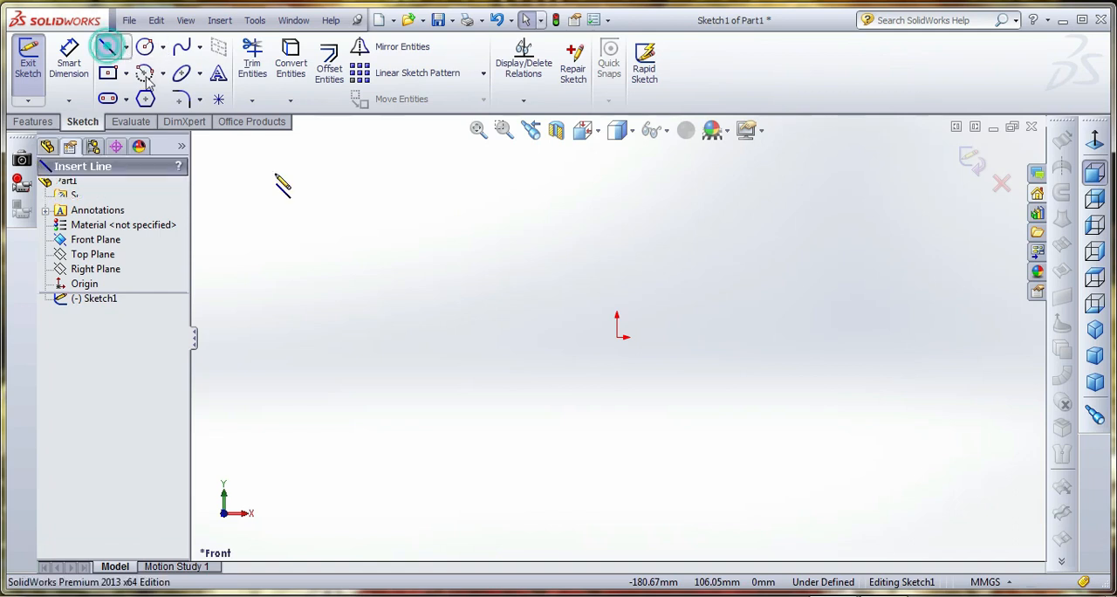
Draw a vertical and a horizontal construction centerline crossing at the origin
left_click(126, 47)
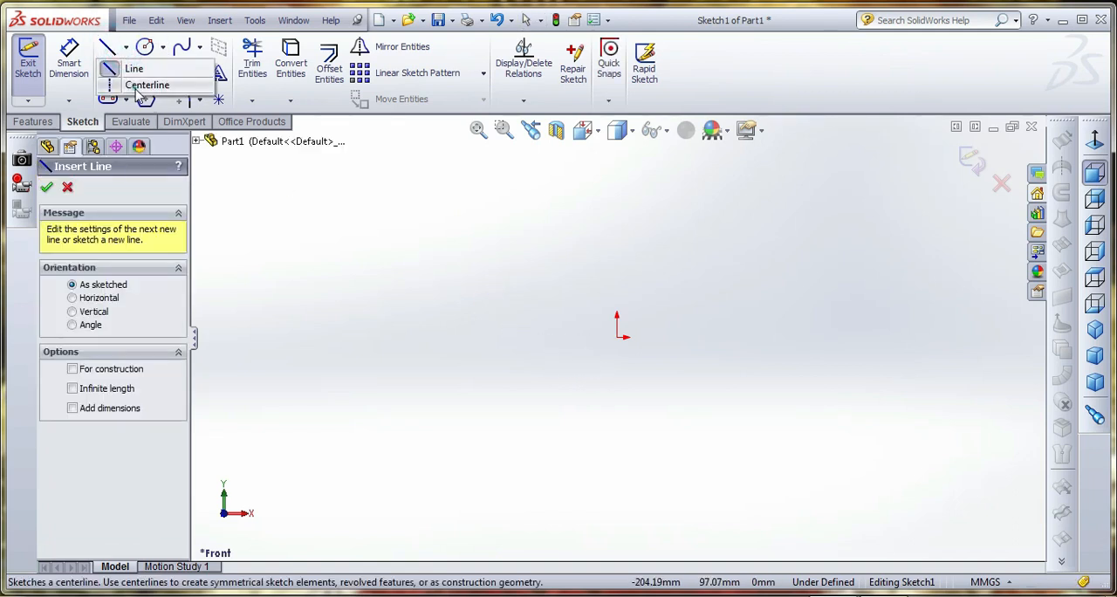
left_click(164, 87)
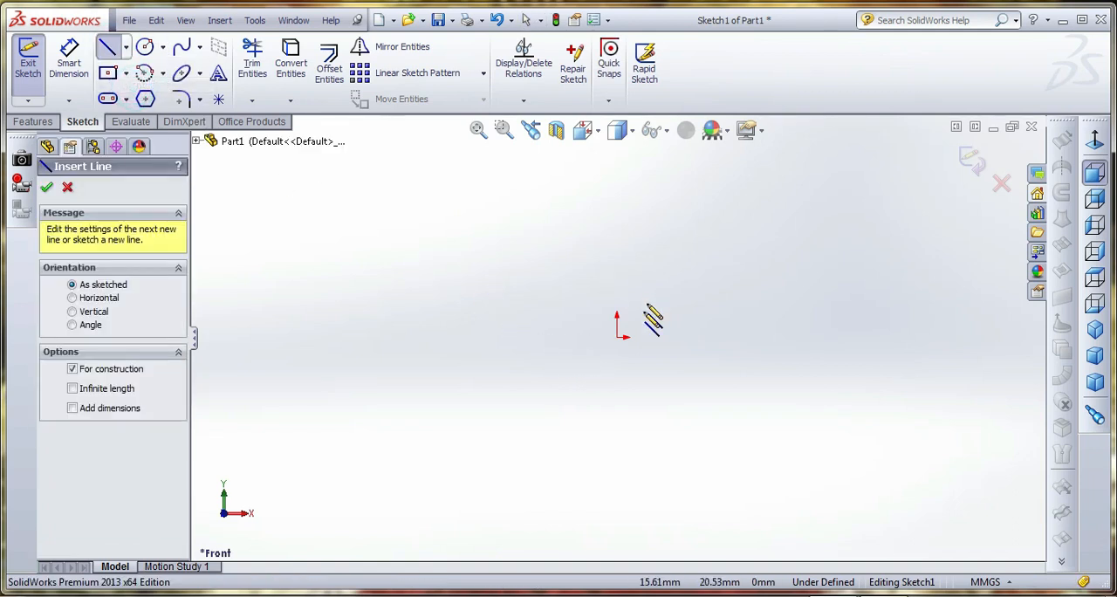
left_click(615, 175)
left_click(616, 467)
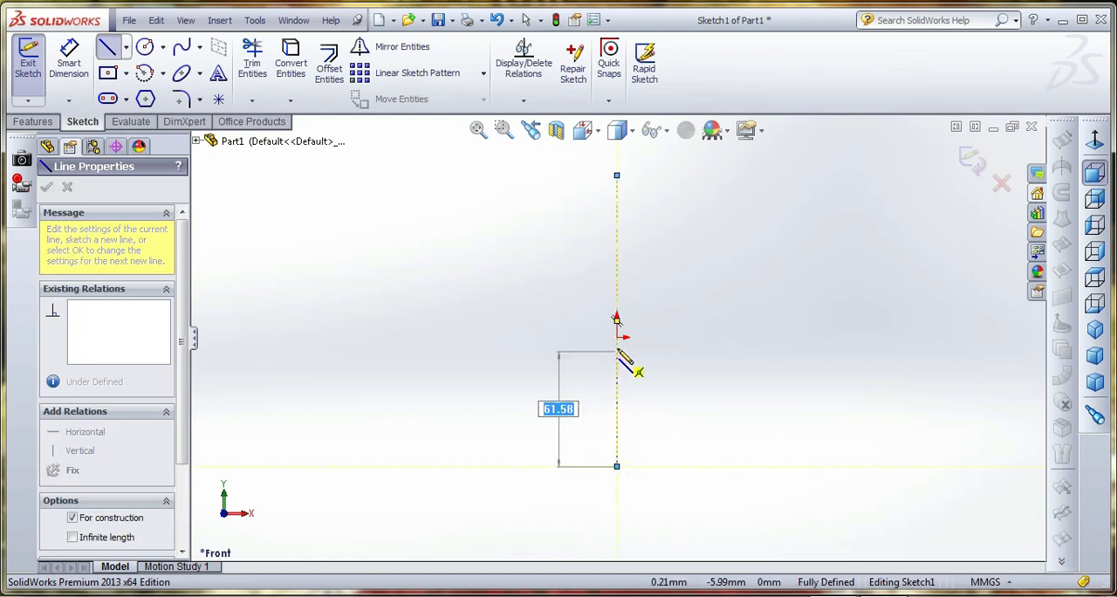
left_click(616, 337)
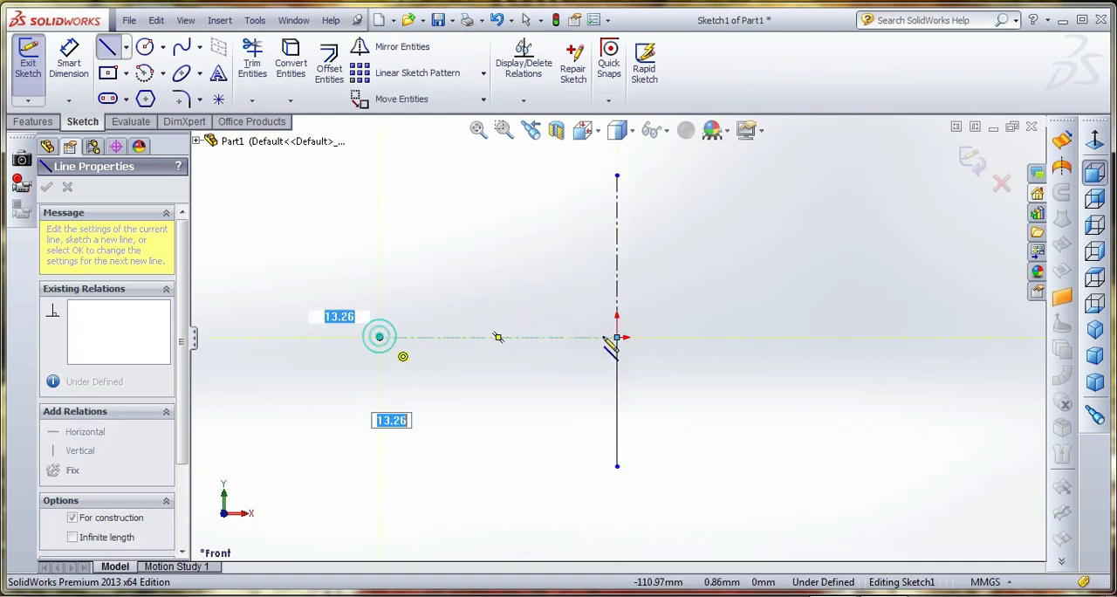
left_click(833, 337)
right_click(834, 212)
left_click(866, 172)
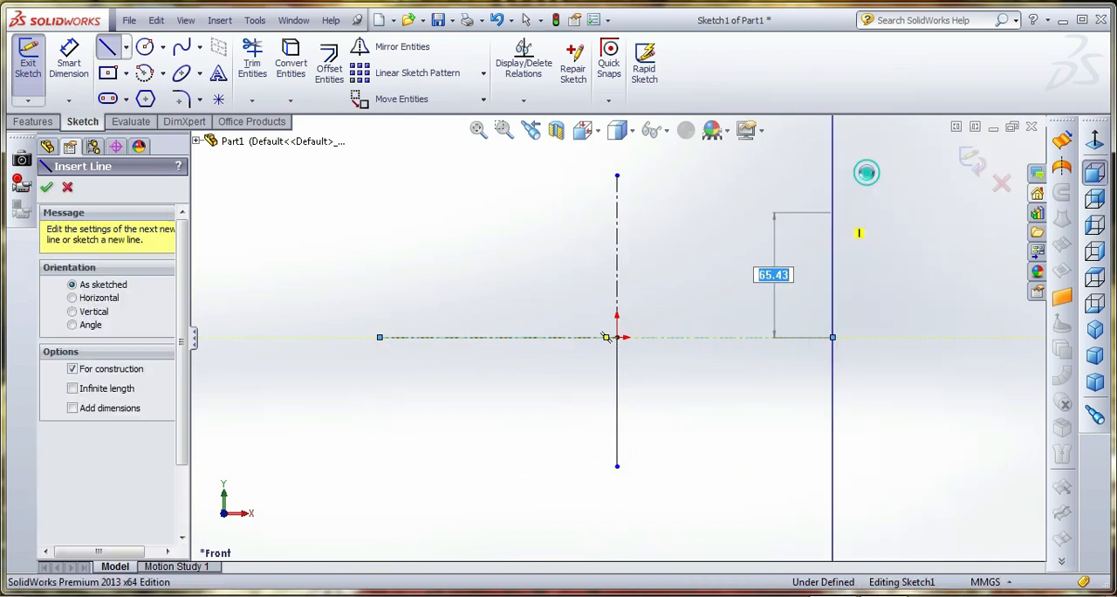
Sketch connected lines: a vertical about 143 mm, a diagonal about 205 mm down through the origin, and a short vertical about 23 mm
left_click(107, 50)
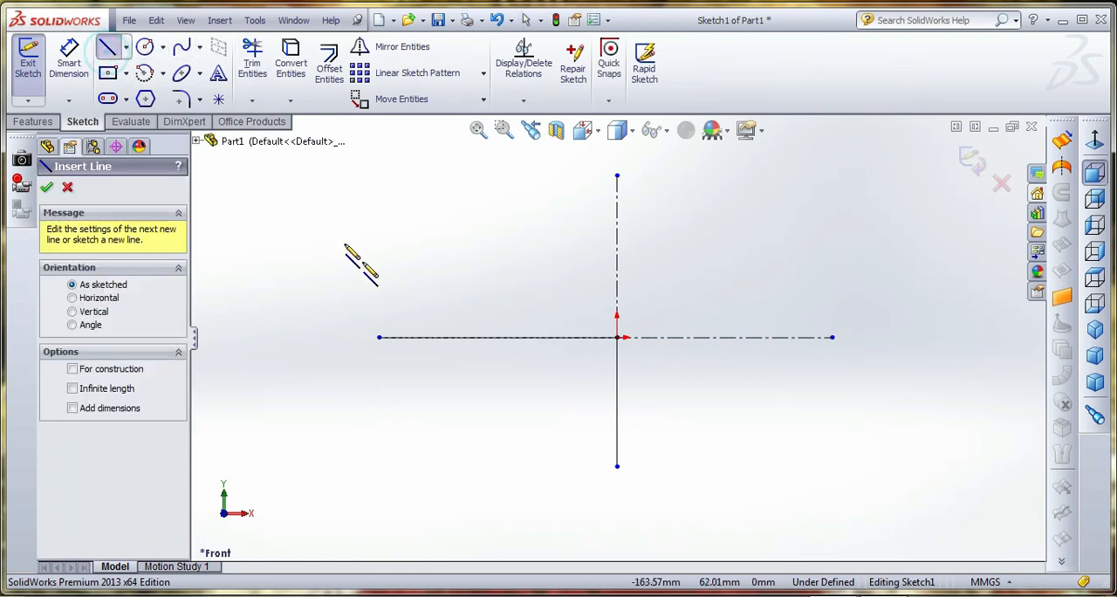
left_click(407, 459)
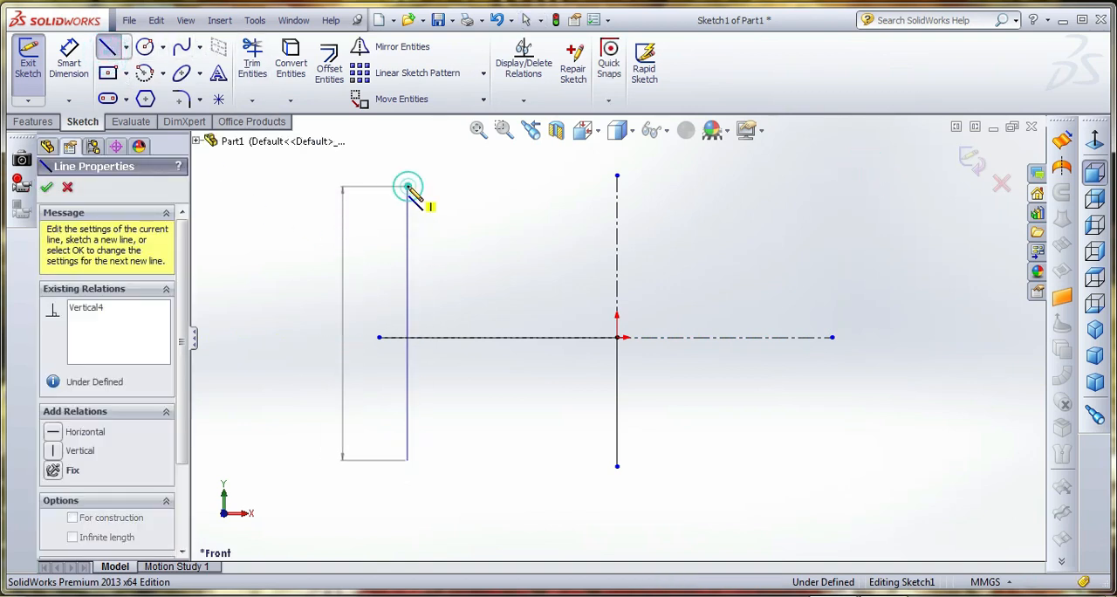
left_click(407, 186)
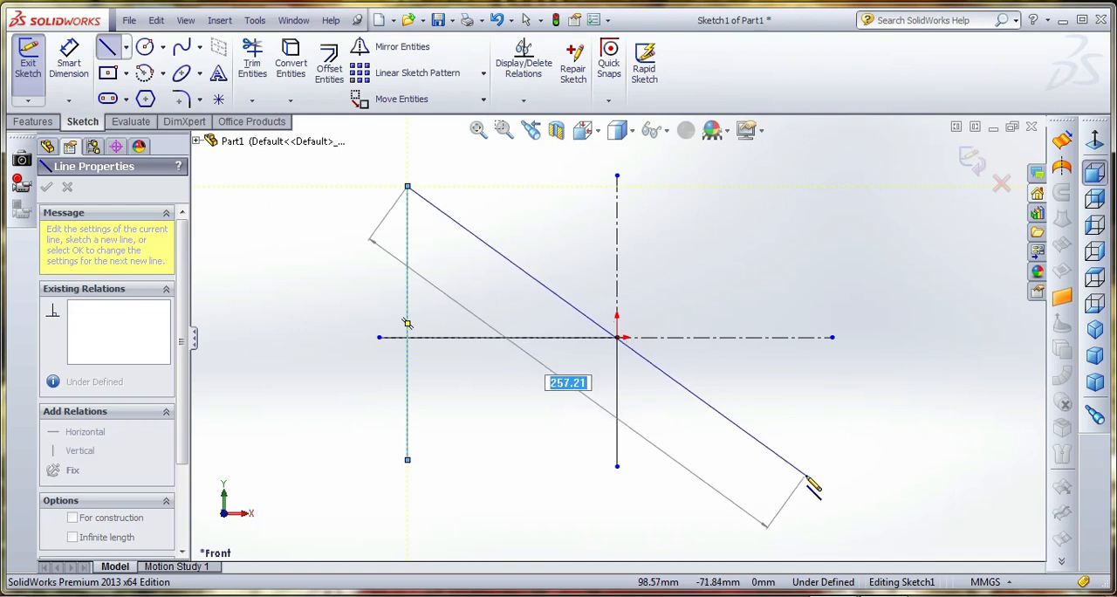
left_click(724, 415)
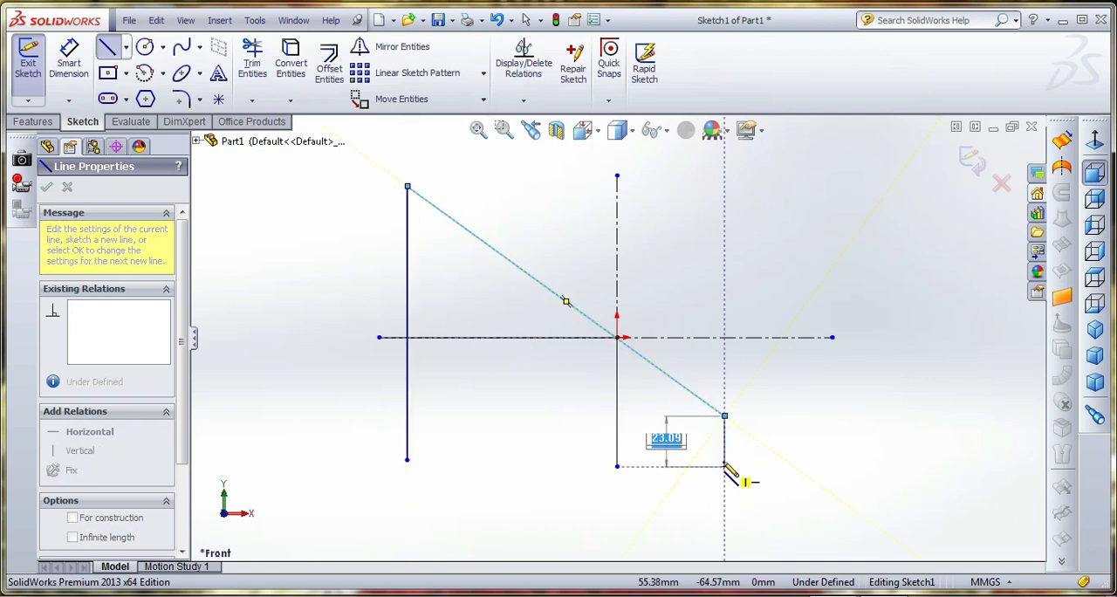
left_click(724, 458)
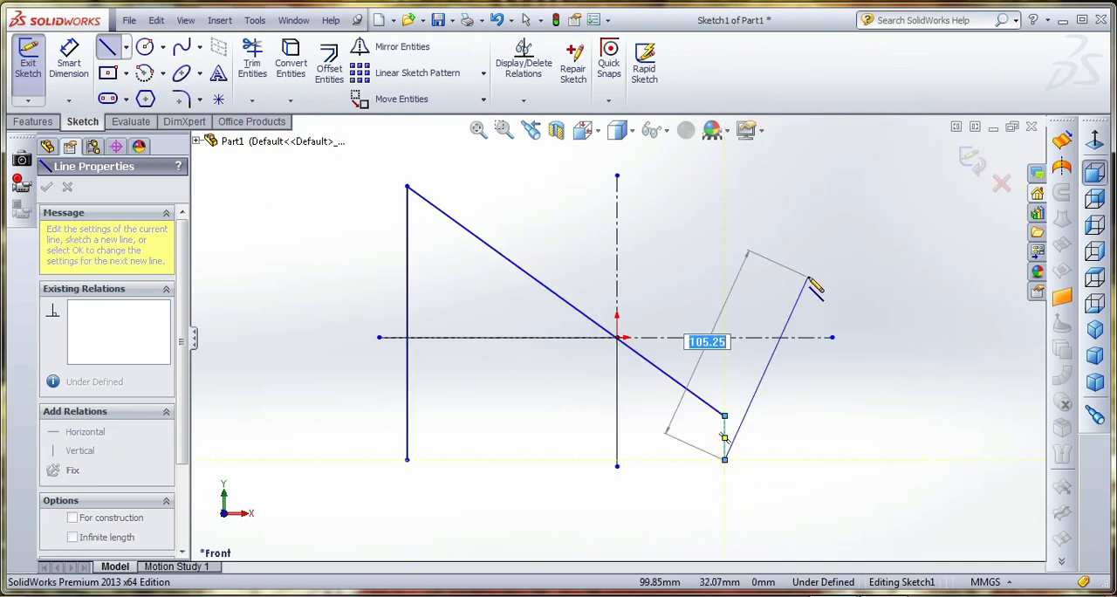
right_click(807, 276)
left_click(848, 164)
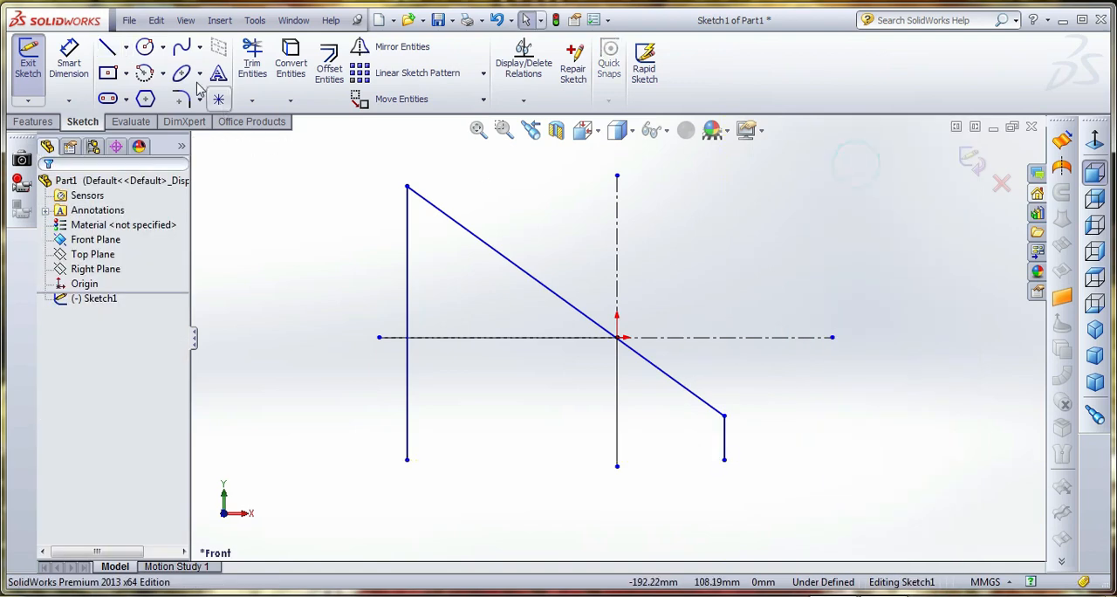
Dimension the long vertical line of the profile to 250 mm
left_click(69, 61)
left_click(407, 441)
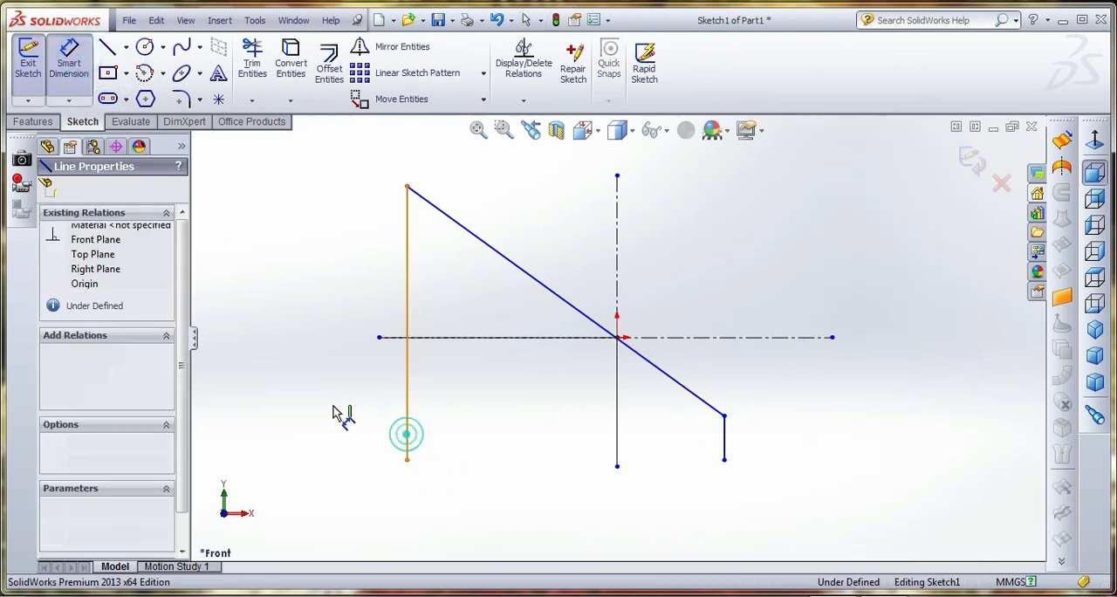
left_click(331, 401)
type("250")
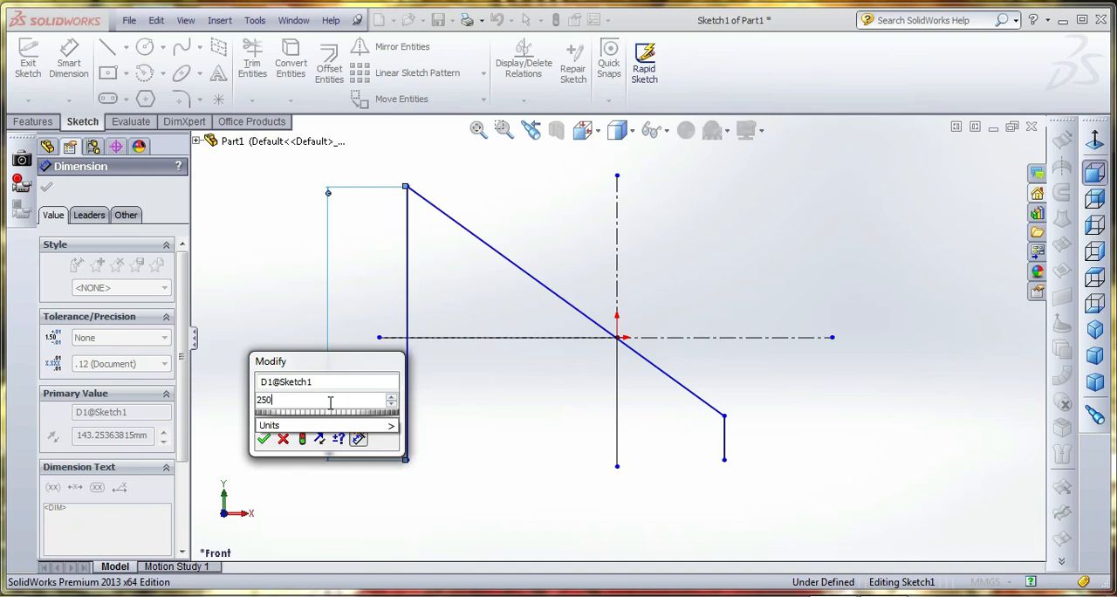
key("Return")
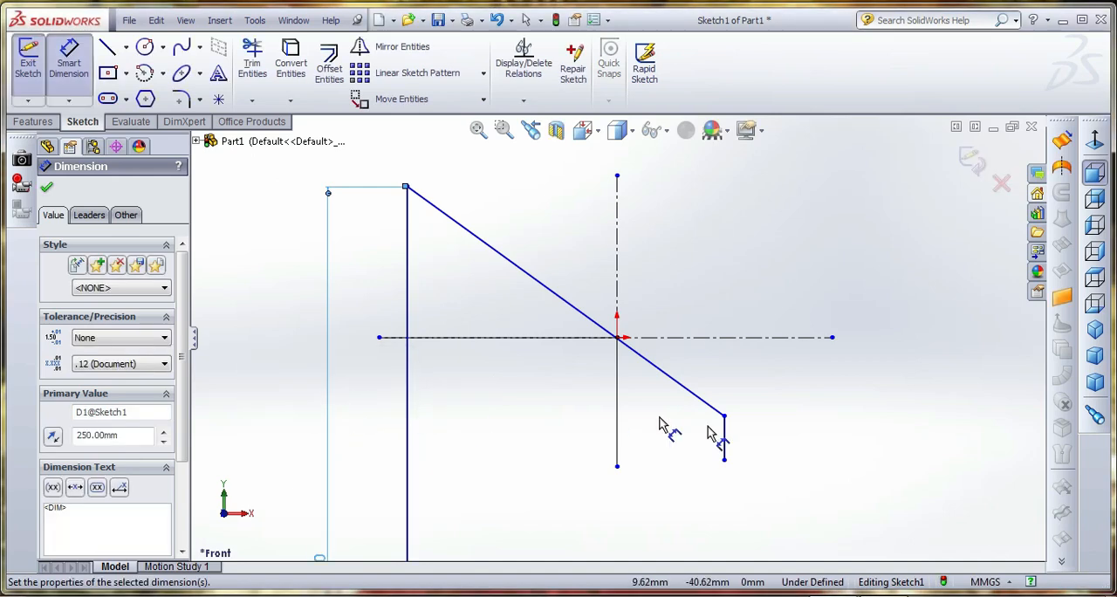
Dimension the short vertical line at the profile's lower end to 70 mm
left_click(725, 440)
left_click(773, 442)
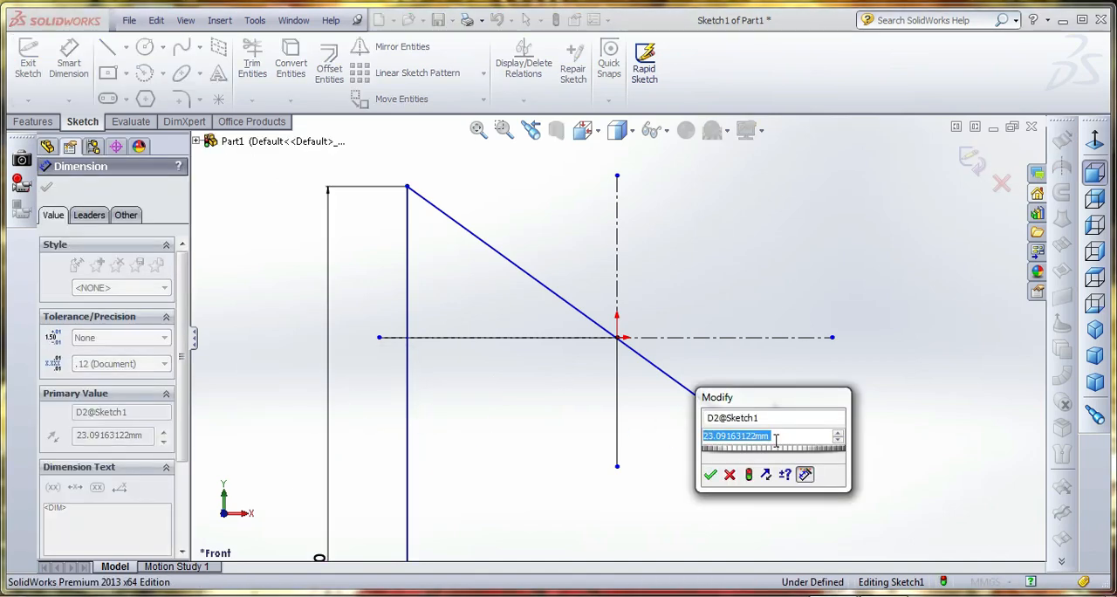
type("25")
key("Return")
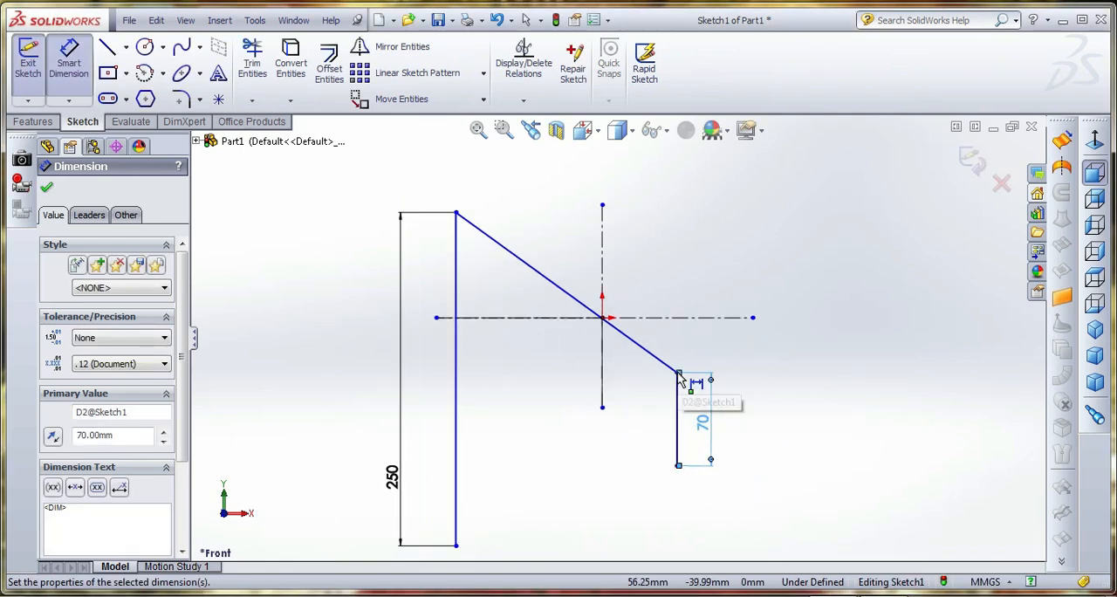
left_click(678, 417)
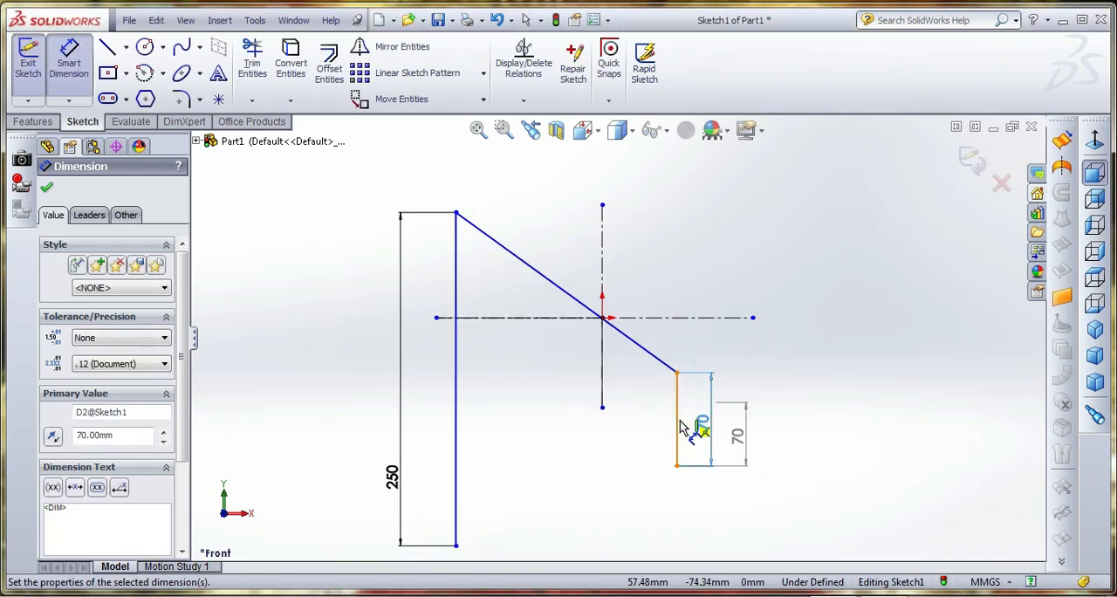
key("Escape")
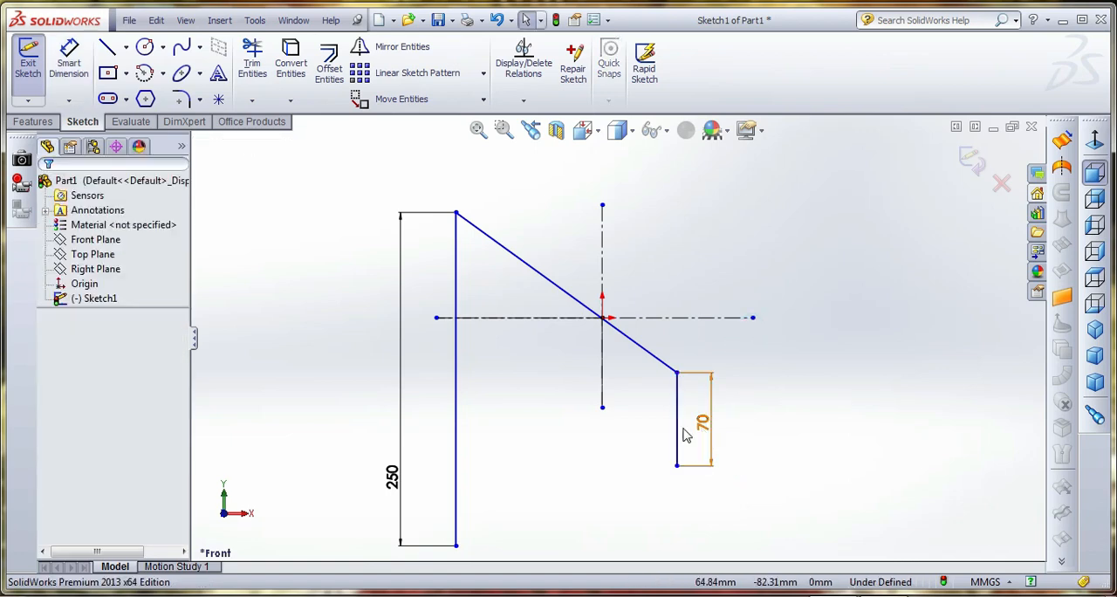
Move the 70 mm vertical line farther down and away from the 250 mm line, stretching the diagonal
left_click_drag(683, 434, 814, 500)
scroll(777, 401, "up", 2)
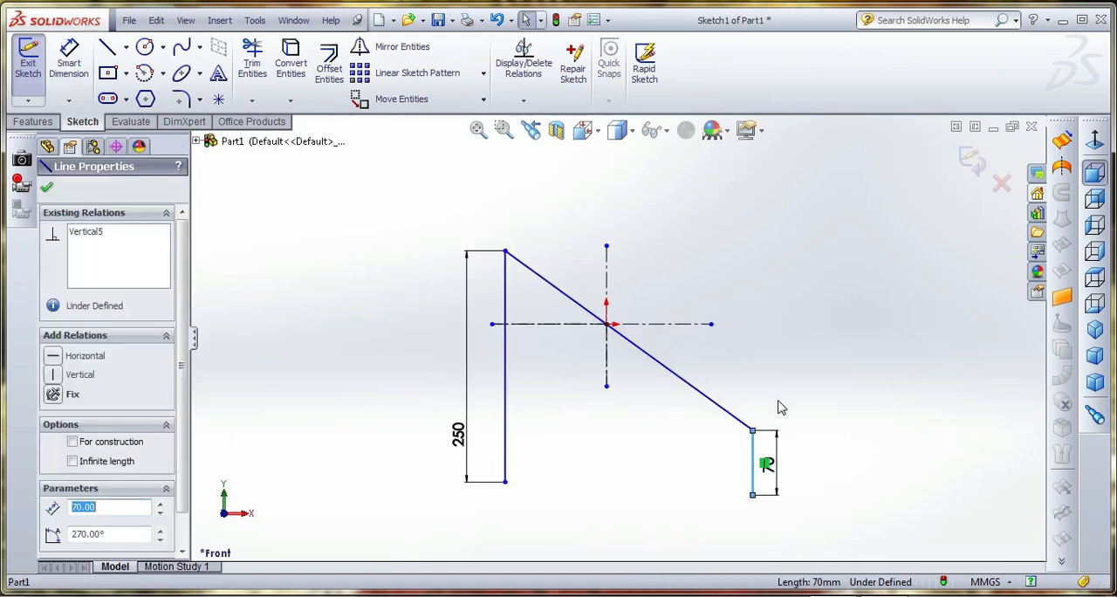
scroll(779, 520, "down", 1)
left_click(658, 458)
Set the vertical distance between the lower endpoints of the two vertical lines to 0 mm
left_click(86, 87)
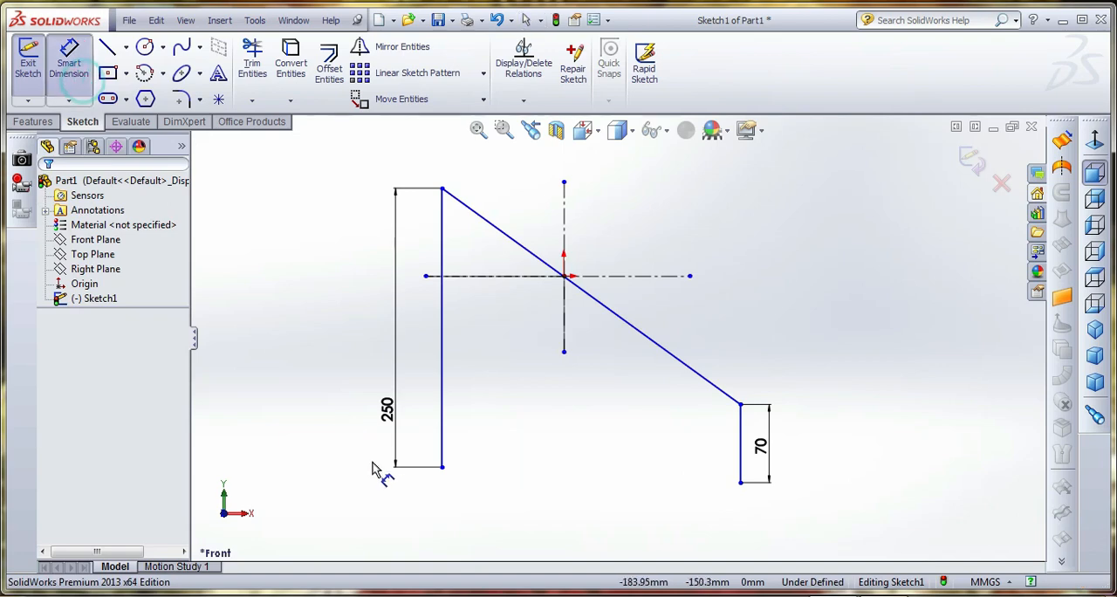
left_click(442, 469)
left_click(741, 482)
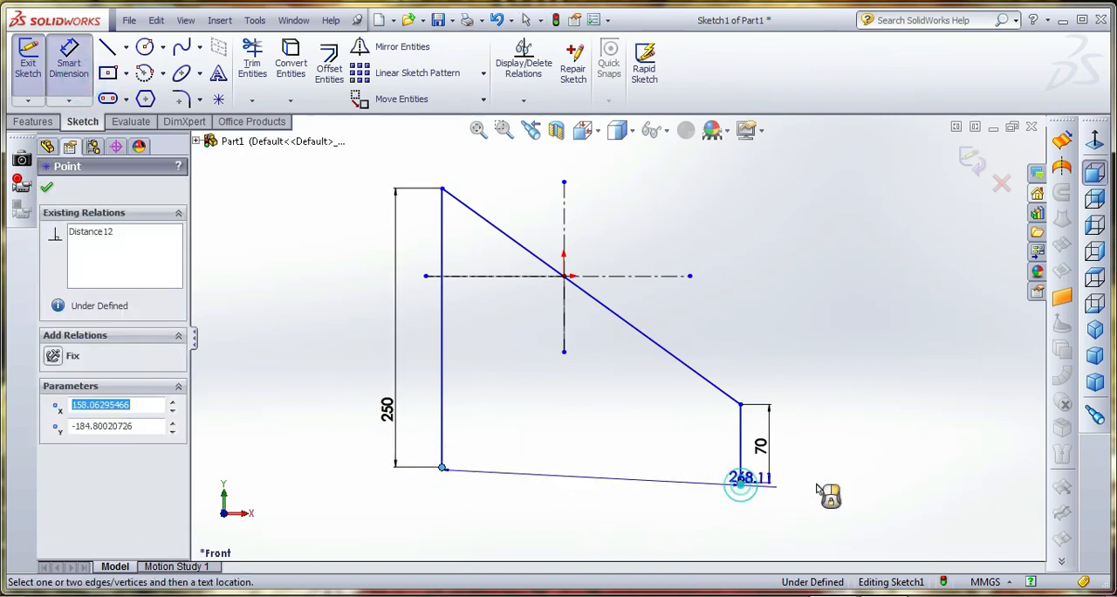
left_click(860, 489)
type("0")
key("Return")
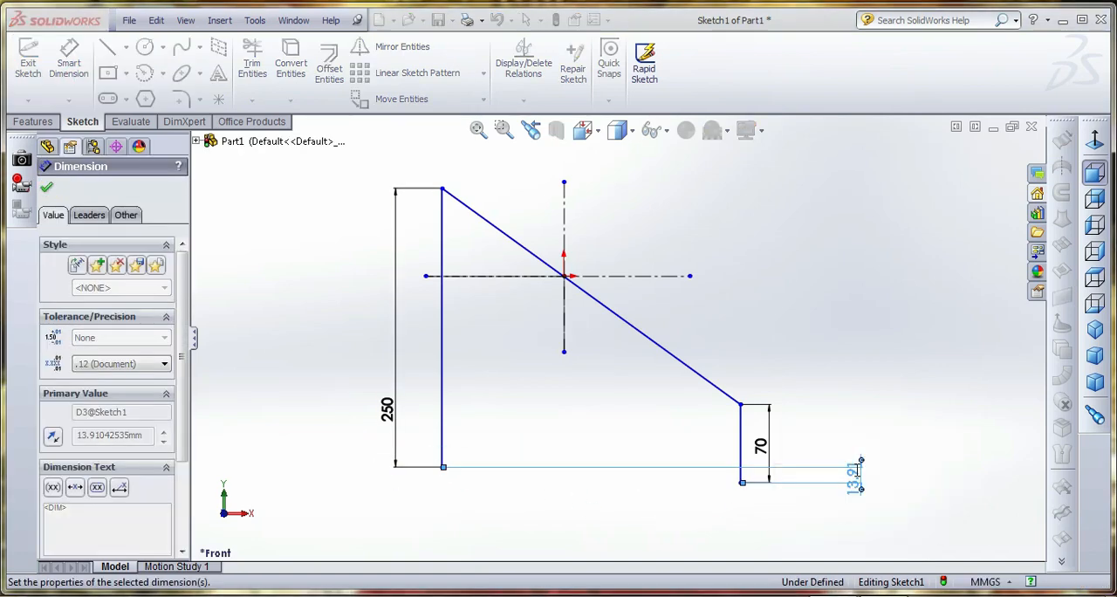
left_click(835, 332)
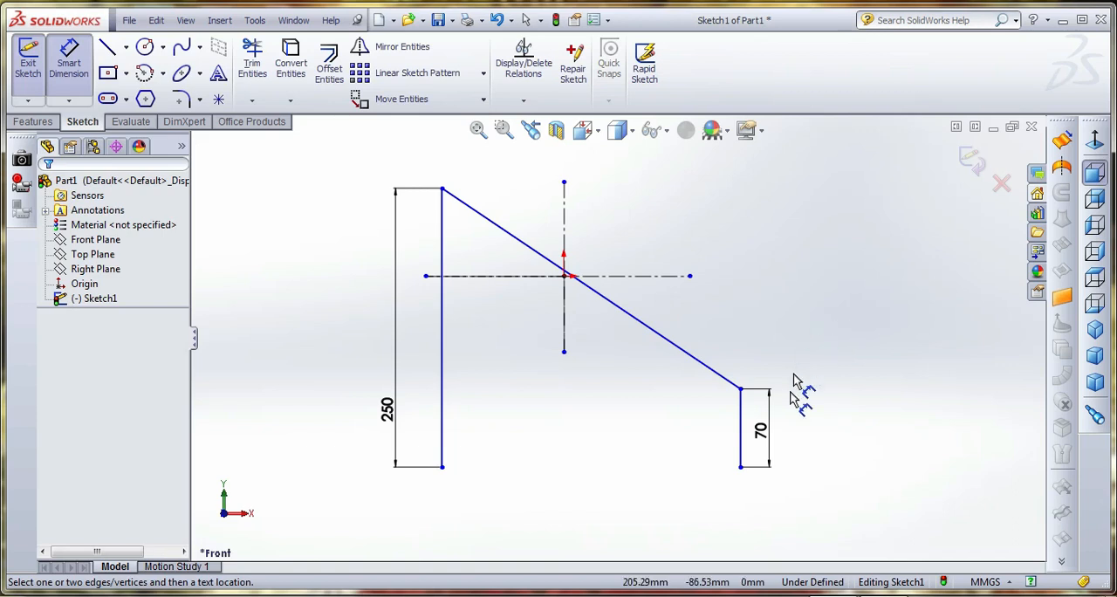
left_click(443, 468)
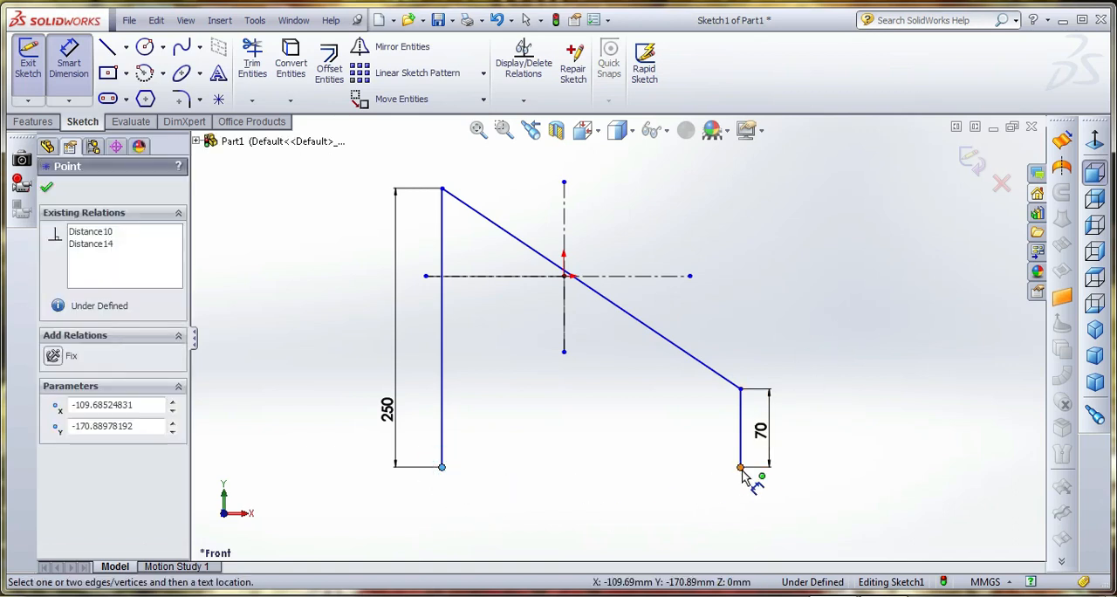
left_click(740, 468)
key("Escape")
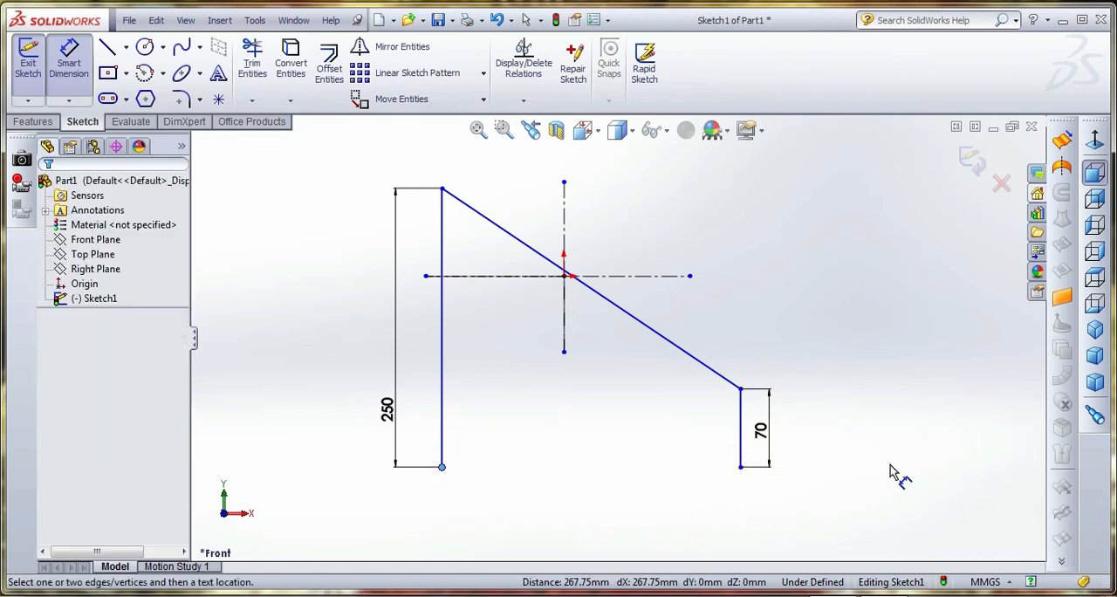
left_click(647, 327)
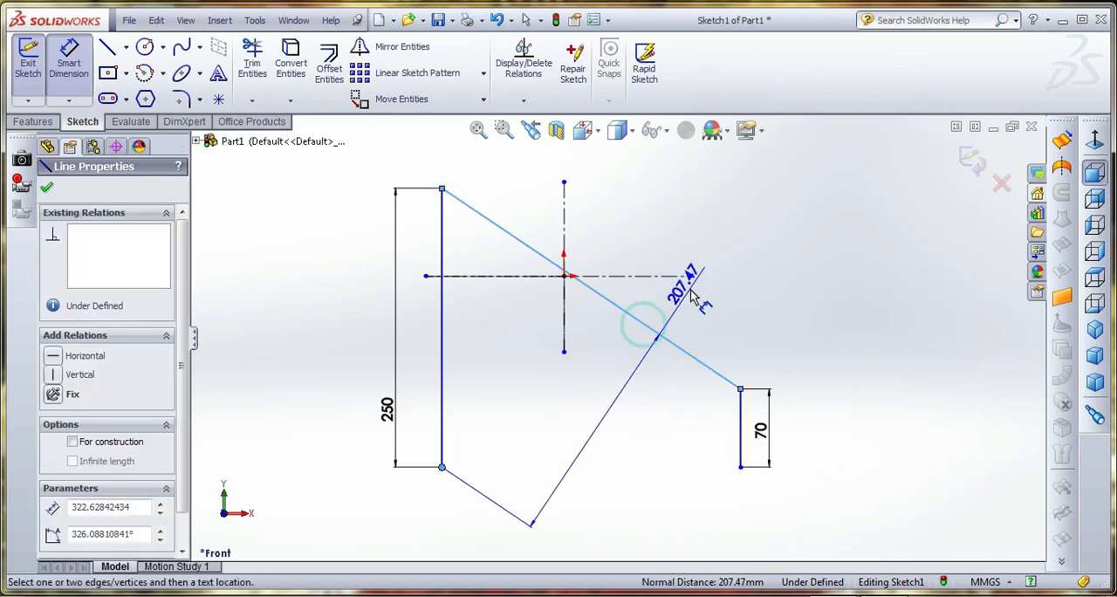
key("Escape")
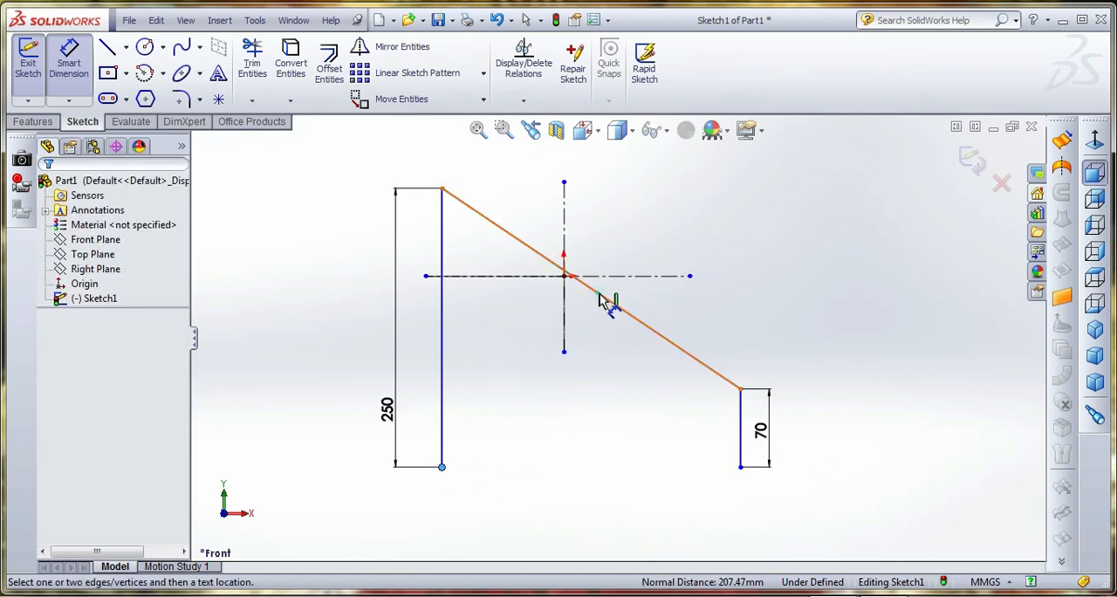
left_click(600, 293)
key("Escape")
left_click(628, 312)
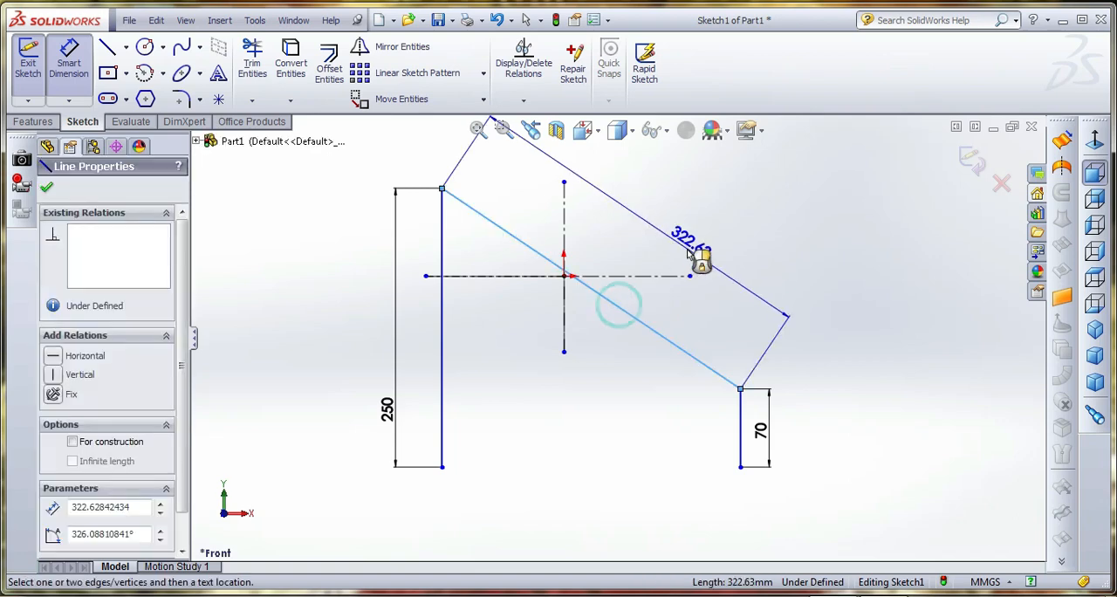
key("Escape")
Try a 313 mm length dimension on the diagonal line and delete it
left_click(611, 301)
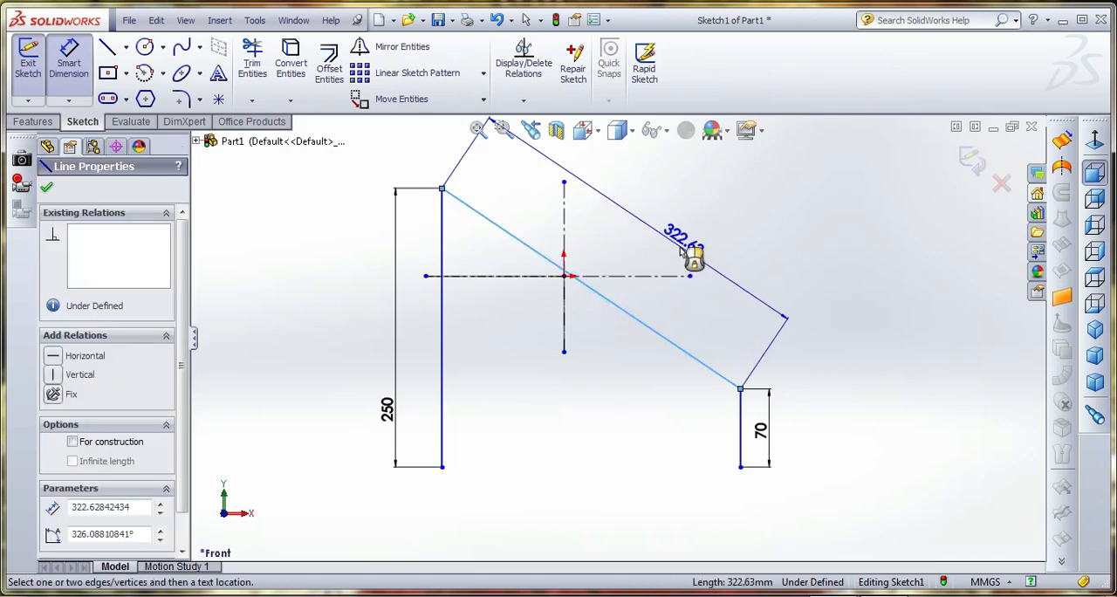
left_click(684, 251)
type("313")
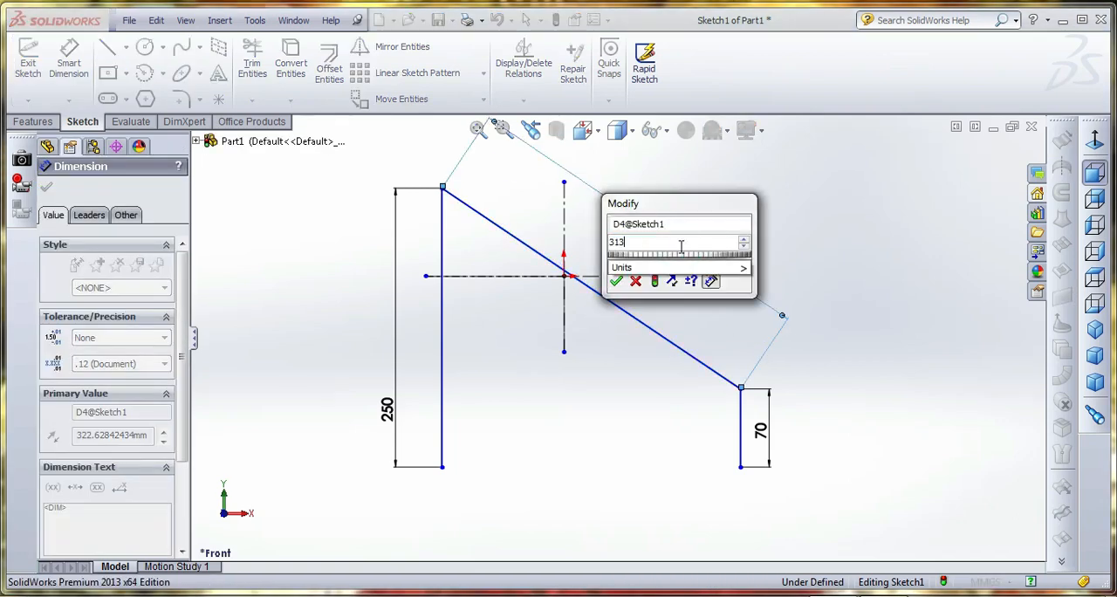
key("Return")
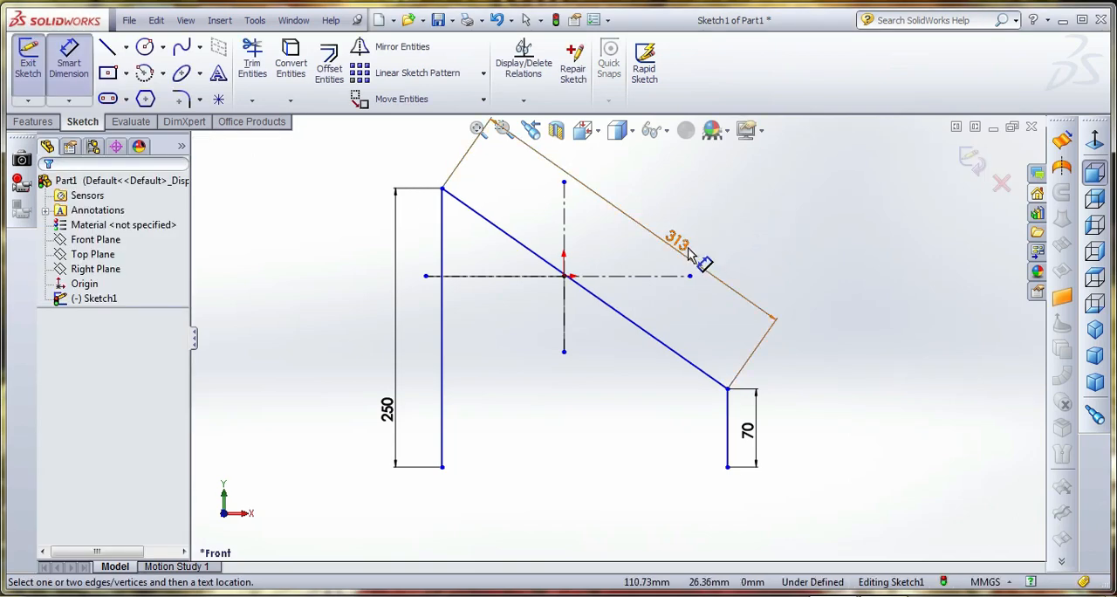
left_click(687, 252)
key("Delete")
Dimension the angle between the diagonal and the short vertical line to 125 degrees
left_click(648, 330)
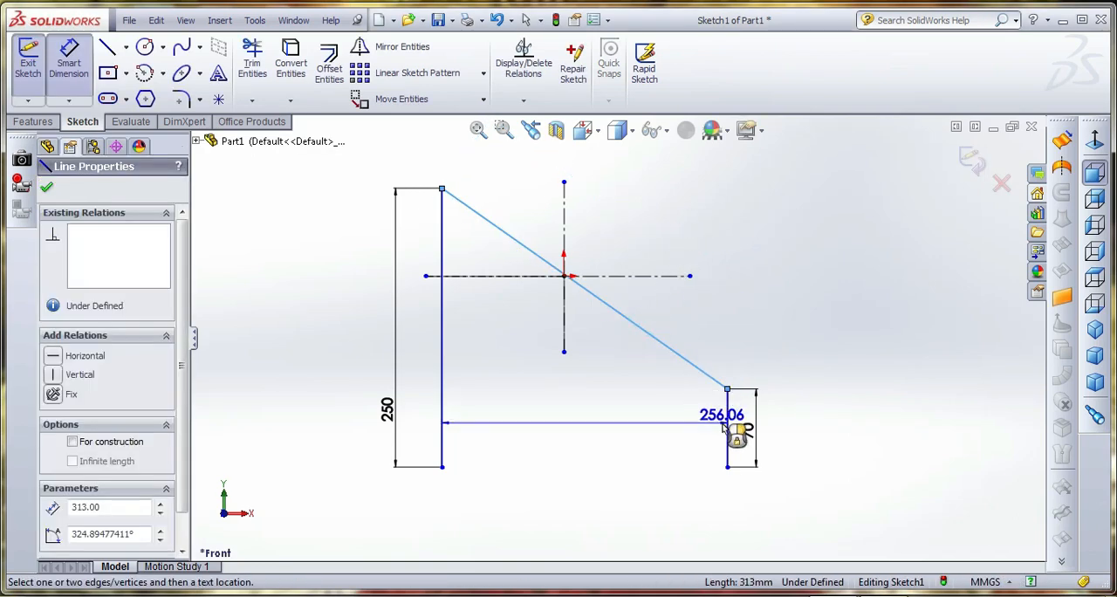
left_click(727, 428)
left_click(708, 421)
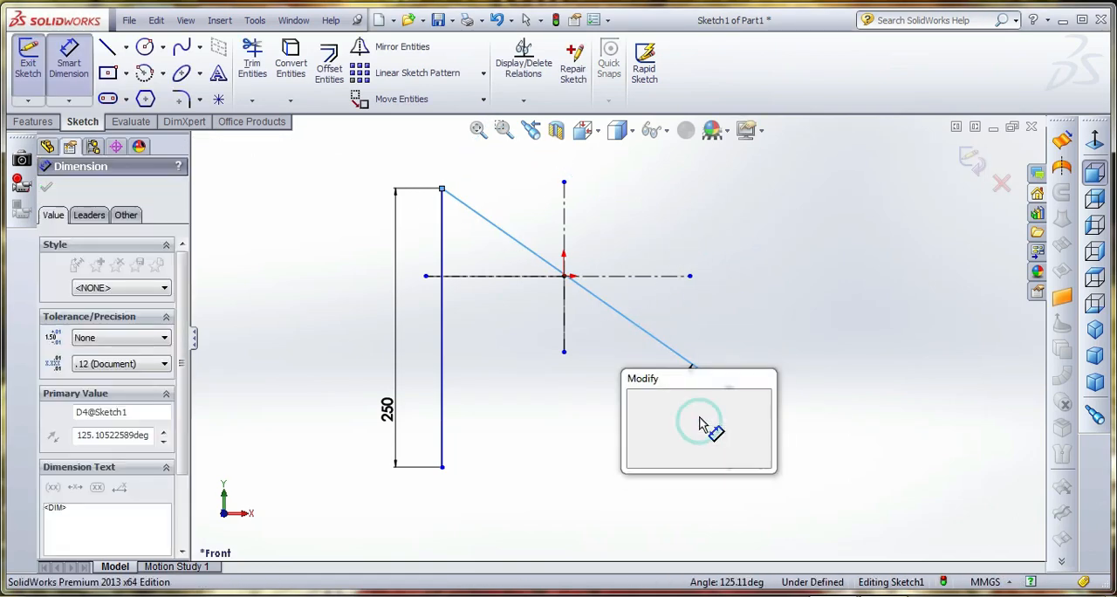
type("125")
key("Return")
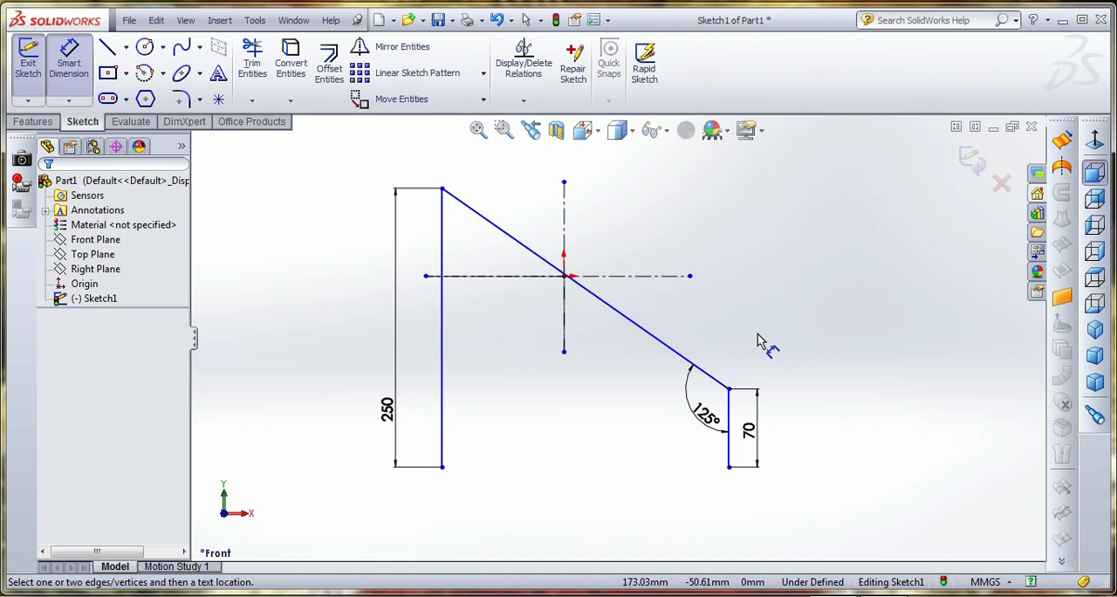
Draw a horizontal centerline about 426 mm long from the 250 mm line's lower endpoint past the short vertical line
left_click(125, 47)
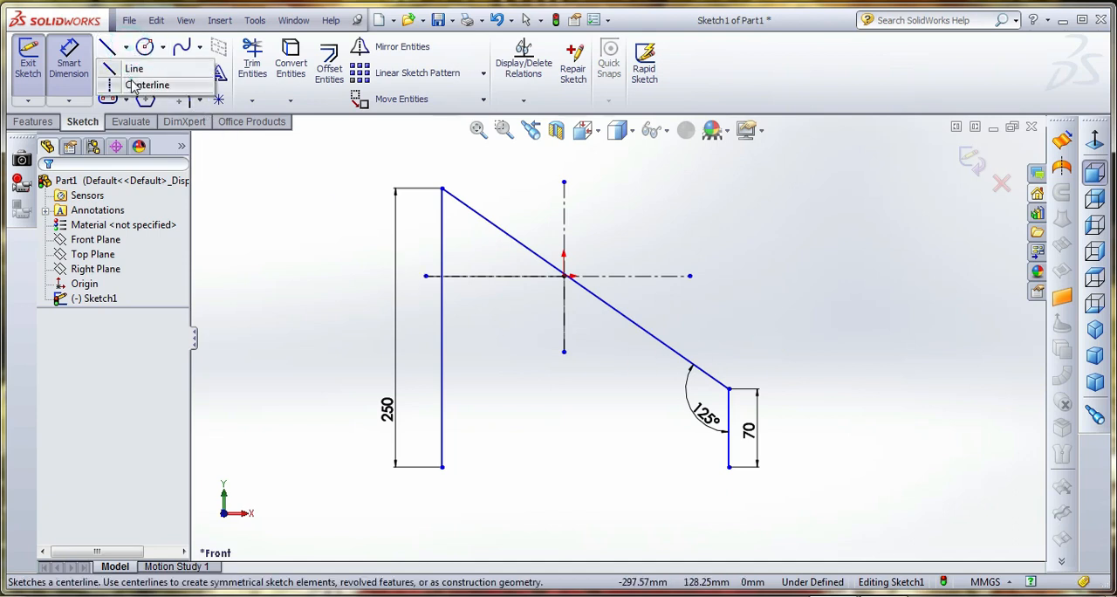
left_click(130, 82)
left_click(441, 467)
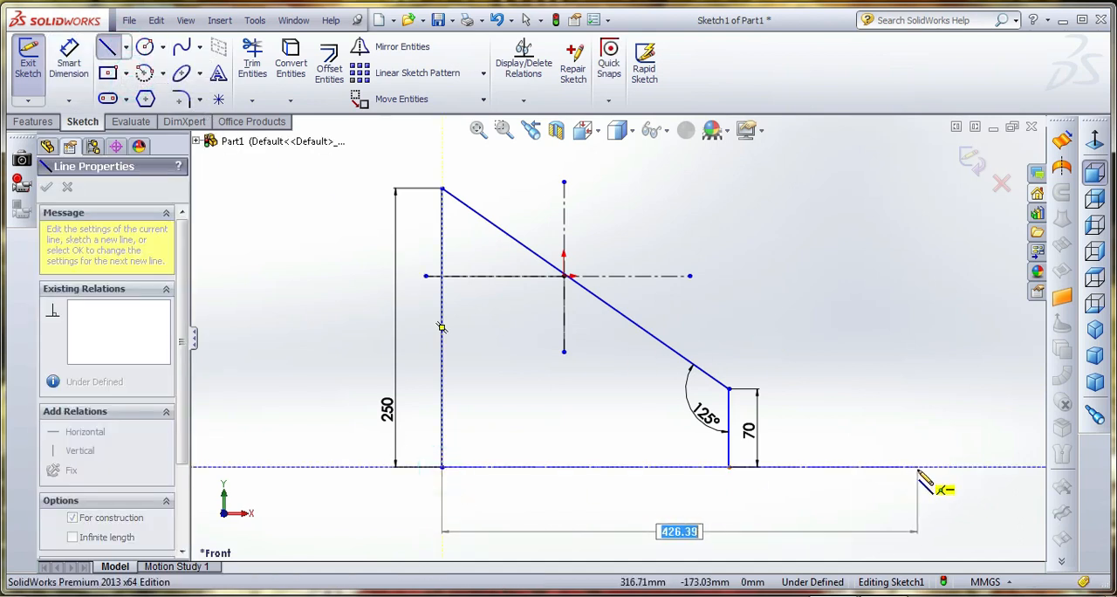
left_click(918, 468)
left_click(685, 228)
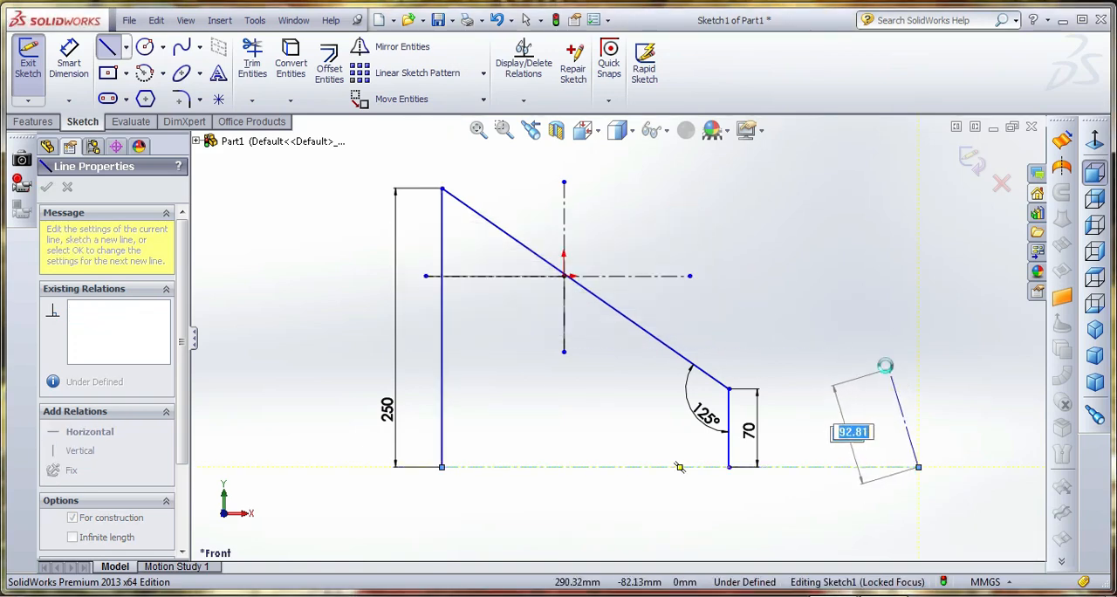
key("Escape")
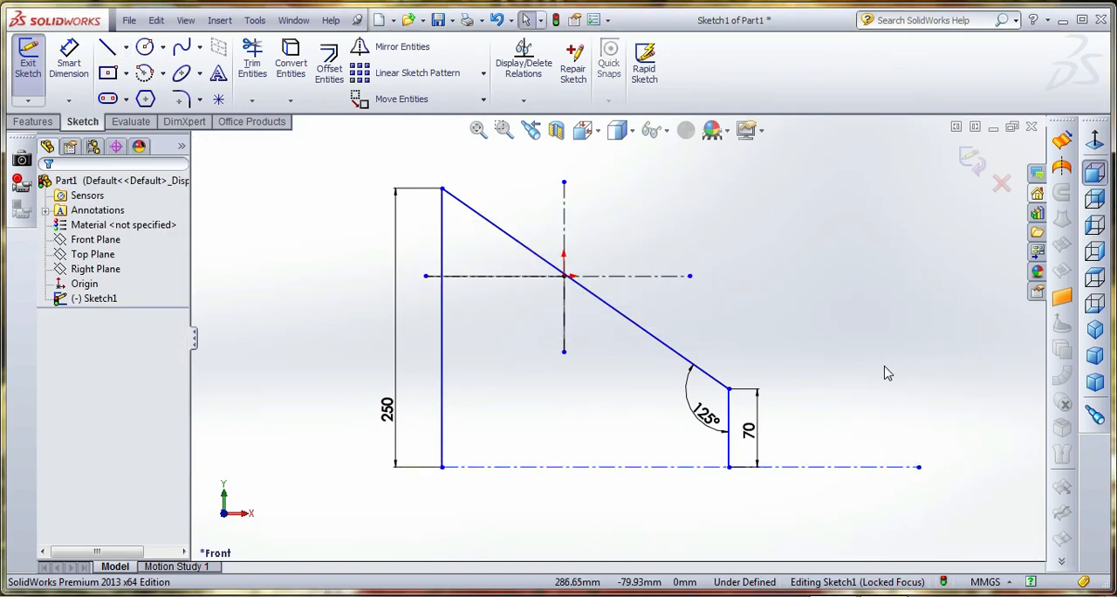
left_click(810, 281)
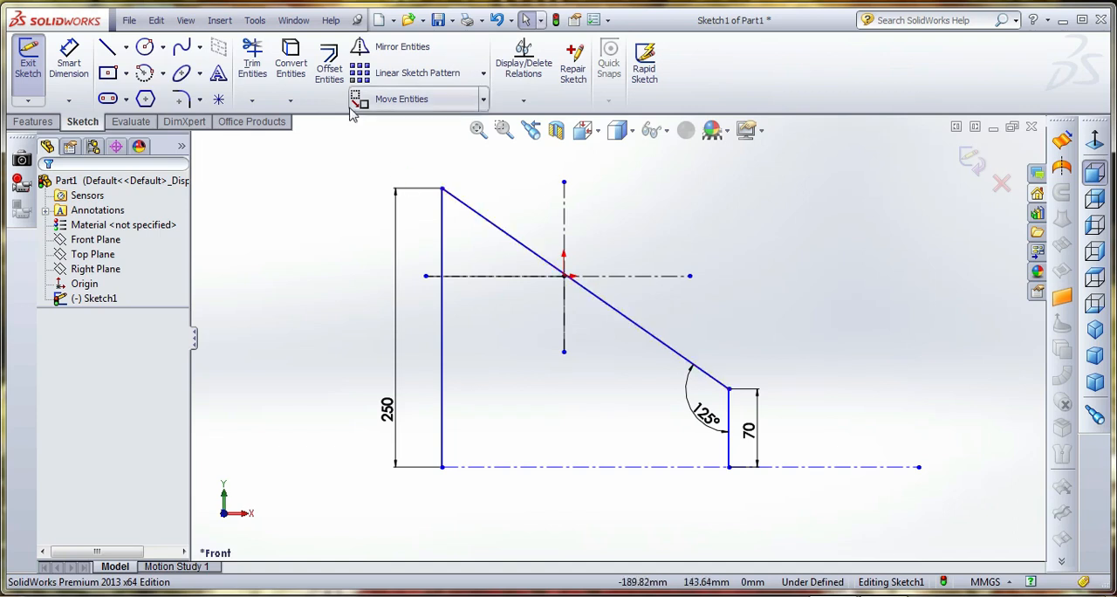
Offset the whole profile chain outward by 10 mm, with the offset direction reversed
left_click(329, 68)
left_click(519, 241)
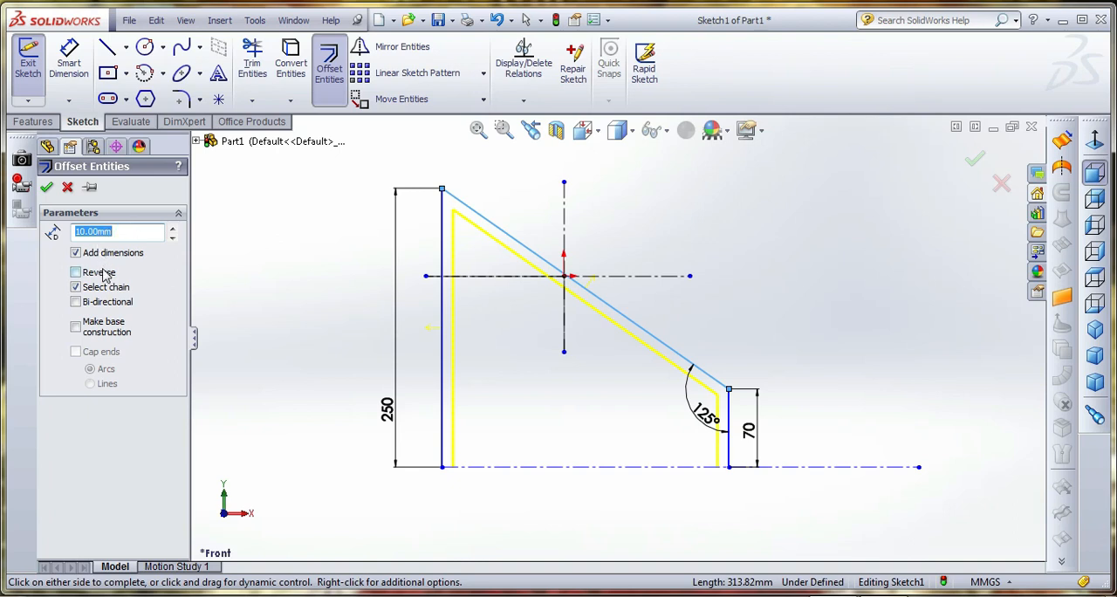
left_click(77, 272)
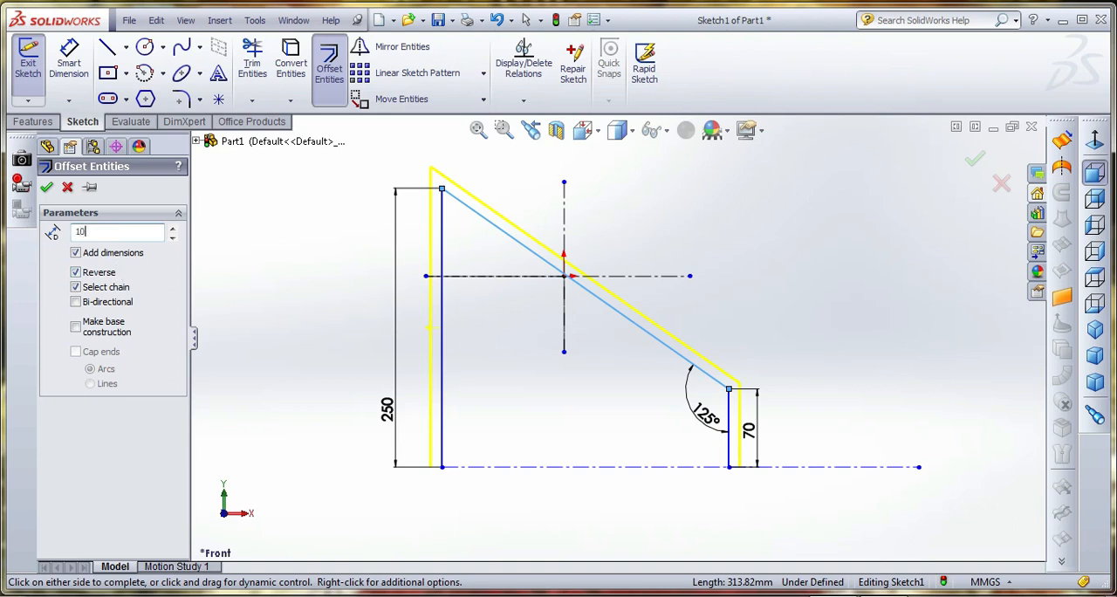
left_click(47, 187)
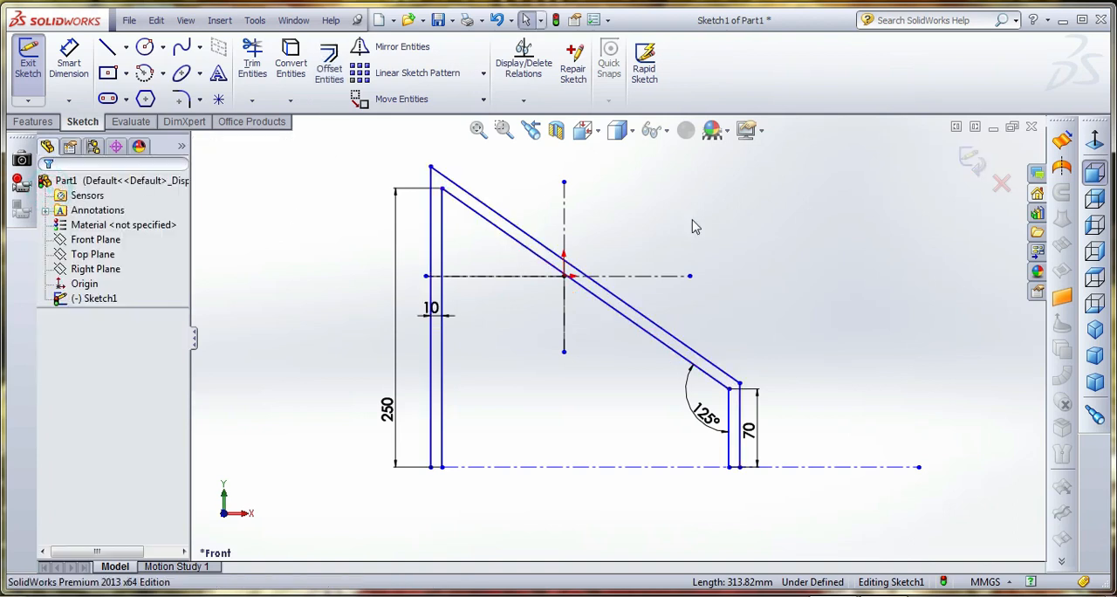
Close the lower ends of both vertical legs with short horizontal lines between the original and offset profiles
left_click(107, 47)
left_click(430, 467)
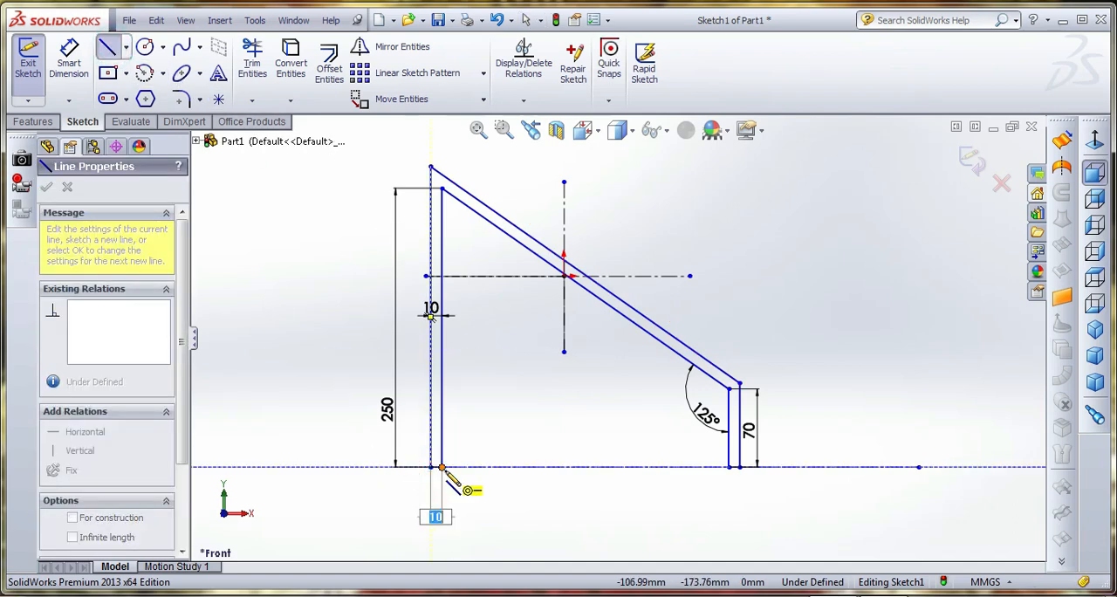
left_click(729, 468)
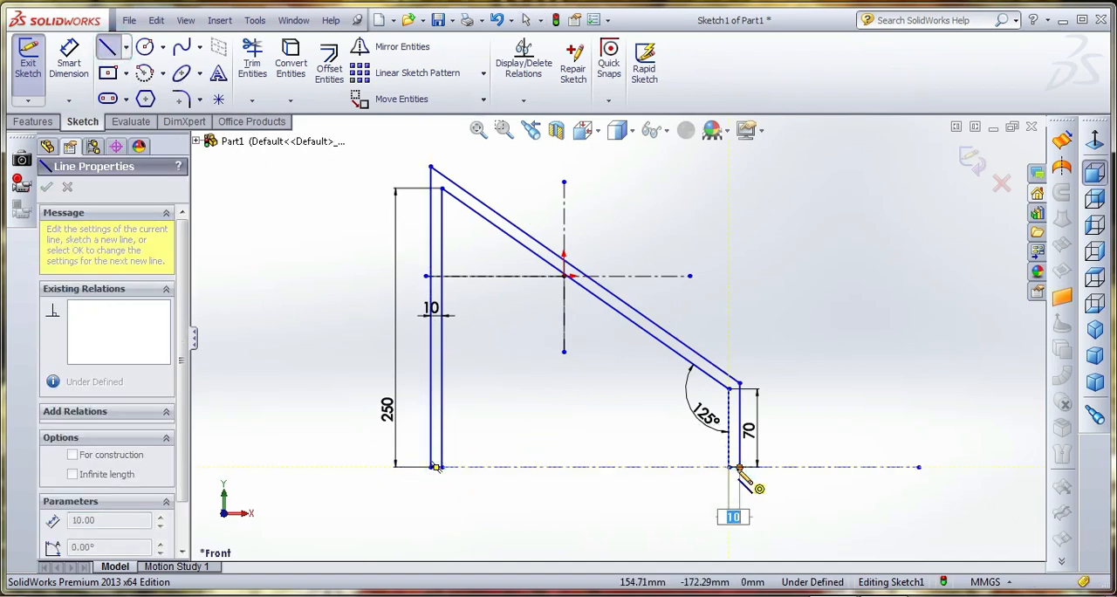
right_click(794, 288)
left_click(833, 206)
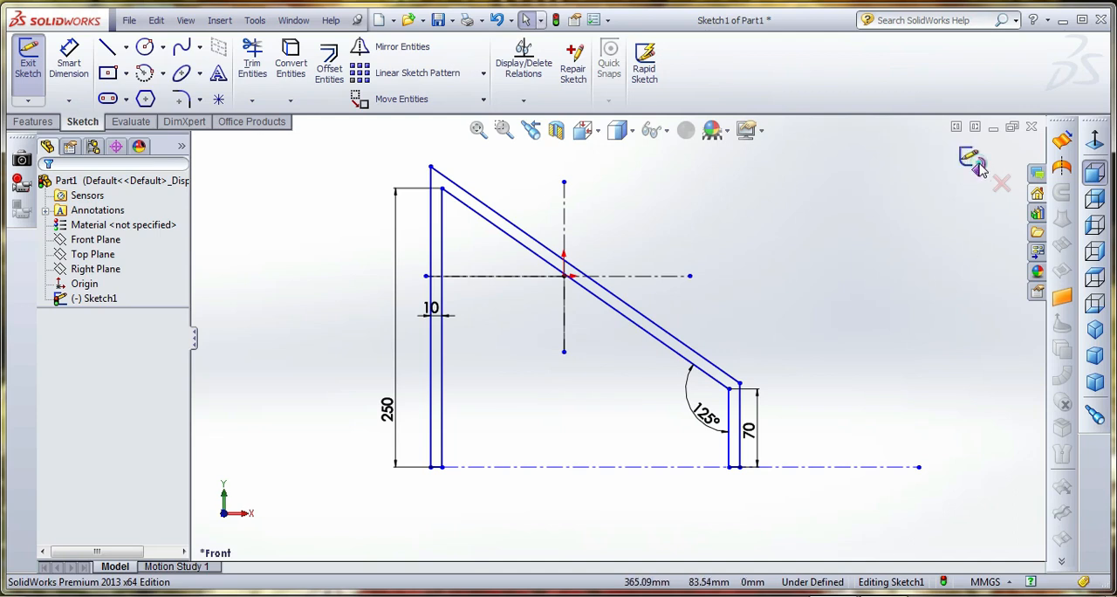
Exit the sketch and extrude the closed profile as a blind boss 160 mm deep
left_click(973, 163)
left_click(32, 122)
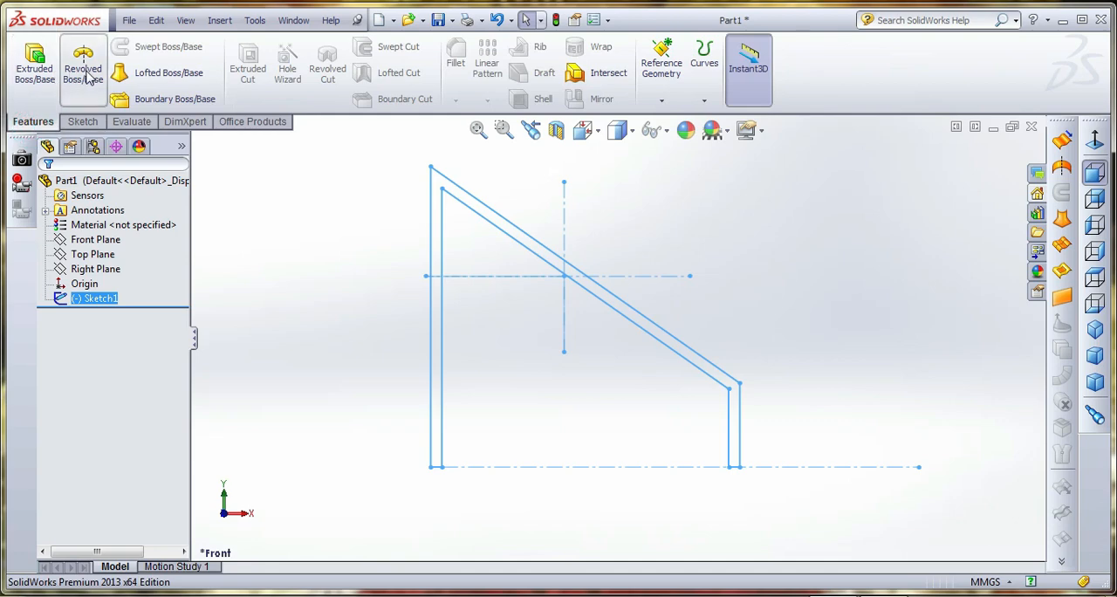
left_click(35, 63)
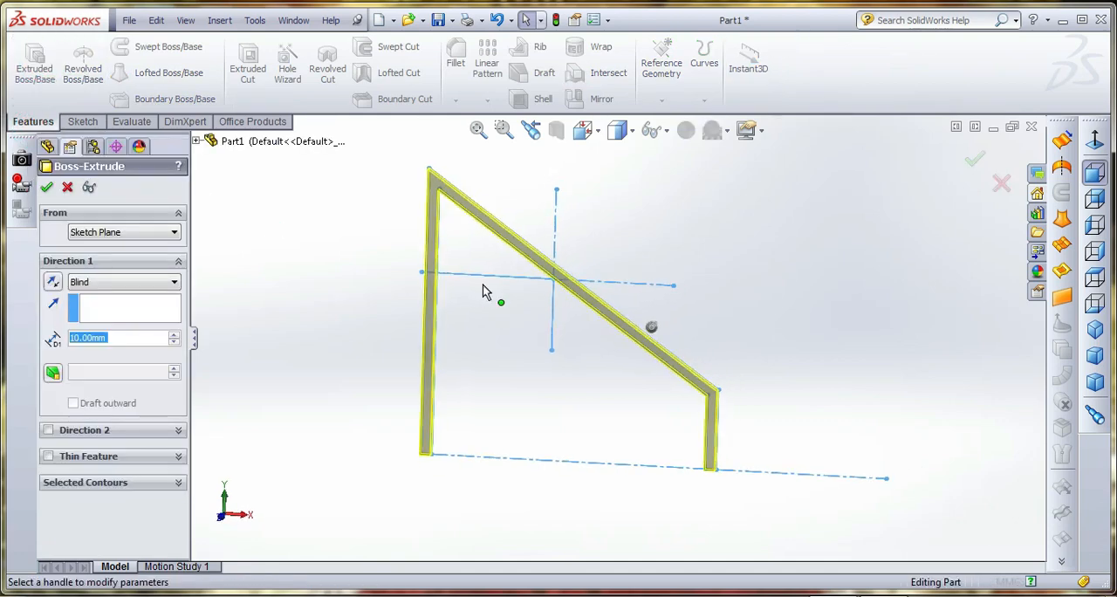
type("160")
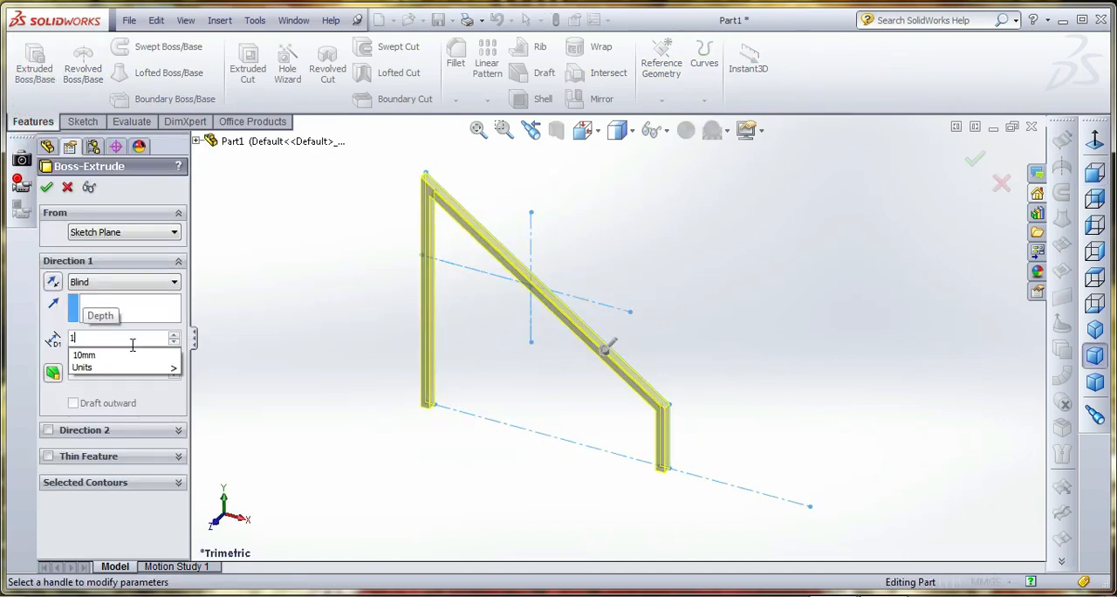
key("Return")
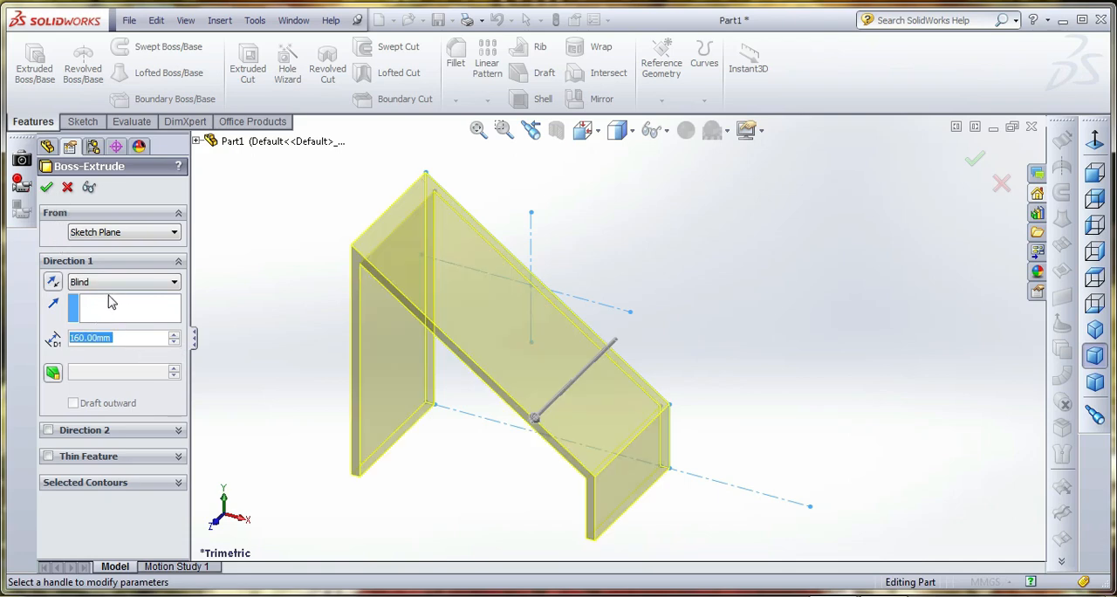
left_click(47, 188)
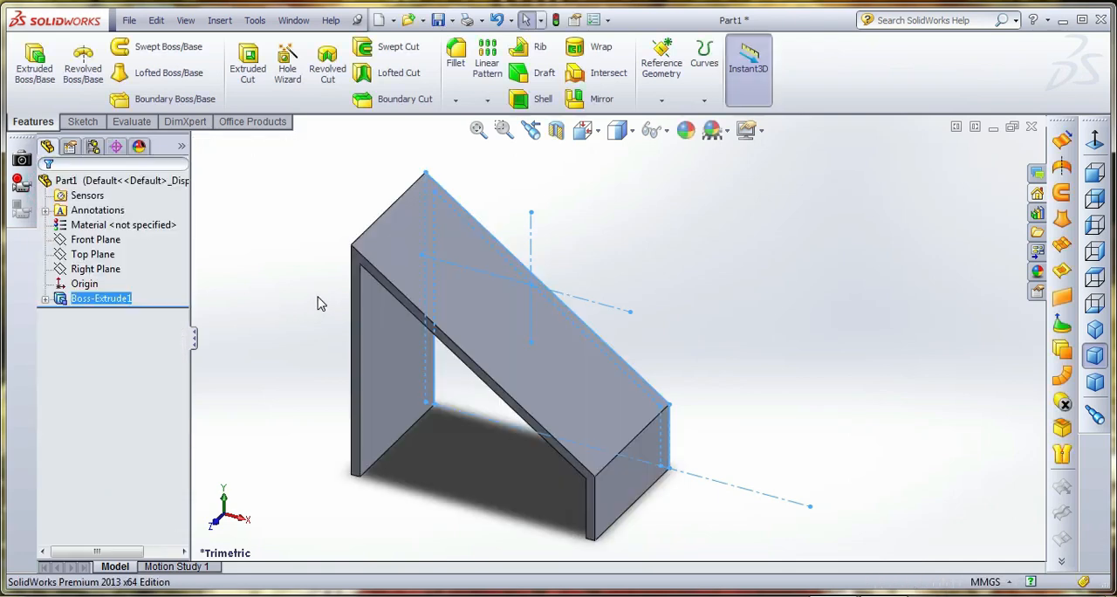
left_click(362, 261)
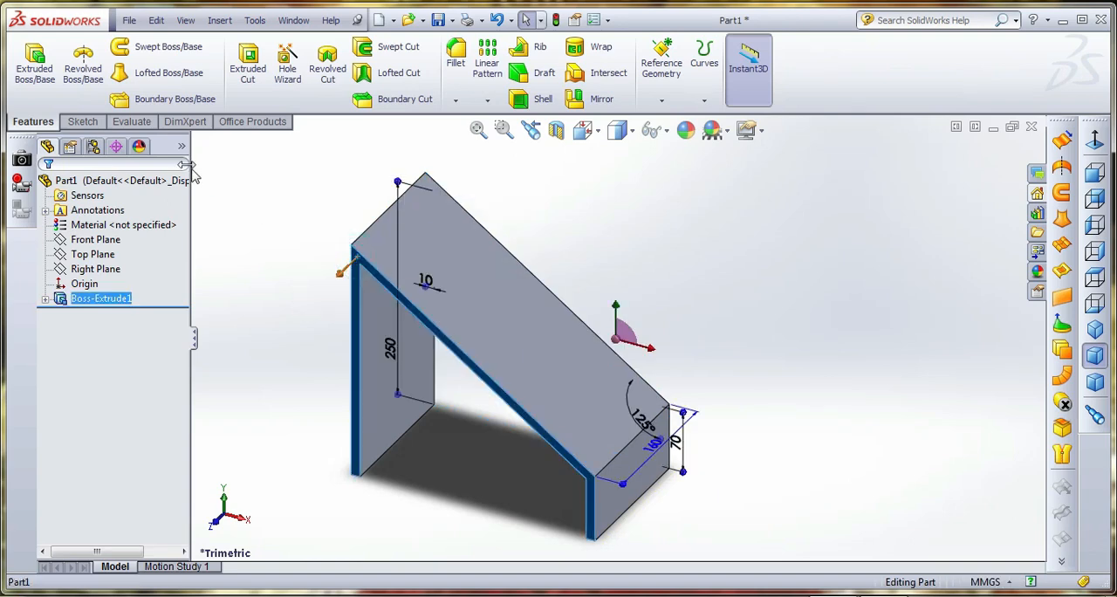
left_click(83, 121)
left_click(28, 61)
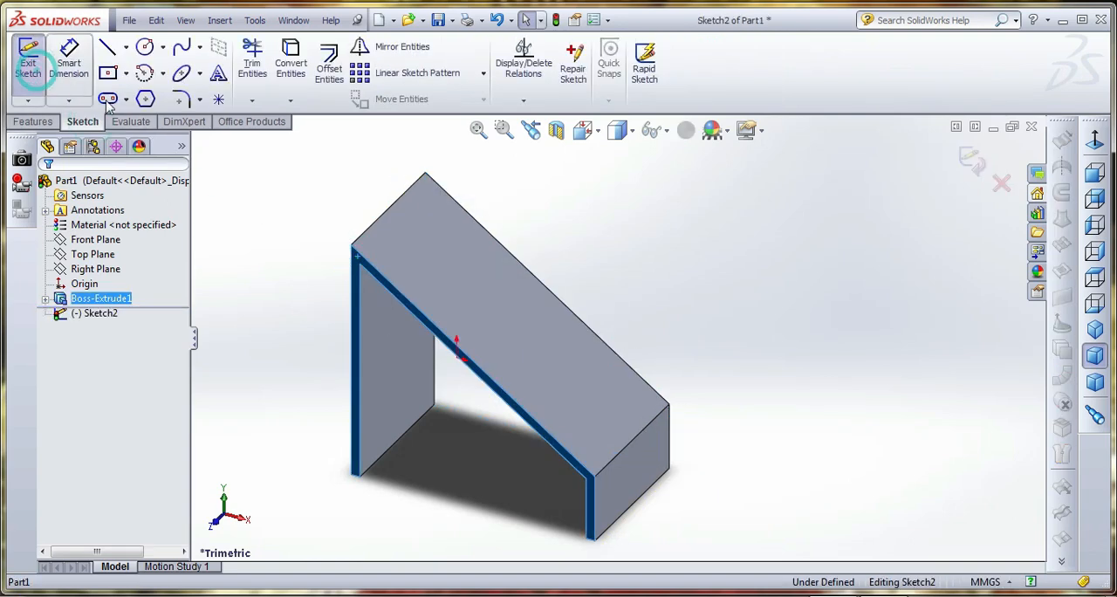
left_click(583, 130)
left_click(698, 244)
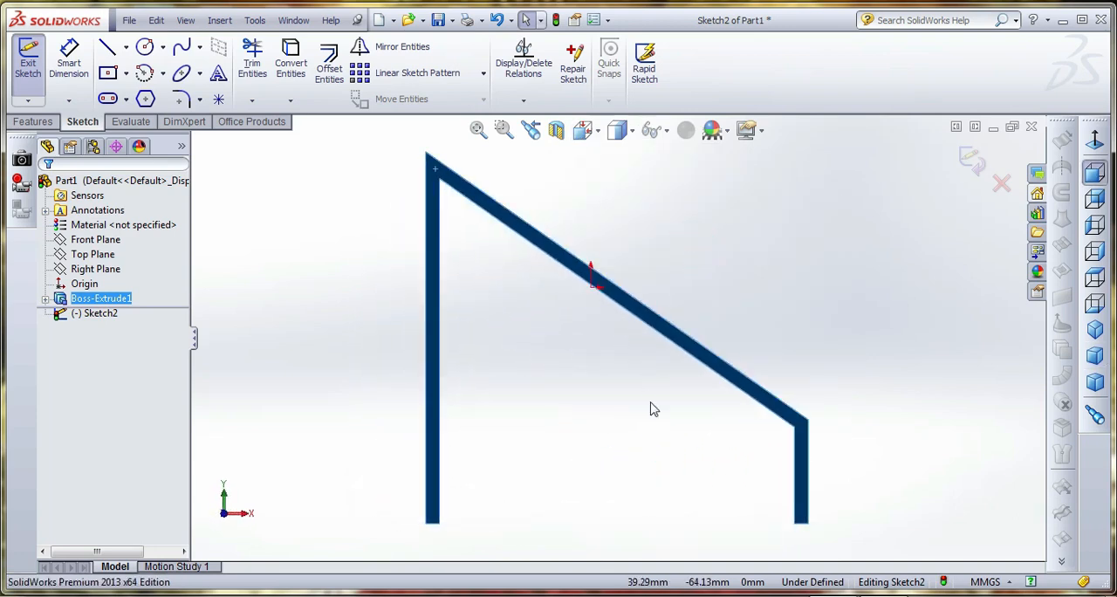
scroll(922, 196, "up", 1)
left_click(974, 168)
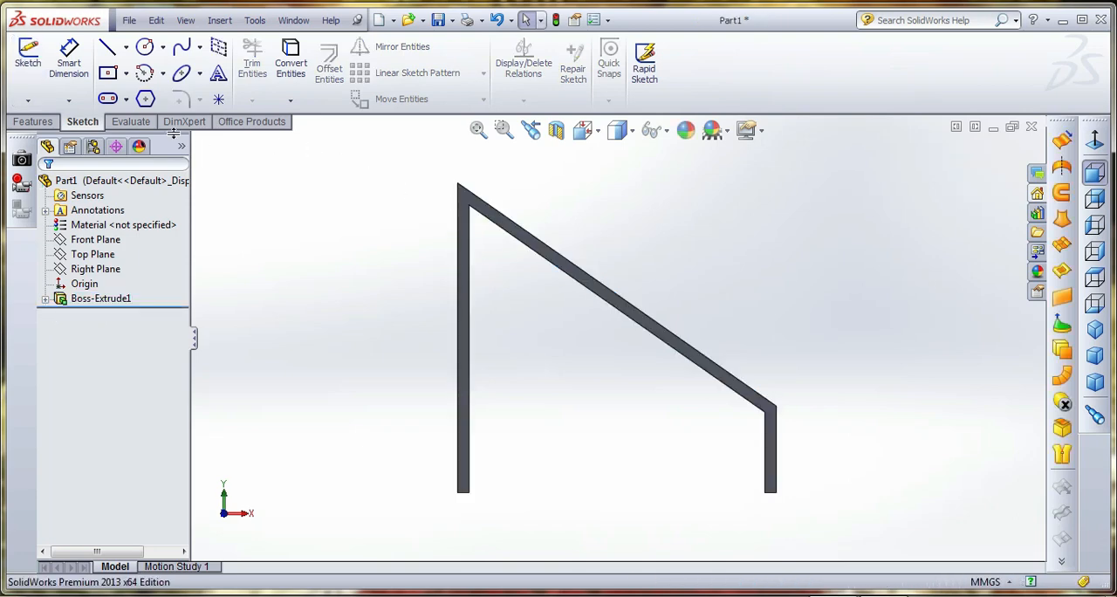
Start a new sketch on the outer sloped face of the extrusion, with the view normal to that face
left_click(35, 121)
middle_click_drag(422, 288, 548, 291)
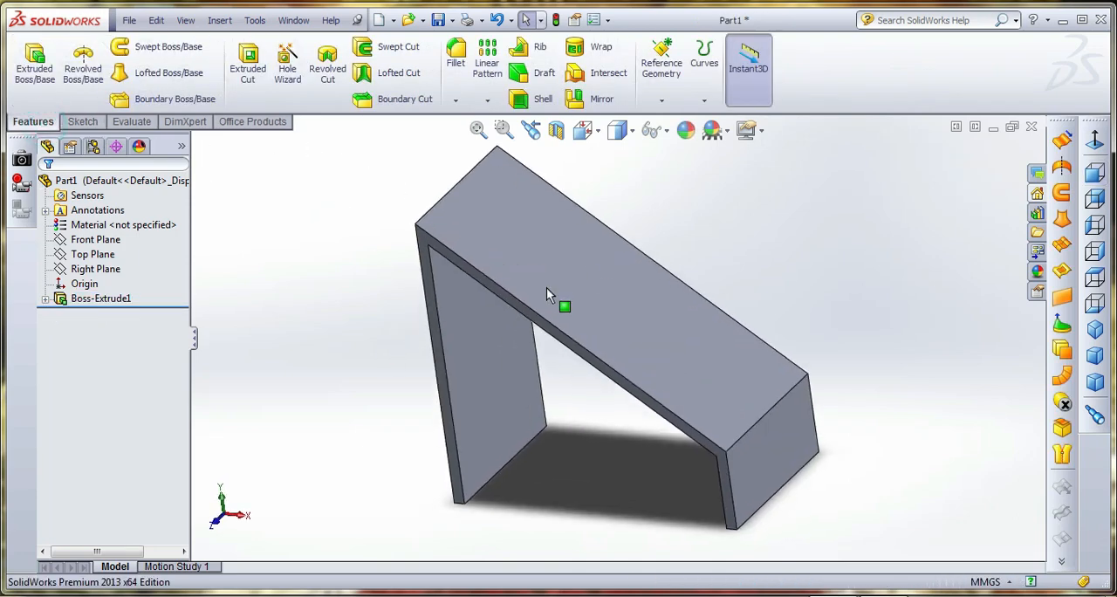
left_click(591, 262)
left_click(83, 123)
left_click(31, 65)
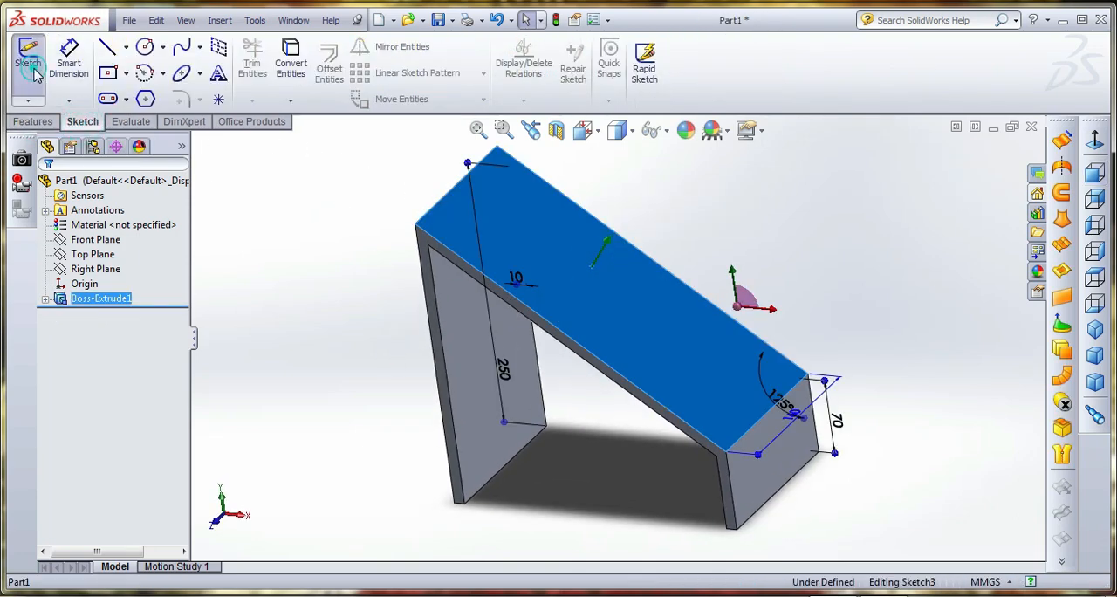
left_click(587, 132)
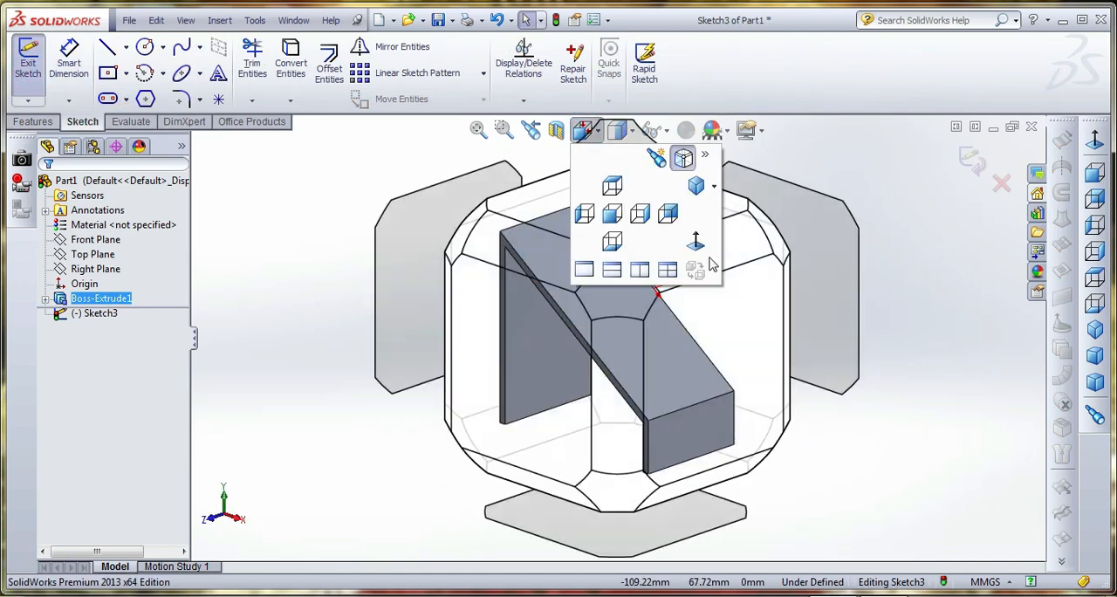
left_click(693, 244)
left_click(574, 190)
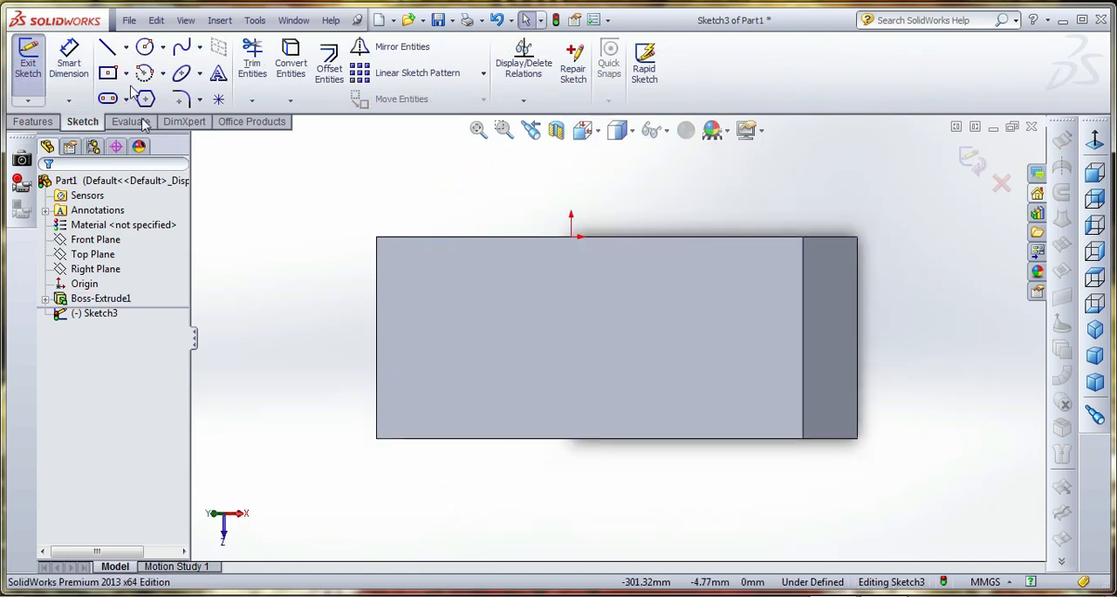
Draw a horizontal centerline from the midpoint of the sloped face's upper-end edge across the face and beyond the part
left_click(125, 47)
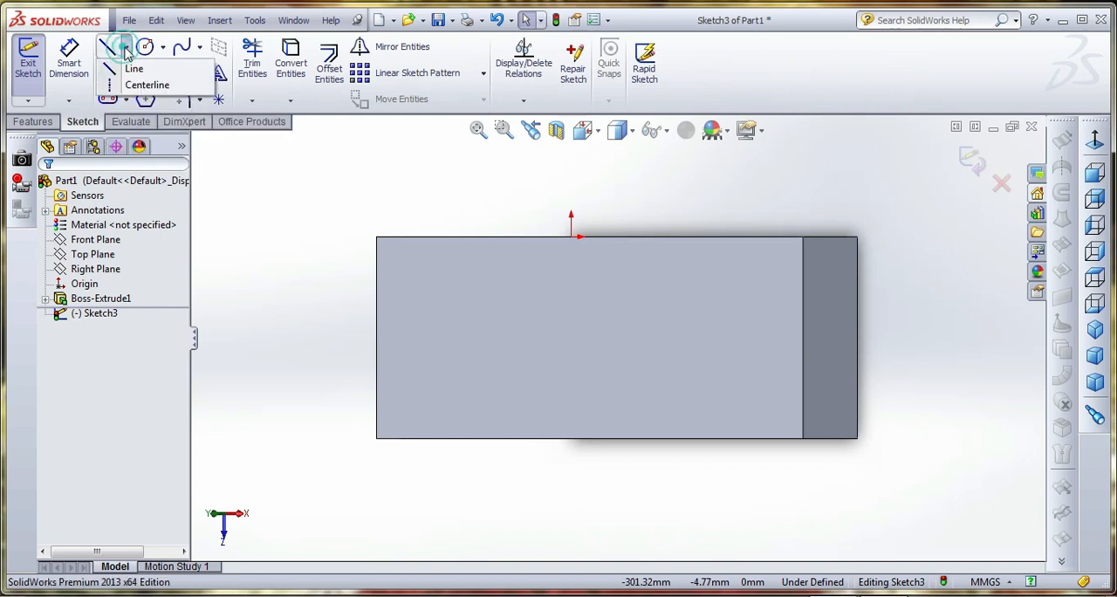
left_click(167, 87)
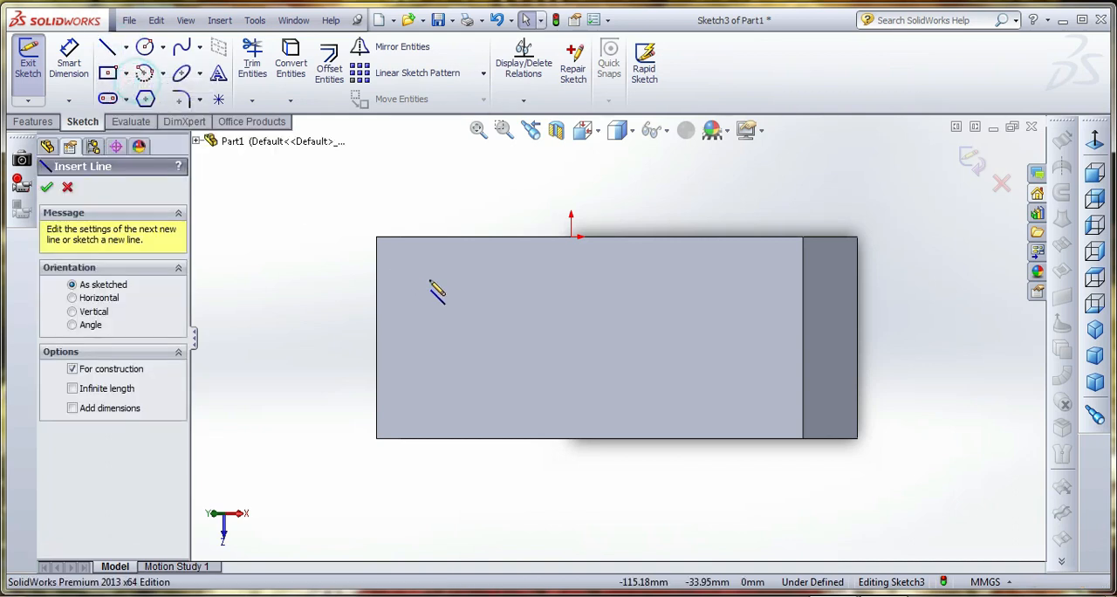
left_click(377, 338)
left_click(976, 338)
right_click(975, 341)
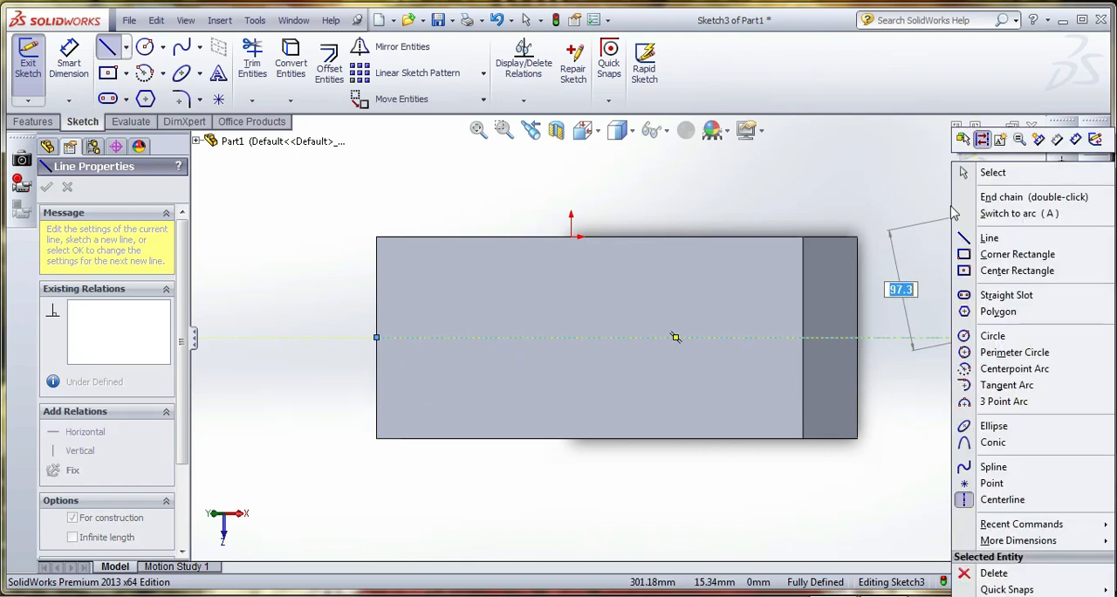
left_click(967, 170)
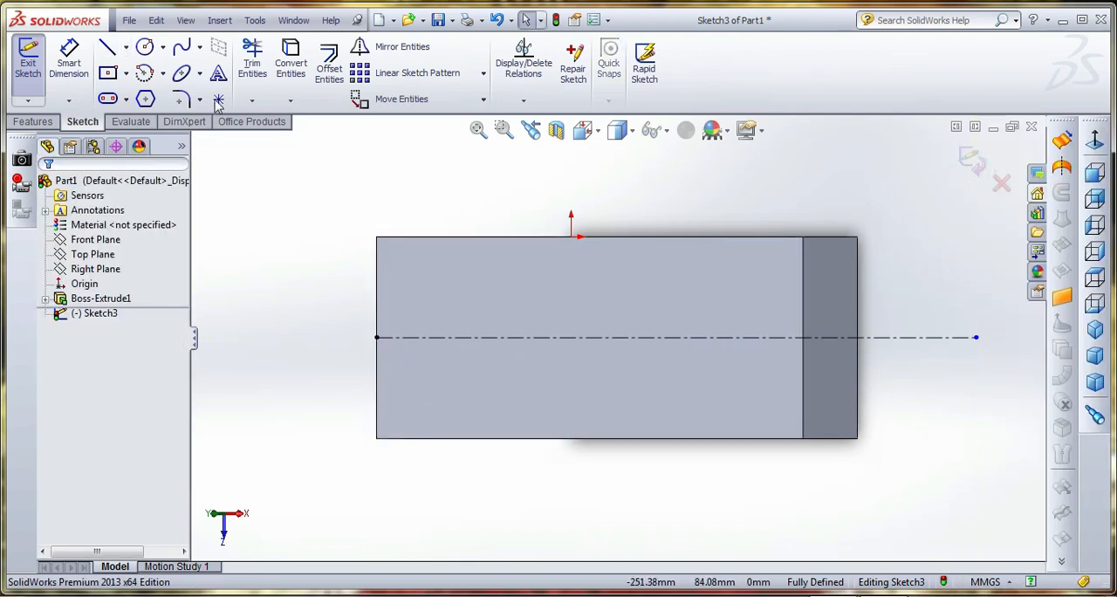
Sketch a center rectangle about 54 by 140 mm, centered on the horizontal centerline near the sloped face's upper end
left_click(108, 73)
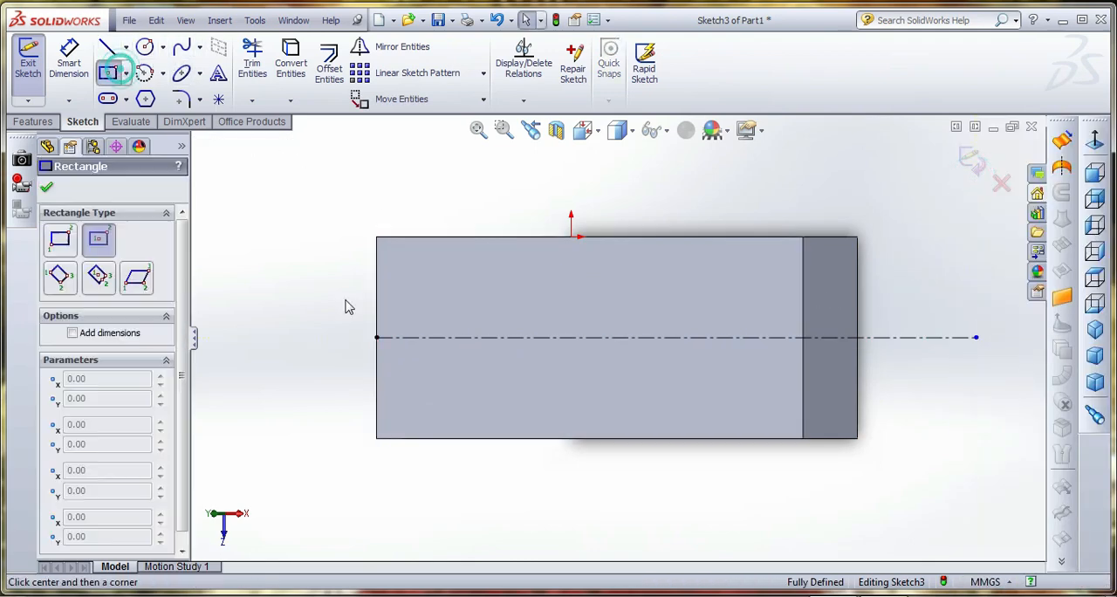
left_click(439, 338)
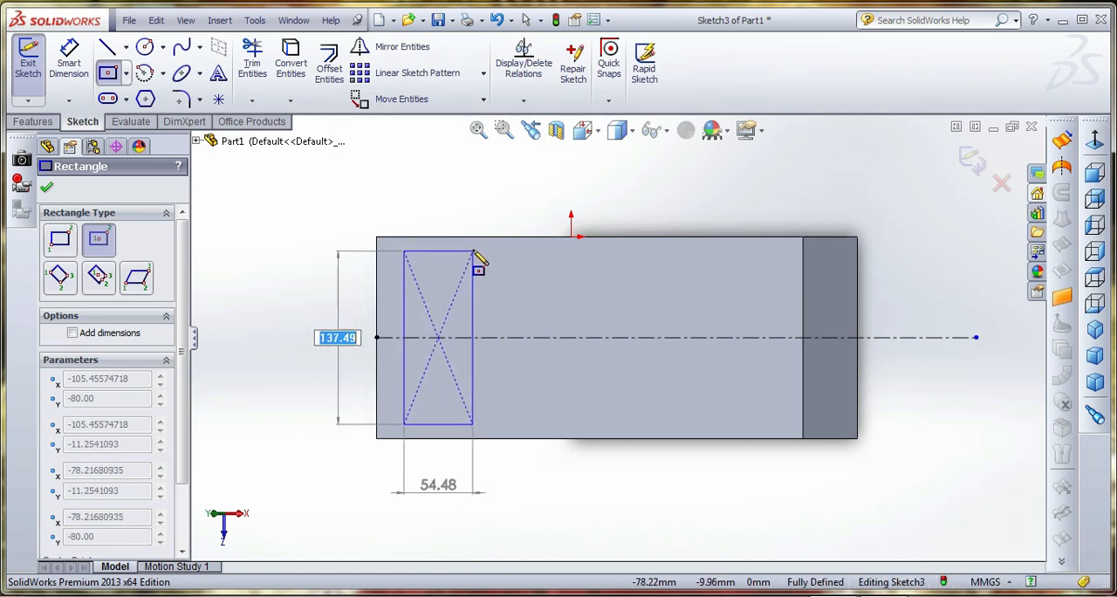
left_click(473, 249)
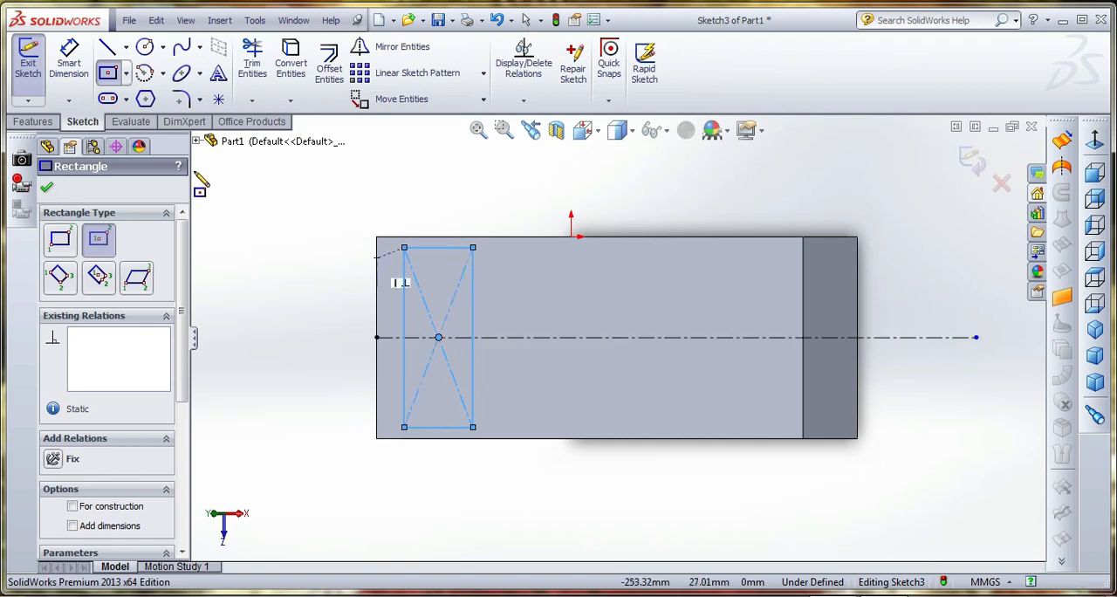
Draw a vertical centerline across the full width of the sloped face, just right of the rectangle
left_click(127, 48)
left_click(155, 87)
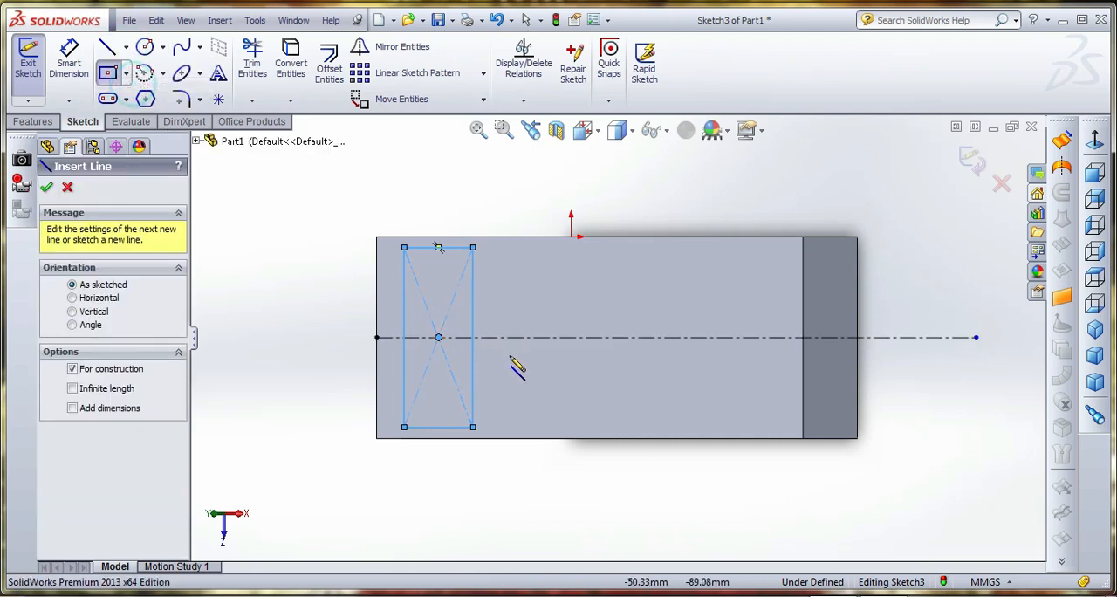
left_click(494, 204)
left_click(495, 503)
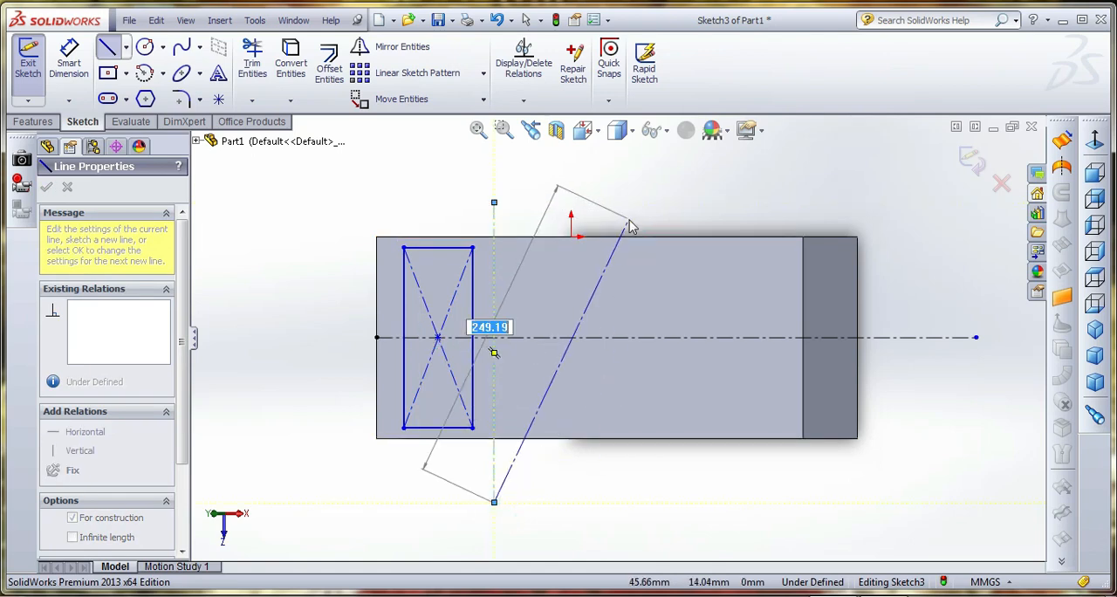
right_click(627, 220)
left_click(669, 172)
Dimension the distance between the sloped face's upper-end edge and the rectangle's nearest long side
left_click(68, 63)
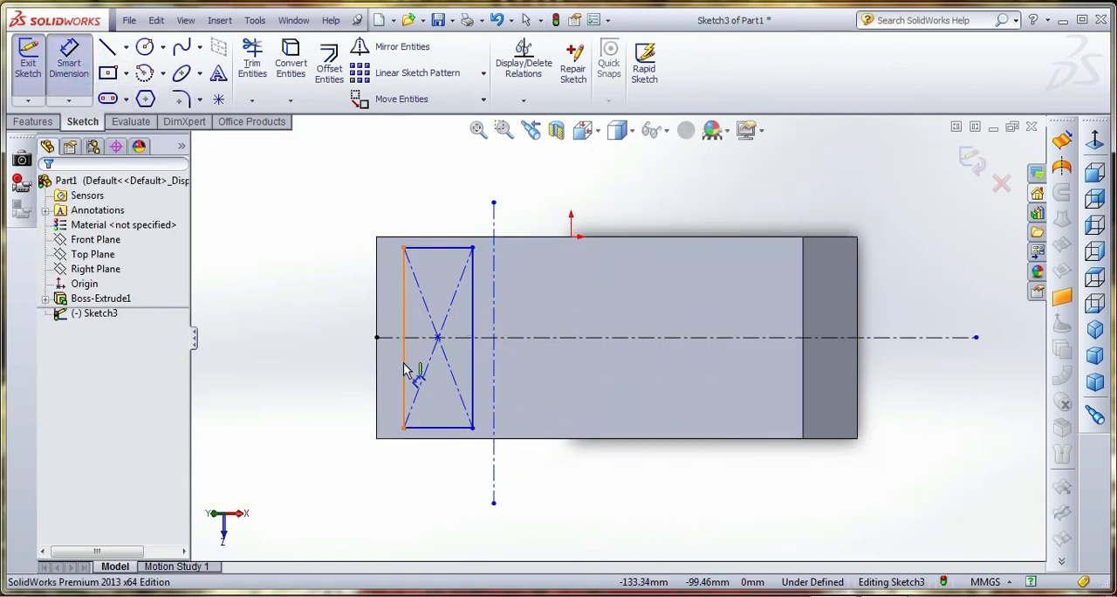
left_click(401, 362)
left_click(376, 368)
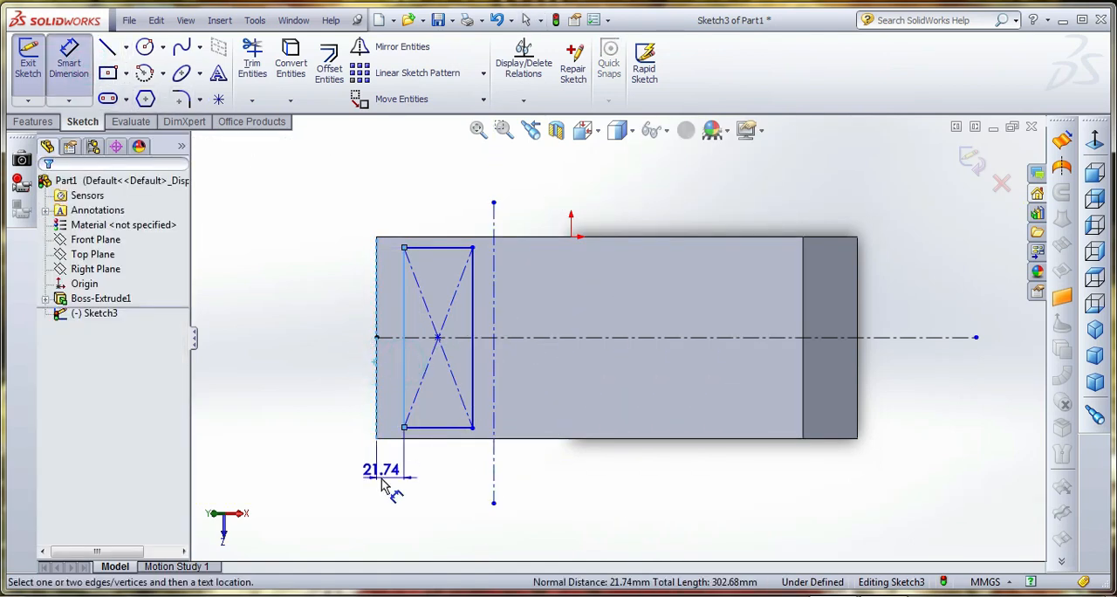
left_click(384, 486)
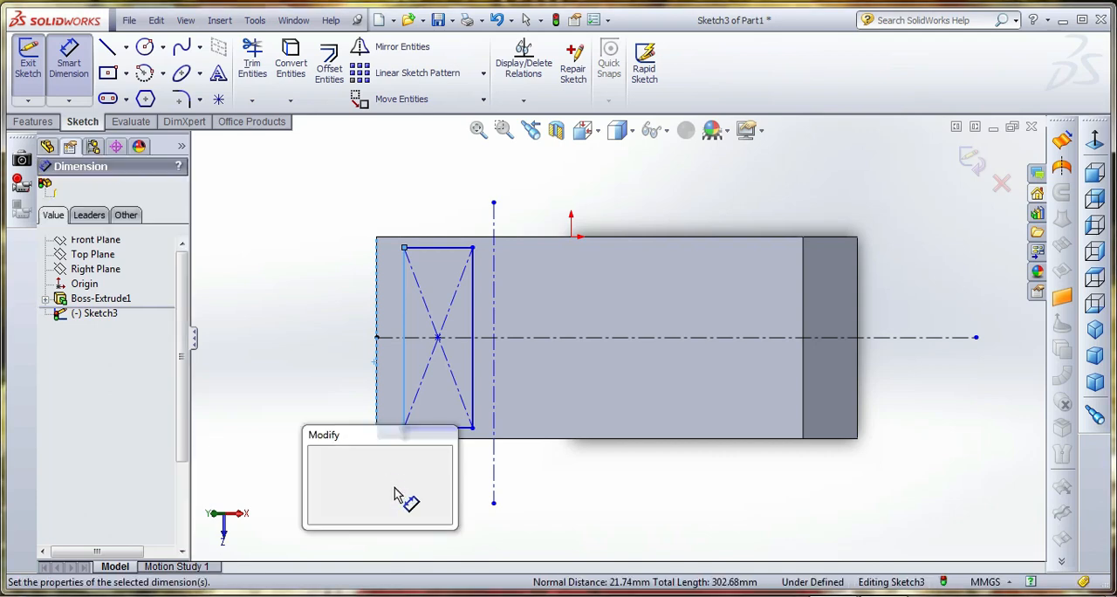
type("0")
key("Return")
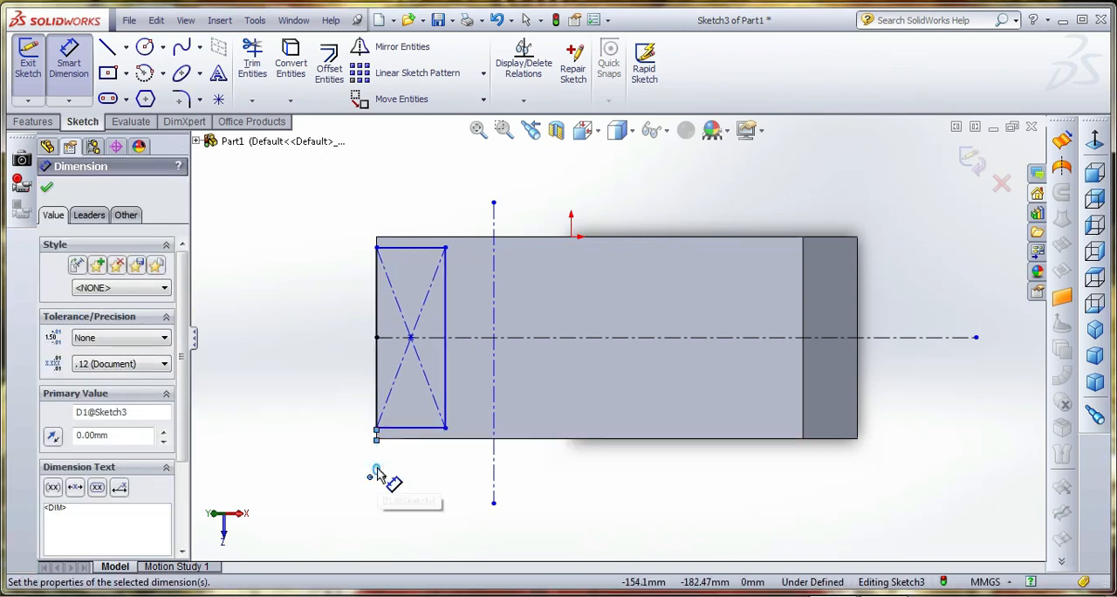
double_click(377, 474)
type("30")
key("Return")
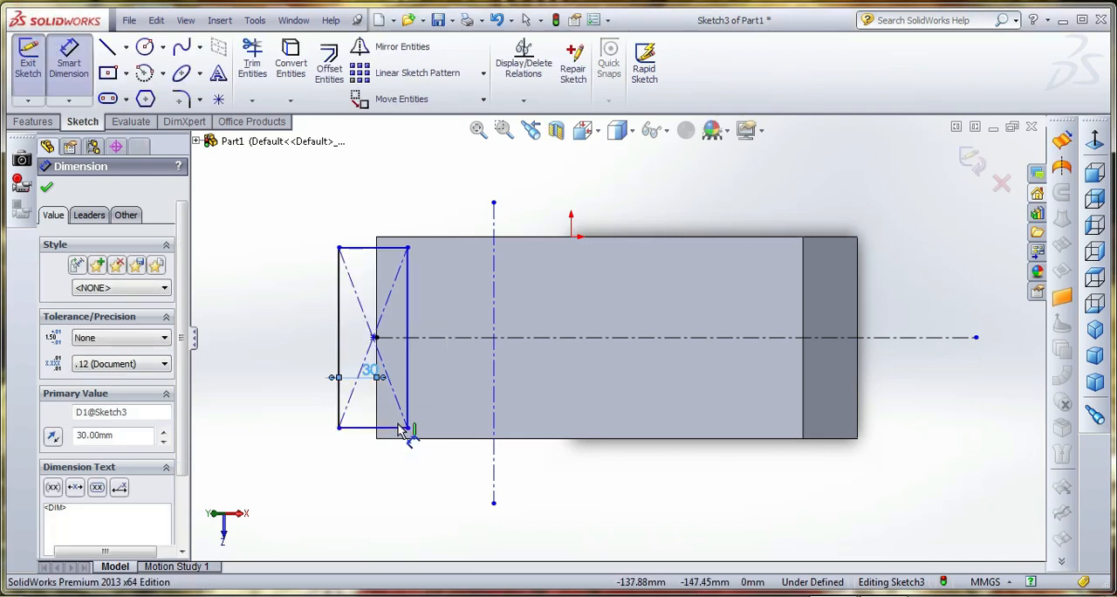
key("ctrl+z")
key("ctrl+z")
Set the distance from the face's upper-end edge to the rectangle's nearest side to 30 mm
double_click(390, 469)
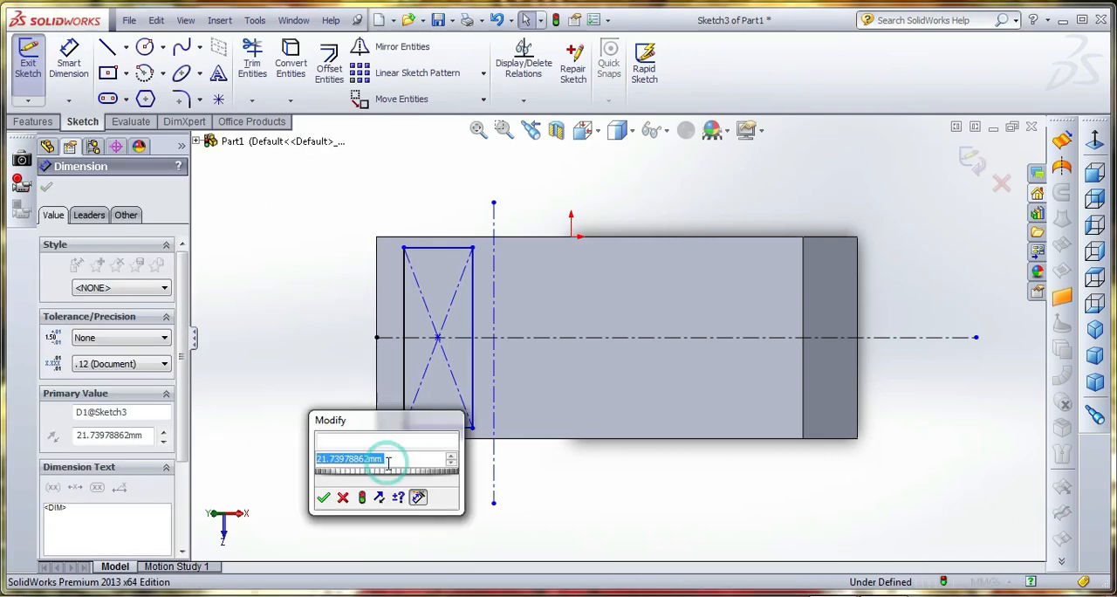
type("30")
key("Return")
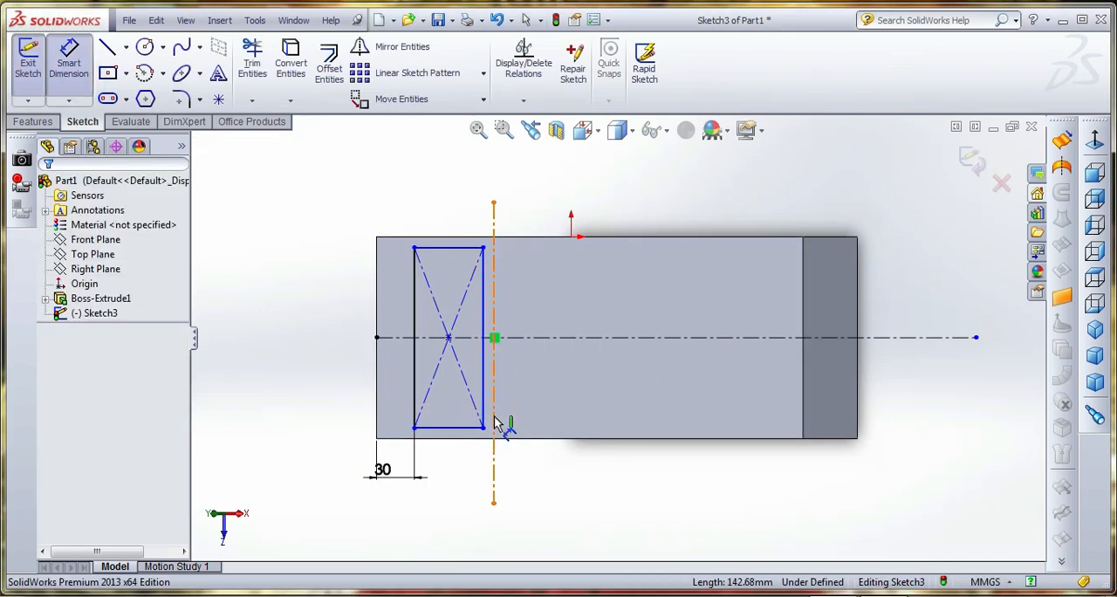
Dimension the gap between the rectangle's inner long side and the vertical centerline at 10 mm
left_click(494, 419)
left_click(482, 421)
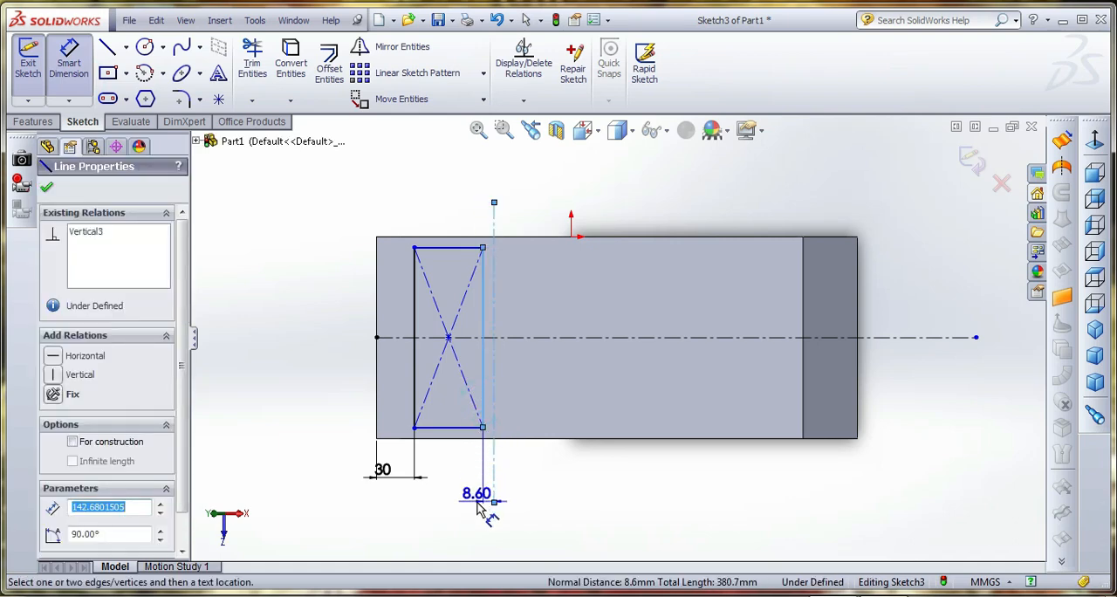
left_click(478, 508)
type("5")
key("Return")
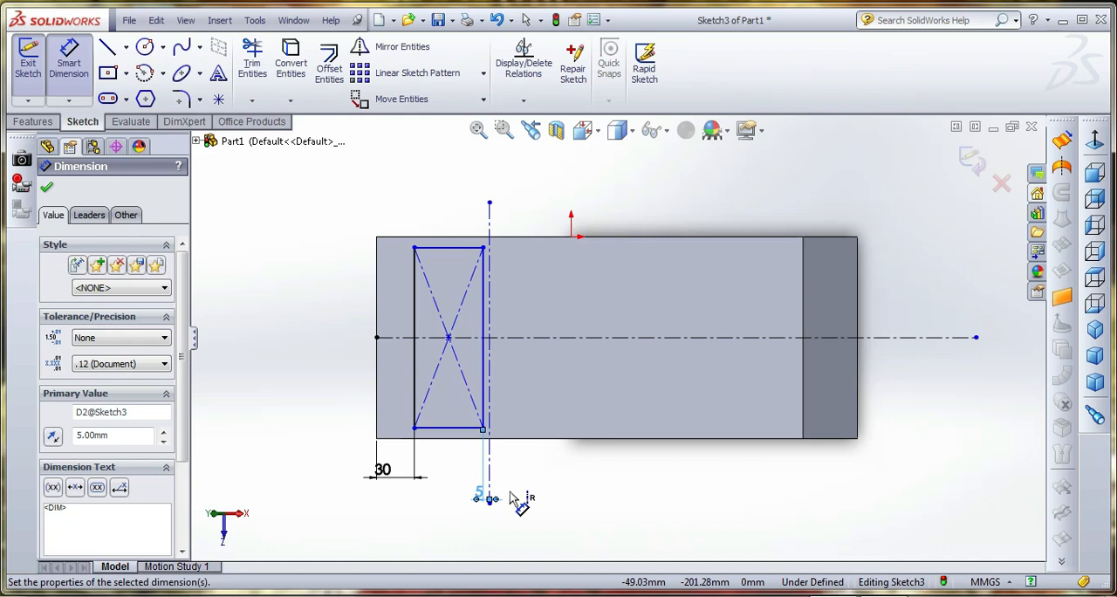
double_click(482, 498)
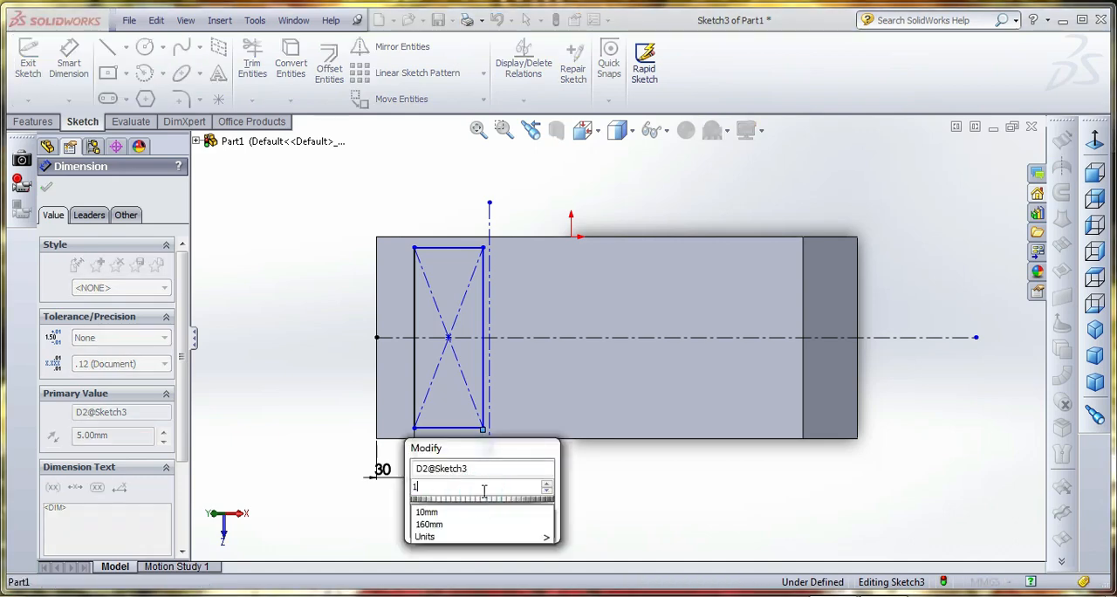
type("10")
key("Return")
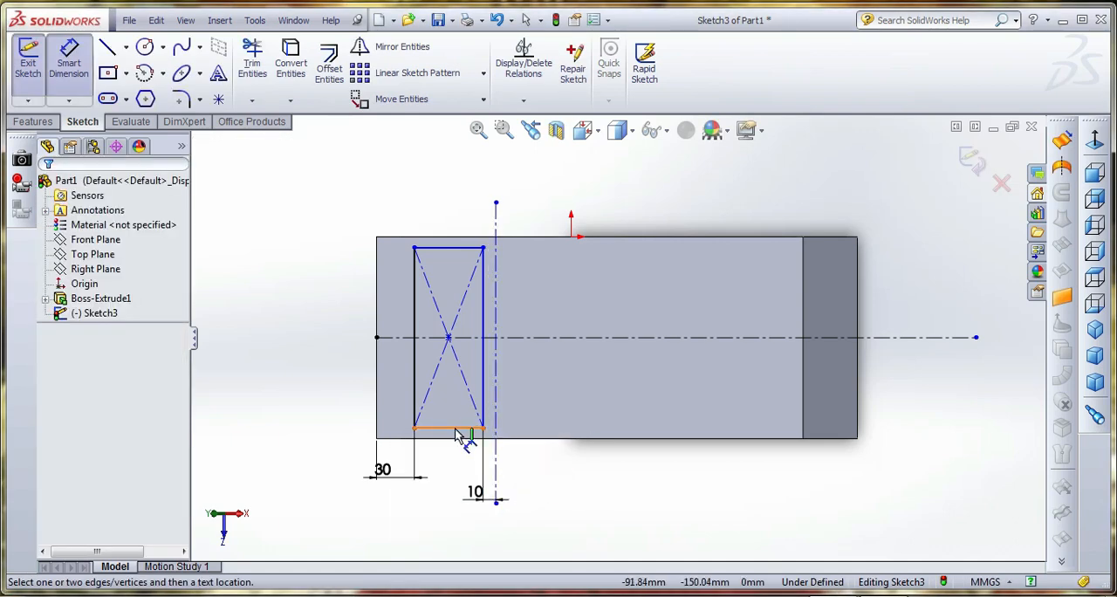
Dimension the rectangle with a 50 mm short side and a 150 mm long side
left_click(450, 426)
left_click(456, 465)
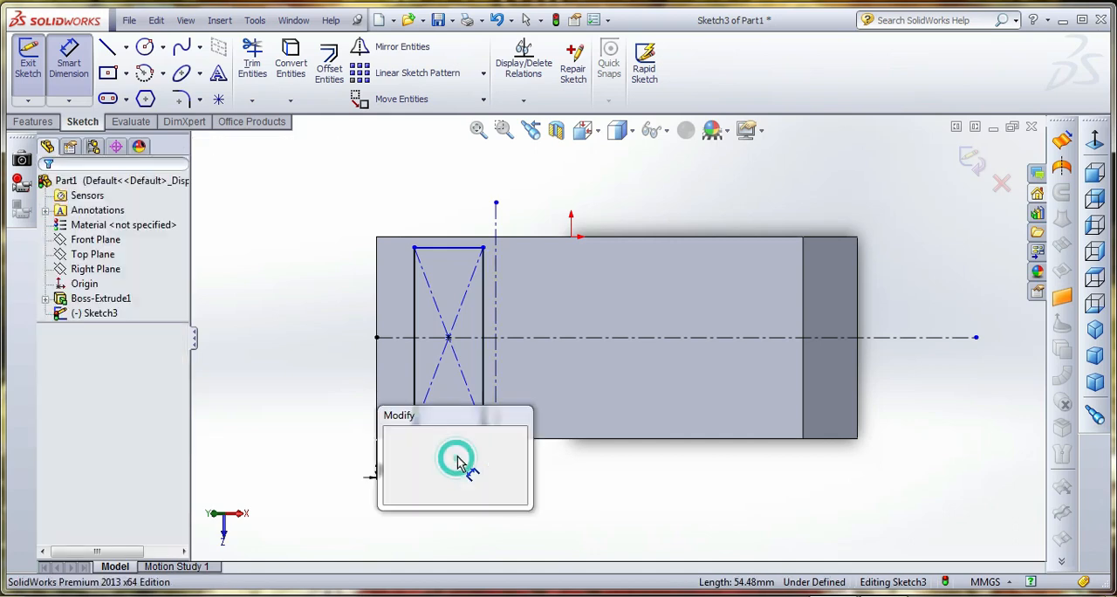
key("Return")
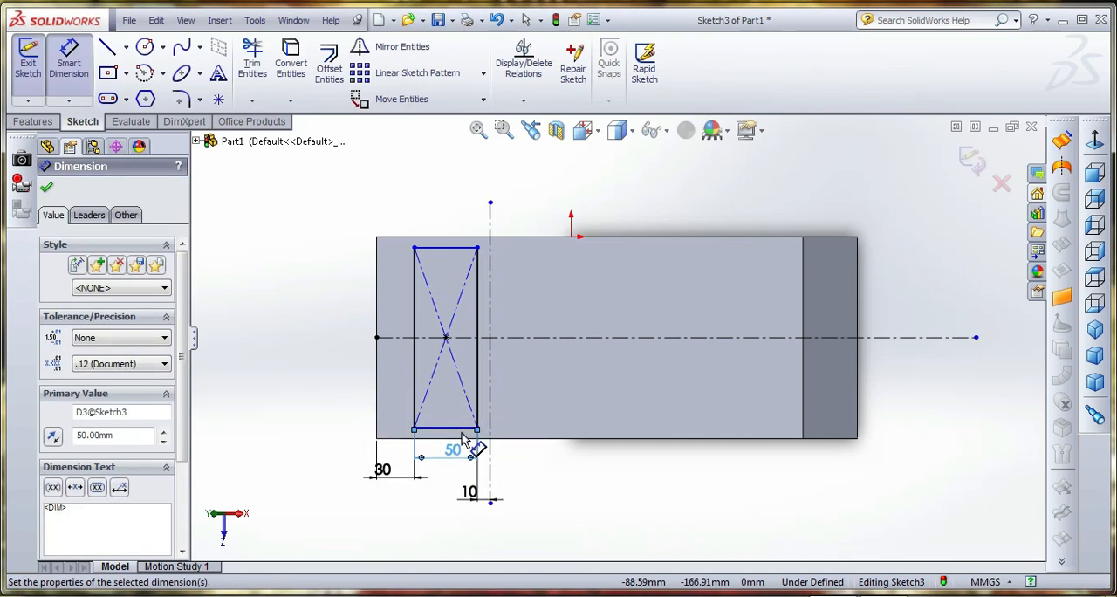
left_click(414, 313)
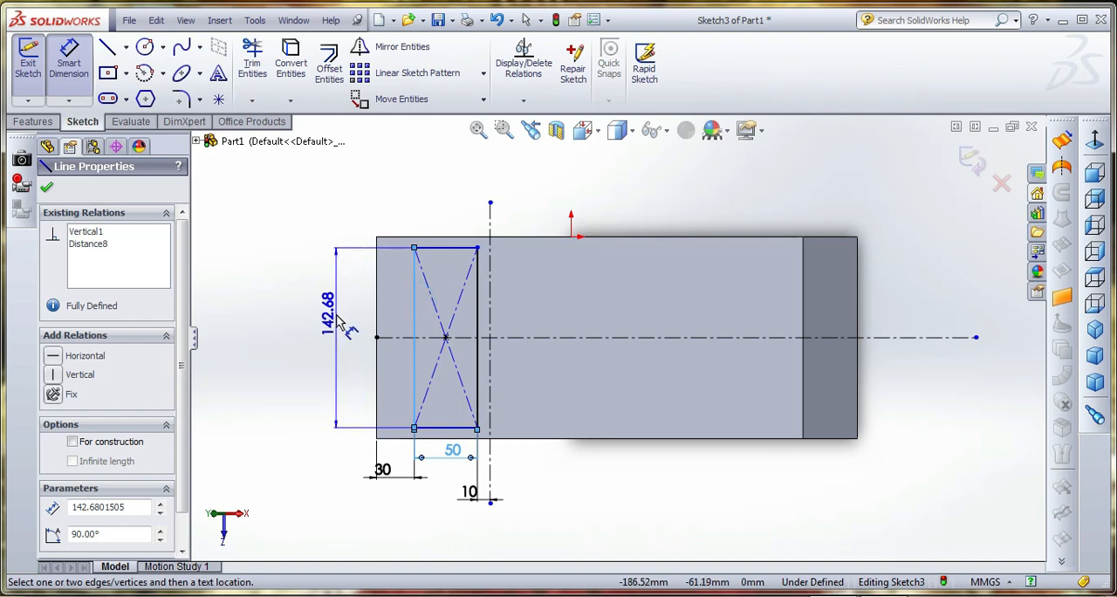
left_click(338, 316)
type("150")
key("Return")
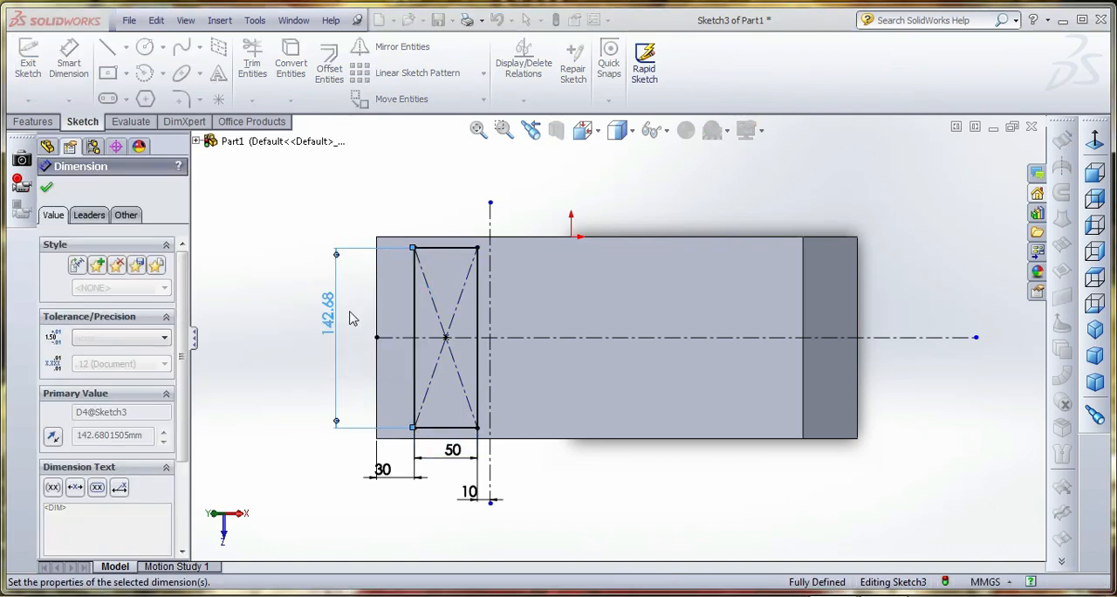
Mirror the whole rectangle, including its center and diagonals, about the vertical centerline, keeping the original
right_click(429, 188)
left_click(463, 188)
left_click_drag(392, 203, 488, 456)
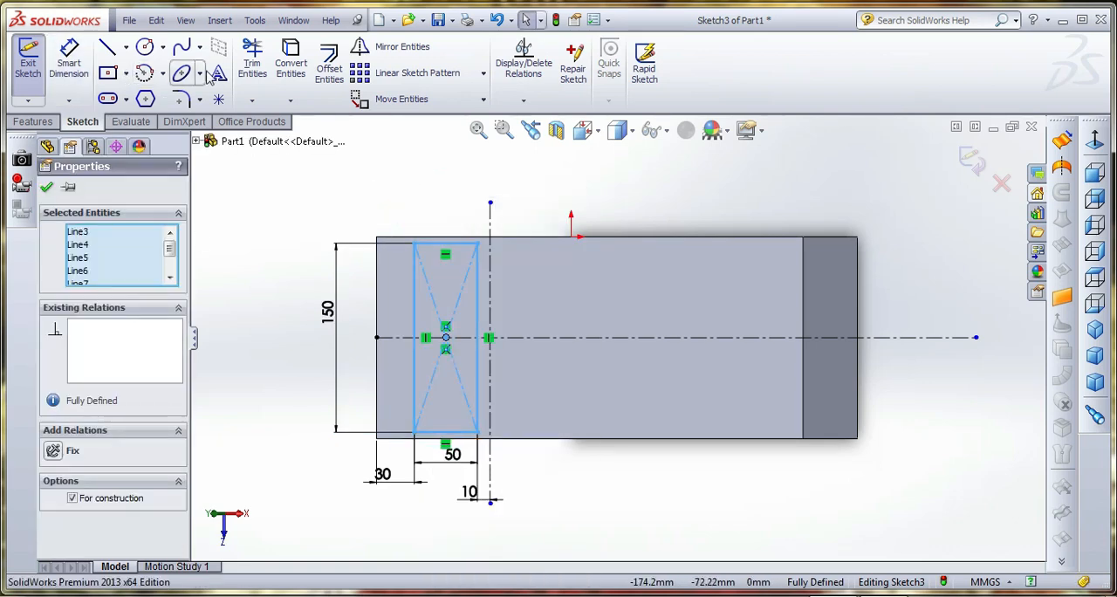
left_click(360, 48)
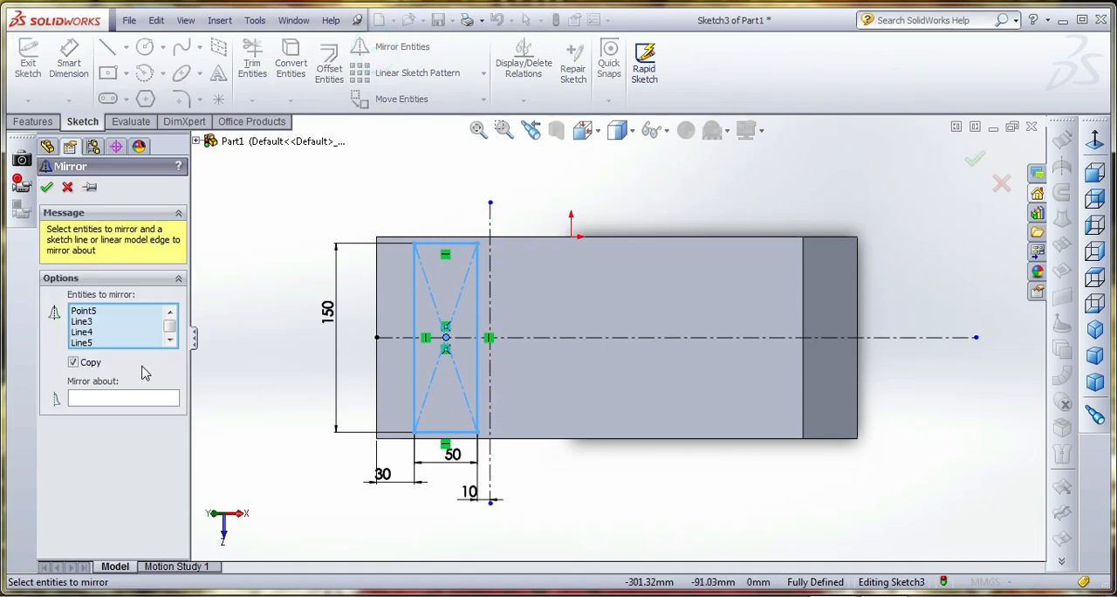
left_click(130, 402)
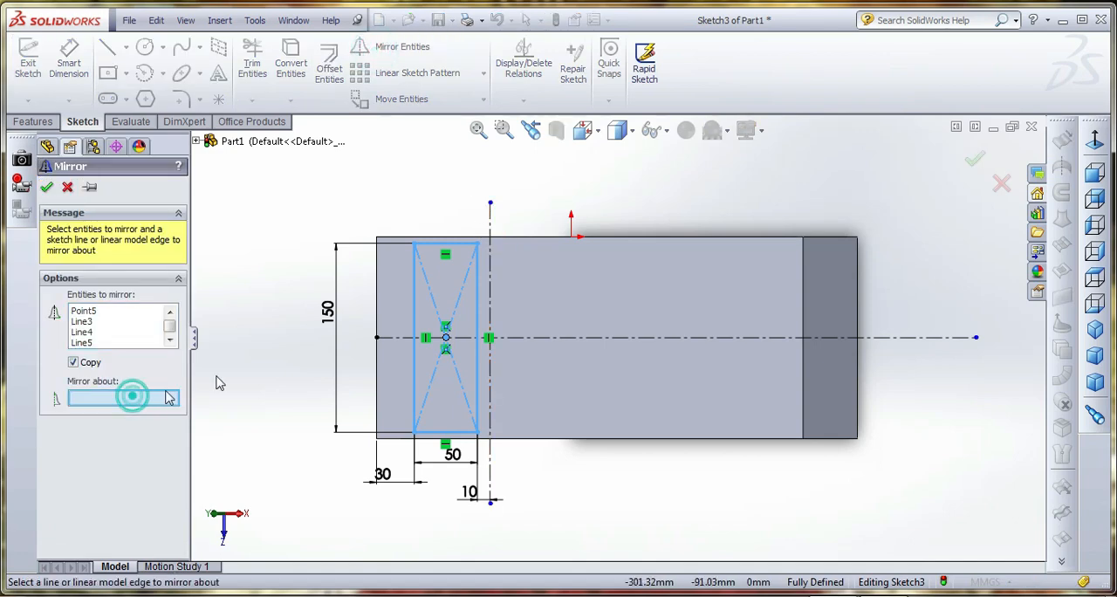
left_click(490, 225)
left_click(48, 187)
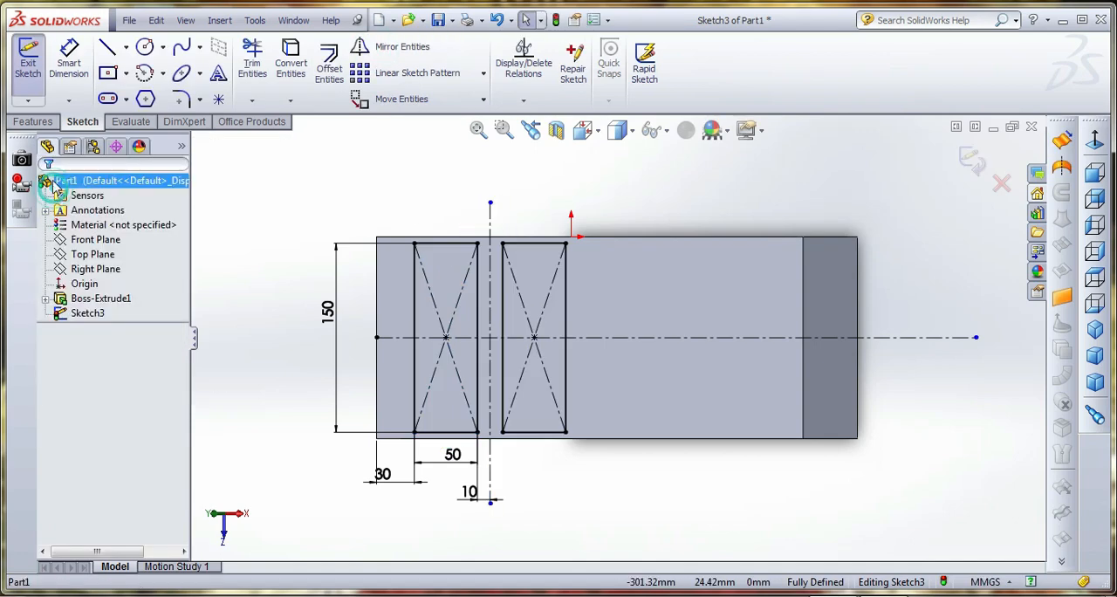
Draw a second vertical centerline across the sloped face, just beyond the mirrored rectangle
left_click(125, 47)
left_click(135, 79)
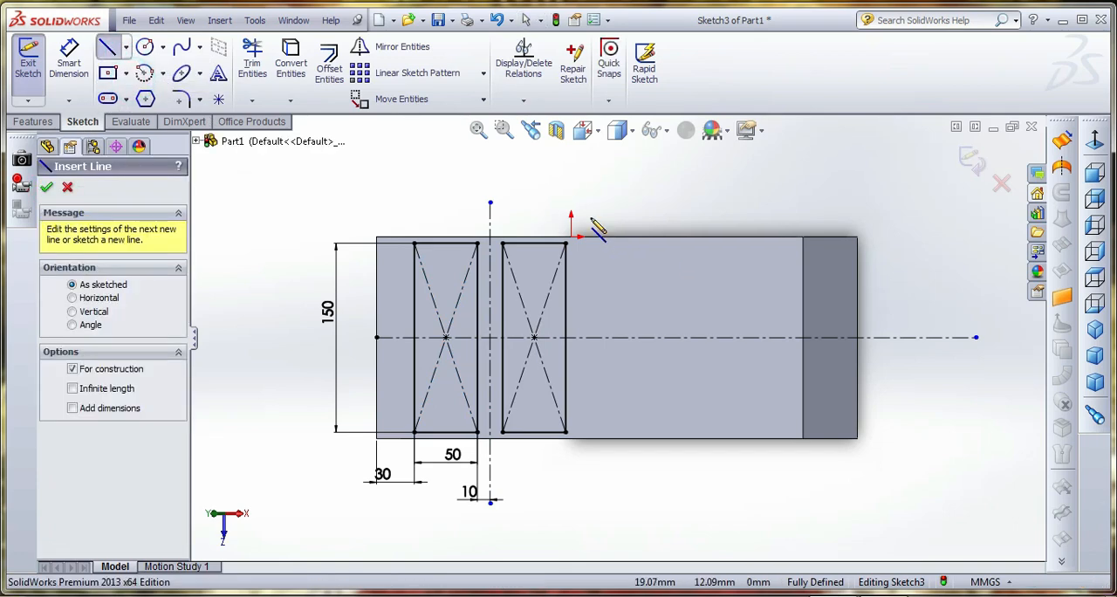
left_click(584, 204)
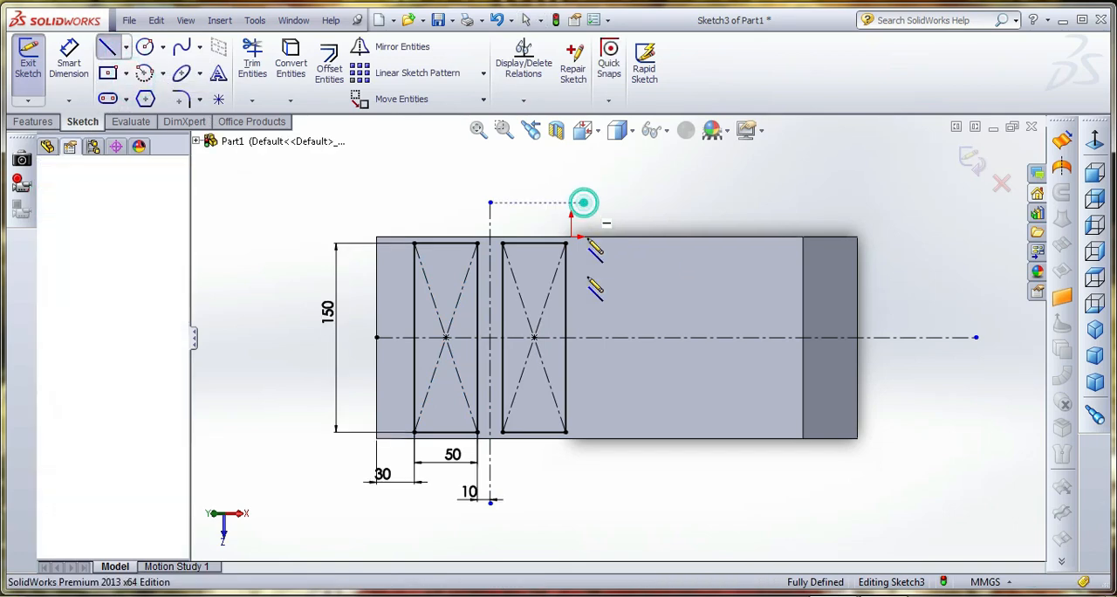
left_click(583, 494)
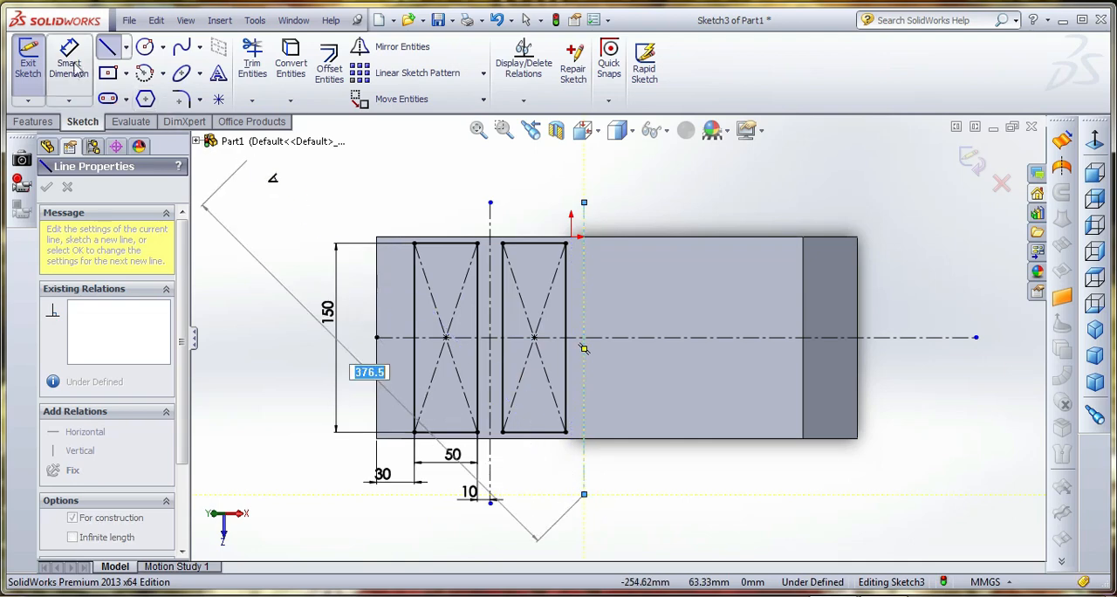
Dimension the gap between the mirrored rectangle's outer long side and the second vertical centerline at 10 mm
left_click(74, 68)
left_click(564, 404)
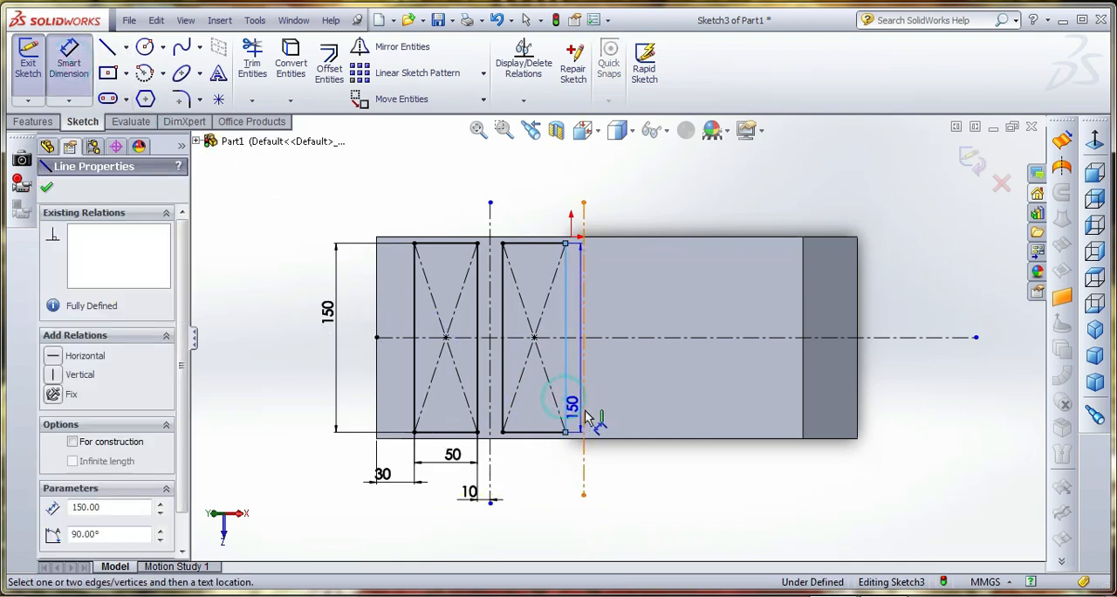
left_click(583, 404)
left_click(567, 493)
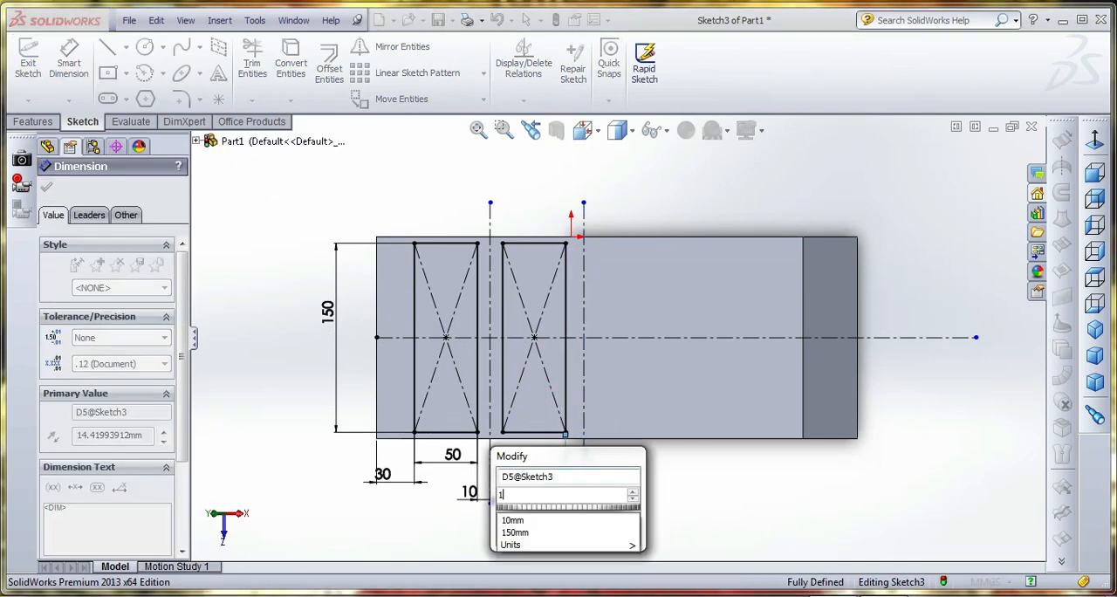
key("Return")
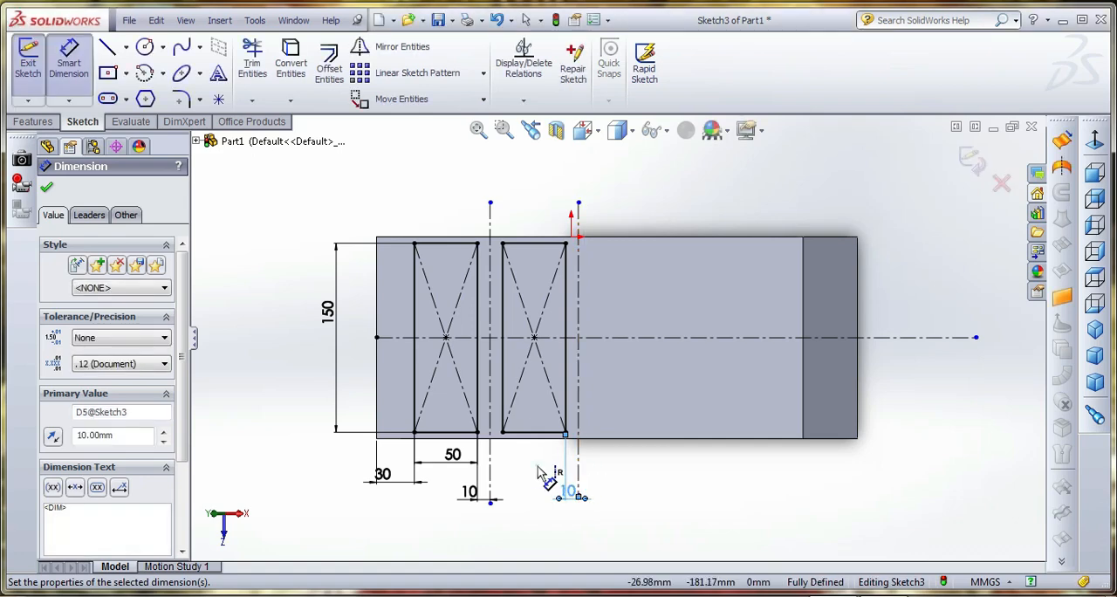
left_click(535, 464)
Mirror both rectangles about the second vertical centerline, keeping the originals, to make a row of four
right_click(387, 191)
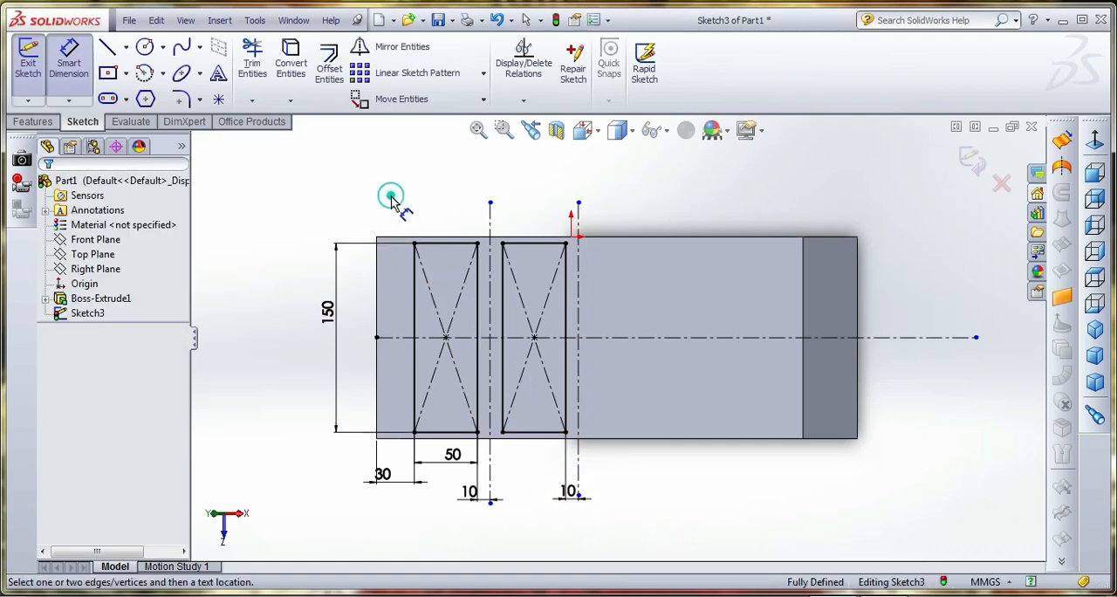
left_click(410, 203)
left_click_drag(398, 200, 572, 445)
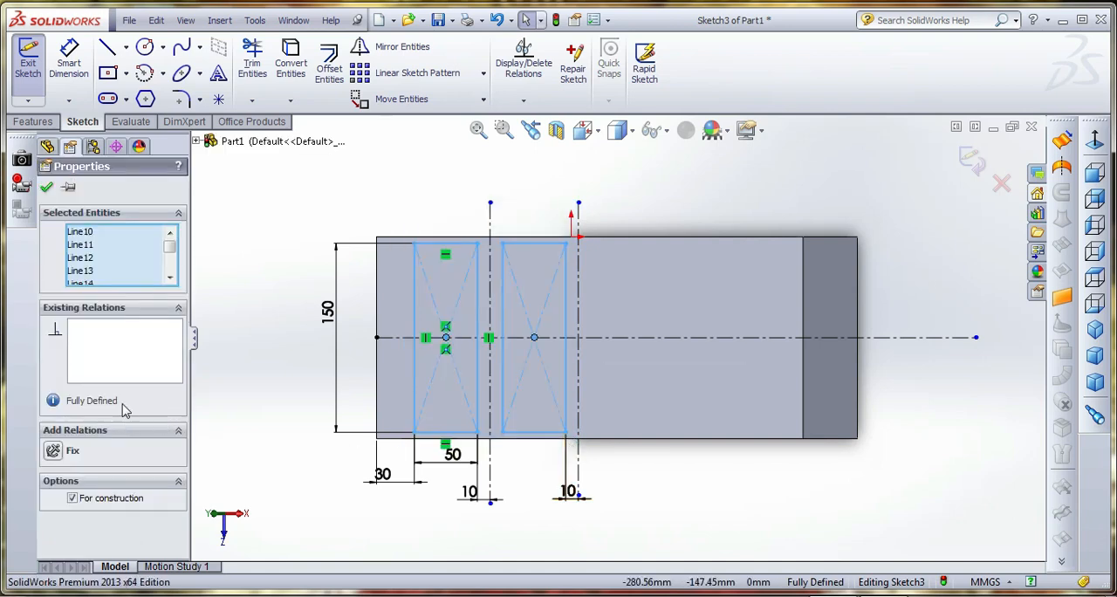
left_click(388, 47)
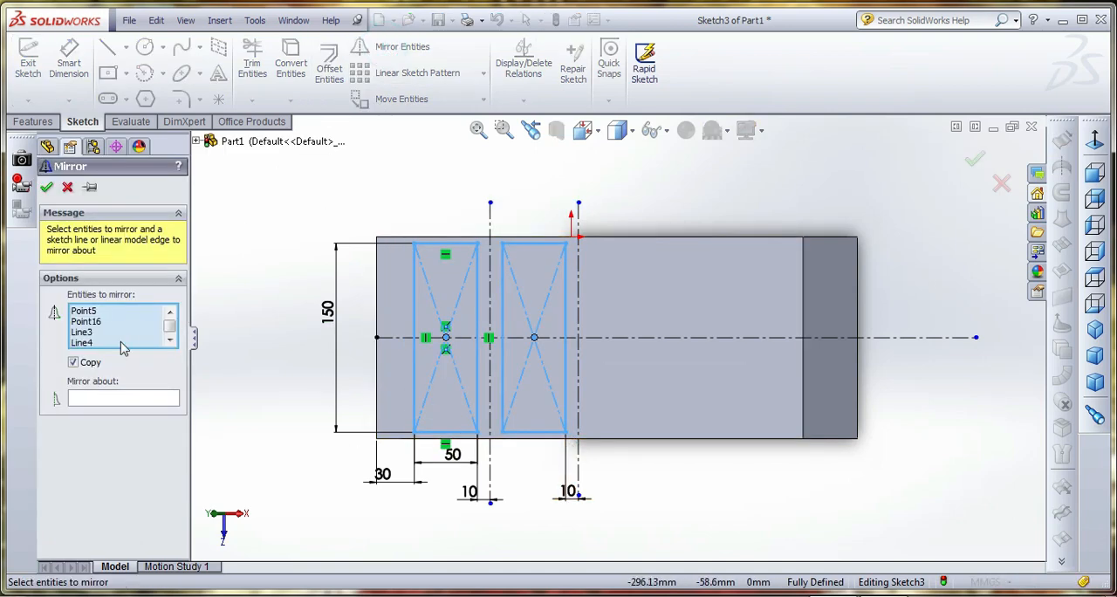
left_click(125, 399)
left_click(581, 332)
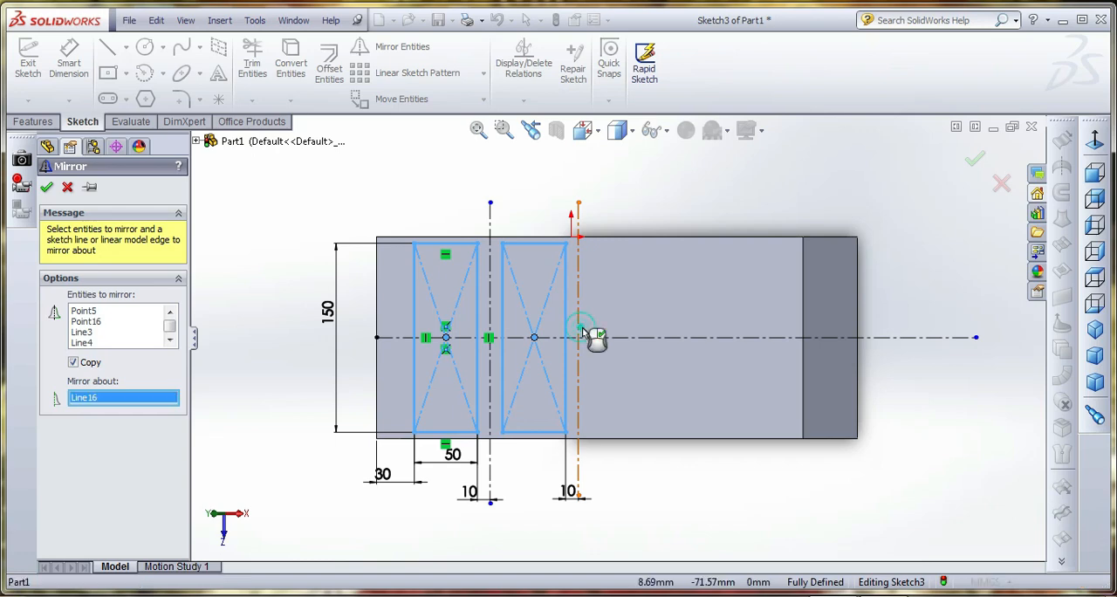
left_click(47, 187)
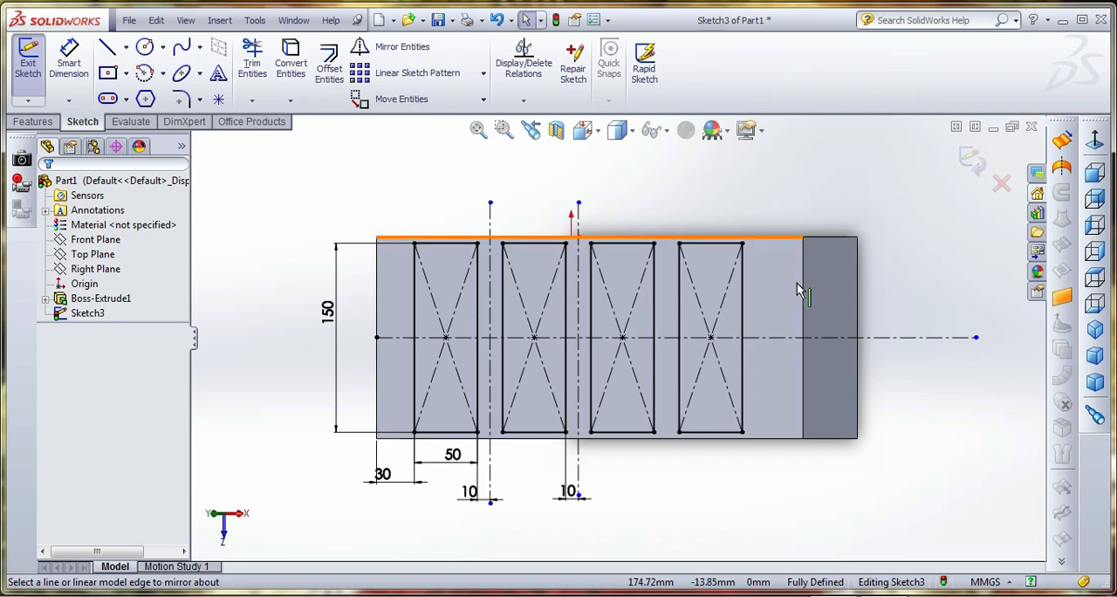
Exit the rectangle sketch and open the extrusion's base profile sketch, Sketch1, for editing
mouse_move(800, 285)
middle_mouse_down()
mouse_move(833, 288)
mouse_move(793, 244)
mouse_move(793, 299)
middle_mouse_up()
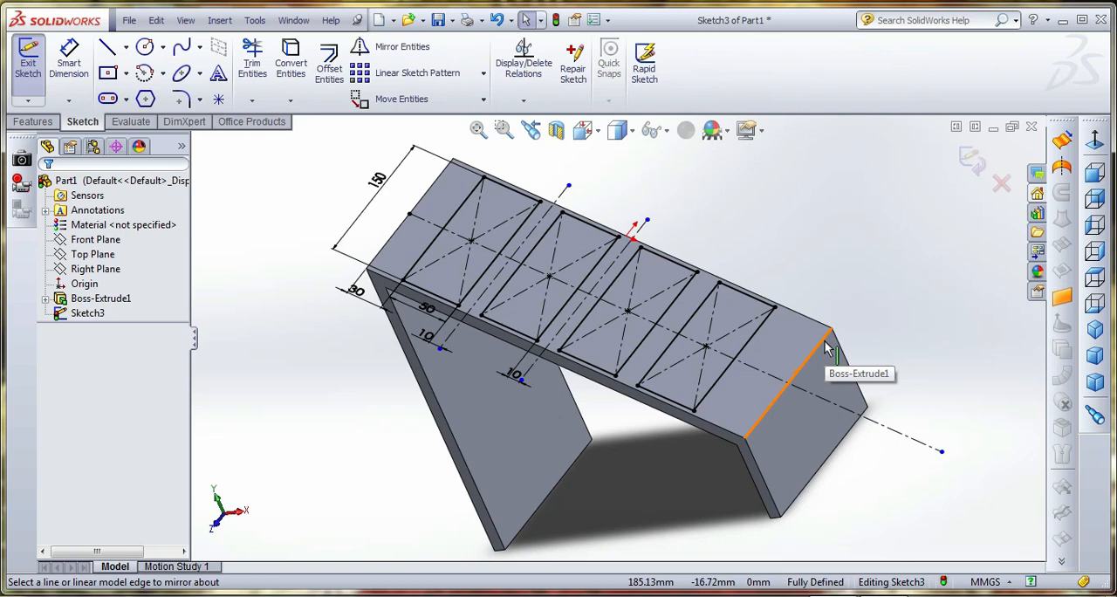
left_click(970, 159)
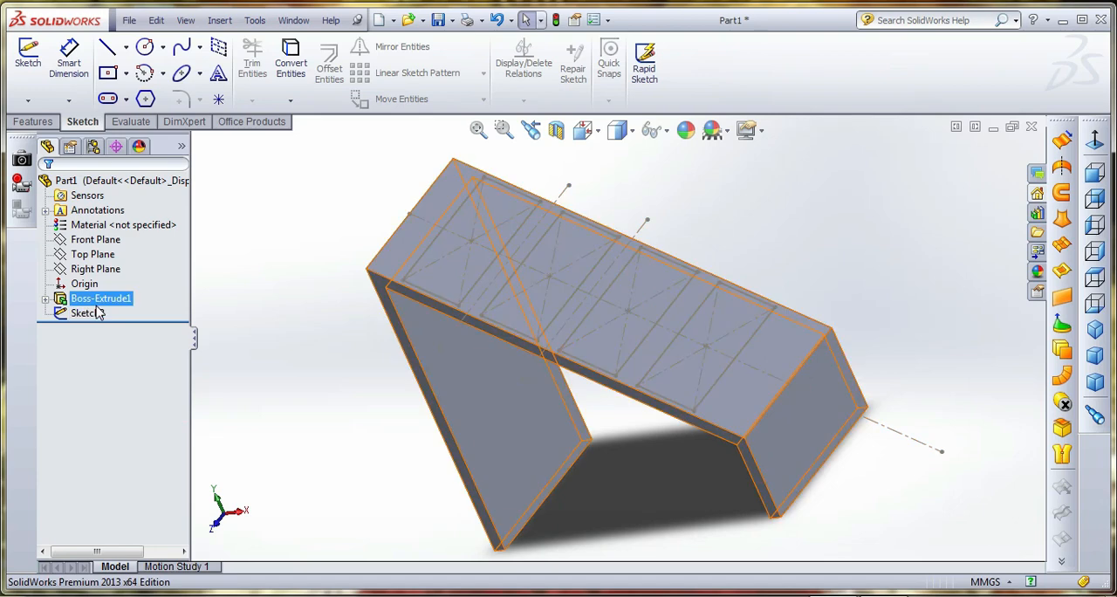
left_click(45, 298)
right_click(112, 315)
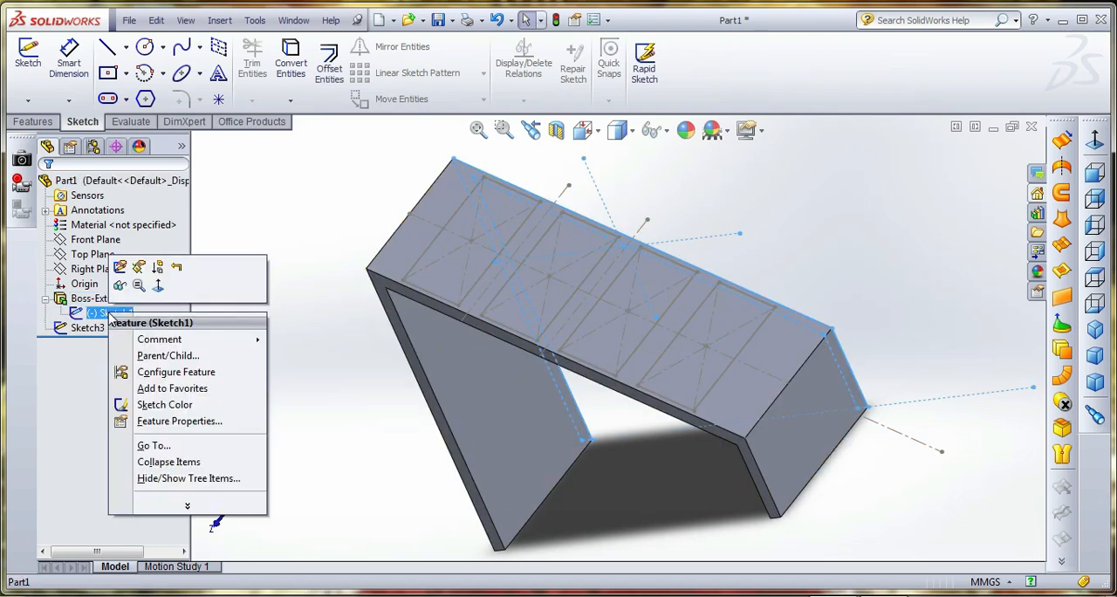
left_click(119, 266)
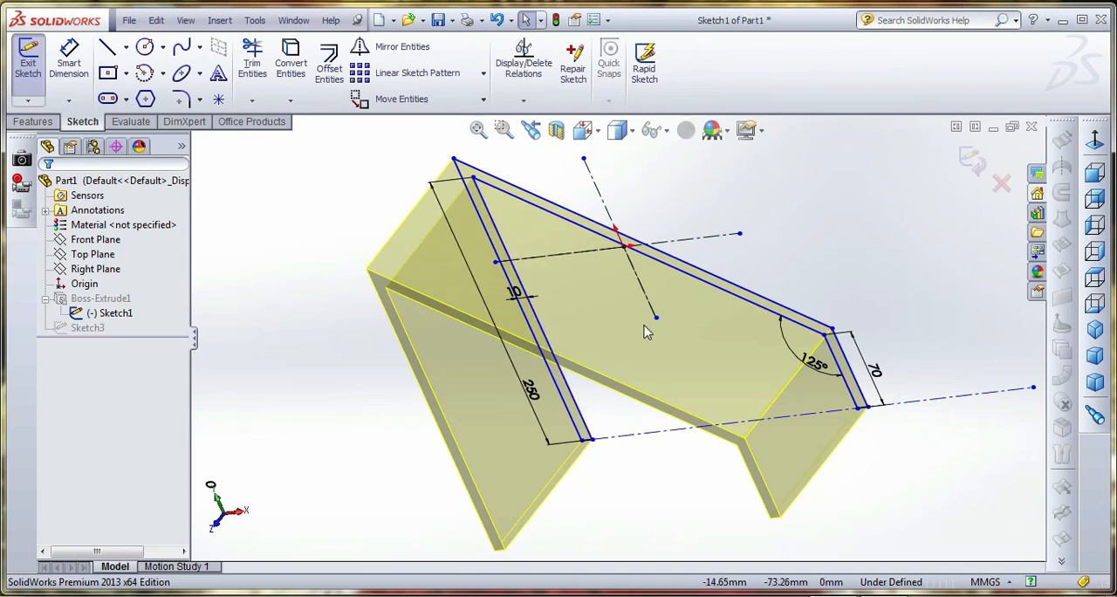
left_click(69, 61)
left_click(689, 265)
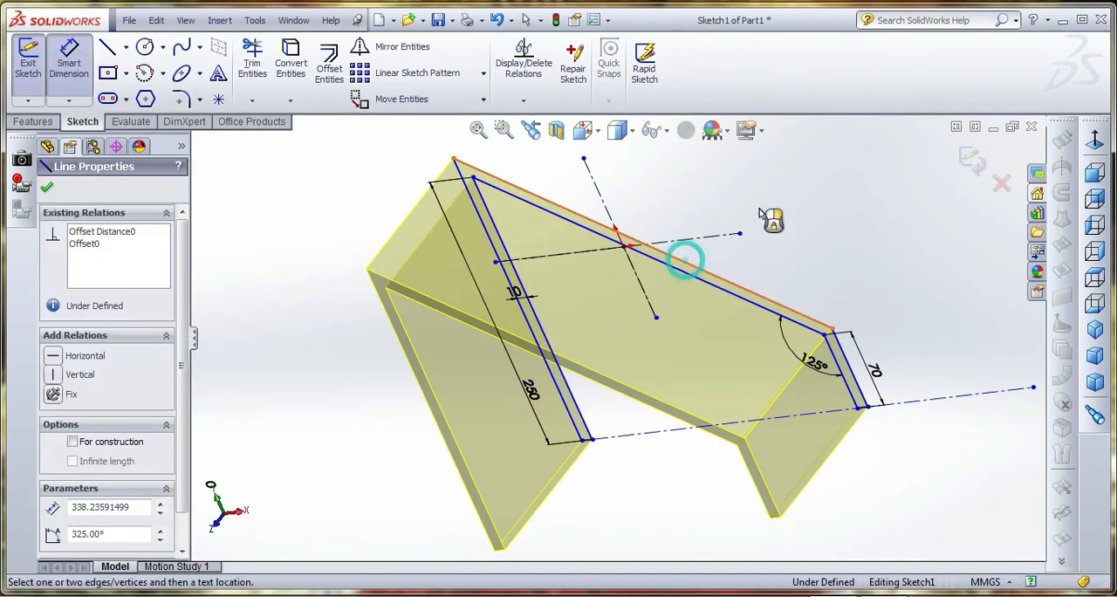
left_click(772, 216)
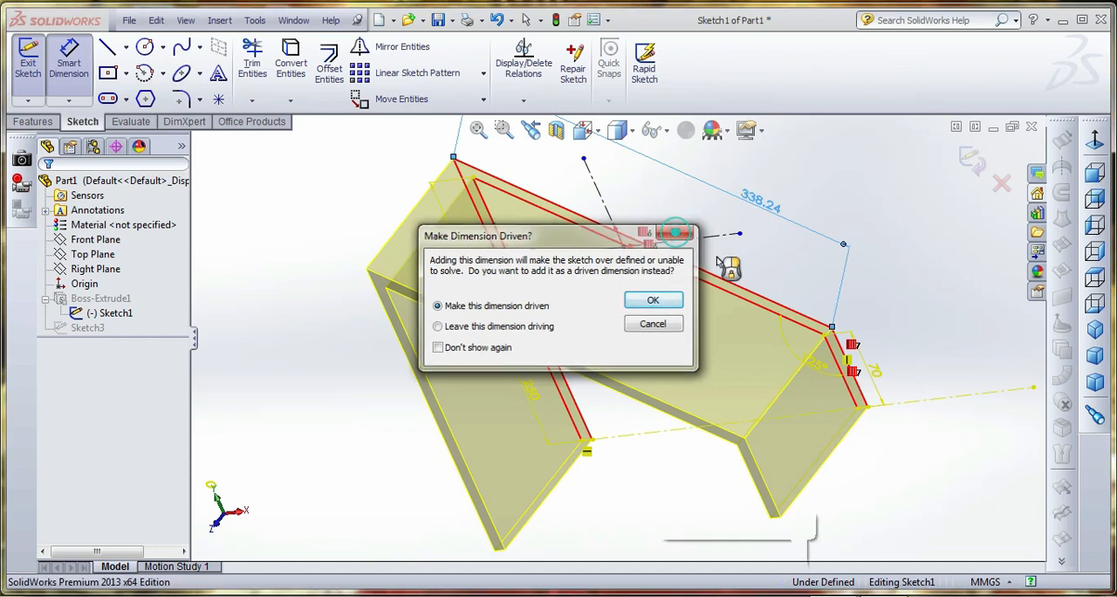
left_click(677, 232)
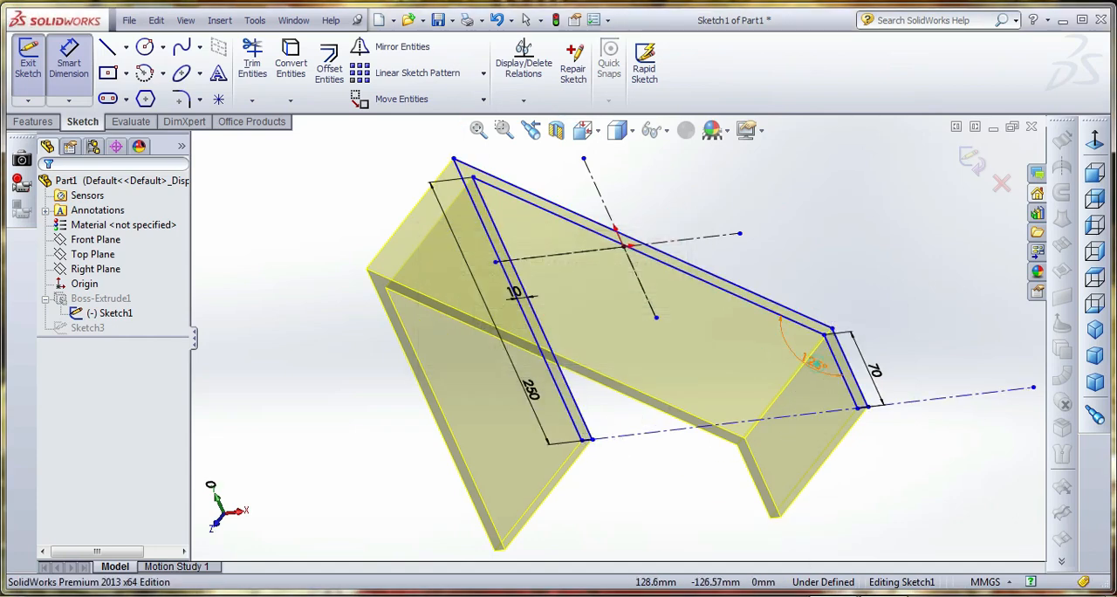
Delete the 125° angle dimension, dimension the outer sloped line at 313 mm, and exit the base profile sketch
left_click(816, 365)
key("Delete")
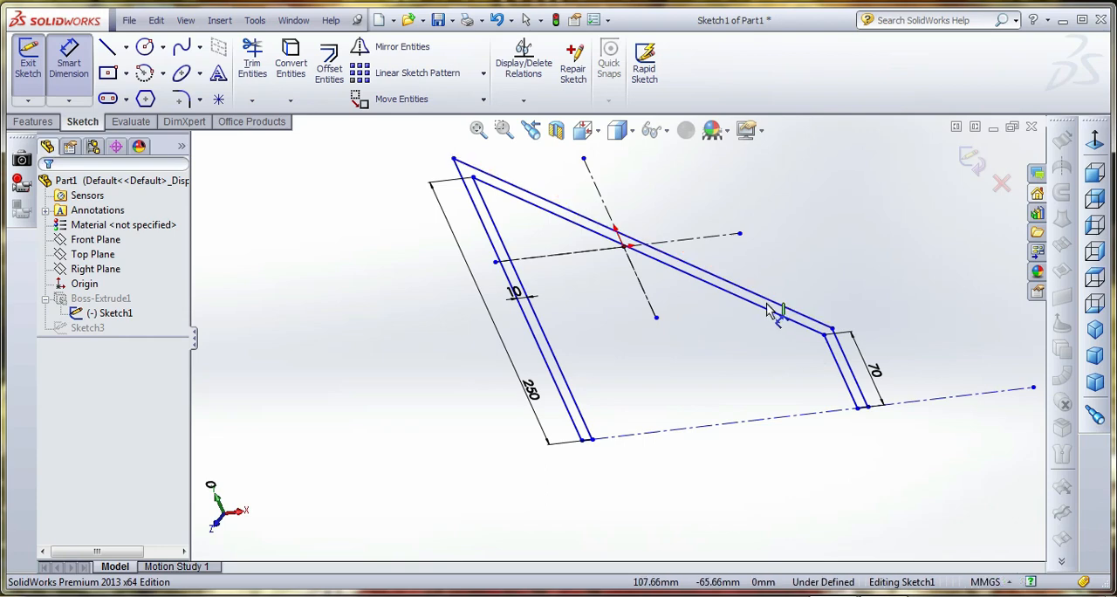
left_click(779, 301)
left_click(789, 272)
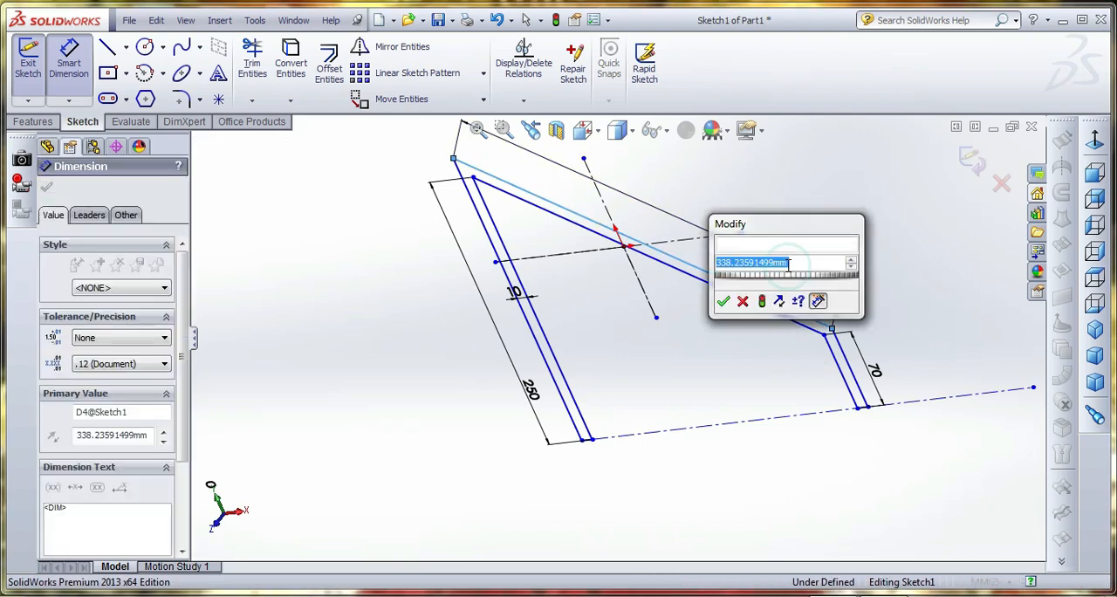
type("313")
key("Return")
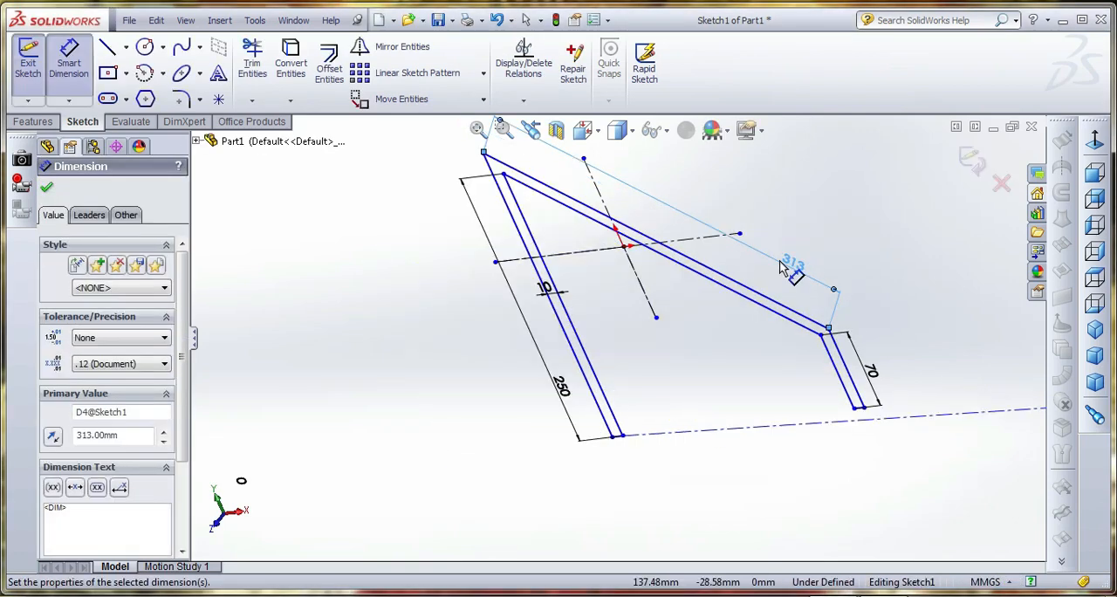
left_click(972, 160)
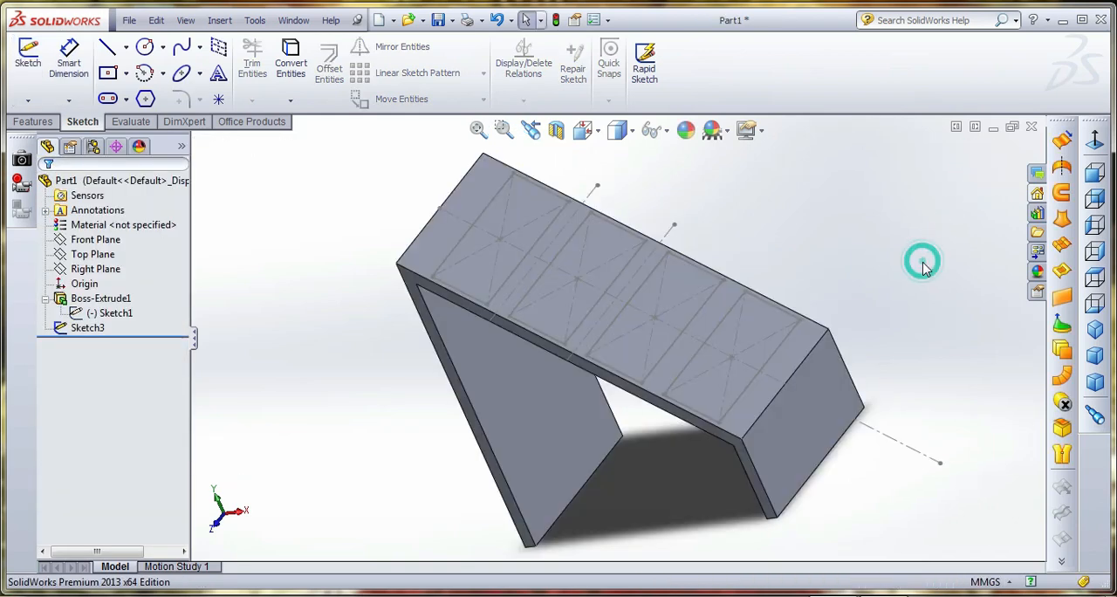
Reopen Sketch3 and cut-extrude its four rectangles Up To Surface, using the tall leg's inner face as the end surface
right_click(103, 330)
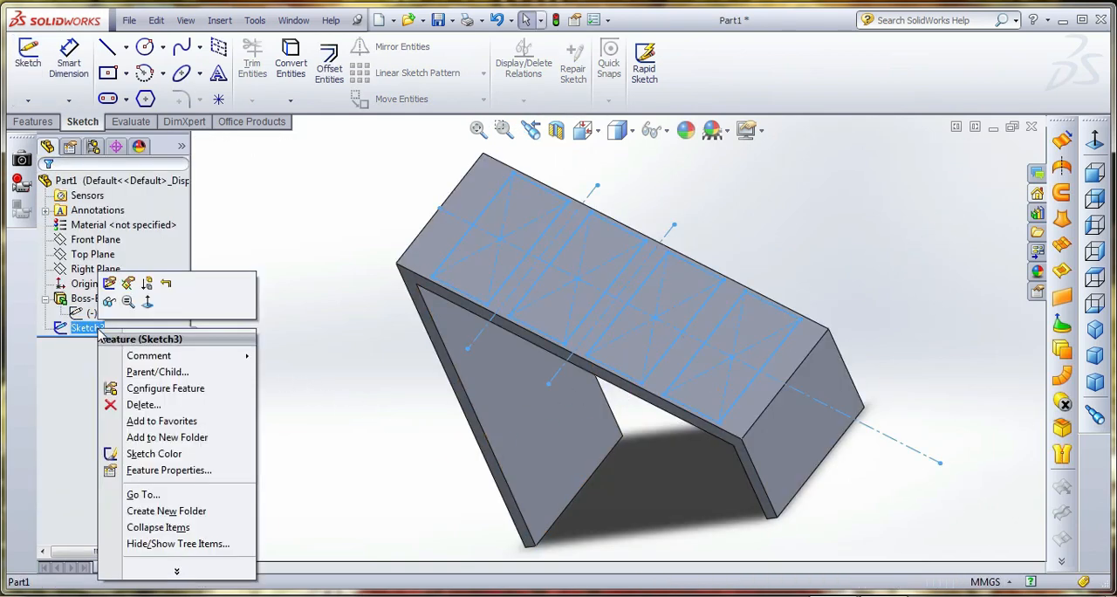
left_click(108, 282)
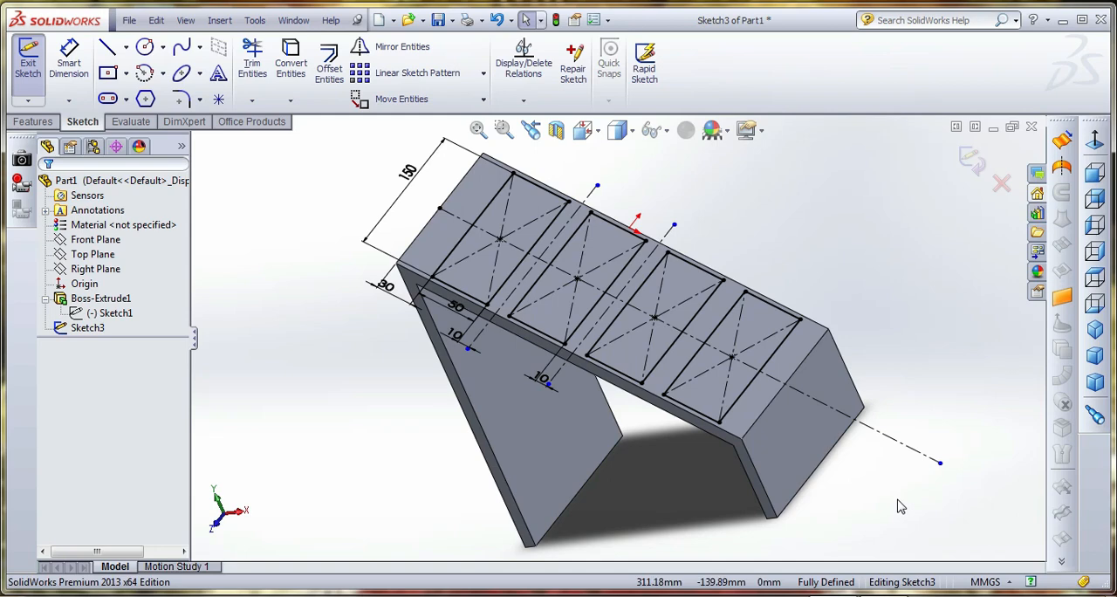
left_click(33, 122)
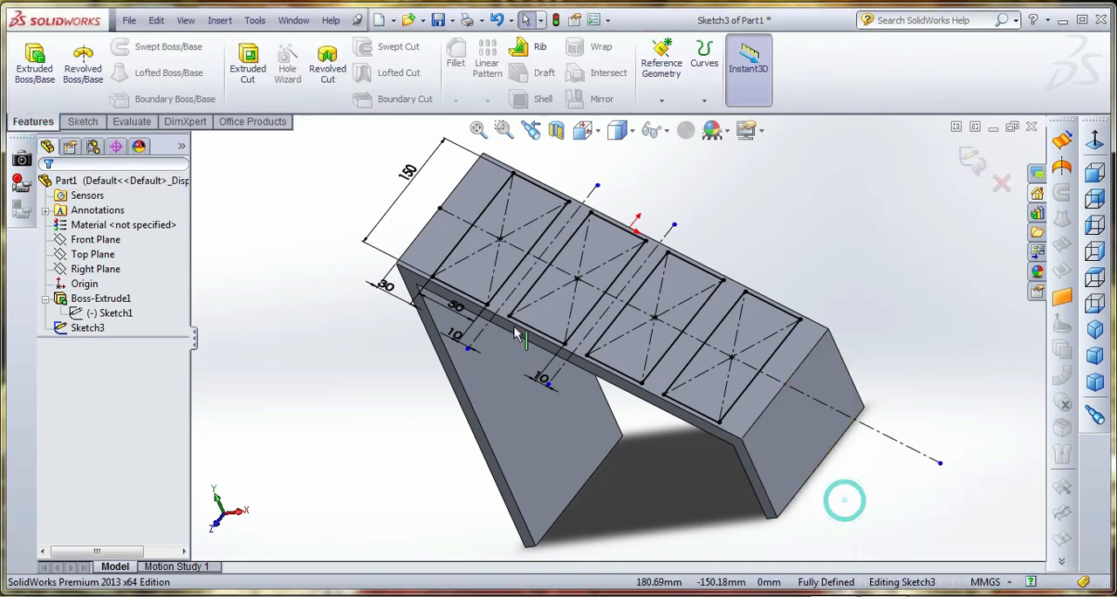
left_click(275, 78)
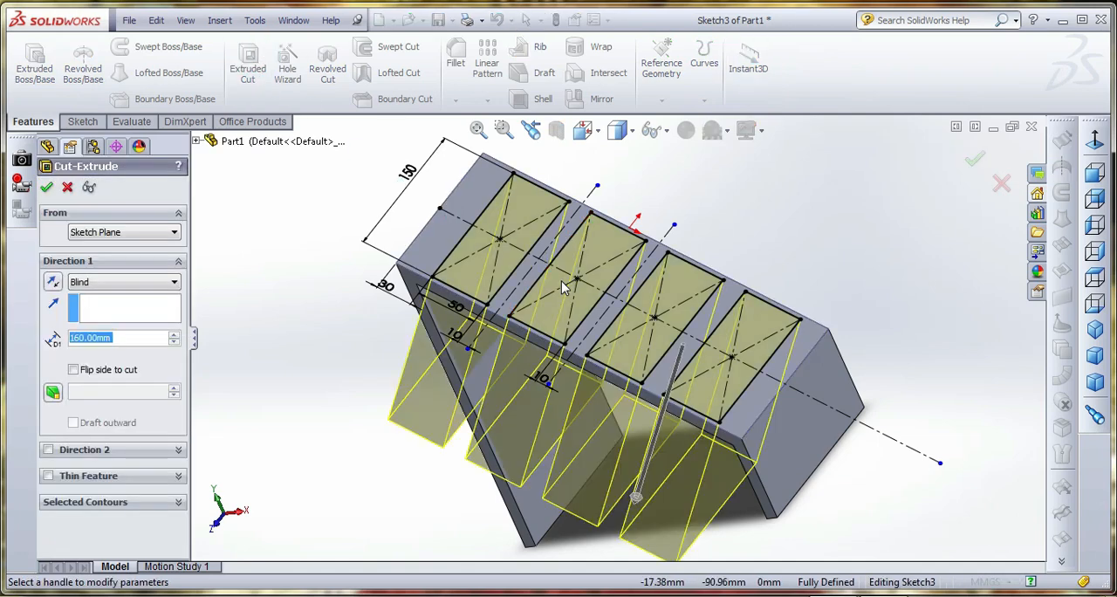
middle_click_drag(565, 327, 569, 275)
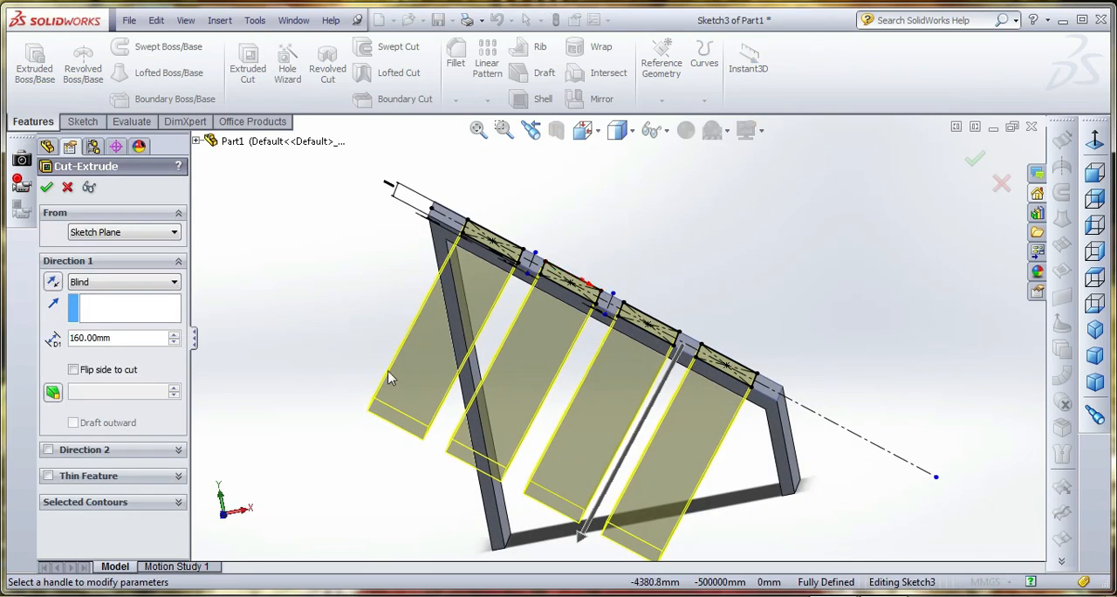
left_click(116, 283)
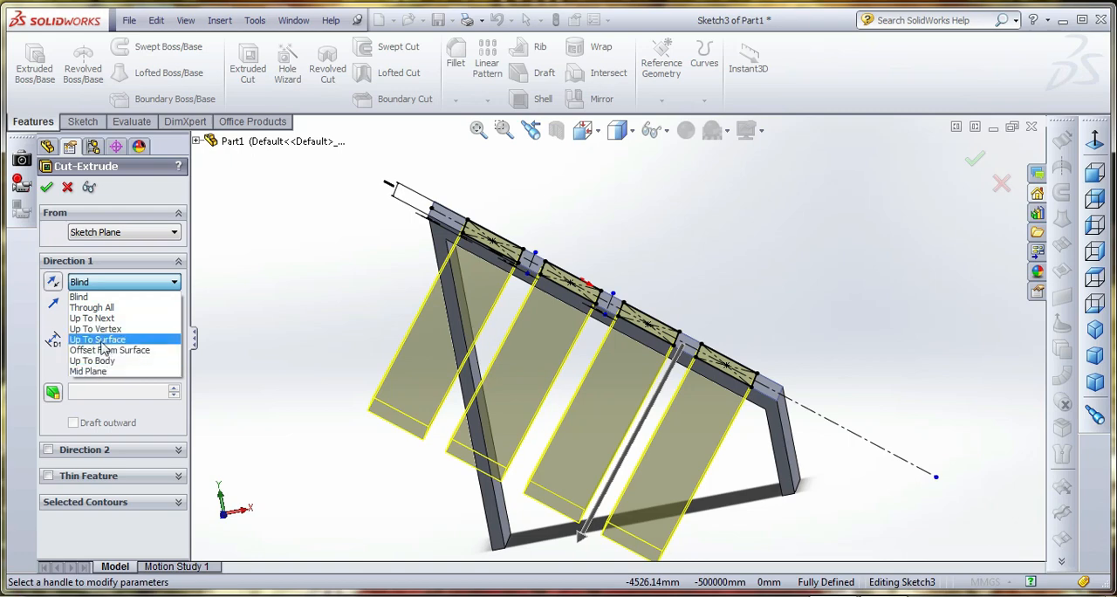
left_click(105, 339)
middle_click_drag(482, 329, 522, 356)
left_click(476, 339)
scroll(521, 354, "up", 2)
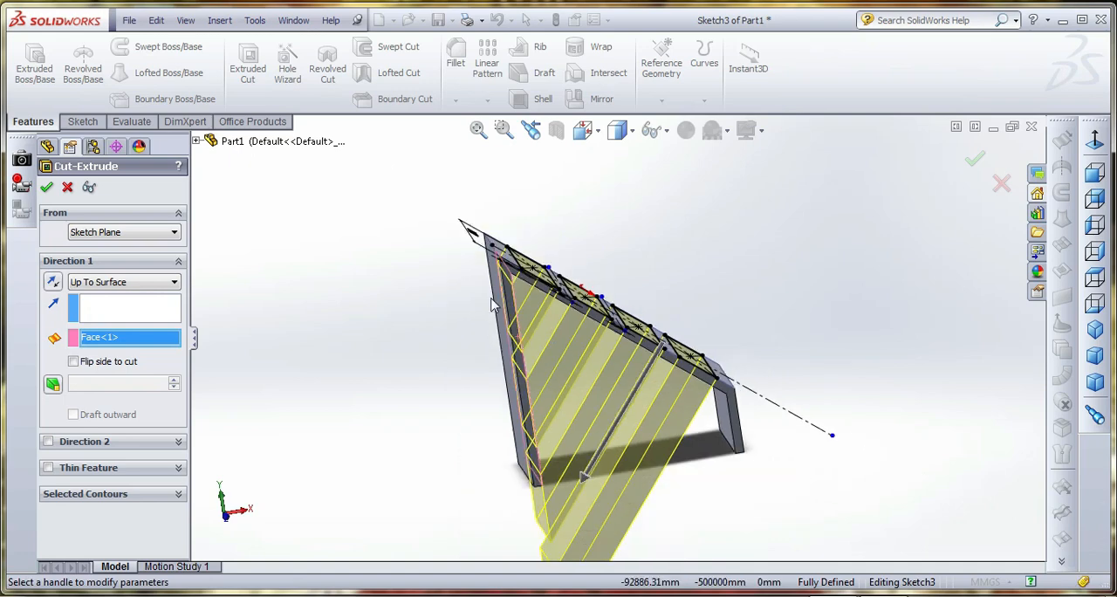
left_click(47, 187)
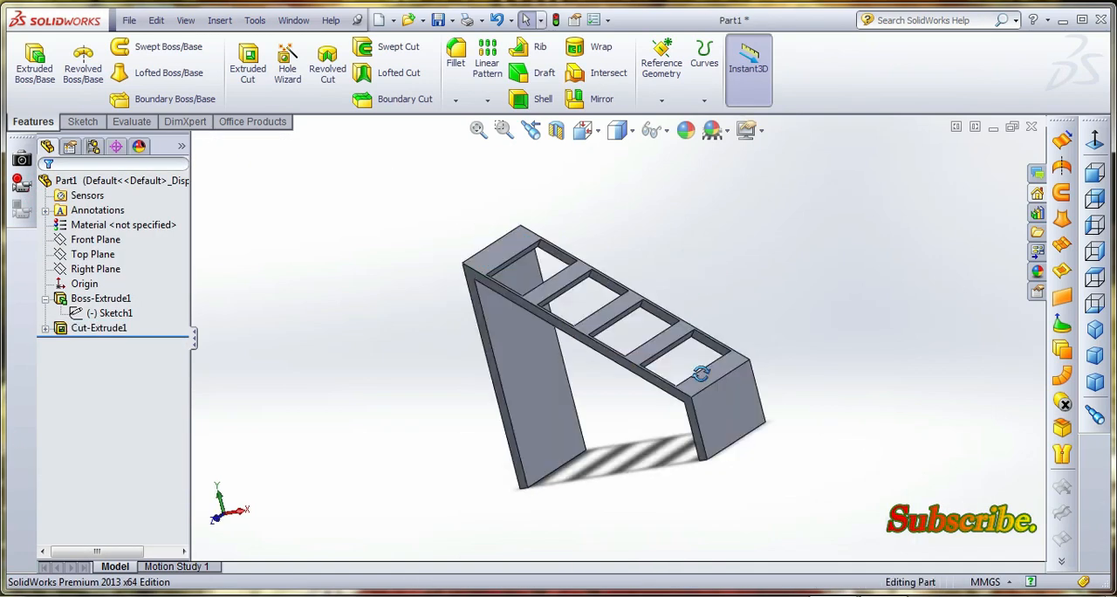
Start a new sketch on the bracket's side profile face
middle_click_drag(700, 373, 621, 343)
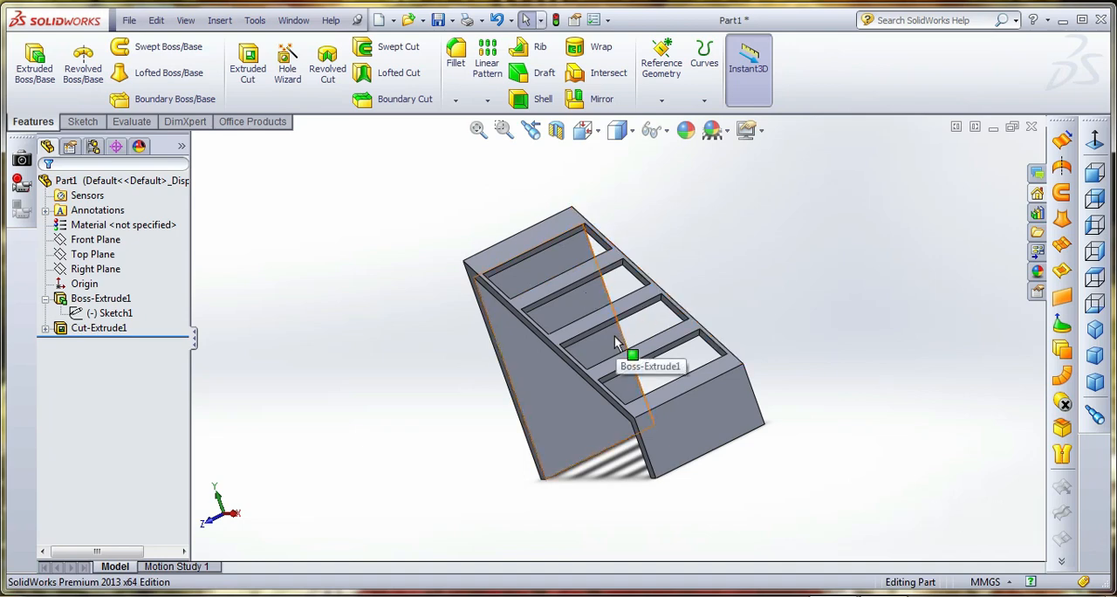
left_click(83, 122)
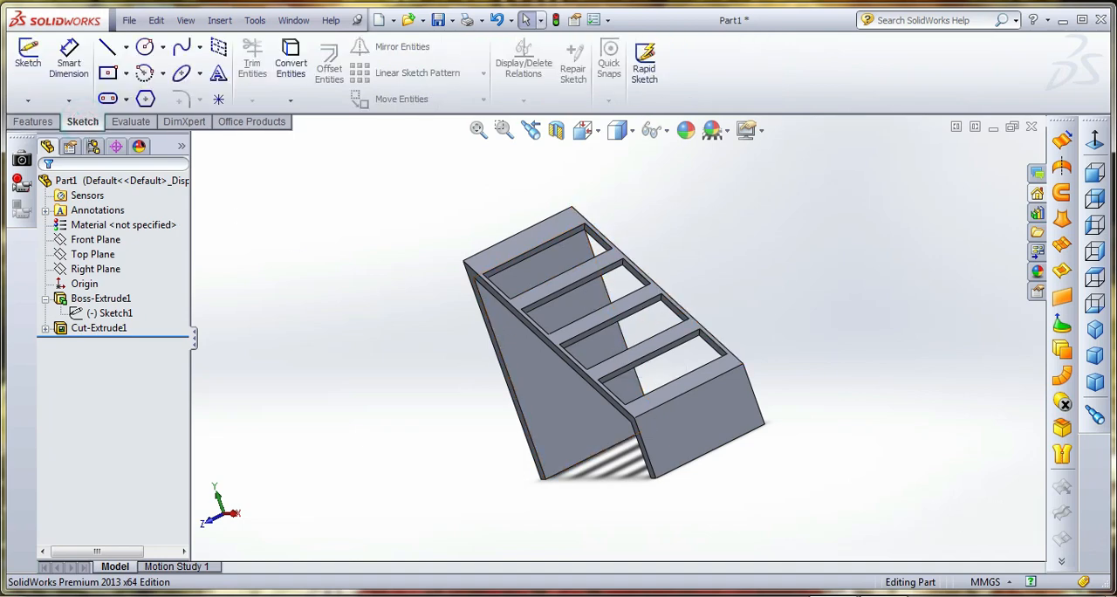
middle_click_drag(552, 303, 429, 249)
scroll(428, 249, "down", 5)
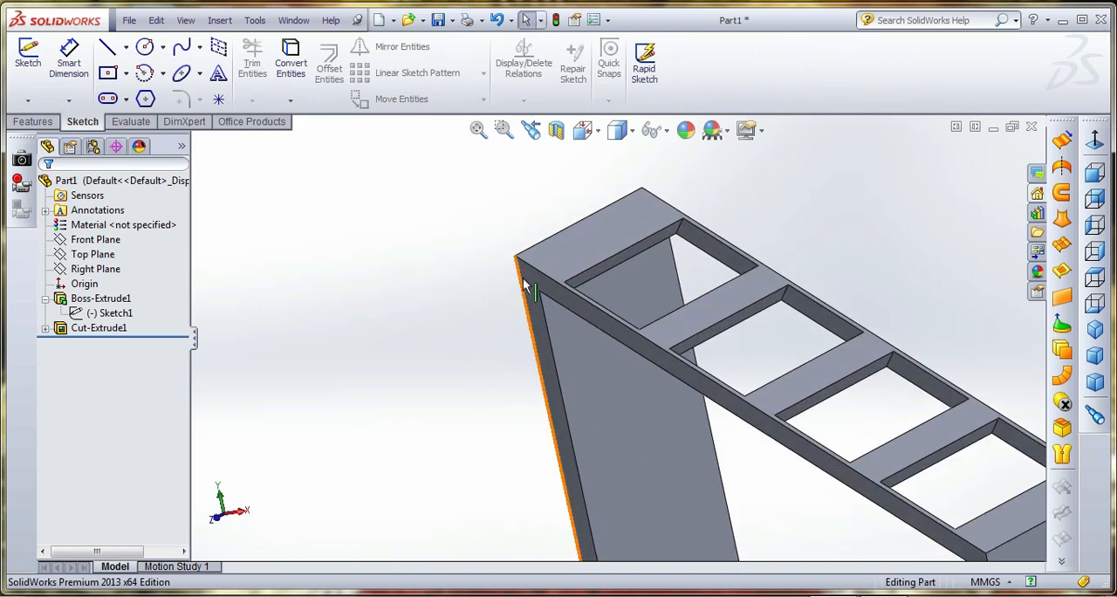
left_click(529, 278)
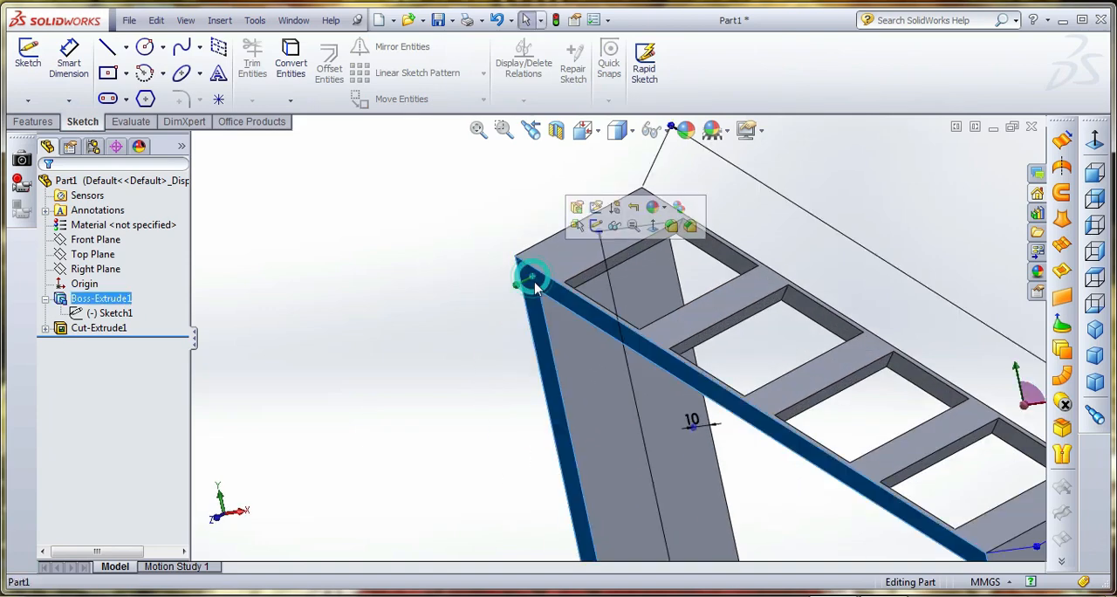
left_click(28, 56)
Display the model with hidden lines visible and view it normal to the sketch face
left_click(583, 130)
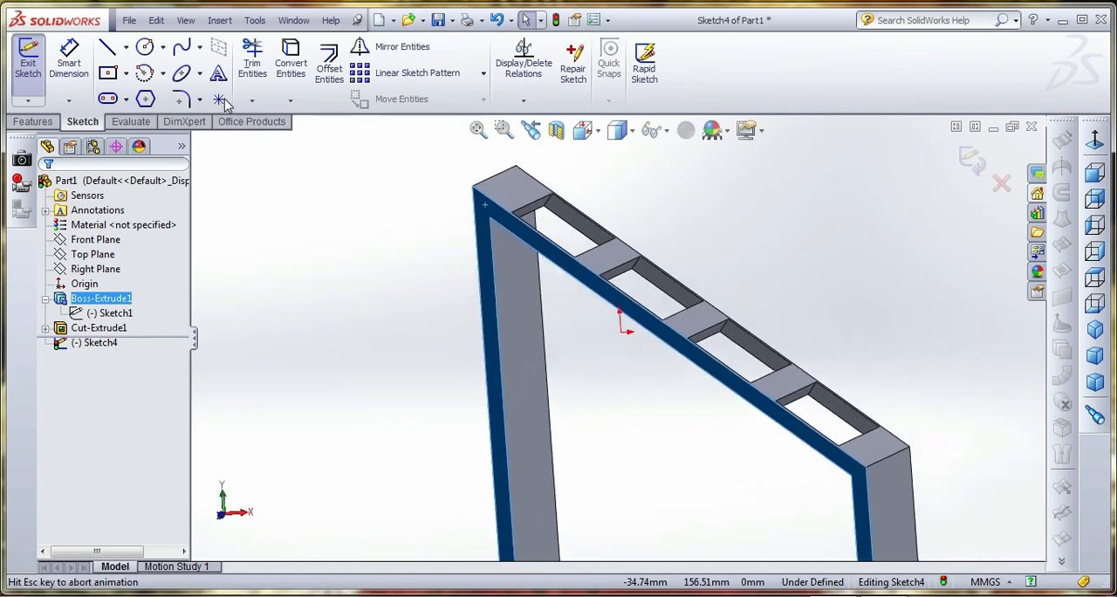
left_click(588, 131)
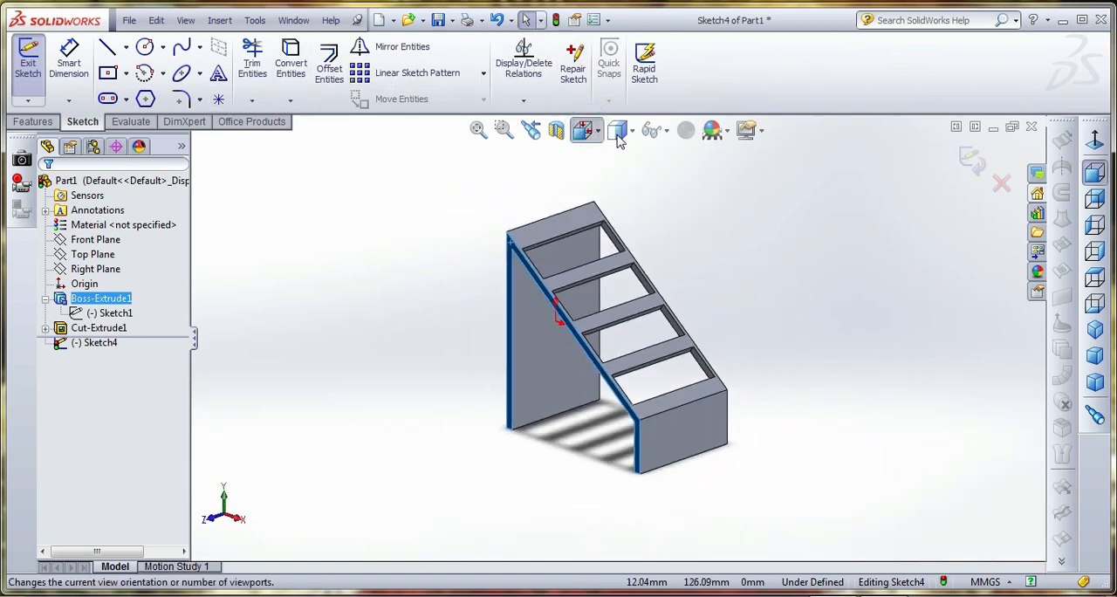
left_click(630, 131)
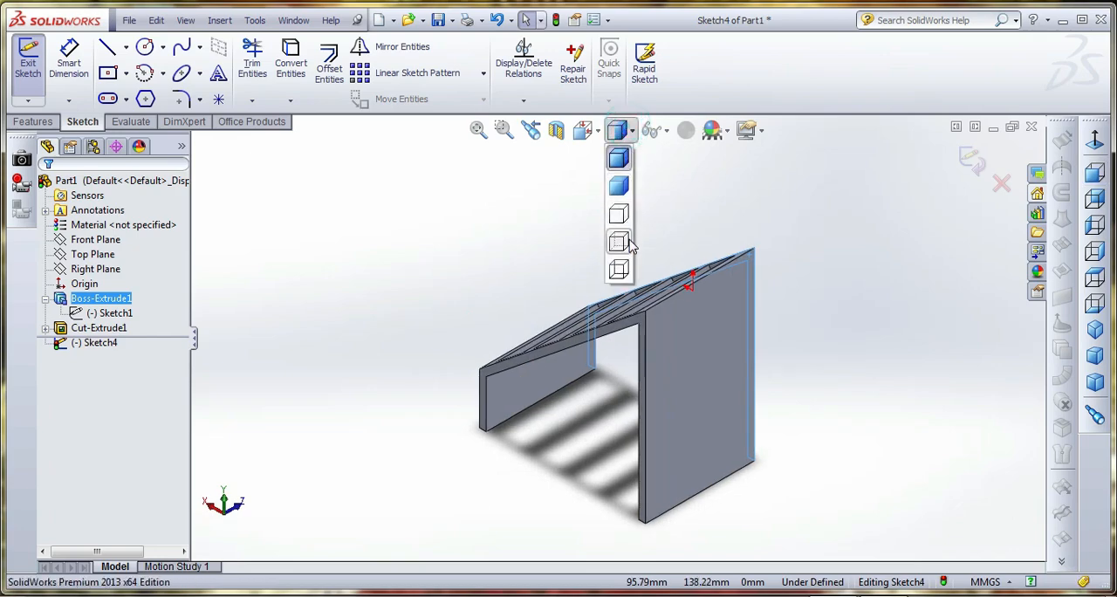
left_click(625, 243)
left_click(582, 130)
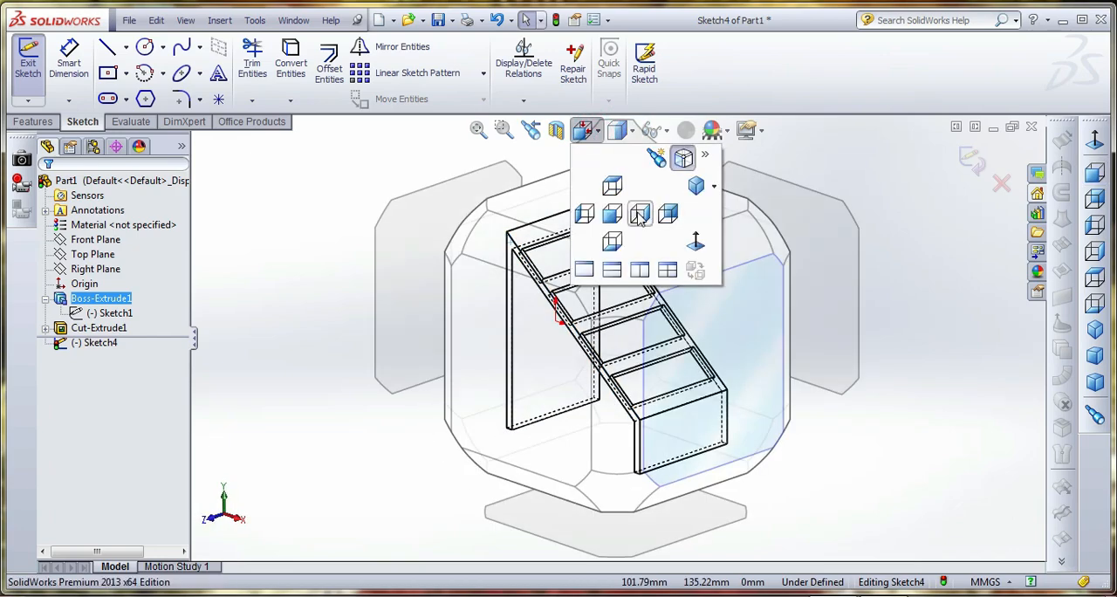
left_click(696, 245)
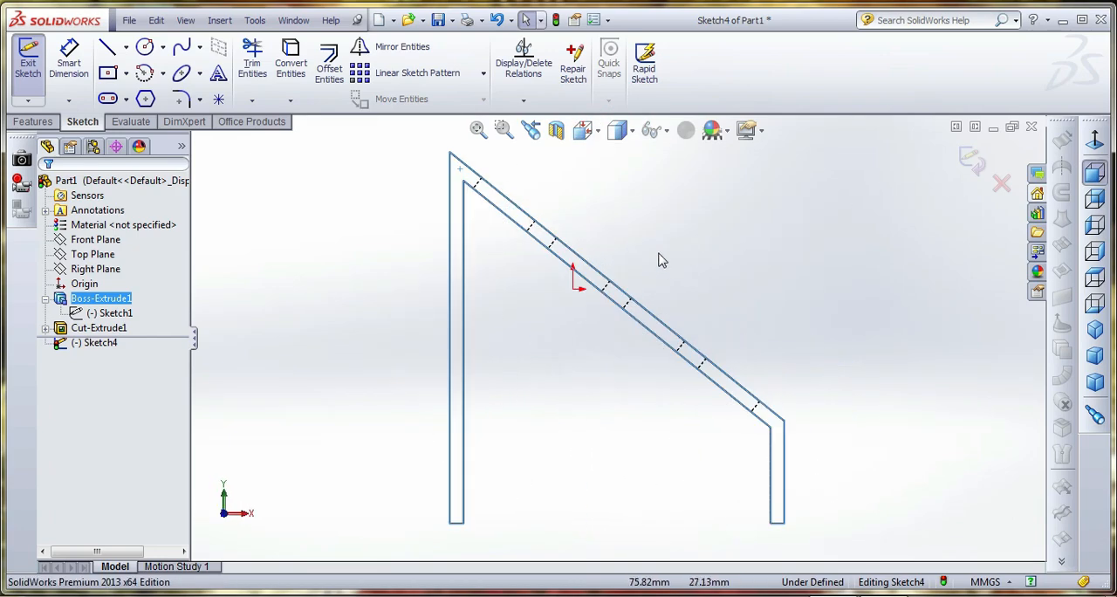
Draw a 50 mm centerline along the outer sloped edge, spanning the uppermost rectangular opening
left_click(126, 47)
left_click(139, 78)
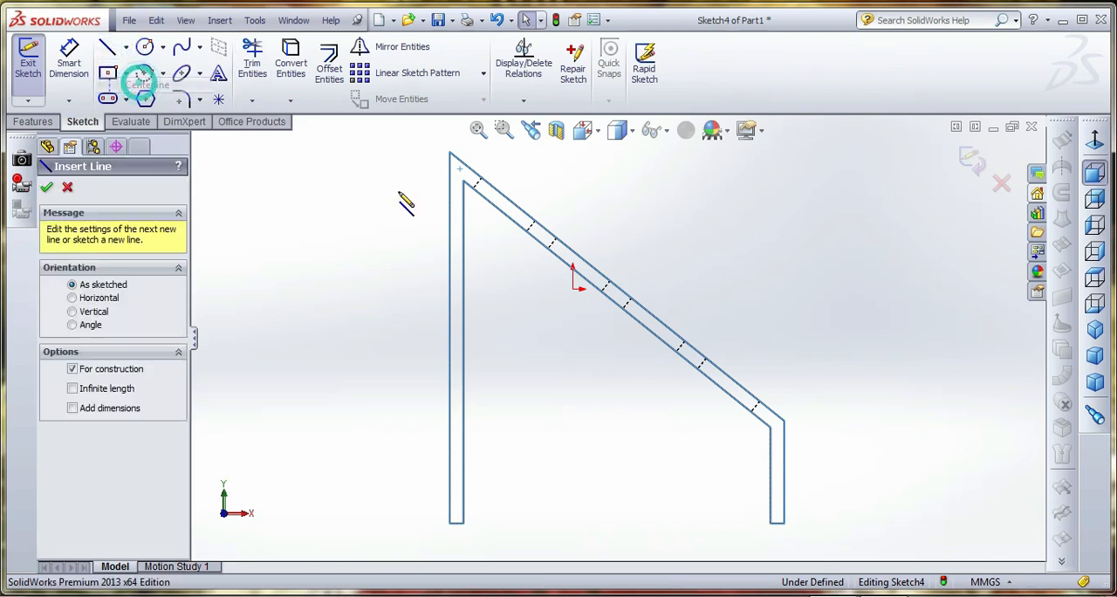
left_click(481, 180)
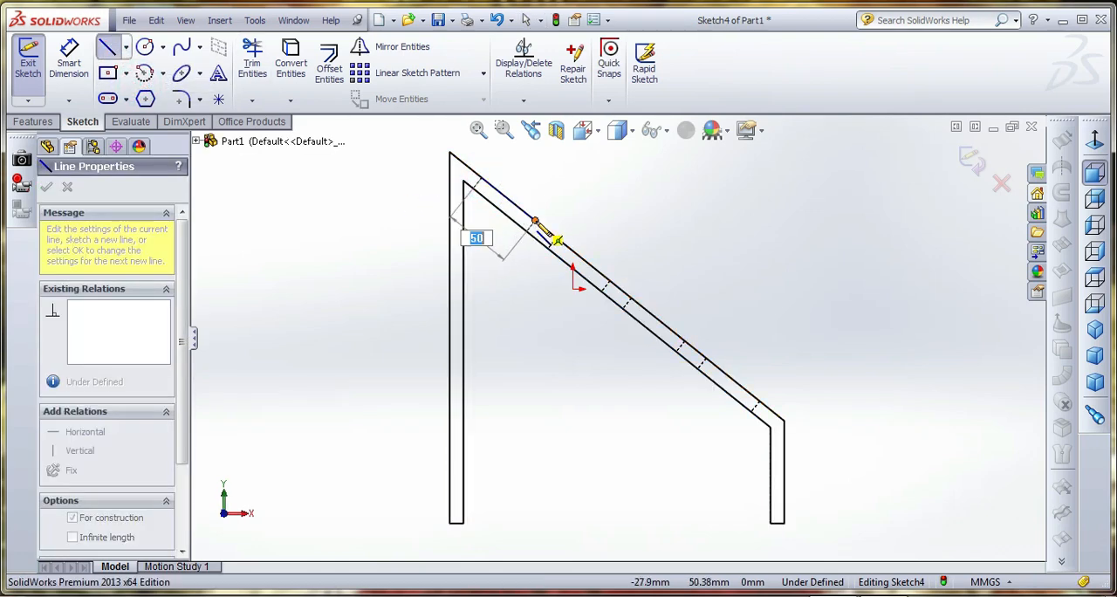
left_click(535, 219)
right_click(582, 163)
left_click(605, 197)
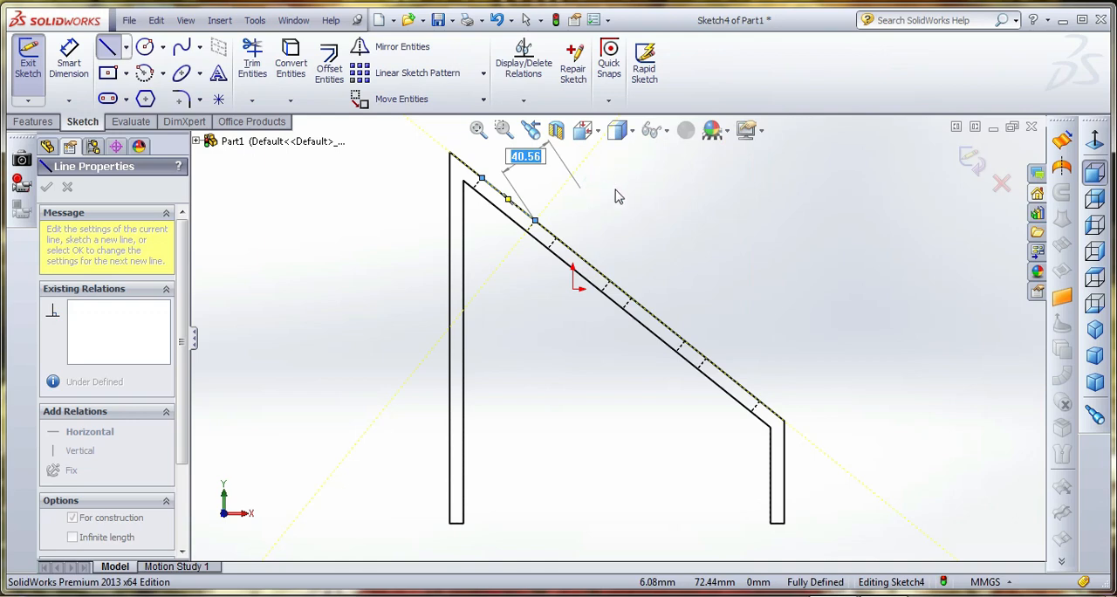
right_click(614, 191)
left_click(630, 193)
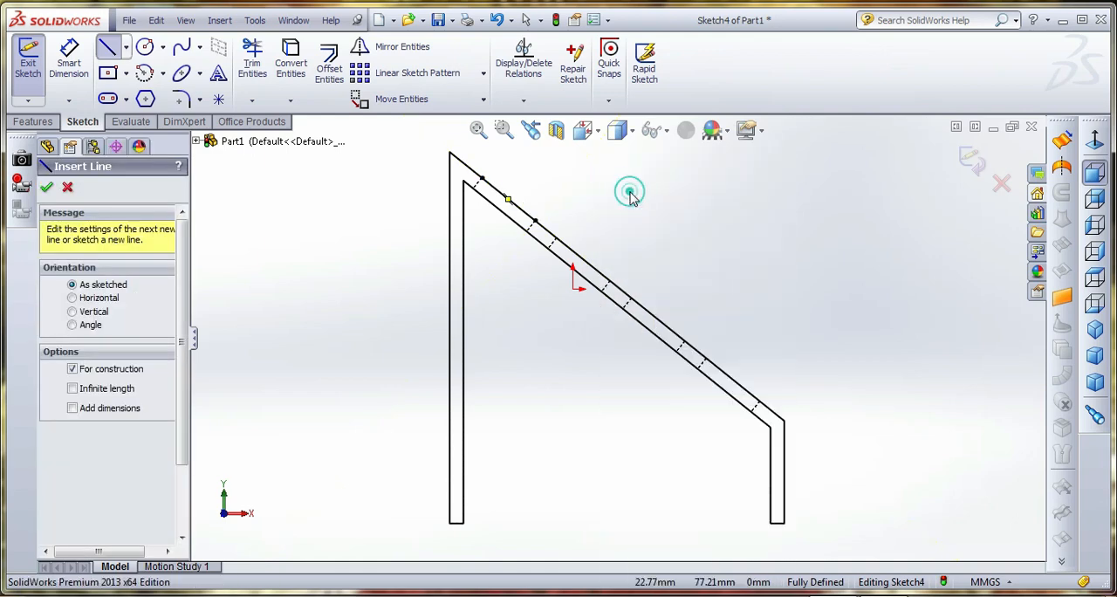
Draw another 50 mm centerline along the outer sloped edge, spanning the second opening from the top
left_click(126, 48)
left_click(144, 82)
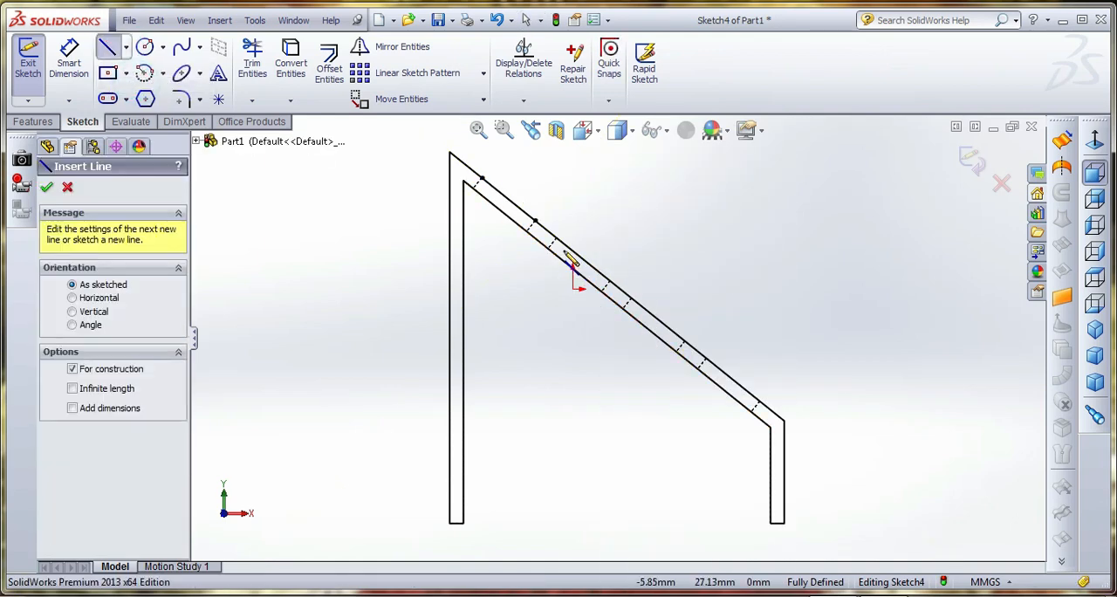
left_click(554, 241)
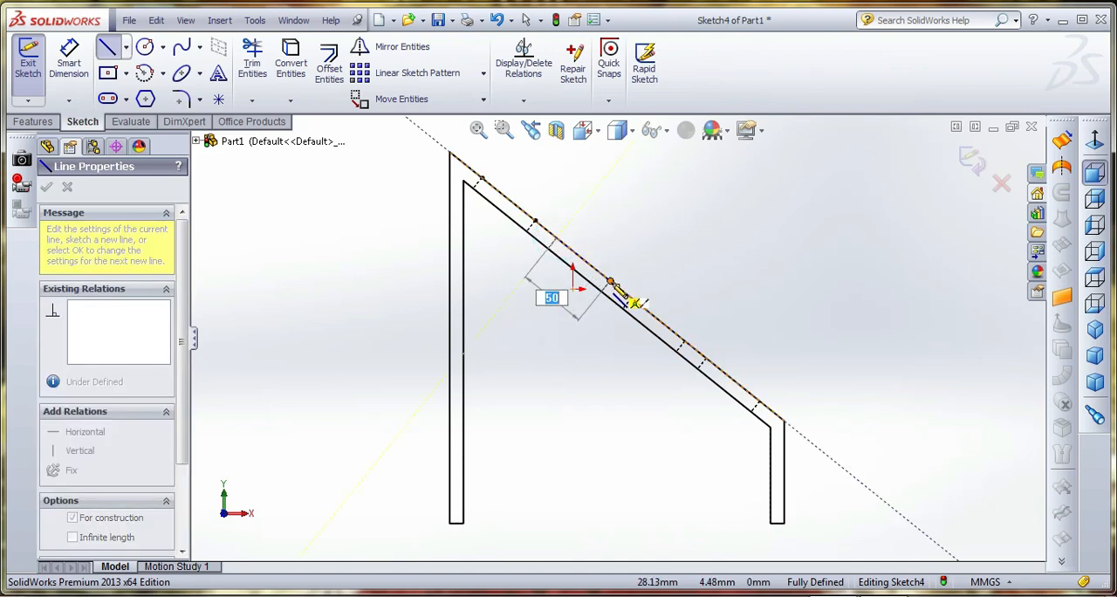
left_click(611, 281)
right_click(644, 211)
left_click(672, 190)
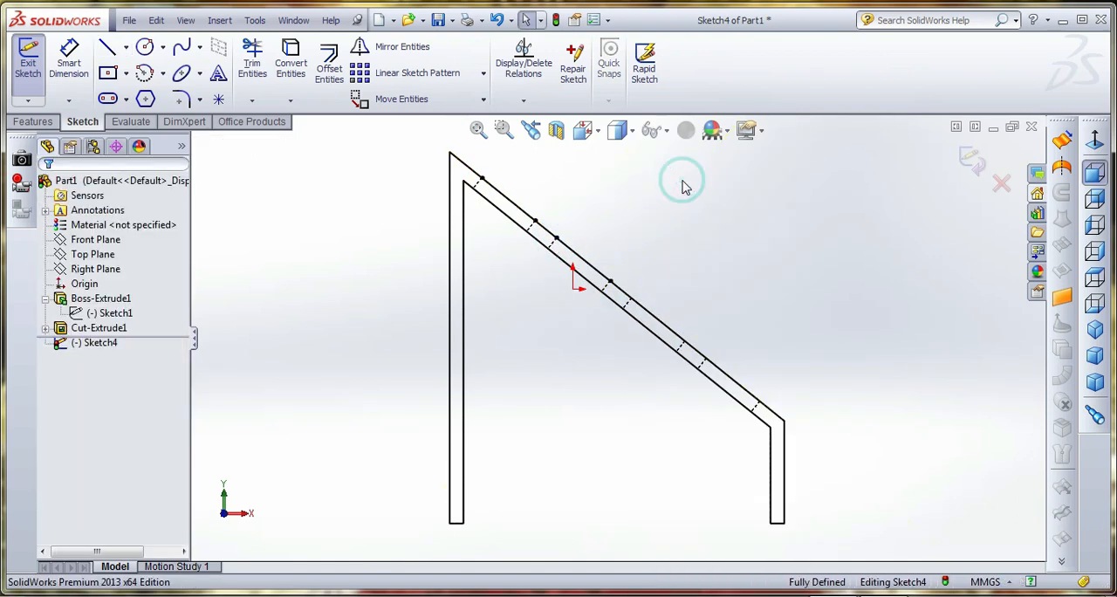
right_click(687, 187)
left_click(704, 392)
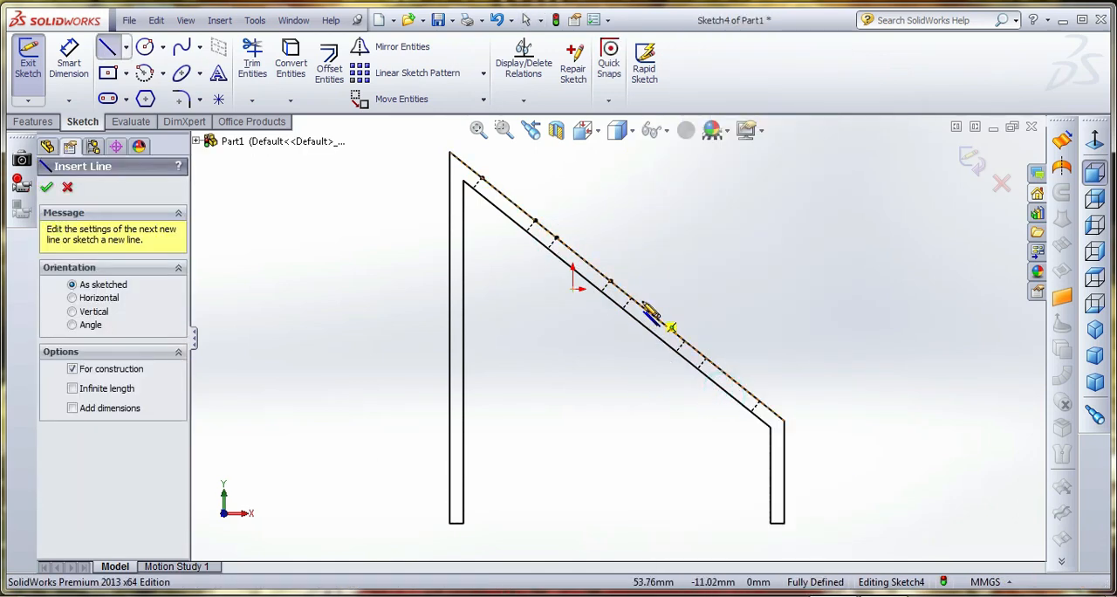
left_click(632, 301)
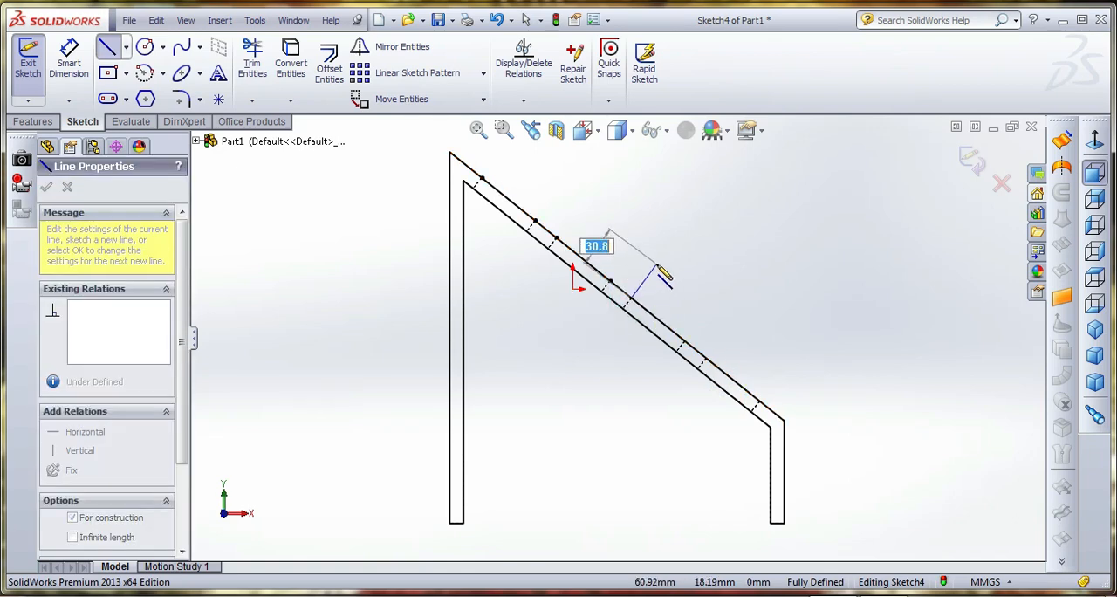
key("Escape")
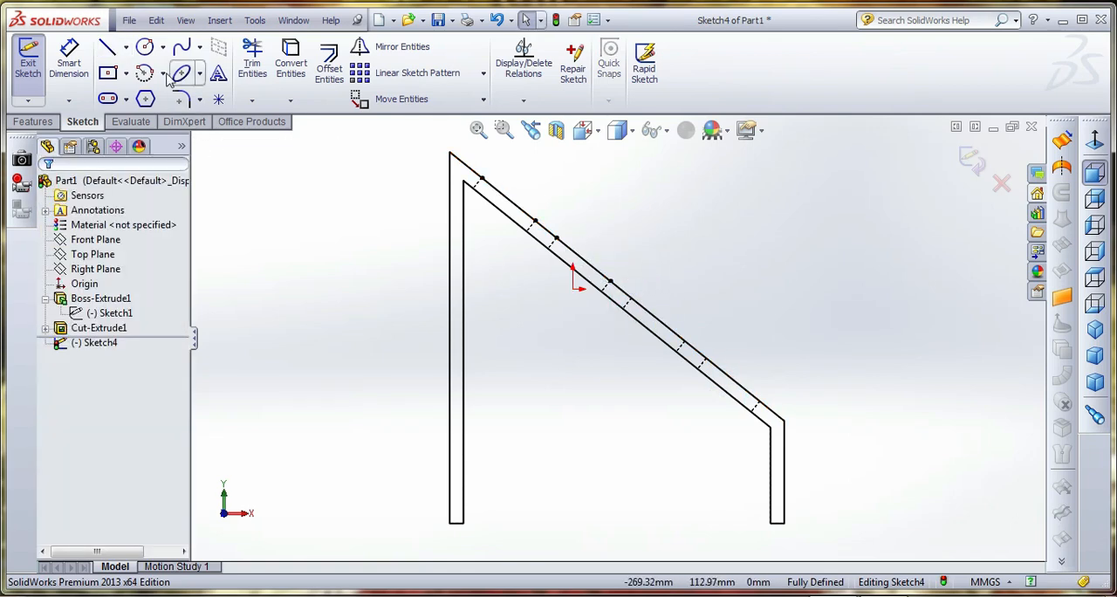
Sketch a circle about 6.75 mm in diameter inside the uppermost opening's profile and another about 7.9 mm inside the second opening's
left_click(145, 49)
scroll(519, 223, "down", 4)
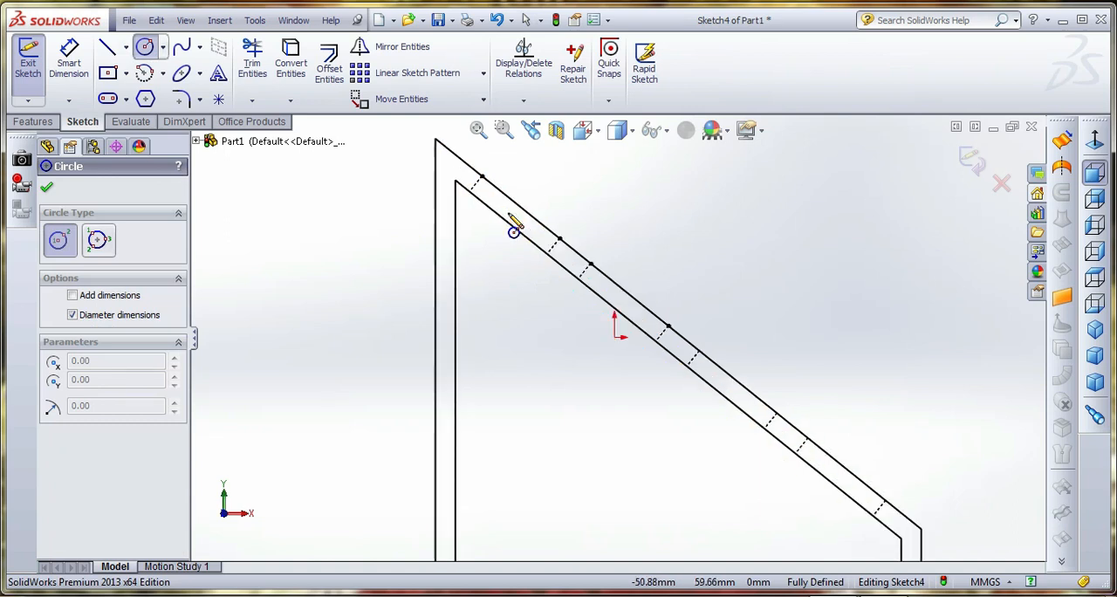
left_click(549, 254)
left_click(564, 263)
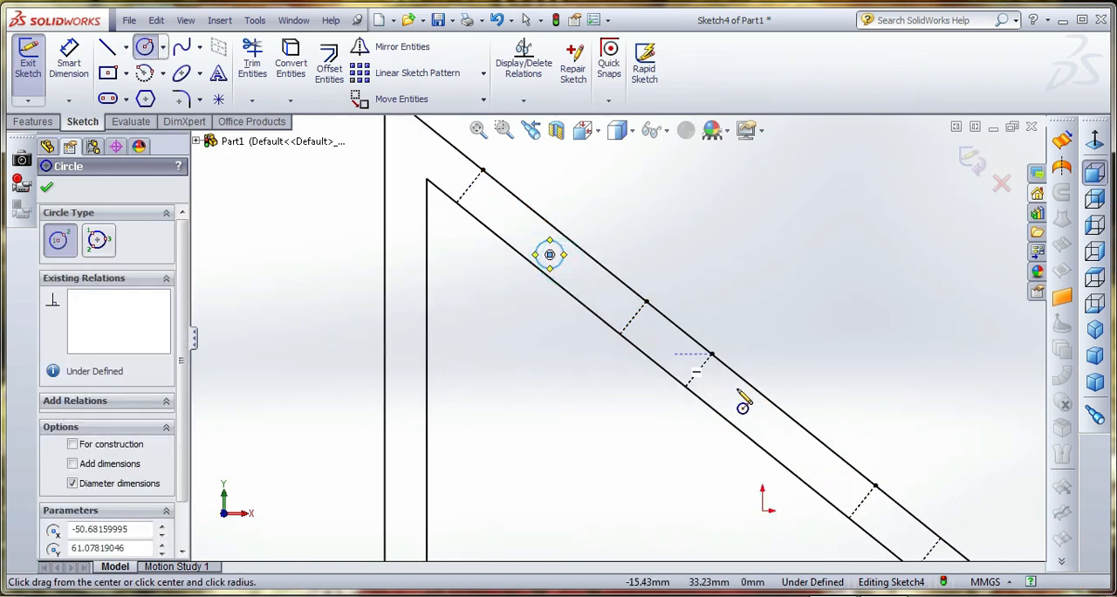
left_click(782, 438)
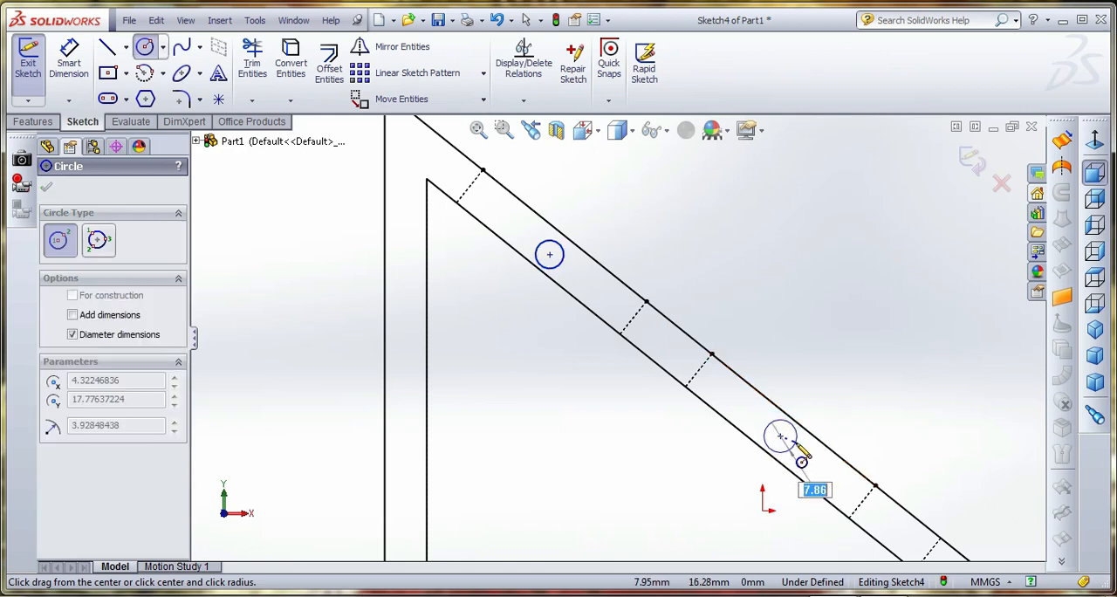
left_click(796, 443)
key("Escape")
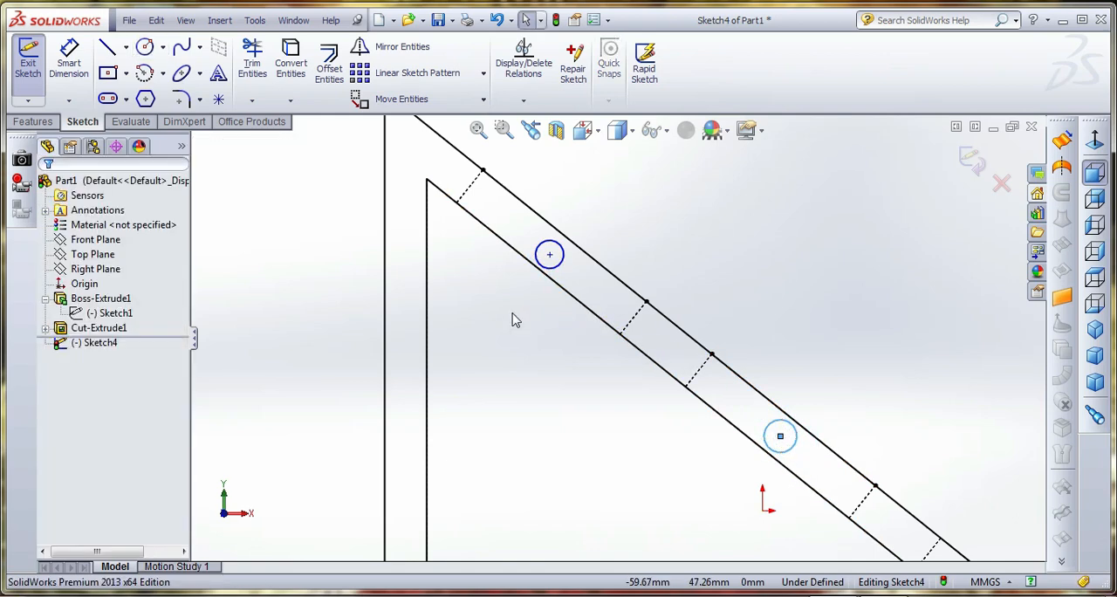
Add an Equal relation between the two circles
left_click(559, 268)
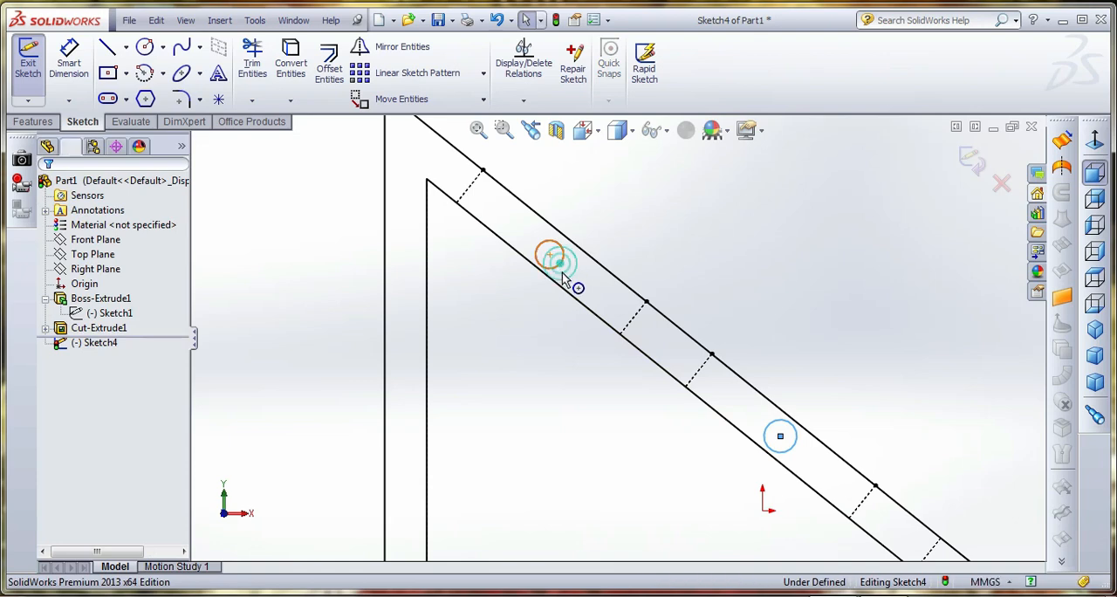
left_click(769, 437, "ctrl")
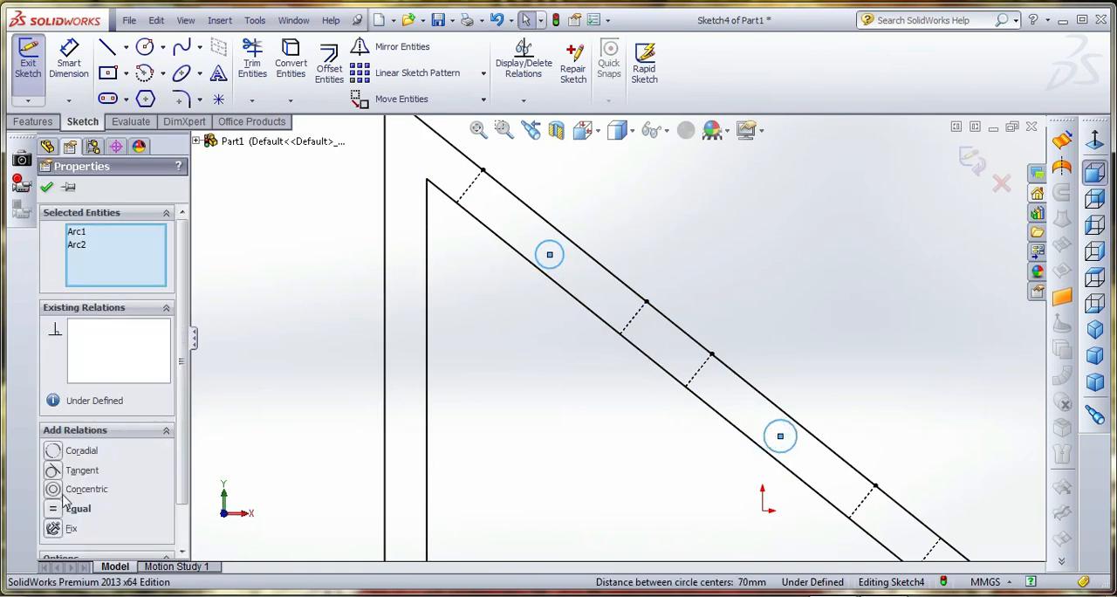
left_click(54, 507)
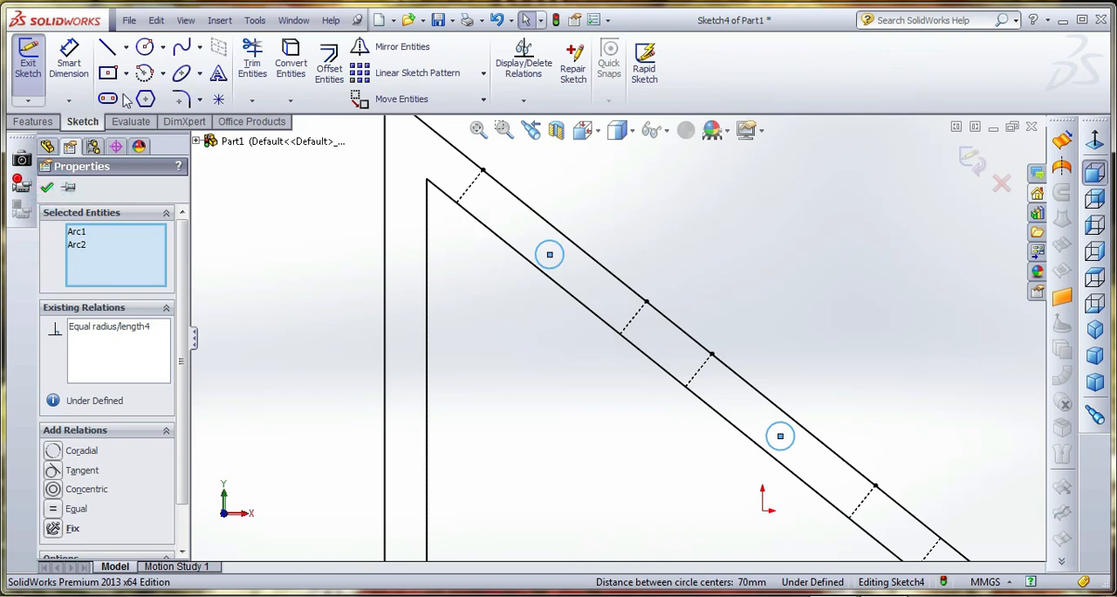
Dimension the upper circle's diameter at 5 mm
left_click(68, 61)
left_click(560, 252)
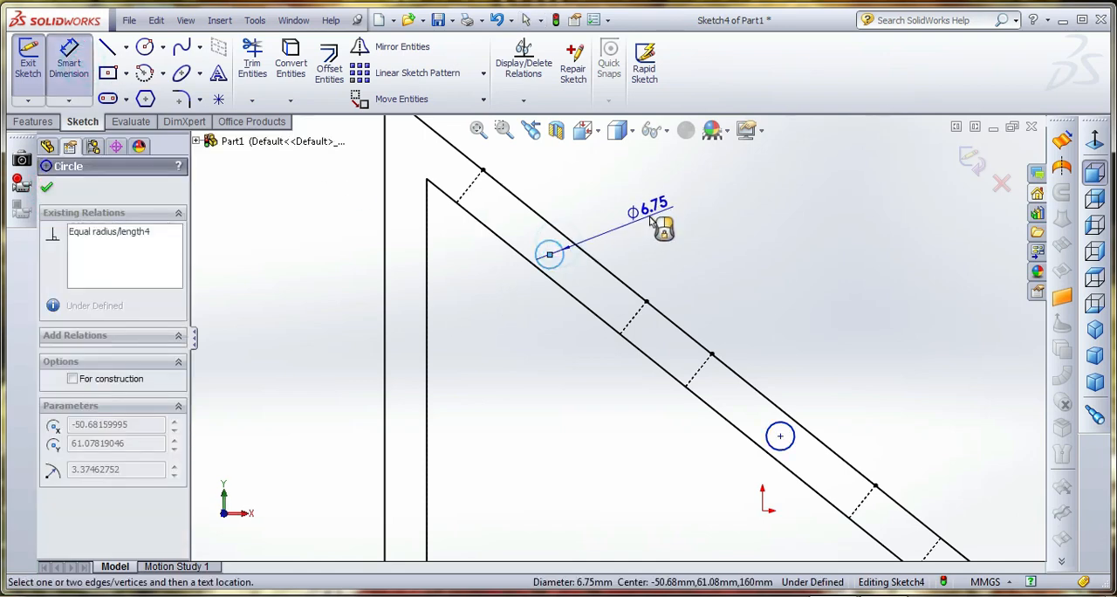
left_click(649, 221)
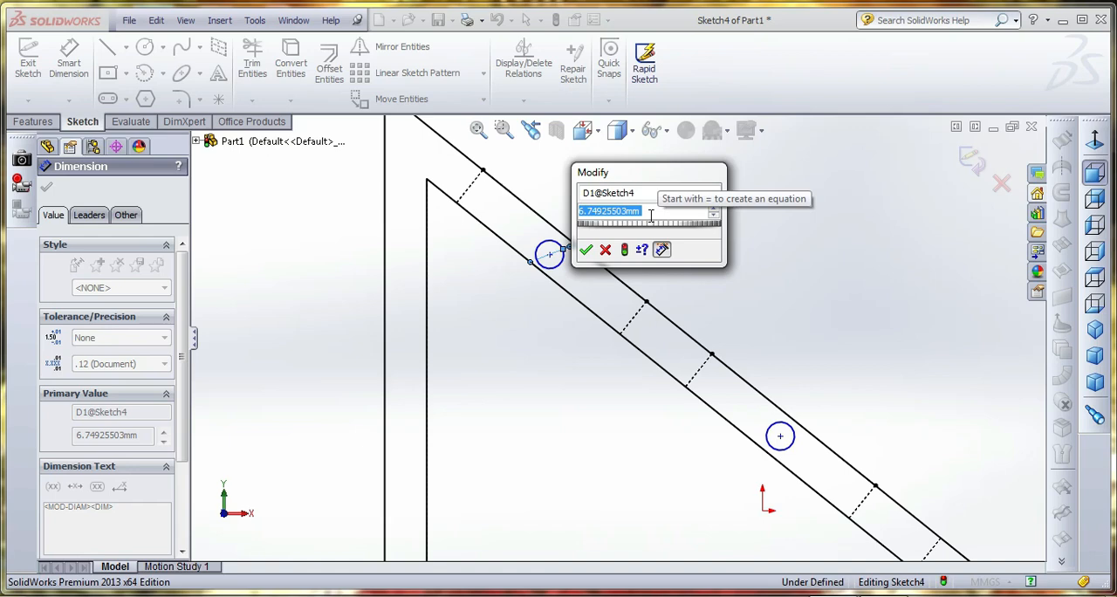
type("5")
key("Return")
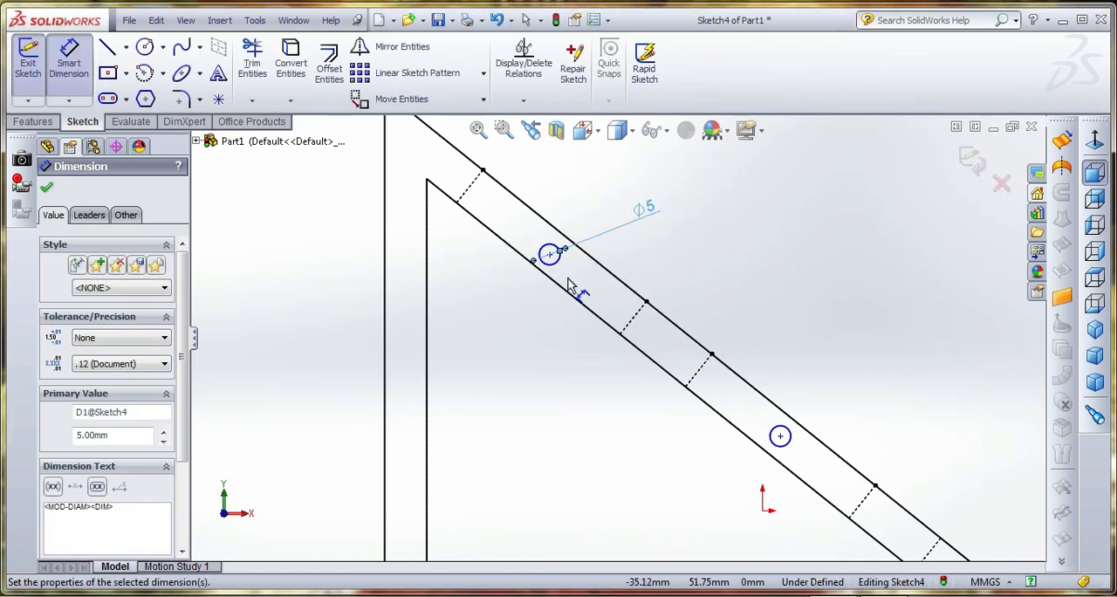
Dimension the center of each of the two circles at 5 mm from the outer sloped edge
left_click(564, 237)
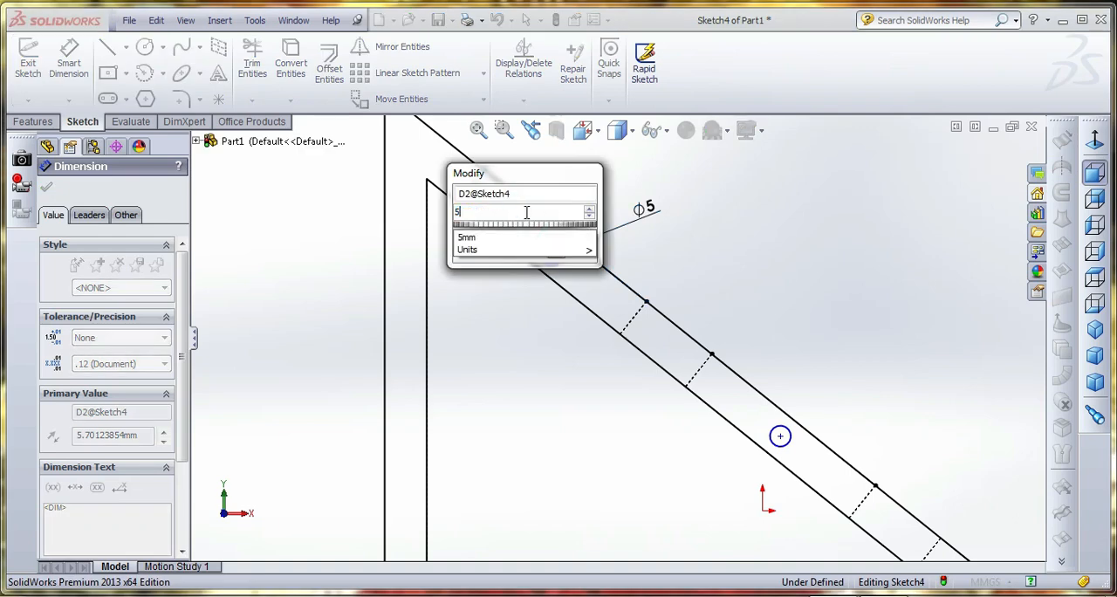
type("5")
key("Return")
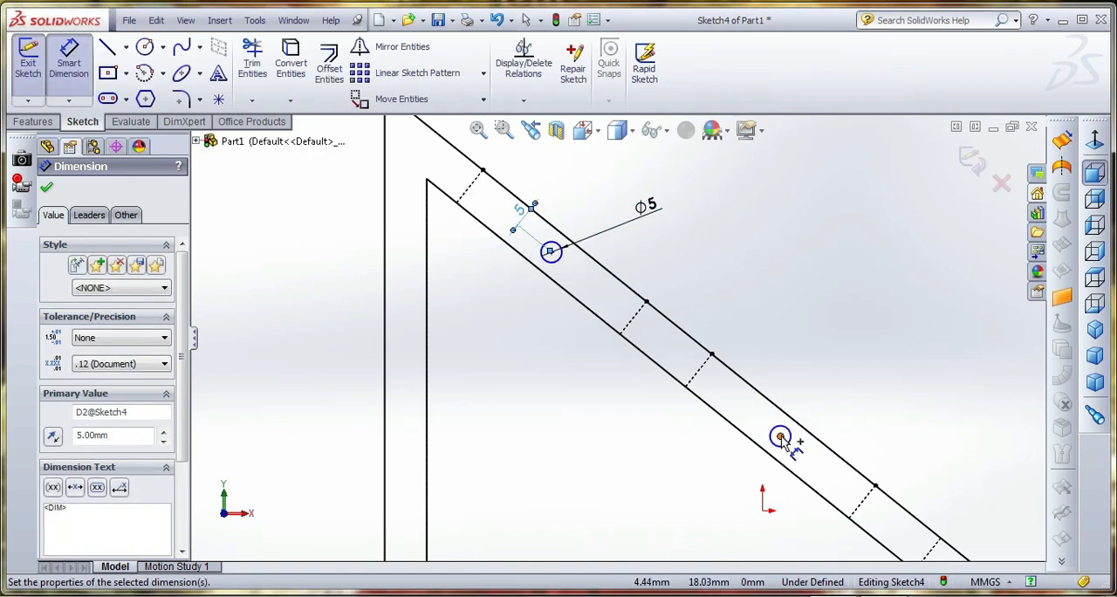
left_click(780, 437)
left_click(773, 401)
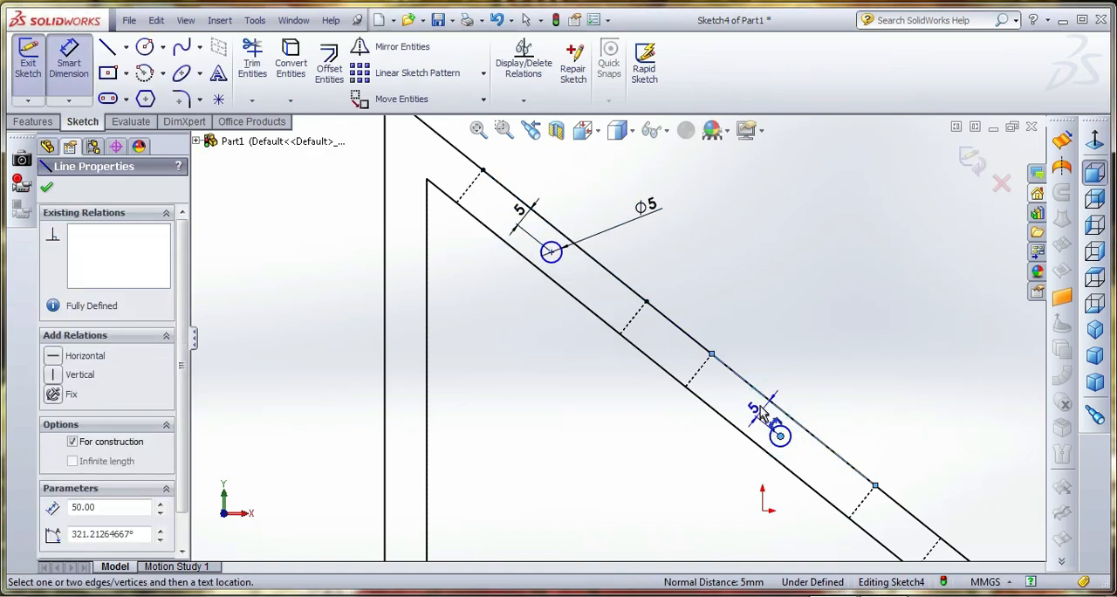
left_click(760, 406)
type("5")
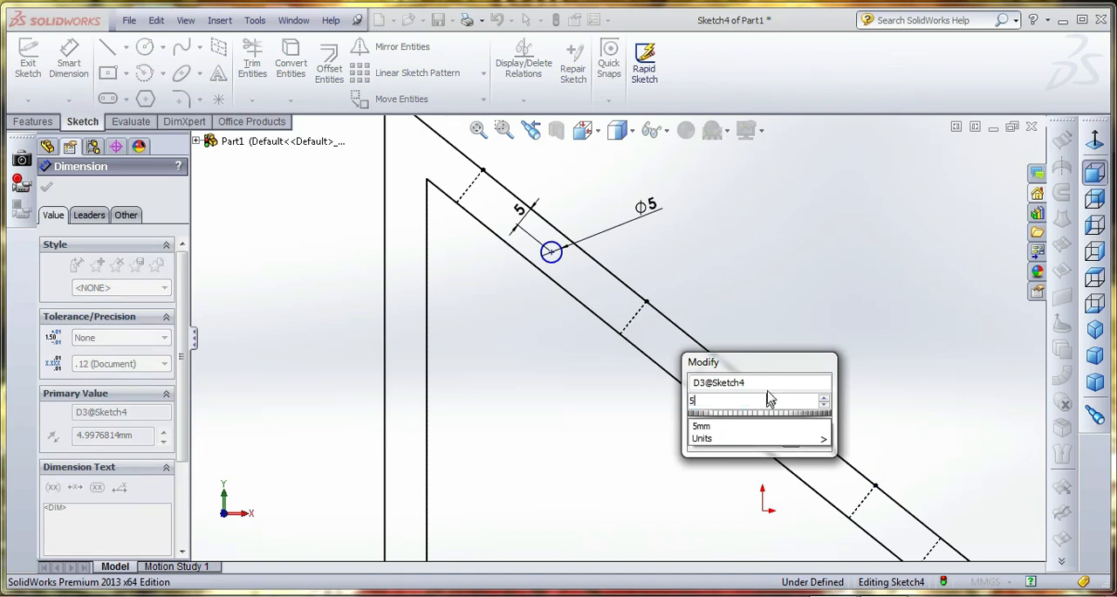
key("Return")
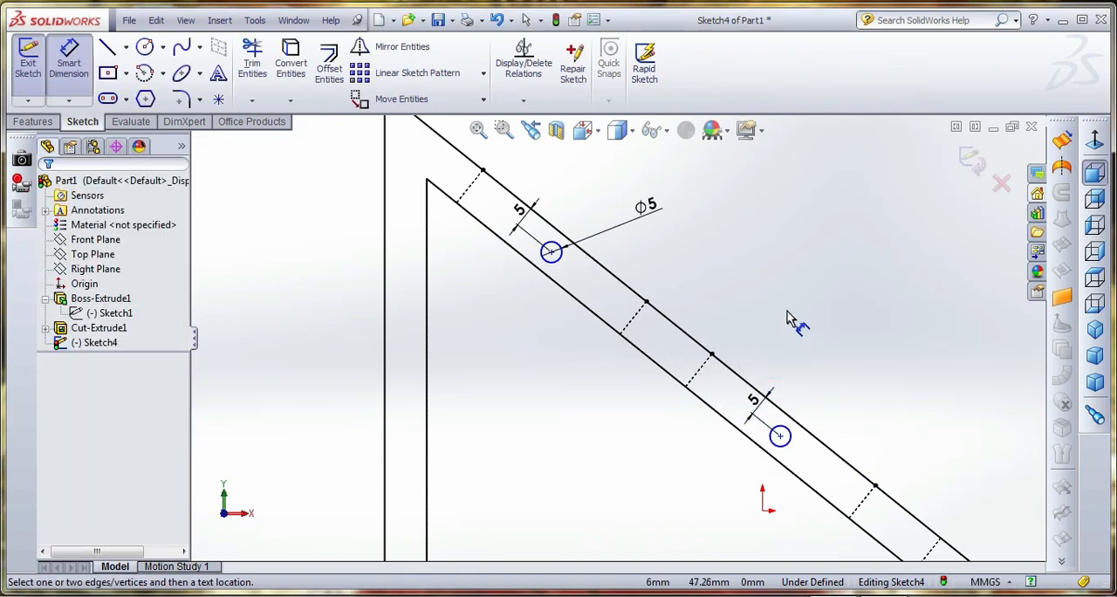
key("Escape")
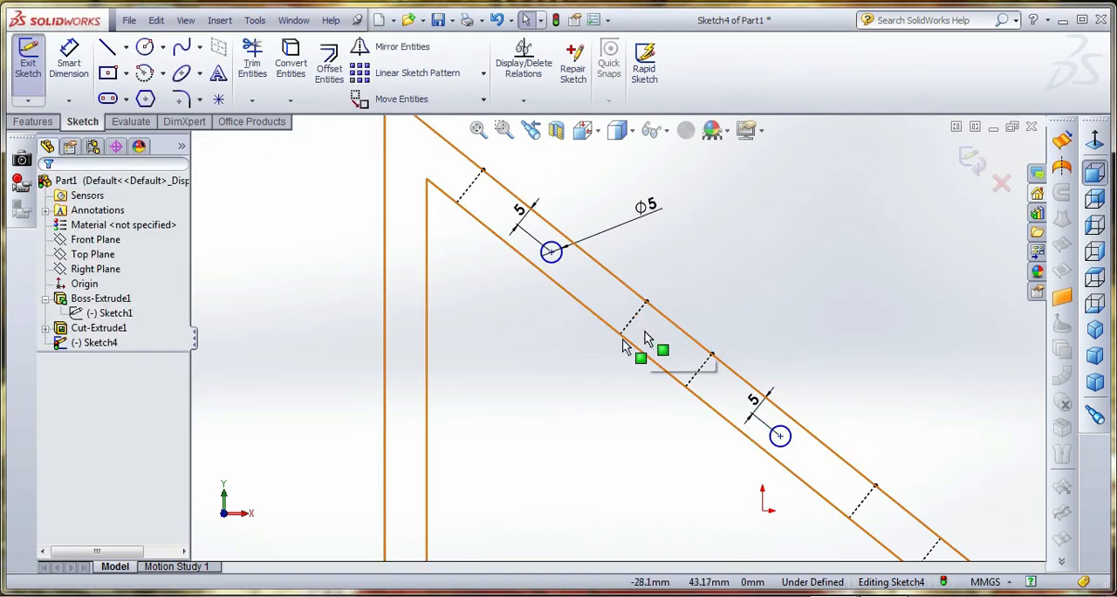
Draw a centerline about 34 mm long from the uppermost edge centerline's midpoint, perpendicular to the slope and through the upper circle's center
left_click(127, 47)
left_click(141, 84)
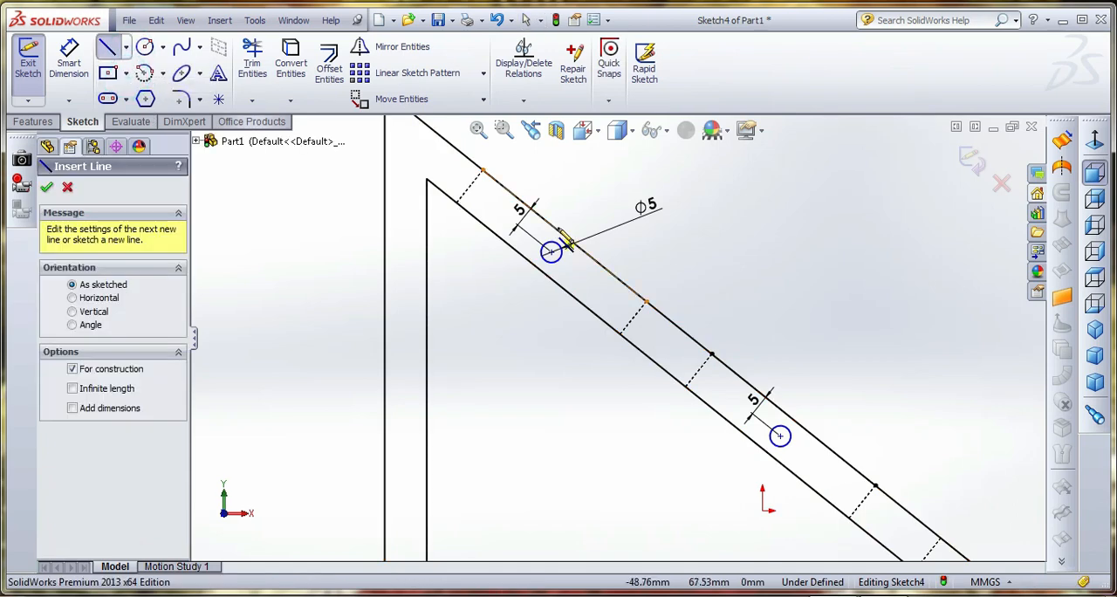
left_click(565, 236)
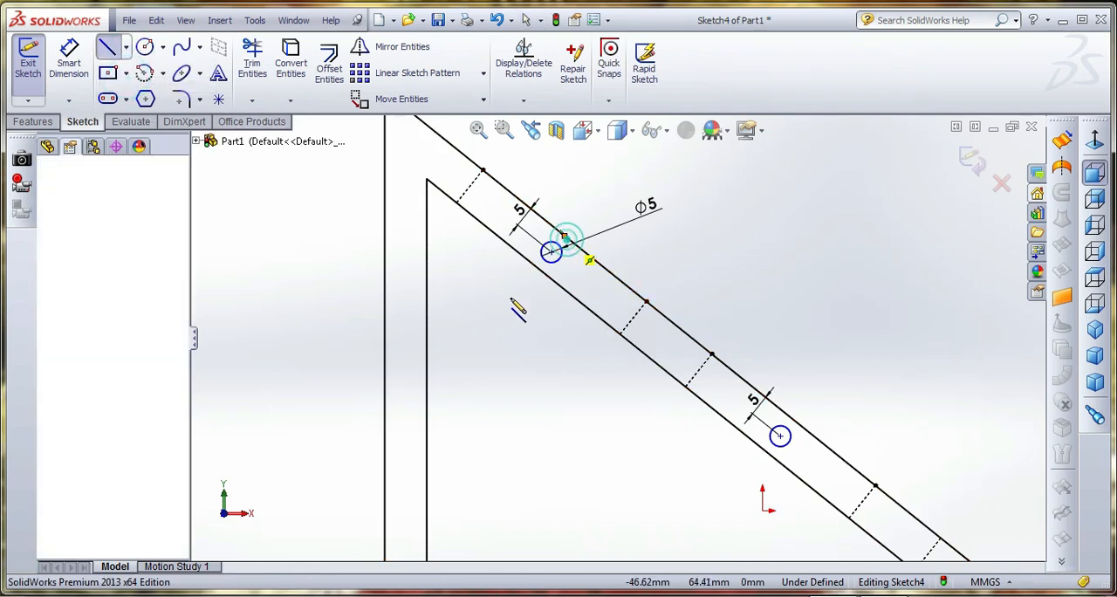
left_click(474, 348)
right_click(522, 290)
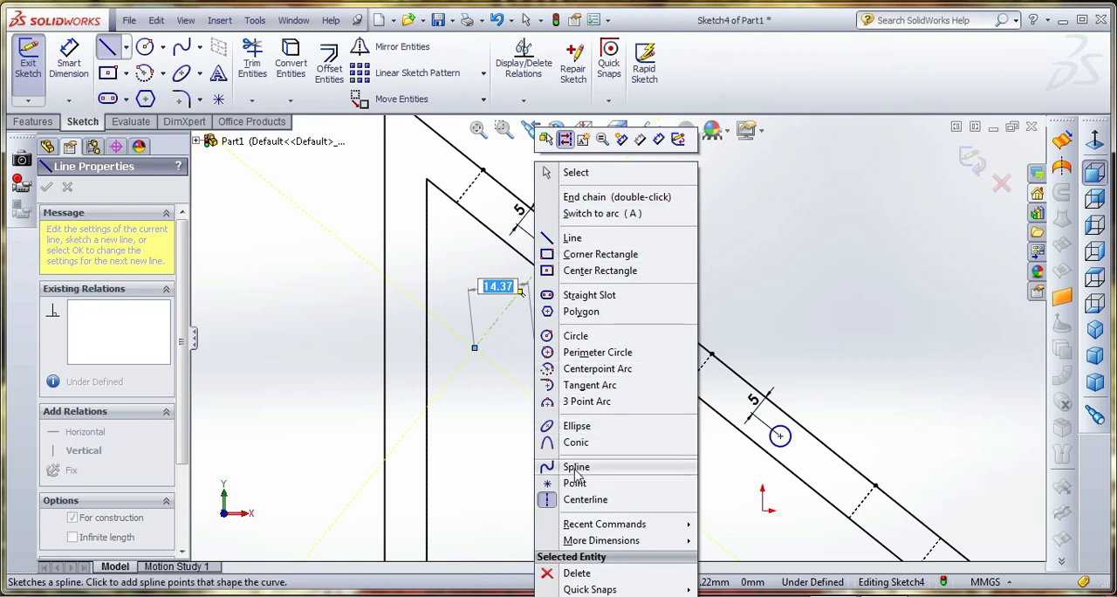
left_click(573, 499)
right_click(583, 367)
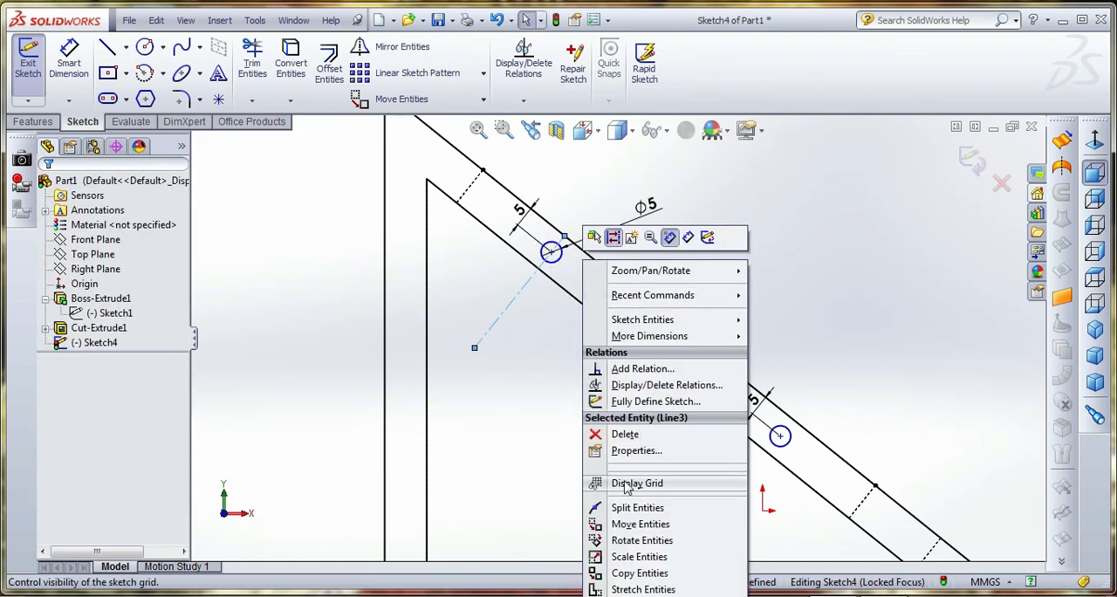
left_click(527, 388)
Draw a perpendicular centerline about 30 mm long from the second edge centerline's midpoint through the lower circle's center
right_click(537, 383)
left_click(574, 380)
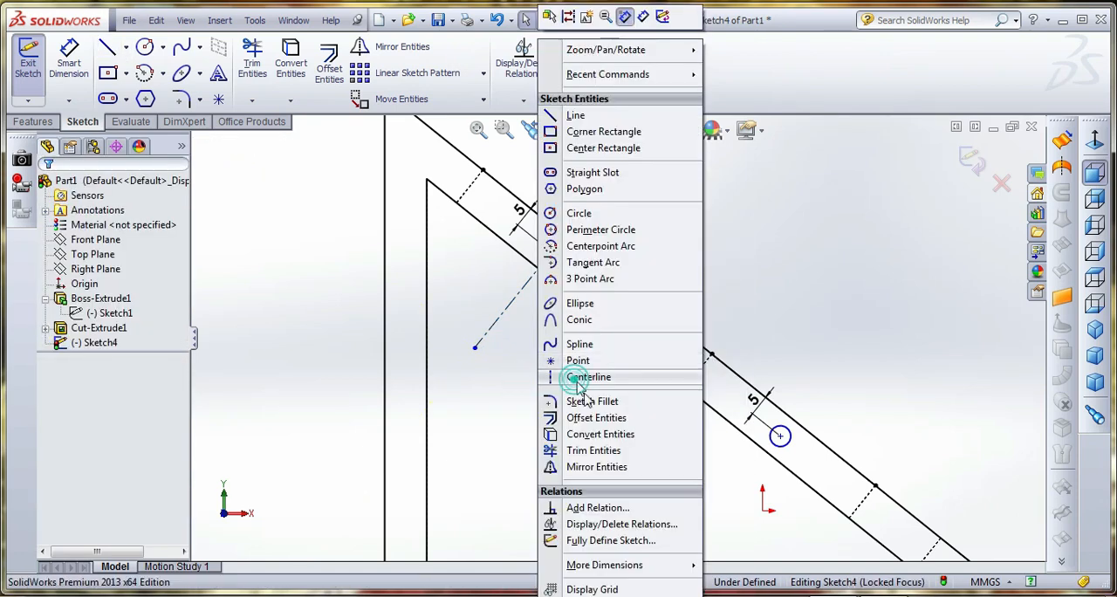
left_click(793, 422)
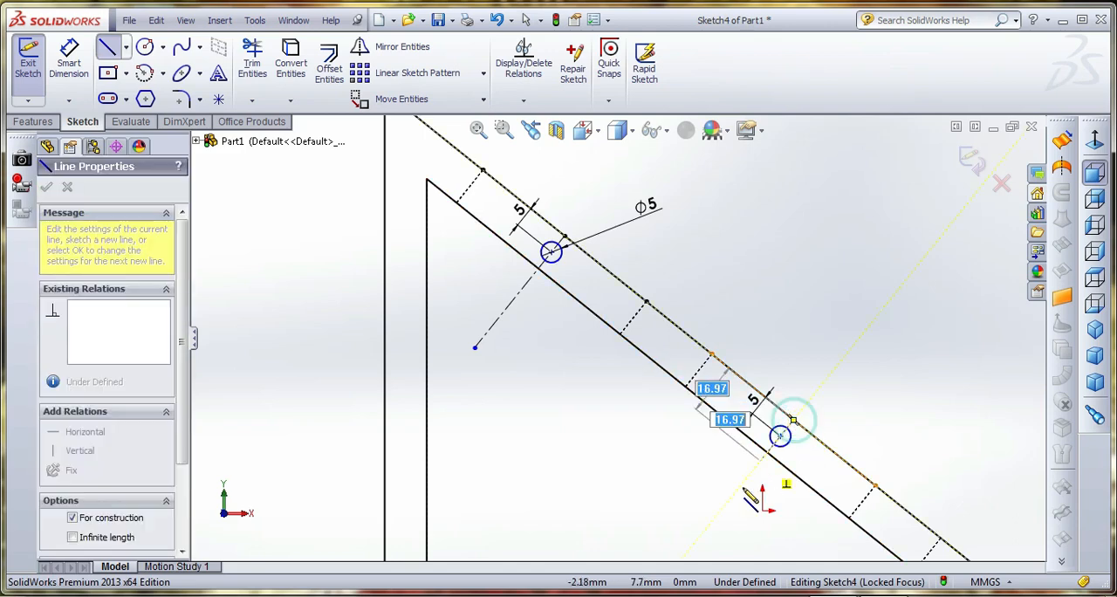
left_click(712, 521)
right_click(735, 143)
left_click(784, 168)
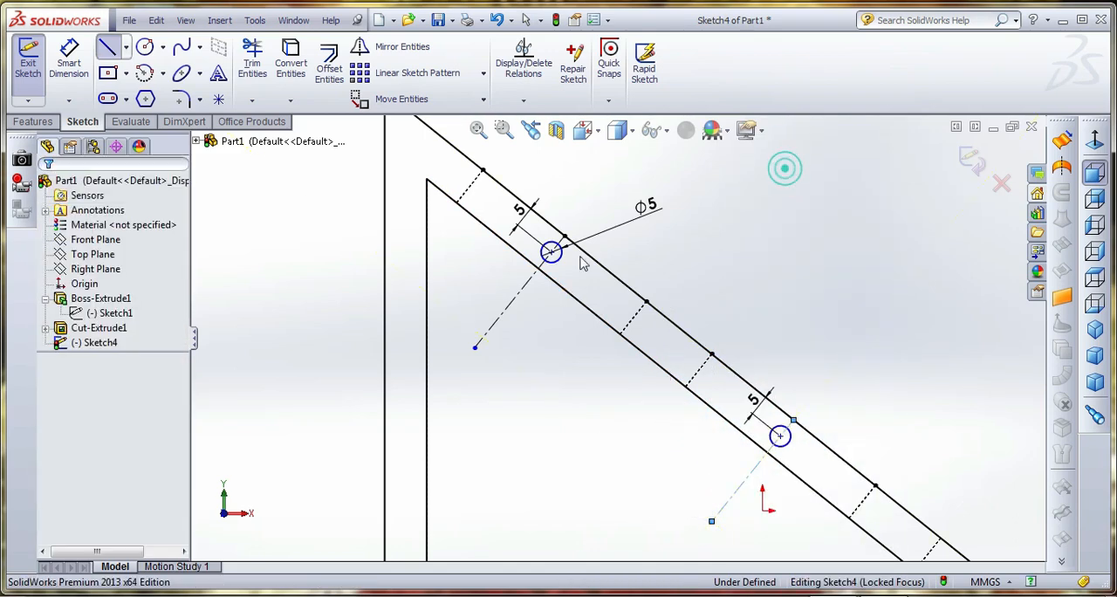
Draw a centerline along the outer sloped edge, spanning the gap between the second and third openings
scroll(580, 264, "up", 2)
scroll(781, 453, "down", 1)
scroll(726, 452, "up", 1)
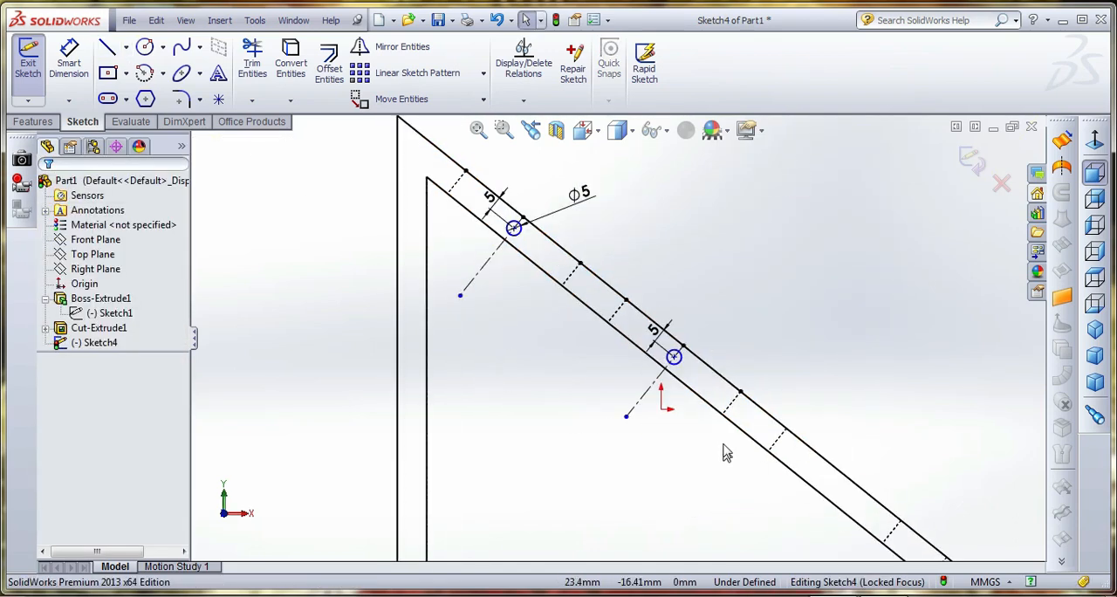
scroll(723, 452, "down", 3)
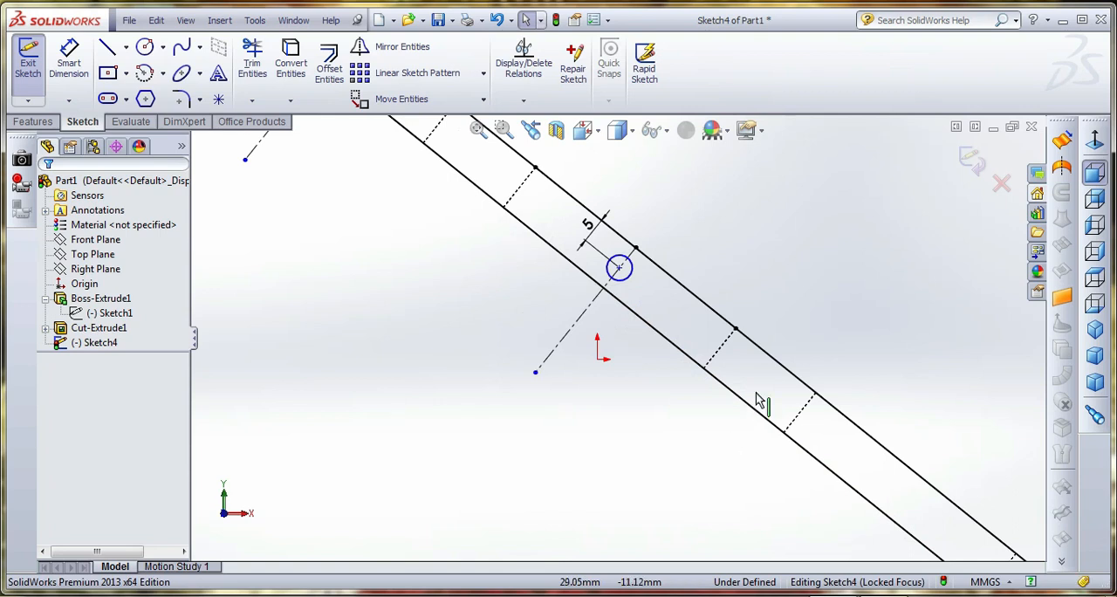
left_click(126, 48)
left_click(157, 82)
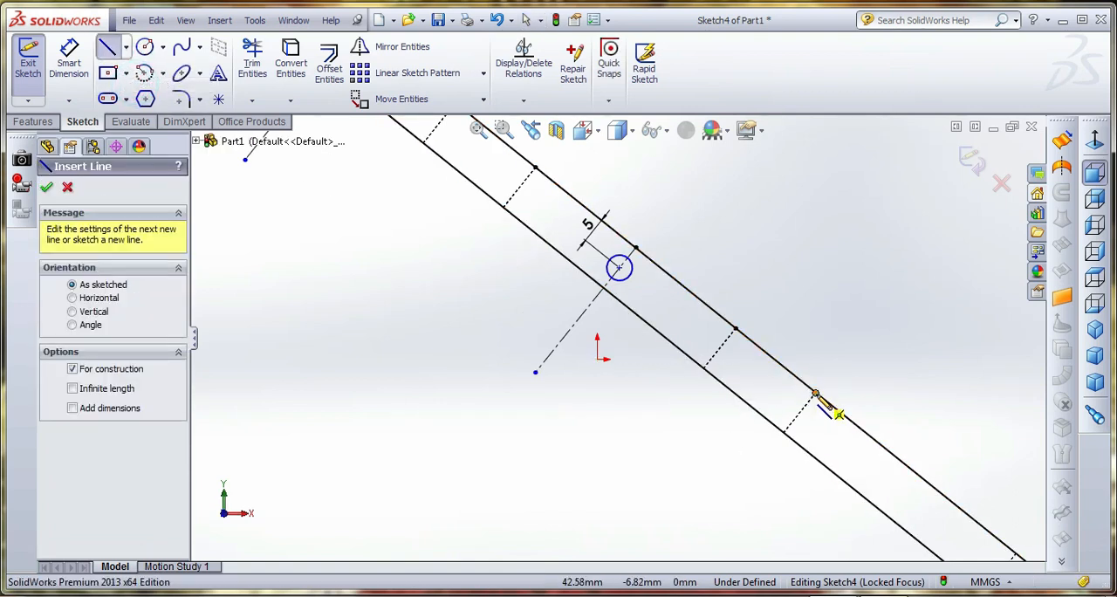
left_click(815, 394)
left_click(736, 329)
key("Escape")
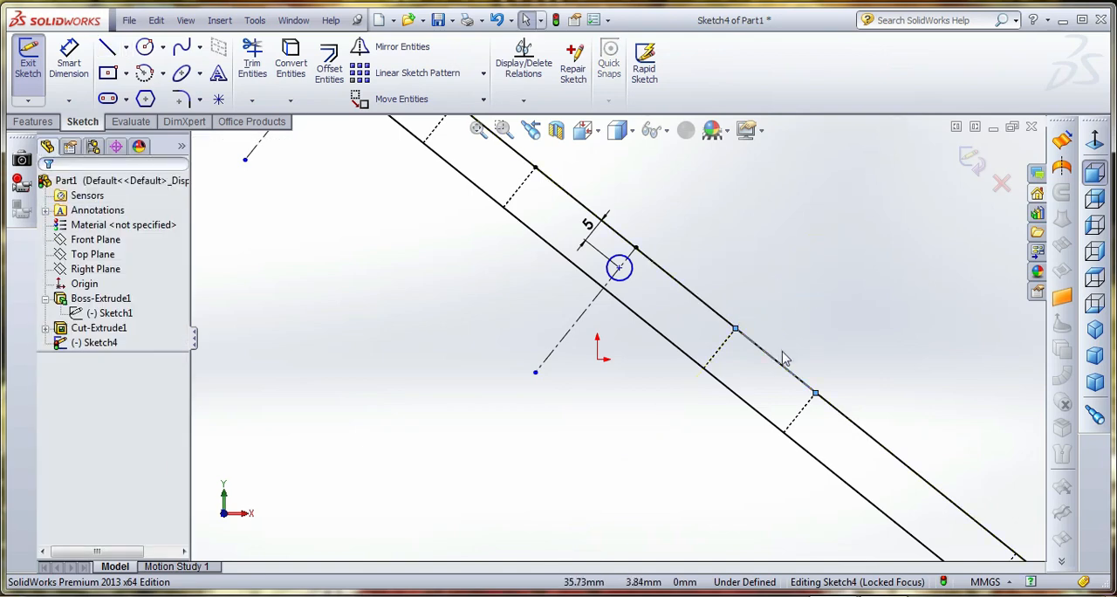
Draw a centerline about 44 mm long, perpendicular to the slope, from the midpoint of the centerline between the second and third openings
left_click(126, 48)
left_click(140, 82)
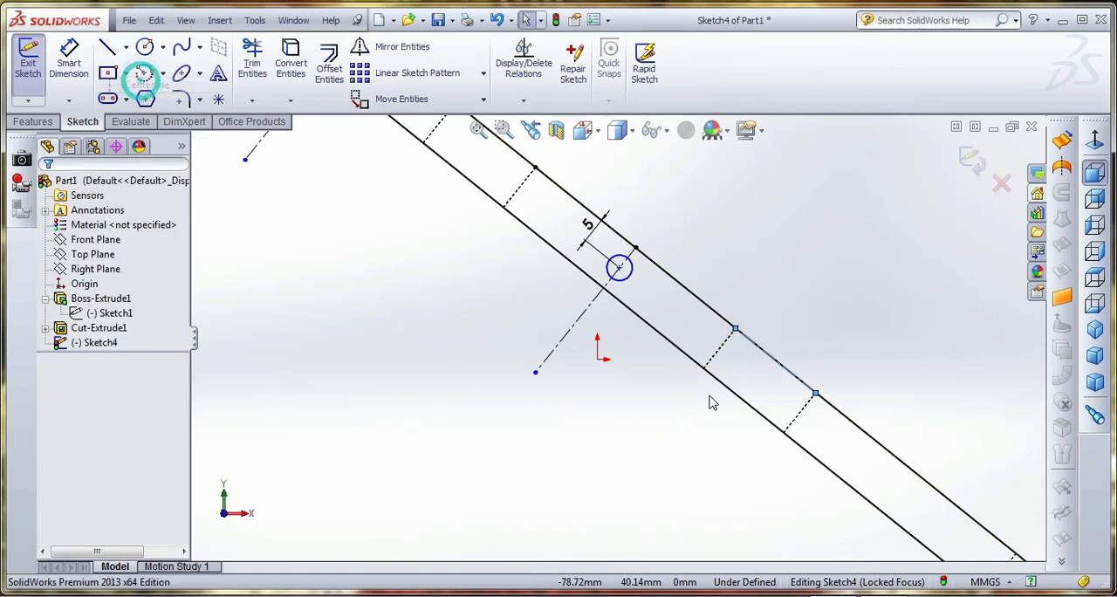
left_click(776, 360)
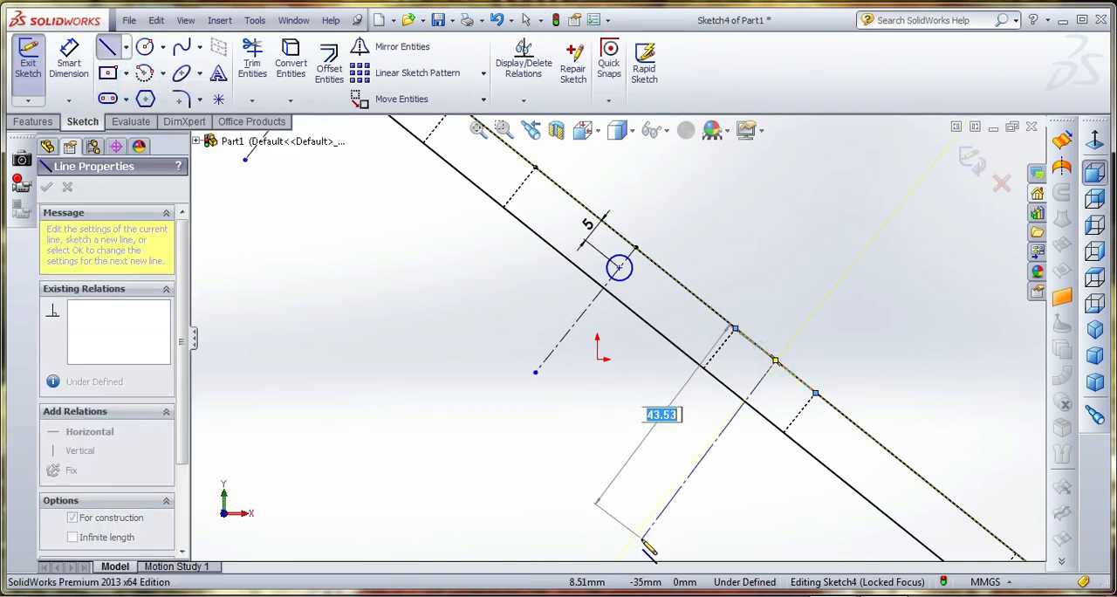
left_click(636, 533)
key("Escape")
key("Escape")
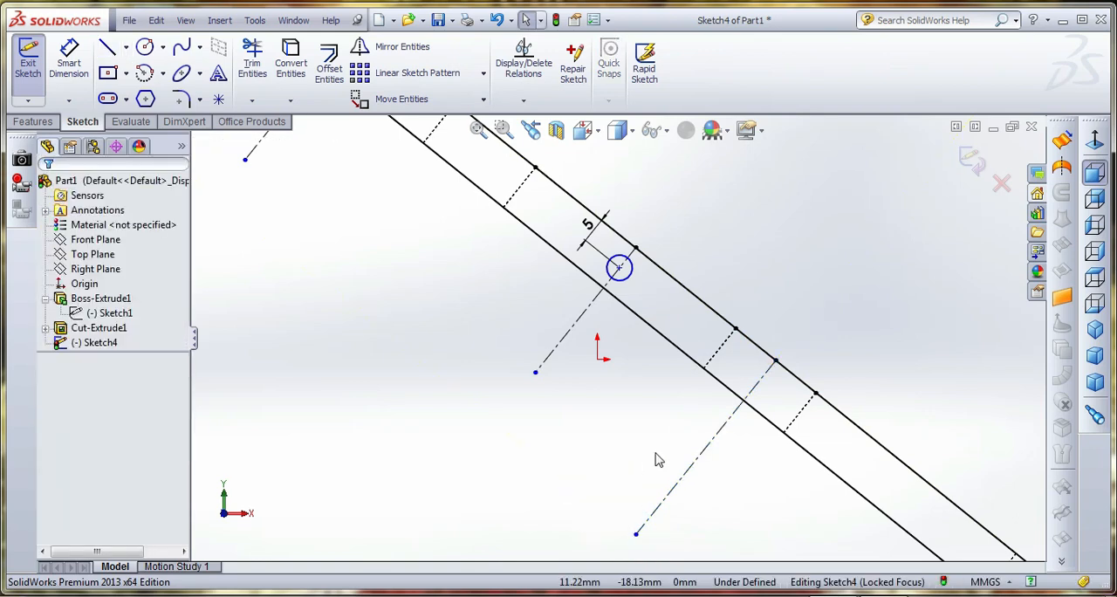
Mirror both circles, with Copy enabled, about the perpendicular centerline between the second and third openings
scroll(617, 335, "up", 3)
left_click(455, 171)
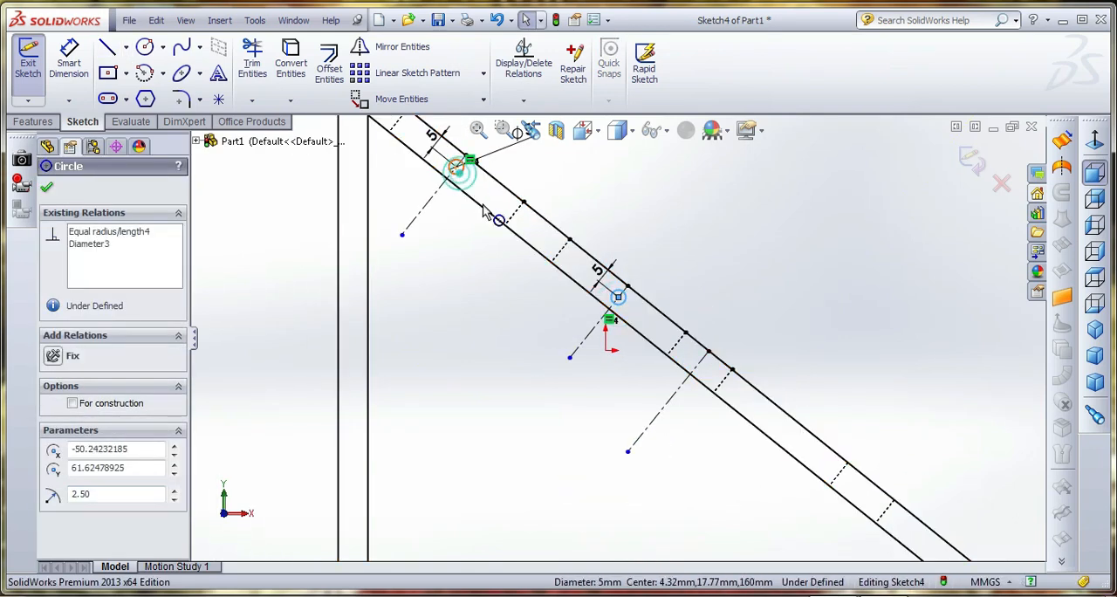
left_click(617, 297, "ctrl")
left_click(403, 46)
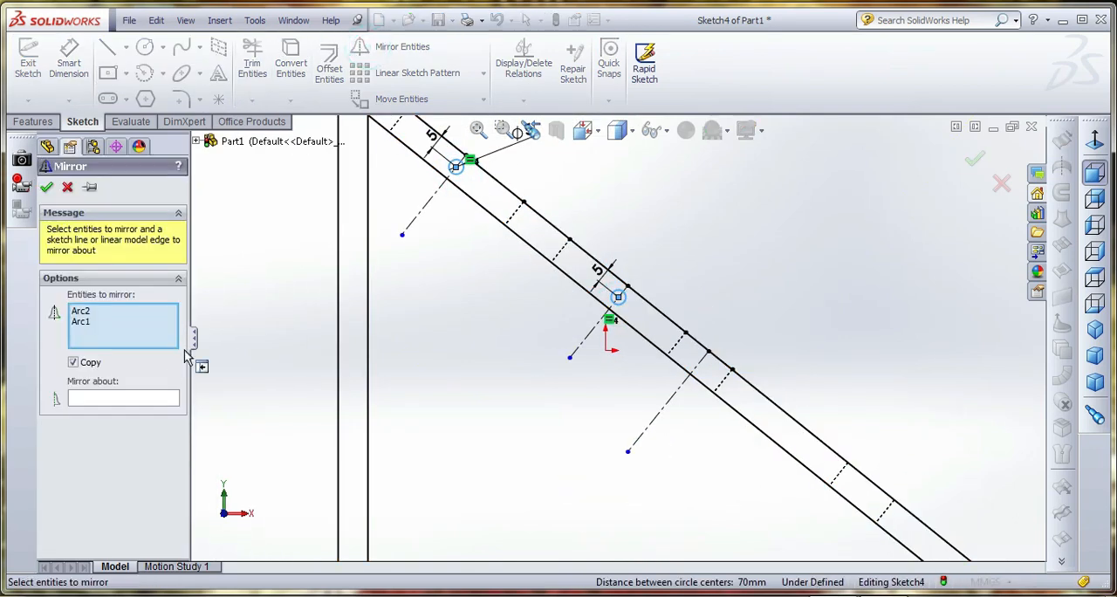
left_click(156, 399)
left_click(712, 387)
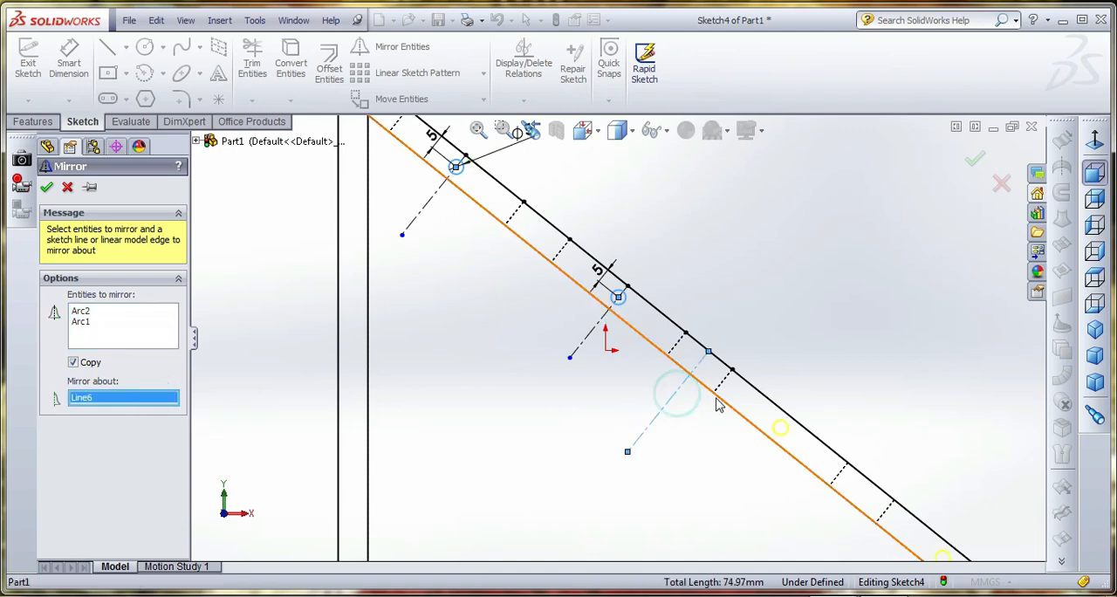
key("Return")
scroll(485, 392, "up", 3)
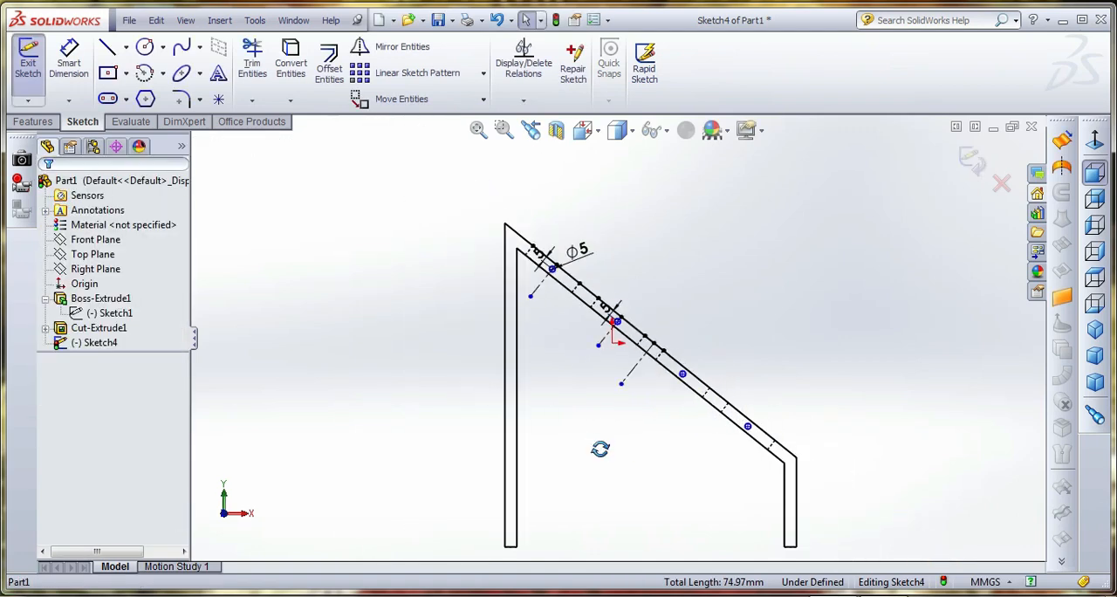
middle_click_drag(668, 444, 573, 468)
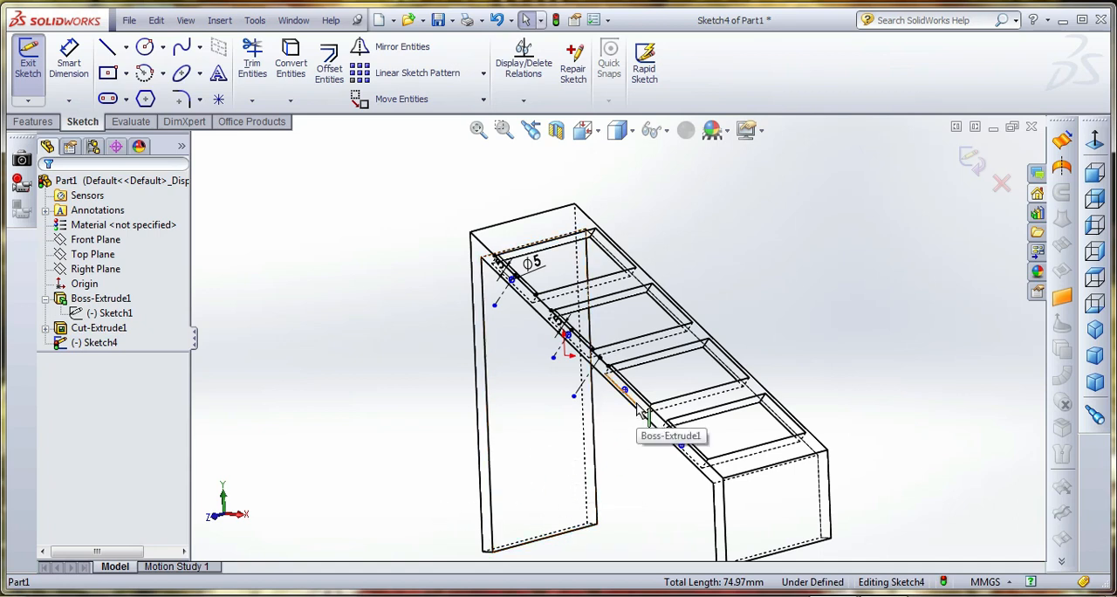
Extrude-cut the four side-profile circles through the bracket with a blind depth of 261 mm
left_click(973, 159)
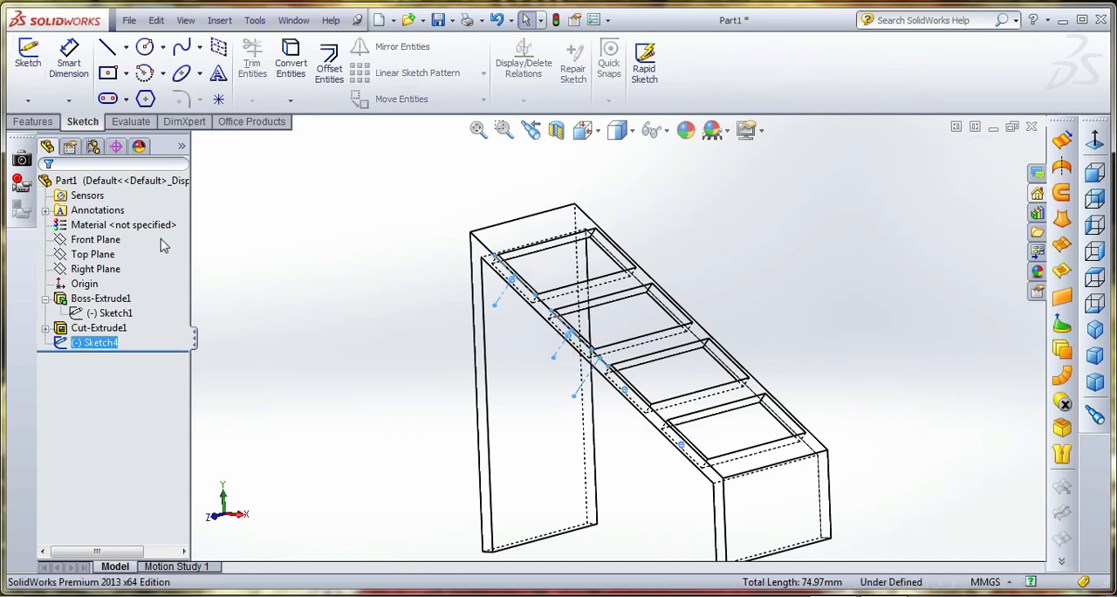
left_click(48, 120)
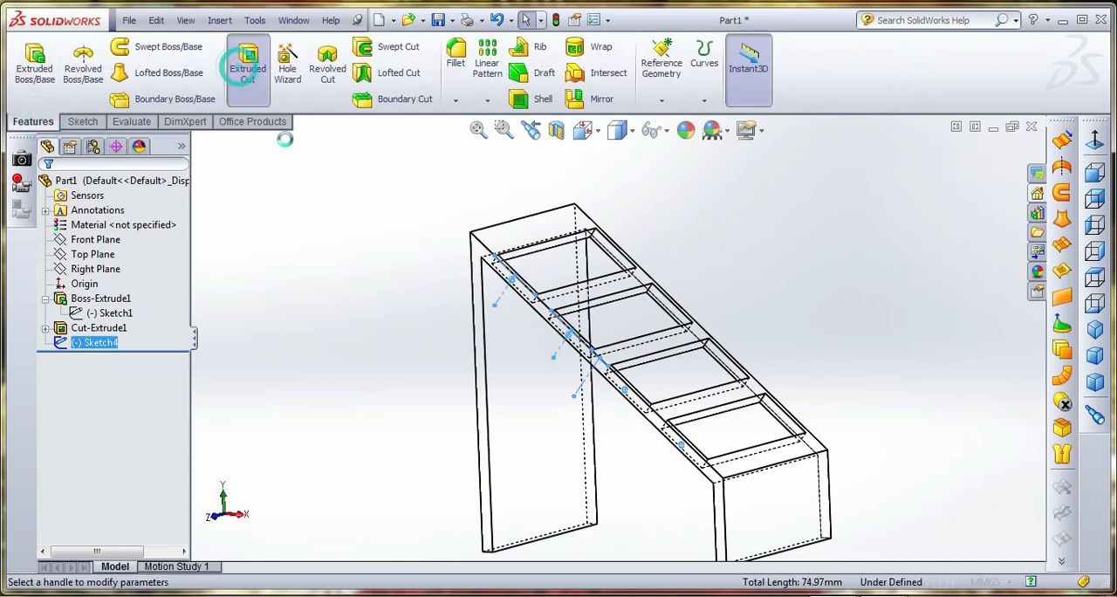
left_click(247, 59)
left_click_drag(701, 325, 765, 303)
left_click(48, 190)
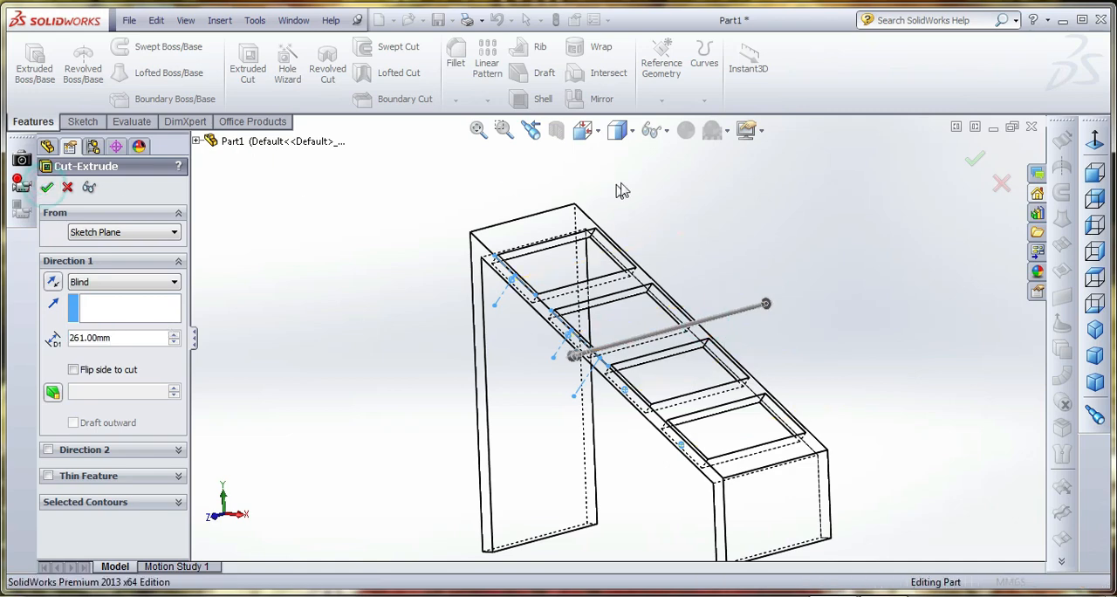
Switch the model display to a shaded style and save the part as fram in the adjustable step folder
left_click(582, 130)
left_click(617, 131)
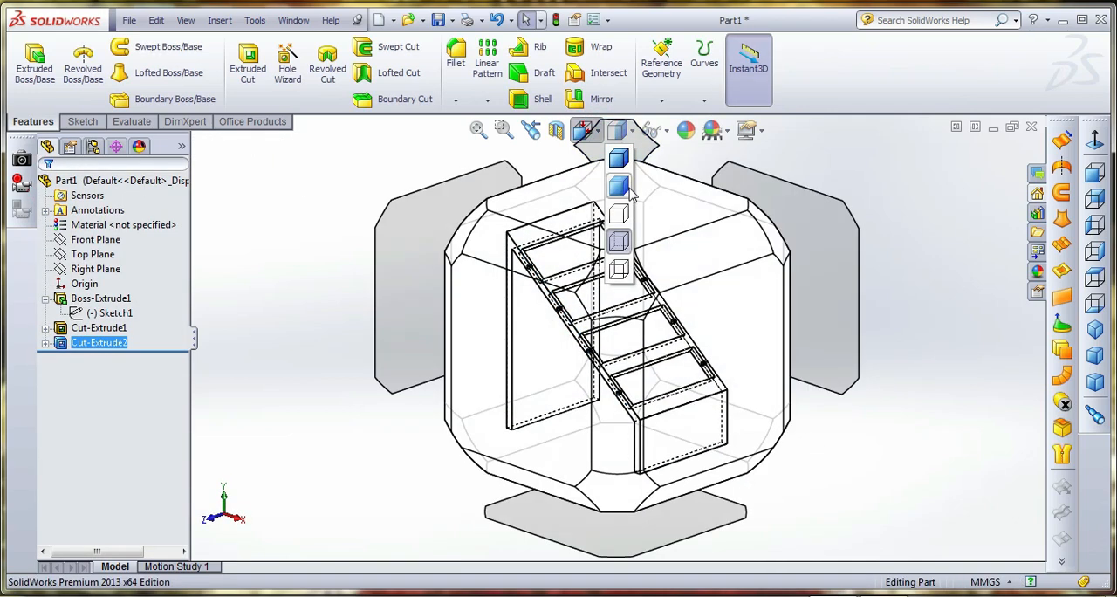
left_click(621, 183)
left_click(618, 131)
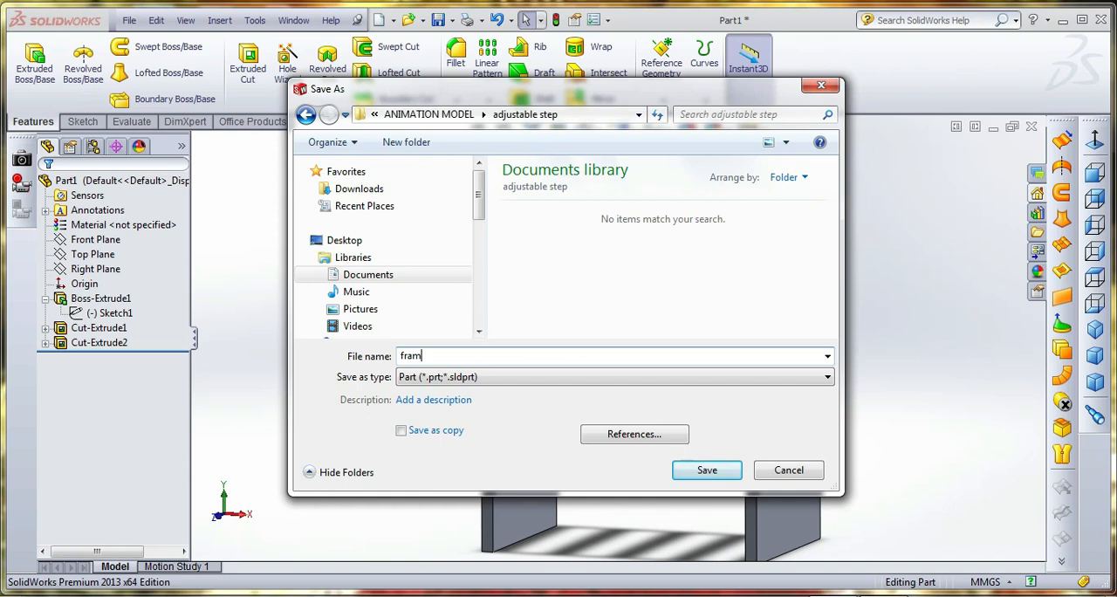
left_click(707, 470)
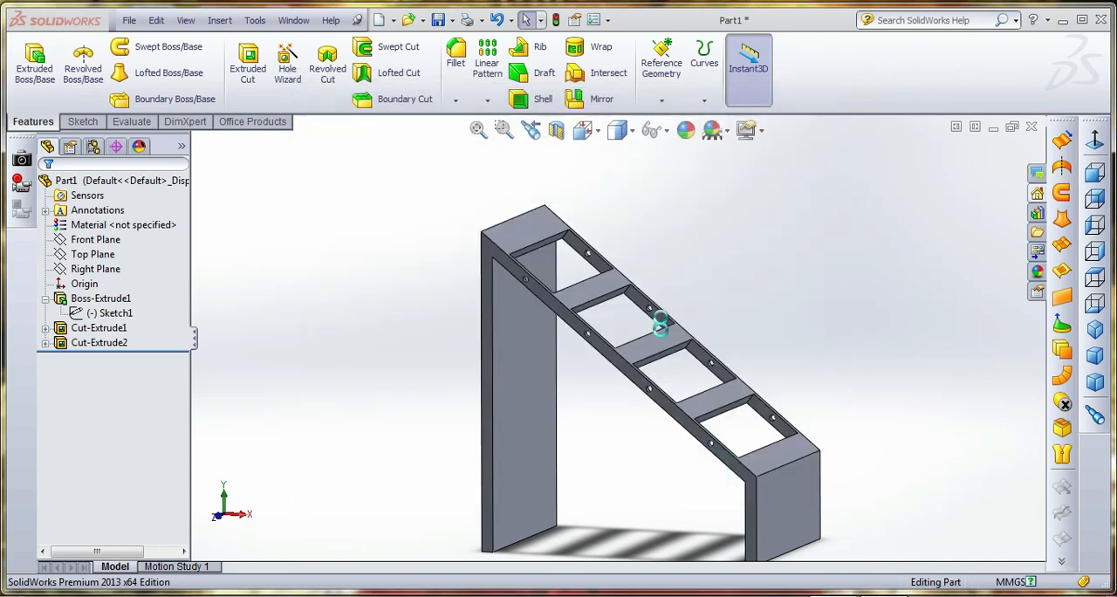
left_click(440, 24)
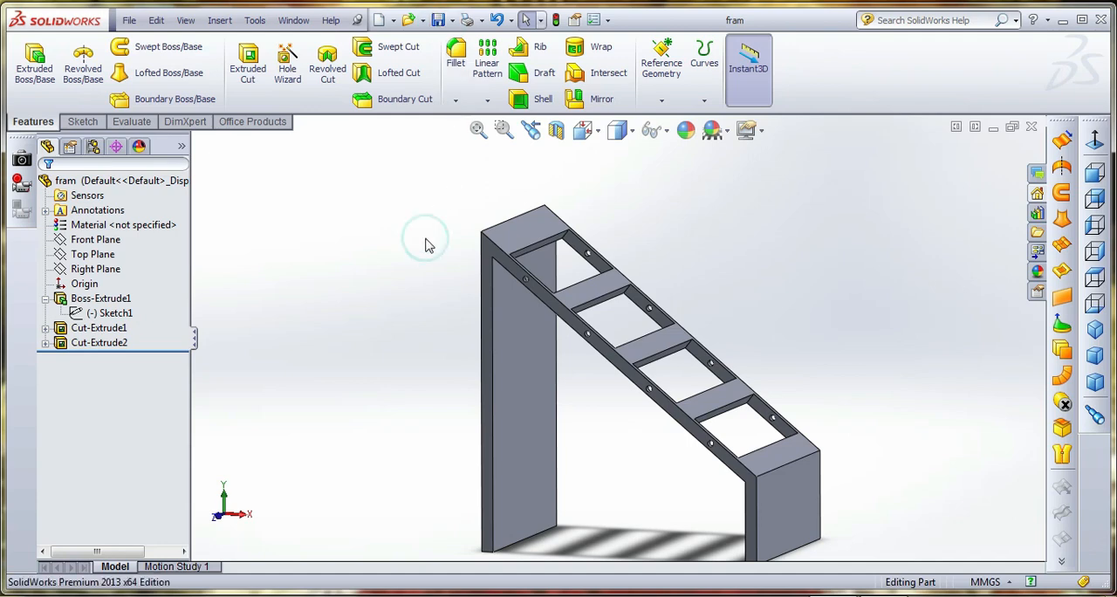
Create a new blank part document and switch back to the fram part
left_click(379, 21)
double_click(341, 136)
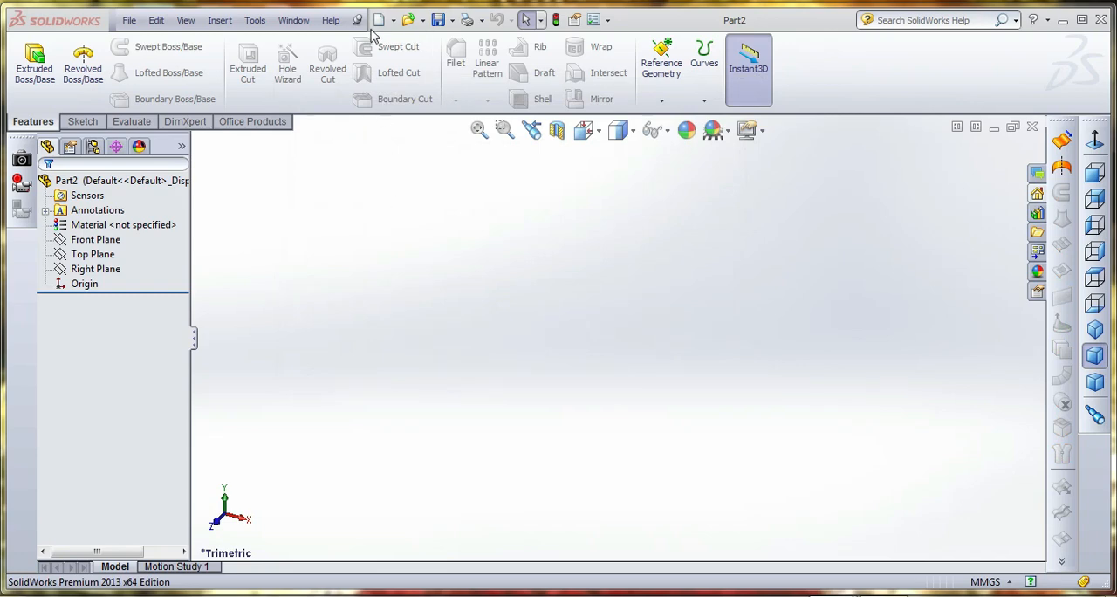
left_click(295, 21)
left_click(316, 166)
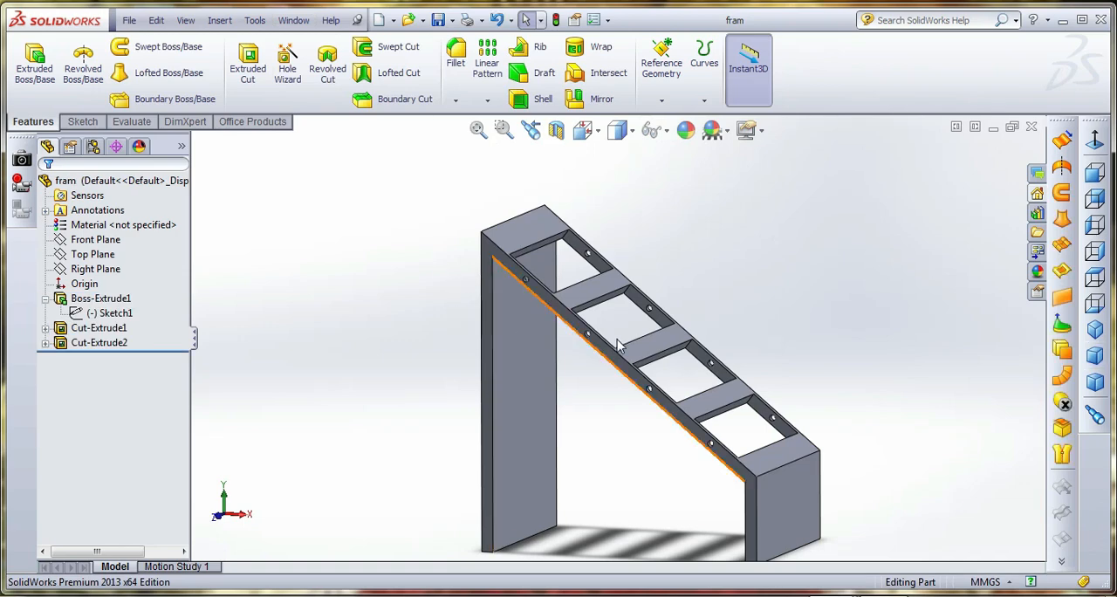
Sketch a circle about 7 mm in diameter on the short leg's side face, near the leg's lower end
left_click(83, 121)
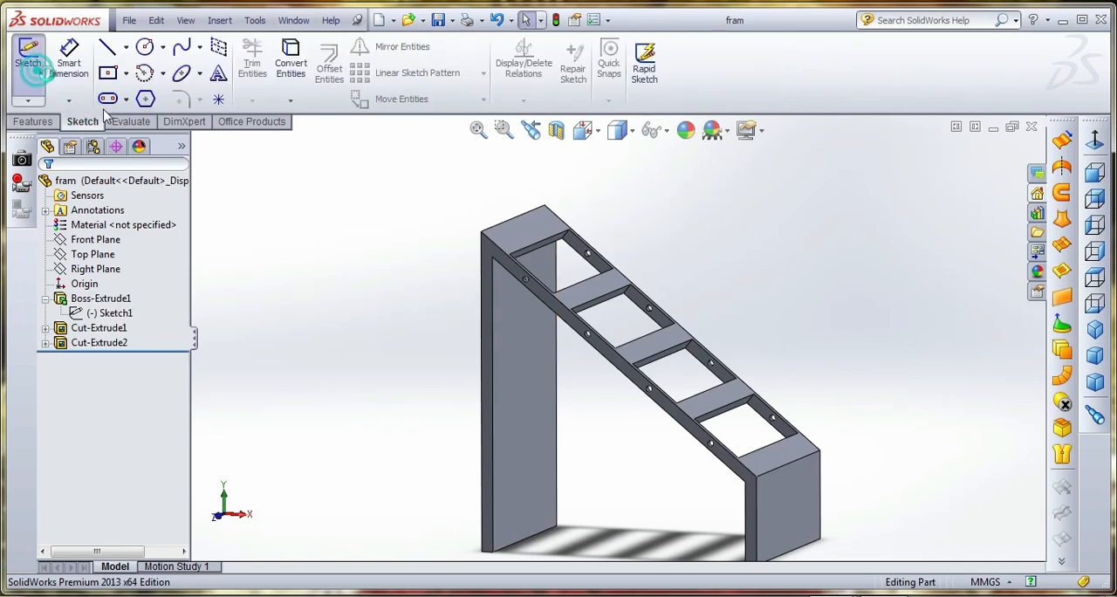
left_click(28, 57)
left_click(755, 516)
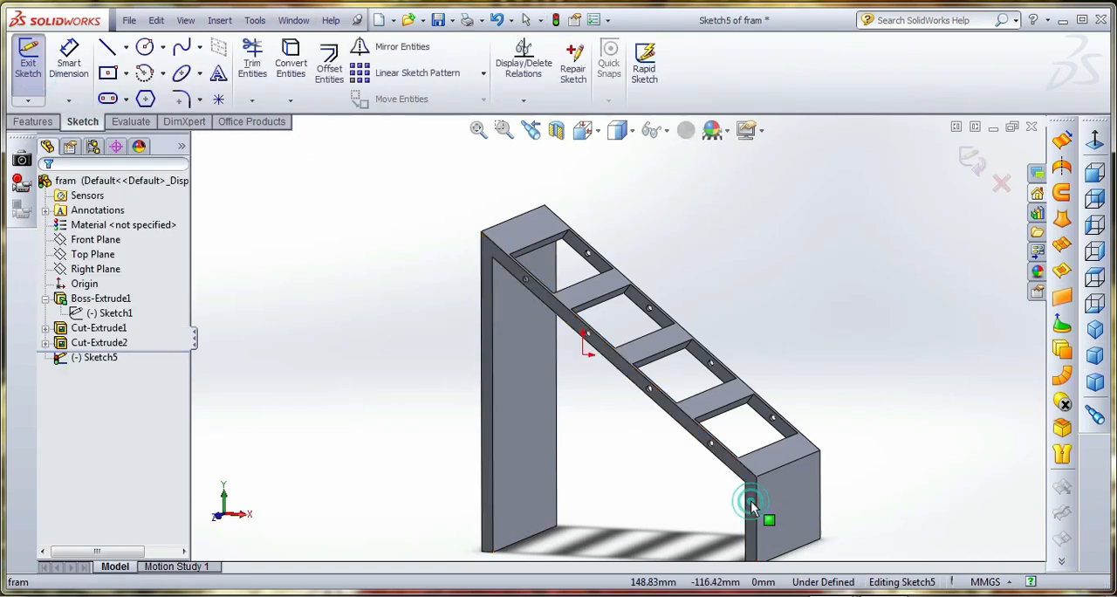
left_click(582, 130)
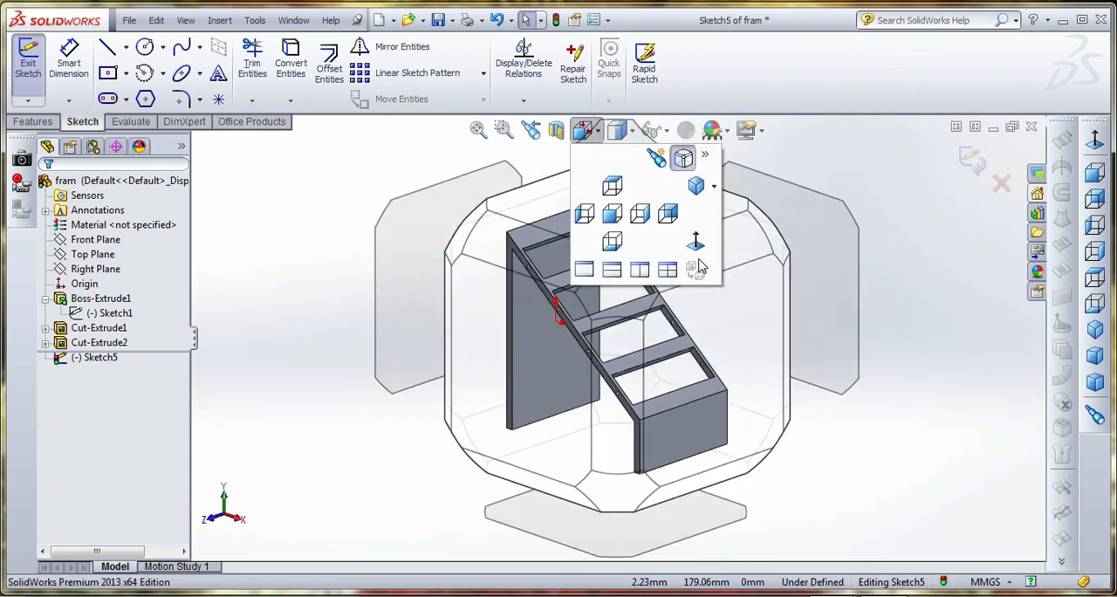
left_click(691, 251)
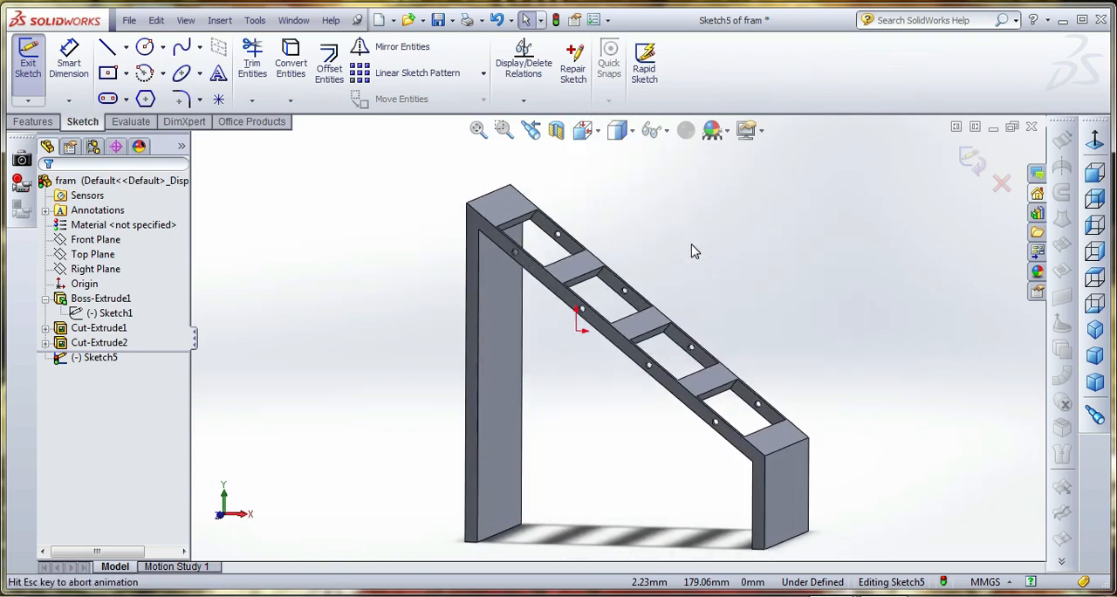
left_click(145, 49)
scroll(768, 490, "down", 3)
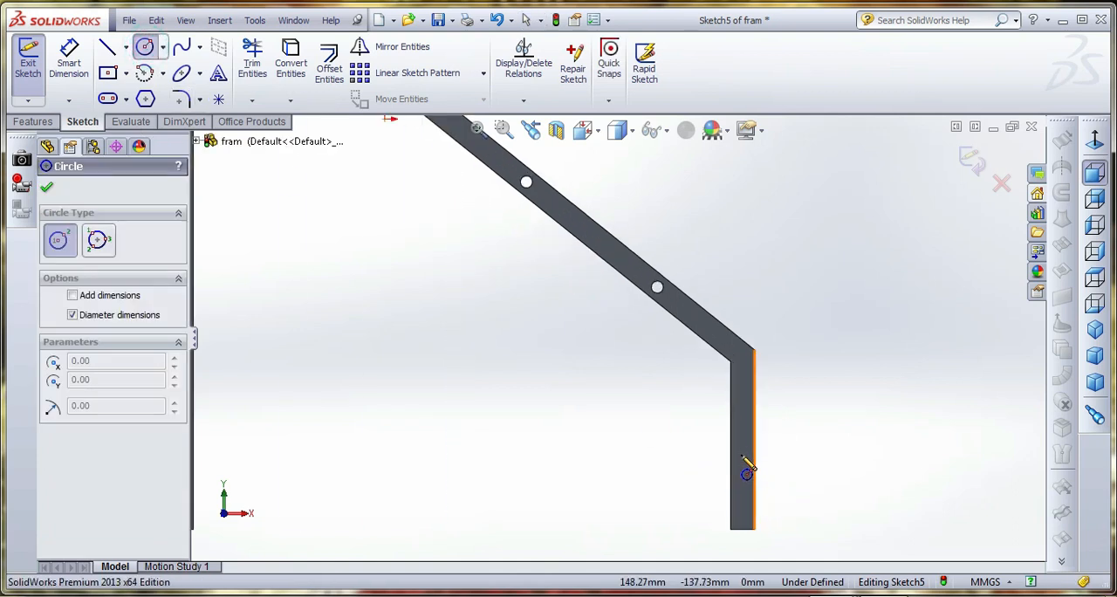
left_click(742, 463)
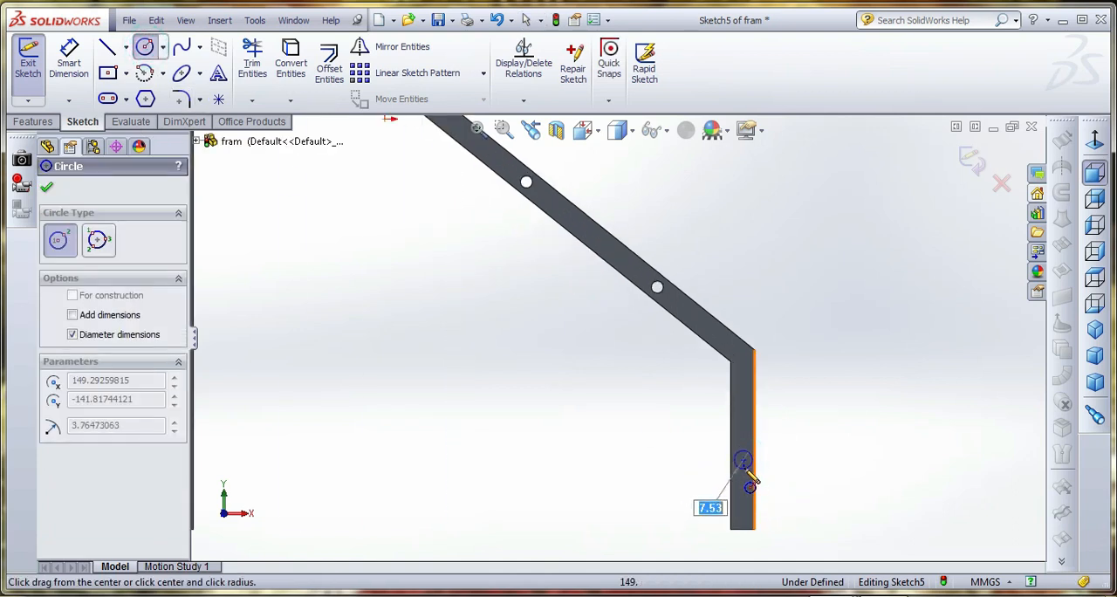
left_click(756, 476)
scroll(772, 502, "down", 3)
Dimension the circle's center 23 mm above the short leg's bottom edge
left_click(69, 61)
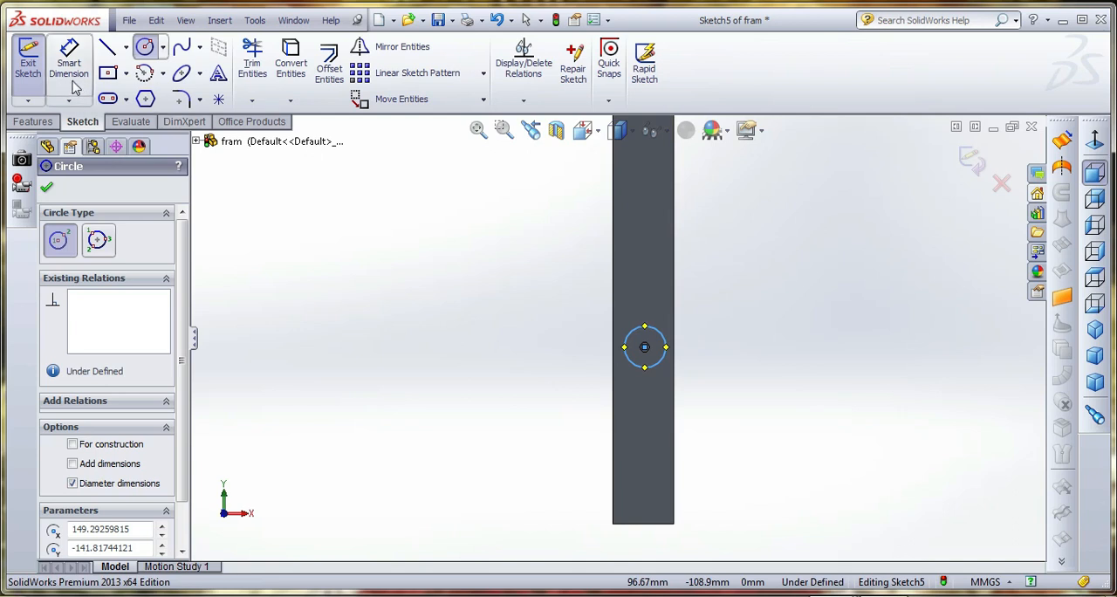
left_click(657, 525)
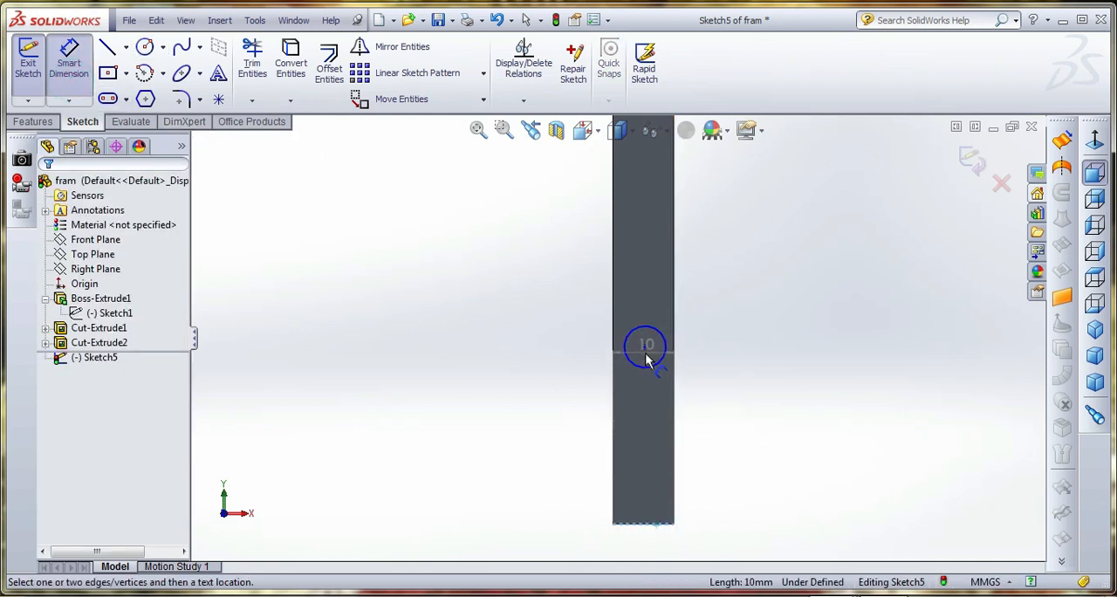
left_click(644, 348)
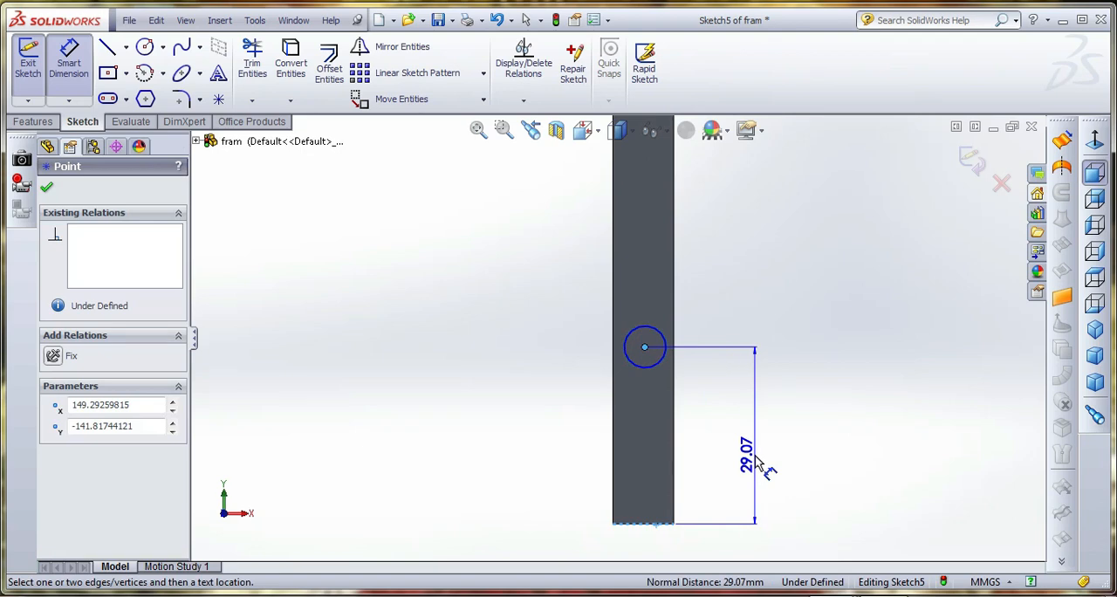
left_click(757, 464)
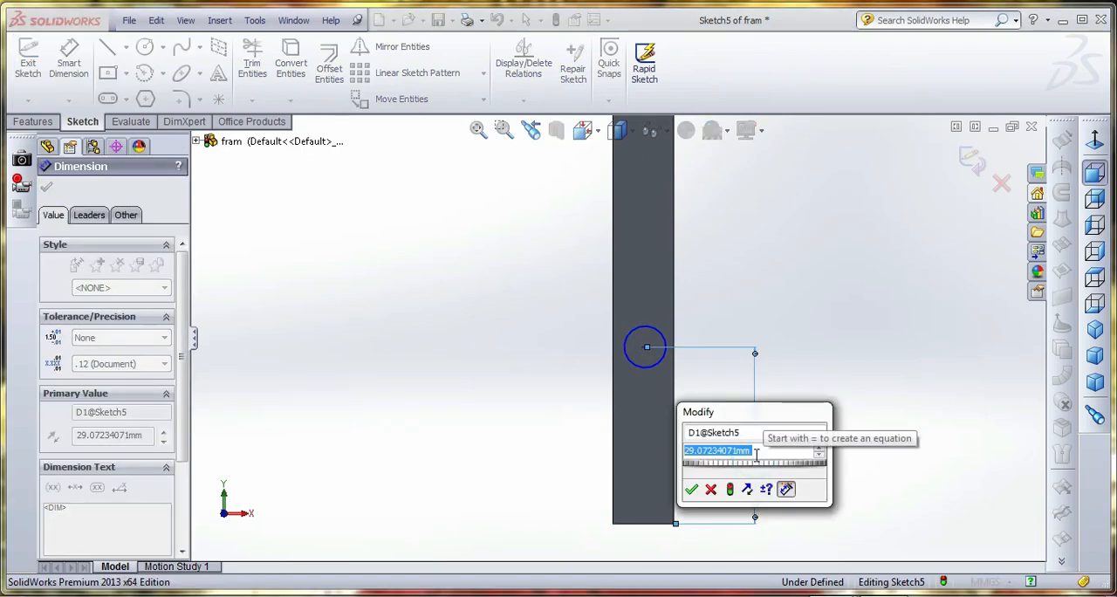
type("23")
key("Return")
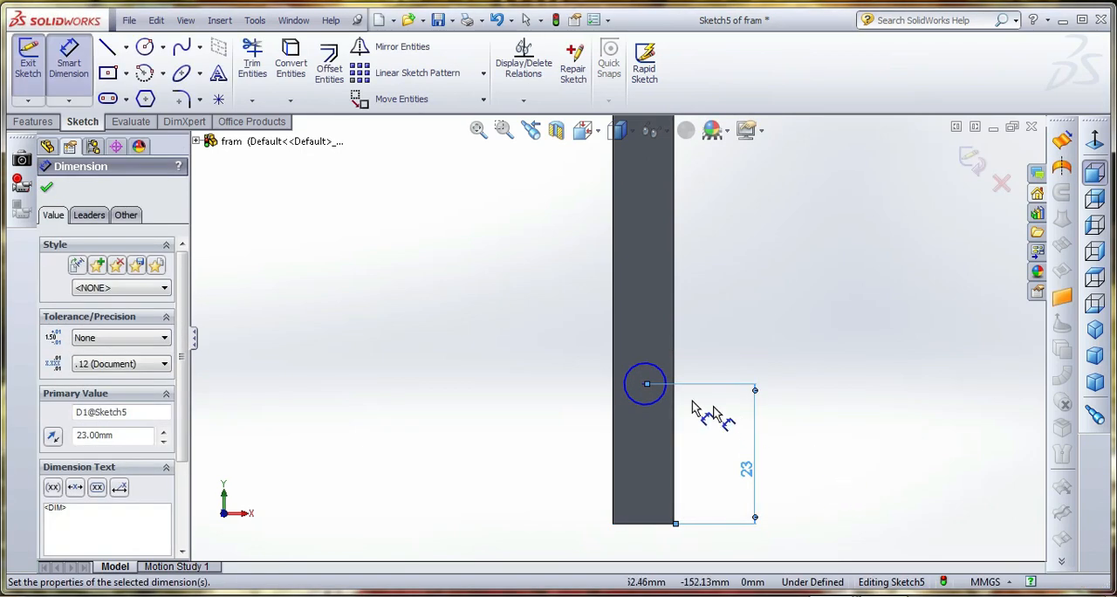
Dimension the circle's center 5 mm from the short leg's outer vertical edge
left_click(645, 385)
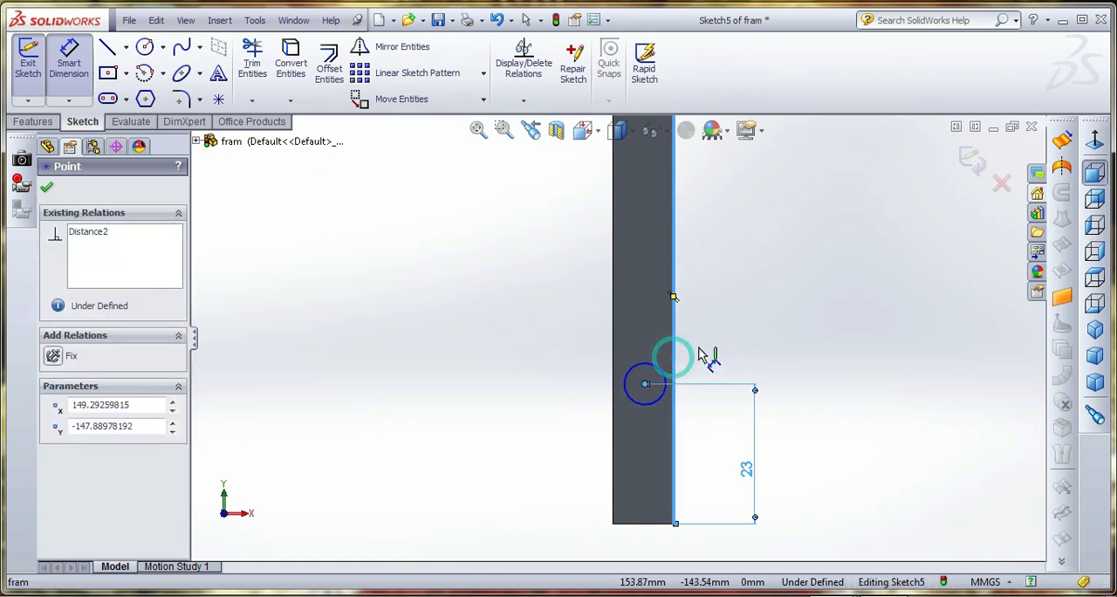
left_click(698, 352)
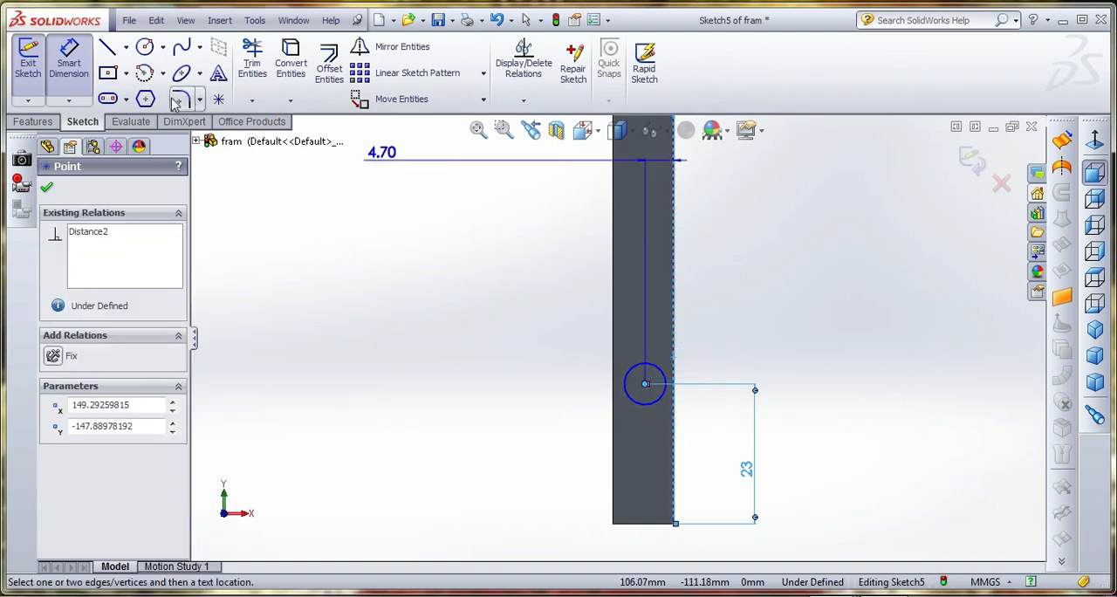
left_click(739, 321)
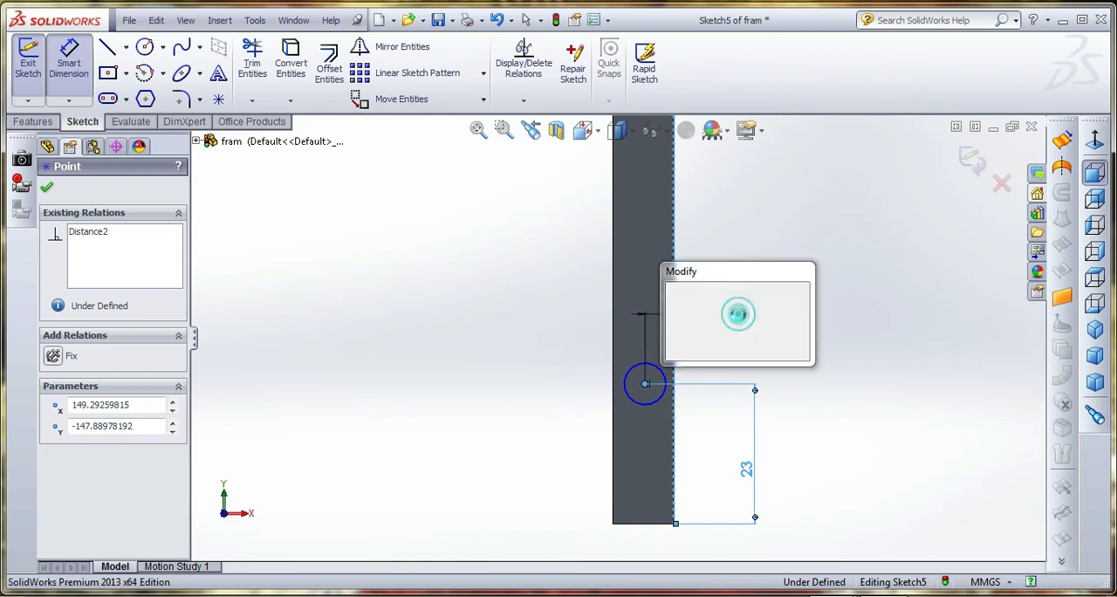
type("5")
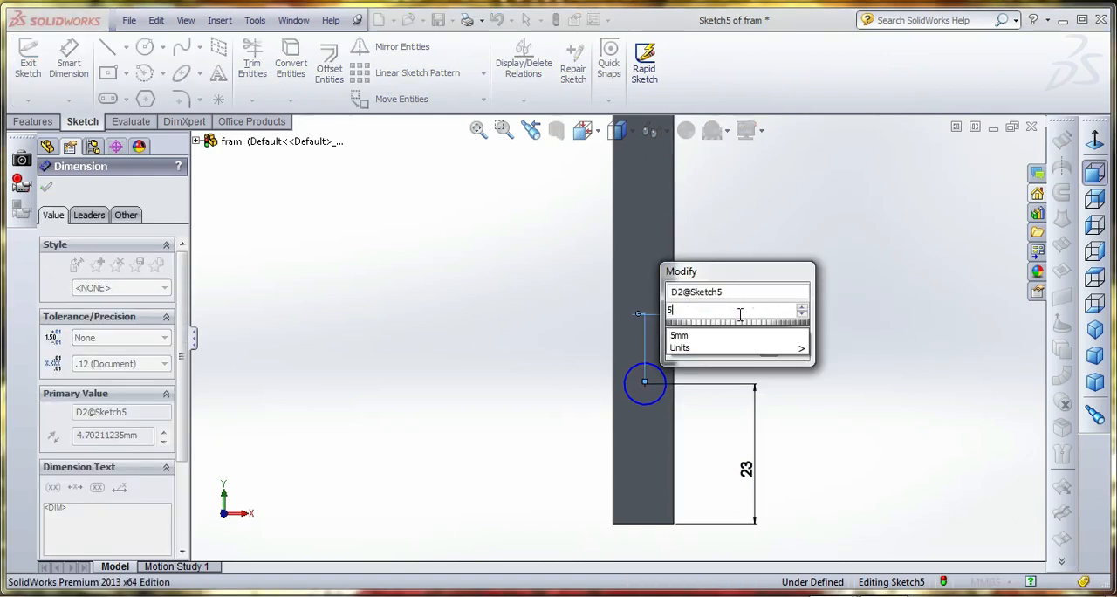
key("Return")
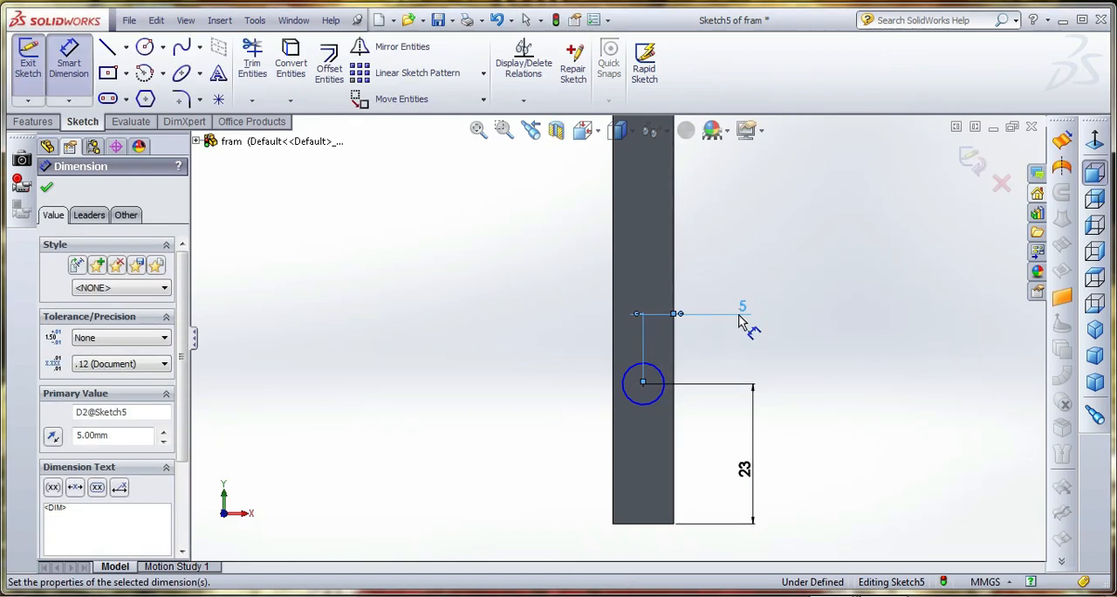
Set the circle's diameter to 5 mm and finish the sketch
left_click(663, 376)
left_click(825, 328)
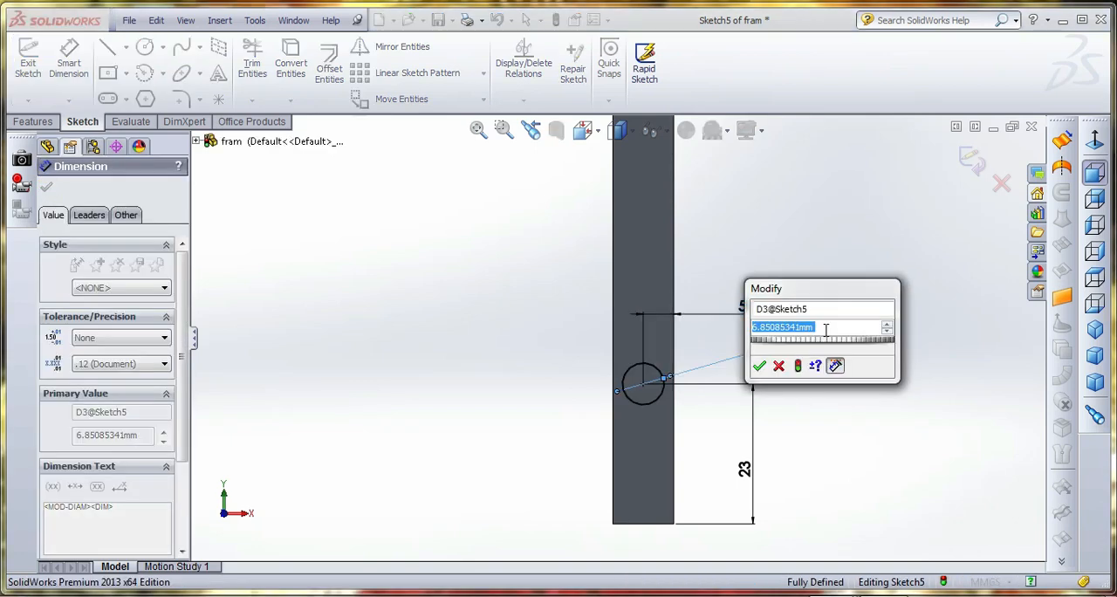
type("5")
key("Return")
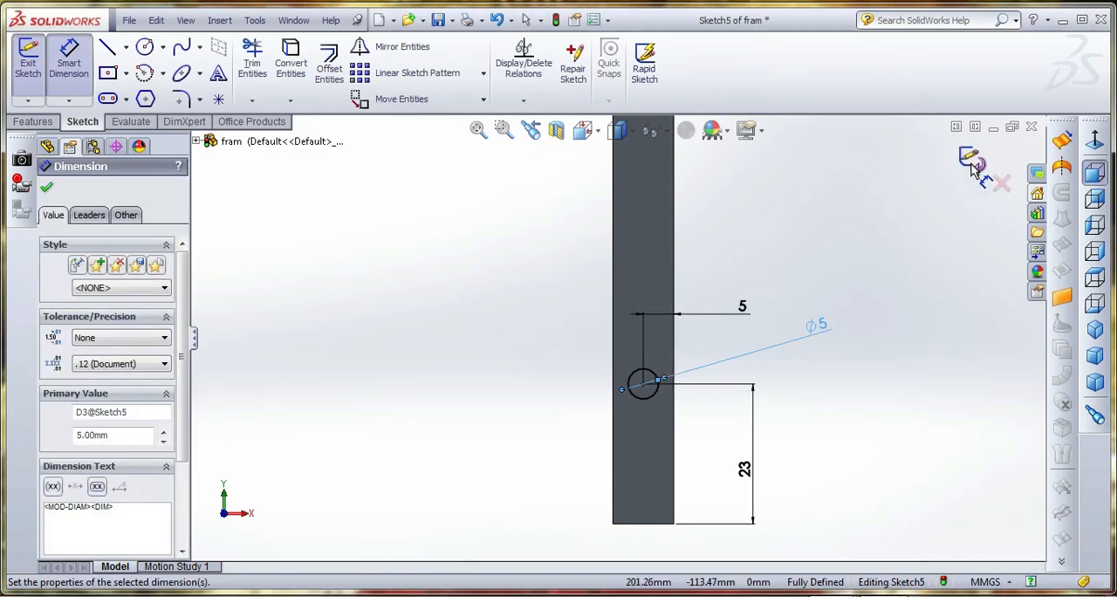
left_click(971, 166)
left_click(974, 157)
Extrude the circle outward from the short leg's side face as a merged blind boss 50 mm long
left_click(32, 121)
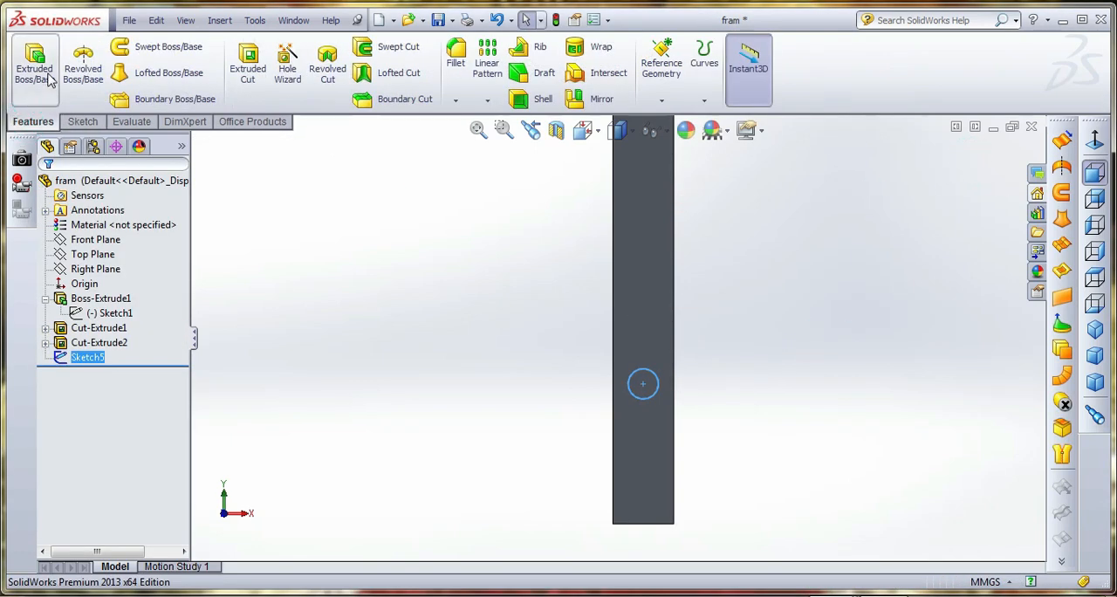
left_click(48, 78)
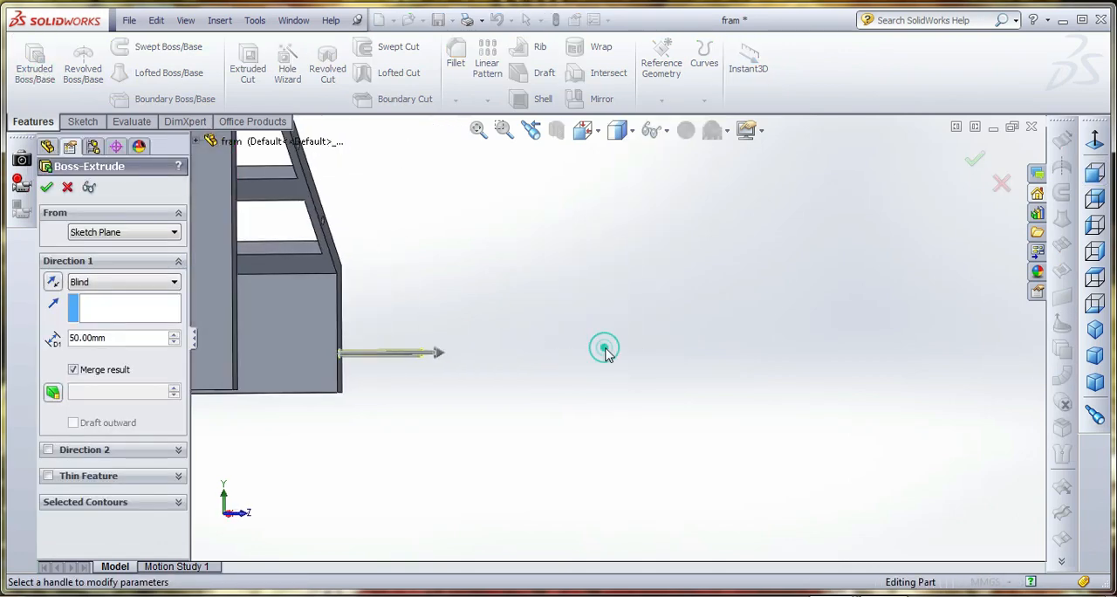
left_click(49, 186)
scroll(638, 361, "up", 5)
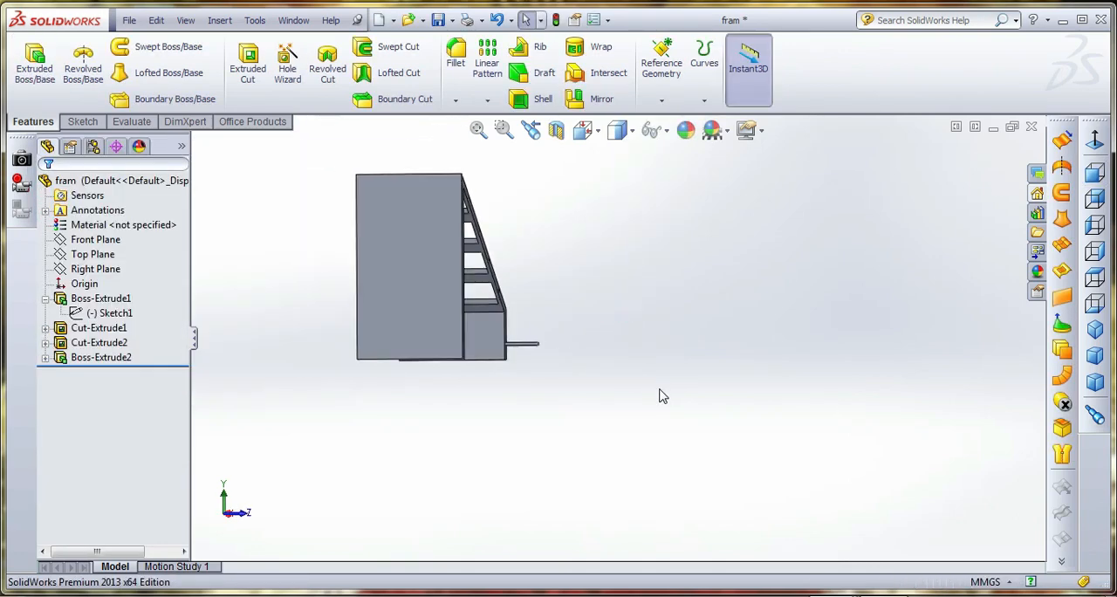
middle_click_drag(660, 389, 535, 447)
scroll(513, 356, "down", 3)
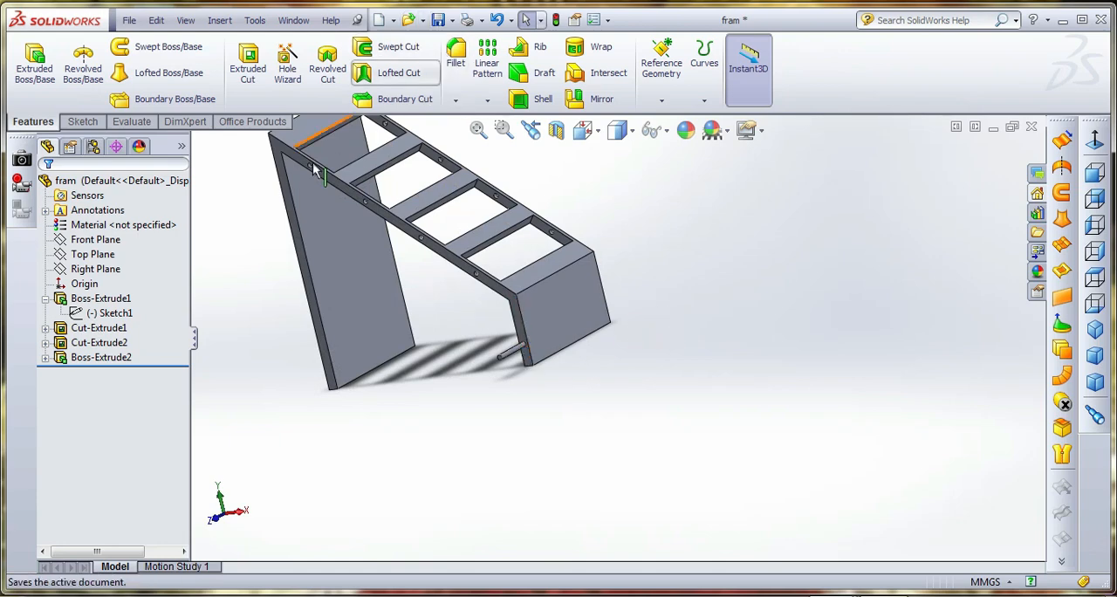
left_click(438, 20)
Edit the round boss's extrusion depth to 20 mm and save the part
right_click(108, 359)
left_click(132, 314)
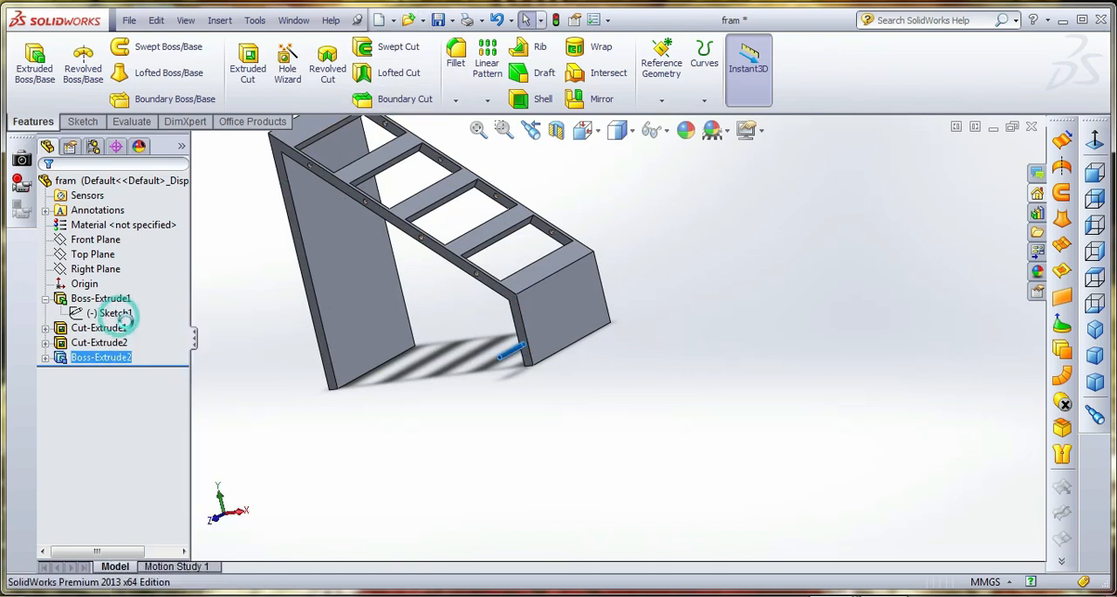
left_click(175, 343)
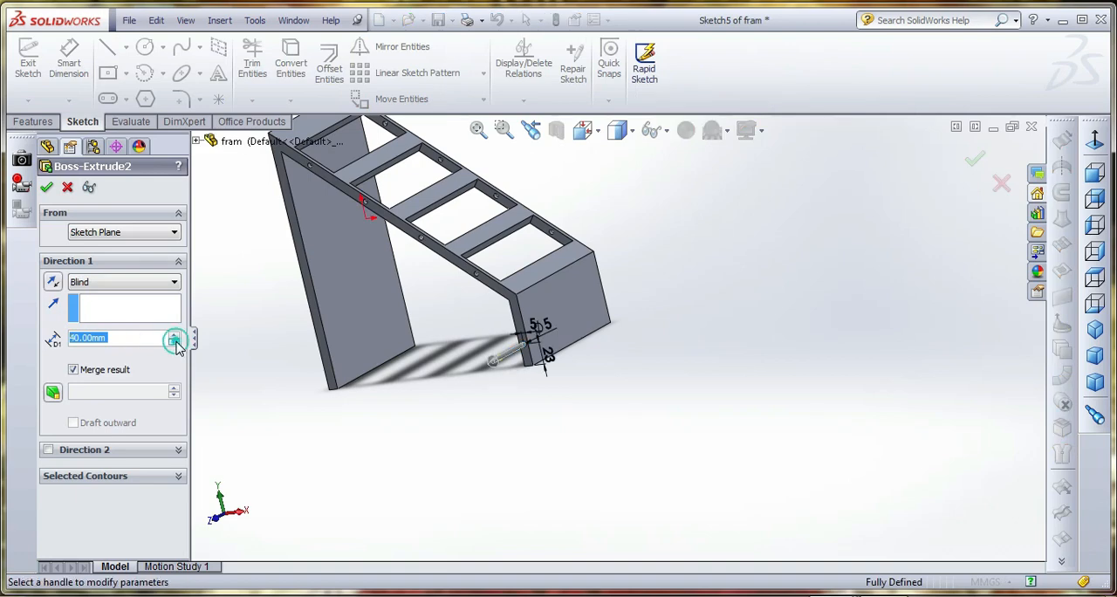
left_click(47, 187)
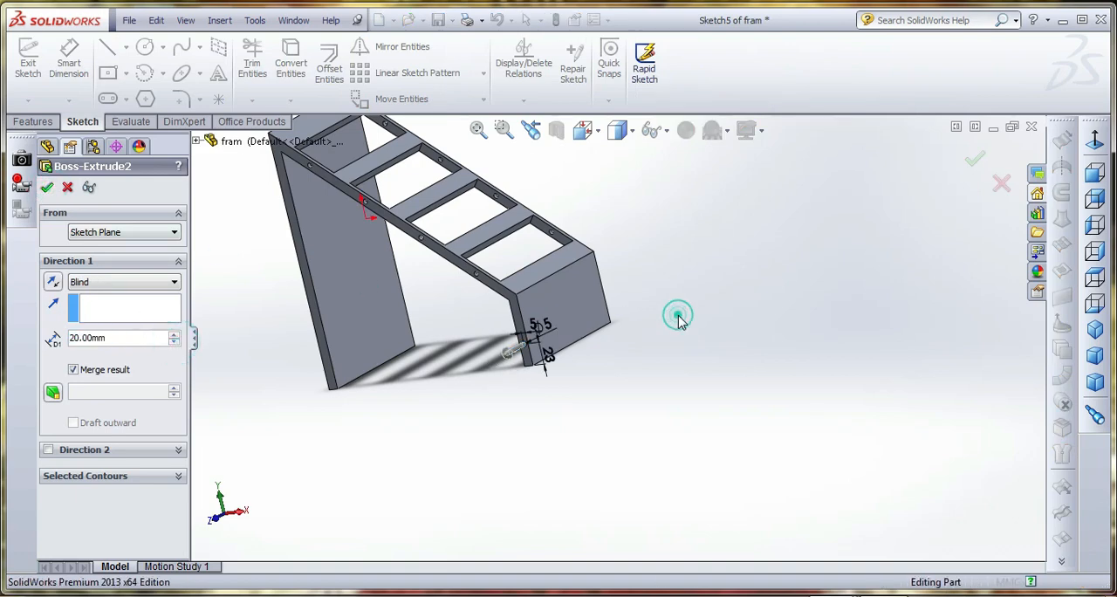
left_click(439, 20)
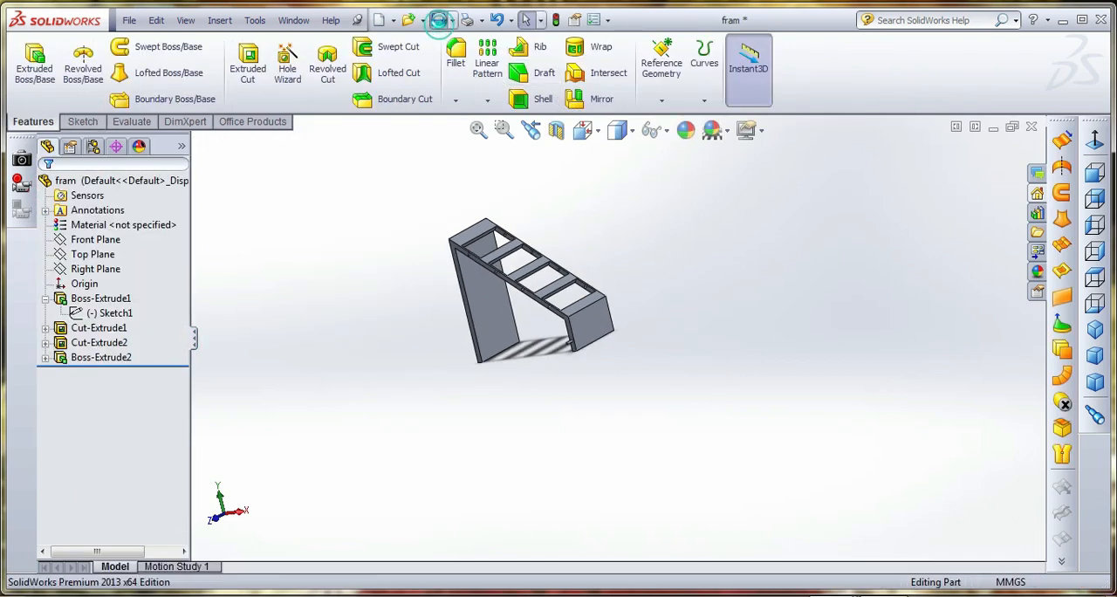
Switch to the open document Part2 and start a sketch on the Front Plane
left_click(294, 20)
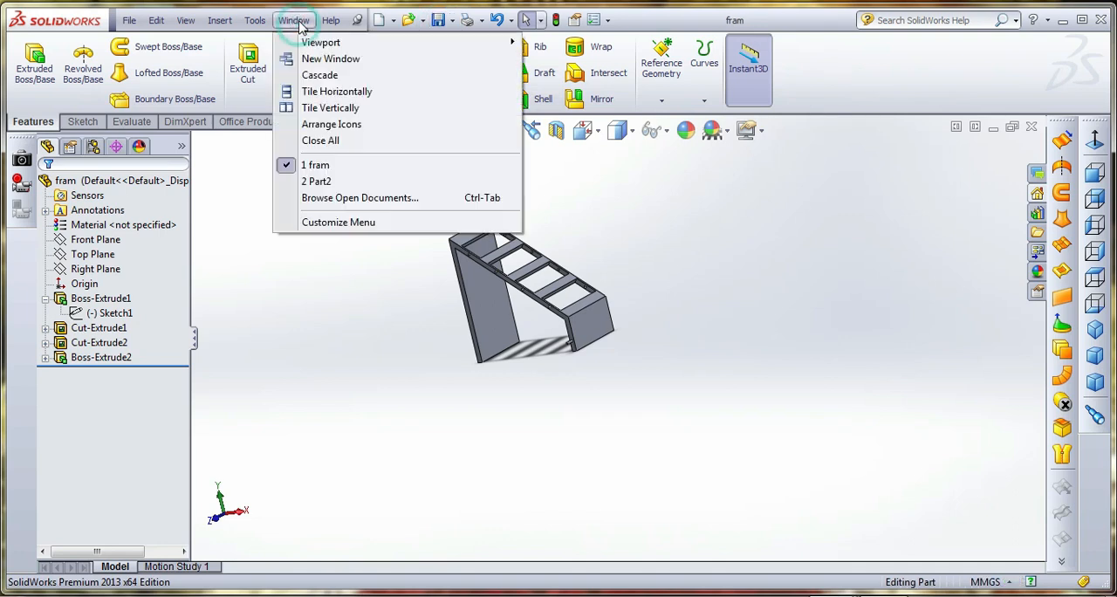
left_click(319, 181)
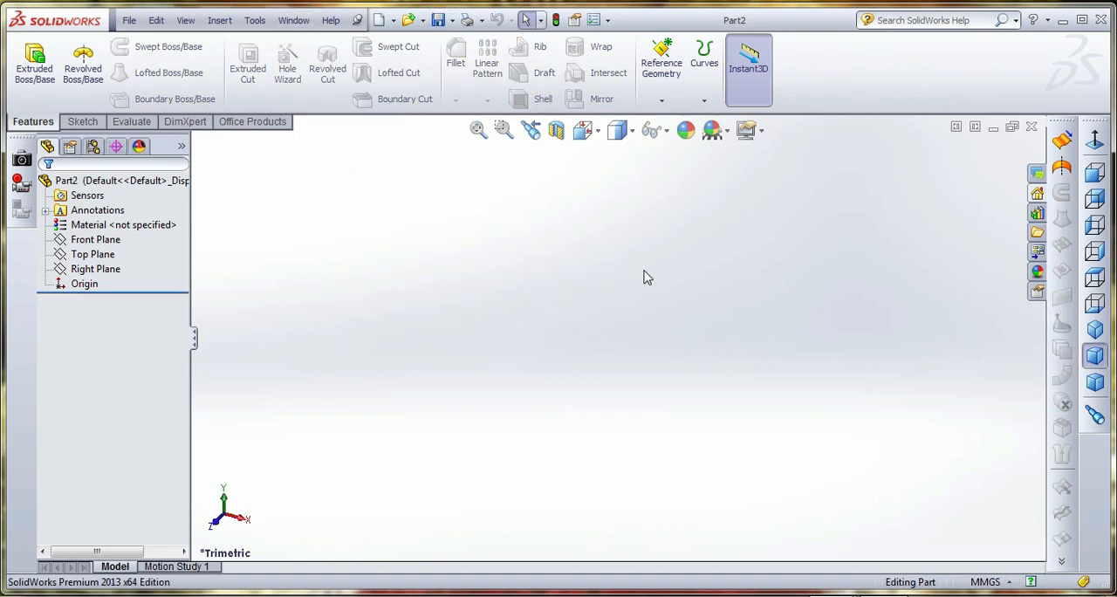
left_click(85, 122)
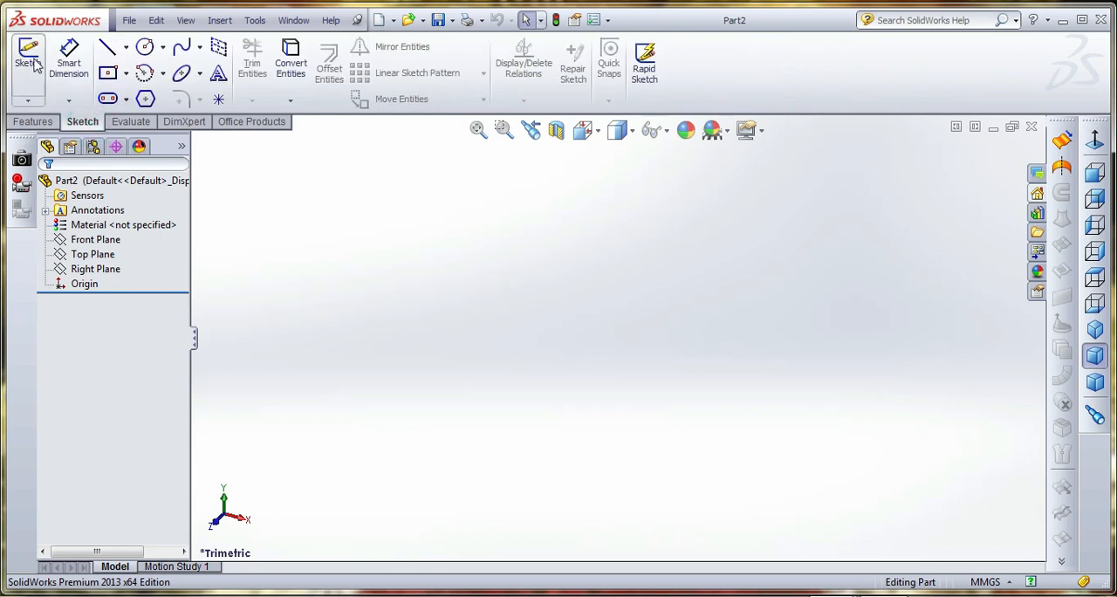
left_click(28, 55)
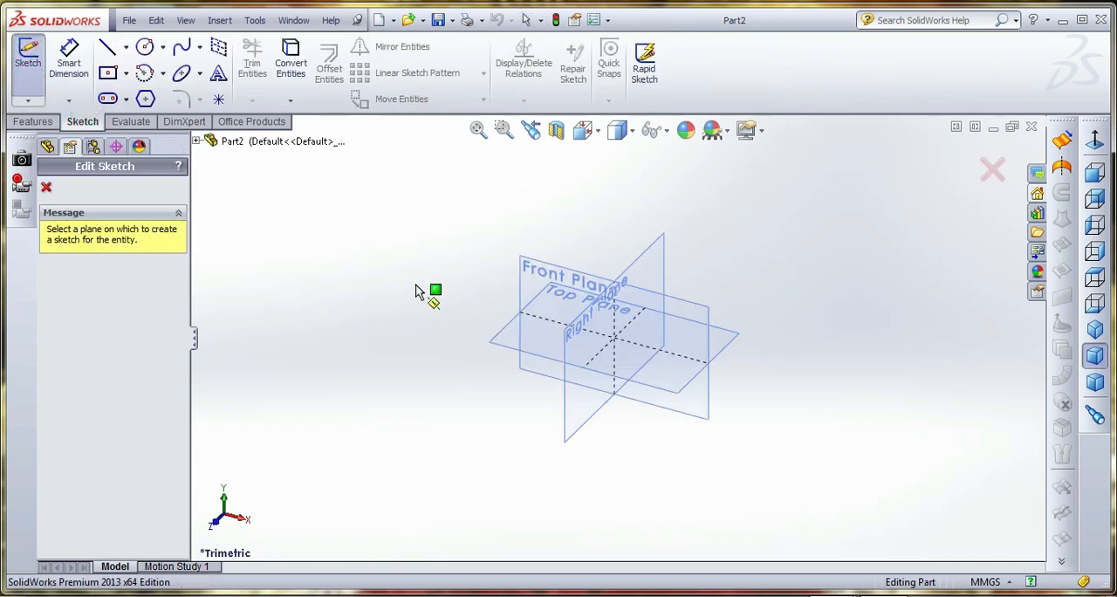
left_click(530, 270)
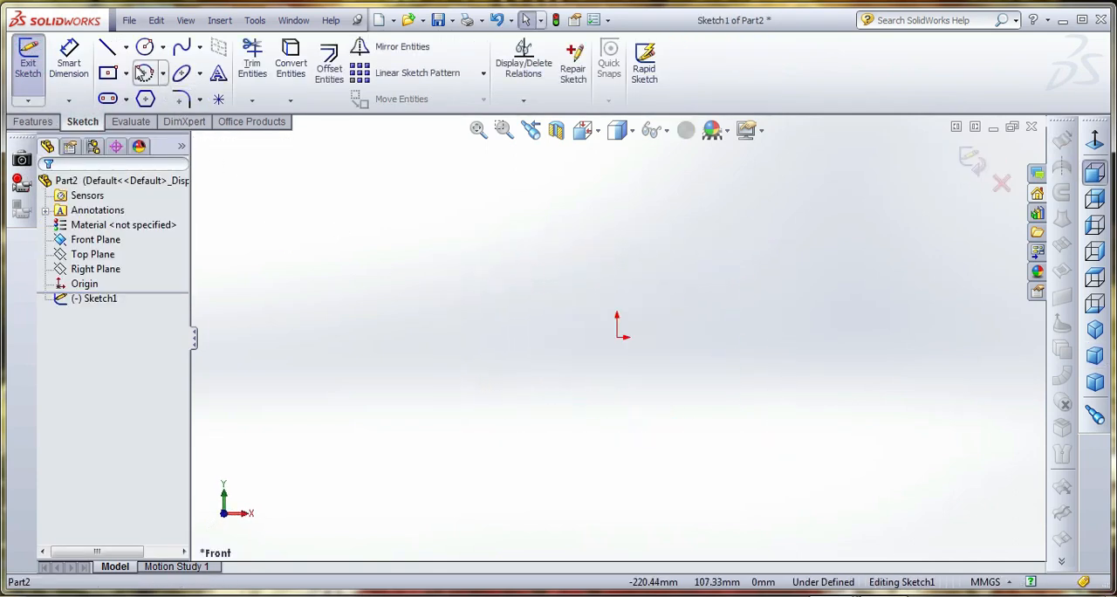
Draw a vertical and a horizontal centerline that cross at the origin
left_click(126, 48)
left_click(144, 82)
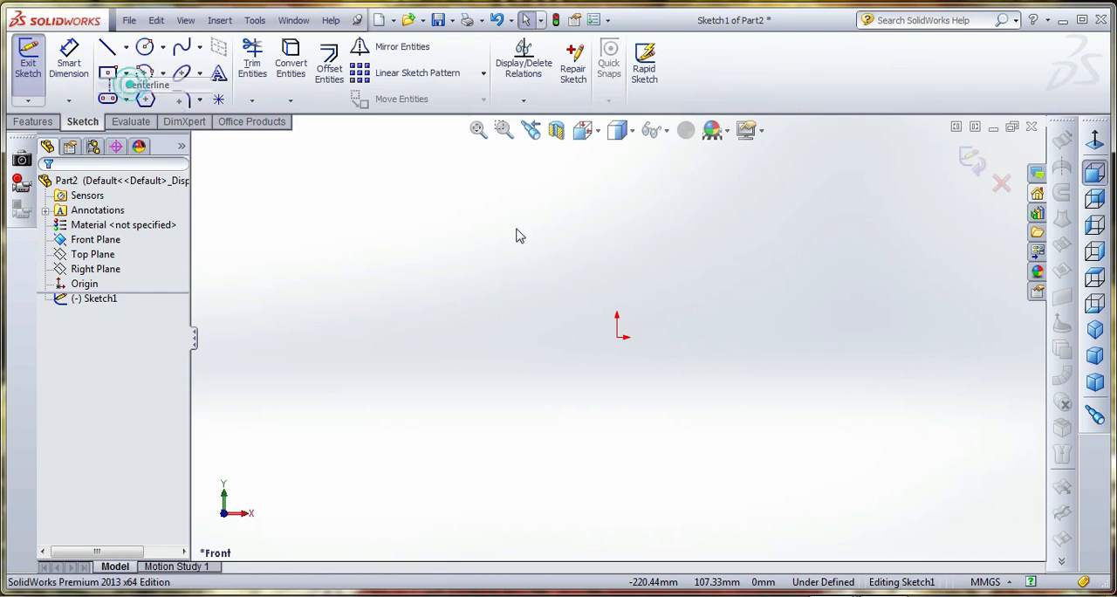
left_click(618, 175)
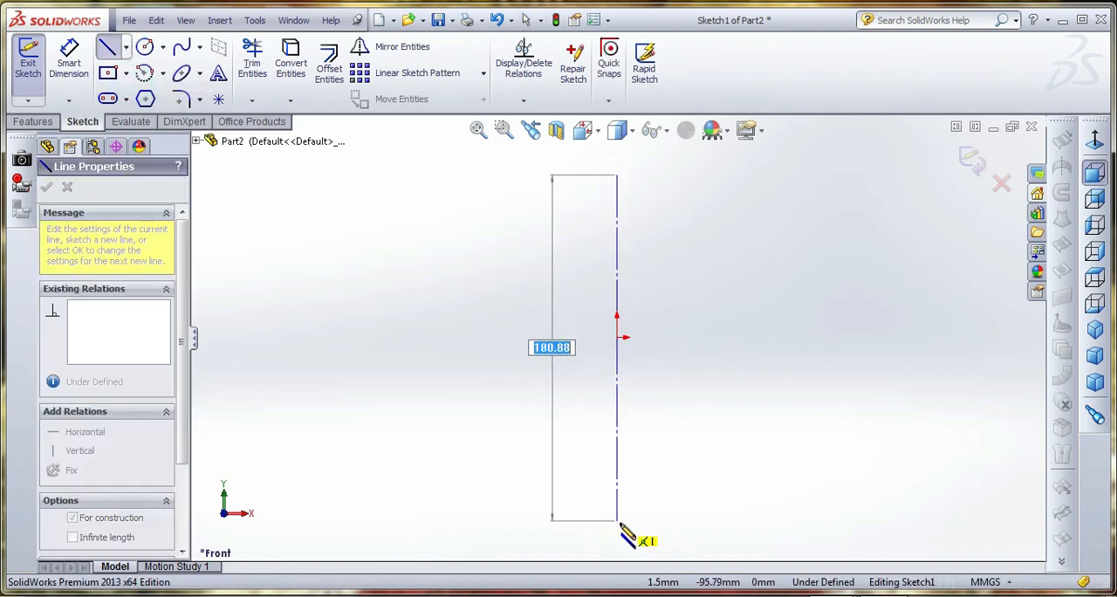
left_click(617, 543)
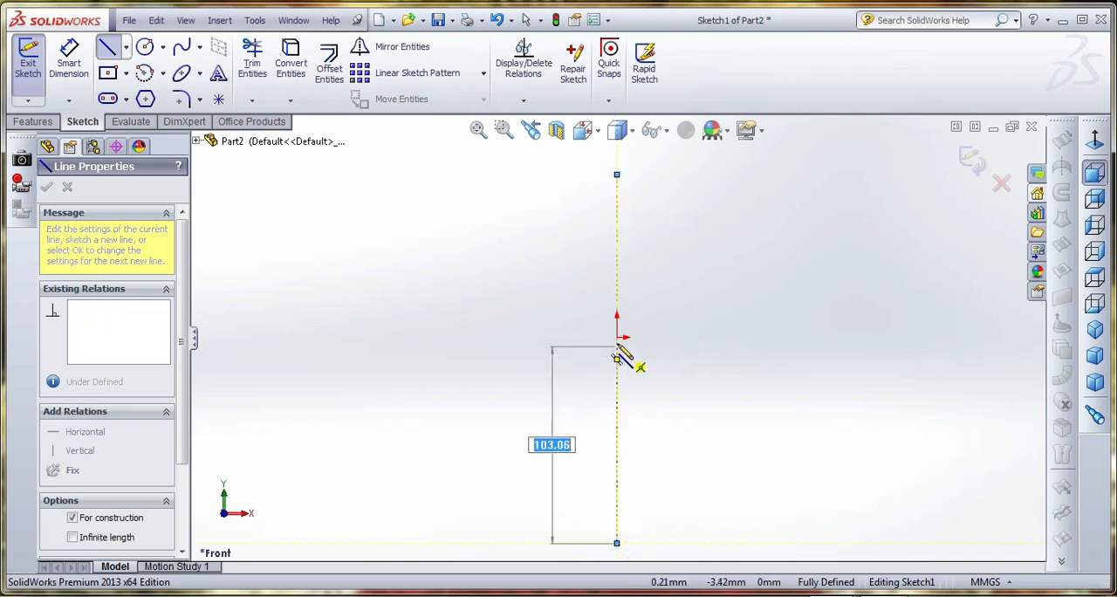
left_click(616, 337)
left_click(346, 337)
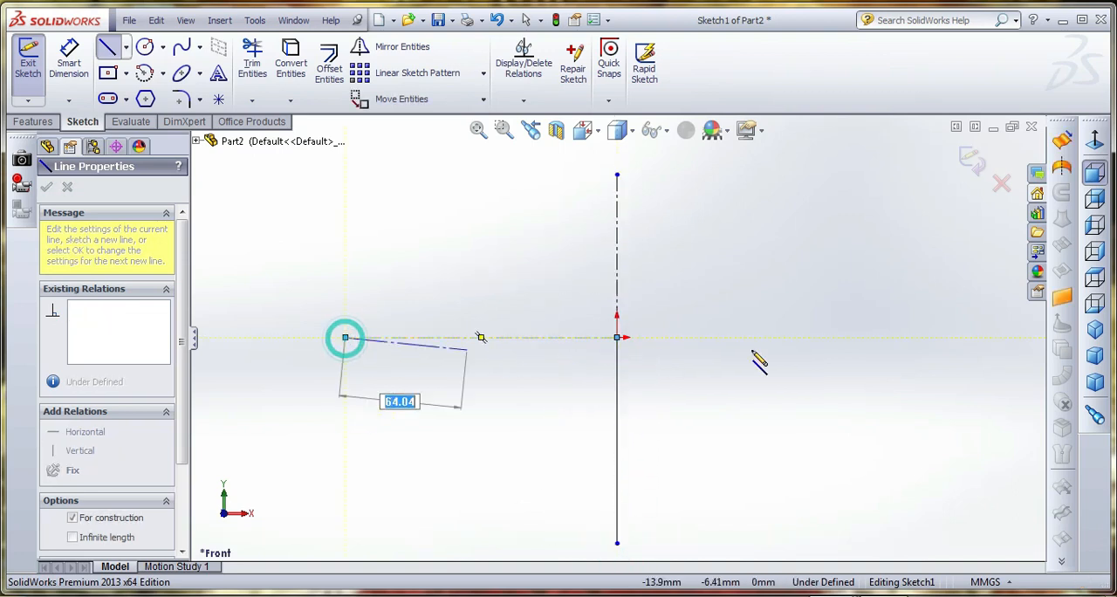
left_click(820, 337)
right_click(821, 214)
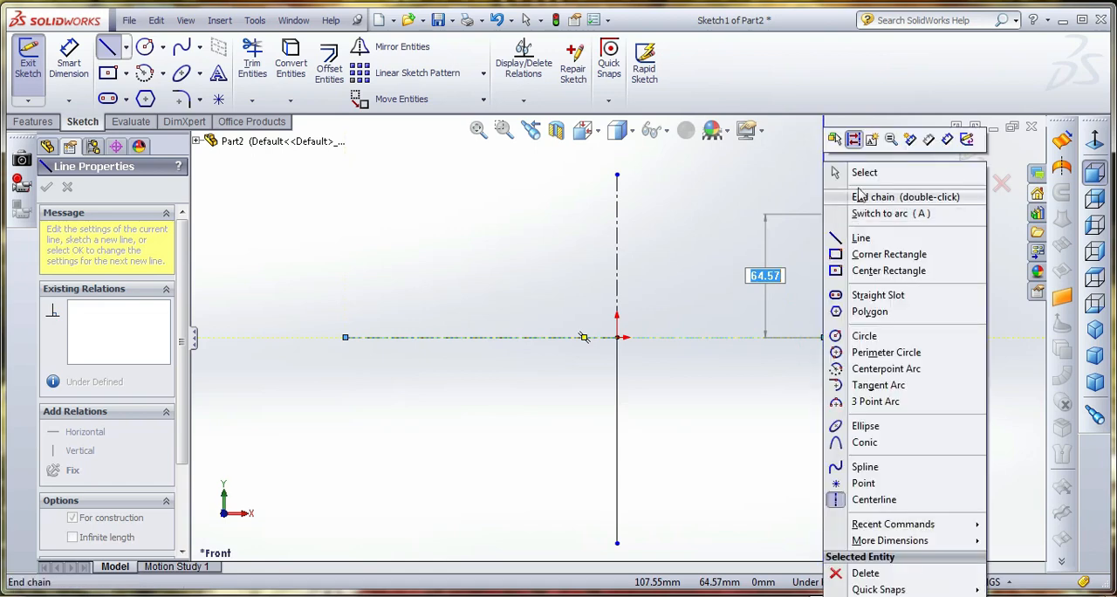
left_click(860, 172)
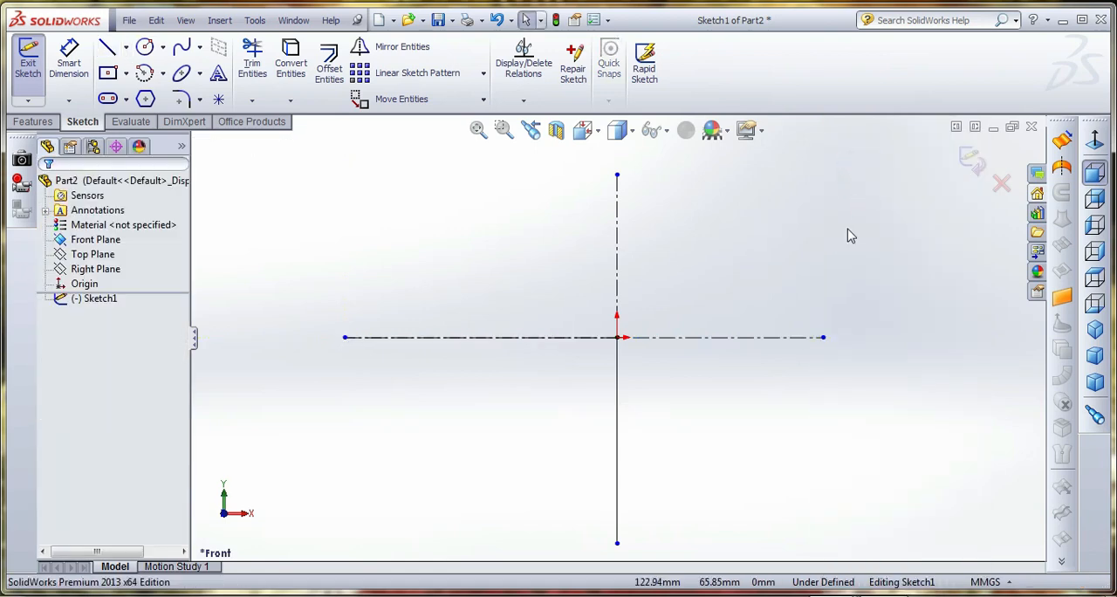
Sketch a center rectangle about 187 mm wide and 45 mm high, centered on the origin
left_click(117, 77)
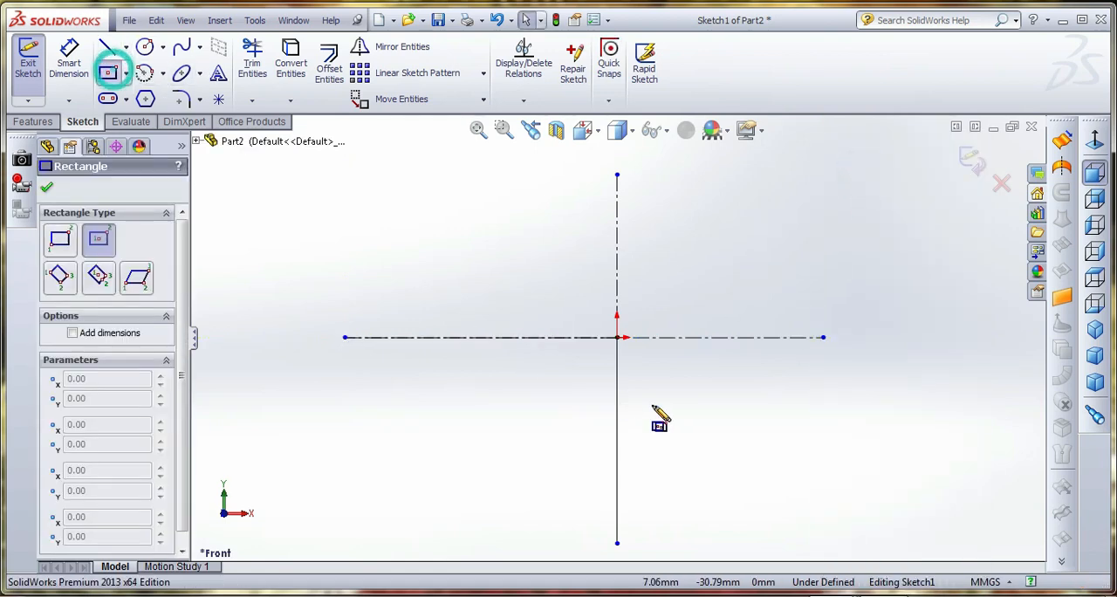
left_click(617, 337)
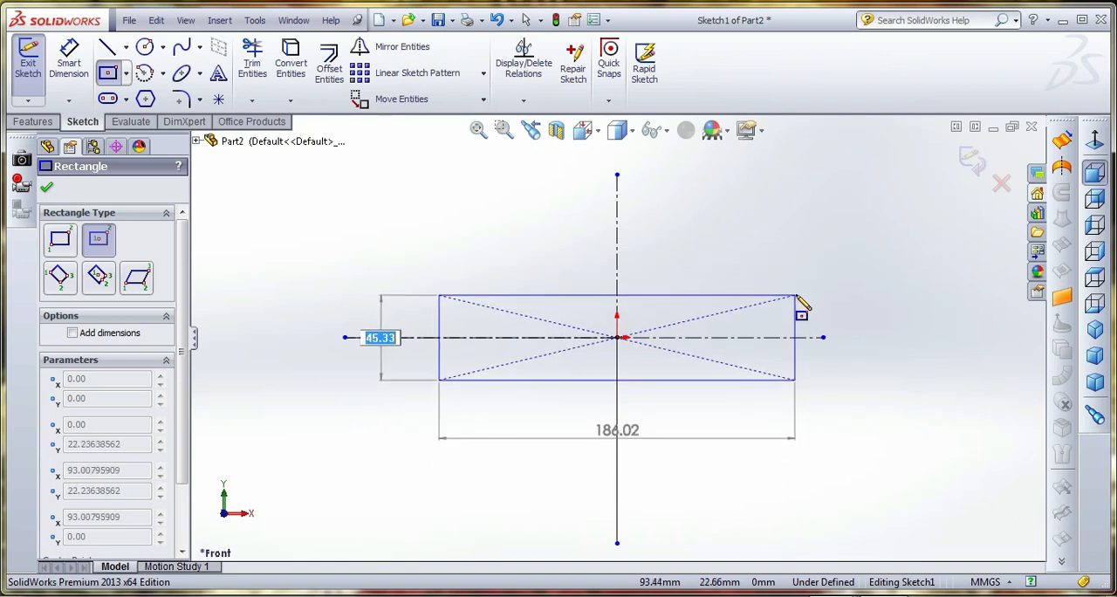
left_click(795, 294)
Dimension the rectangle's height to 50 mm
left_click(80, 74)
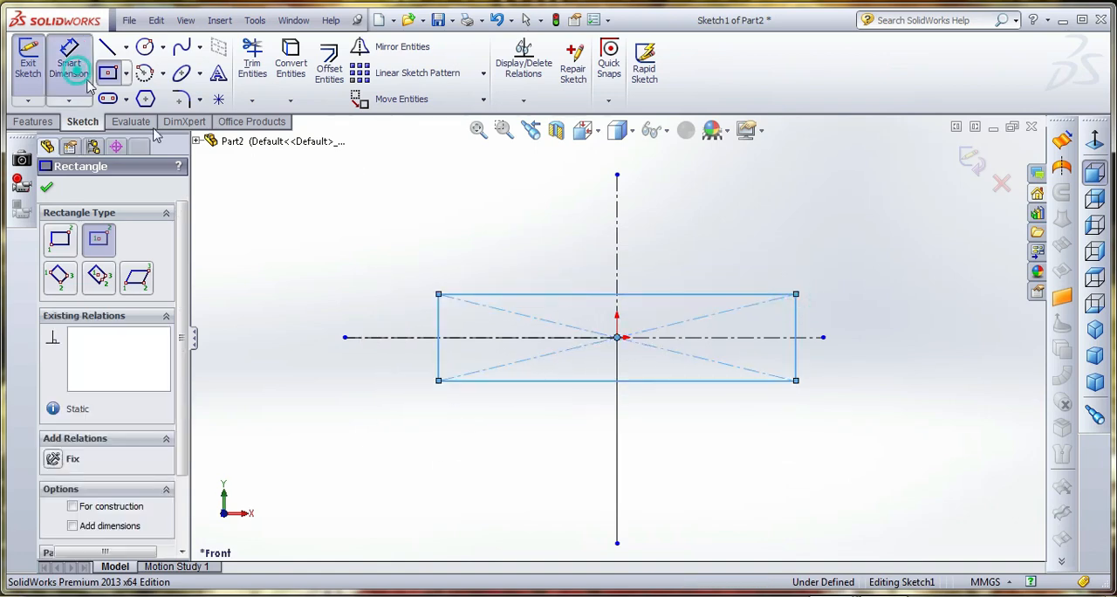
left_click(440, 330)
left_click(373, 306)
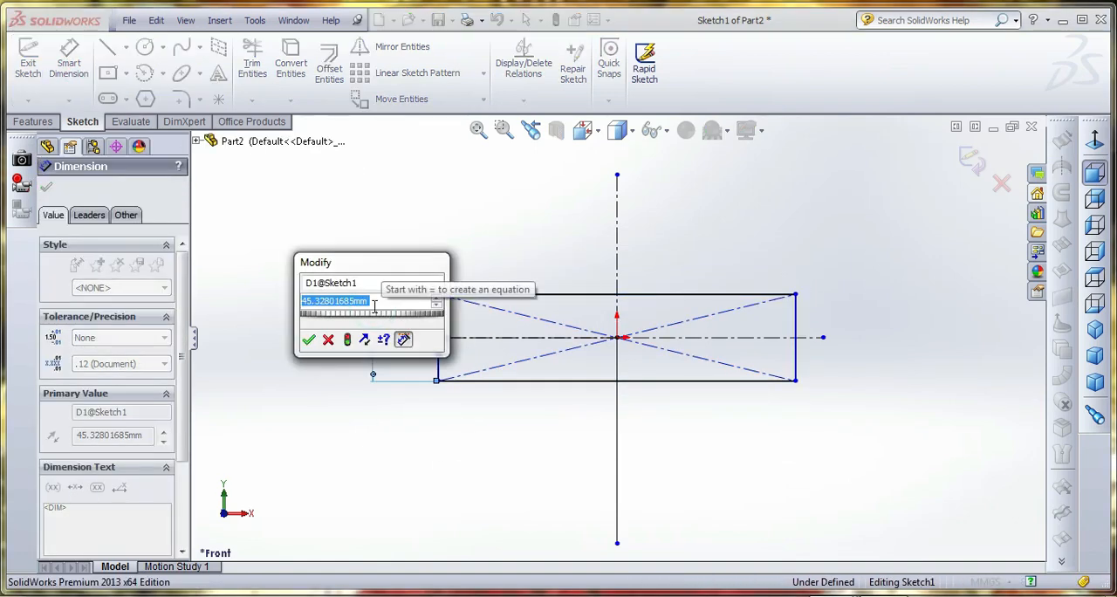
type("50")
key("Return")
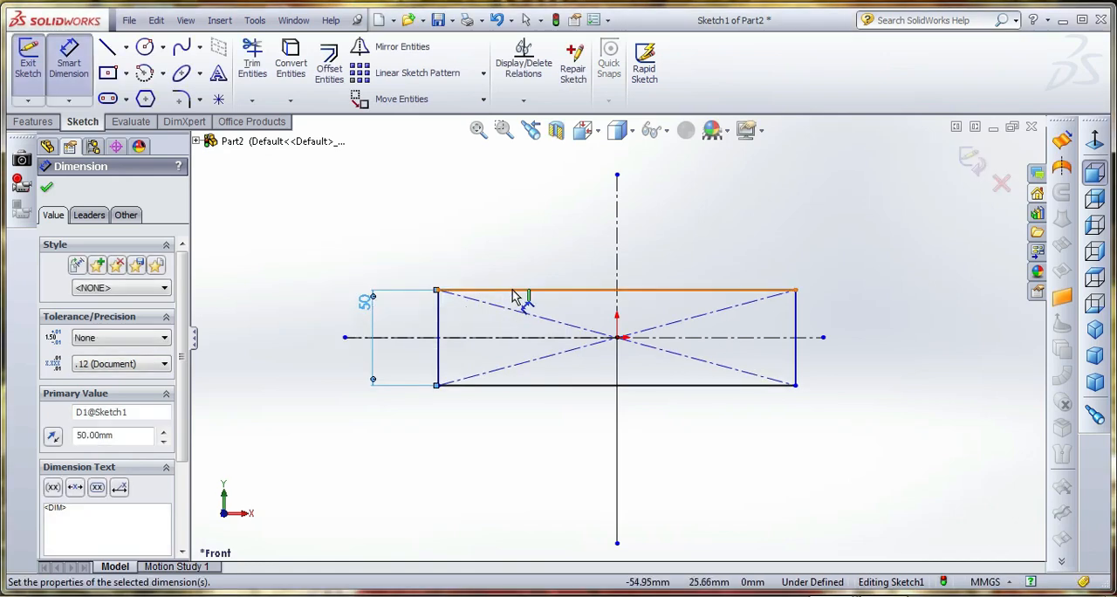
Dimension the rectangle's width to 150 mm and finish the sketch
left_click(513, 291)
left_click(524, 236)
type("1")
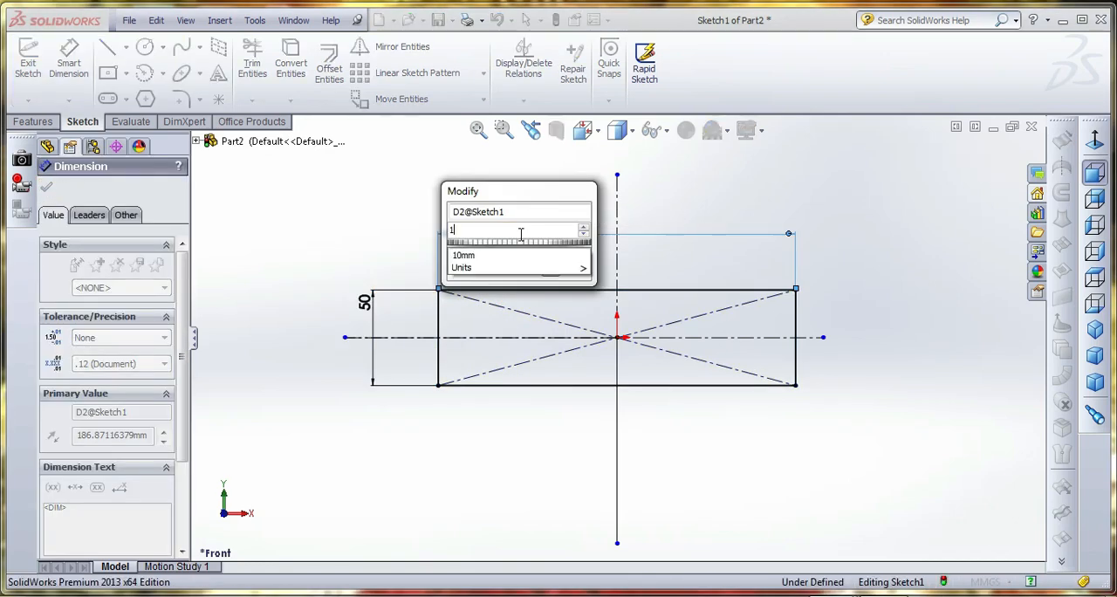
type("50")
key("Return")
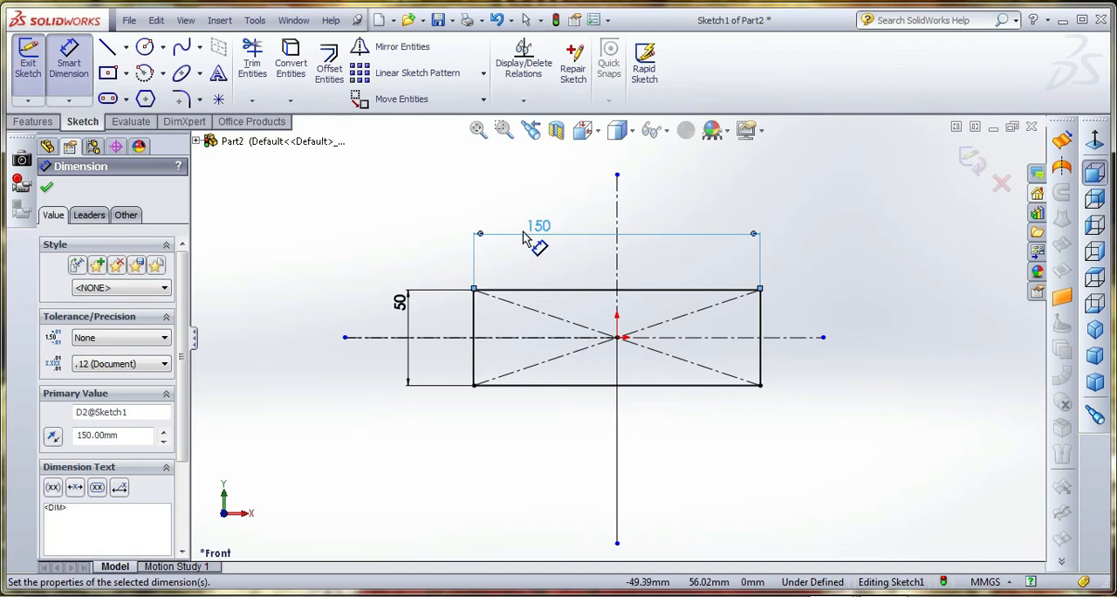
left_click(980, 166)
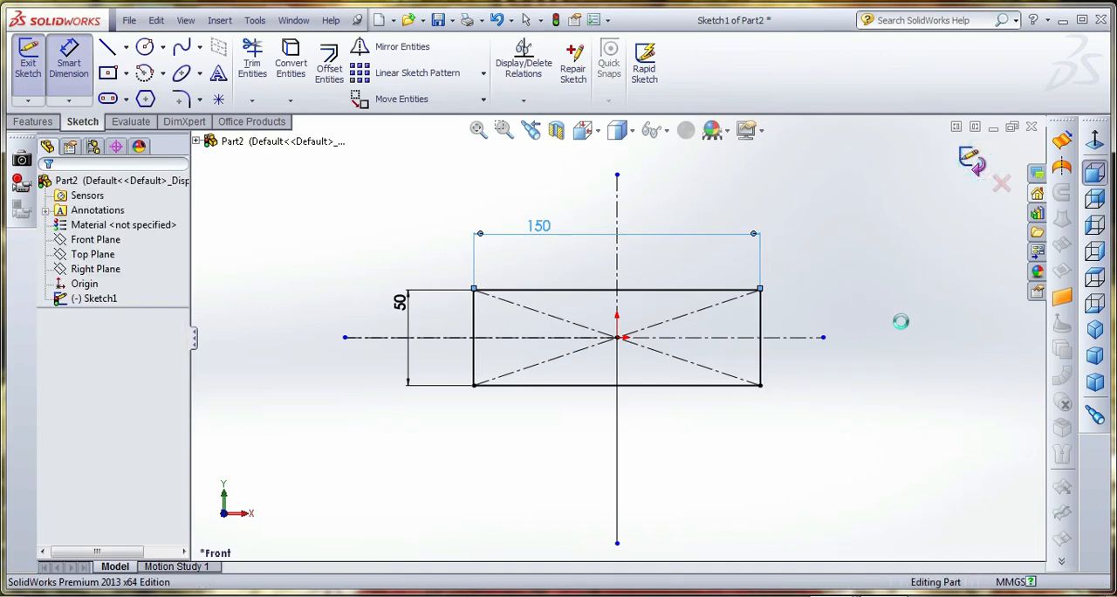
Extrude the rectangle as a blind boss 10 mm deep
left_click(34, 124)
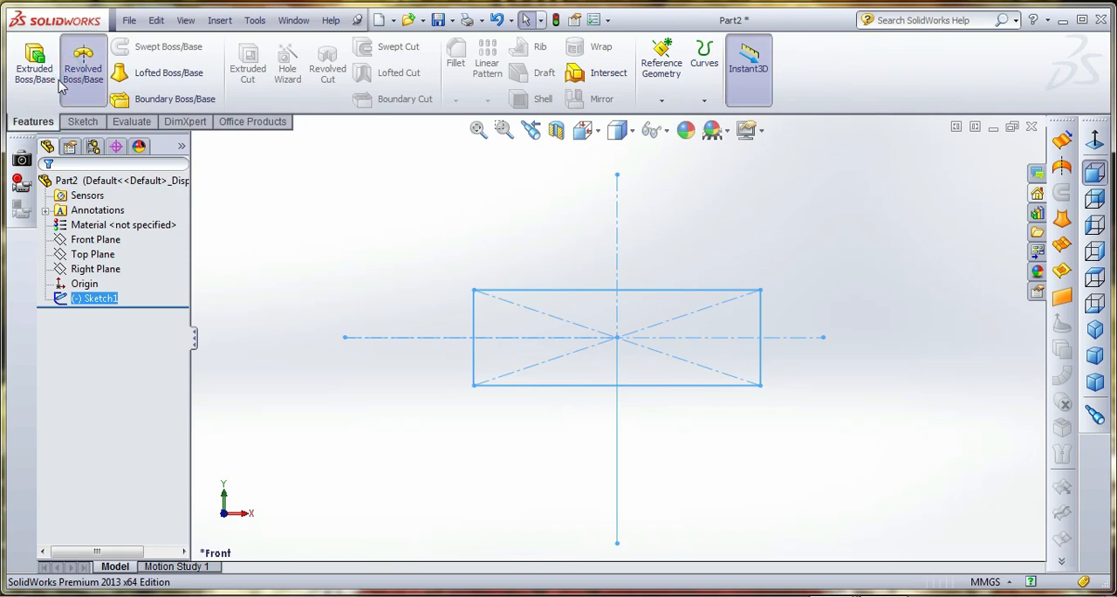
left_click(63, 82)
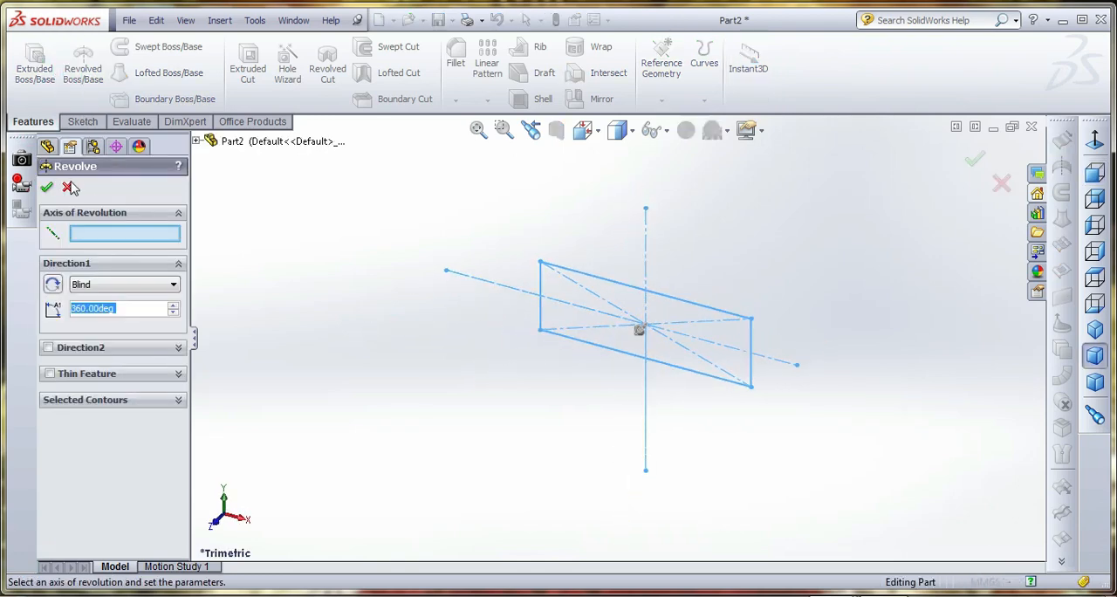
left_click(68, 187)
left_click(35, 70)
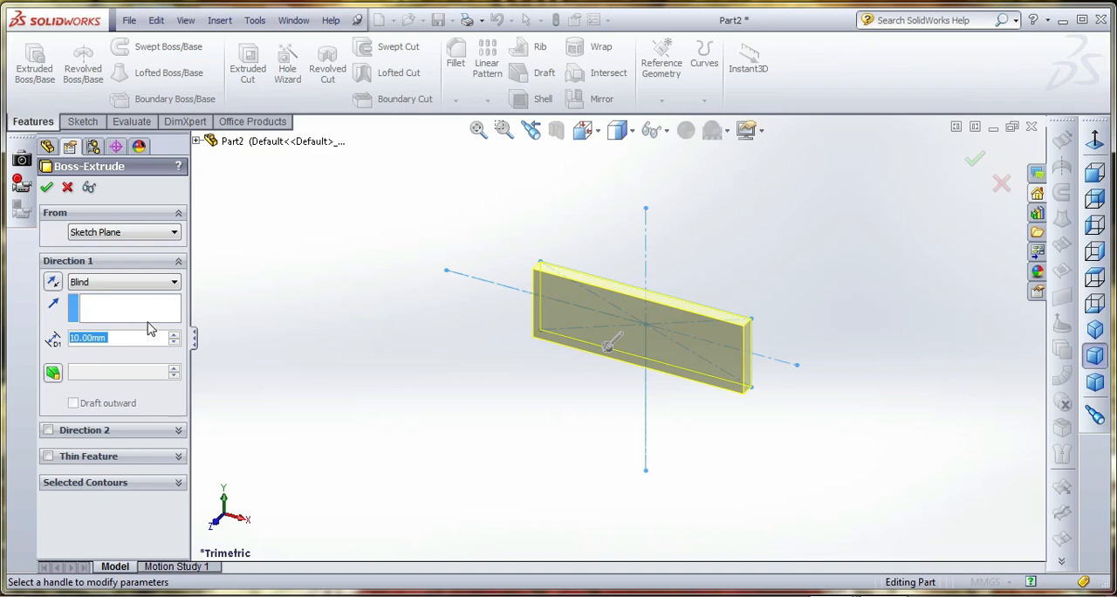
left_click(46, 187)
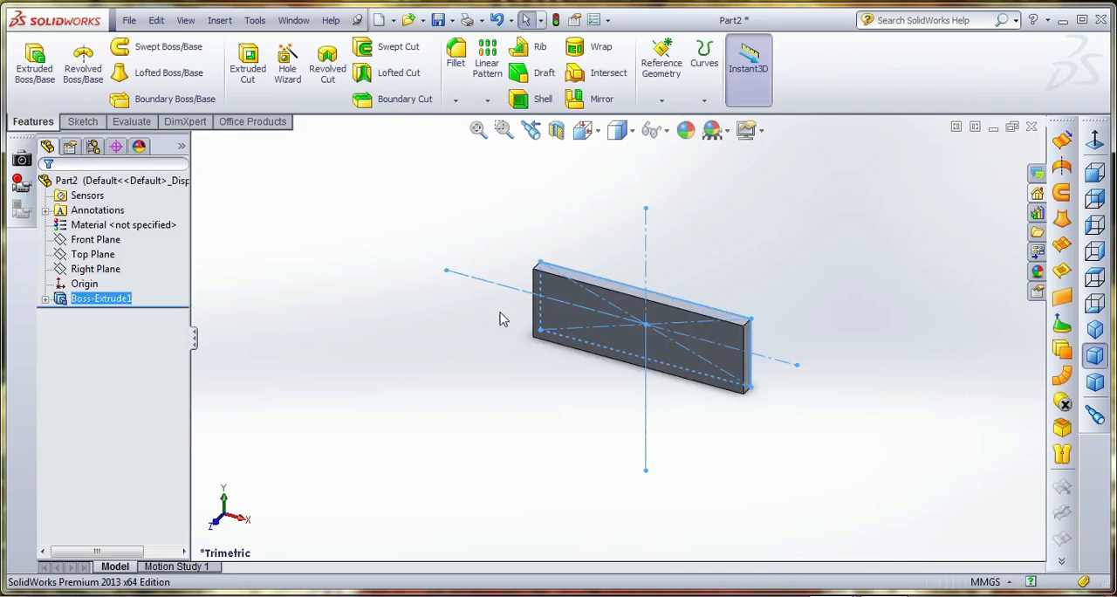
Start a sketch on the plate's narrow end face and draw a circle about 4.8 mm in diameter, level with the origin
scroll(752, 343, "down", 5)
left_click(773, 318)
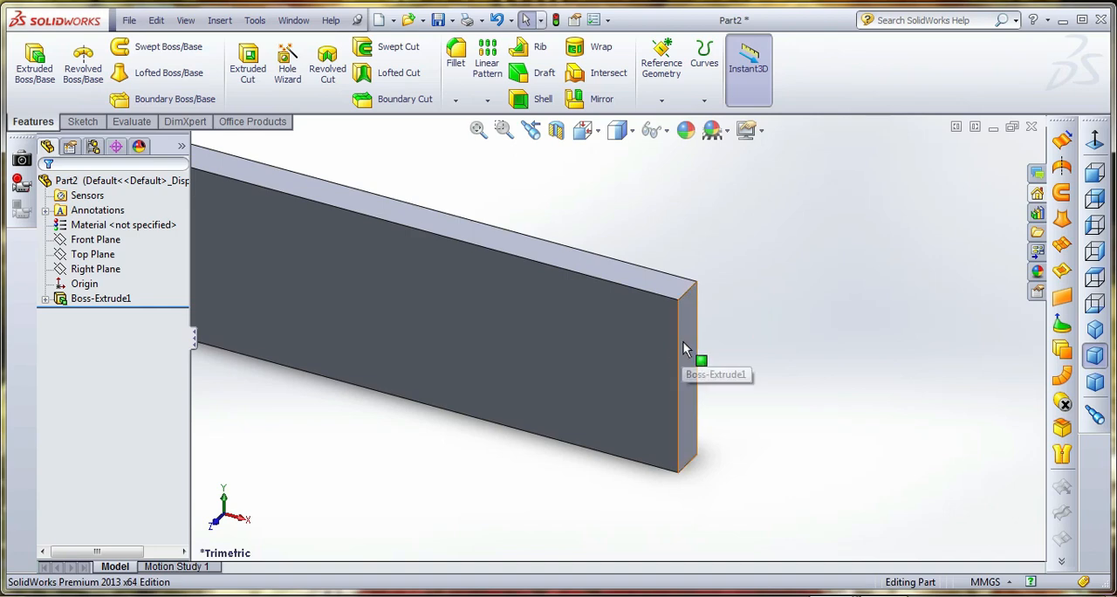
left_click(684, 340)
left_click(83, 122)
left_click(28, 63)
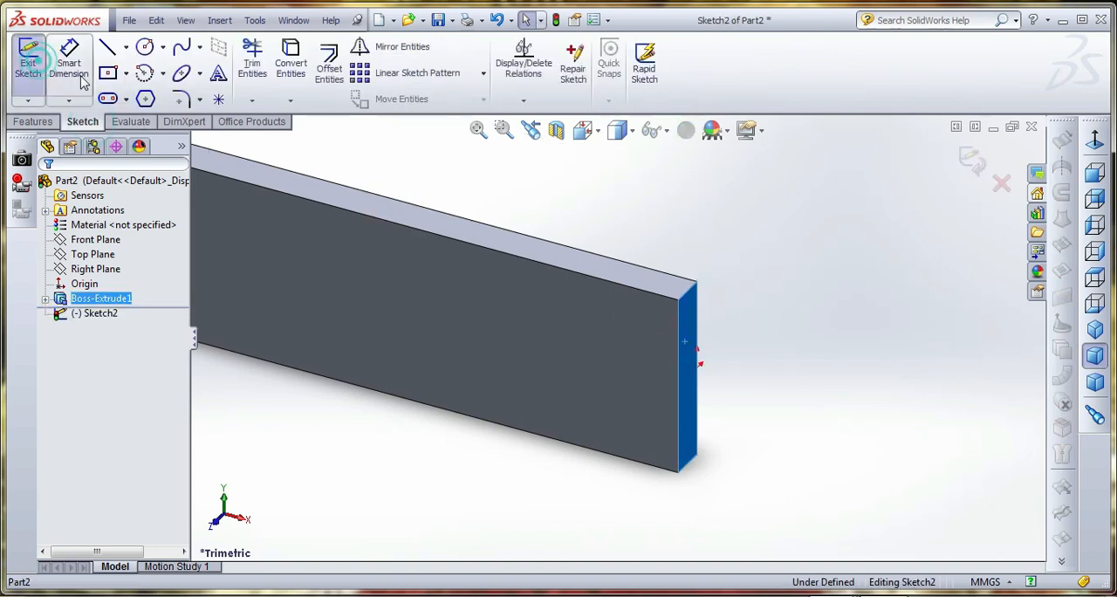
left_click(585, 131)
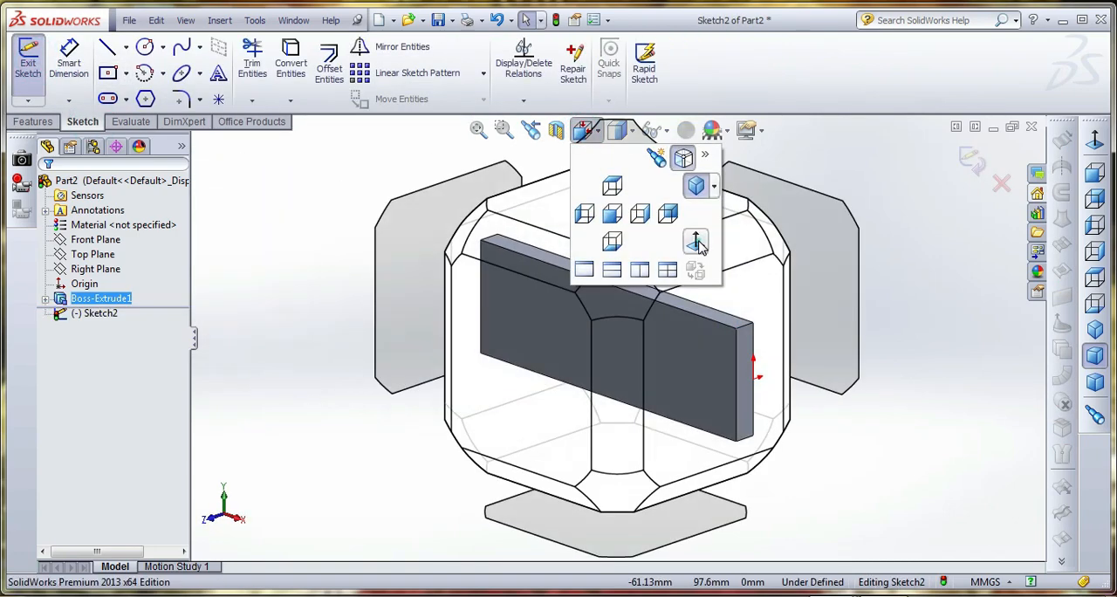
left_click(698, 244)
left_click(145, 46)
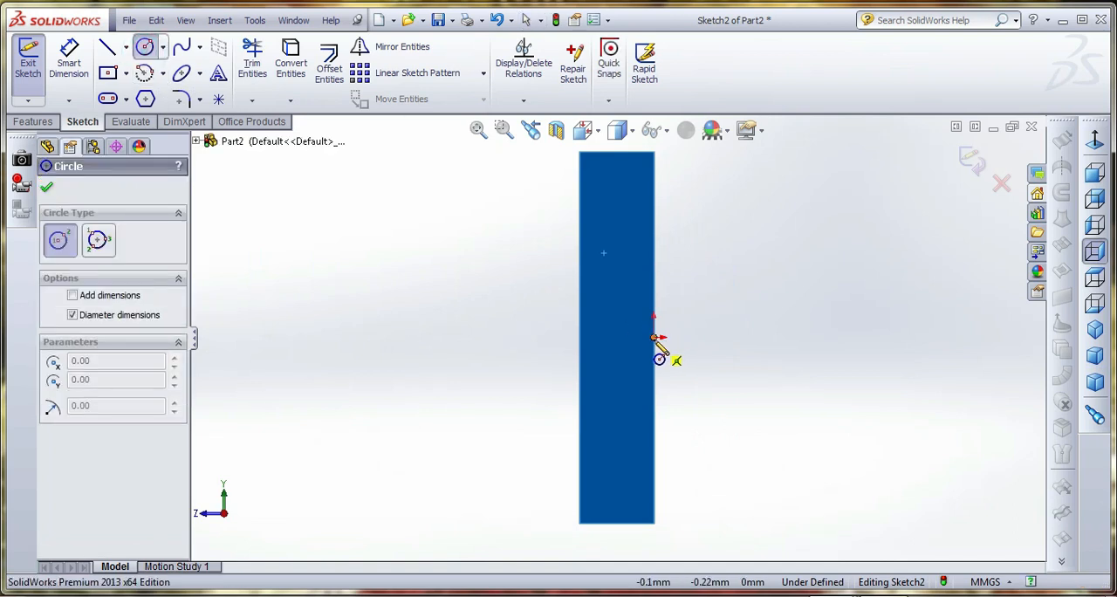
left_click(634, 366)
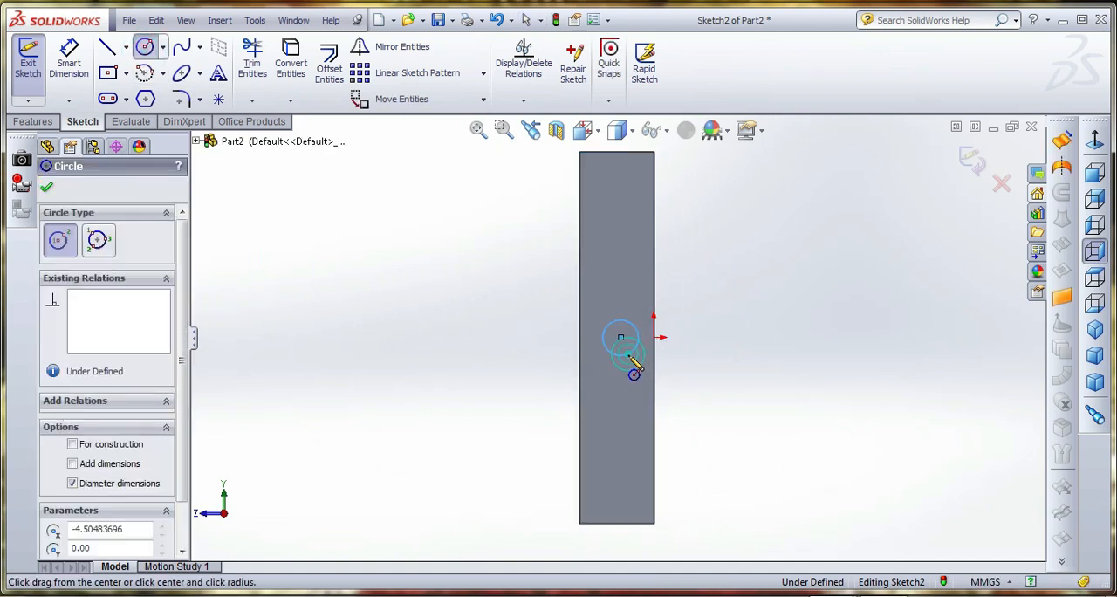
Dimension the circle's center 25 mm below the end face's upper edge
left_click(69, 63)
left_click(620, 338)
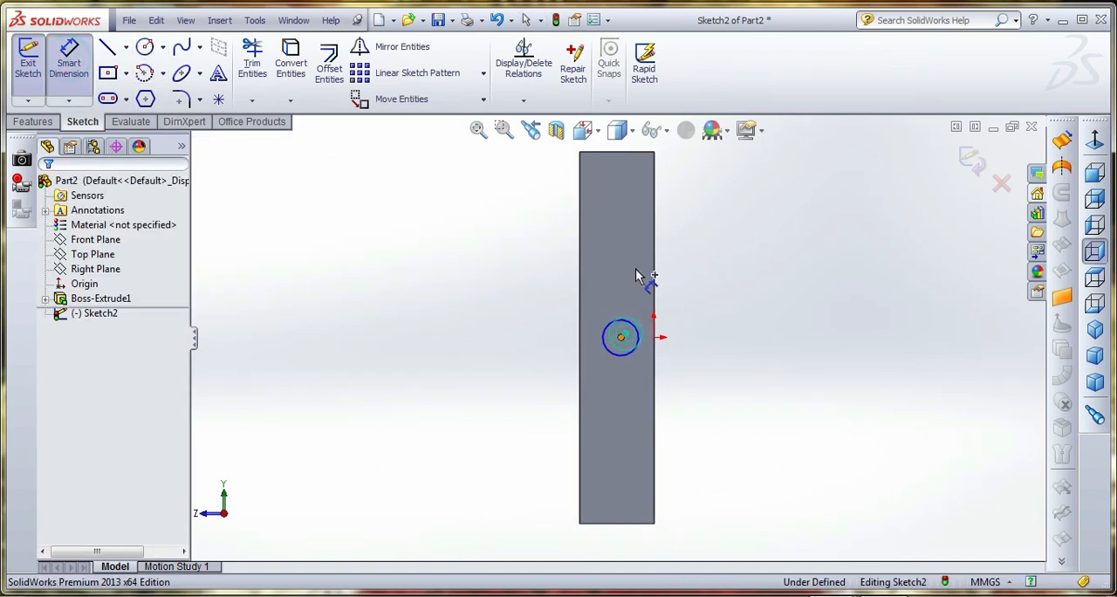
left_click(624, 153)
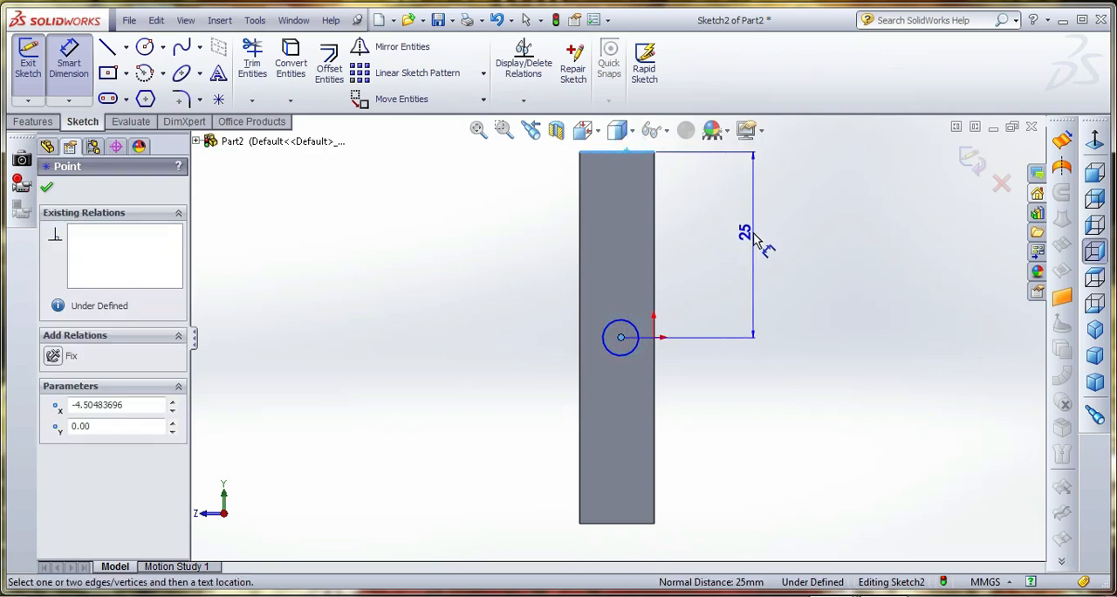
left_click(750, 232)
type("12")
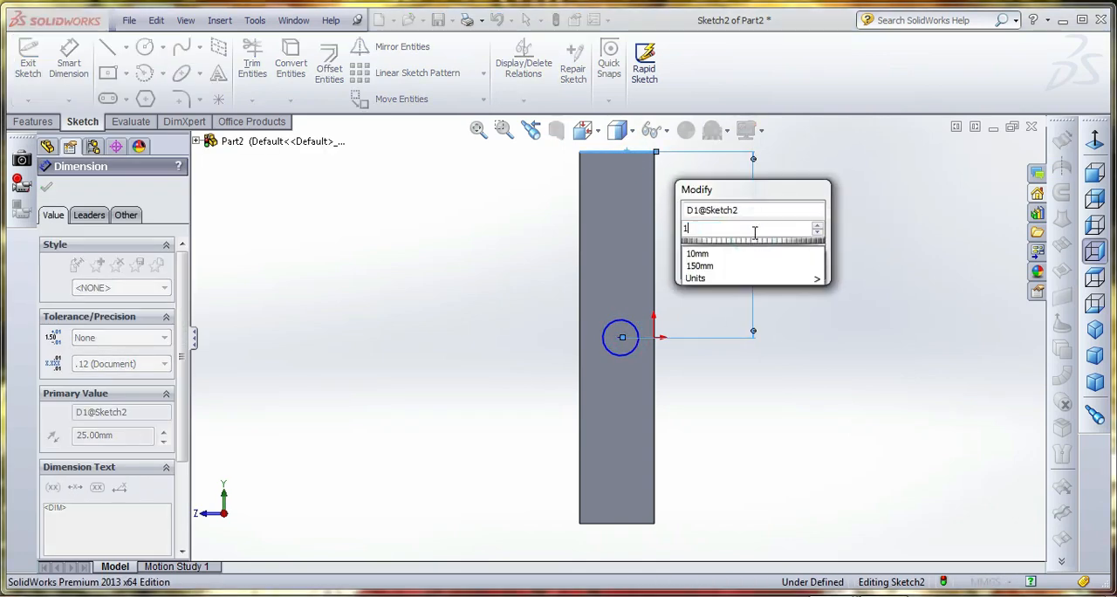
key("BackSpace")
key("BackSpace")
type("25")
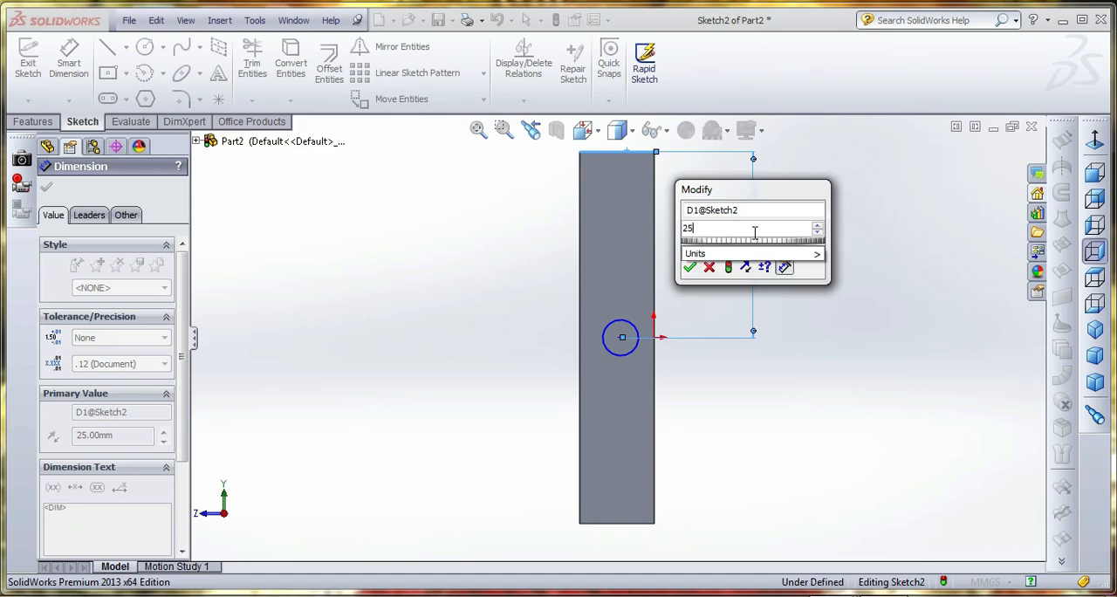
key("Return")
Set the circle's diameter to 5 mm
left_click(639, 334)
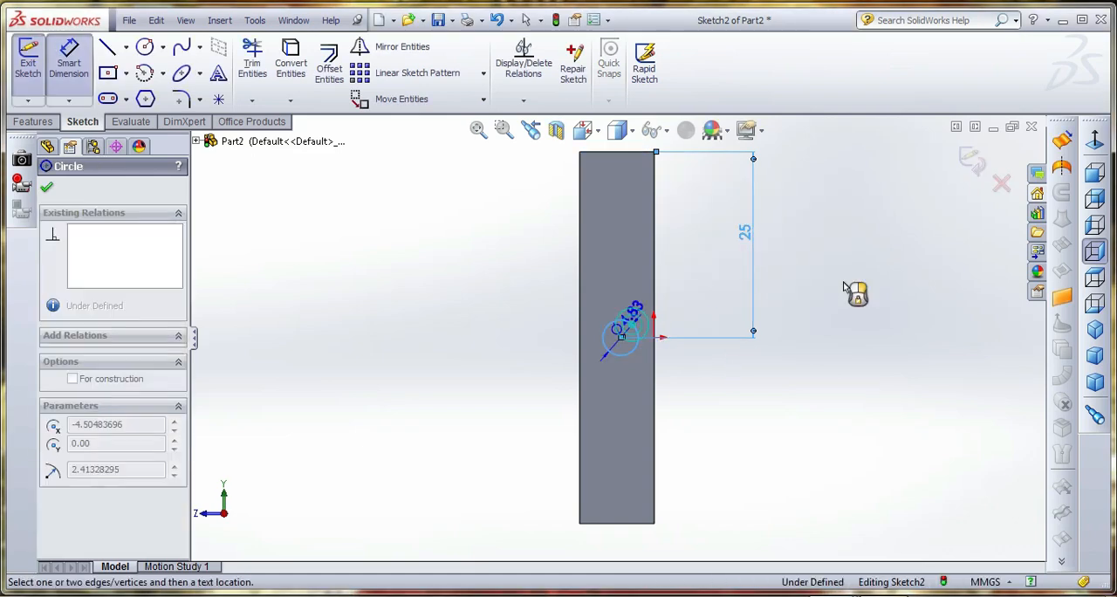
left_click(967, 266)
type("5")
key("Return")
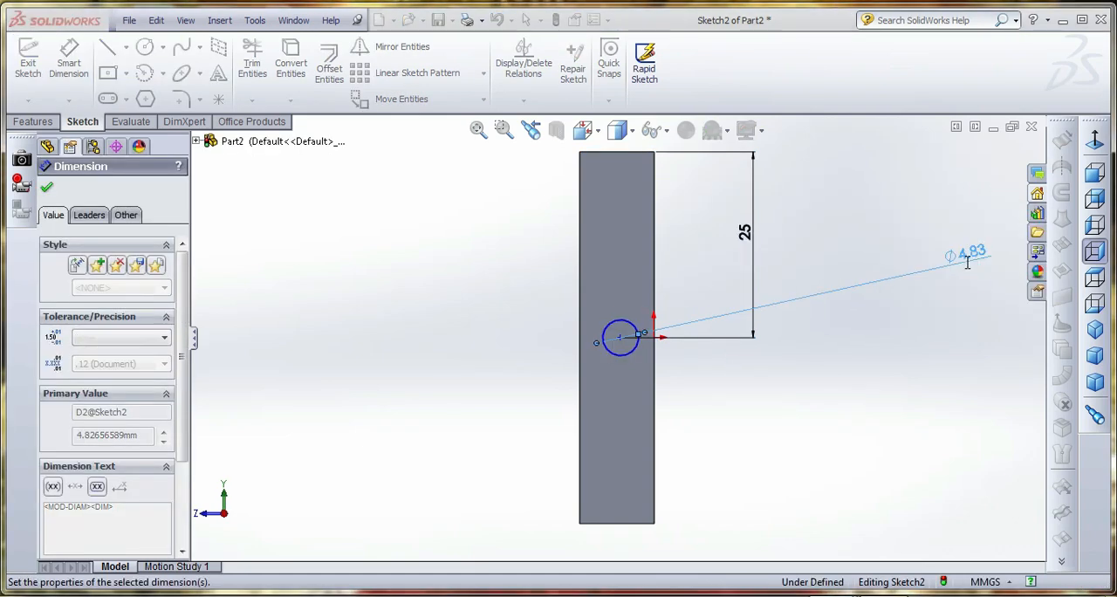
Dimension the circle's center 5 mm from the end face's long edge opposite the origin
left_click(620, 337)
left_click(579, 330)
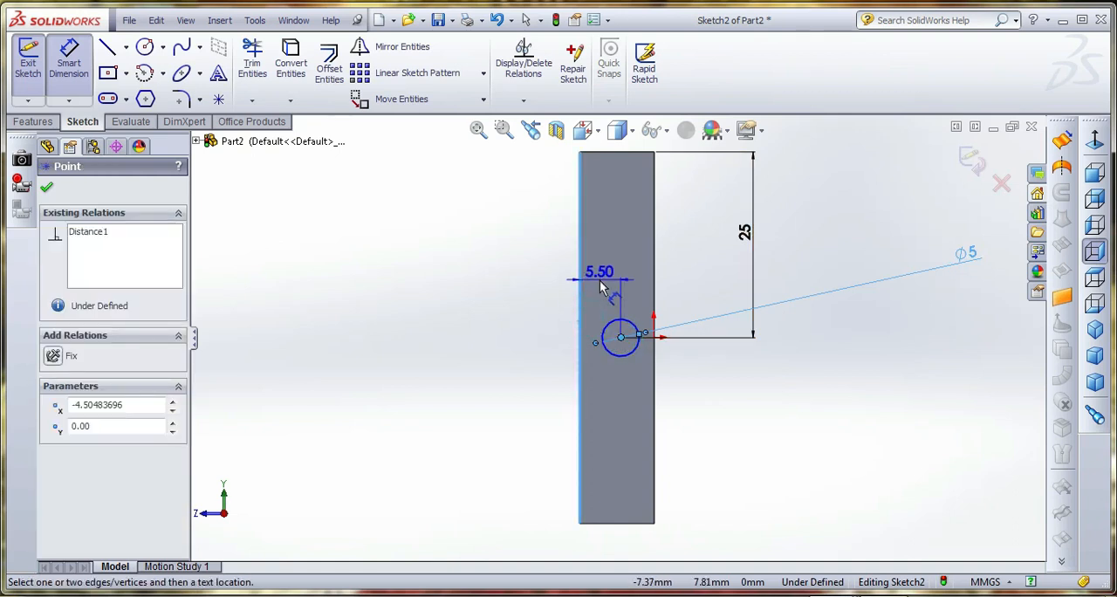
left_click(601, 288)
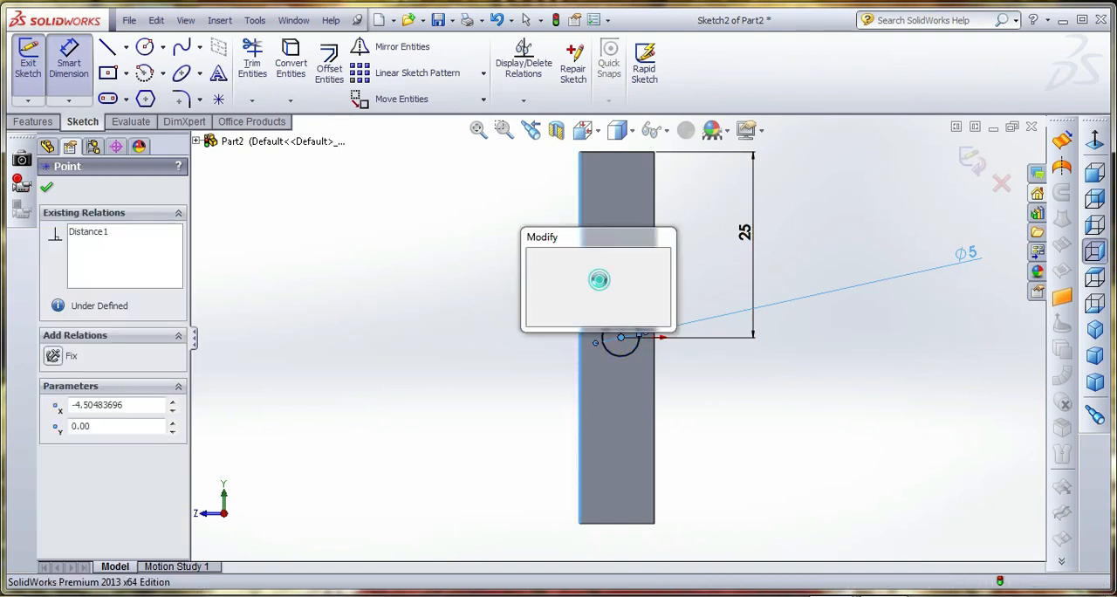
type("5")
key("Return")
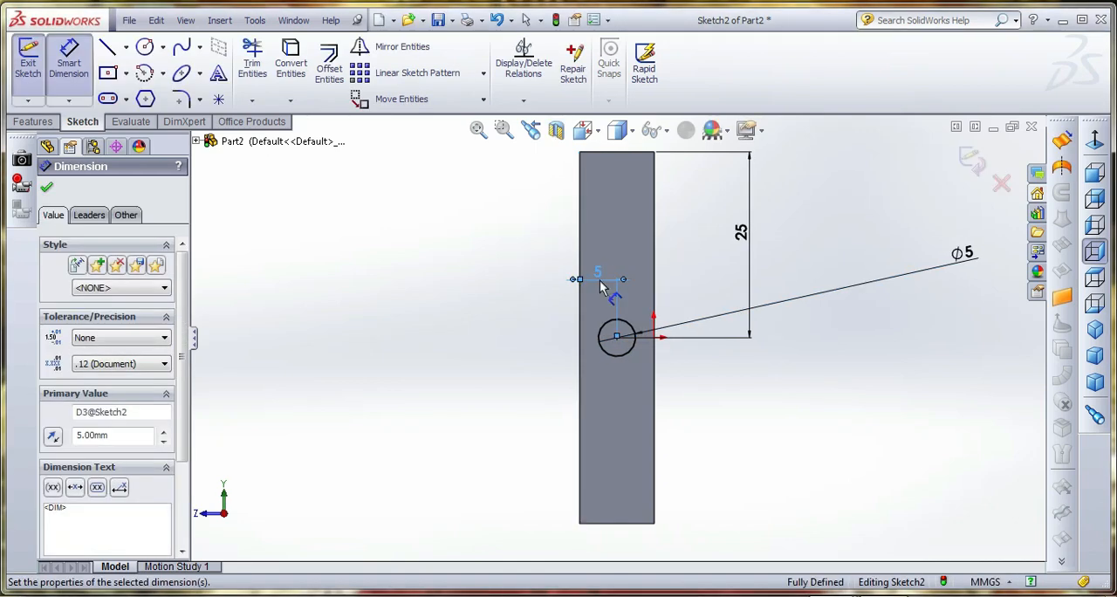
left_click(381, 212)
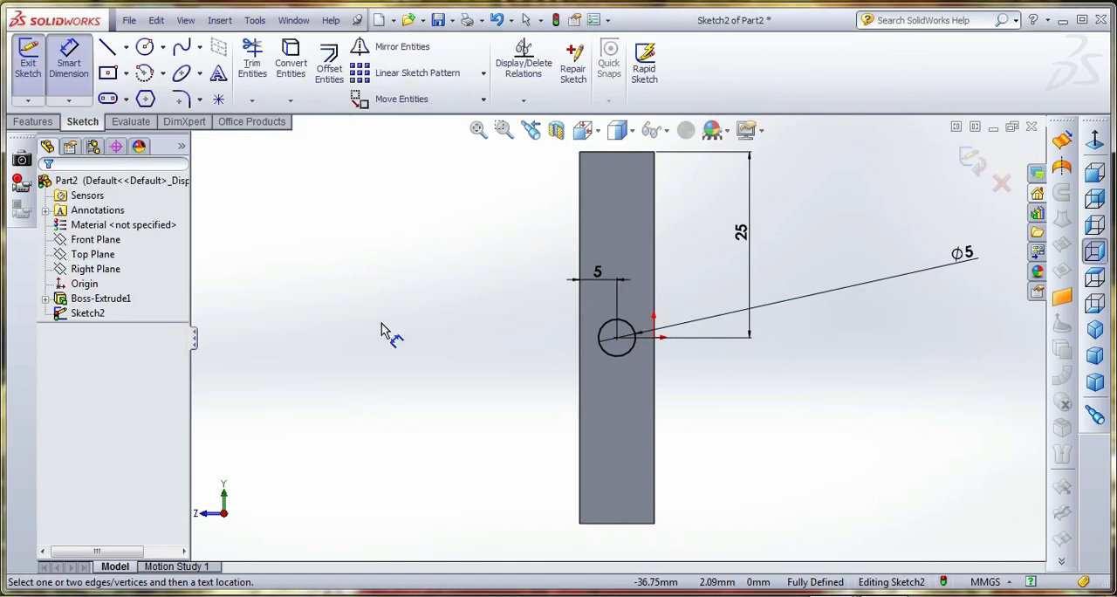
Extrude the circle as a blind boss 5 mm deep, merged with the plate
left_click(32, 121)
left_click(35, 68)
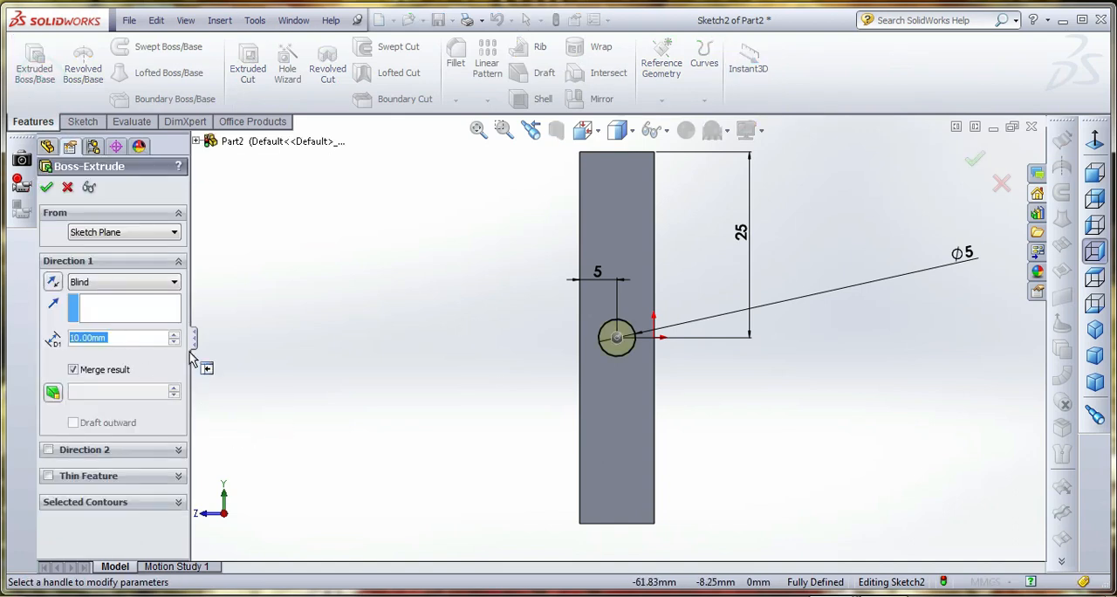
type("5")
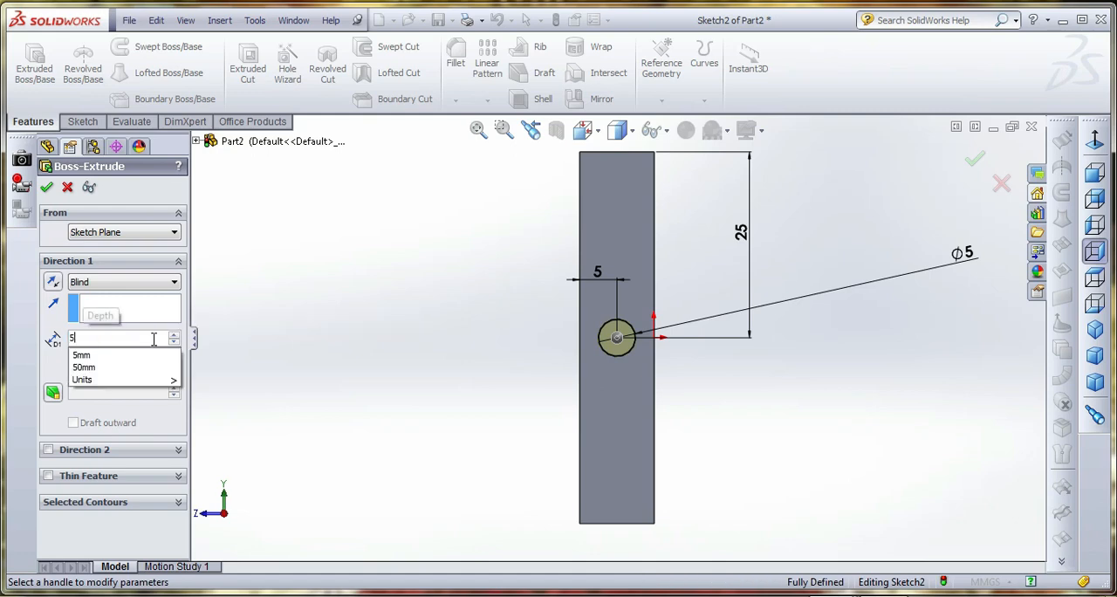
key("Return")
left_click(46, 186)
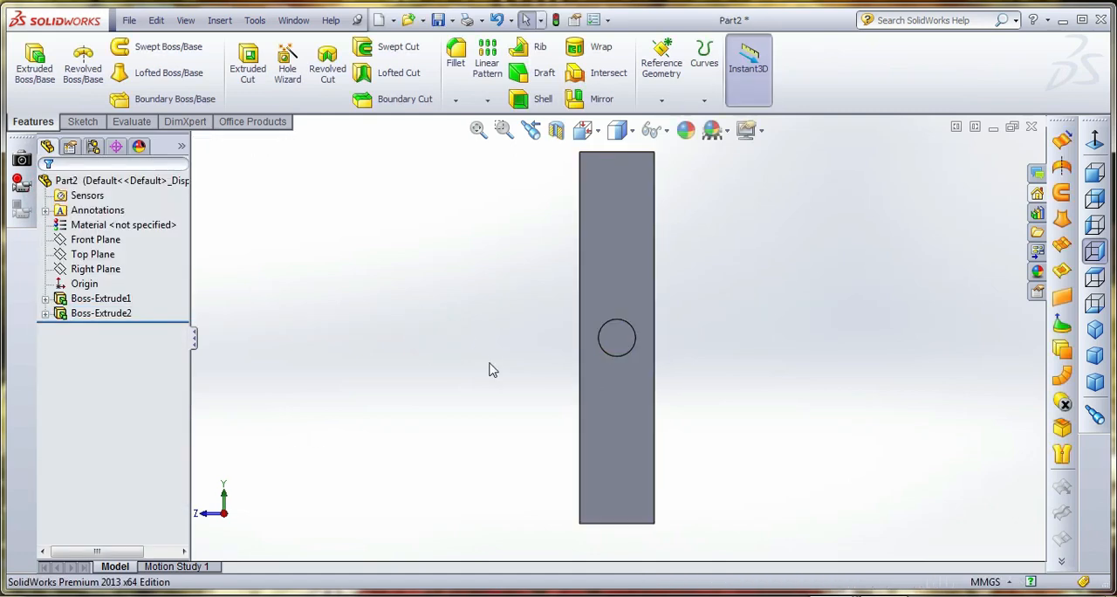
Mirror the round boss about the Right Plane onto the plate's opposite end face
left_click(101, 313)
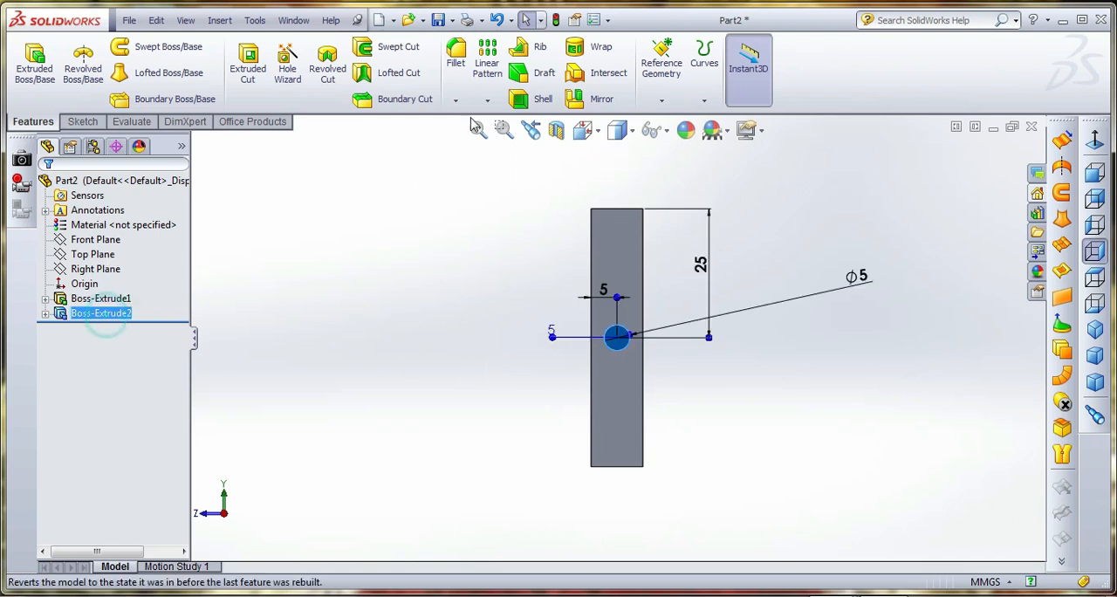
left_click(609, 103)
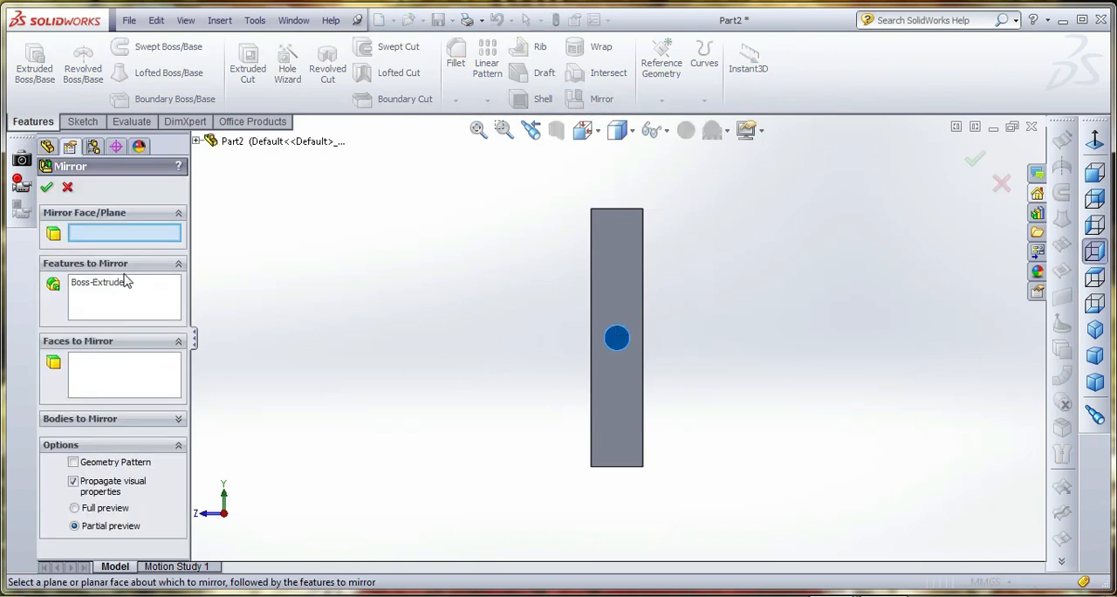
left_click(199, 142)
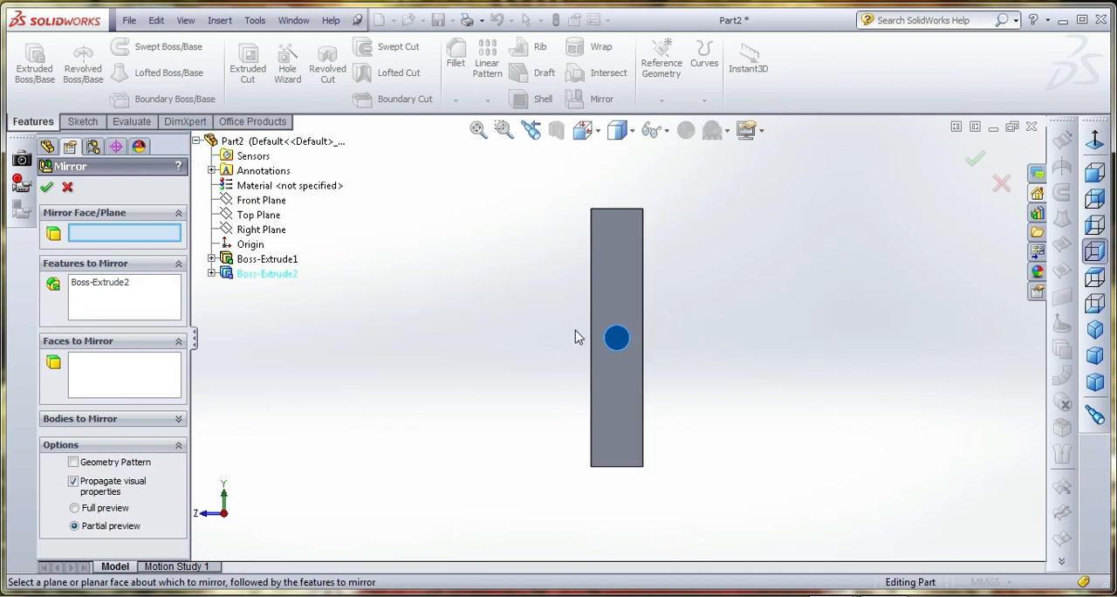
middle_click_drag(623, 332, 725, 325)
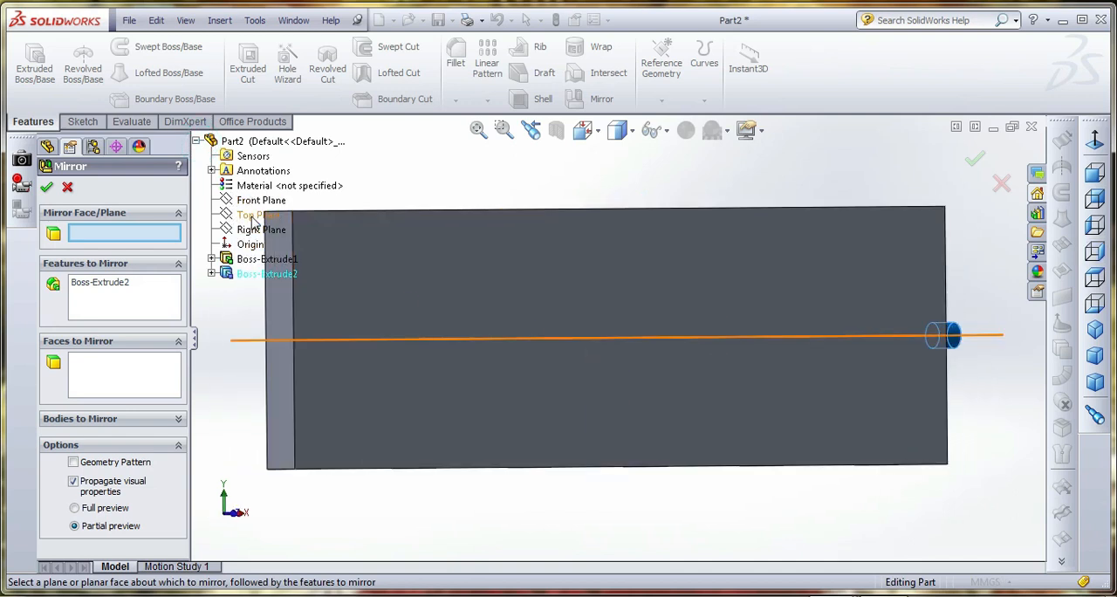
left_click(248, 231)
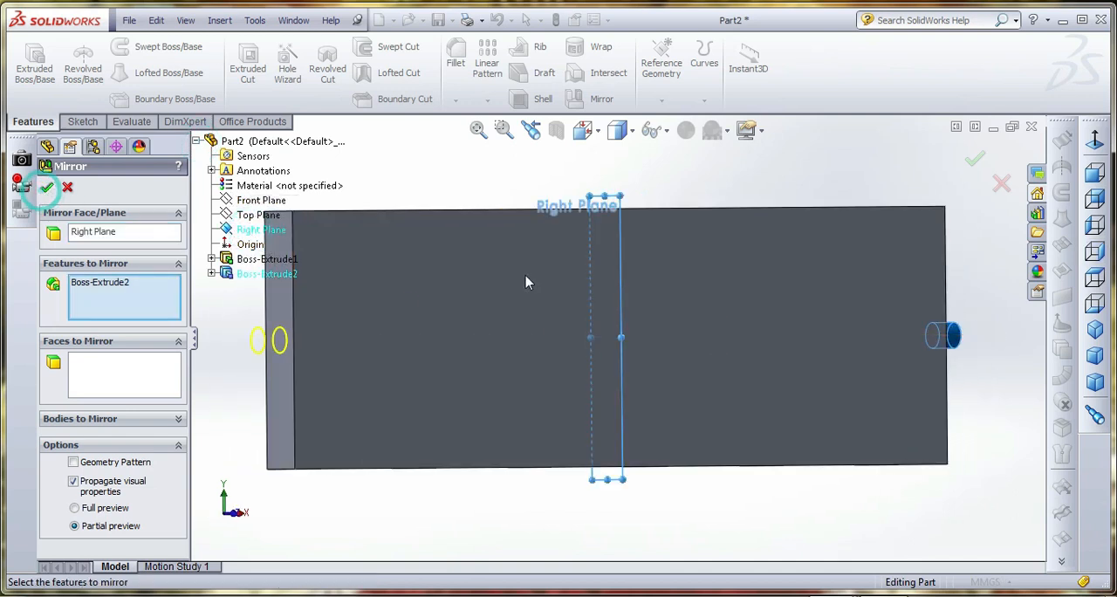
right_click(752, 204)
scroll(665, 349, "up", 2)
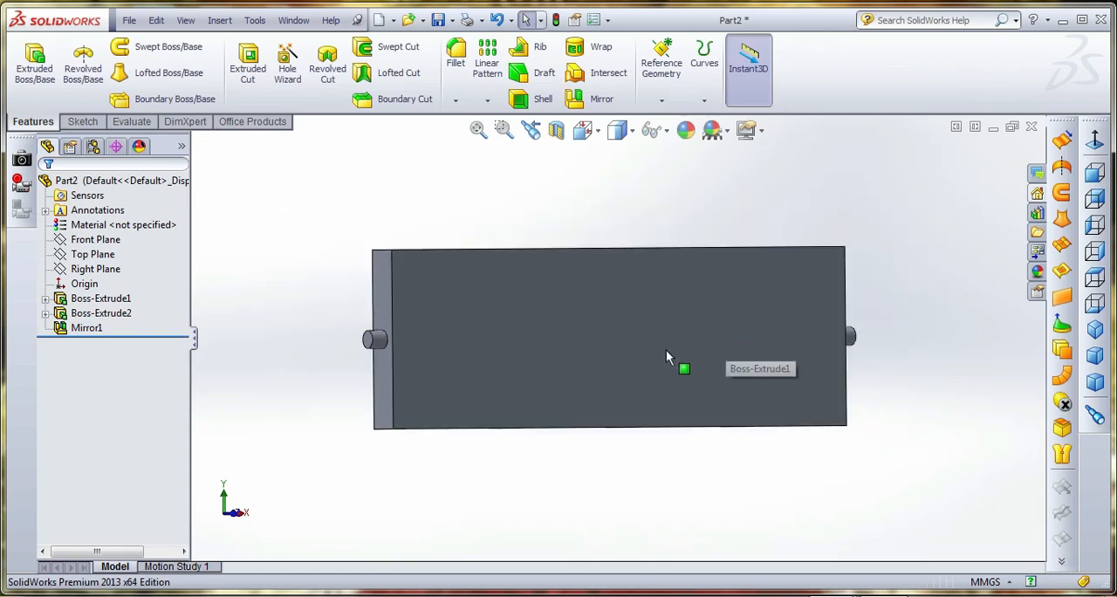
left_click(656, 349)
middle_click_drag(656, 349, 637, 332)
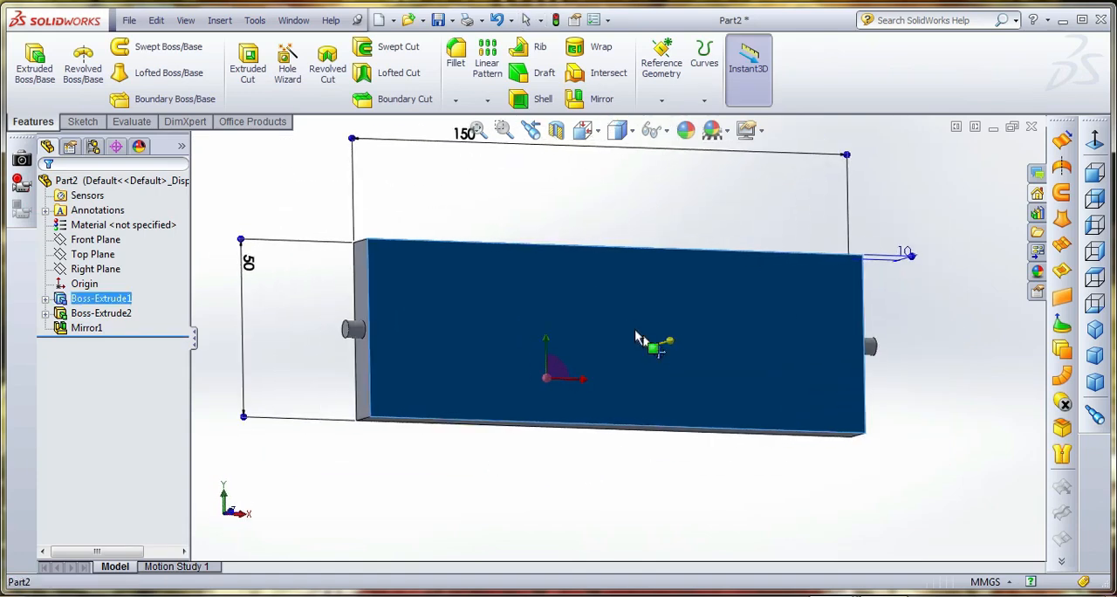
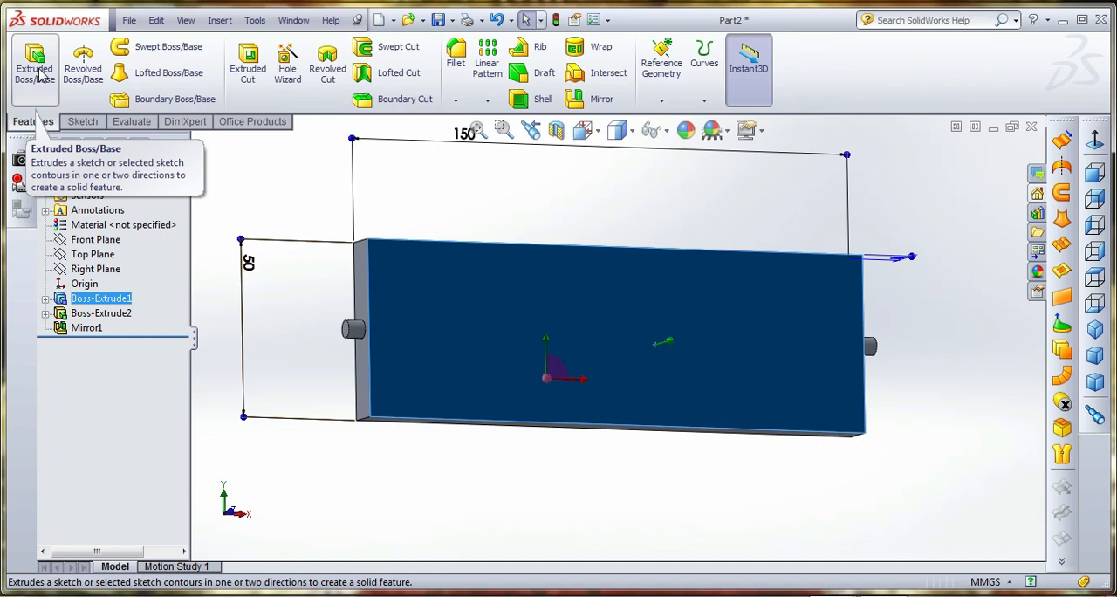
On the Right Plane, sketch a rectangle about 14.5 x 12.4 mm extending outward from the plate's large face, spanning the origin
left_click(83, 121)
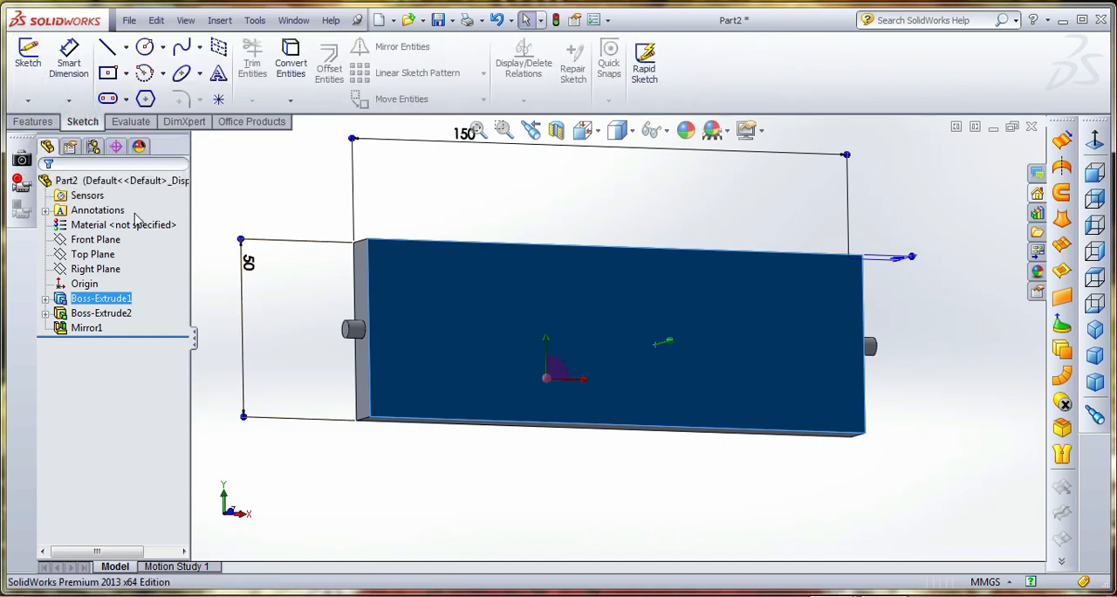
left_click(93, 254)
left_click(96, 269)
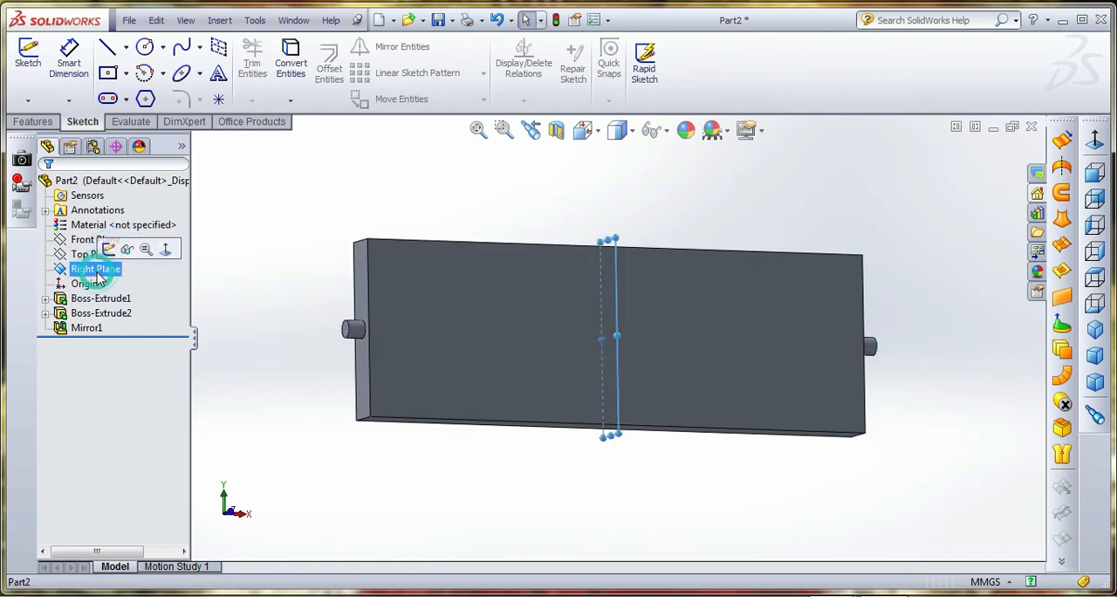
left_click(28, 54)
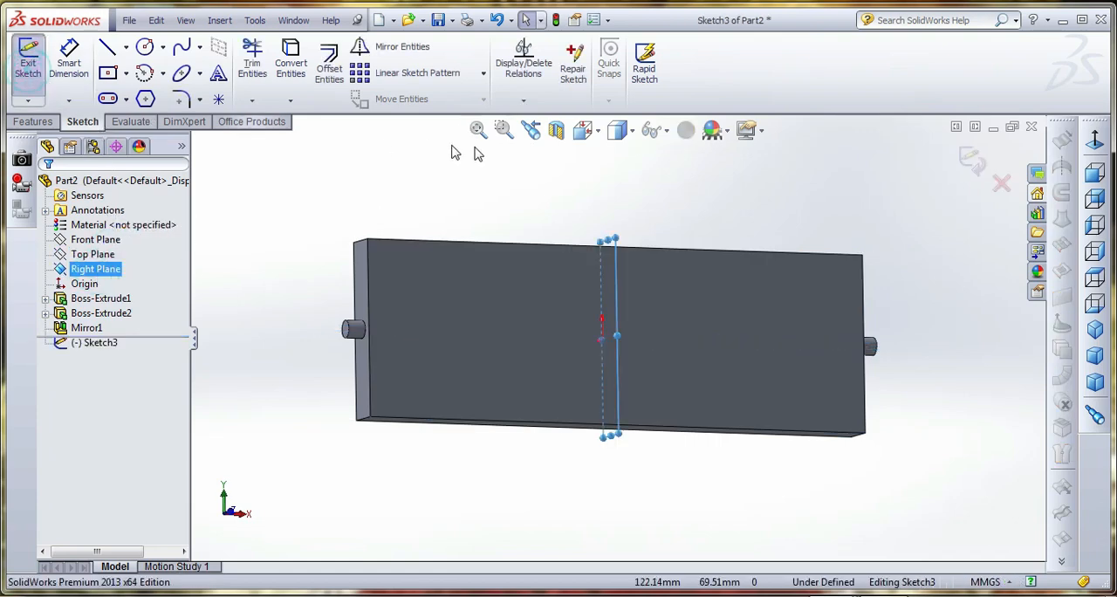
left_click(583, 130)
left_click(698, 241)
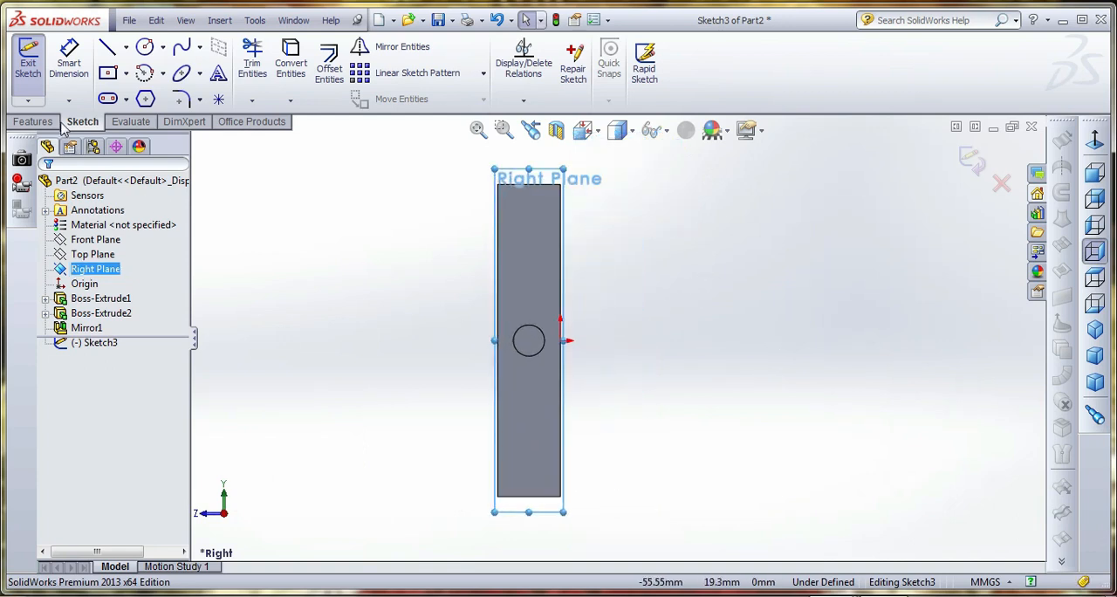
left_click(108, 73)
left_click(60, 238)
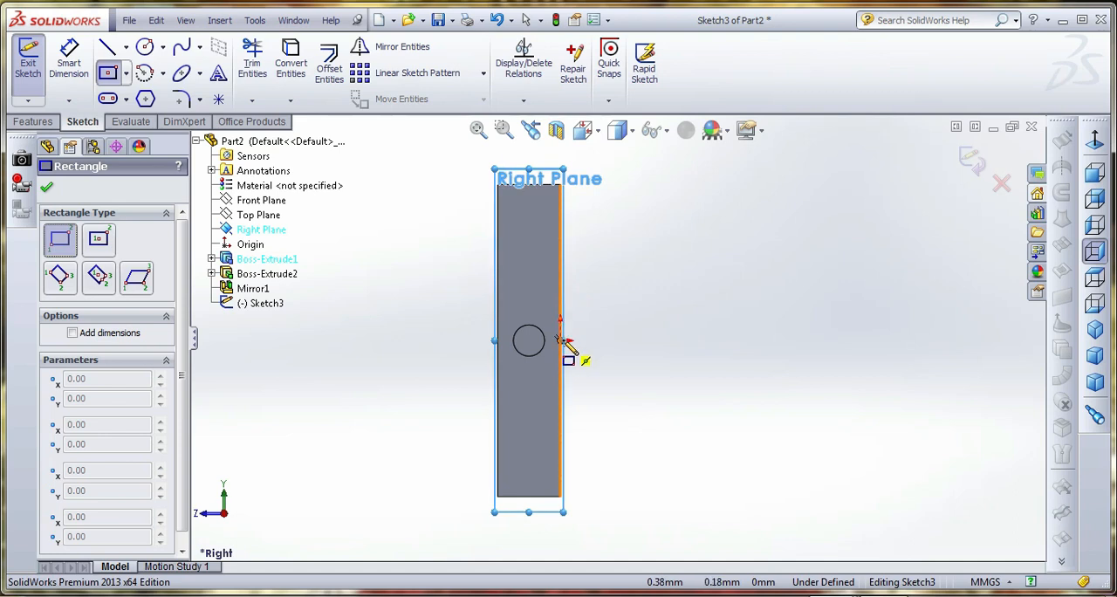
left_click(560, 300)
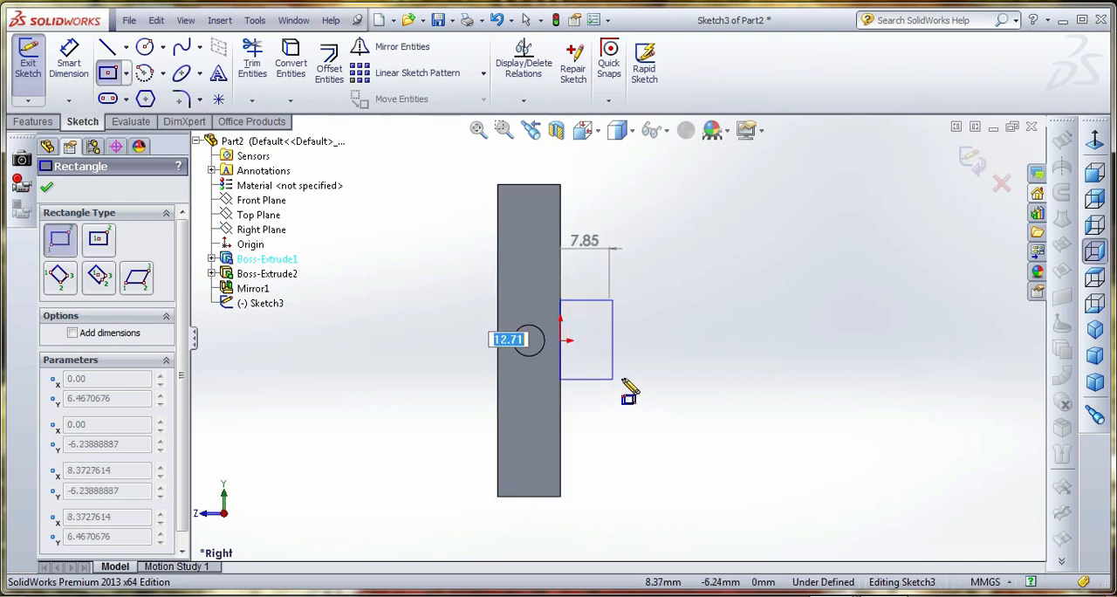
left_click(651, 378)
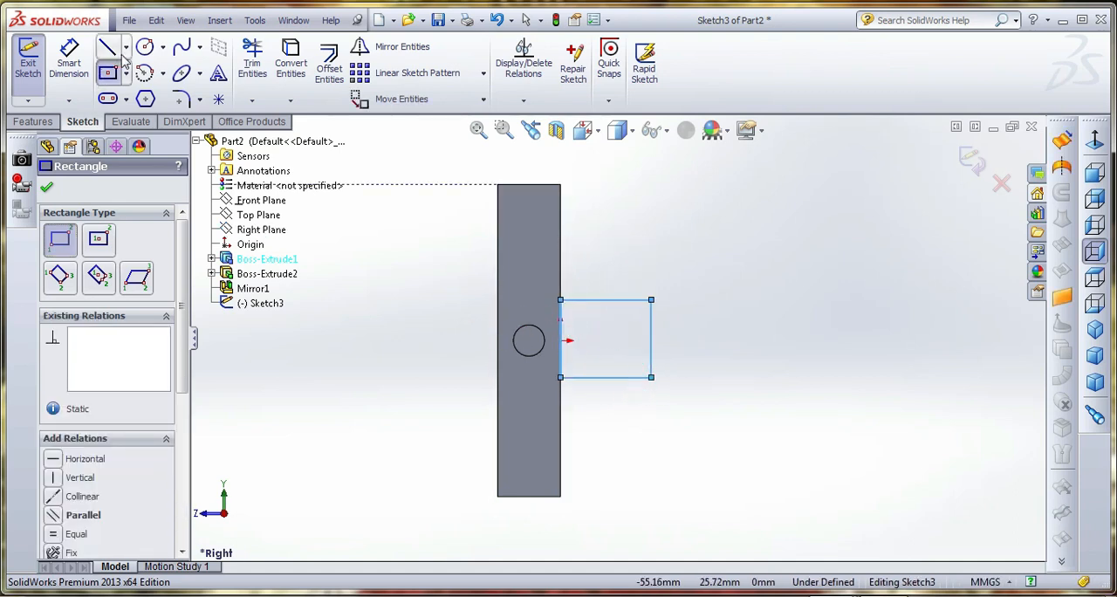
Draw a horizontal centerline about 36 mm long from the origin through the rectangle
left_click(126, 53)
left_click(162, 73)
left_click(128, 55)
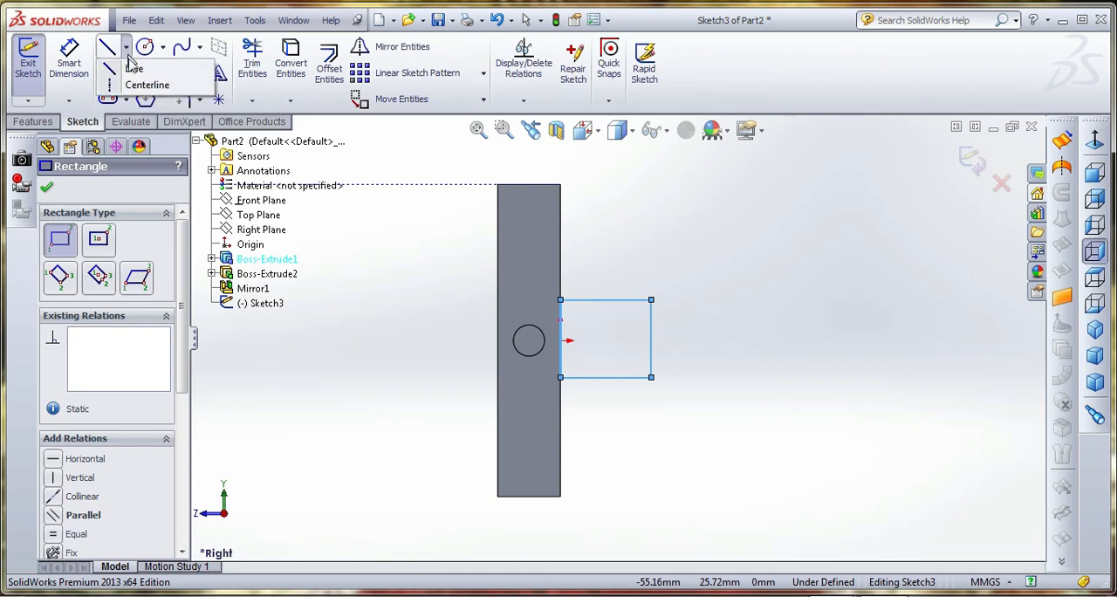
left_click(141, 85)
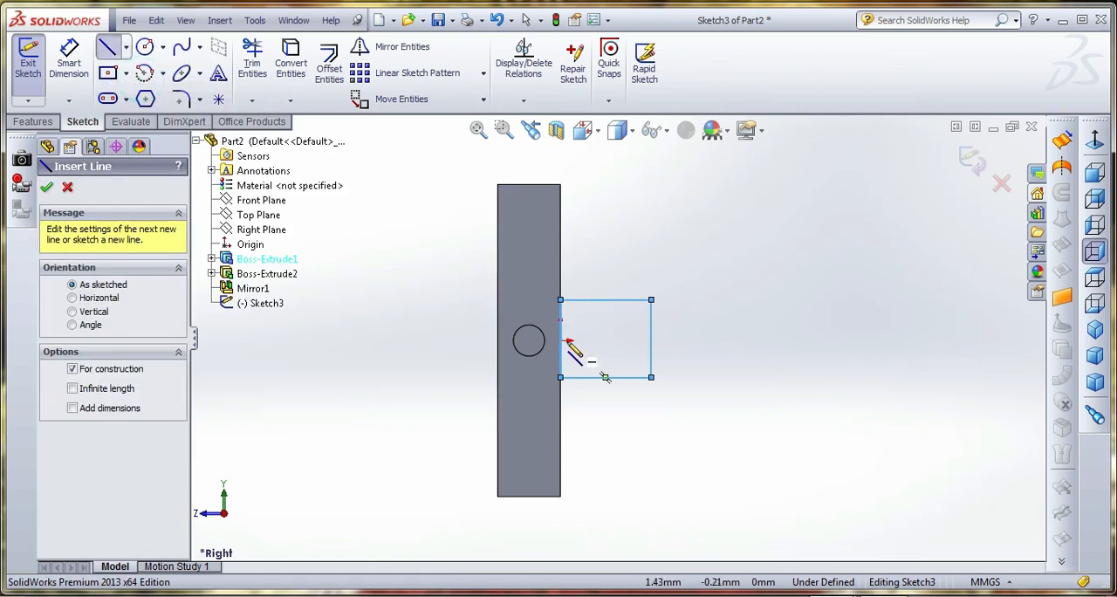
mouse_move(561, 341)
left_mouse_down()
mouse_move(791, 347)
mouse_move(783, 340)
left_mouse_up()
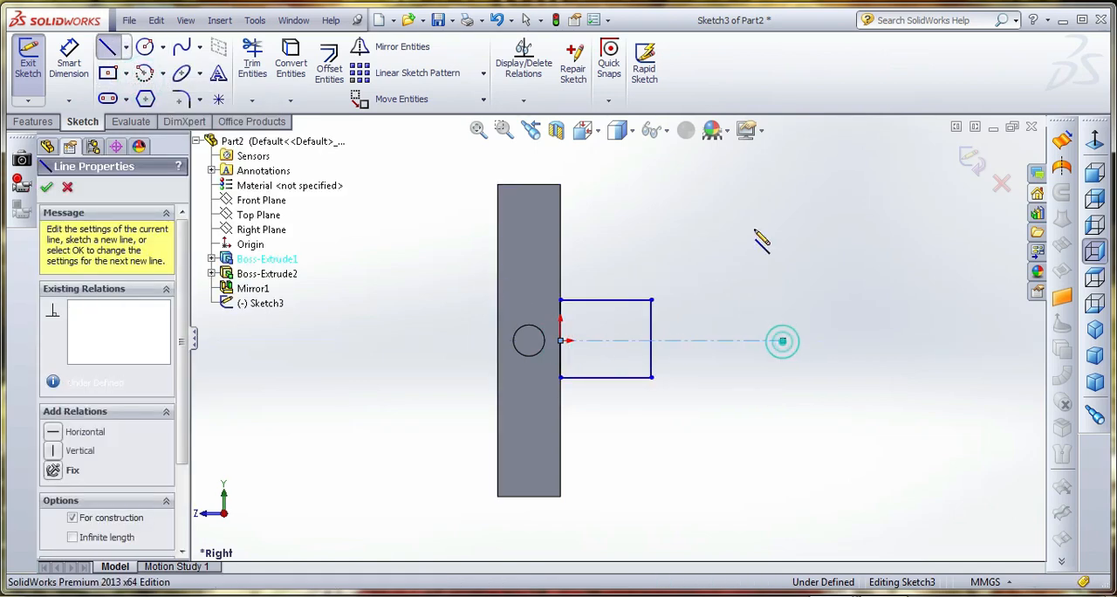
right_click(759, 240)
left_click(780, 172)
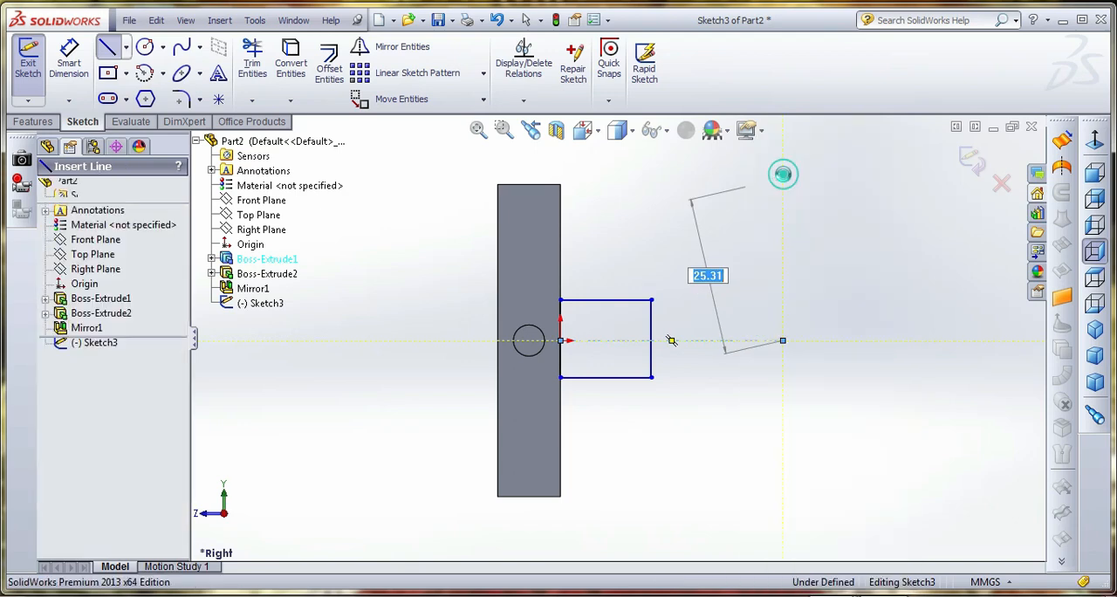
Dimension the rectangle's upper edge 3.5 mm from the centerline
left_click(78, 65)
left_click(676, 340)
left_click(644, 299)
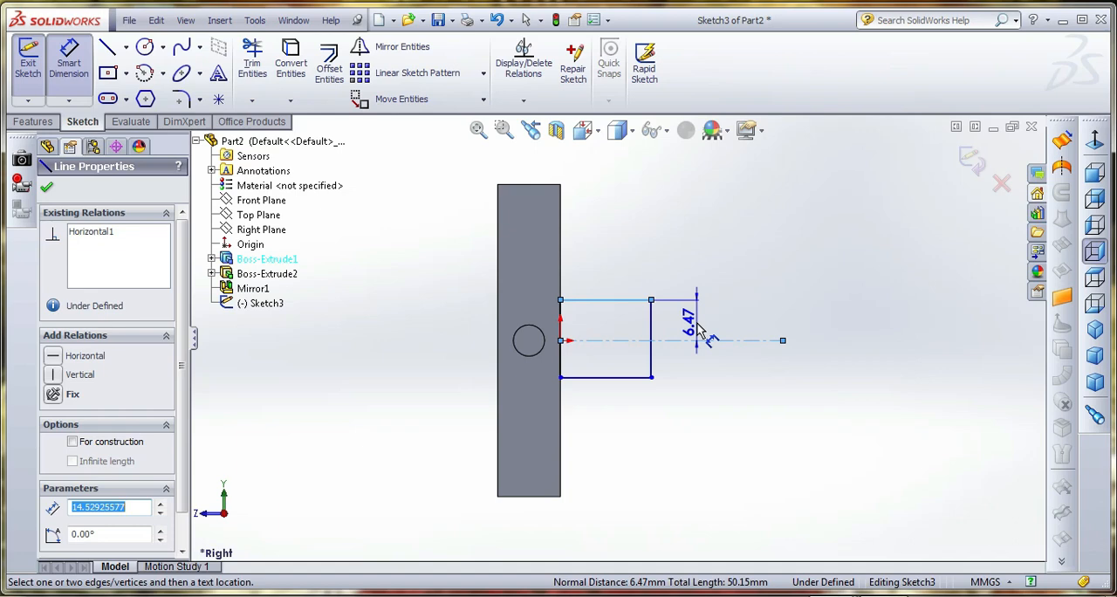
left_click(698, 325)
type("3.")
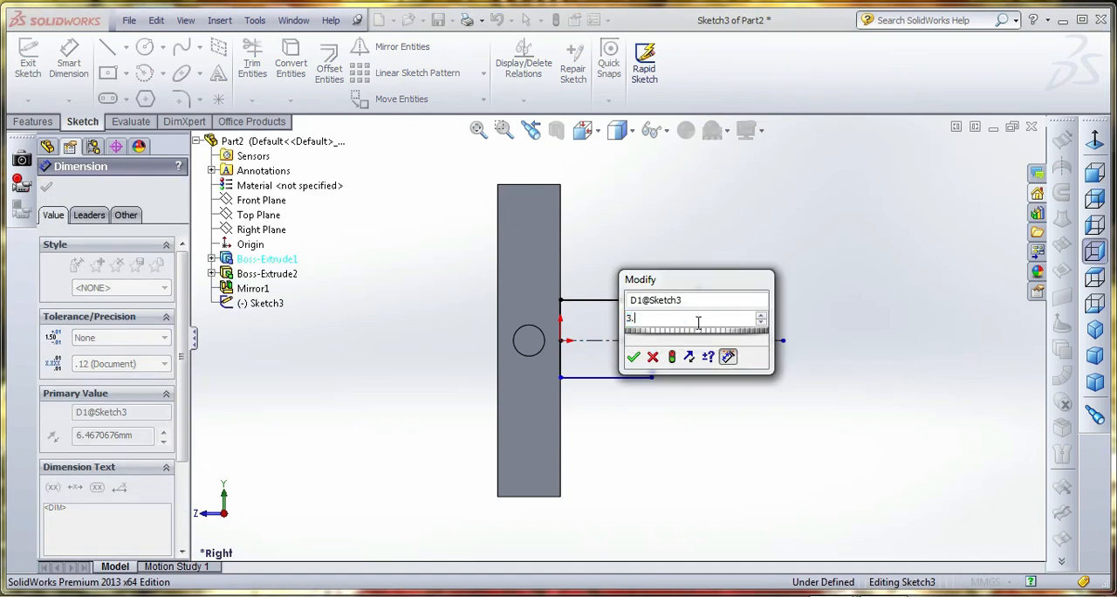
type("5")
key("Return")
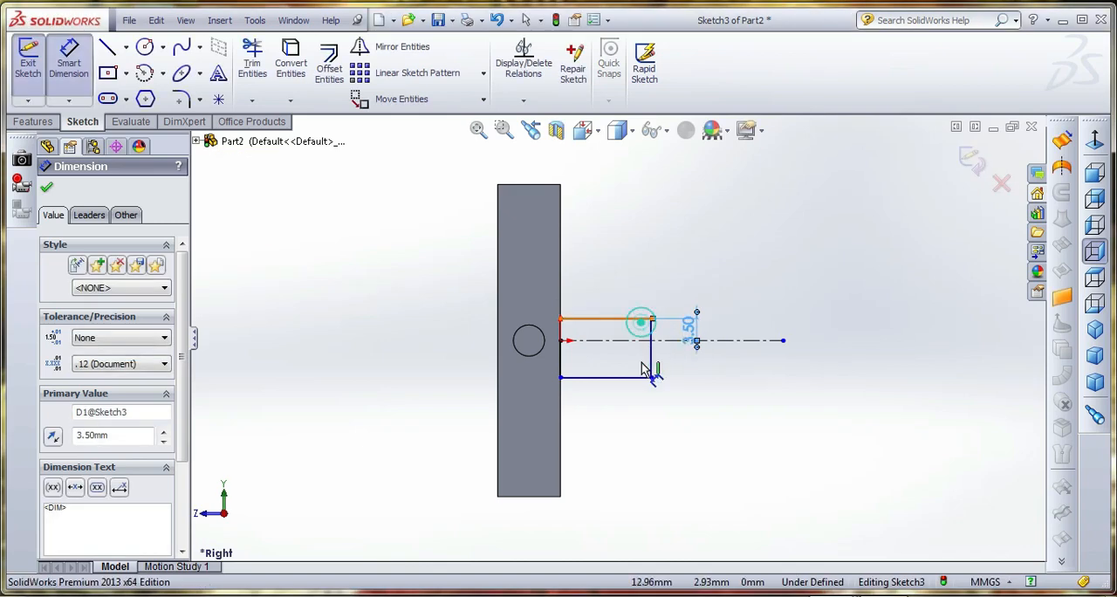
Dimension the rectangle's height between its two horizontal edges as 7 mm
left_click(640, 321)
left_click(643, 377)
left_click(784, 368)
type("7")
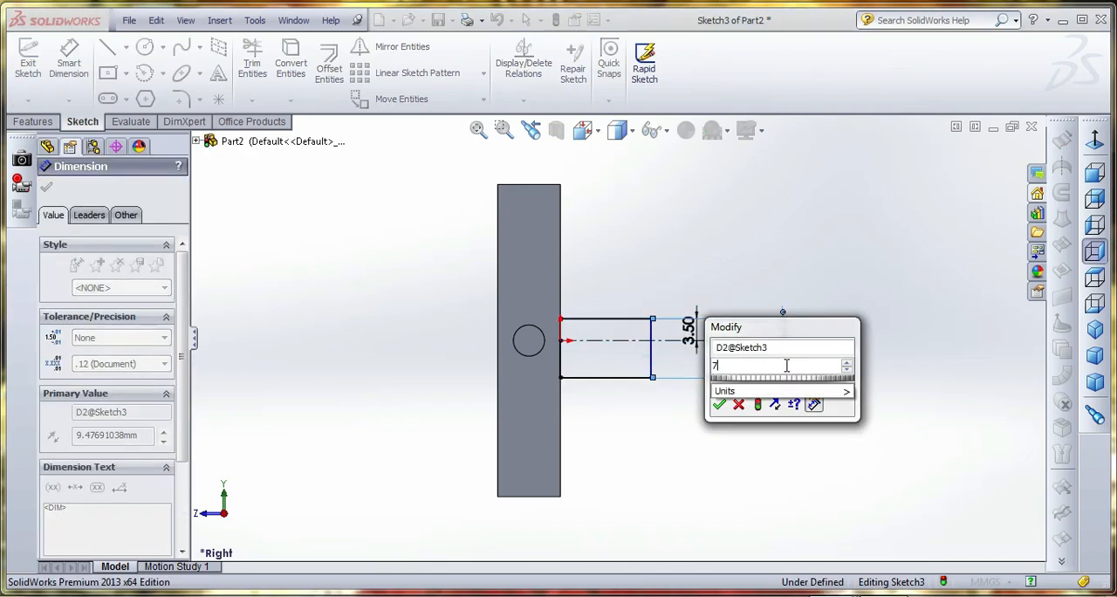
key("Return")
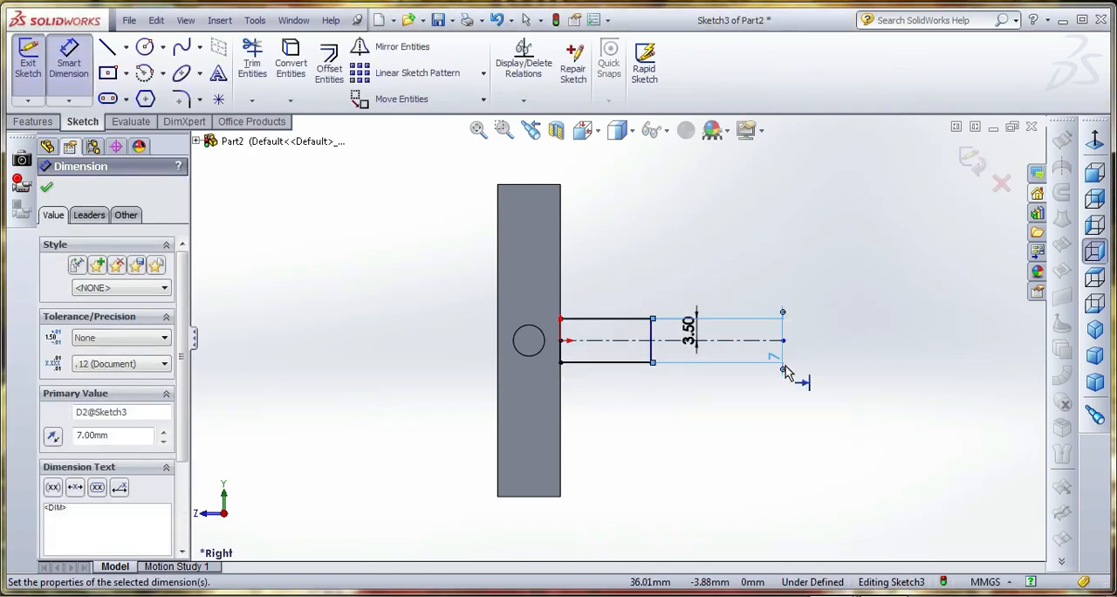
Set the rectangle's length out from the plate face to 40 mm
left_click(653, 347)
left_click(562, 340)
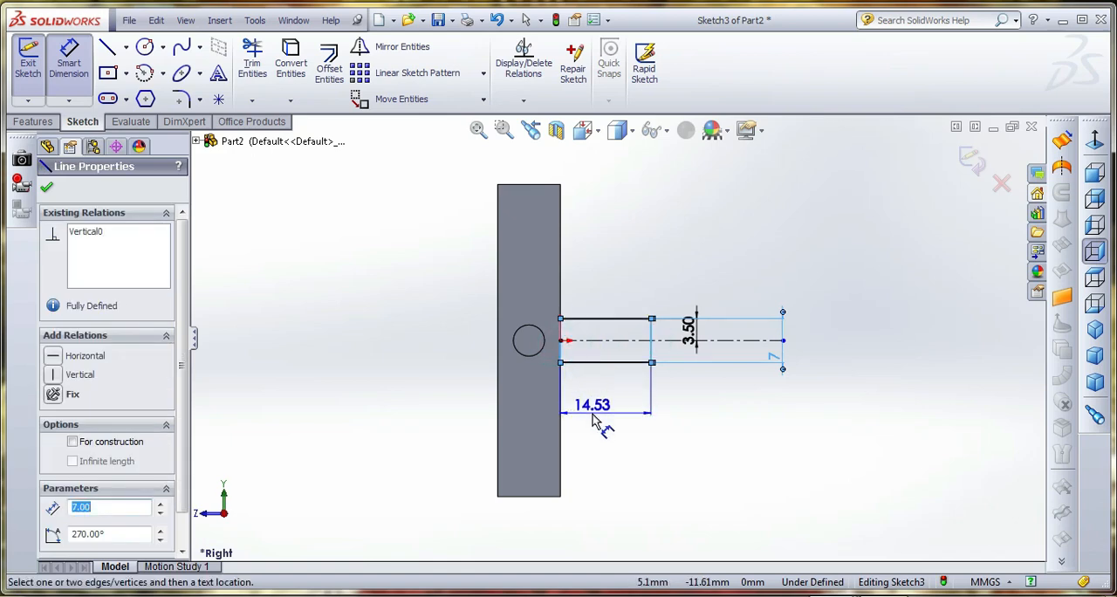
left_click(597, 420)
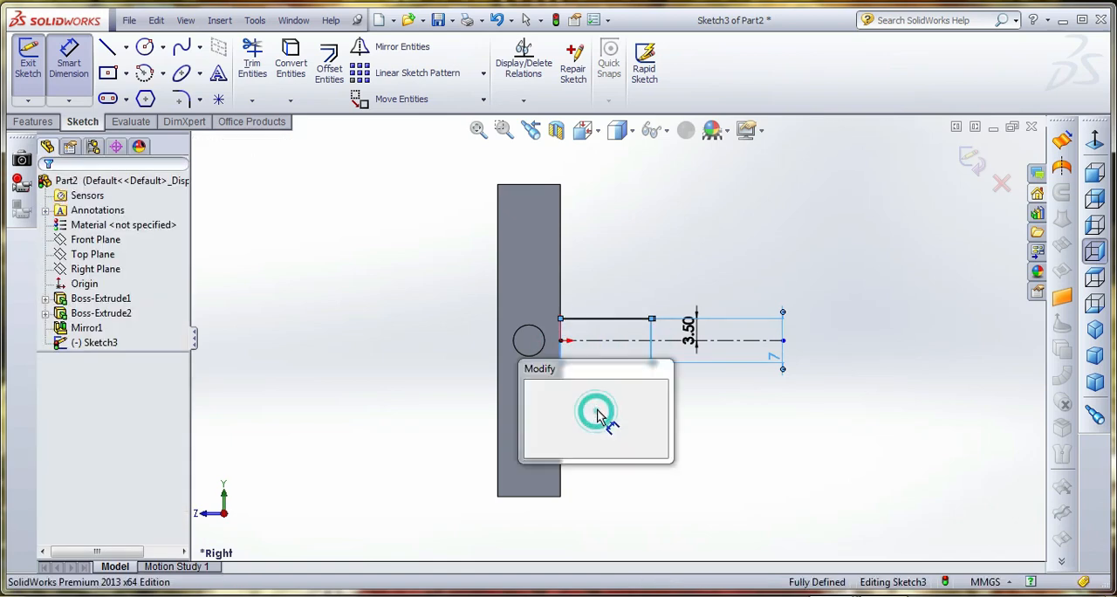
type("40")
key("Return")
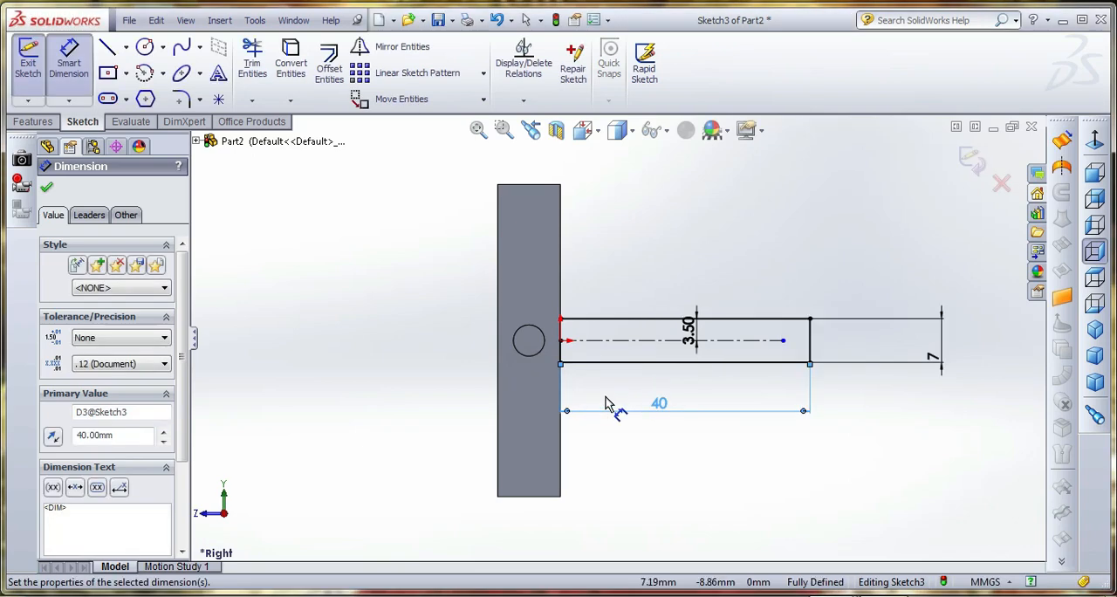
Sketch a circle on the centerline near the rectangle's free end and set its diameter to 3 mm
left_click(147, 48)
left_click(768, 340)
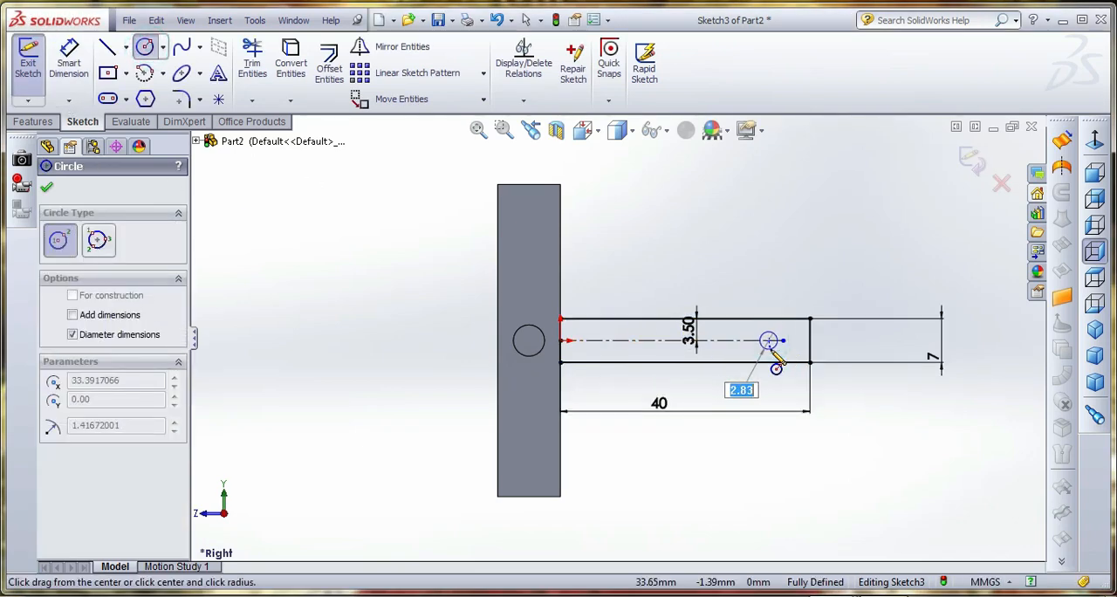
left_click(774, 354)
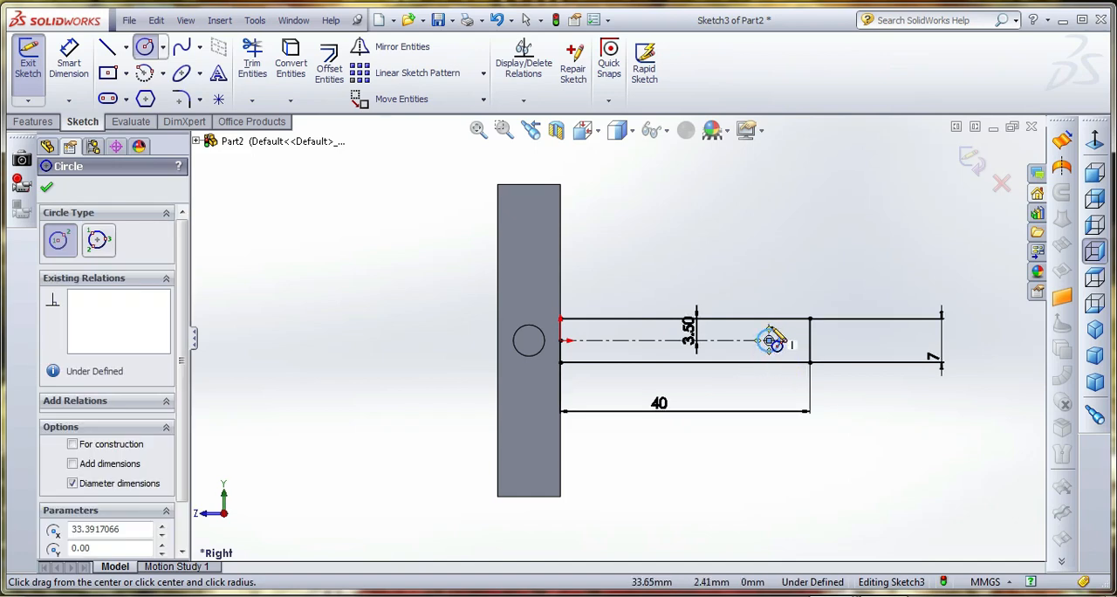
left_click(70, 62)
left_click(773, 331)
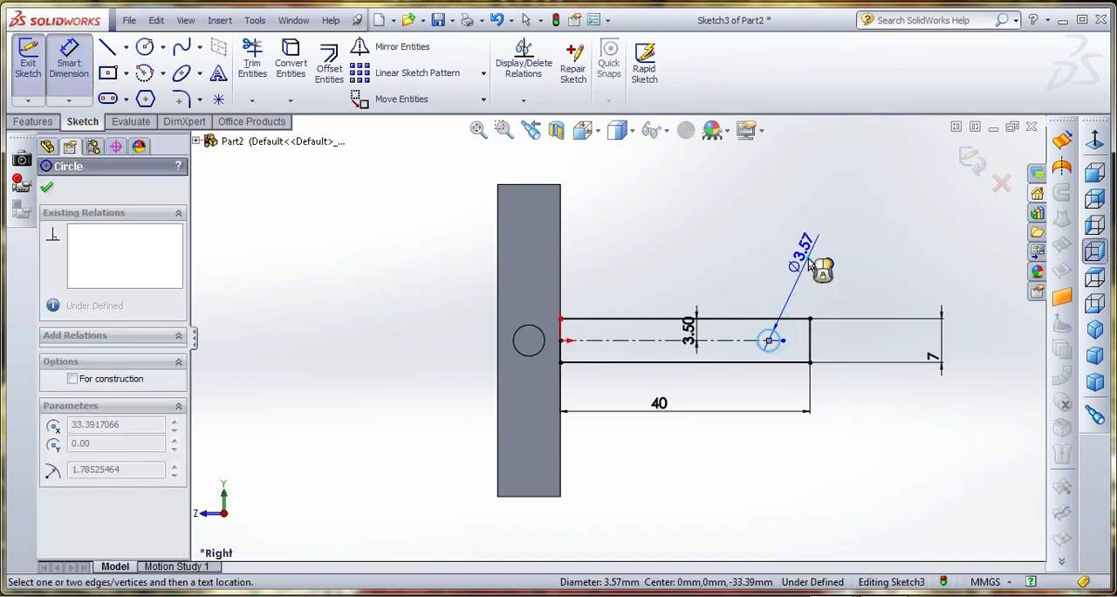
left_click(810, 266)
type("3")
key("Return")
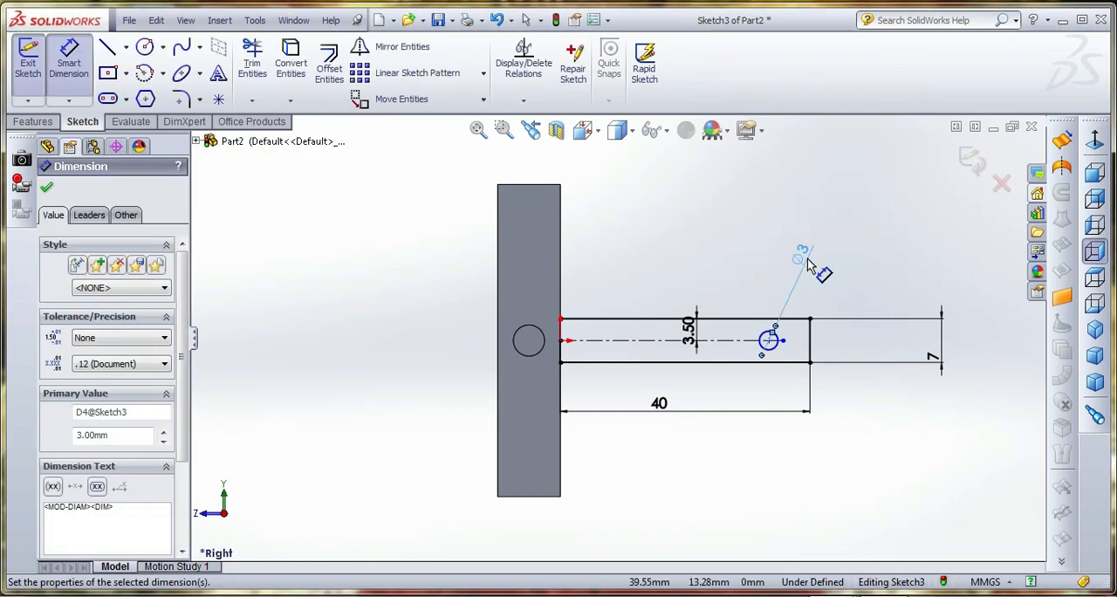
Delete the 3 mm circle together with its diameter dimension
key("Escape")
left_click(778, 349)
key("Delete")
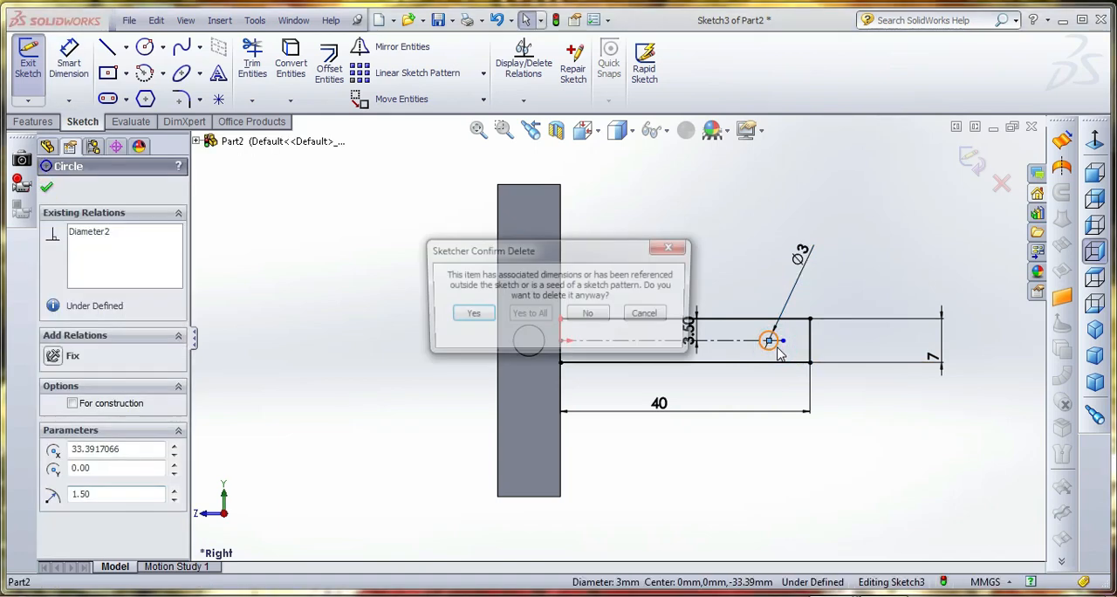
left_click(468, 315)
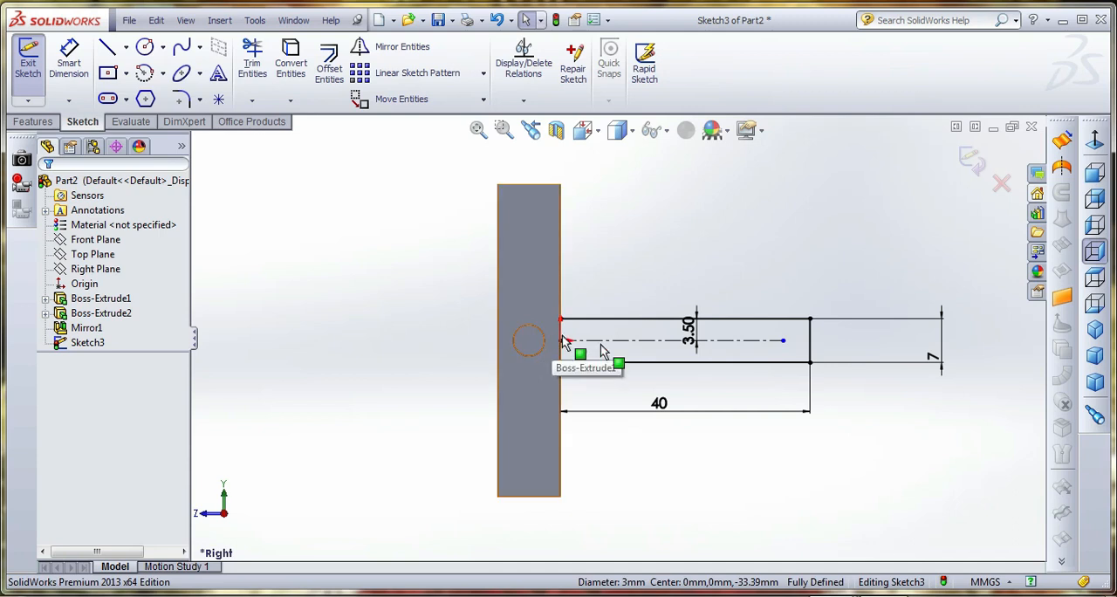
Extrude the rectangle as a 3 mm thick Mid Plane boss merged with the plate
left_click(971, 161)
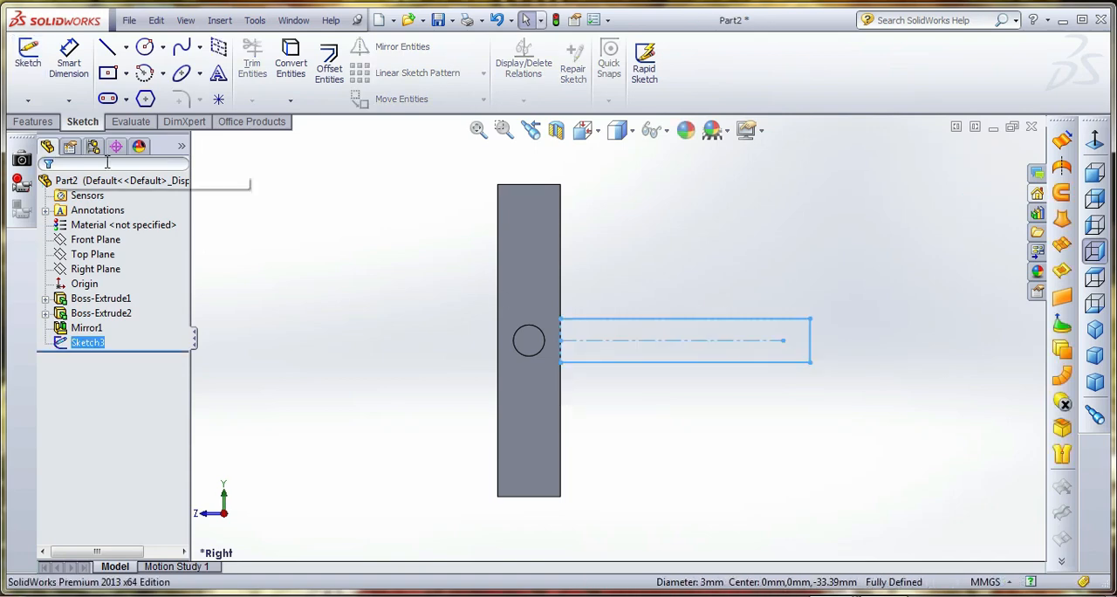
left_click(32, 121)
left_click(35, 62)
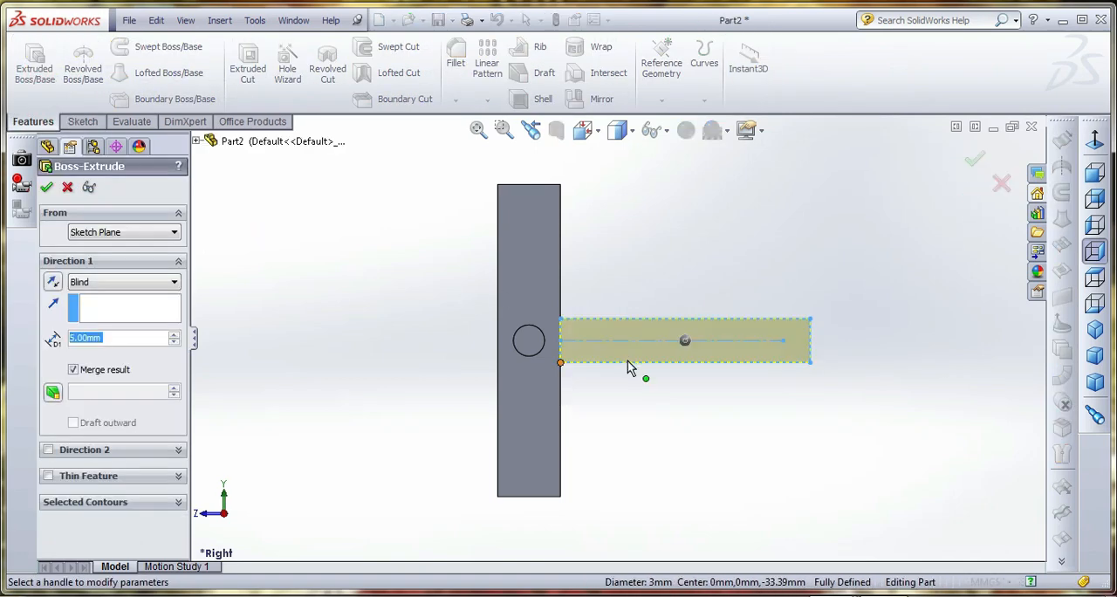
middle_click_drag(632, 371, 561, 336)
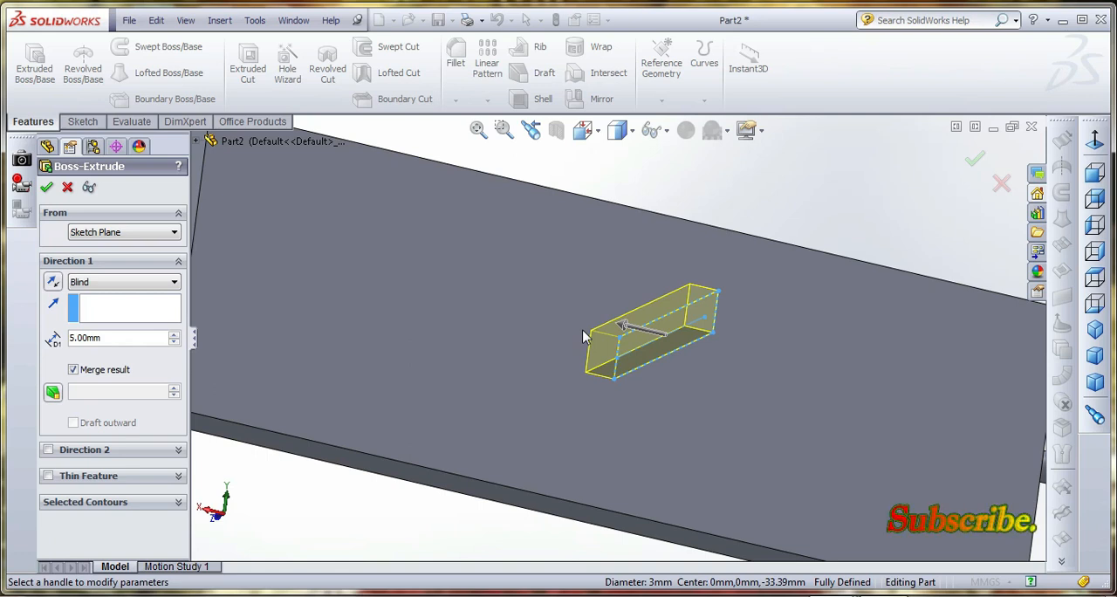
double_click(79, 339)
type("3")
key("Return")
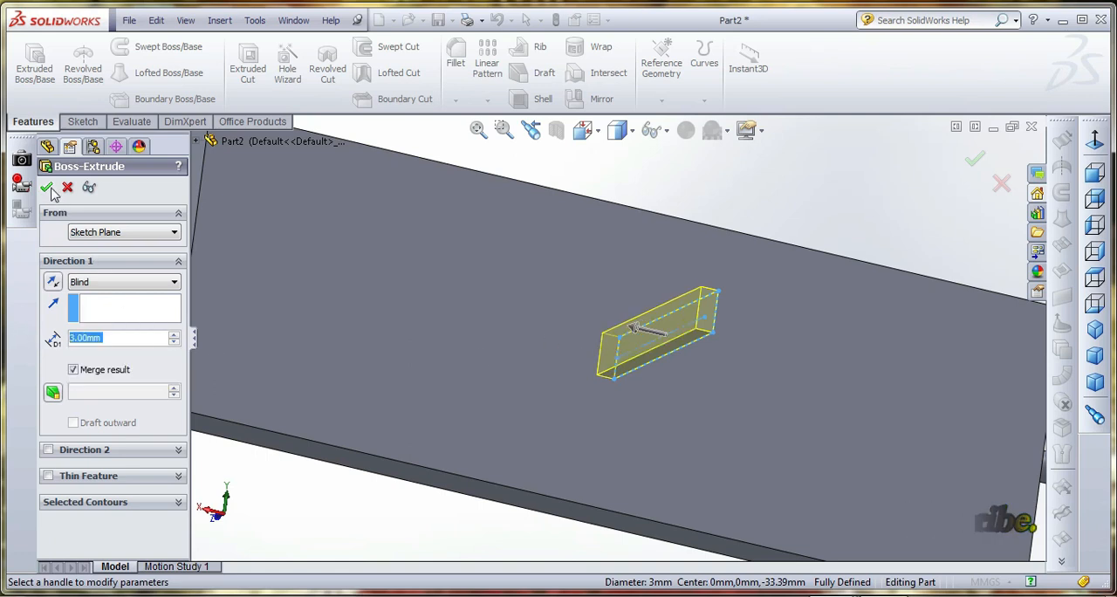
left_click(97, 282)
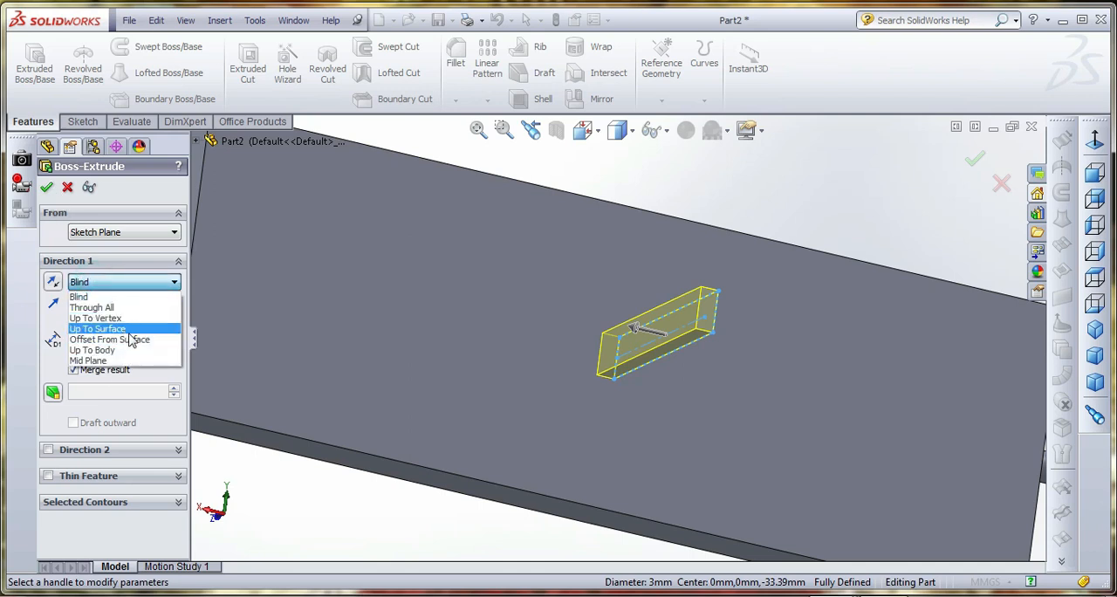
left_click(135, 360)
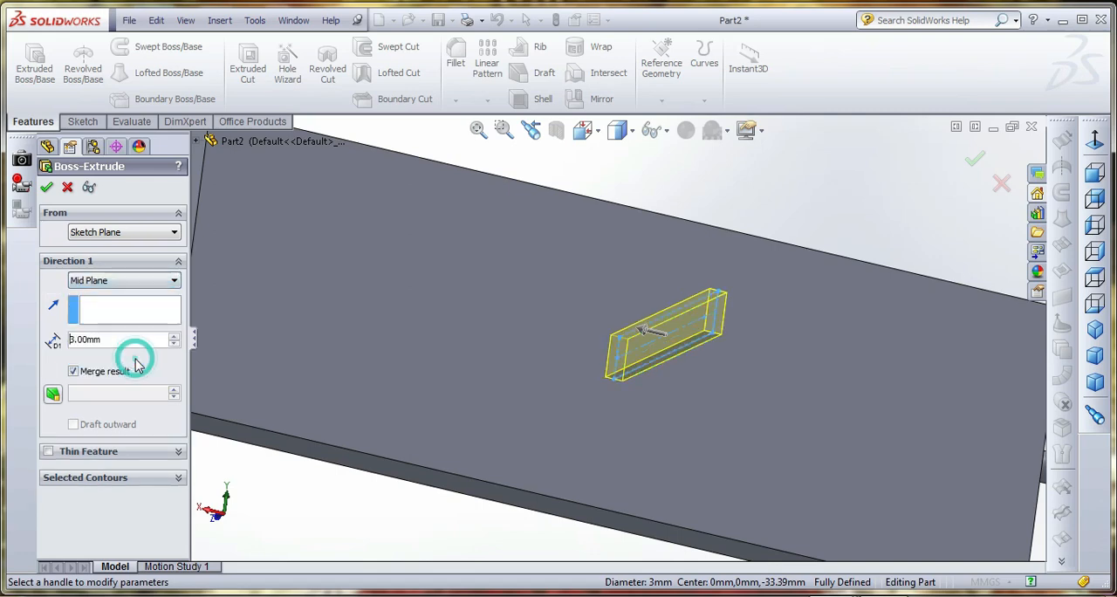
left_click(47, 188)
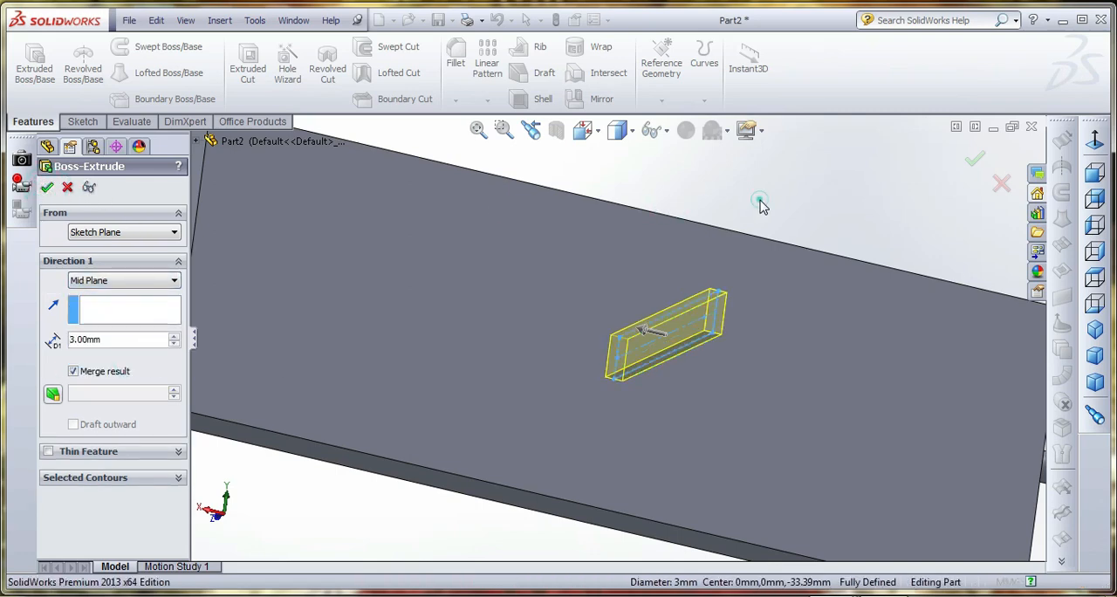
key("f")
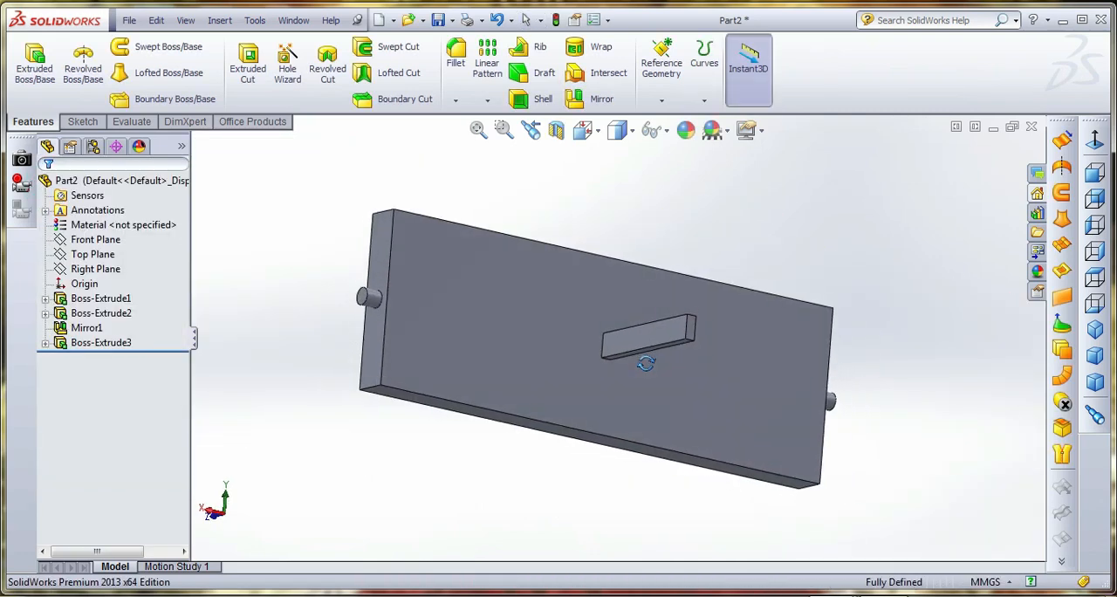
Start a sketch on the projecting bar's 40 x 7 mm side face and view it face-on
left_click(657, 334)
left_click(86, 123)
left_click(33, 79)
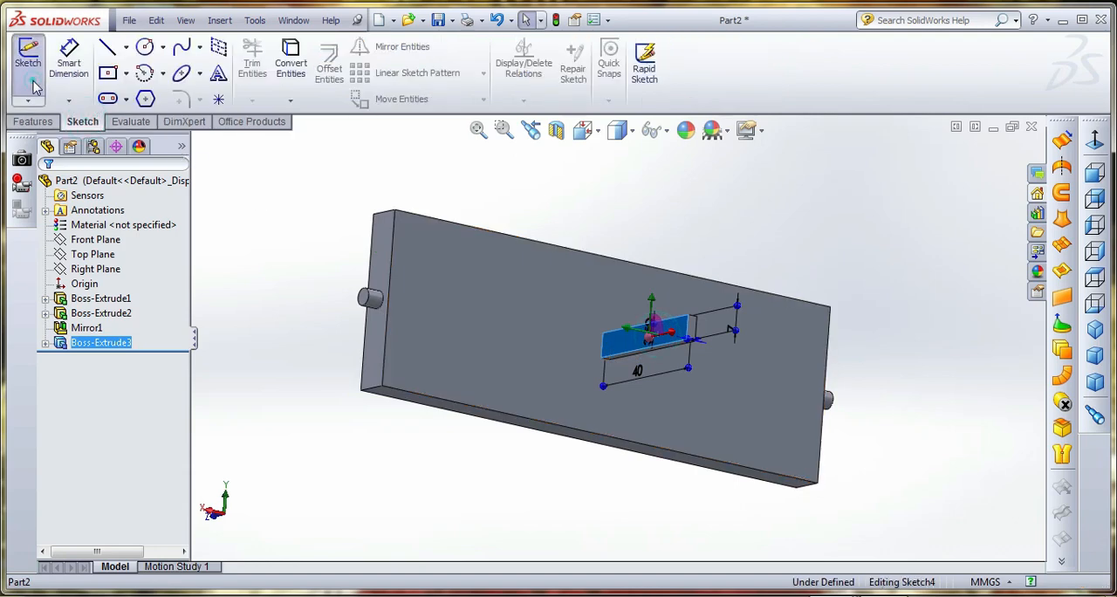
left_click(585, 131)
left_click(618, 169)
left_click(585, 130)
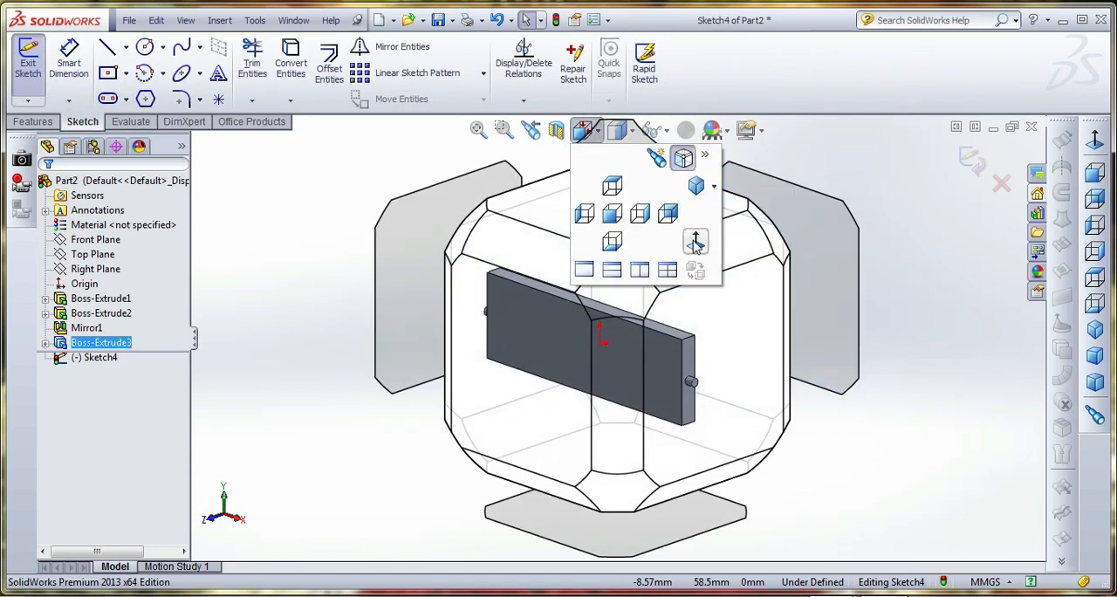
left_click(694, 240)
Draw a horizontal centerline from the origin along the bar's middle and past its free end
left_click(126, 46)
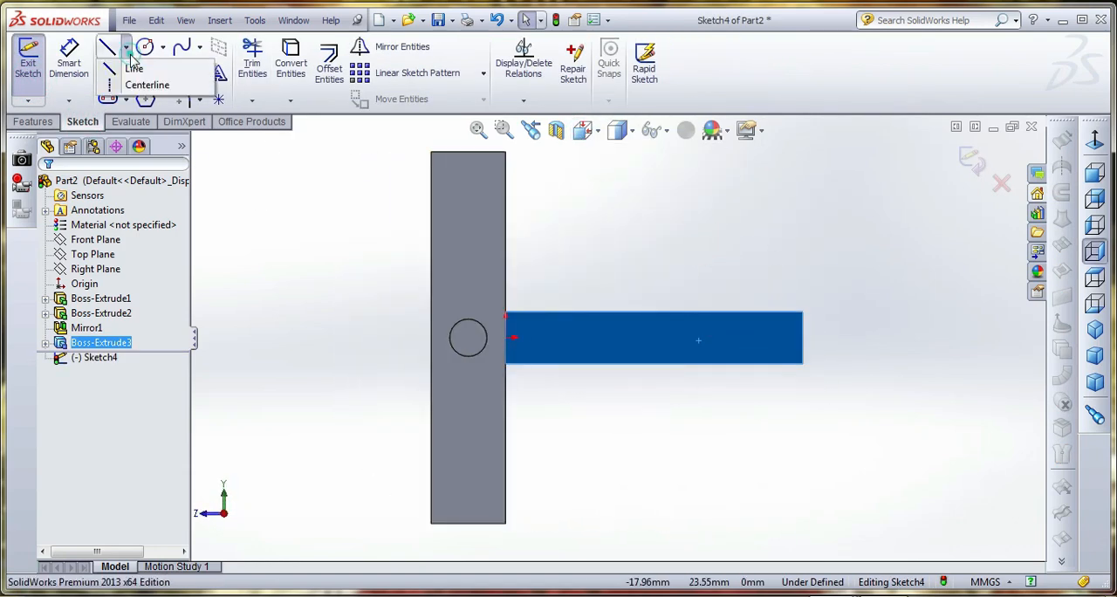
left_click(148, 85)
left_click(506, 338)
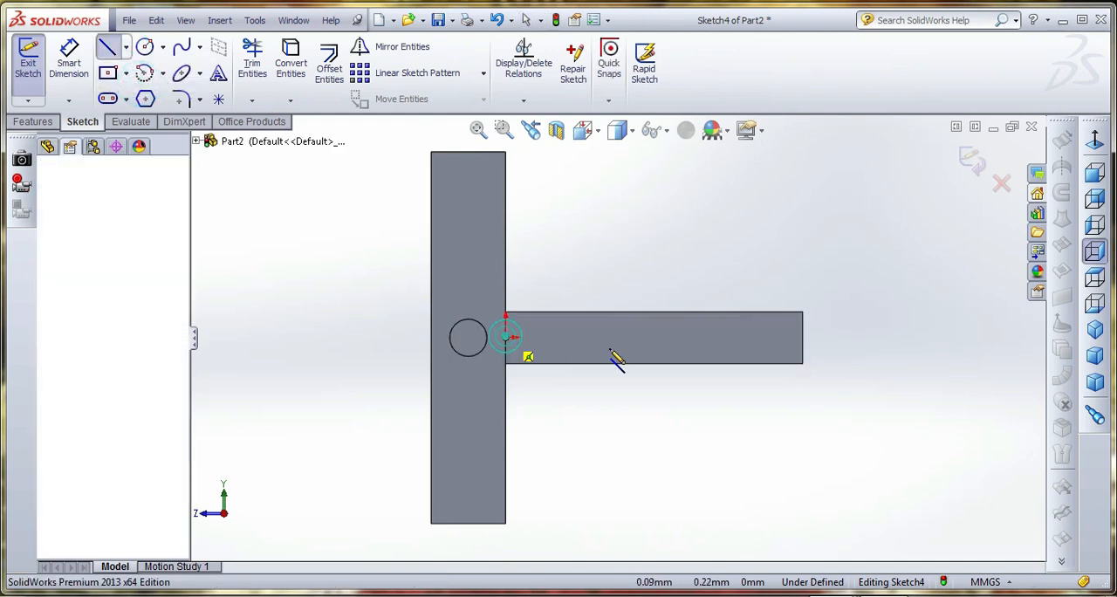
left_click(885, 337)
right_click(823, 210)
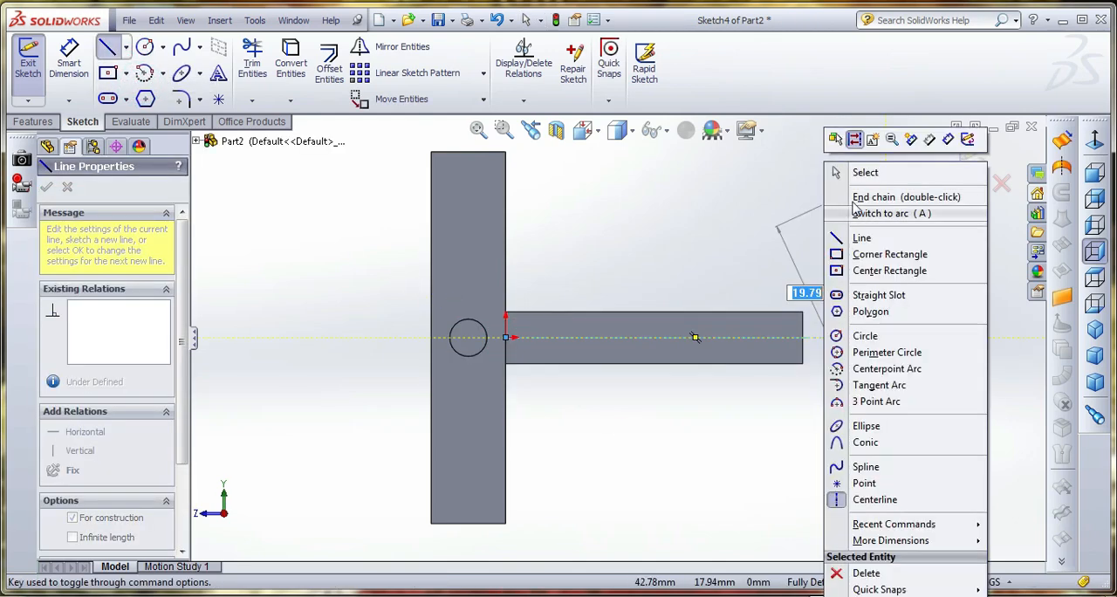
left_click(858, 175)
Sketch a circle about 3.5 mm in diameter on the centerline near the bar's free end and dimension its diameter
left_click(147, 49)
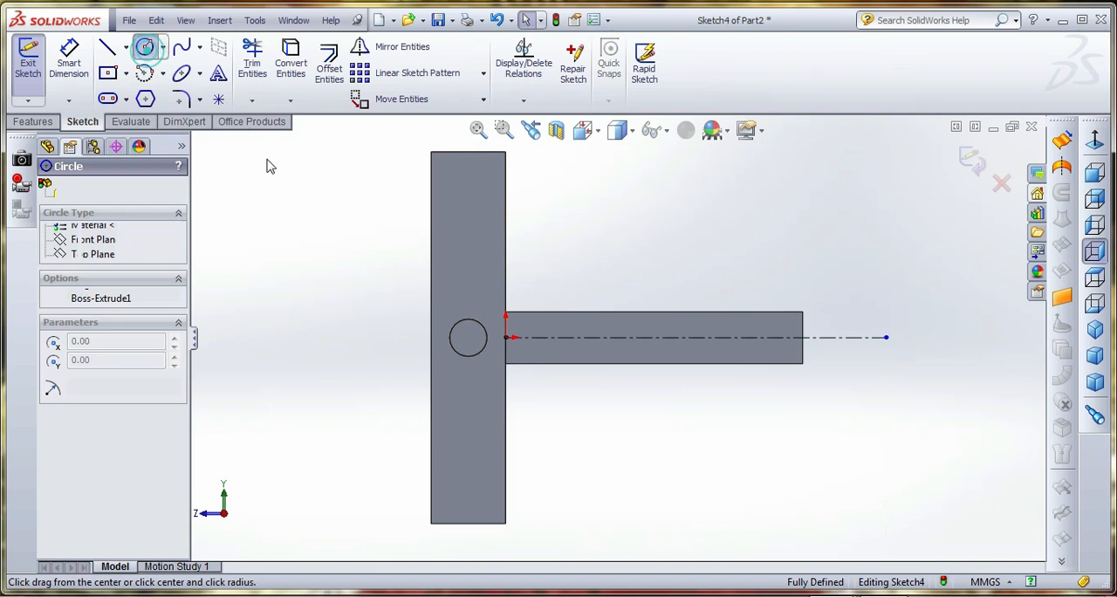
left_click(768, 337)
left_click(772, 351)
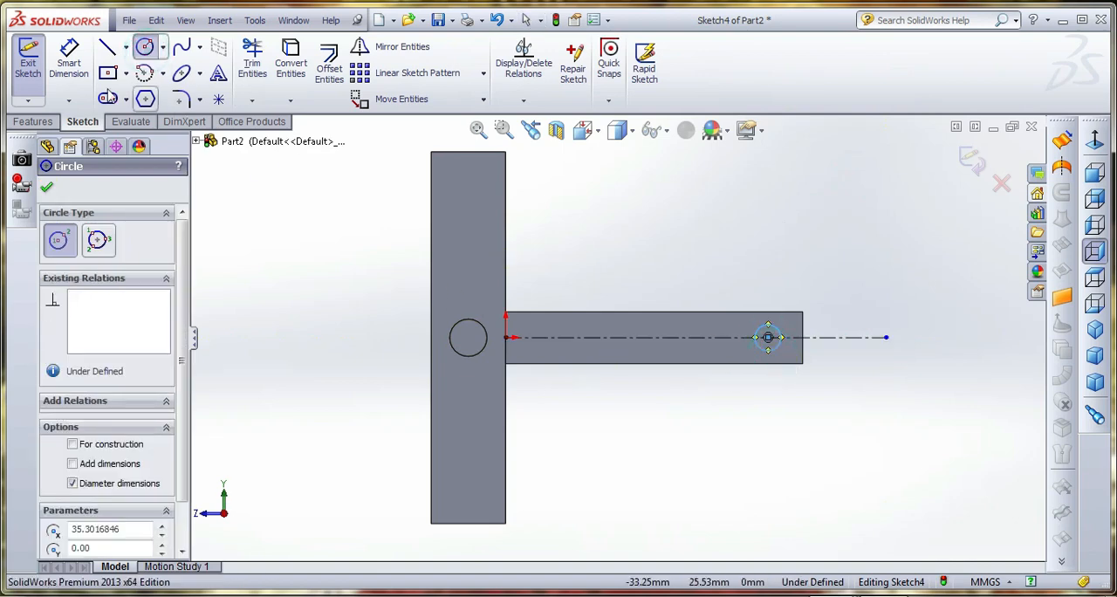
left_click(72, 65)
left_click(772, 332)
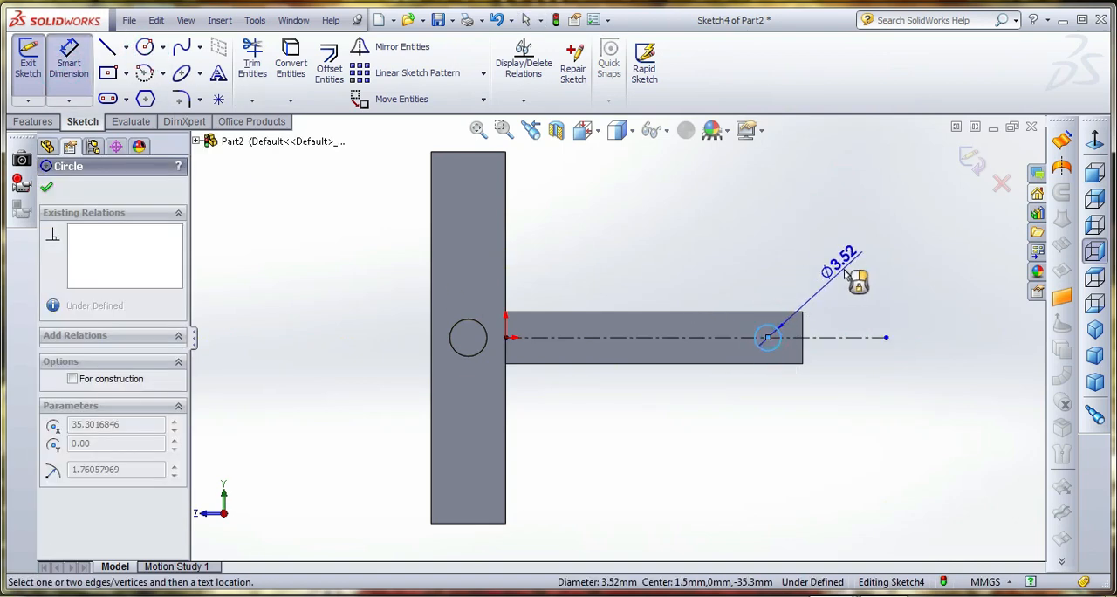
left_click(842, 273)
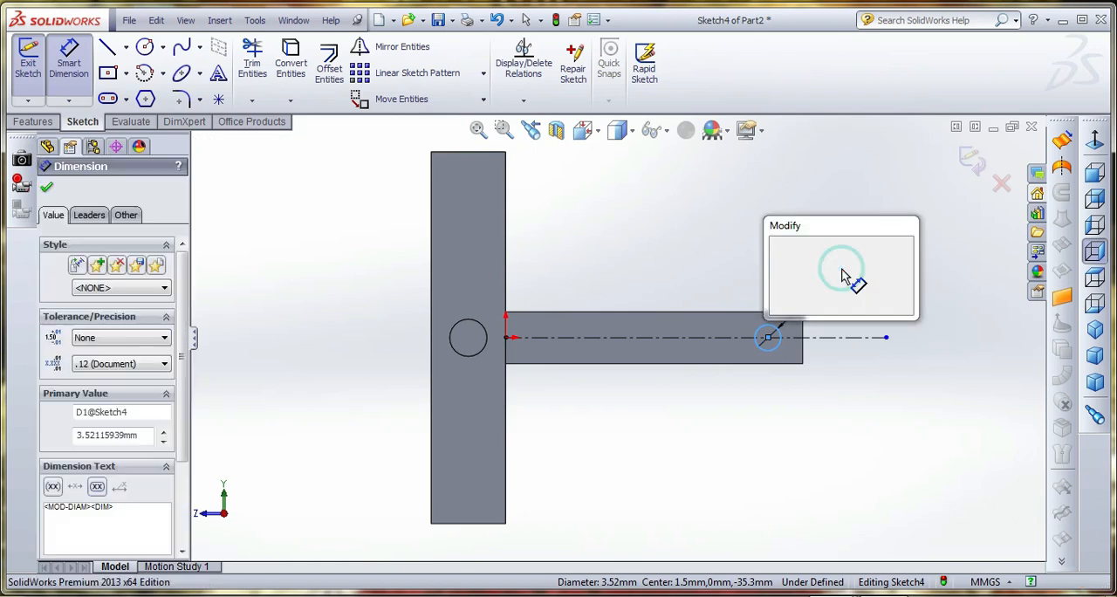
key("Return")
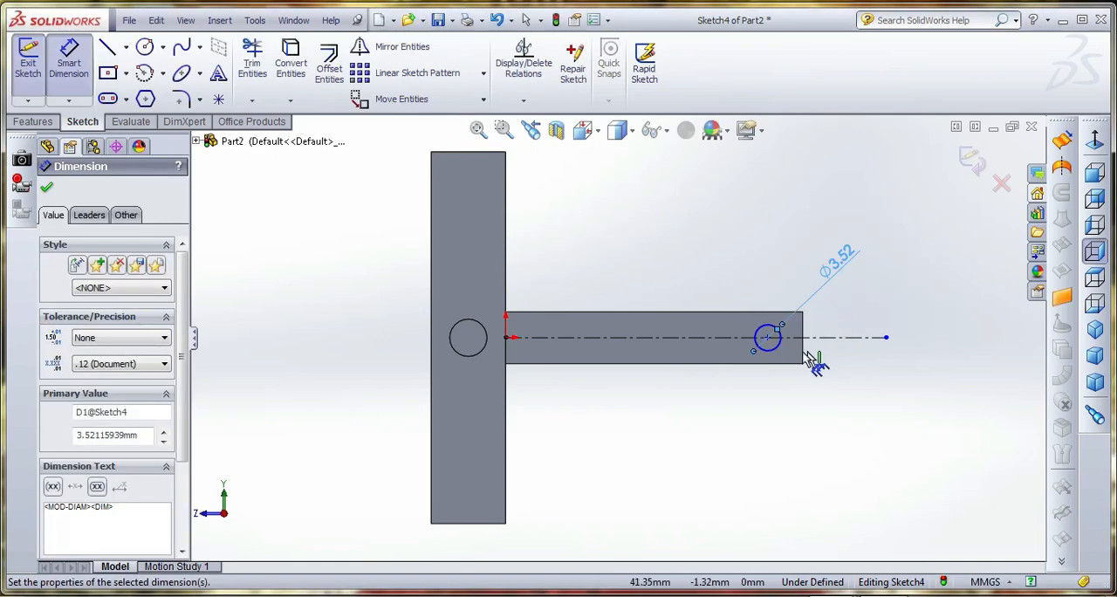
Dimension the circle's center 3 mm from the bar's free end edge
left_click(768, 339)
left_click(801, 349)
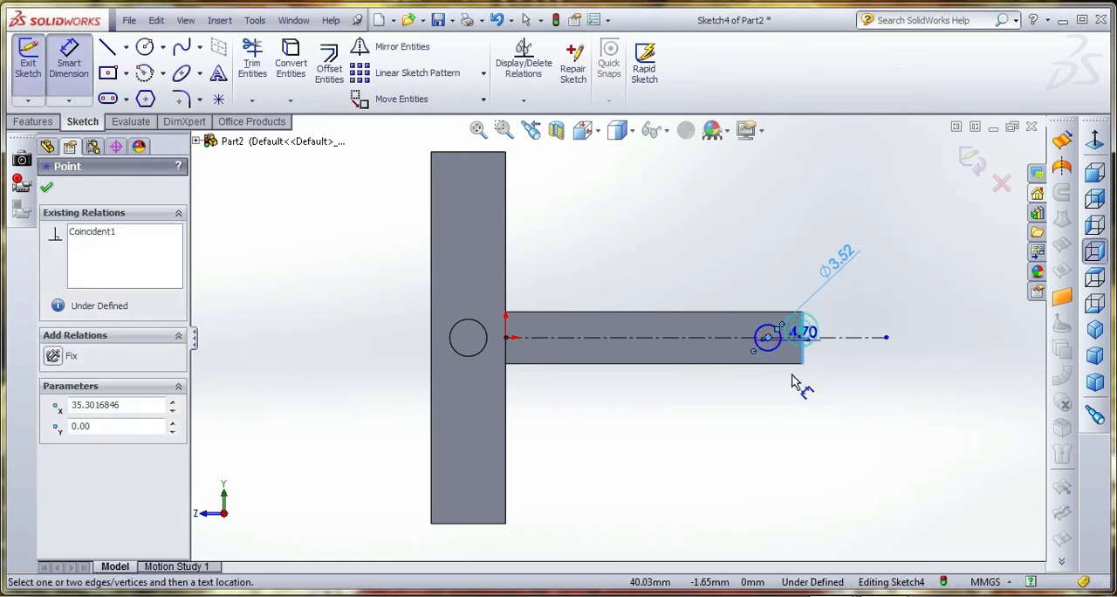
left_click(790, 409)
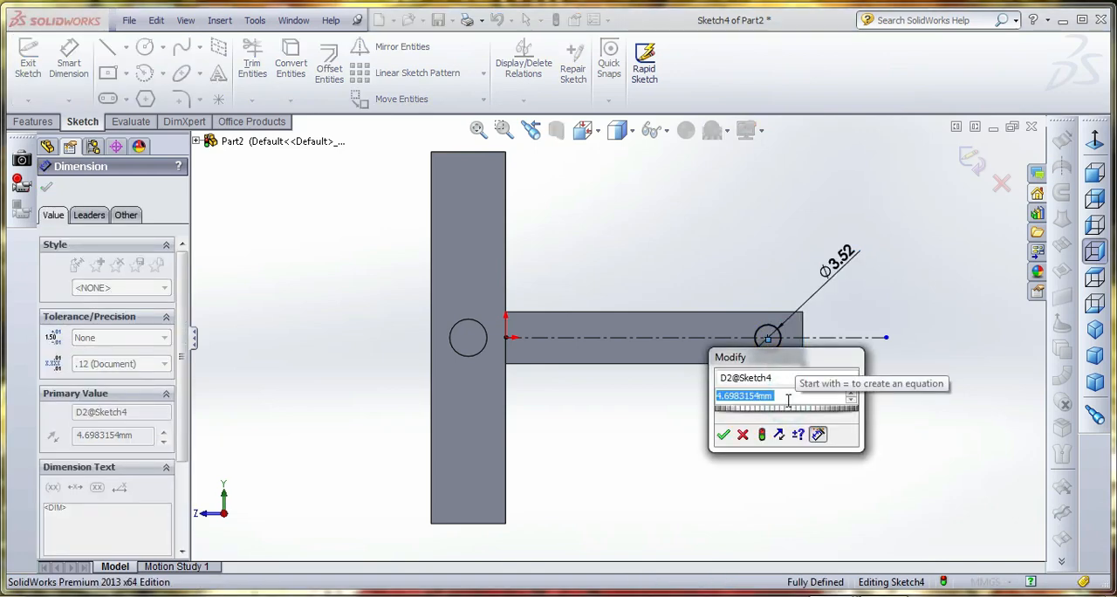
type("3")
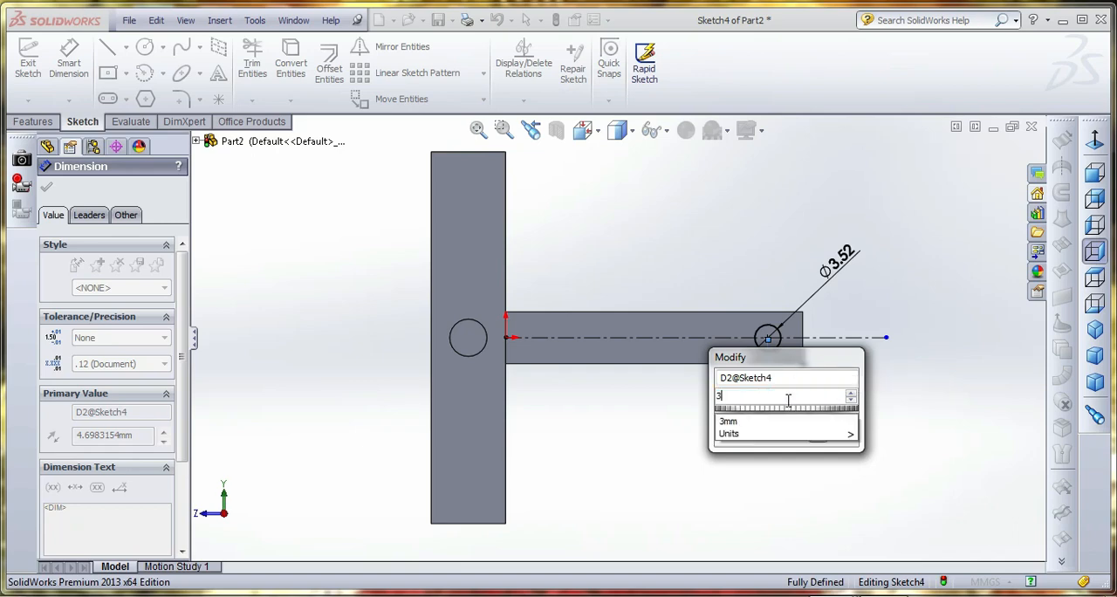
key("Return")
Set the circle's diameter to 3 mm and exit the sketch
left_click(853, 266)
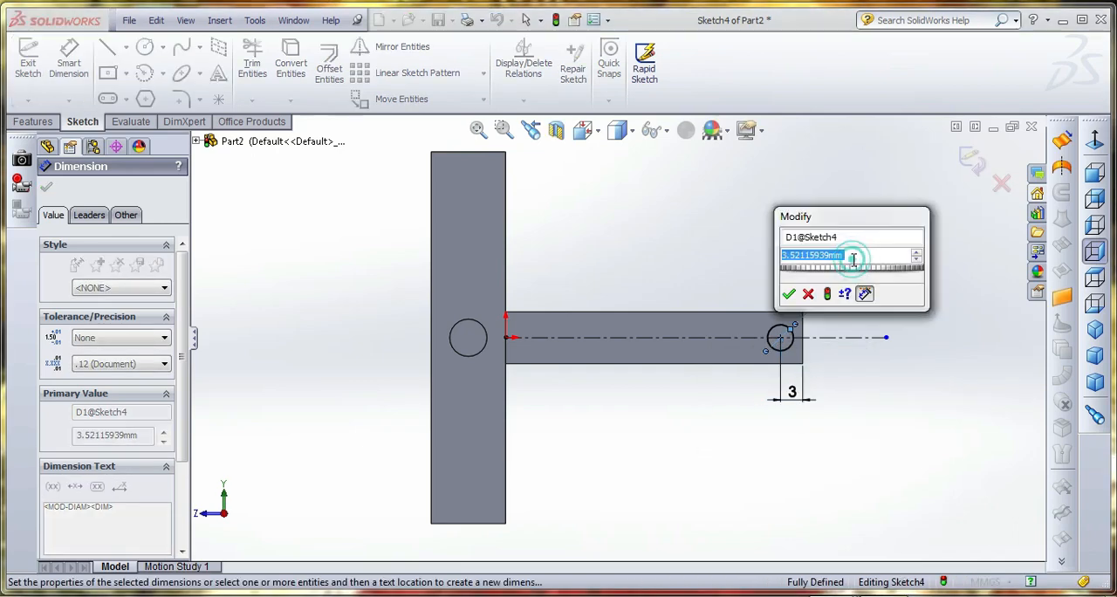
type("3")
key("Return")
left_click(811, 233)
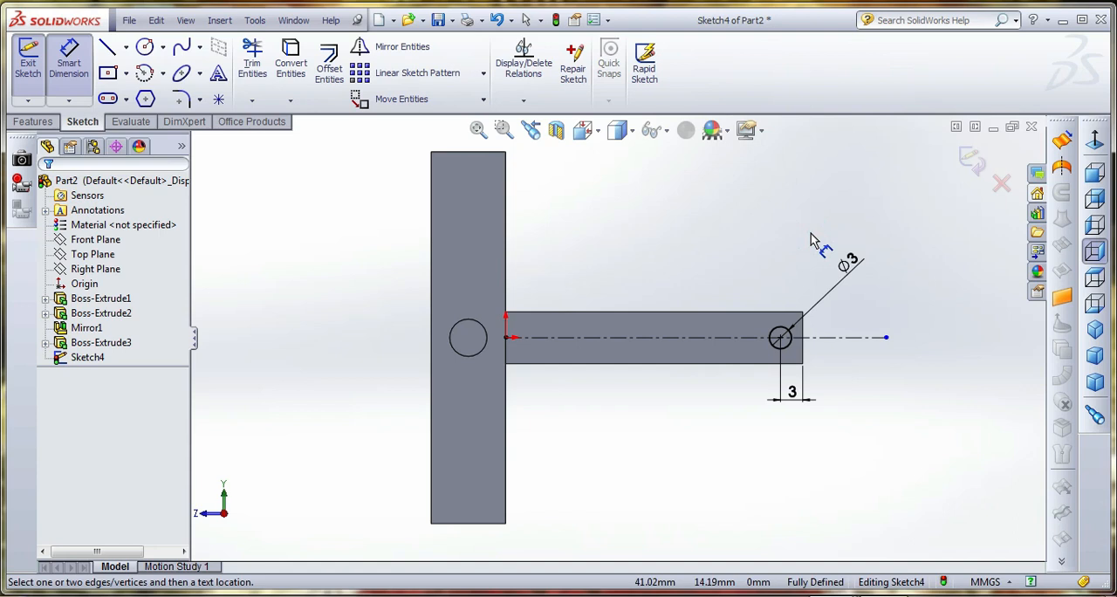
left_click(971, 160)
Extrude the circle as an 80 mm Blind boss merged with the bar
left_click(35, 122)
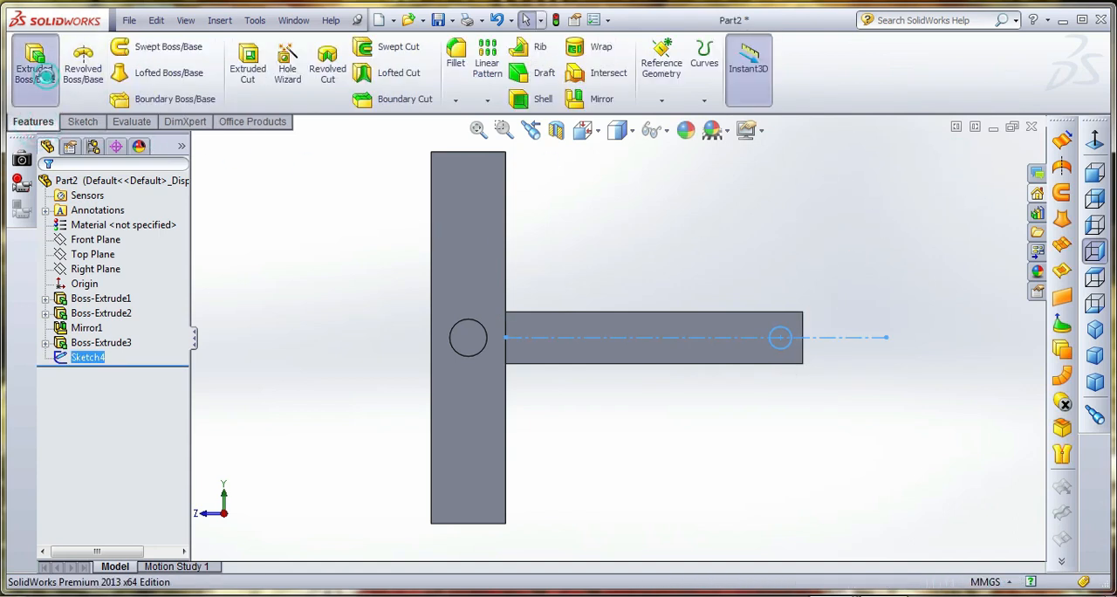
left_click(35, 63)
middle_click_drag(697, 401, 730, 359)
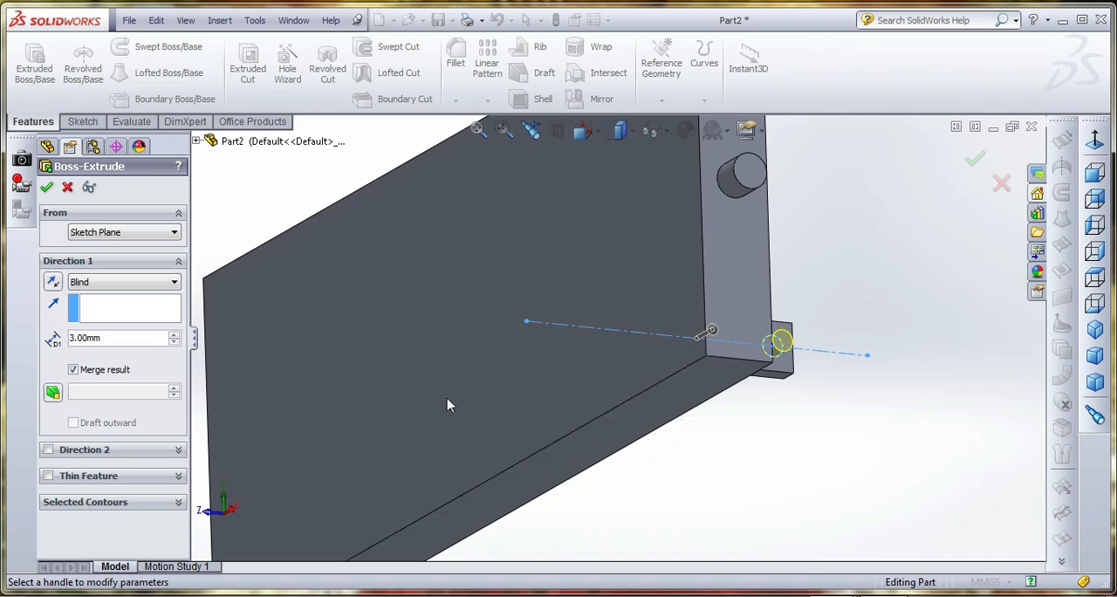
left_click(141, 339)
double_click(140, 338)
type("8")
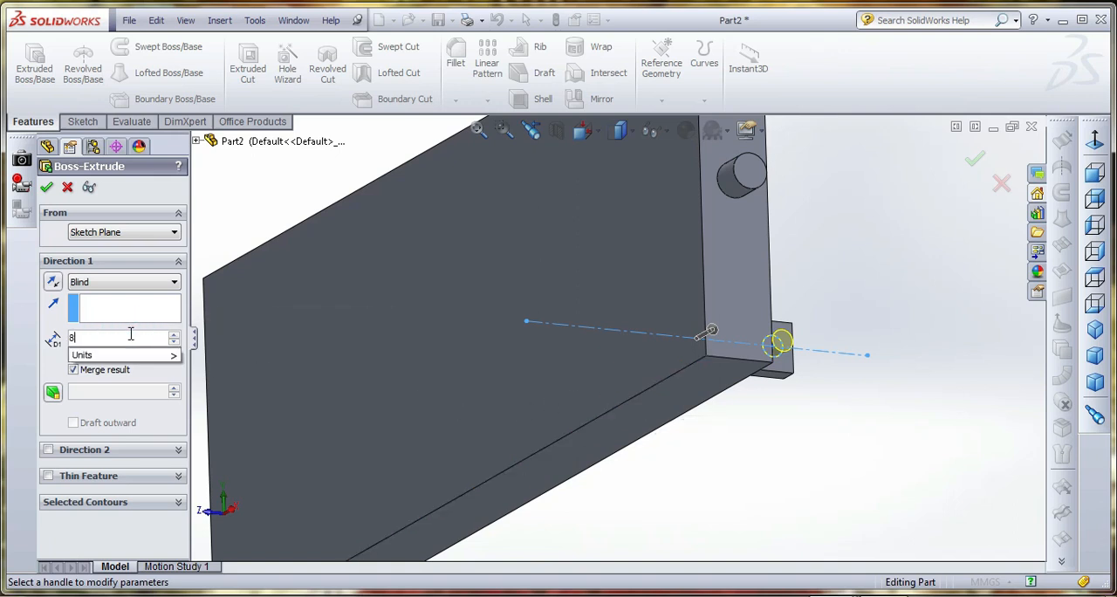
type("0")
key("Return")
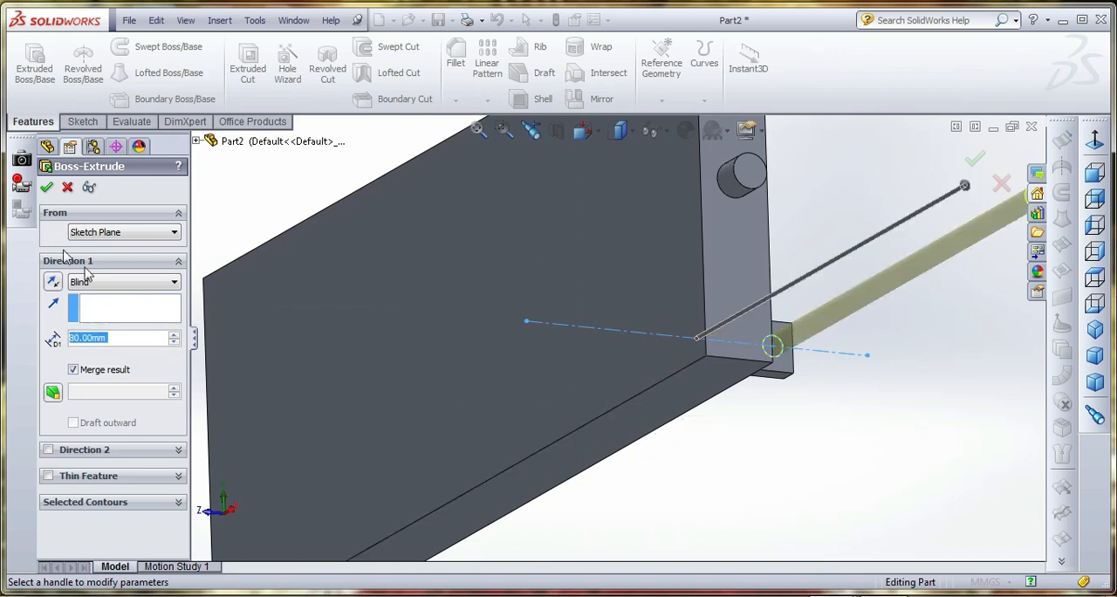
left_click(46, 187)
scroll(643, 442, "down", 5)
middle_click_drag(636, 429, 558, 463)
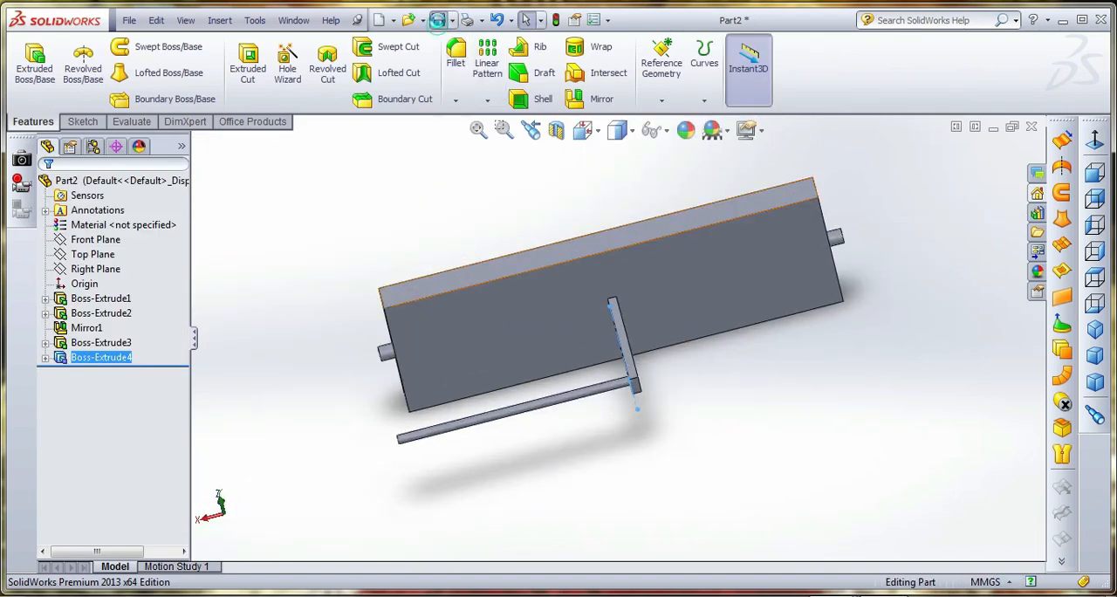
Save the part as step in the adjustable step folder
left_click(438, 20)
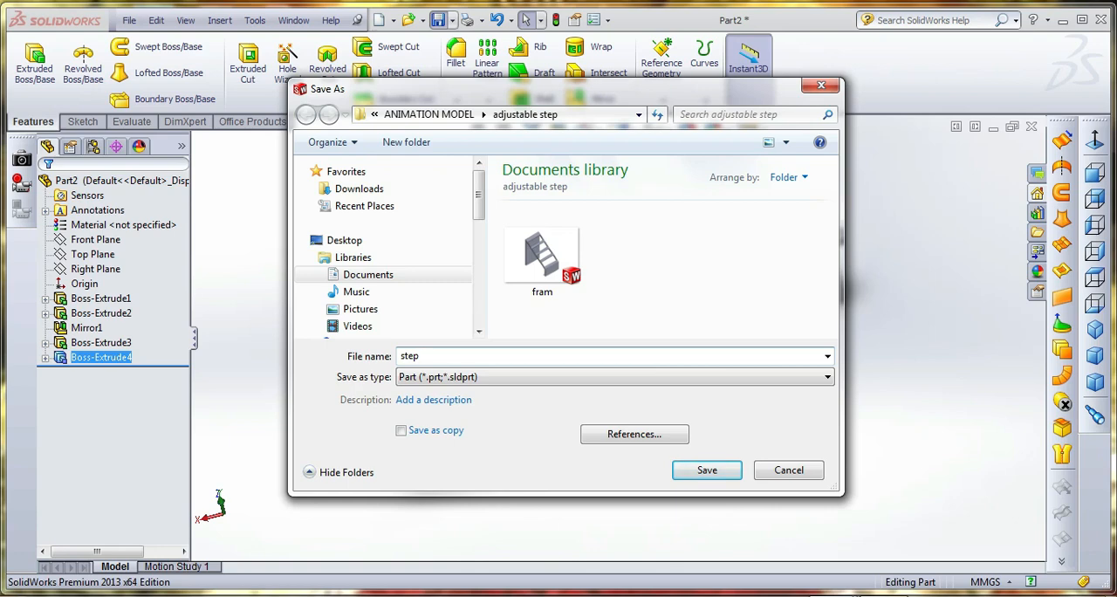
key("Return")
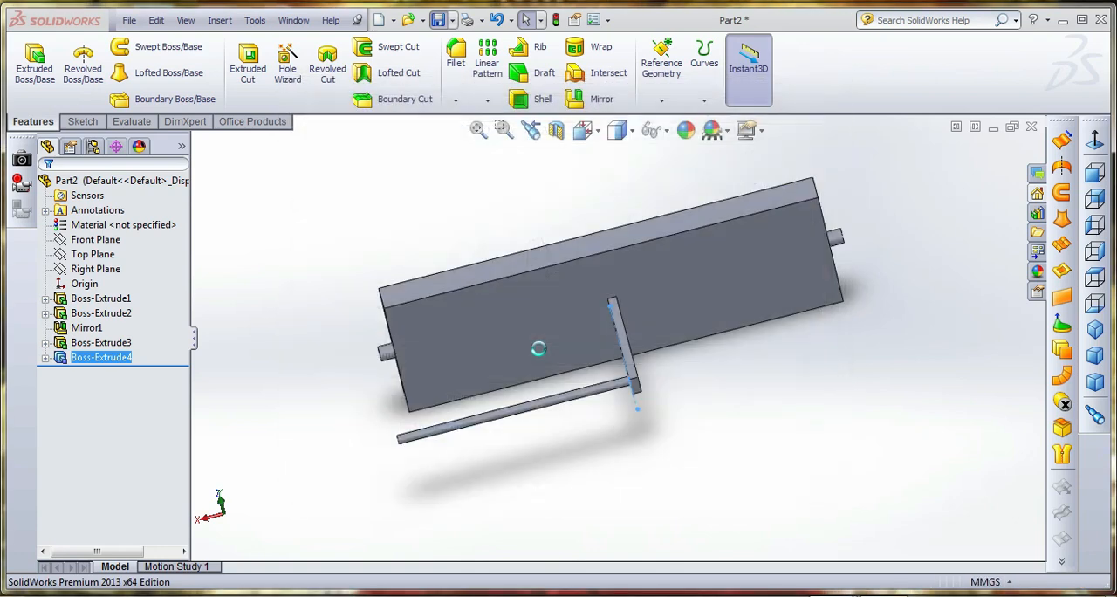
left_click(712, 428)
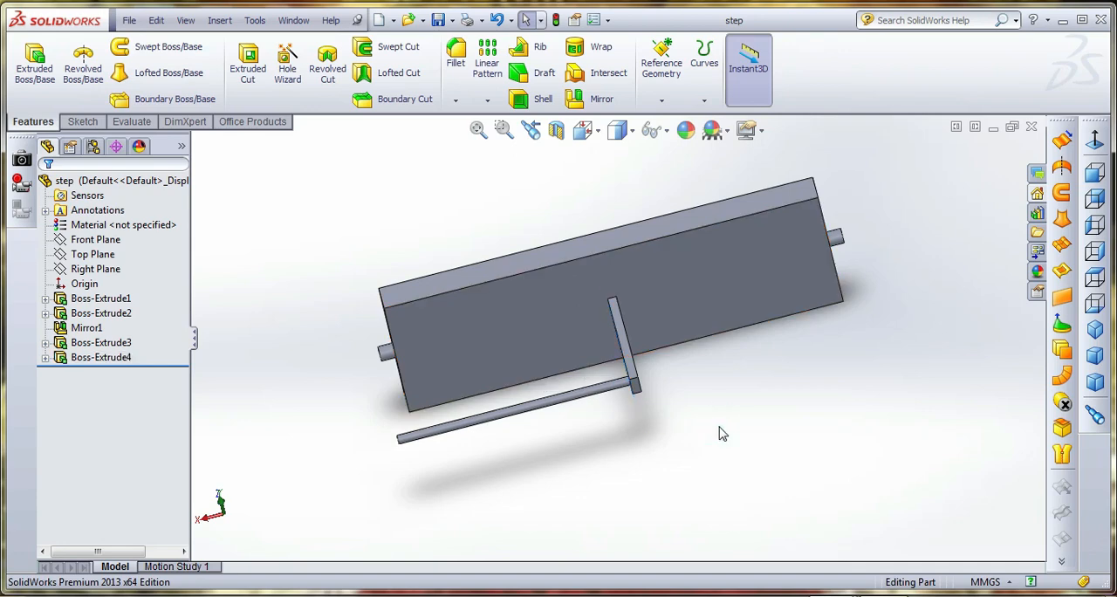
Create a new part and start a sketch on the Front Plane
left_click(377, 20)
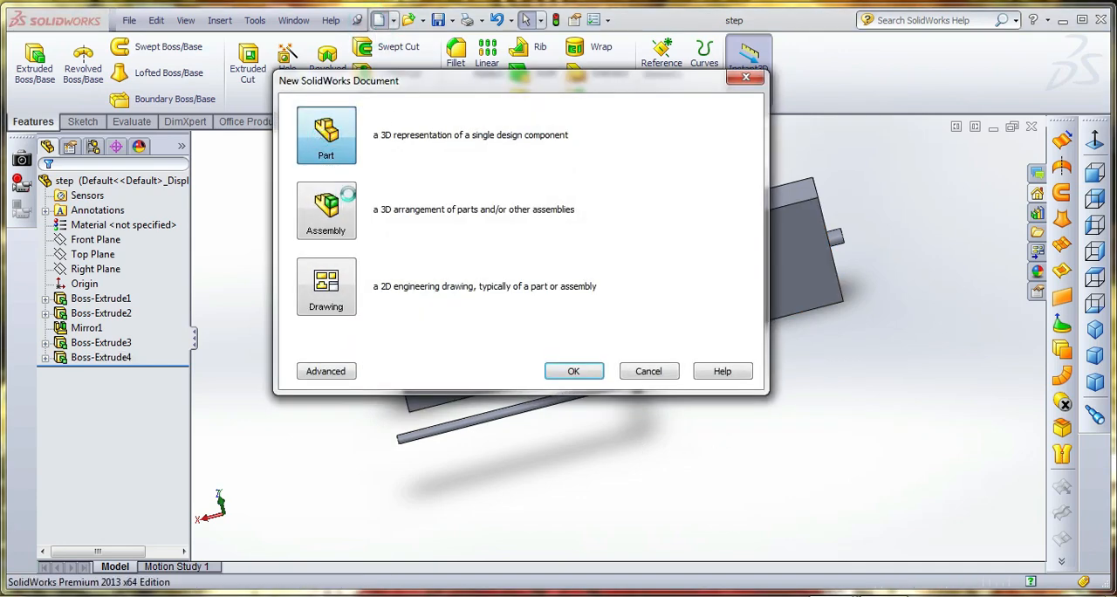
left_click(83, 122)
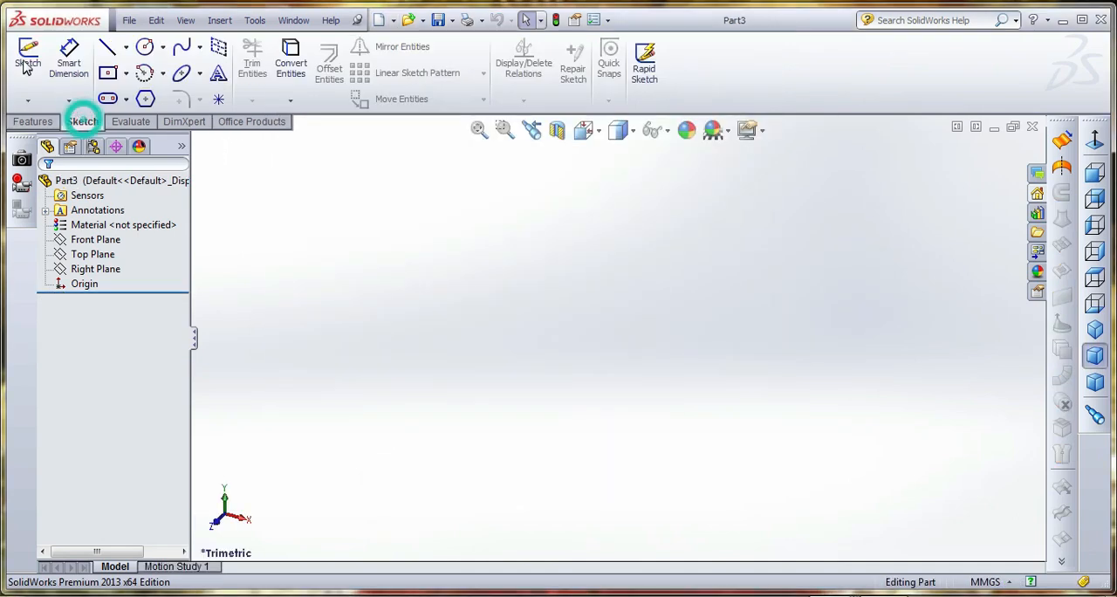
left_click(28, 57)
left_click(456, 212)
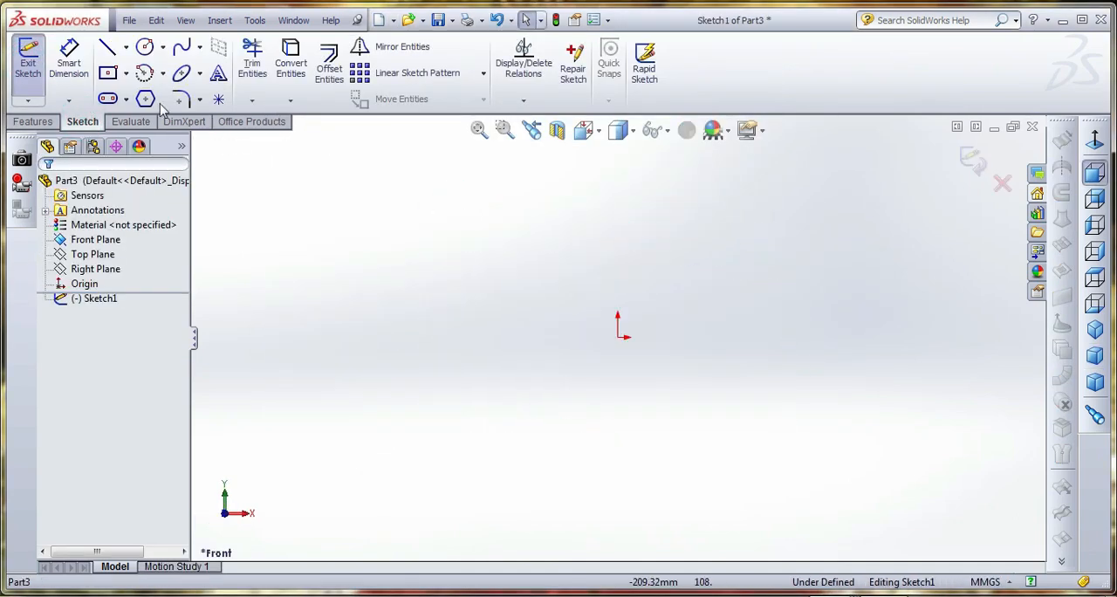
Sketch a tall center rectangle on the origin, about 14 mm wide and 153 mm high
left_click(112, 75)
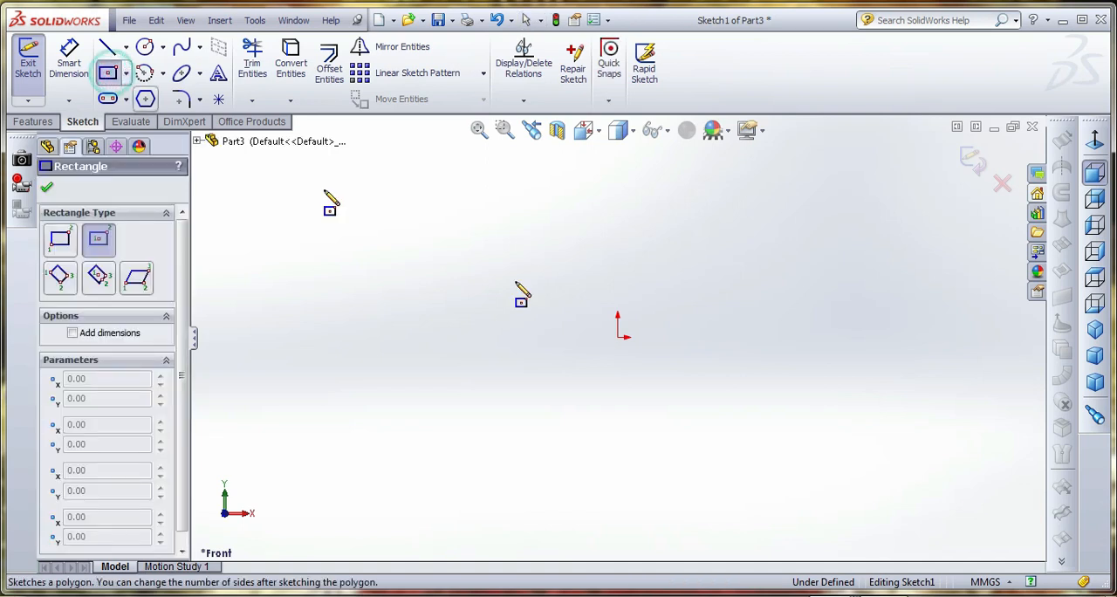
left_click(618, 336)
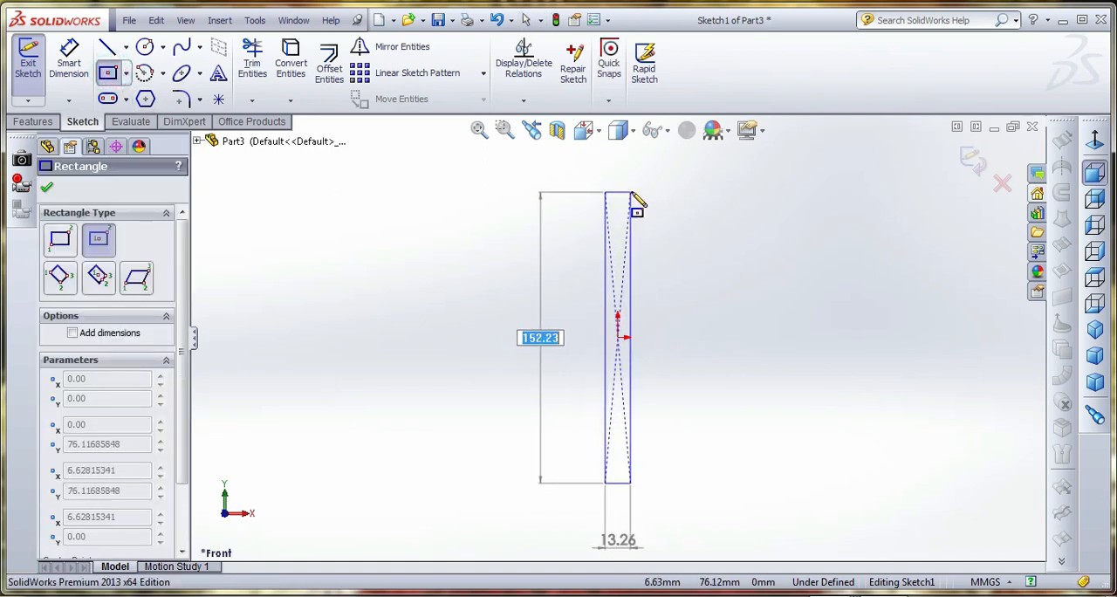
left_click(632, 190)
Dimension the rectangle's top edge and set its width to 10 mm
left_click(69, 61)
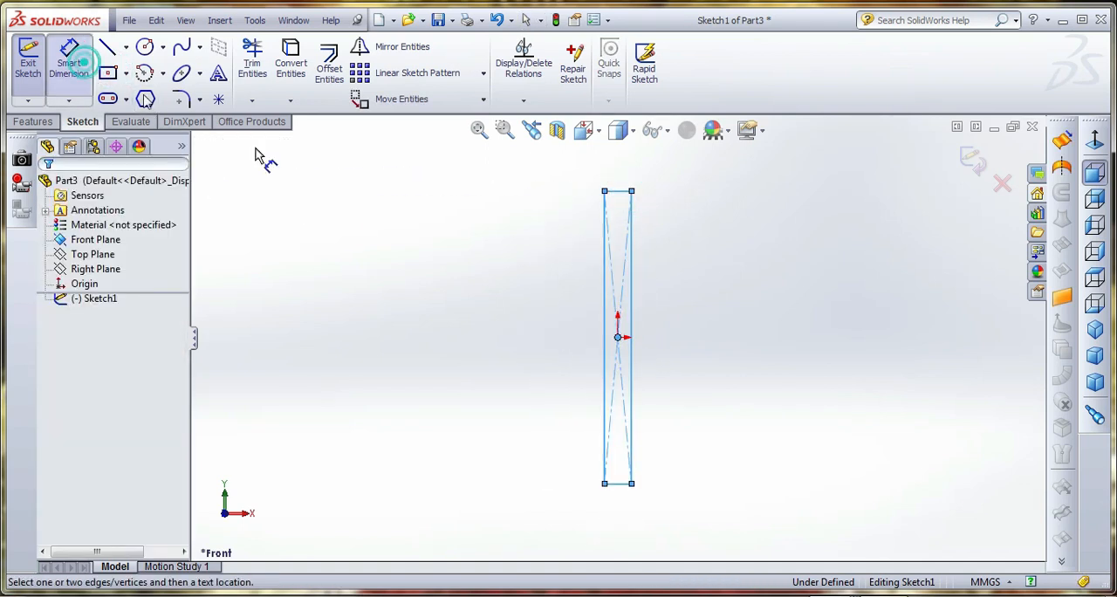
left_click(617, 195)
left_click(617, 174)
type("1")
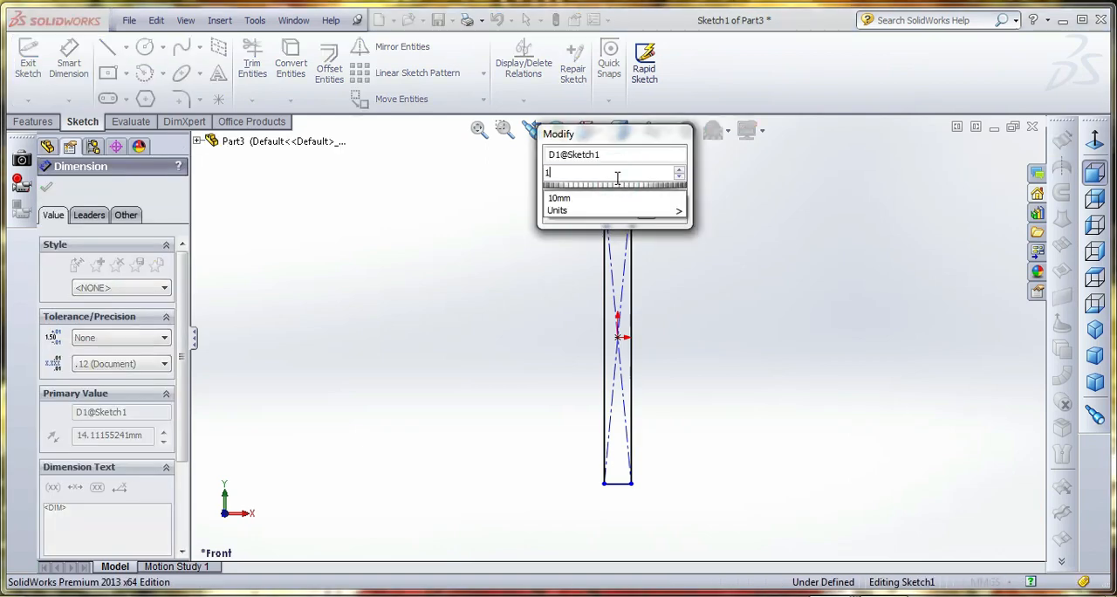
type("0")
key("Return")
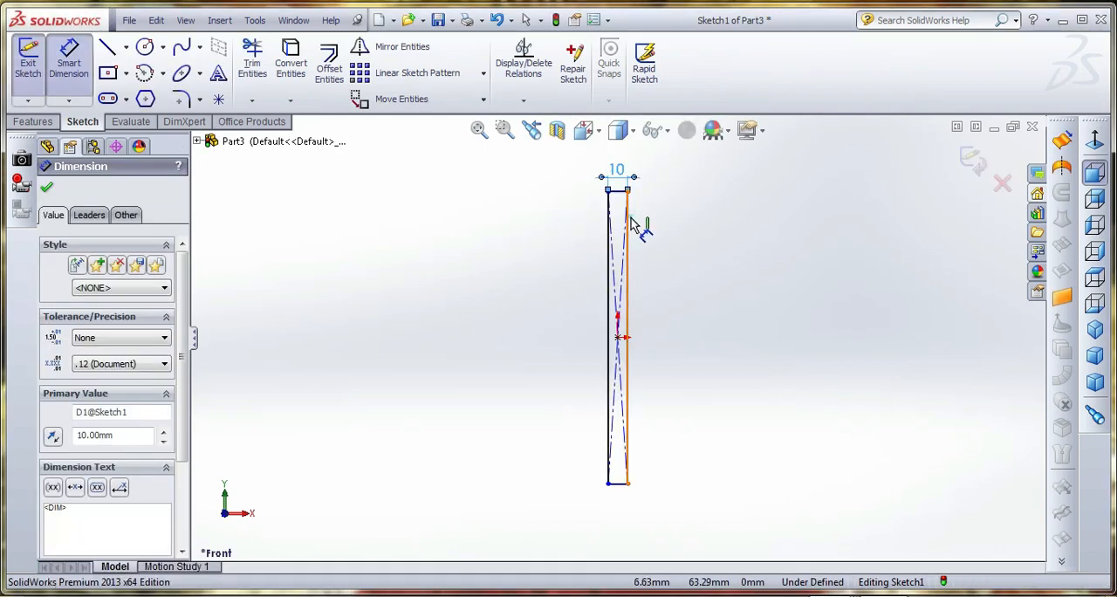
Dimension the rectangle's long side and set its height to 244 mm
left_click(628, 223)
left_click(676, 218)
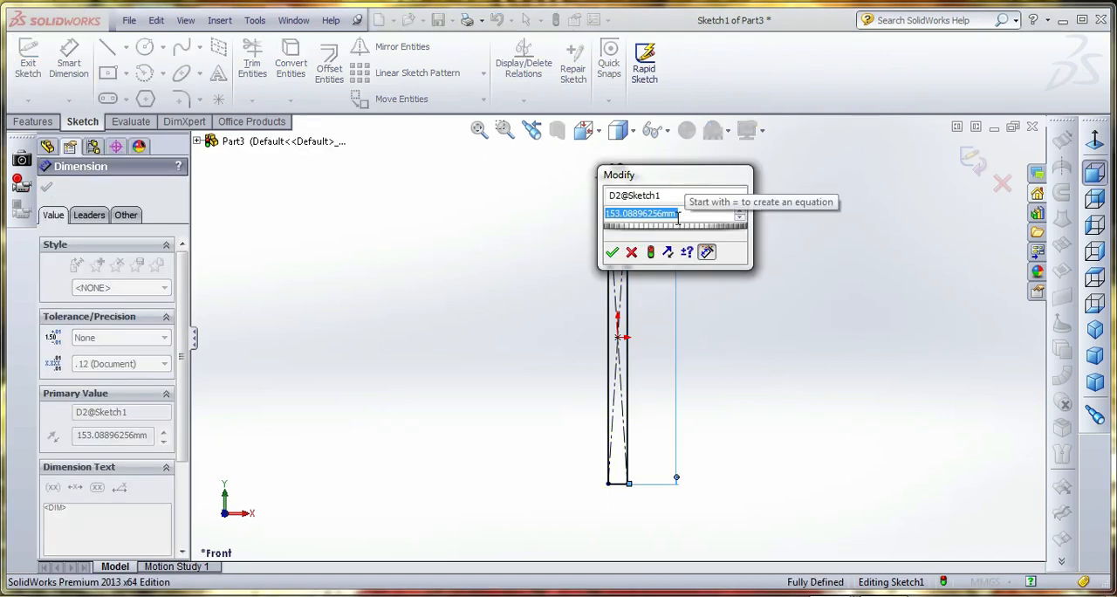
type("244")
key("Return")
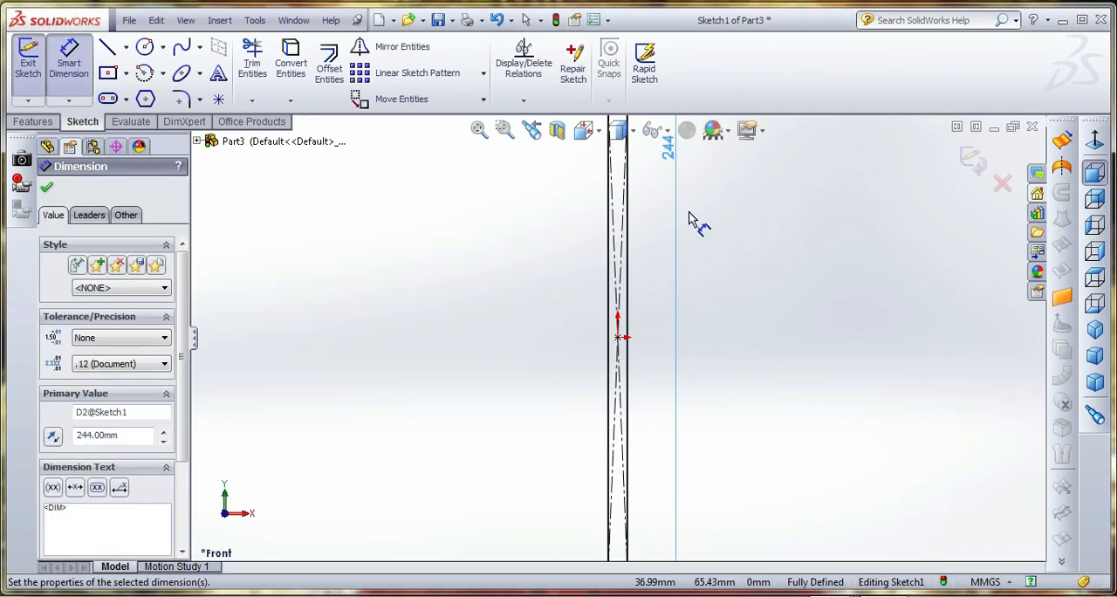
left_click(731, 260)
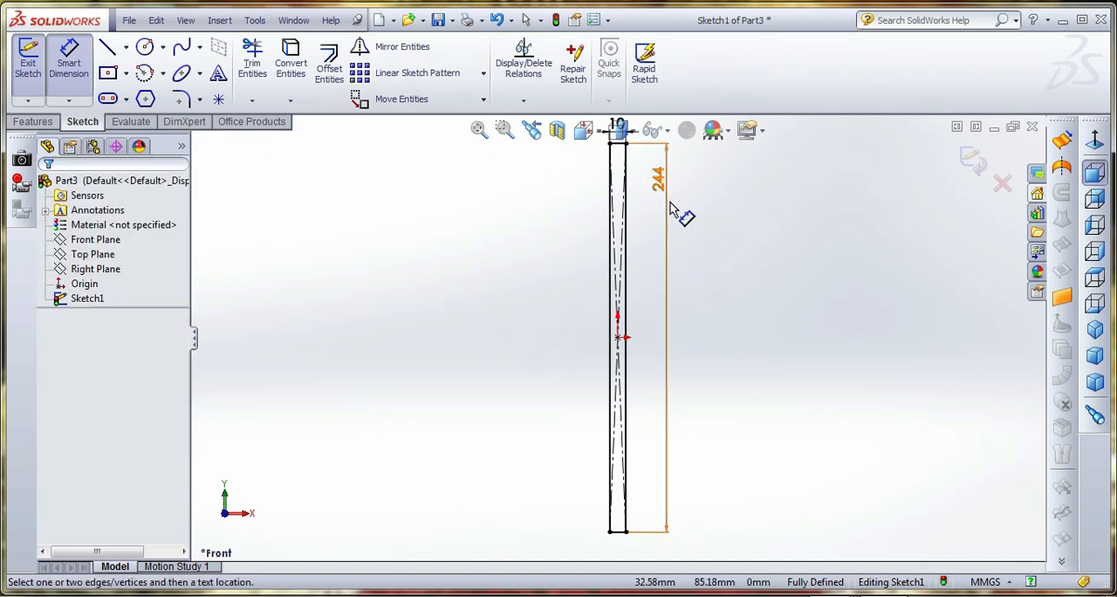
key("f")
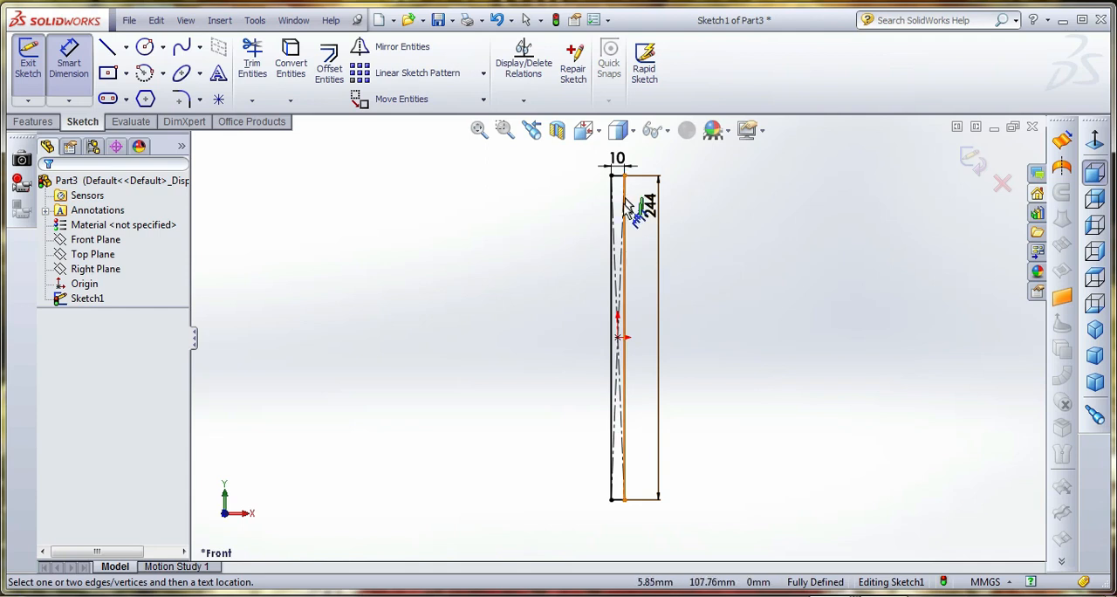
Sketch a circle about 5.3 mm in diameter near the rectangle's upper end, centred vertically above the origin
scroll(636, 204, "down", 2)
left_click(149, 54)
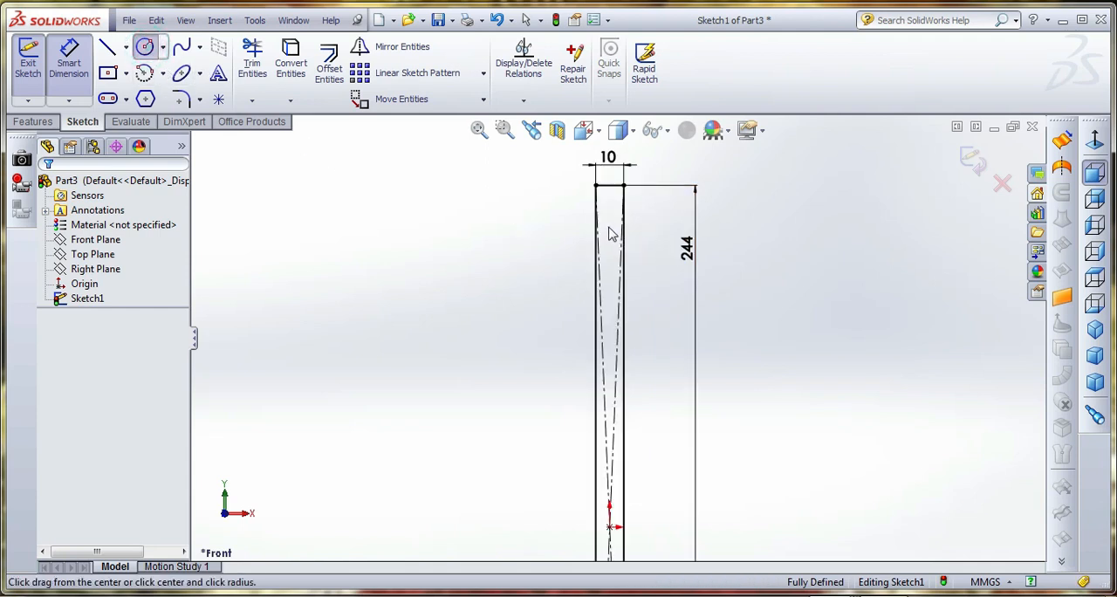
left_click(609, 227)
left_click(621, 255)
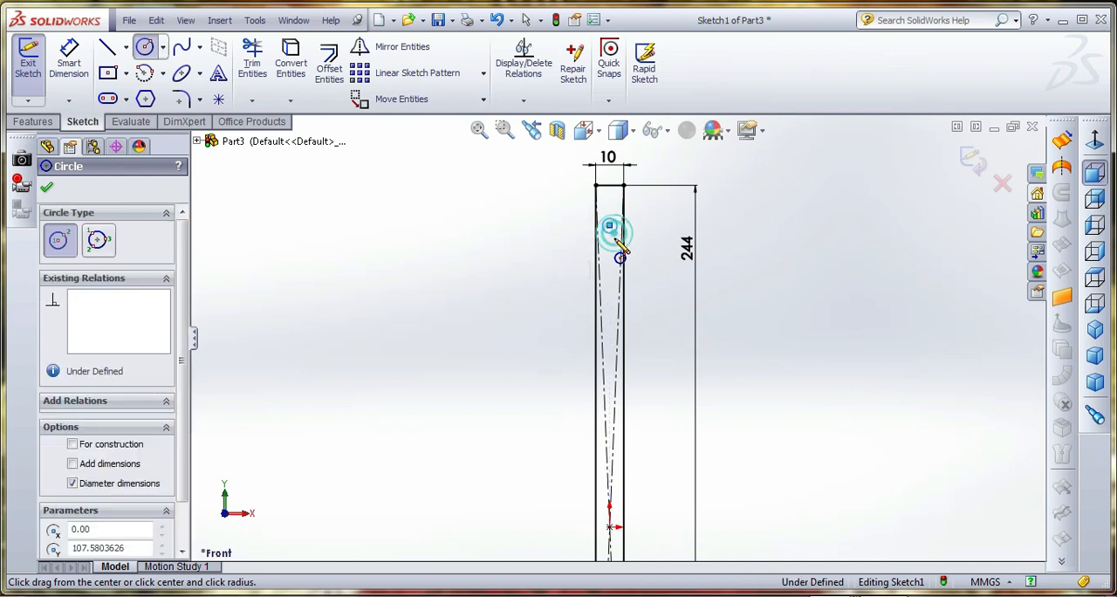
Draw a horizontal centerline about 40 mm long, starting directly below the circle's centre and running out past the rectangle's left edge
scroll(623, 306, "down", 2)
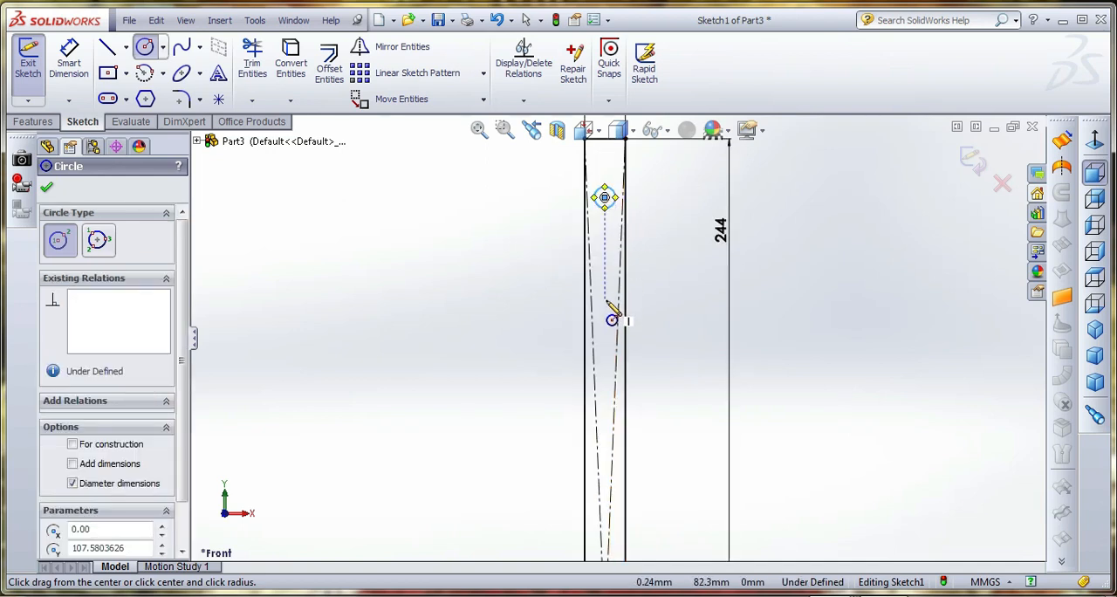
left_click(136, 52)
left_click(136, 50)
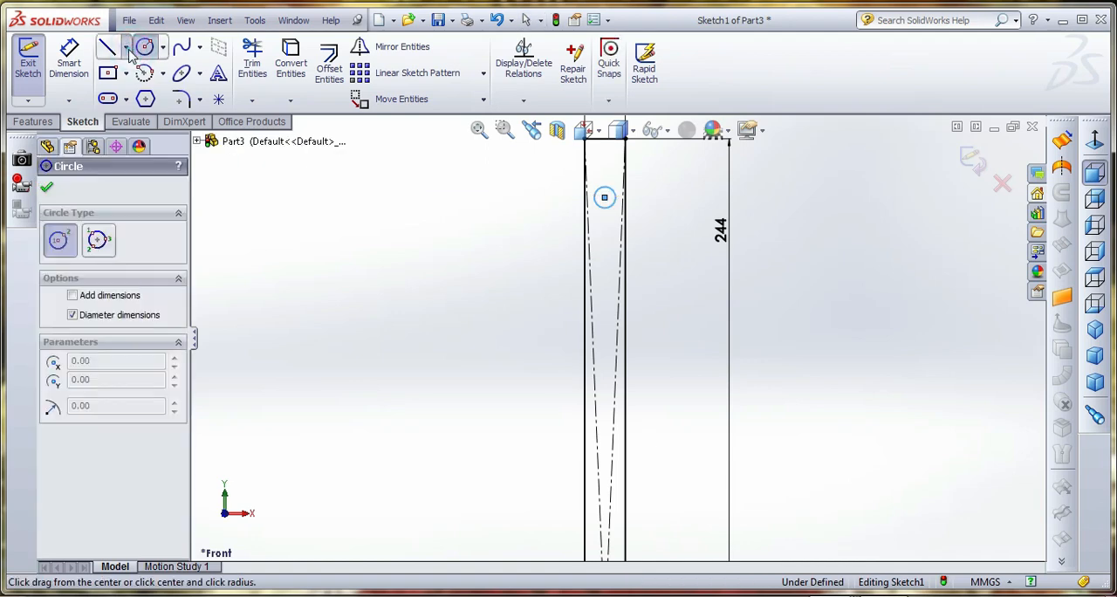
left_click(127, 47)
left_click(133, 85)
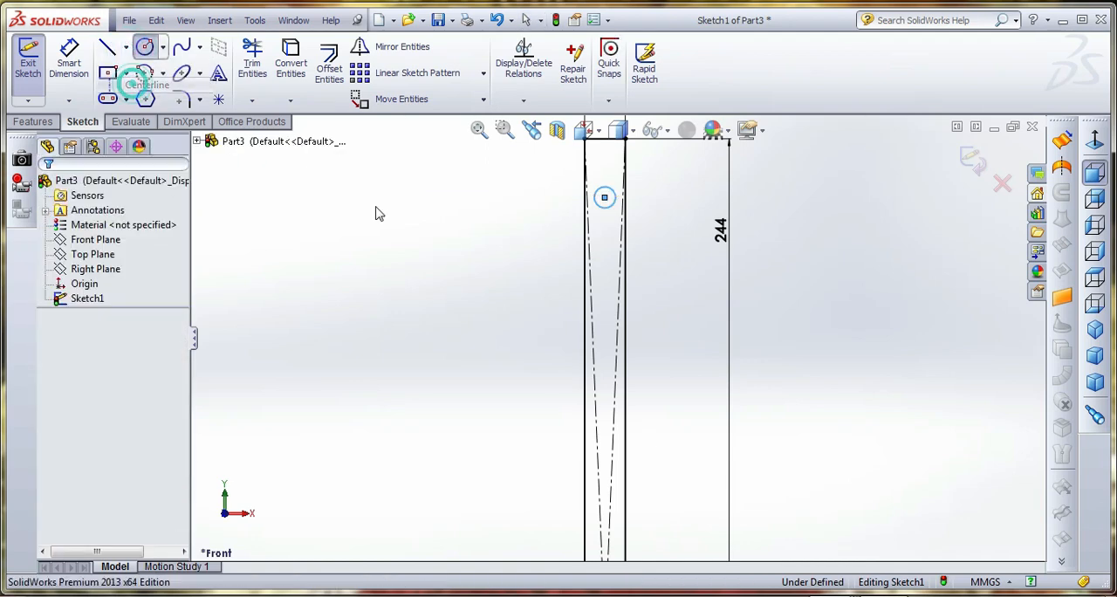
left_click(604, 238)
left_click(445, 239)
right_click(444, 236)
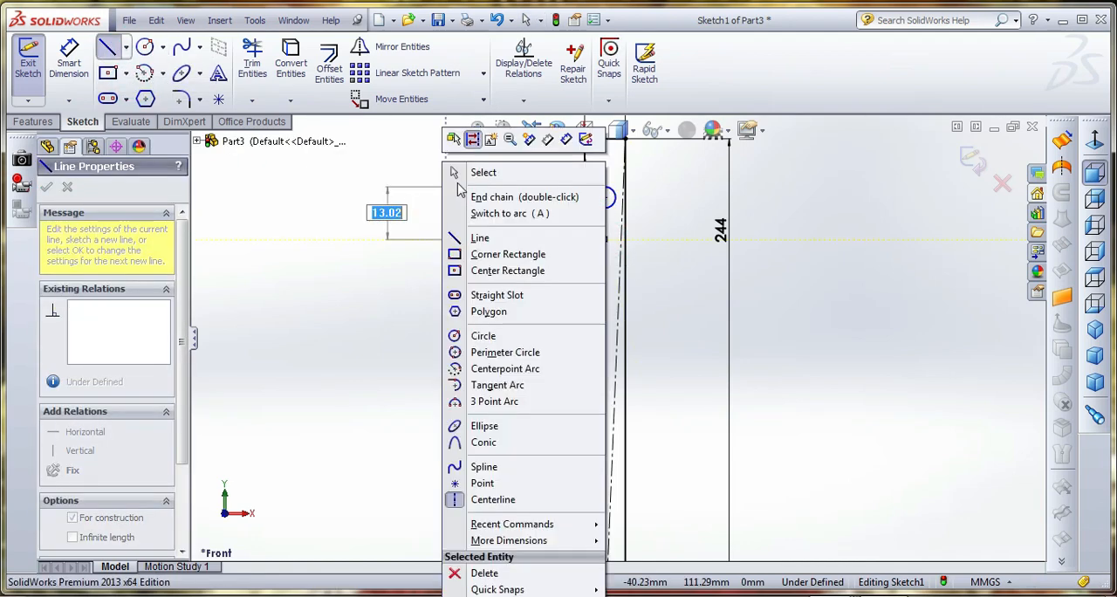
left_click(466, 171)
Dimension the circle and set its diameter to 3 mm
left_click(69, 61)
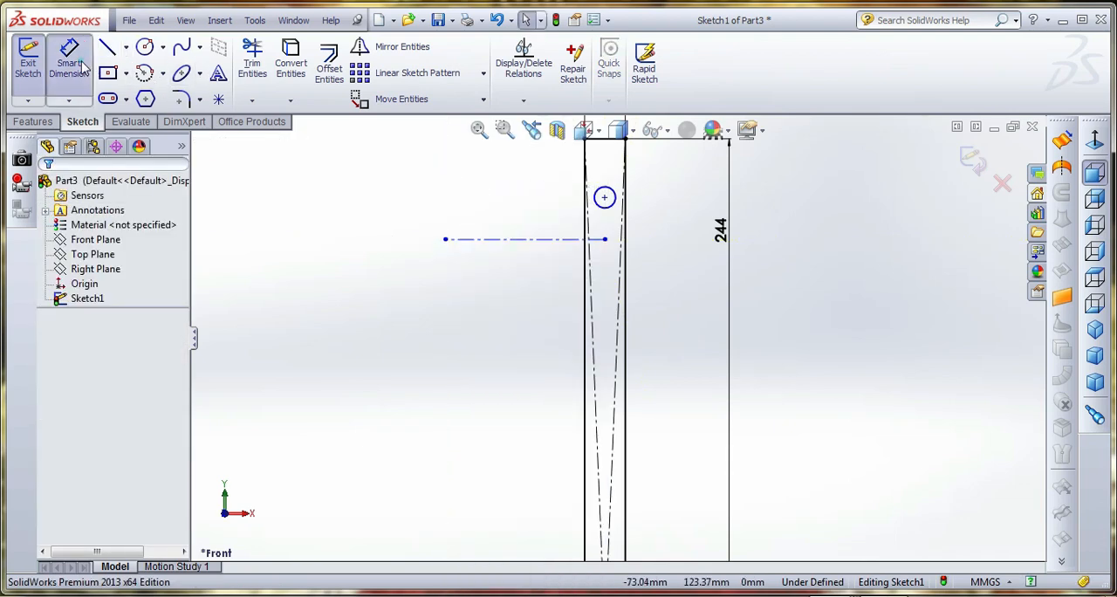
left_click(615, 195)
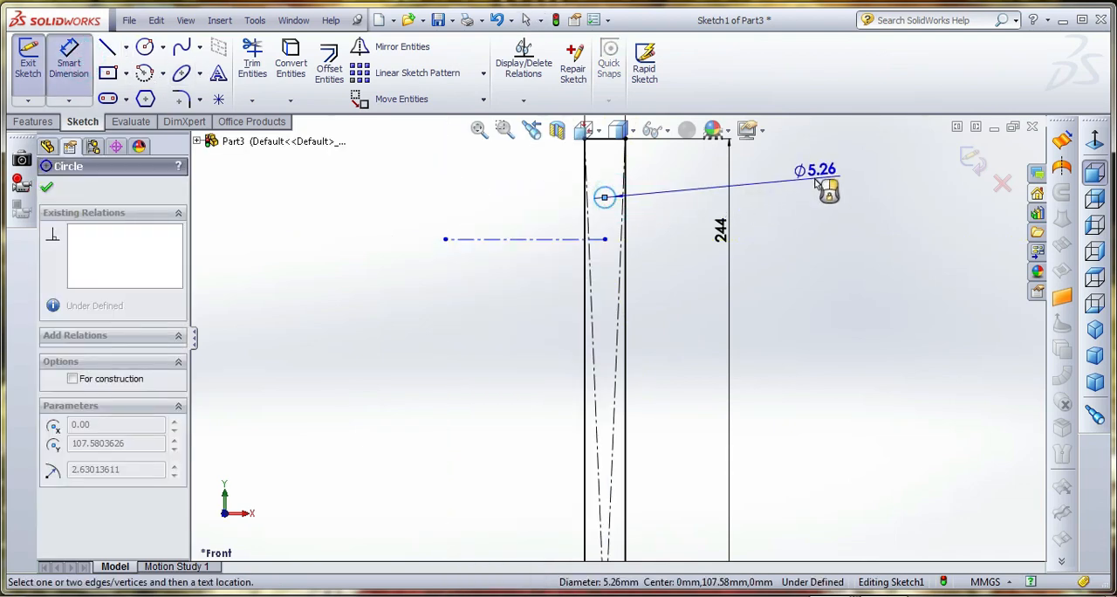
left_click(815, 181)
type("3")
key("Return")
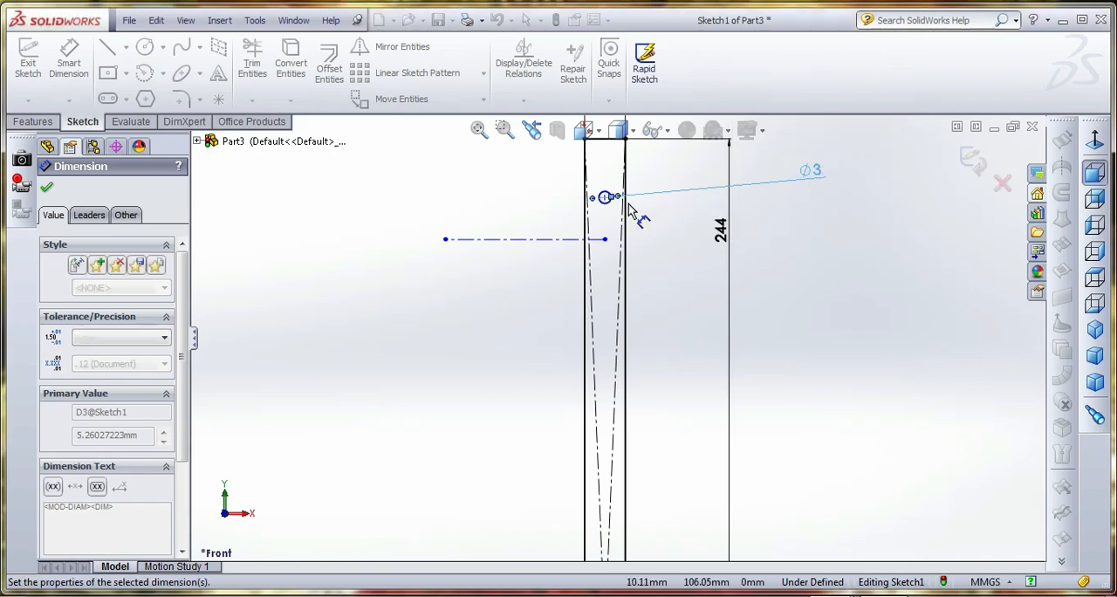
Dimension the circle's centre from the rectangle's right long side, accepting 5 mm
left_click(605, 196)
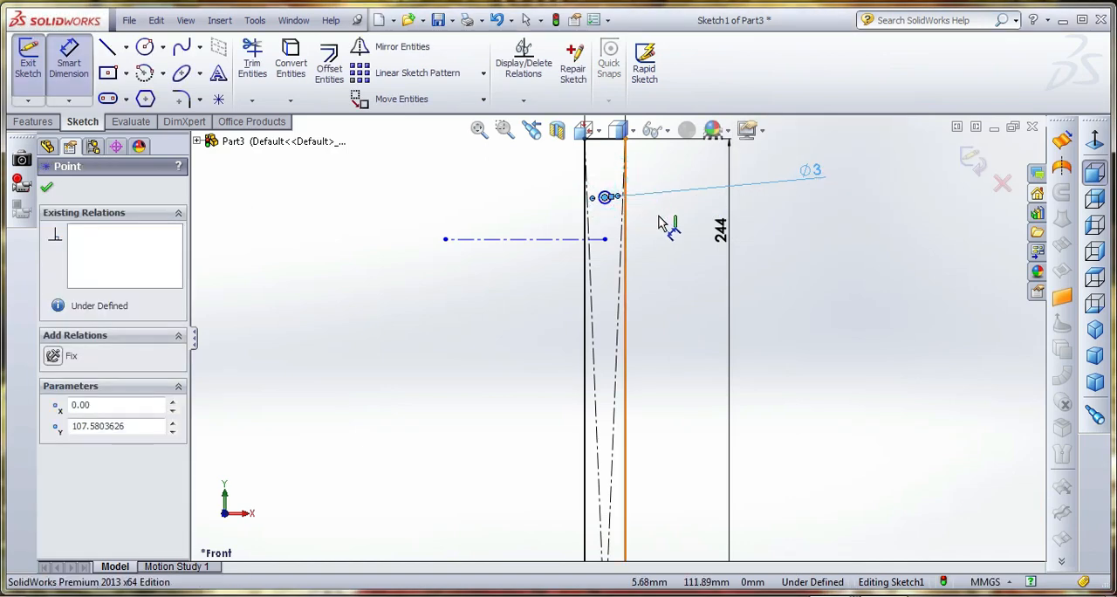
left_click(625, 223)
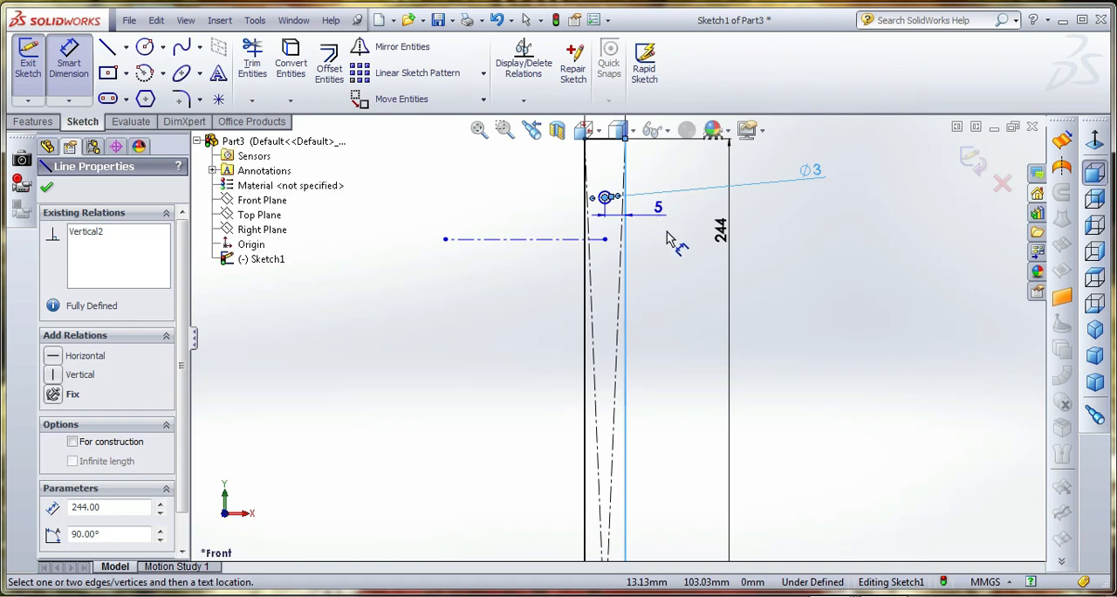
left_click(668, 238)
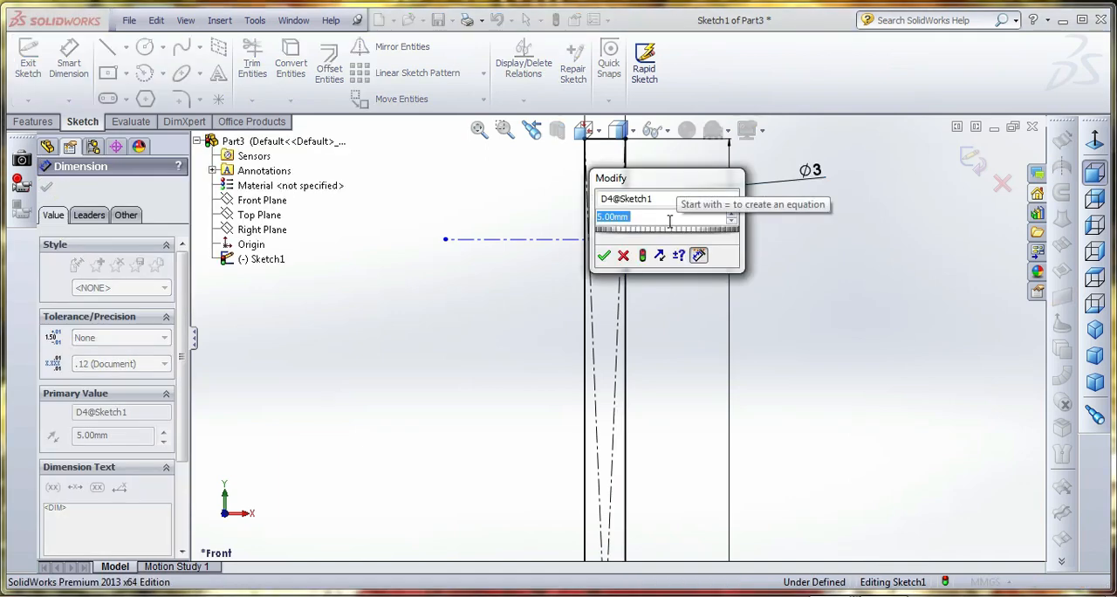
key("Return")
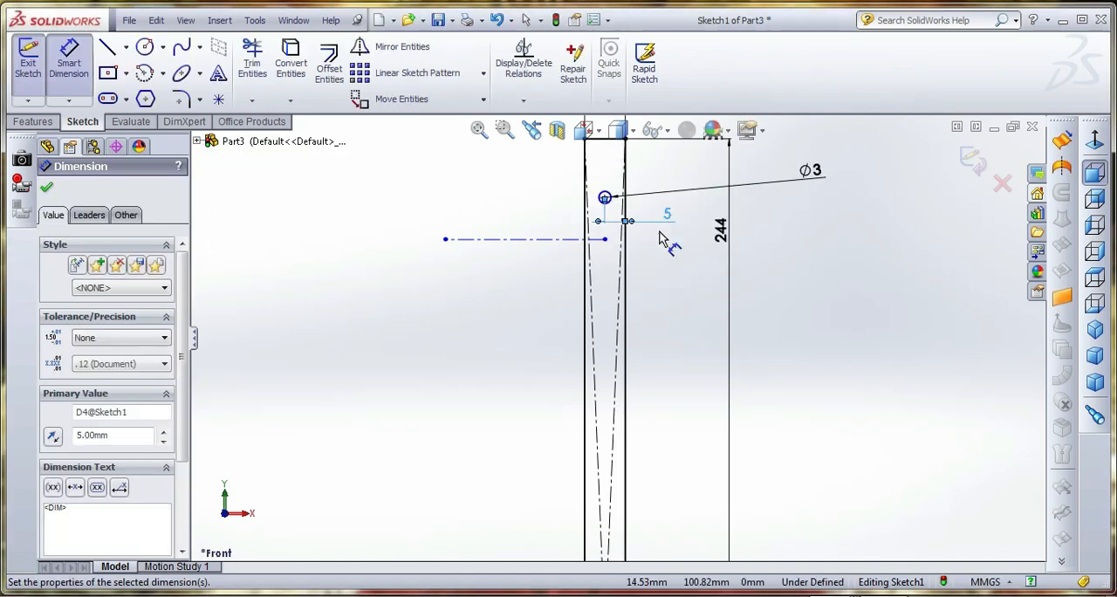
Switch to the back view and set the distance from the circle's centre to the rectangle's top edge to 9 mm
left_click(603, 198)
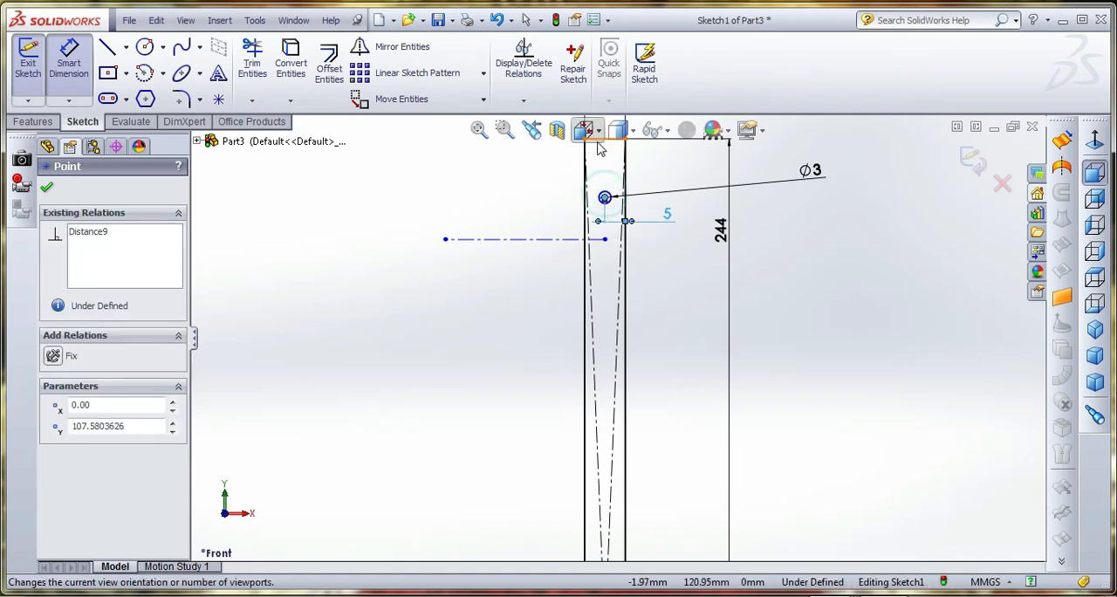
left_click(586, 131)
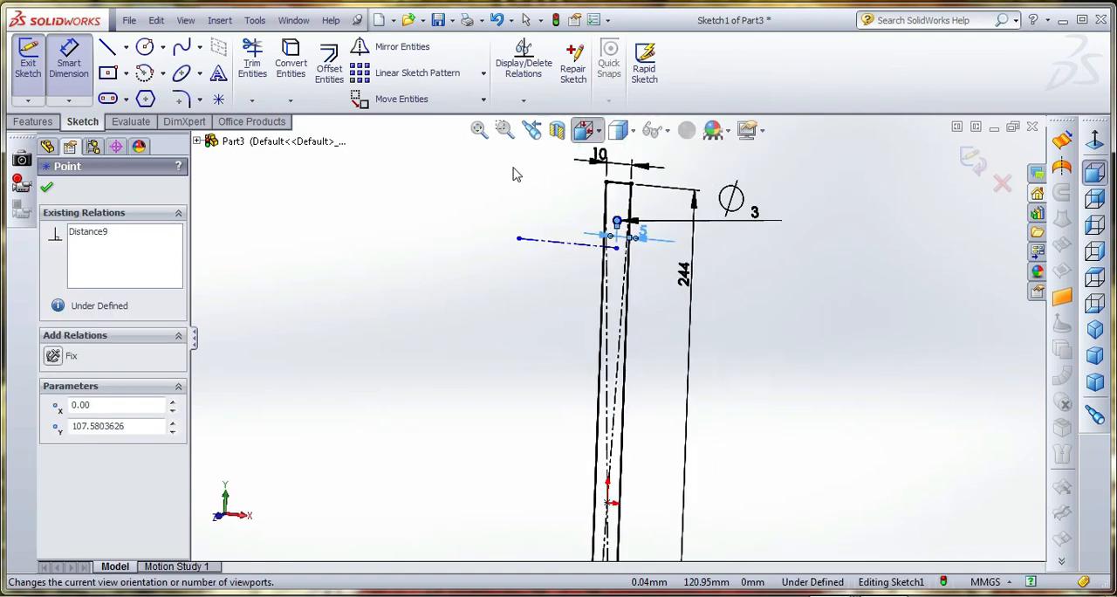
left_click(698, 244)
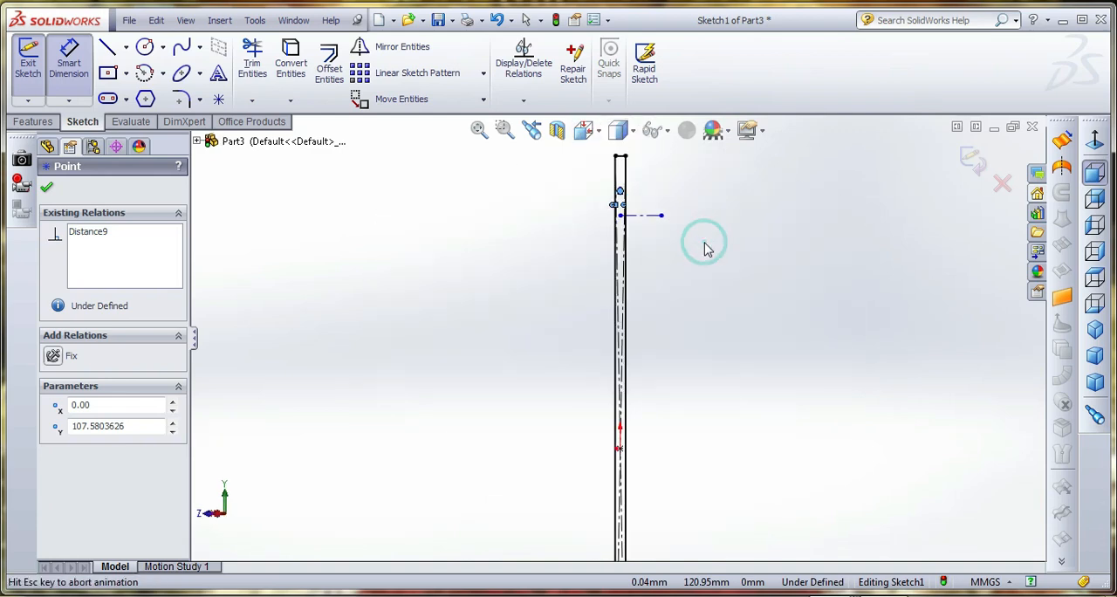
scroll(609, 334, "down", 3)
scroll(608, 334, "down", 2)
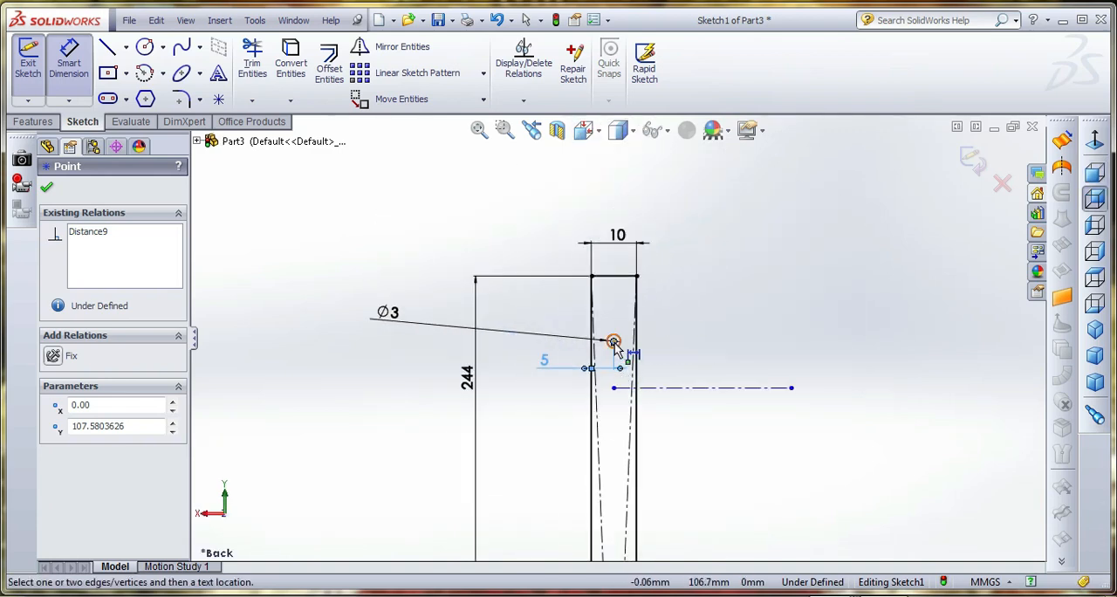
left_click(617, 278)
left_click(691, 314)
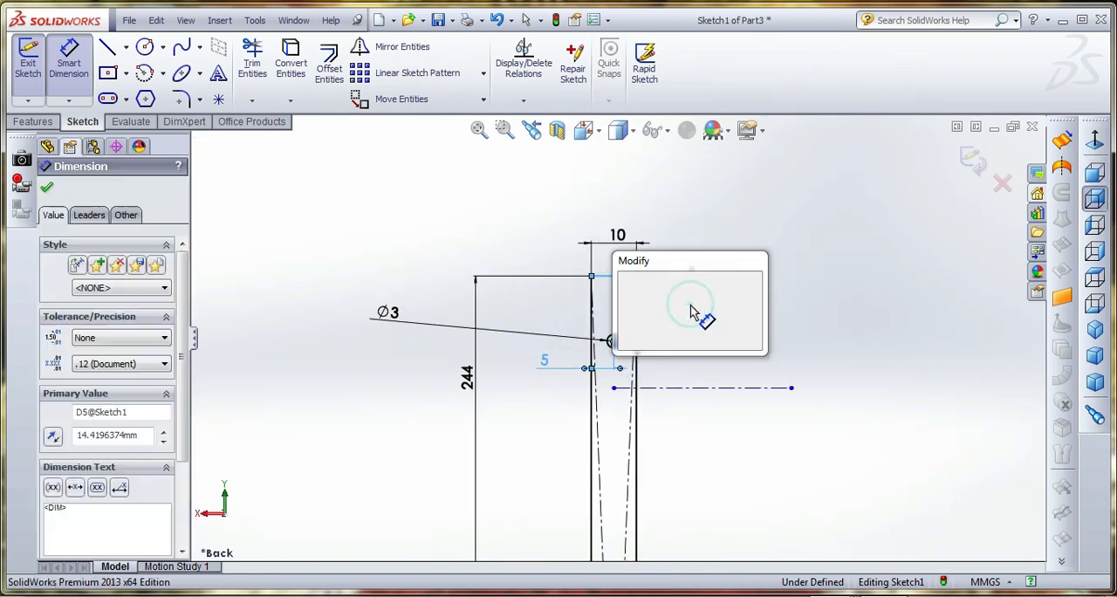
type("9")
key("Return")
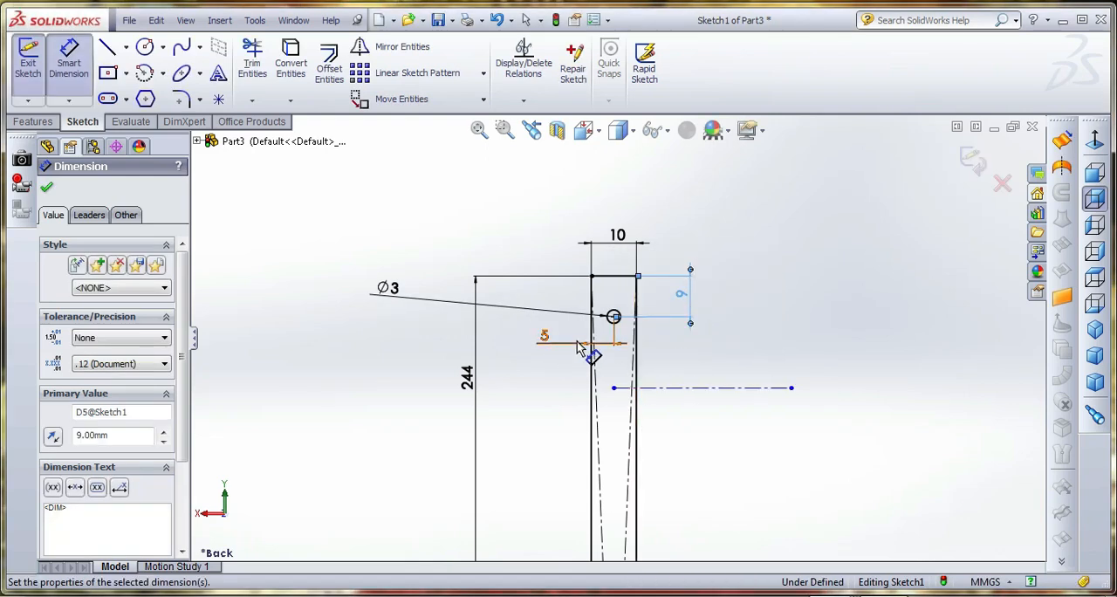
Dimension the horizontal centerline from the circle's centre and set the distance to 35 mm
left_click(669, 386)
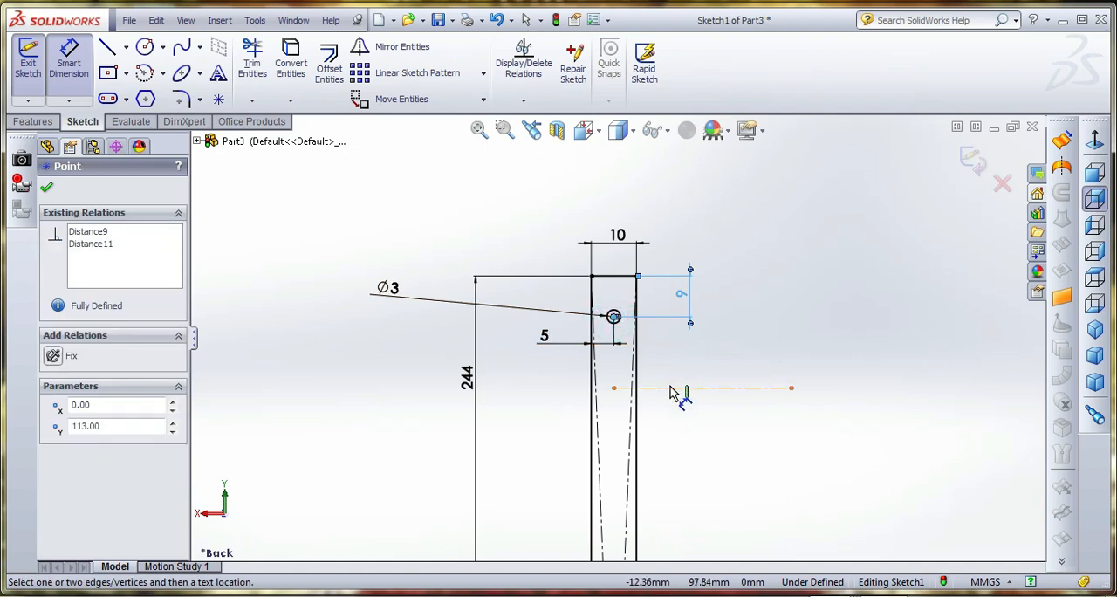
left_click(712, 387)
left_click(752, 377)
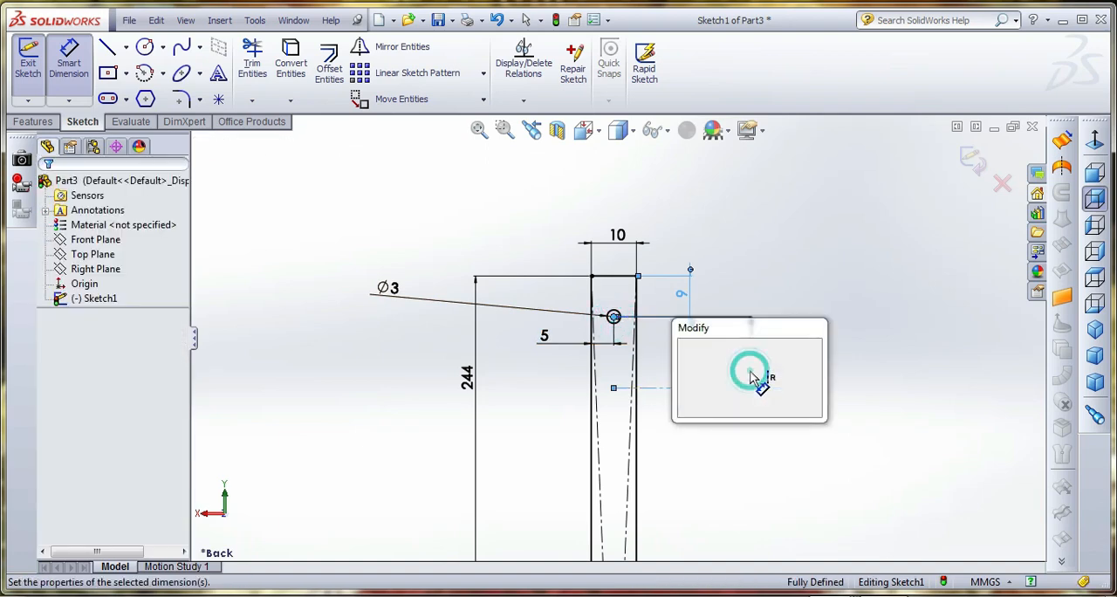
type("35")
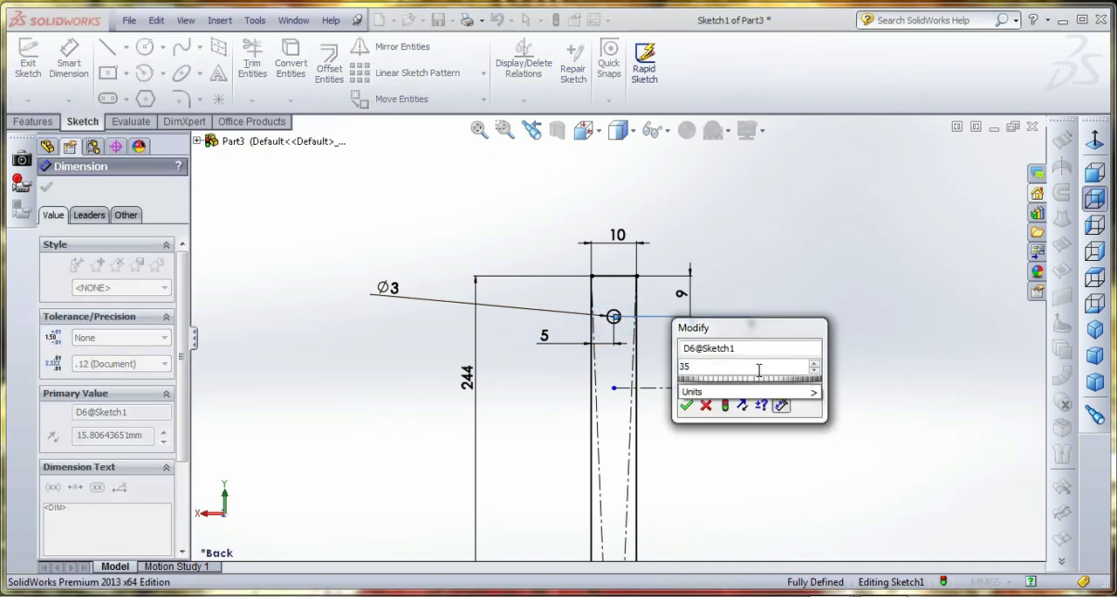
key("Return")
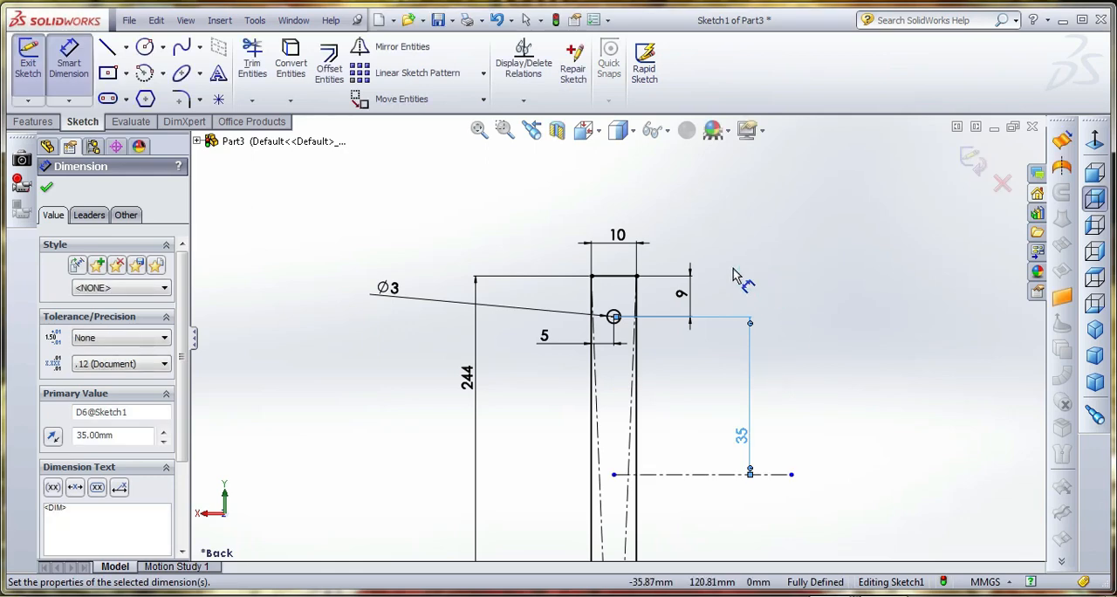
key("Escape")
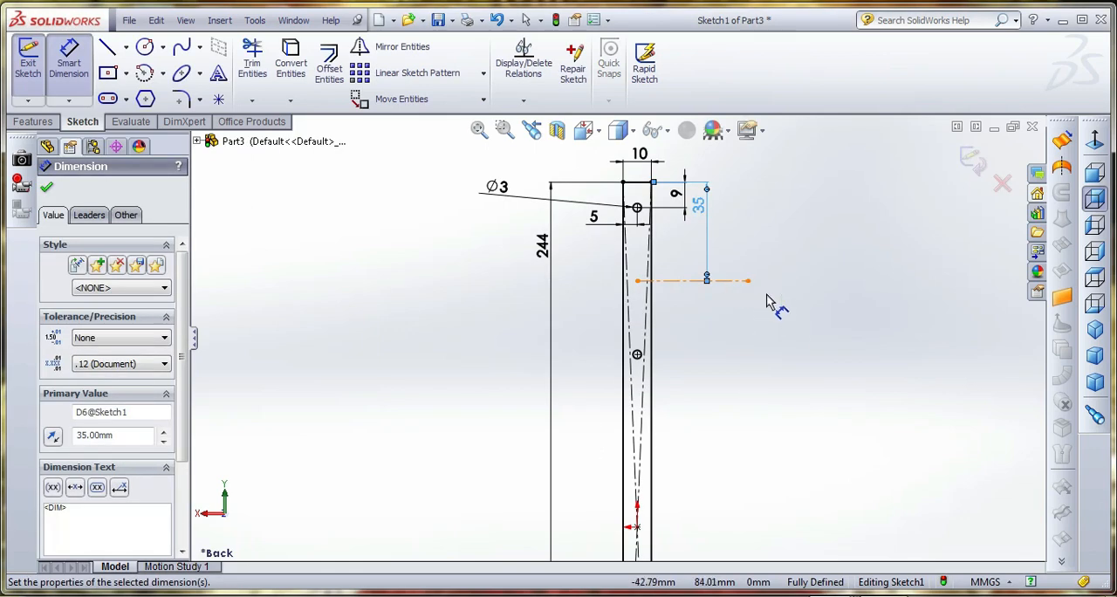
key("Escape")
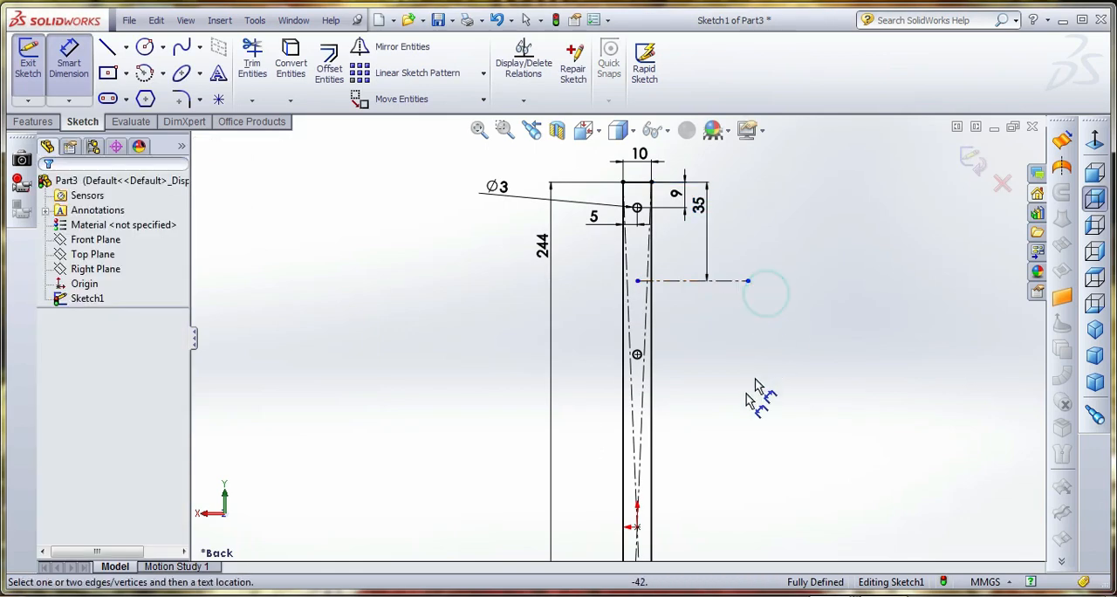
Draw a second horizontal centerline about 71 mm long across the rectangle, between the lower circle and the origin
left_click(127, 49)
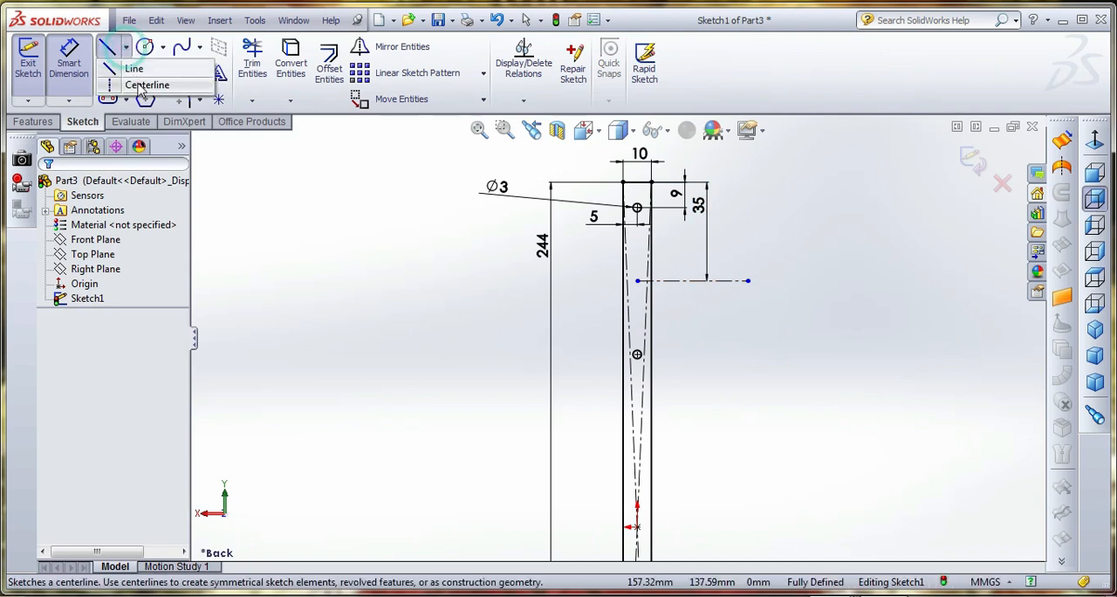
left_click(141, 85)
left_click(575, 401)
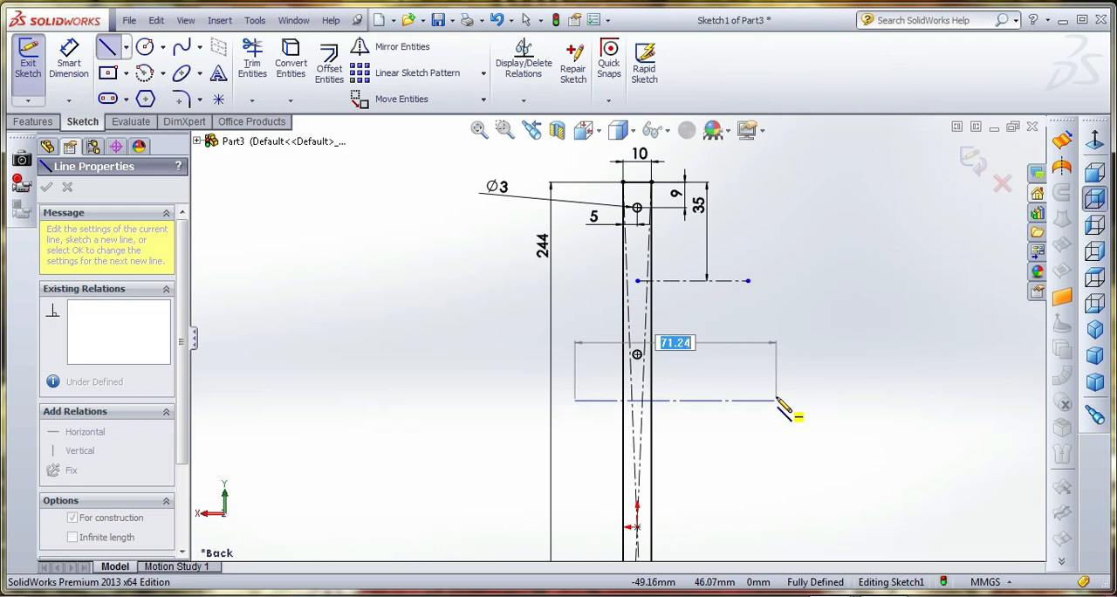
left_click(775, 401)
right_click(799, 408)
left_click(839, 173)
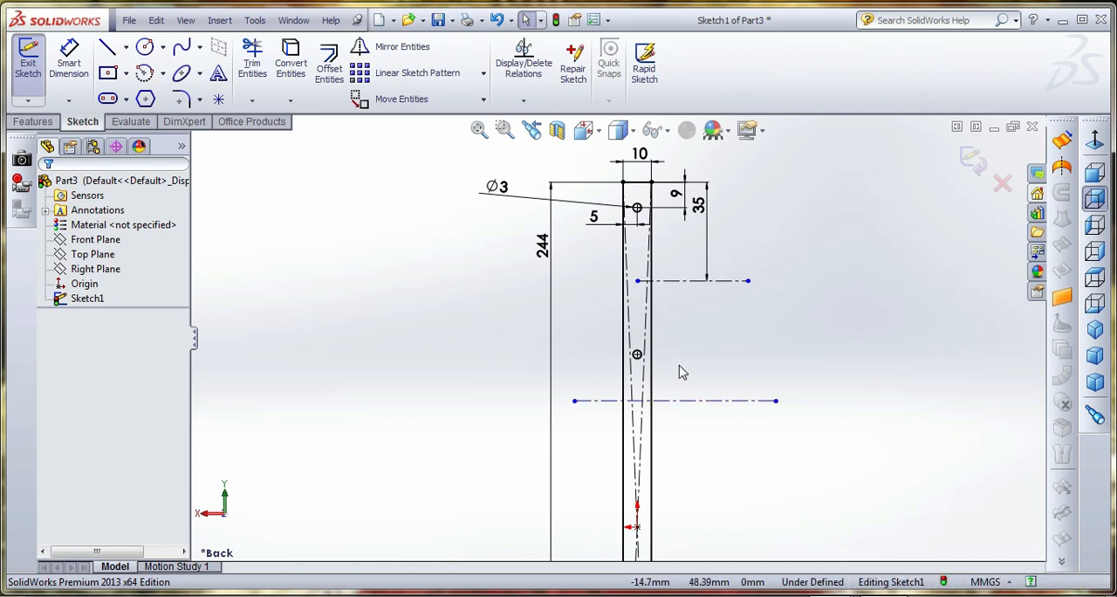
Dimension the second centerline from the lower circle's centre and set the distance to 35 mm
left_click(69, 61)
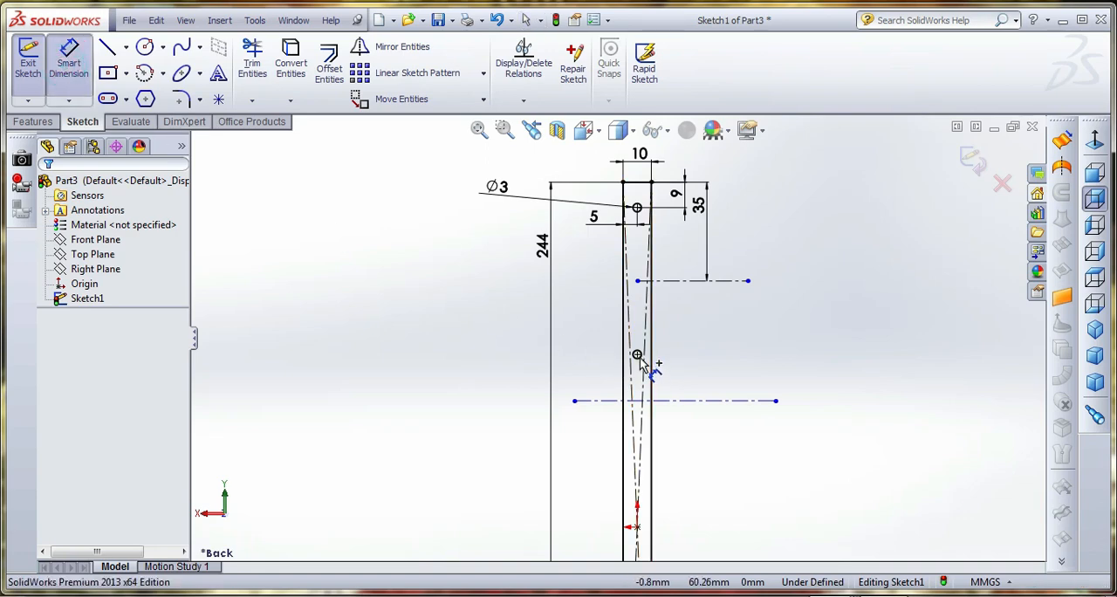
left_click(637, 354)
left_click(698, 401)
left_click(779, 375)
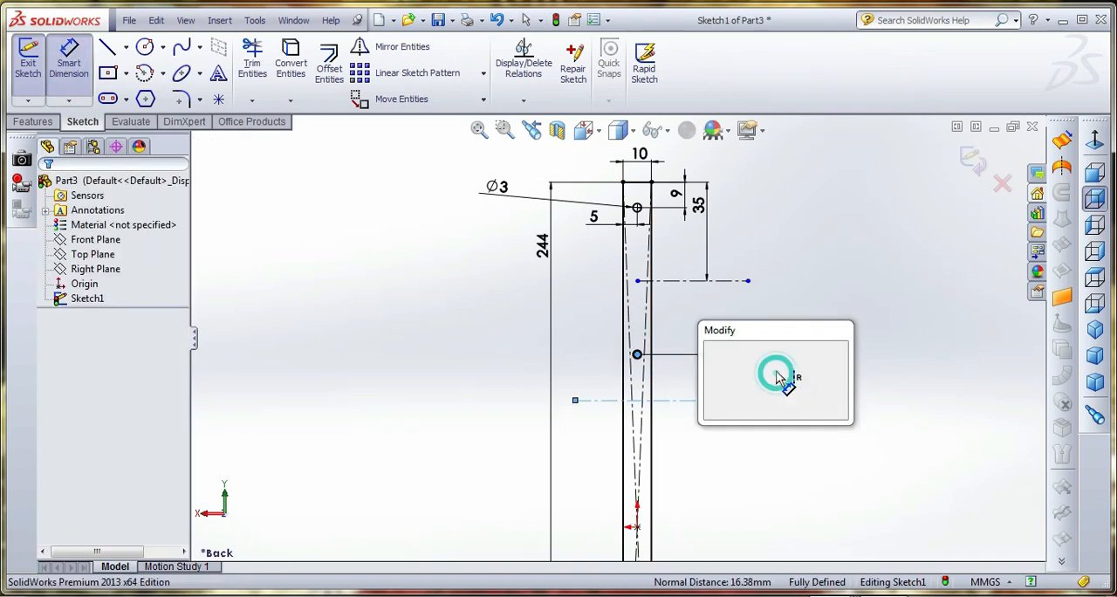
type("35")
key("Return")
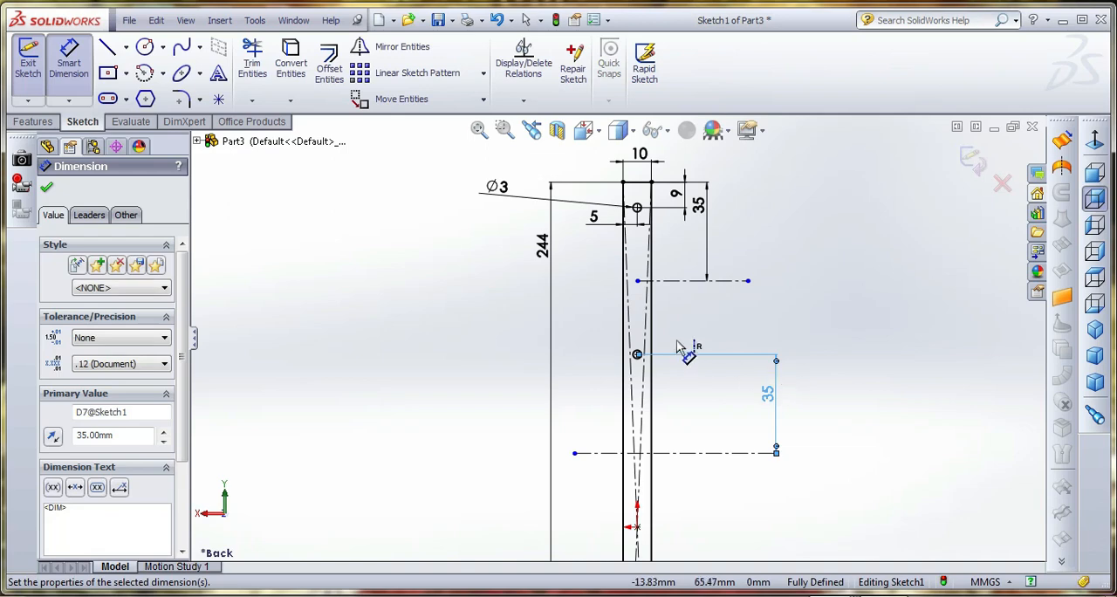
scroll(691, 234, "up", 4)
scroll(666, 413, "down", 2)
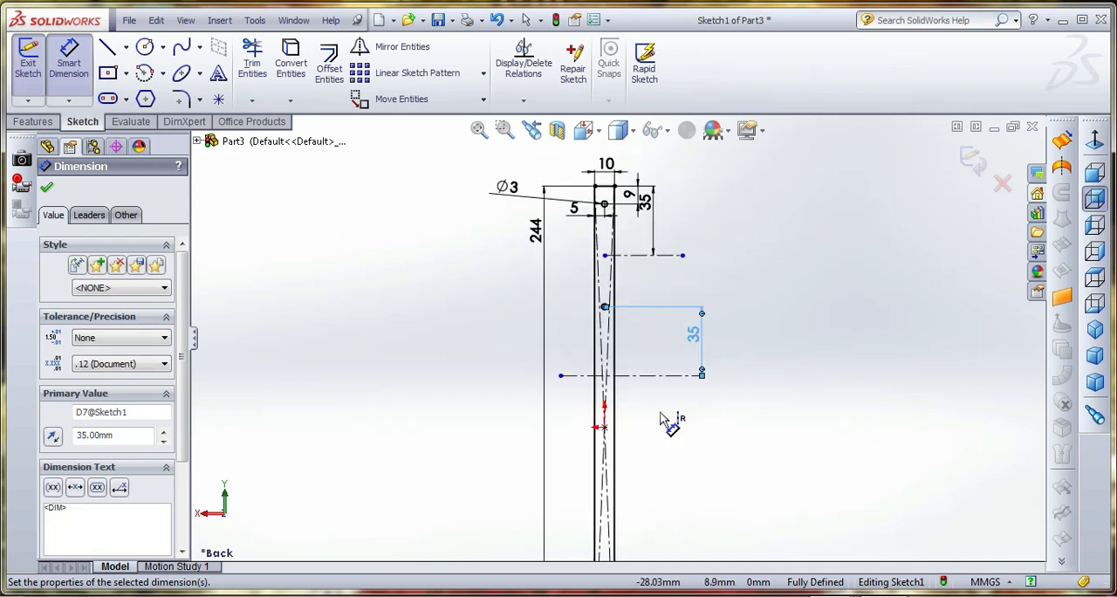
key("Escape")
key("Escape")
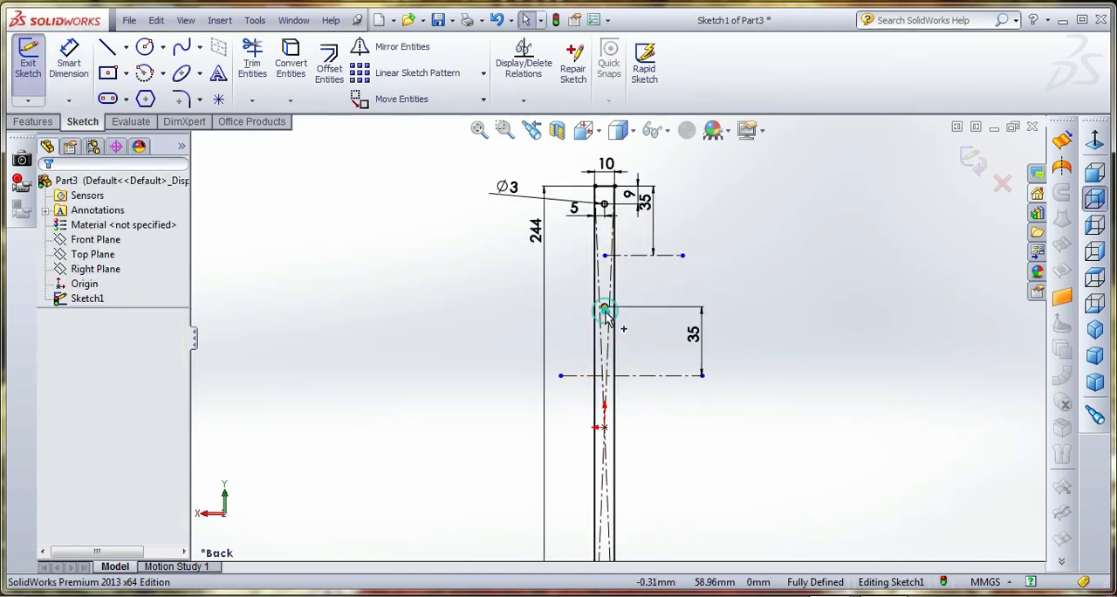
Mirror the two 3 mm circles about the second horizontal centerline to copy them into the rectangle's lower half
left_click(604, 307)
scroll(638, 397, "down", 3)
left_click(711, 344)
scroll(712, 370, "up", 2)
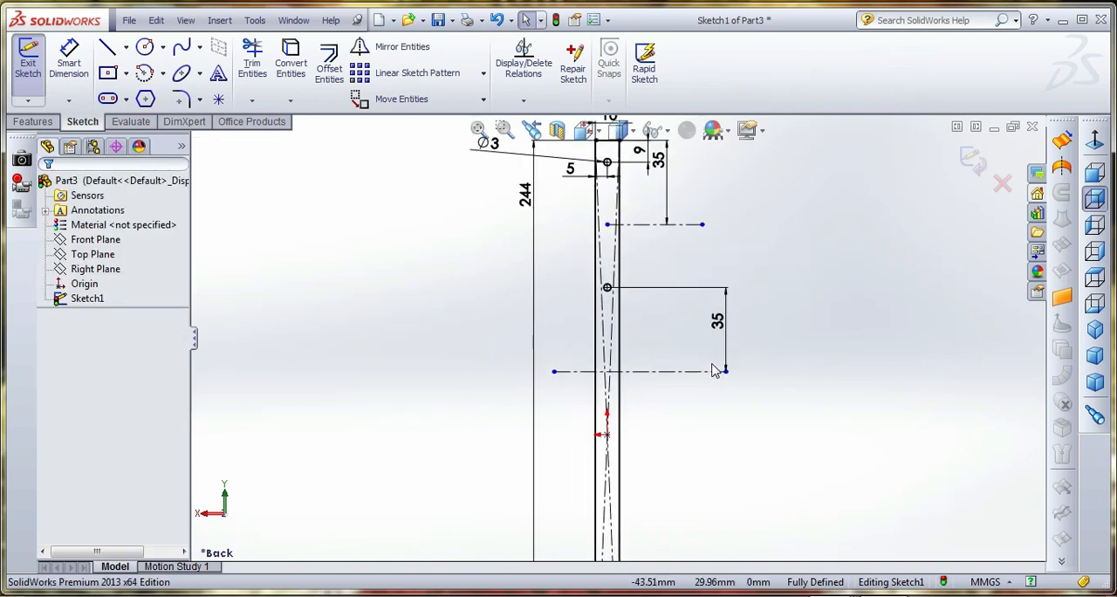
left_click(610, 164)
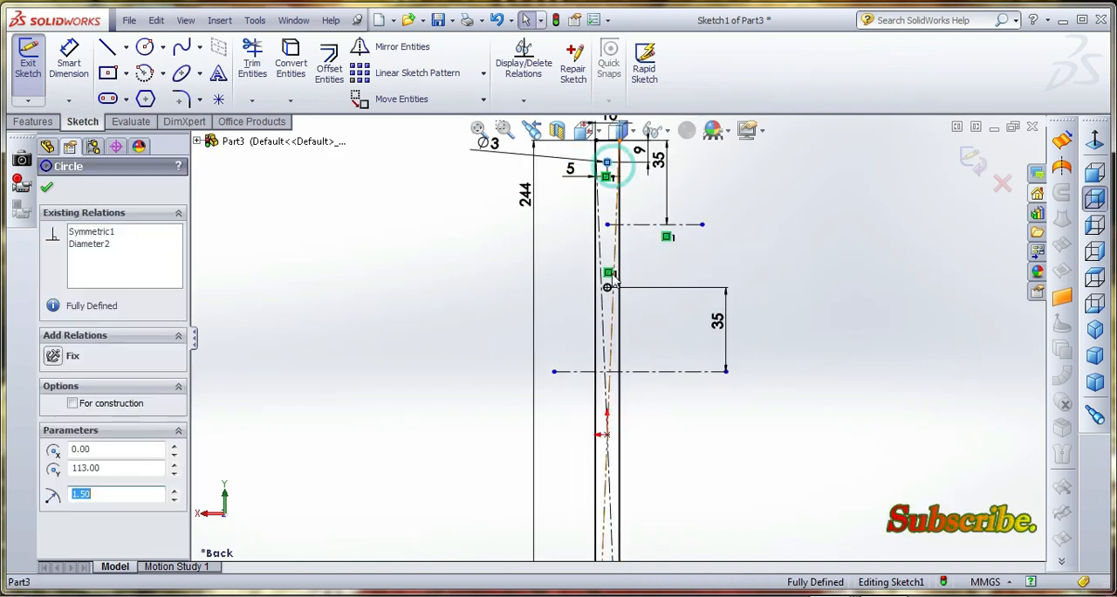
left_click(609, 291, "ctrl")
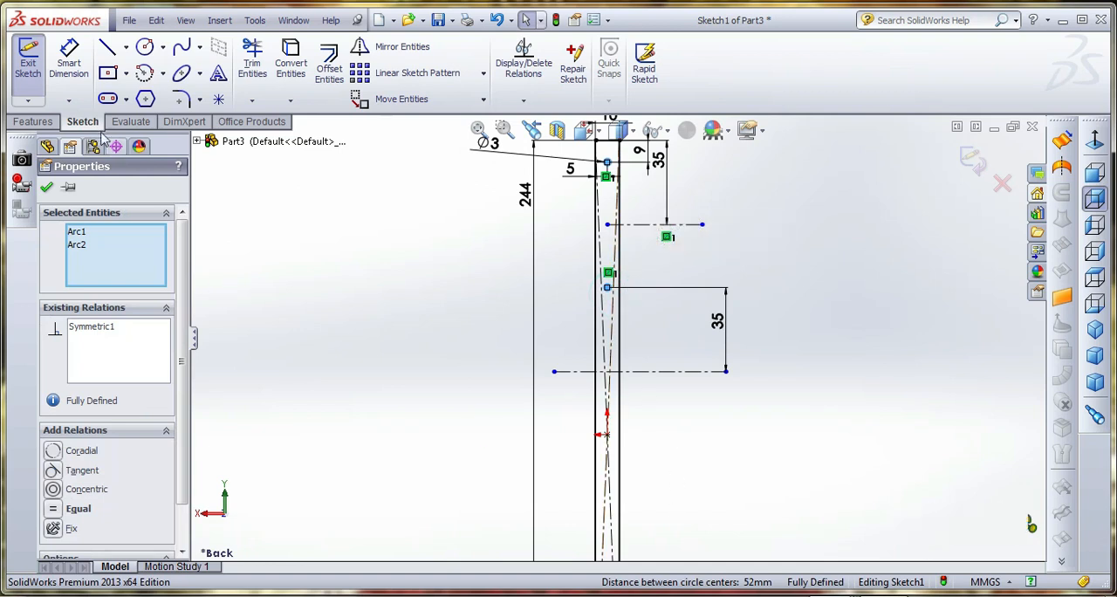
left_click(382, 46)
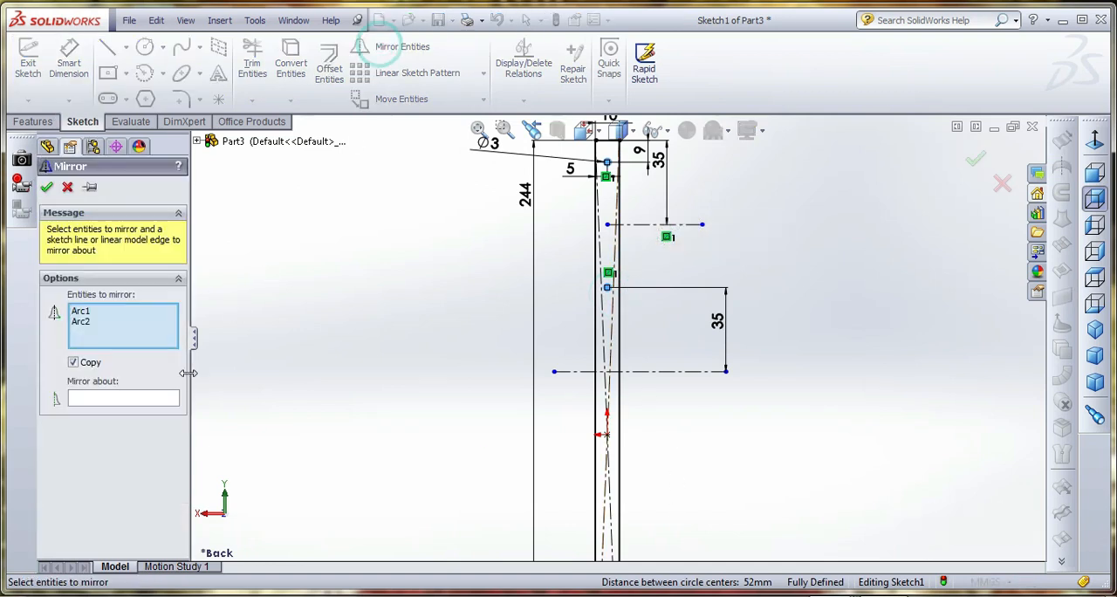
left_click(142, 398)
left_click(700, 371)
key("f")
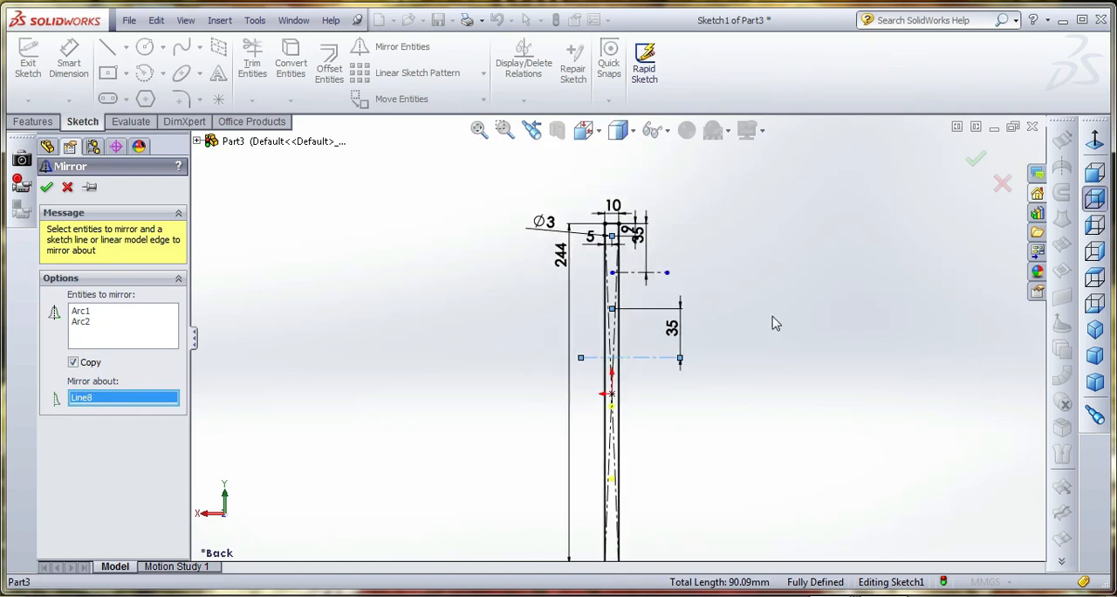
scroll(705, 361, "down", 1)
scroll(661, 439, "down", 1)
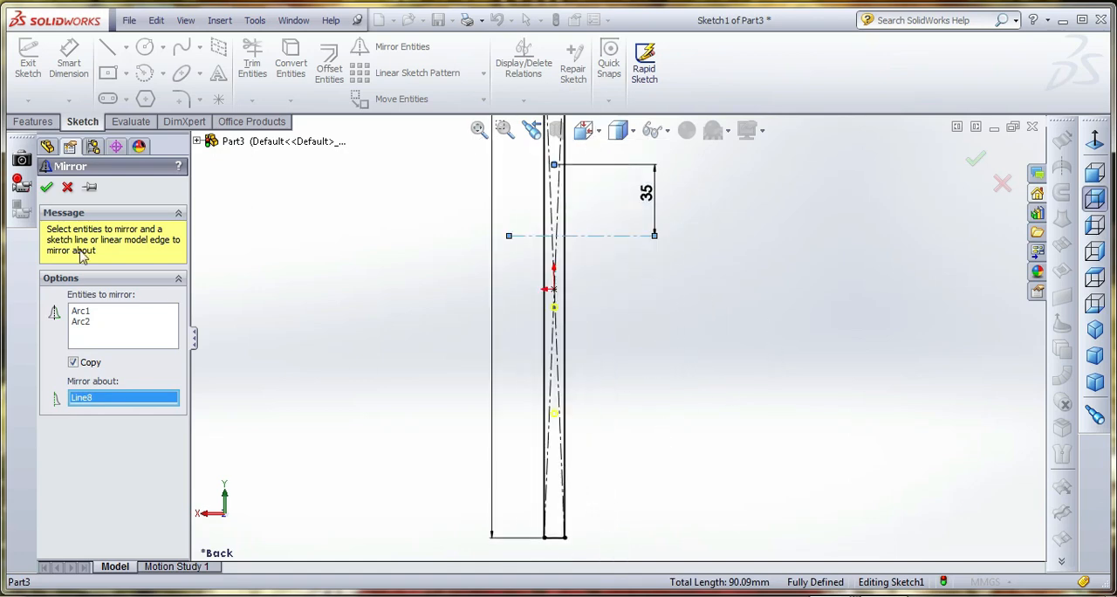
left_click(46, 188)
Measure from the lowest circle's centre to the rectangle's bottom edge and between the two mirrored circles, without keeping a dimension
left_click(69, 61)
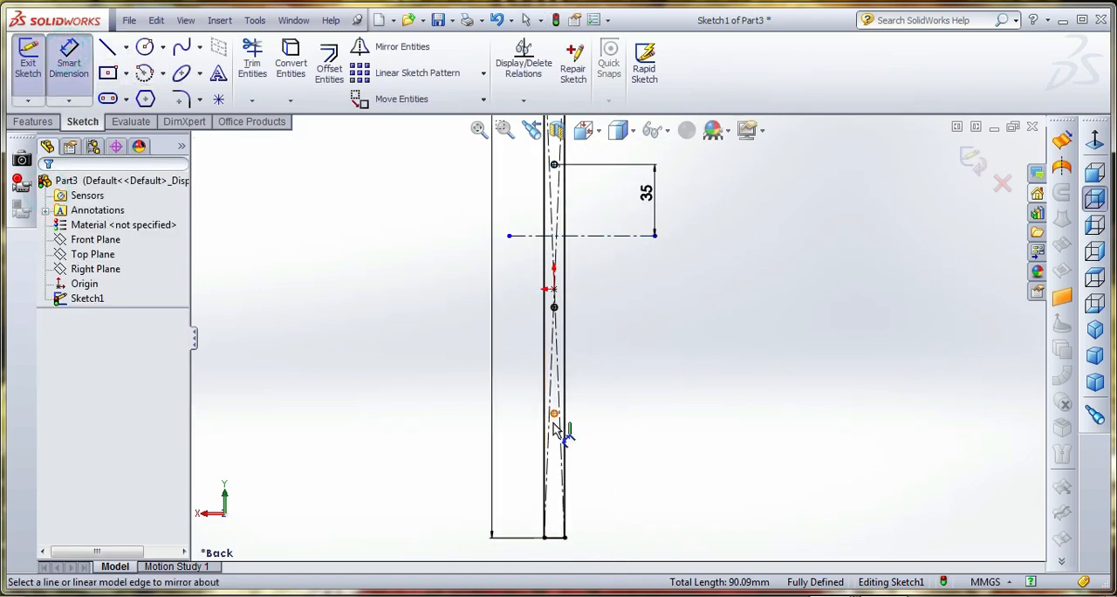
left_click(554, 414)
left_click(560, 538)
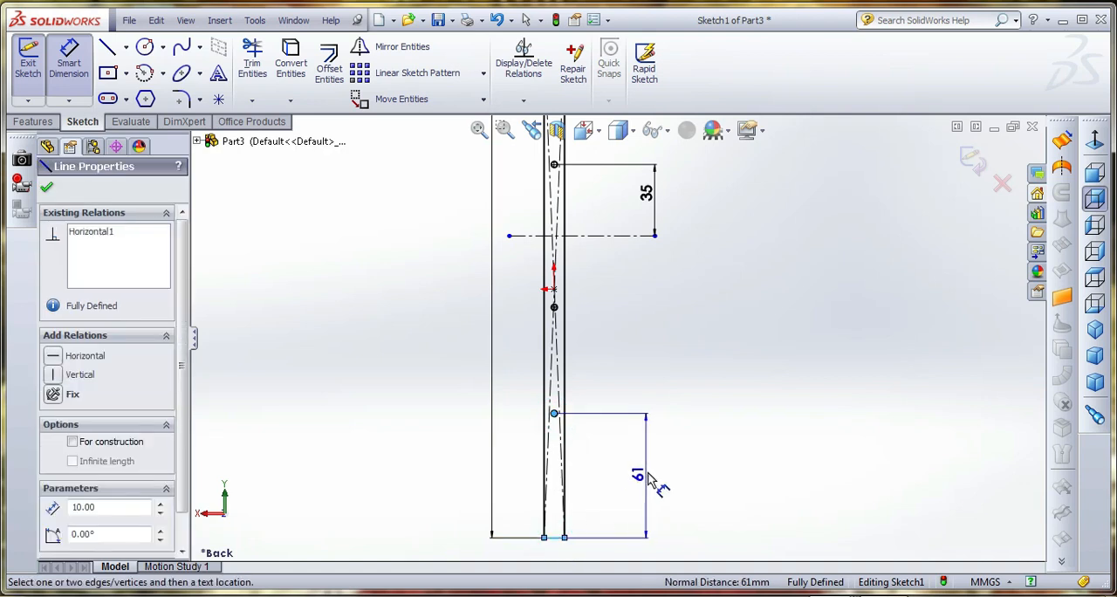
key("Escape")
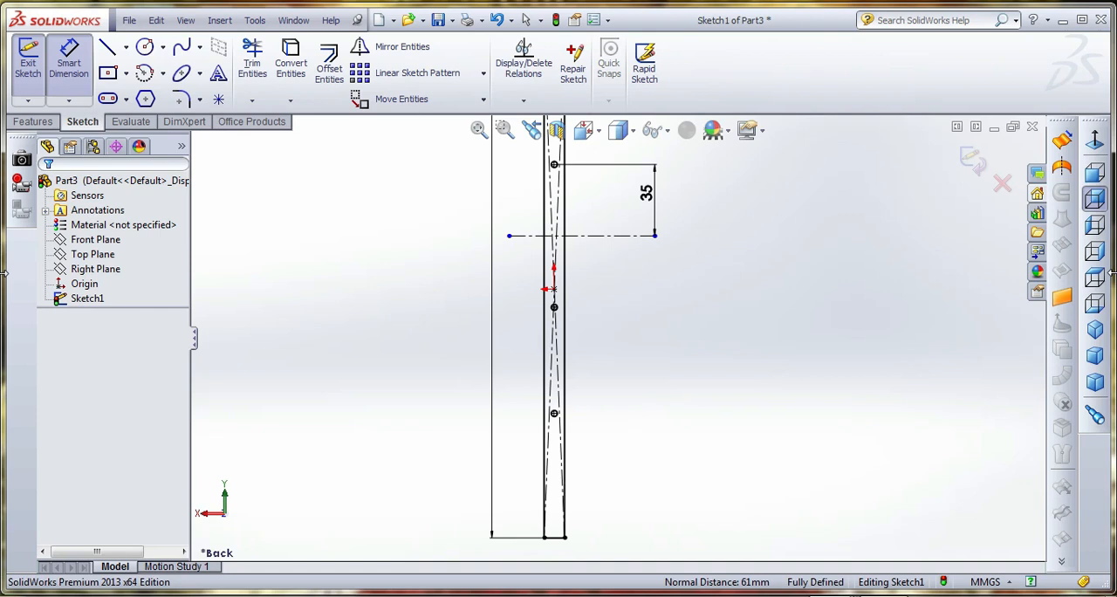
left_click(554, 308)
left_click(554, 413)
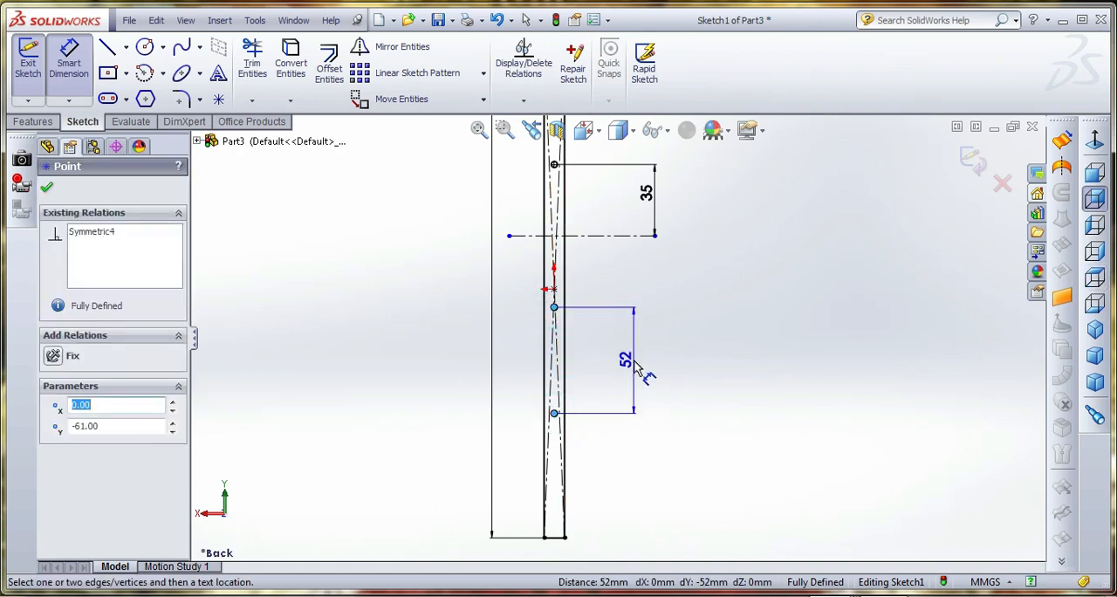
left_click(636, 369)
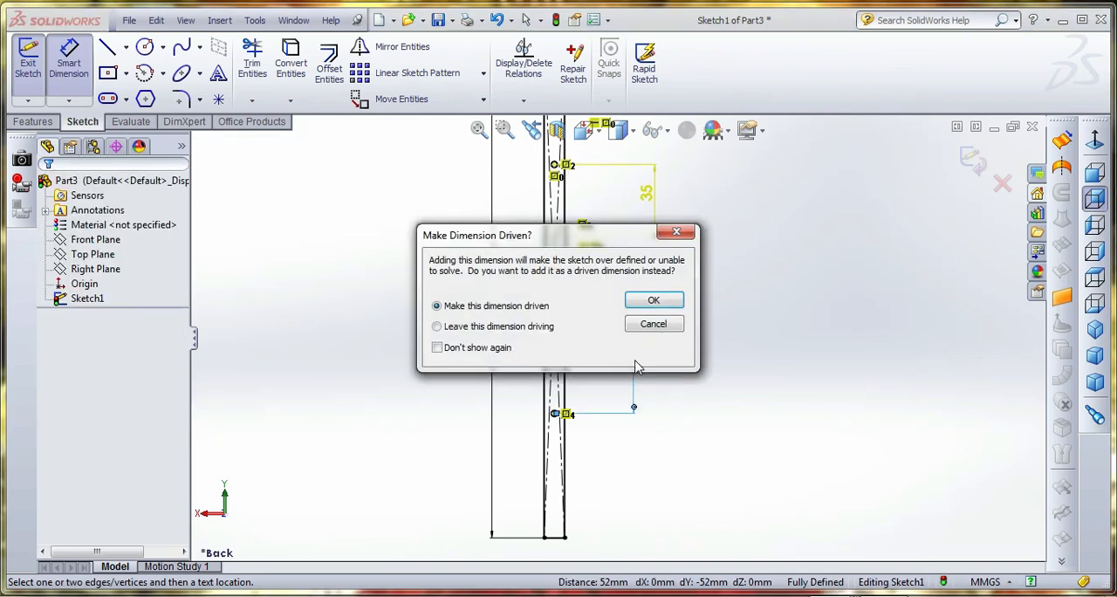
left_click(653, 299)
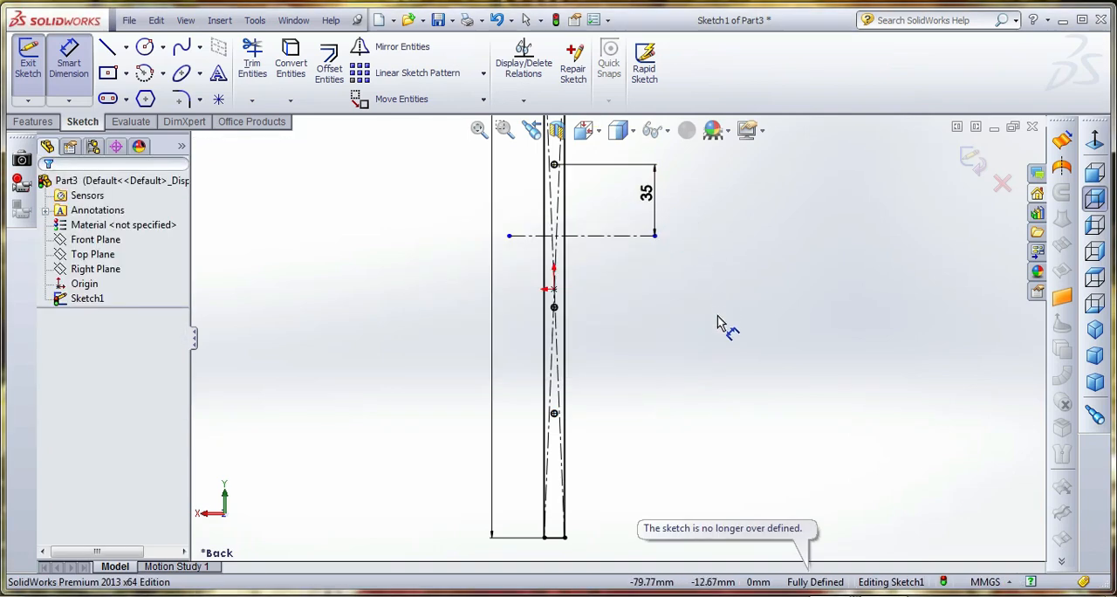
Measure the distance from the upper mirrored circle's centre to the second horizontal centerline without keeping a dimension
scroll(702, 270, "down", 2)
left_click(510, 342)
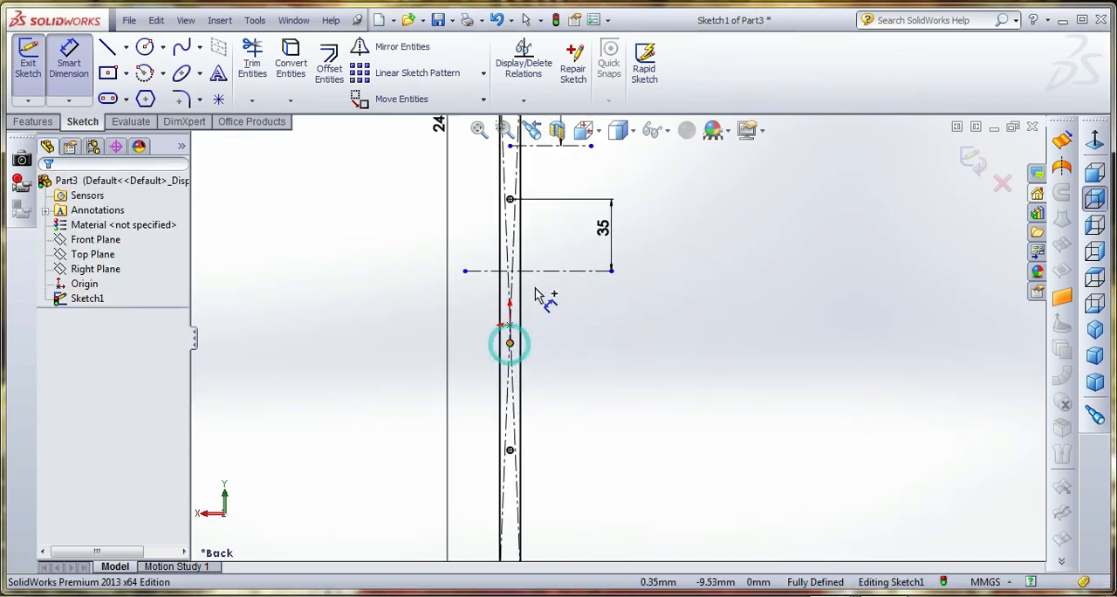
left_click(544, 271)
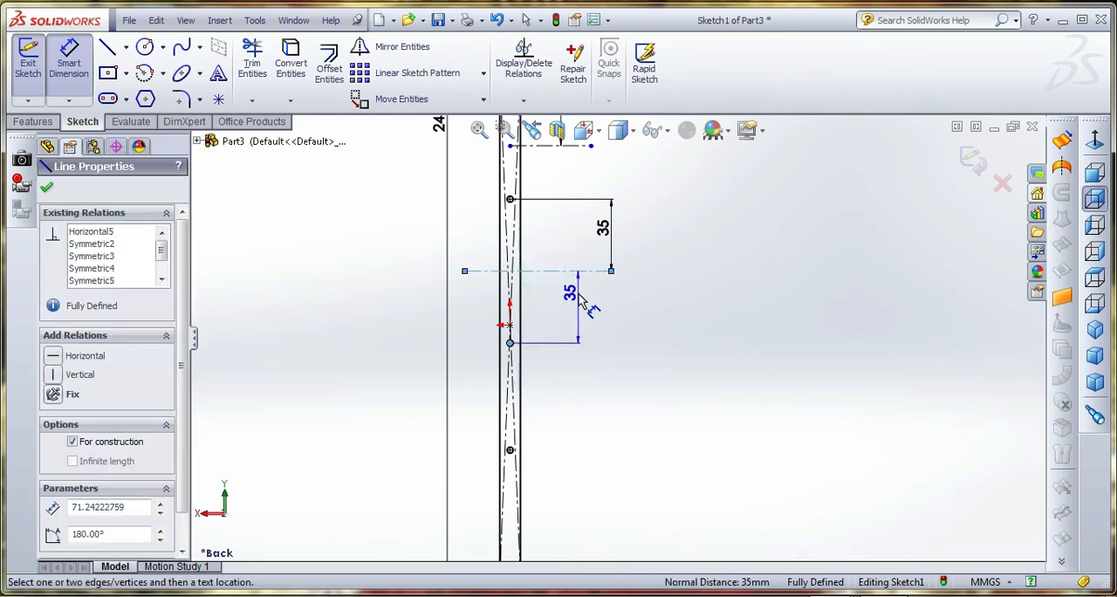
key("Escape")
left_click(580, 305)
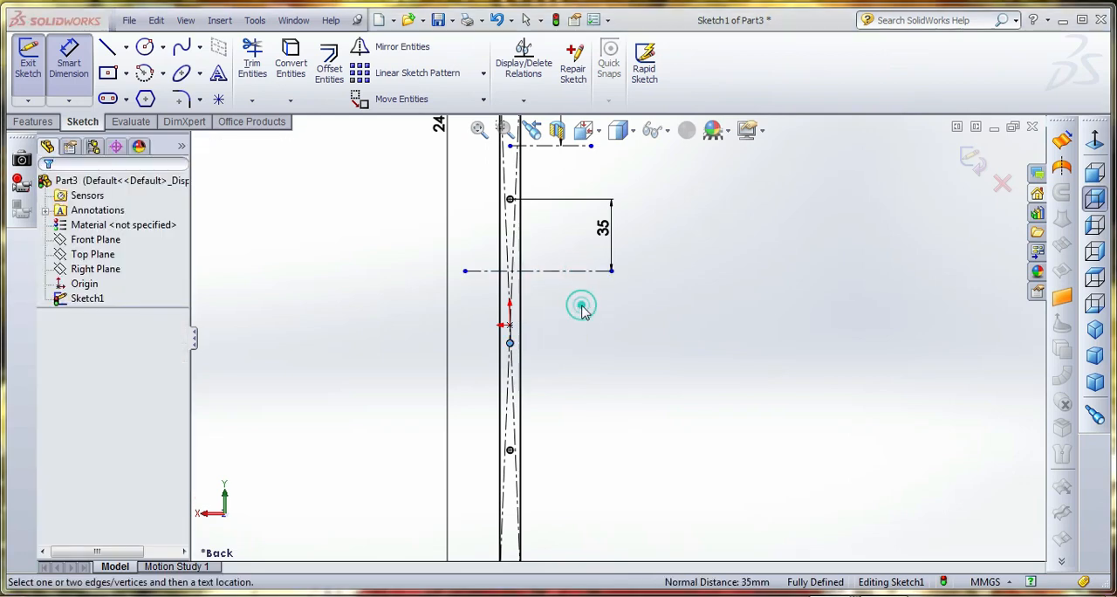
left_click(669, 307)
Replace the first centerline's dimension from the top edge with a 35 mm dimension from the top circle's centre
scroll(649, 354, "up", 4)
scroll(573, 248, "down", 5)
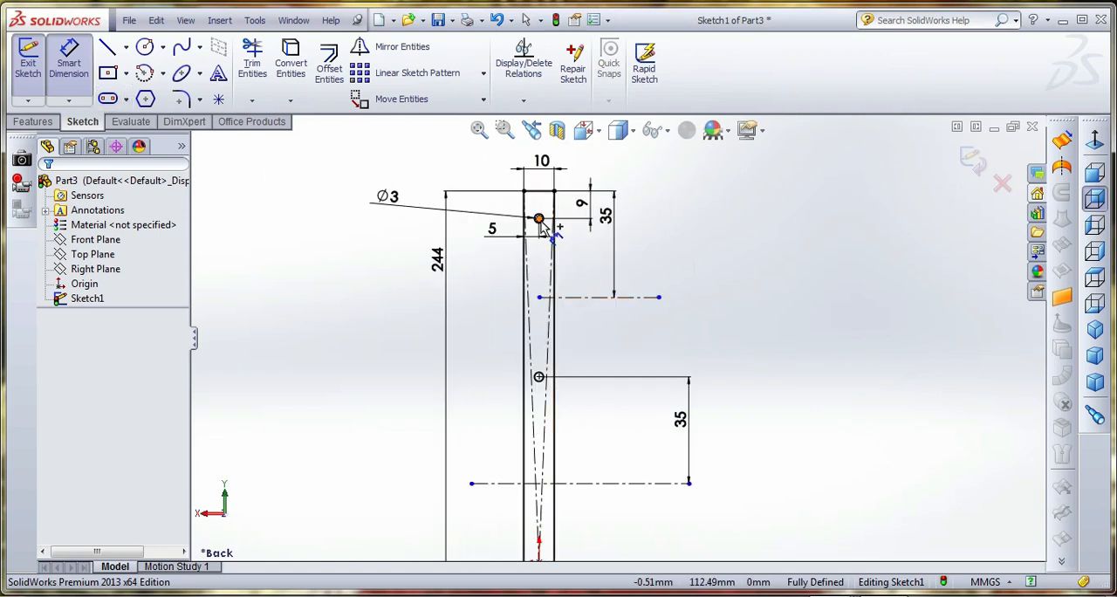
left_click(613, 231)
key("Delete")
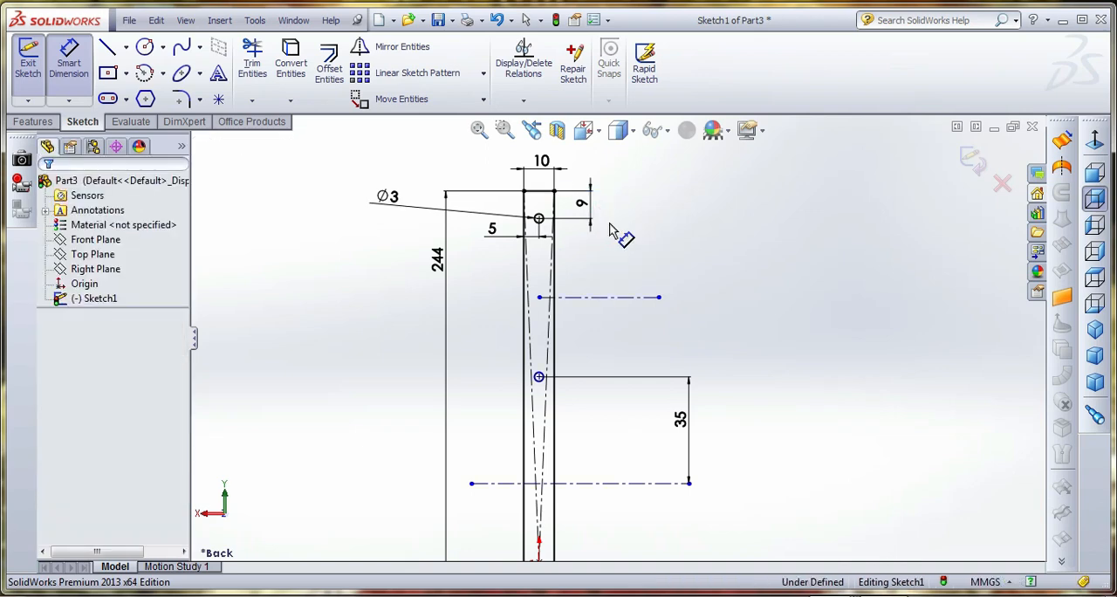
left_click(587, 296)
left_click(624, 270)
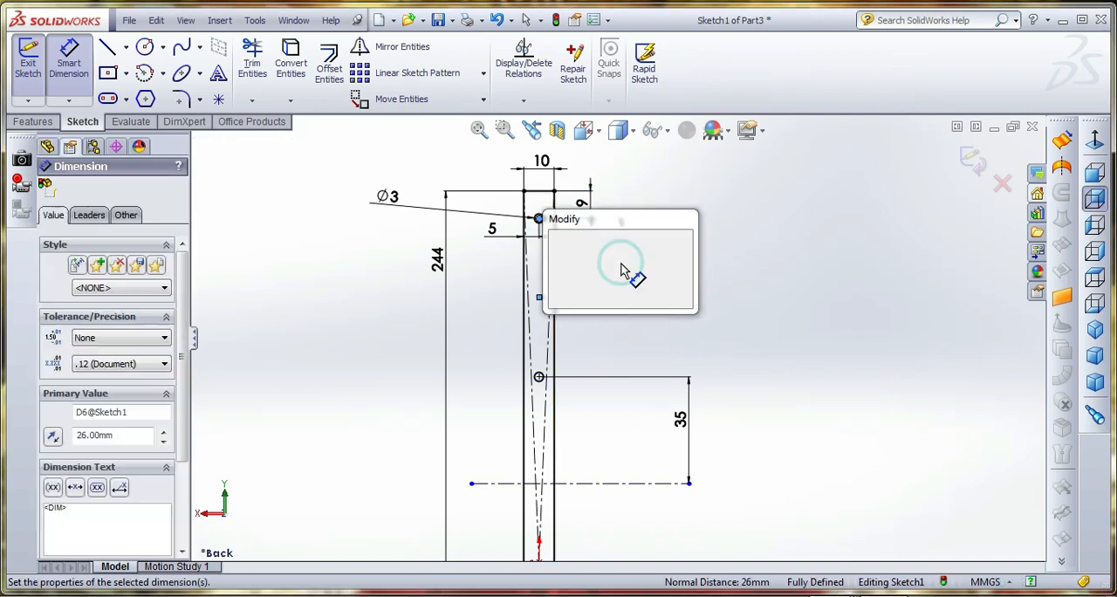
key("Return")
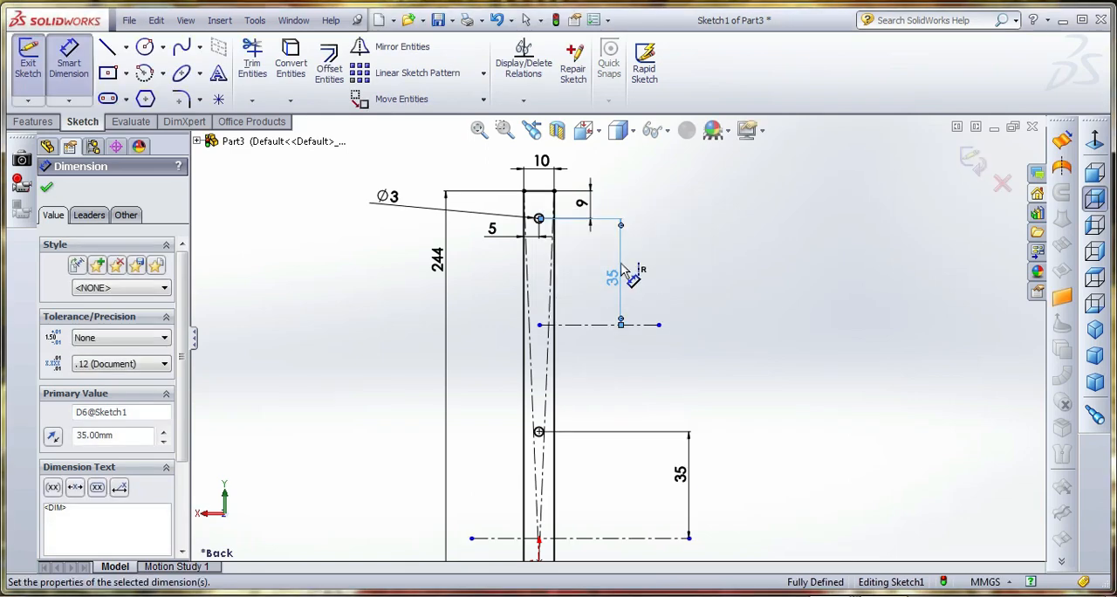
Check the lowest circle's distance to the rectangle's bottom edge again without keeping the dimension
scroll(639, 260, "up", 6)
scroll(610, 529, "down", 5)
scroll(581, 453, "down", 5)
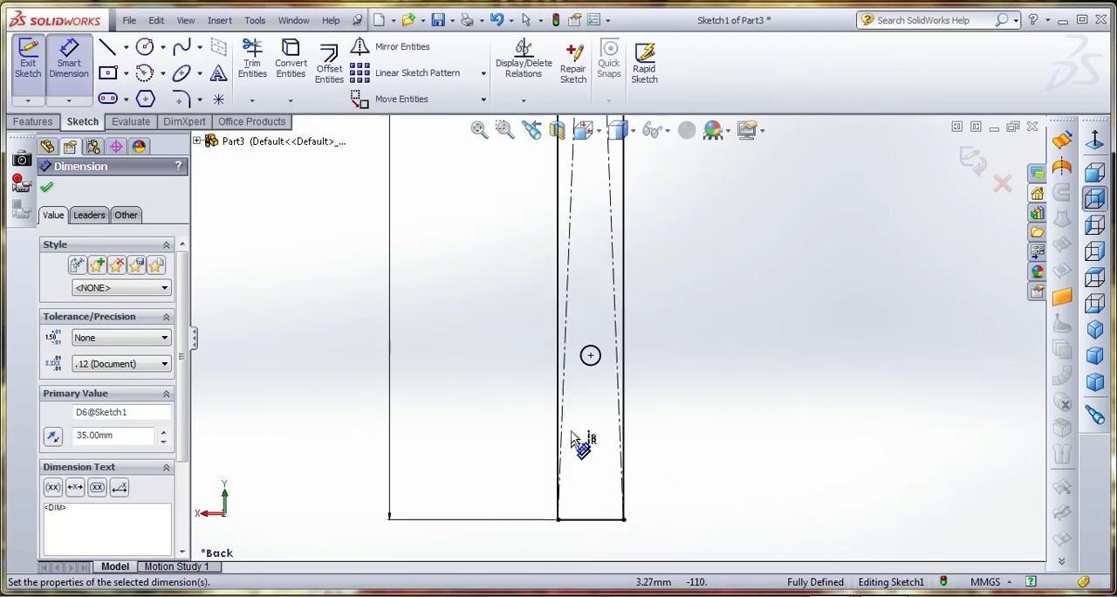
left_click(591, 355)
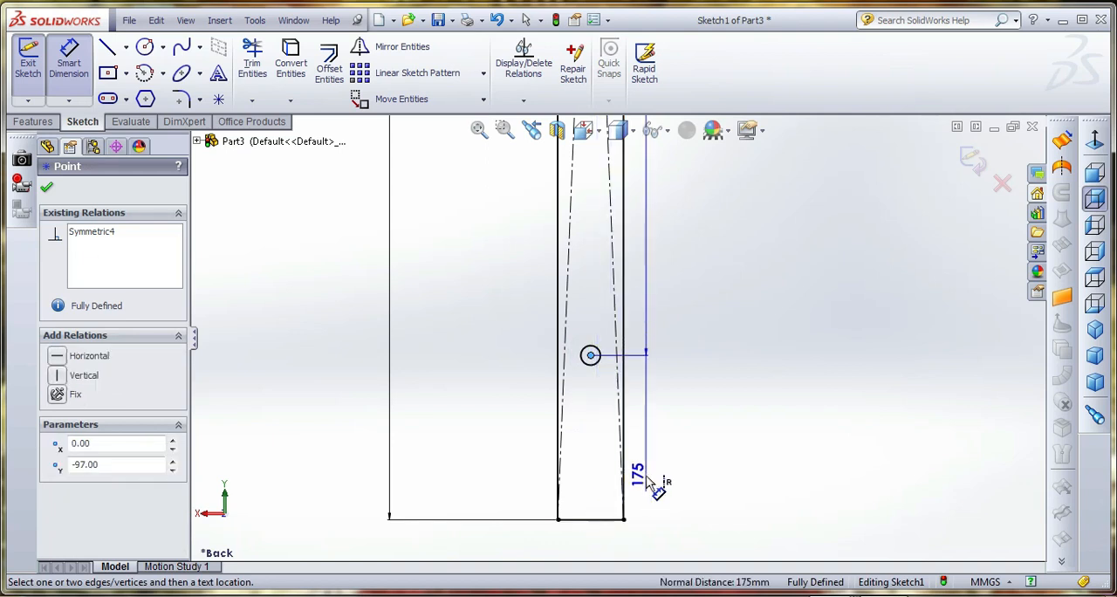
key("Escape")
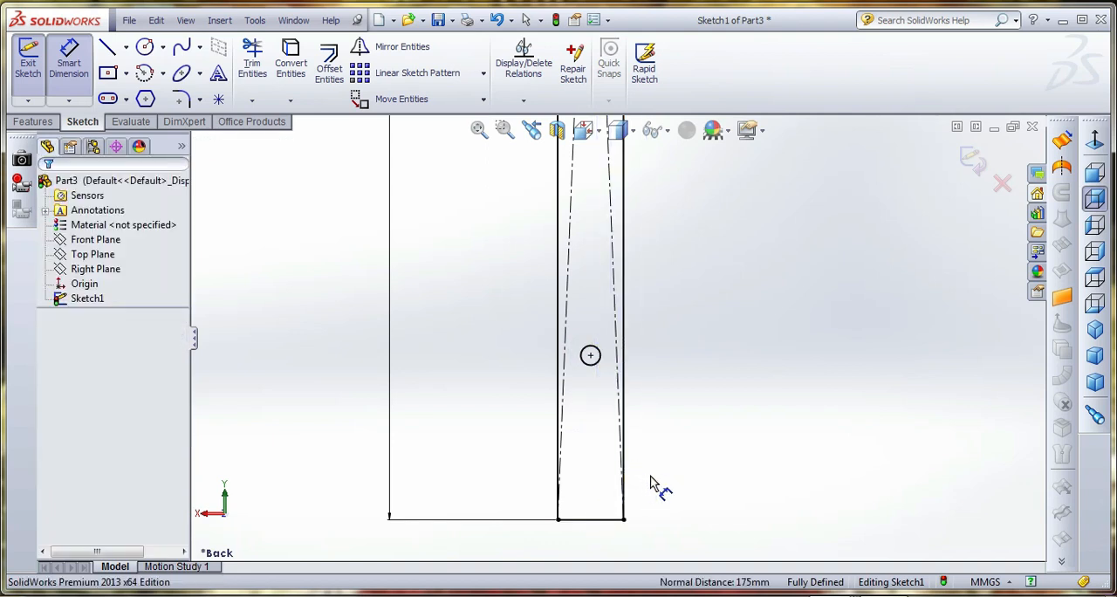
left_click(592, 357)
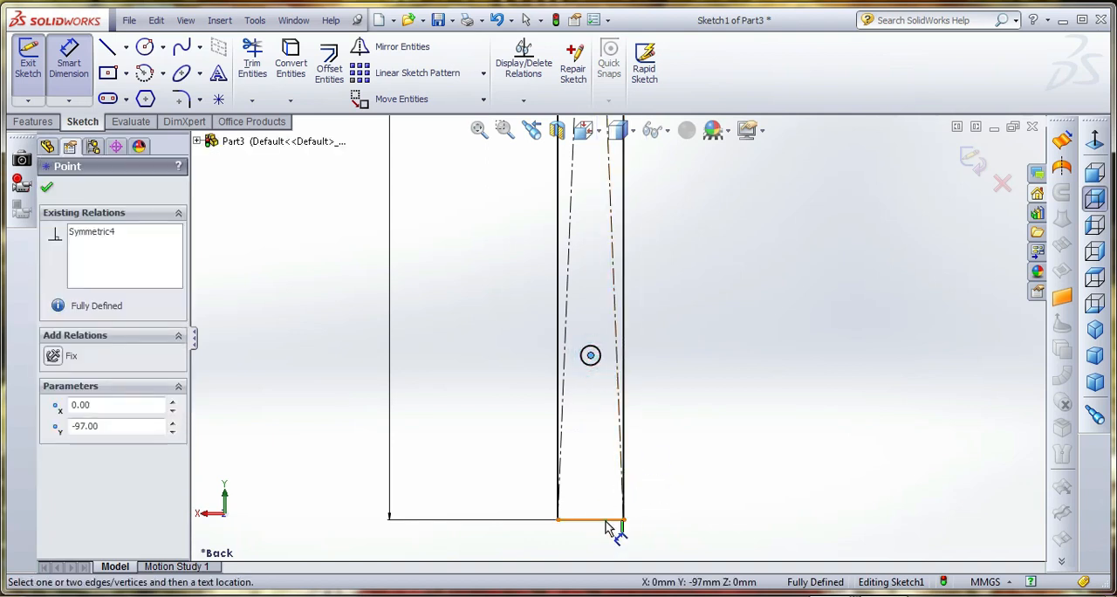
left_click(611, 520)
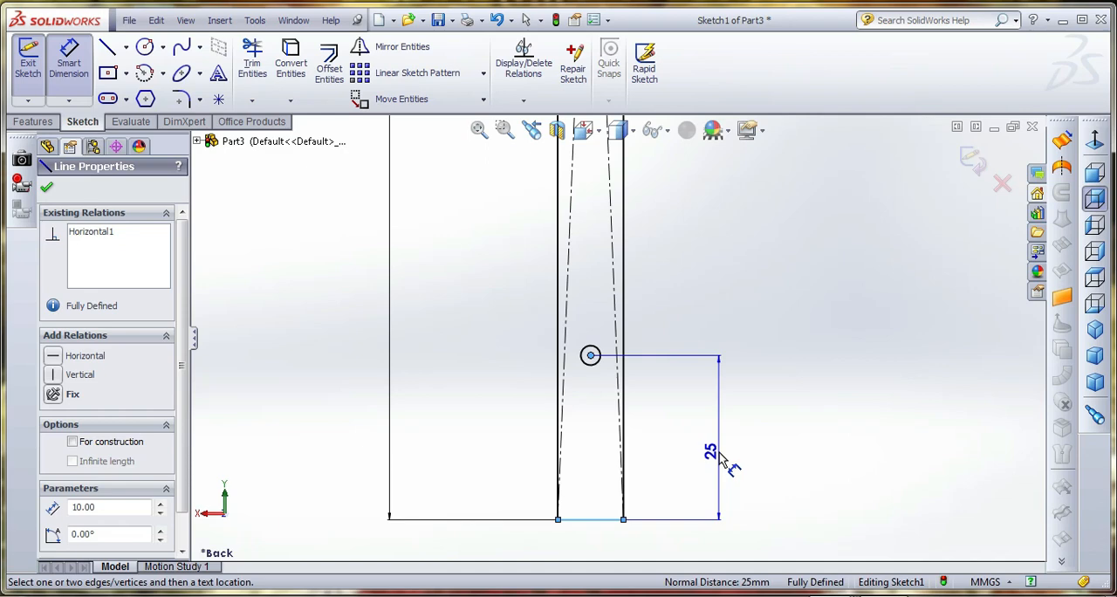
left_click(799, 408)
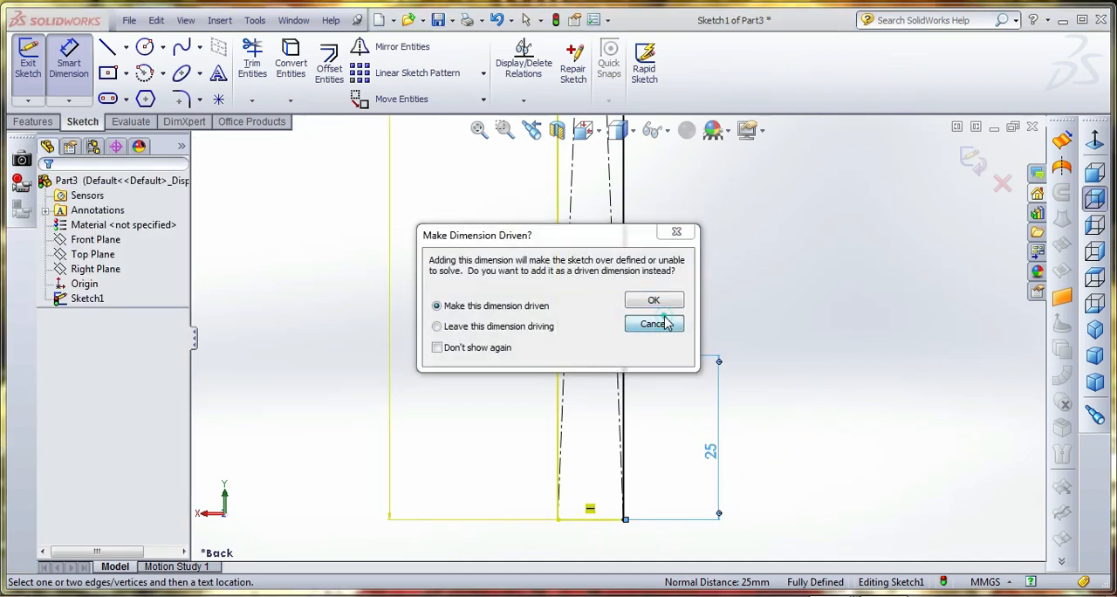
left_click(663, 324)
Finish the sketch and extrude the perforated rectangle with a blind depth of 10 mm
scroll(742, 384, "up", 5)
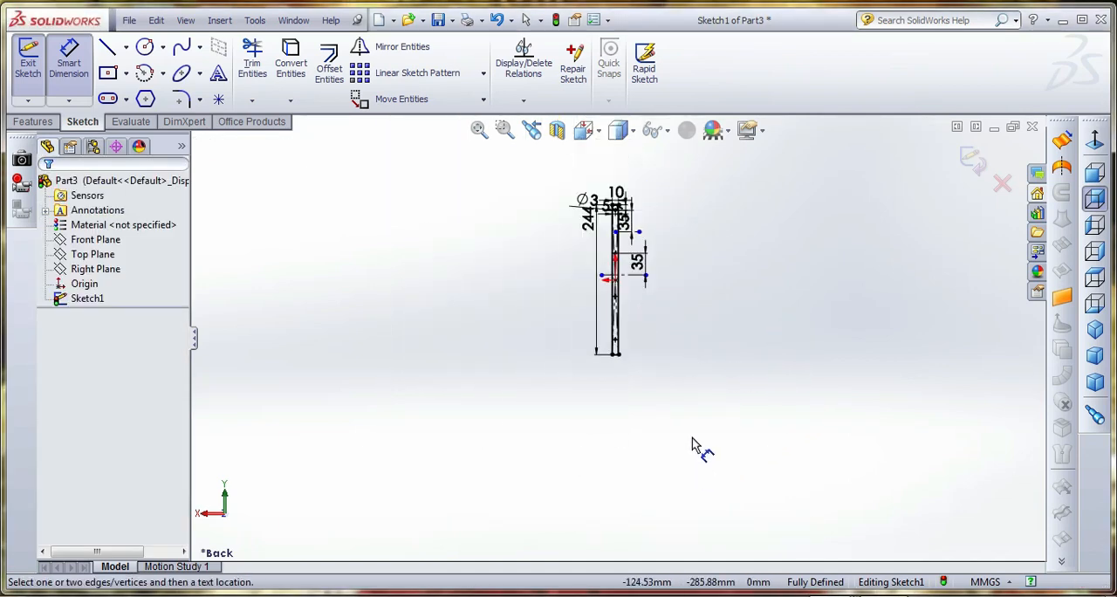
scroll(650, 264, "down", 3)
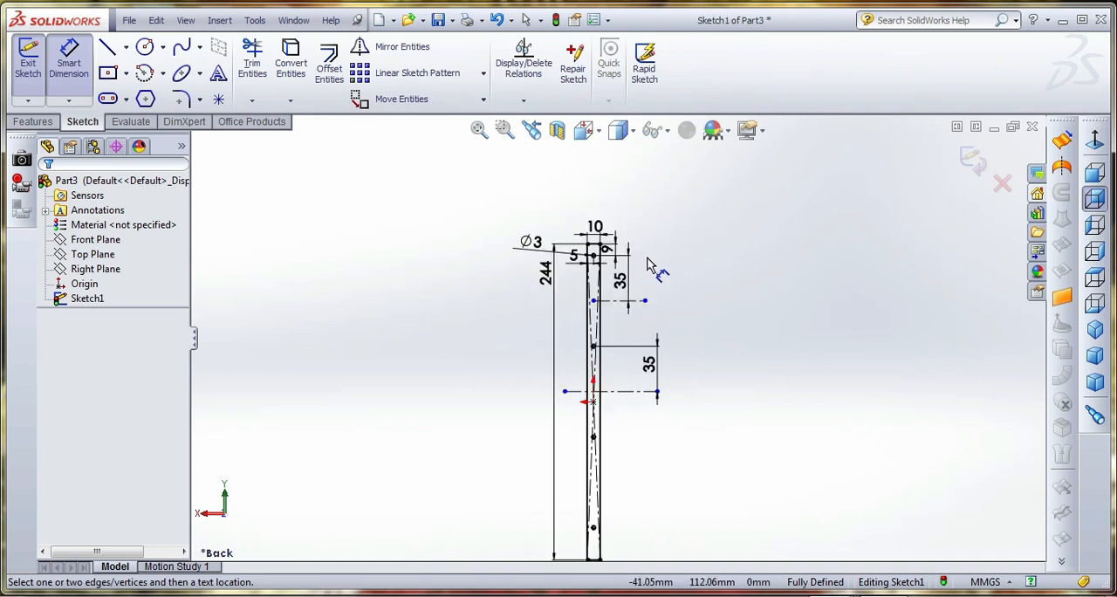
left_click(971, 160)
left_click(33, 123)
left_click(35, 65)
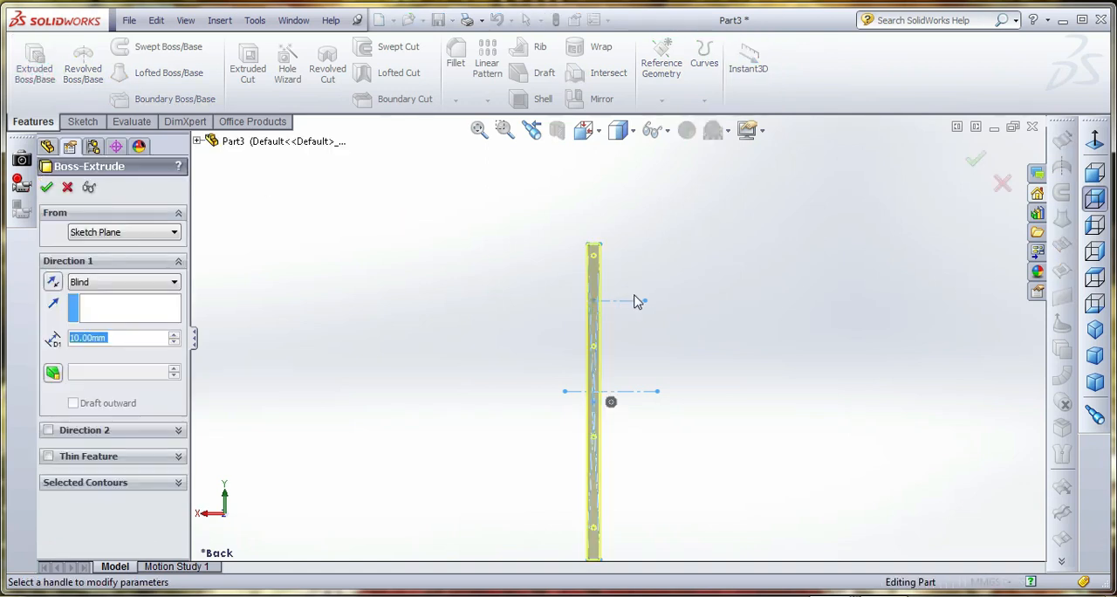
left_click(47, 186)
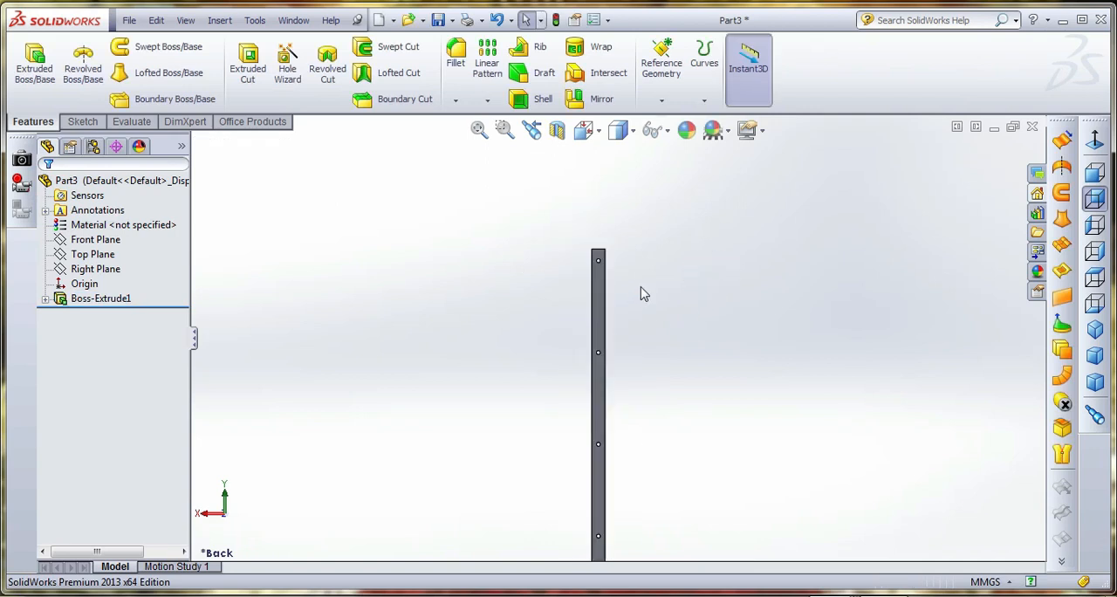
Start a sketch on the bar's long side face, oriented to the right view with hidden lines visible
middle_click_drag(623, 466, 590, 521)
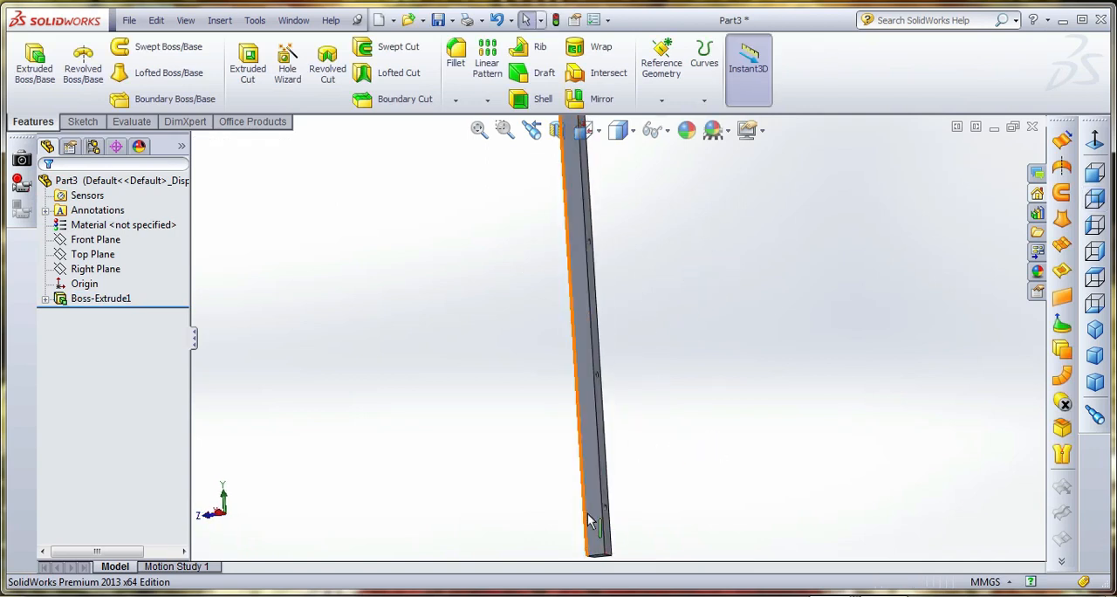
left_click(595, 520)
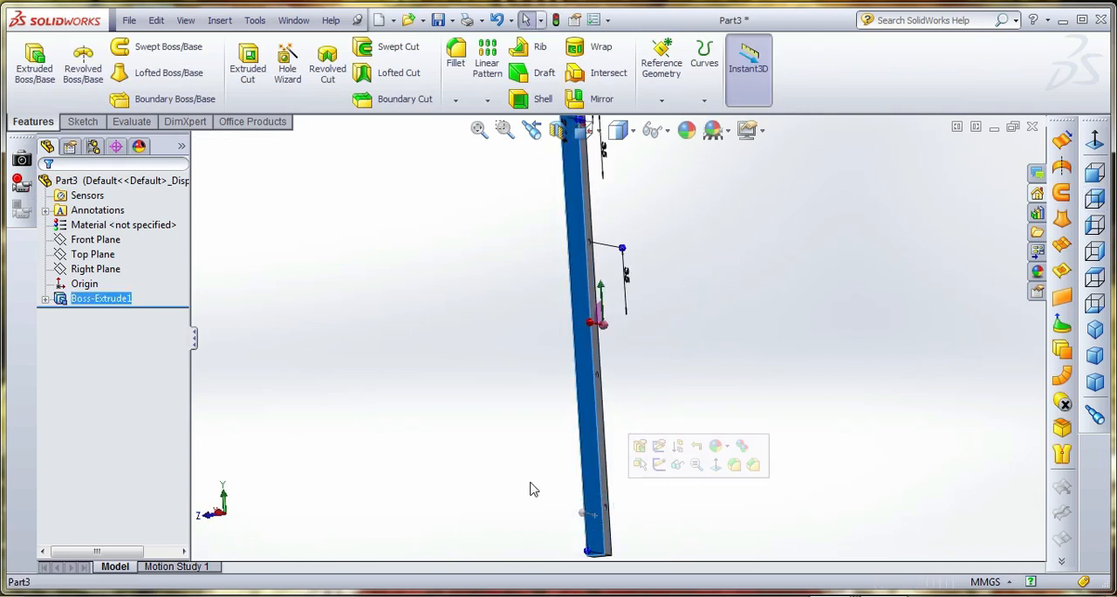
left_click(83, 121)
left_click(28, 64)
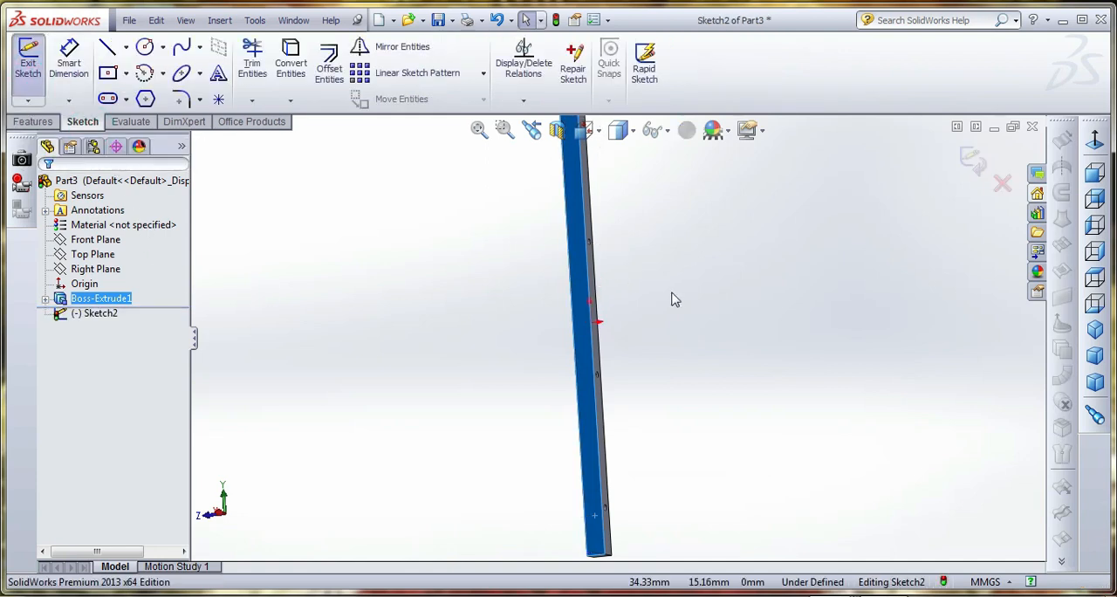
left_click(584, 130)
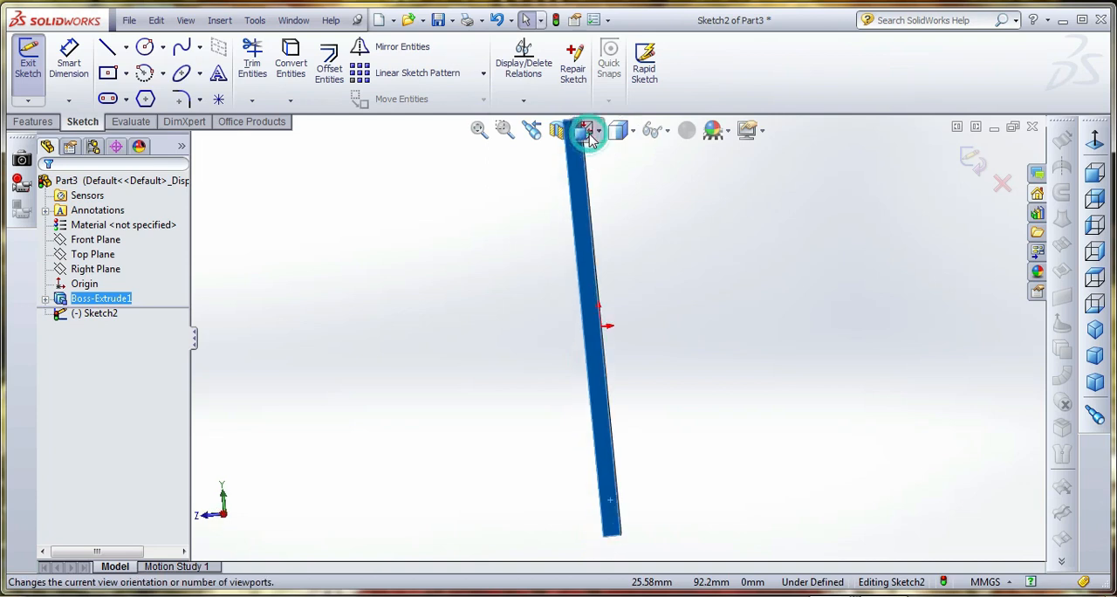
left_click(692, 247)
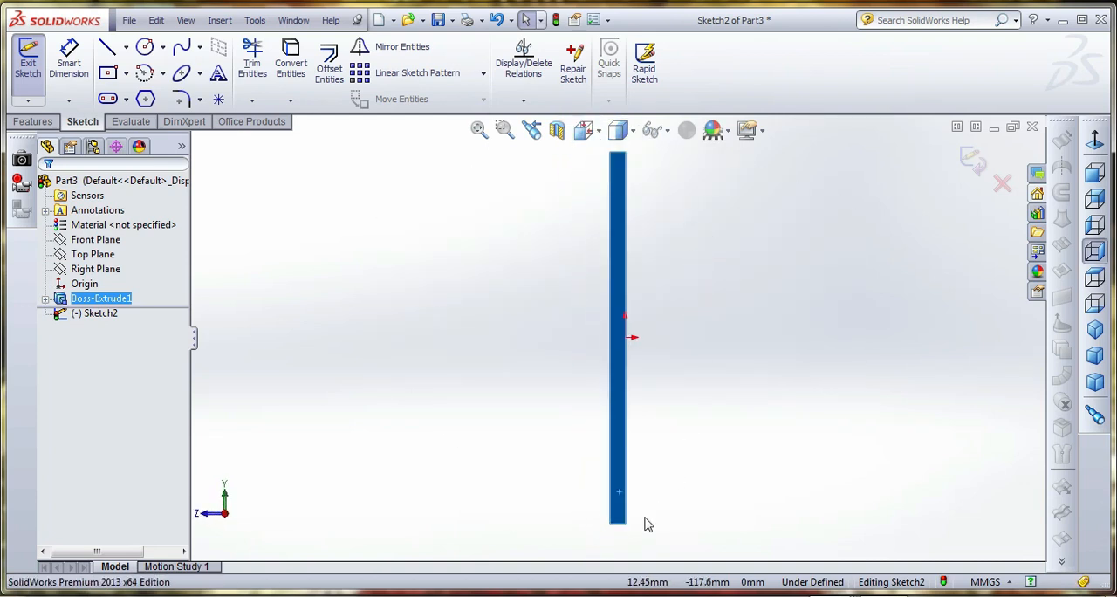
left_click(620, 130)
left_click(625, 241)
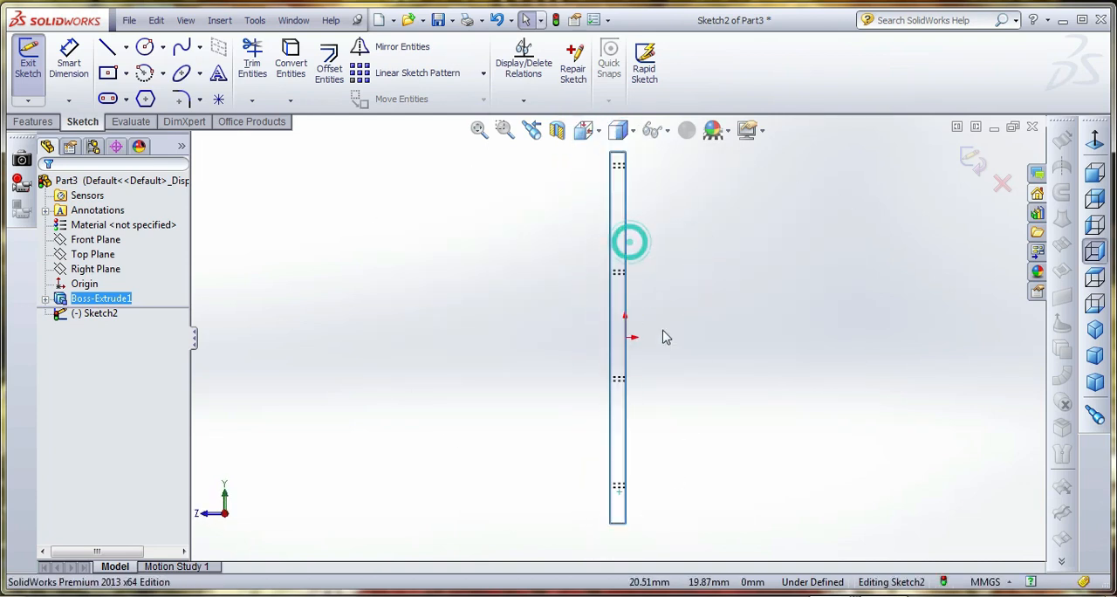
Sketch a center rectangle about 3.3 mm wide and 8.8 mm high near the bar's lower end, below the lowest hole
scroll(667, 506, "down", 3)
scroll(616, 511, "up", 7)
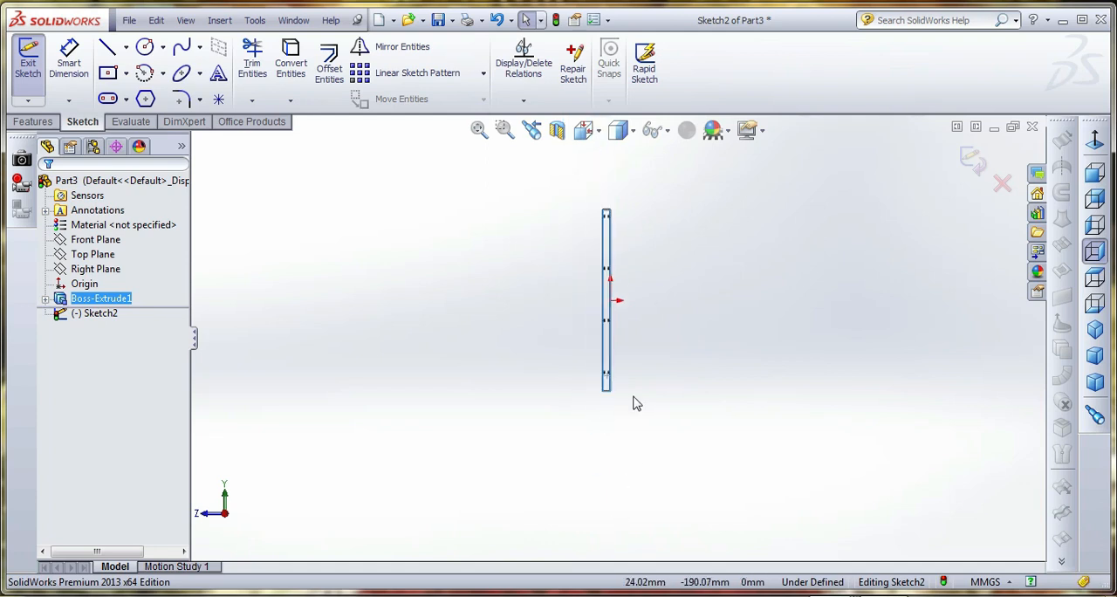
scroll(632, 263, "down", 2)
scroll(602, 458, "down", 5)
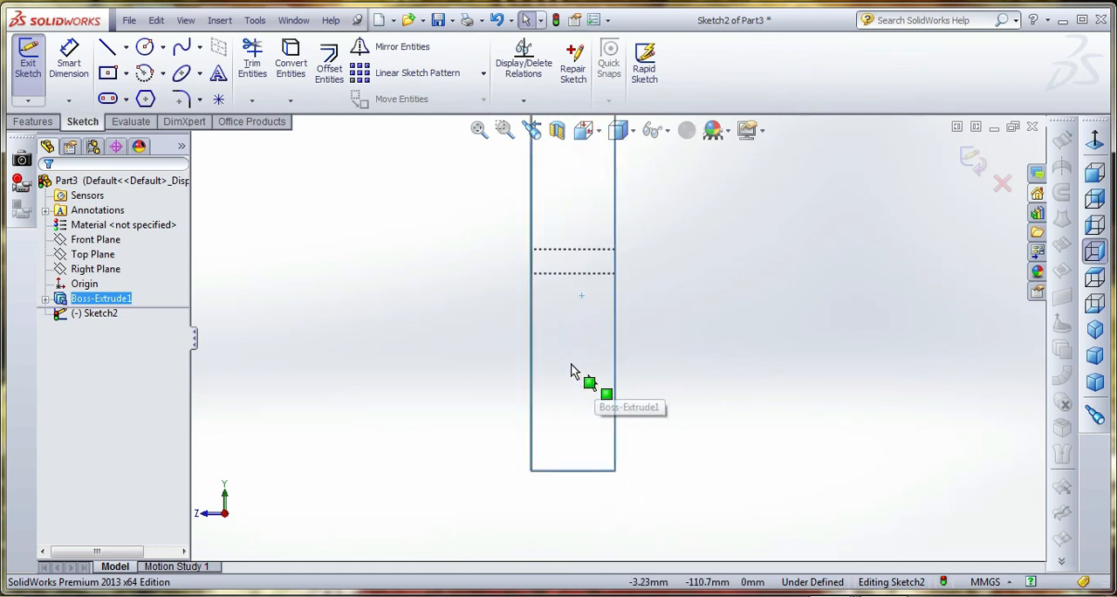
left_click(108, 73)
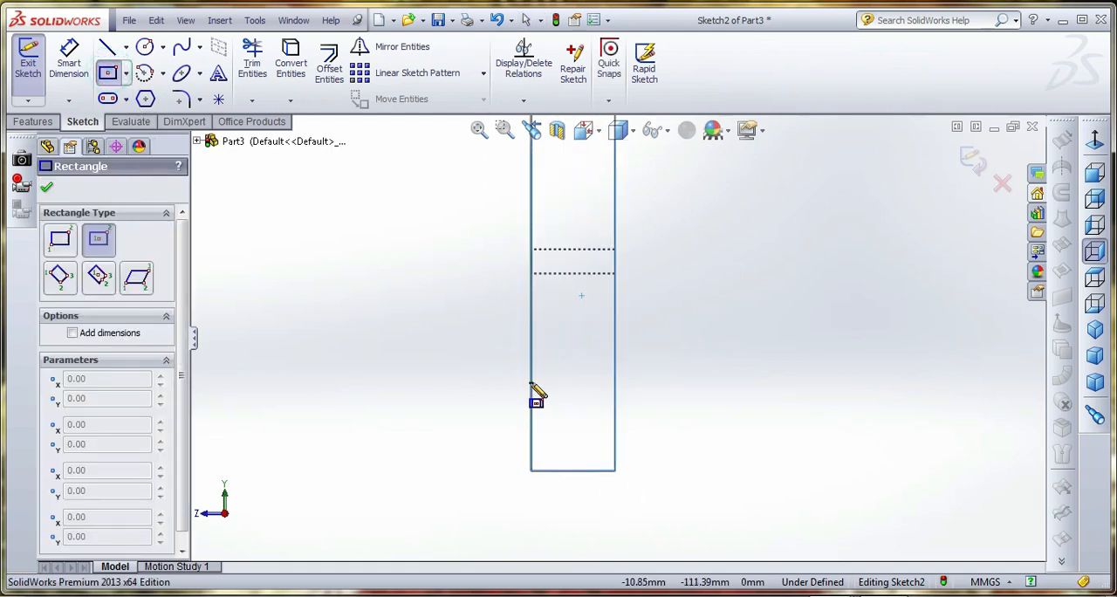
left_click(571, 405)
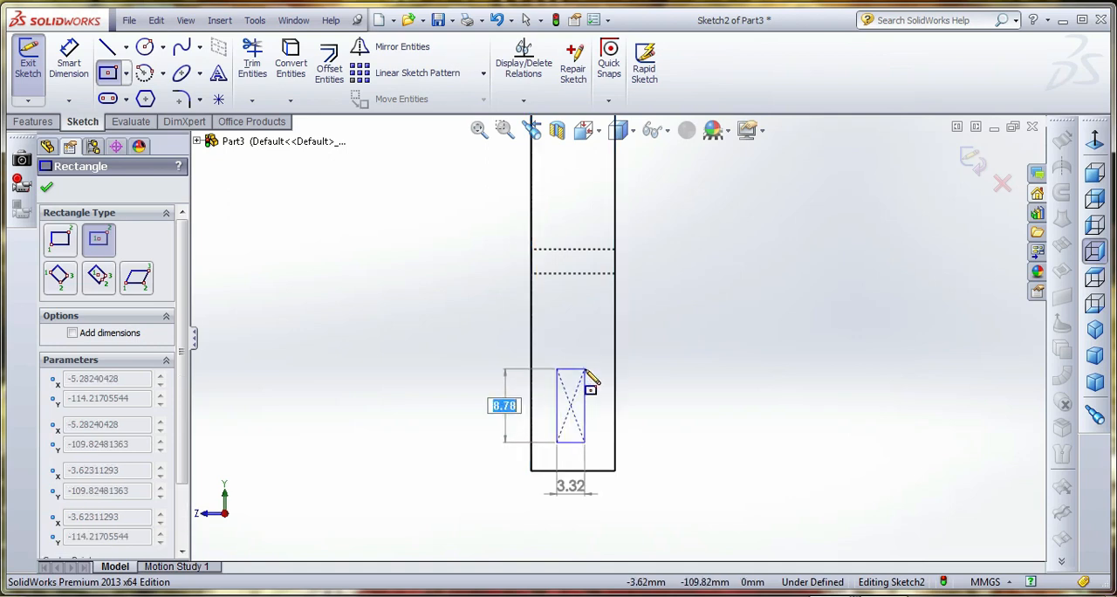
left_click(585, 368)
Dimension the distance from the rectangle's top line to the bar's bottom edge as 12 mm
left_click(70, 70)
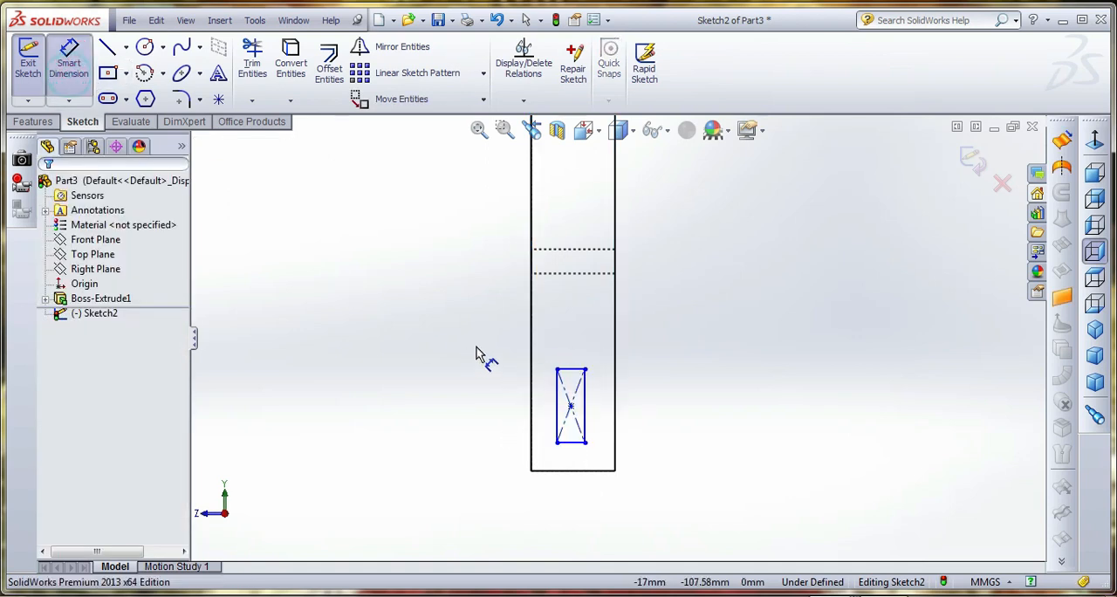
left_click(573, 368)
left_click(578, 470)
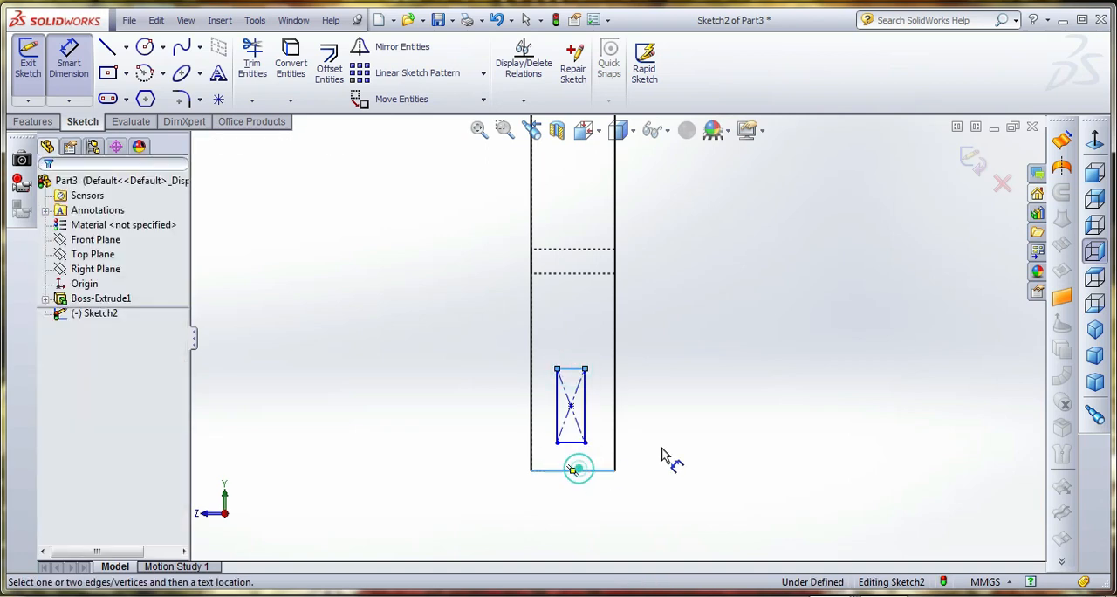
left_click(688, 450)
type("12")
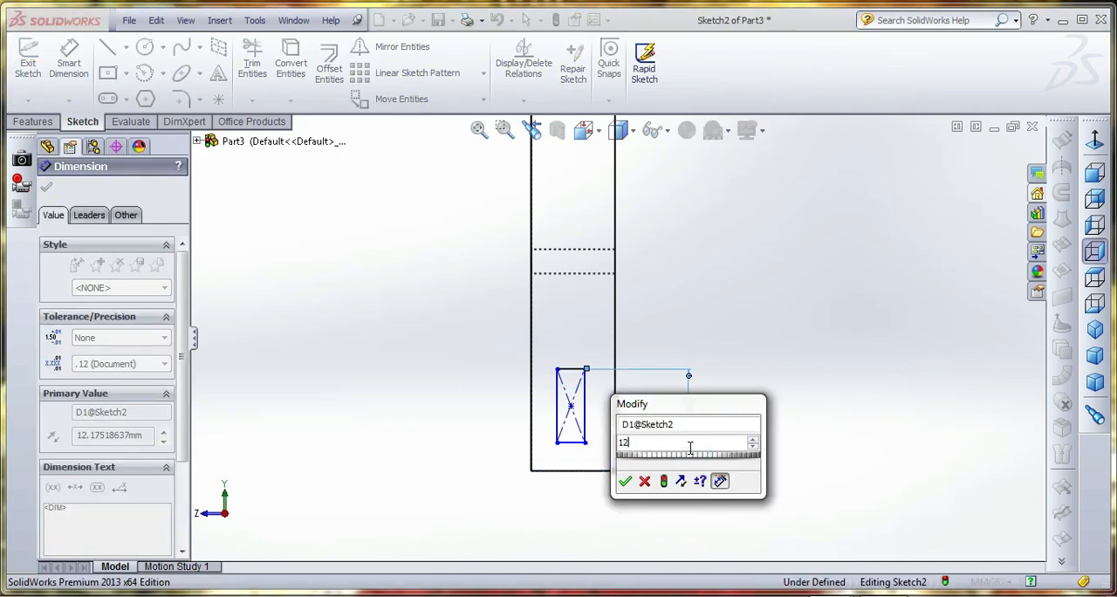
key("Return")
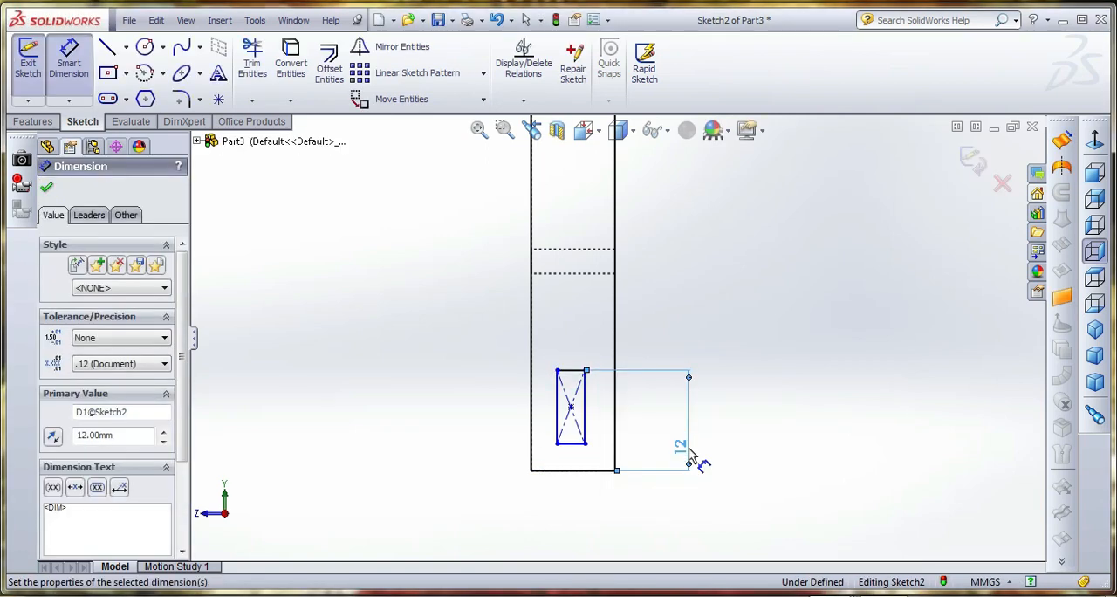
Dimension the rectangle's vertical side as 8 mm
left_click(587, 417)
left_click(598, 427)
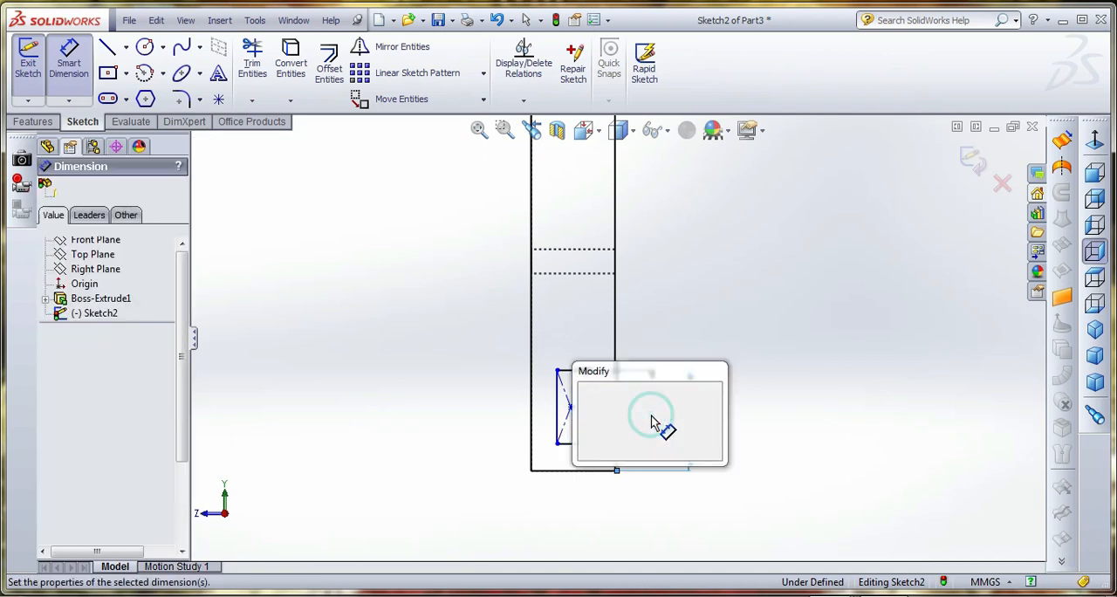
type("8")
key("Return")
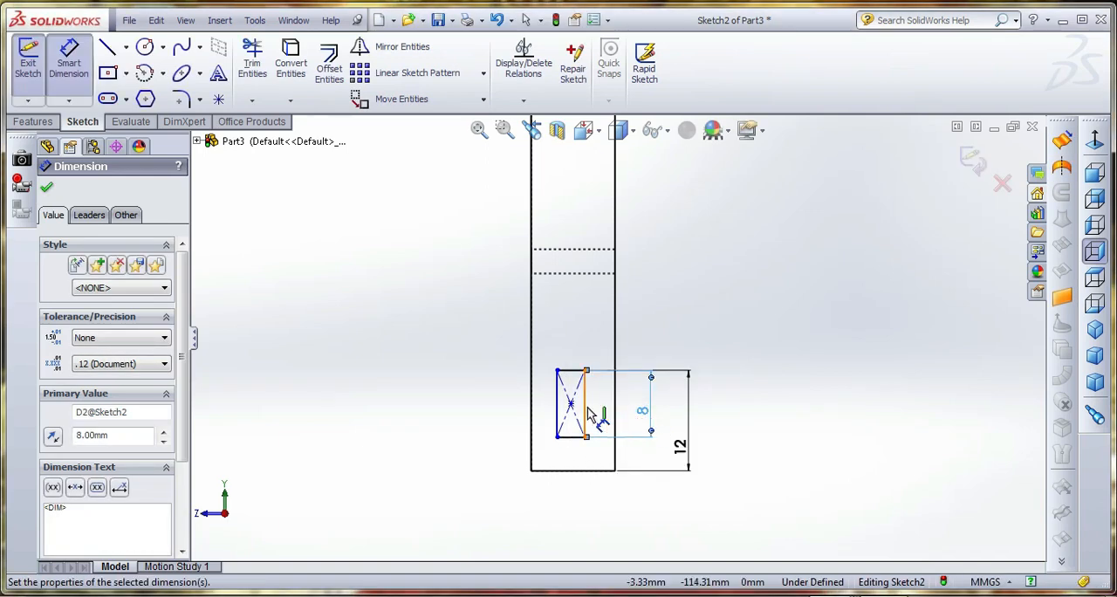
Add a width dimension to the rectangle's top line, try 10 mm and undo that value
left_click(568, 370)
left_click(574, 341)
type("10")
key("Return")
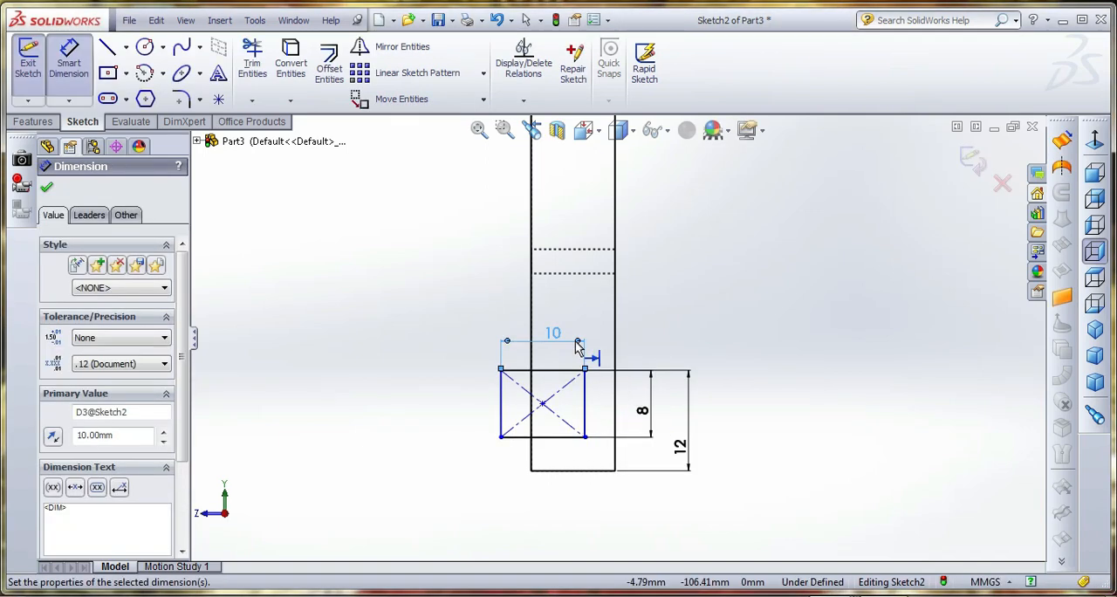
key("ctrl+z")
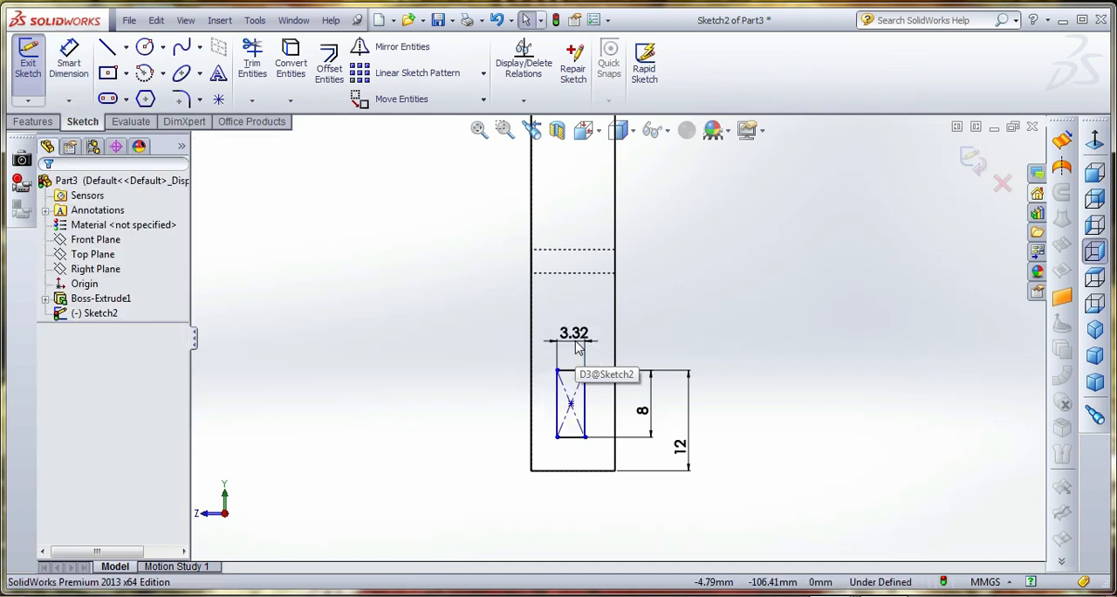
Draw a centerline about 21 mm long from the midpoint of the bar's bottom edge up through the rectangle
left_click(126, 47)
left_click(144, 83)
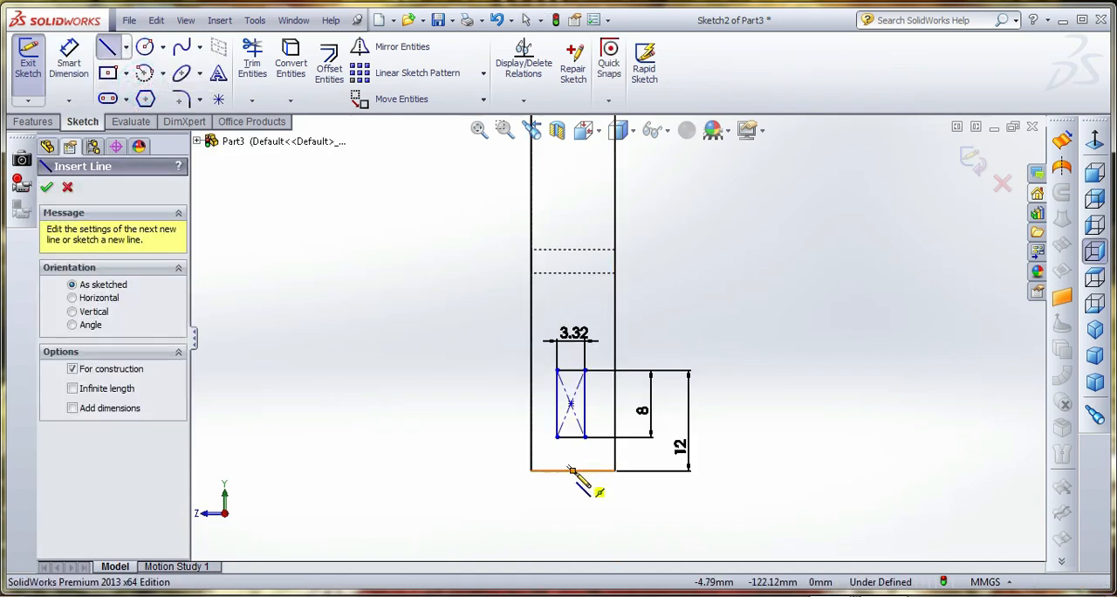
left_click(573, 470)
left_click(567, 293)
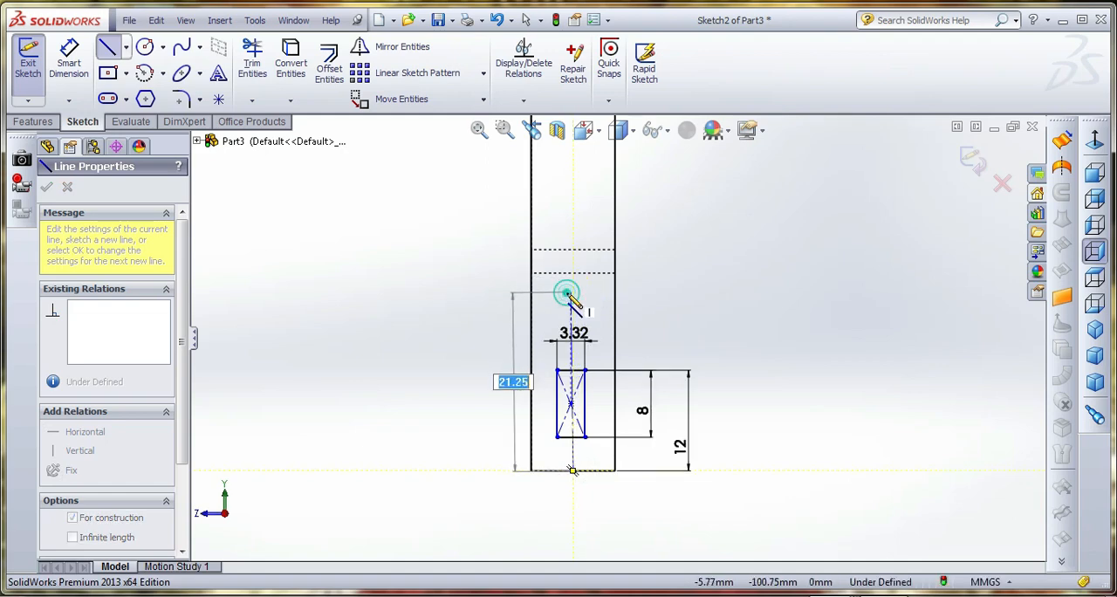
right_click(659, 228)
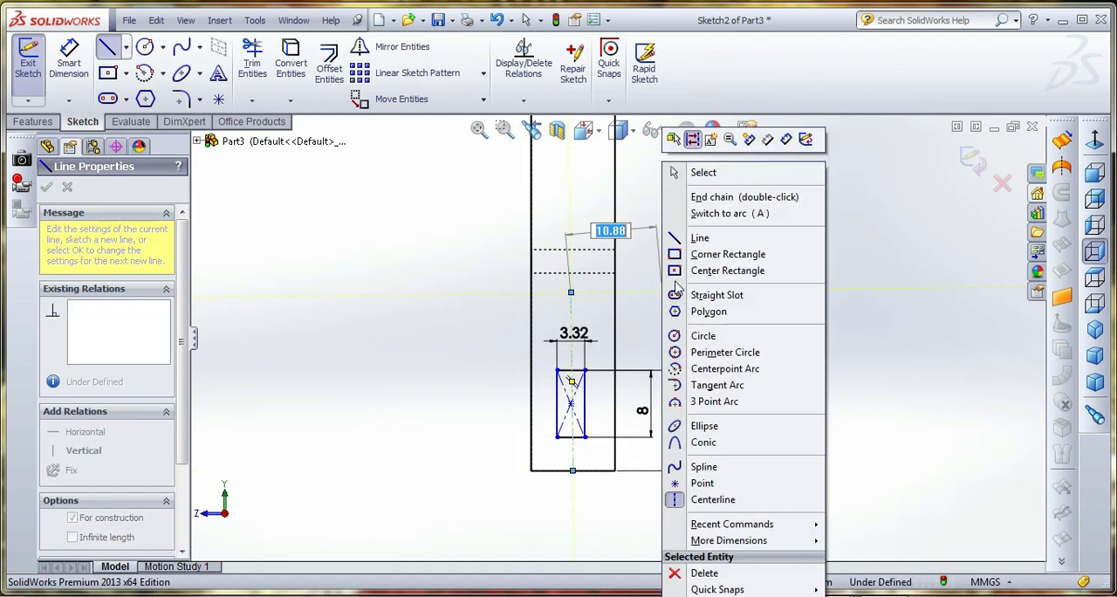
left_click(704, 174)
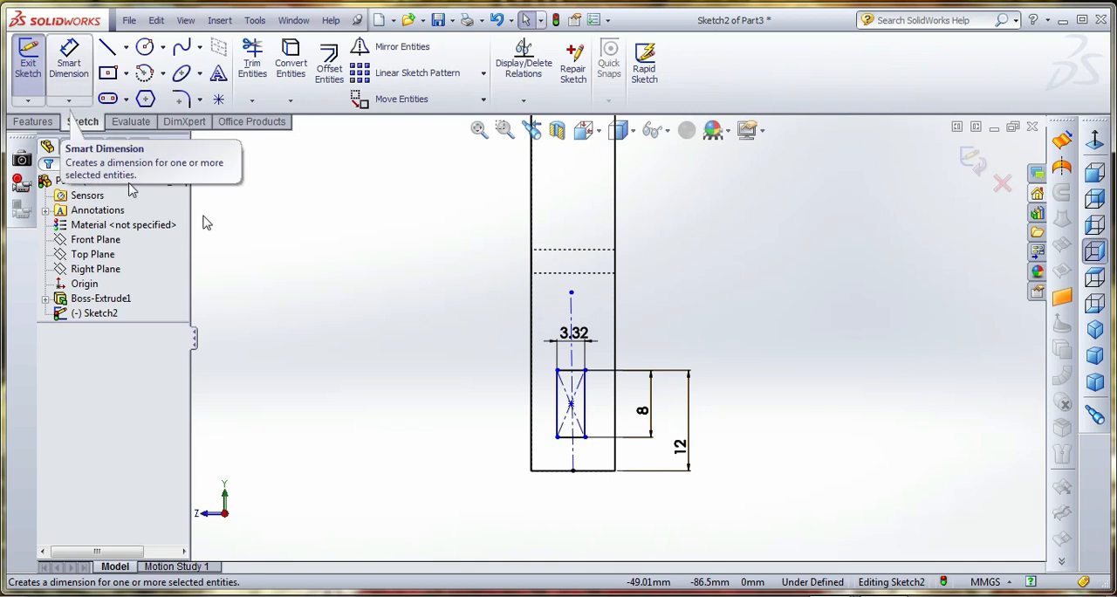
Make the rectangle's two vertical sides symmetric about the centerline
left_click(559, 386)
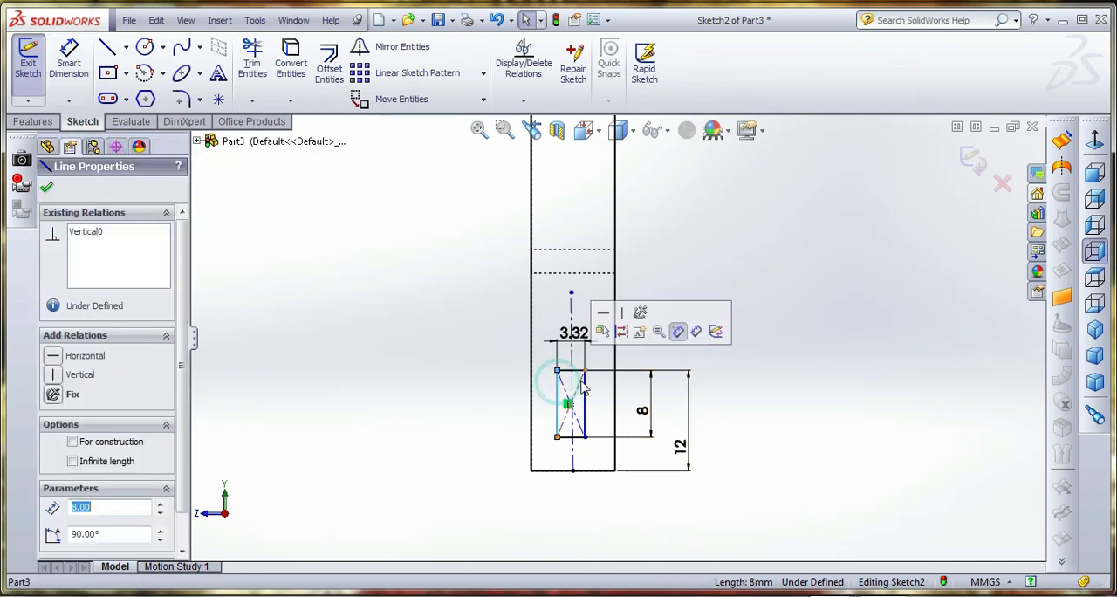
left_click(584, 391, "ctrl")
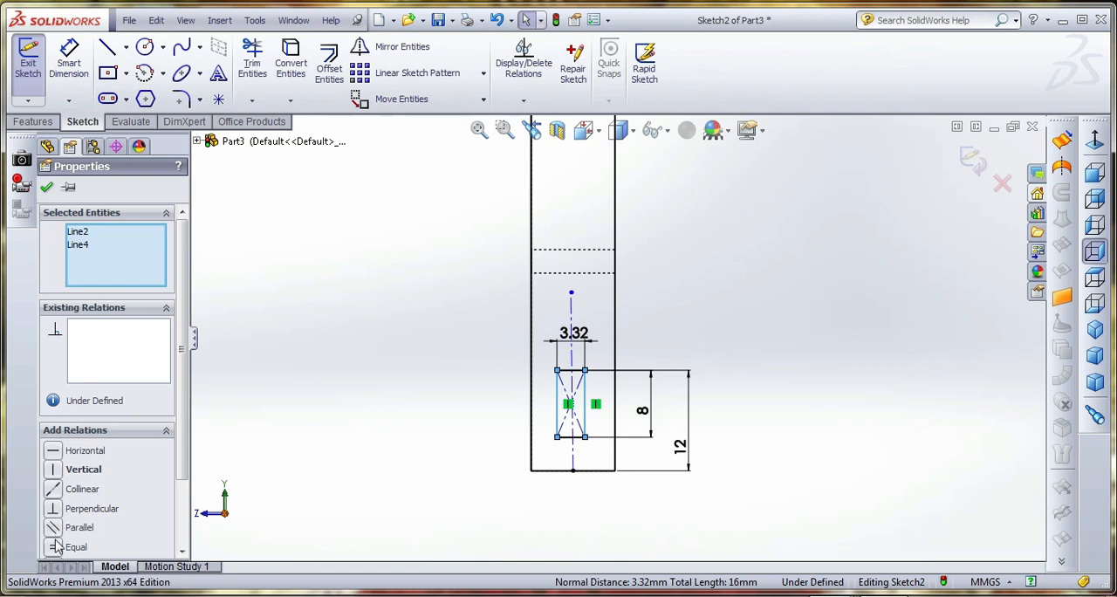
left_click(573, 458, "ctrl")
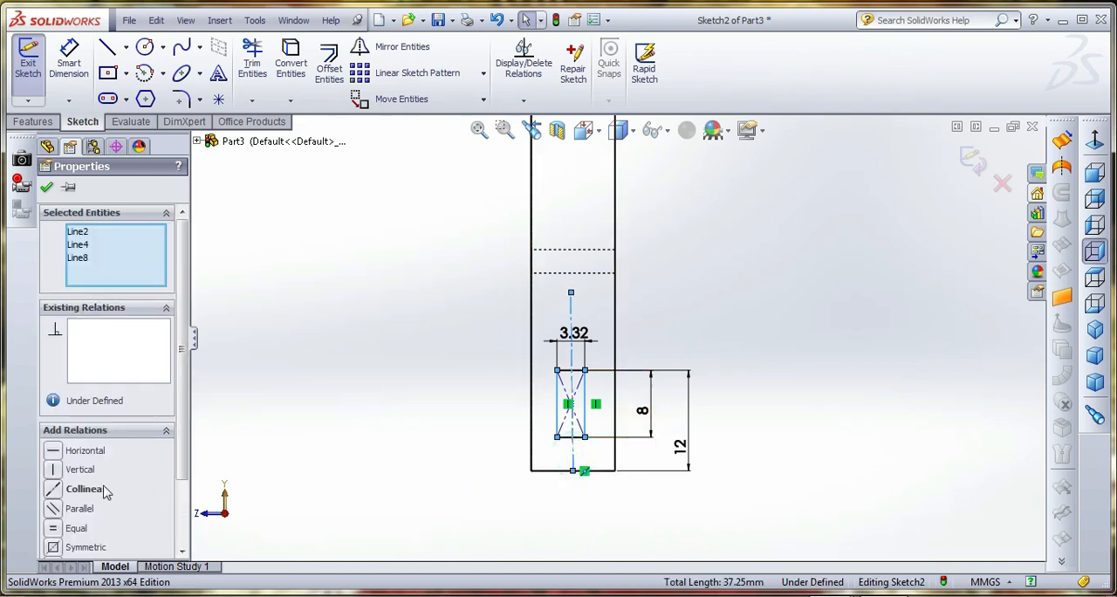
left_click(55, 548)
left_click(686, 318)
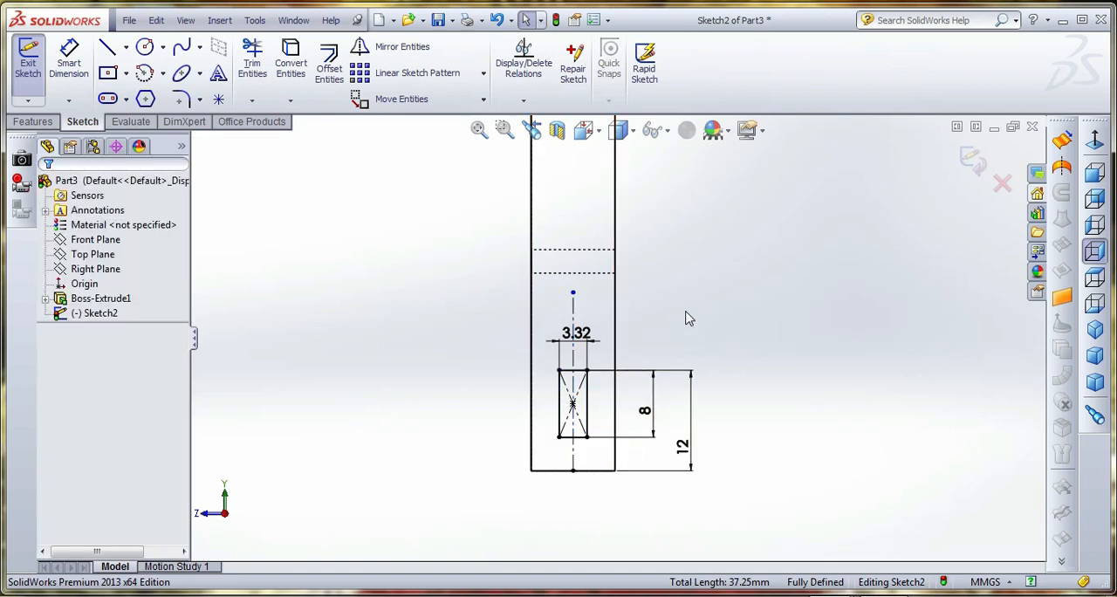
Set the rectangle's width dimension to 5 mm
double_click(576, 332)
type("5")
key("Return")
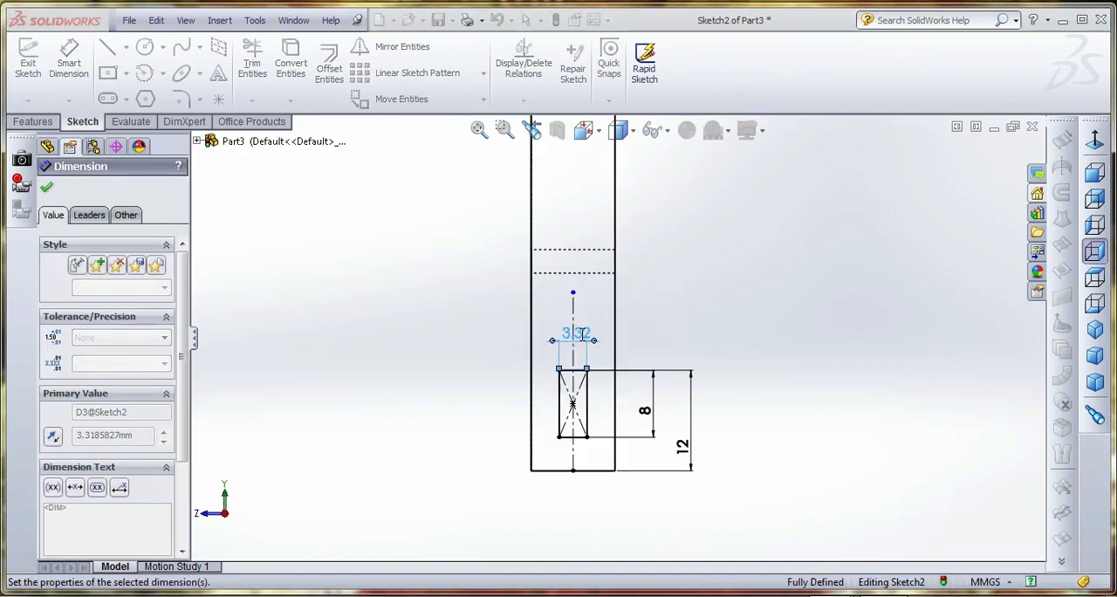
left_click(730, 342)
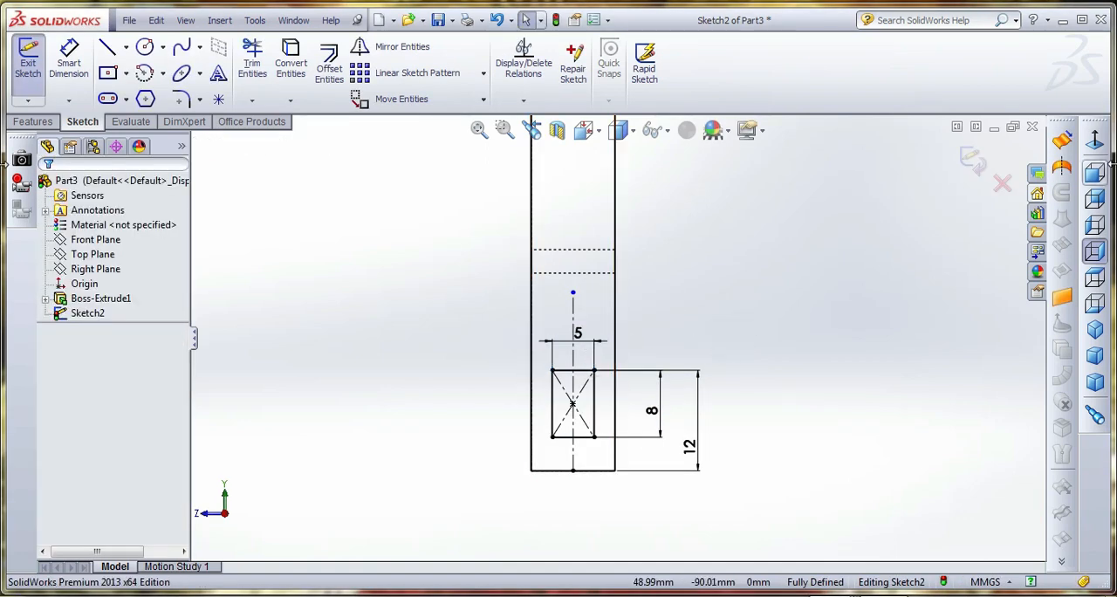
Finish the sketch and extrude the small rectangle outward from the bar with a blind depth of 10 mm
left_click(975, 161)
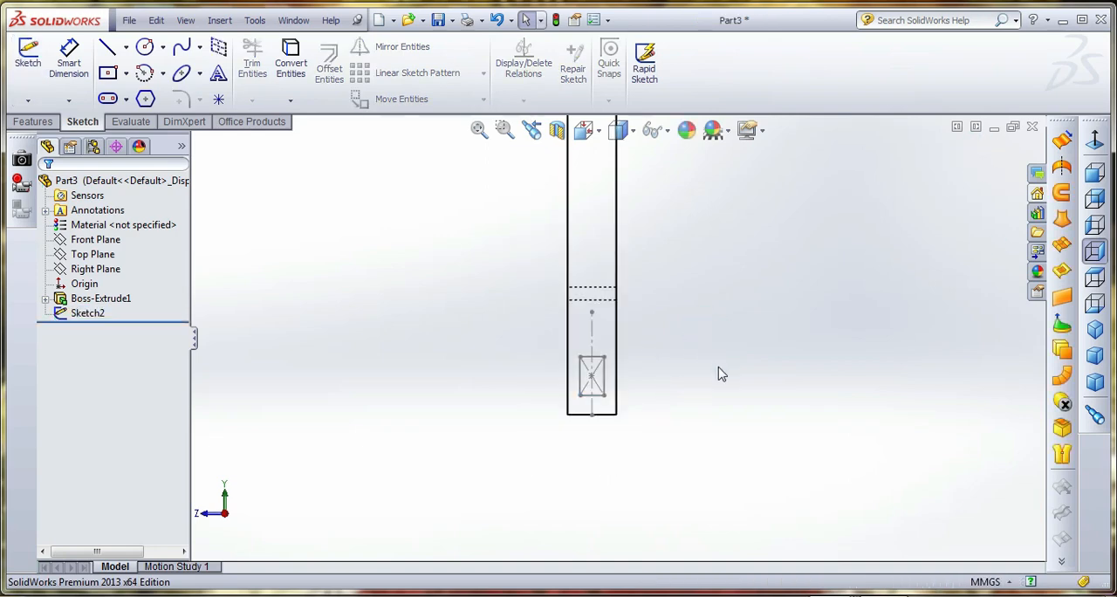
left_click(35, 121)
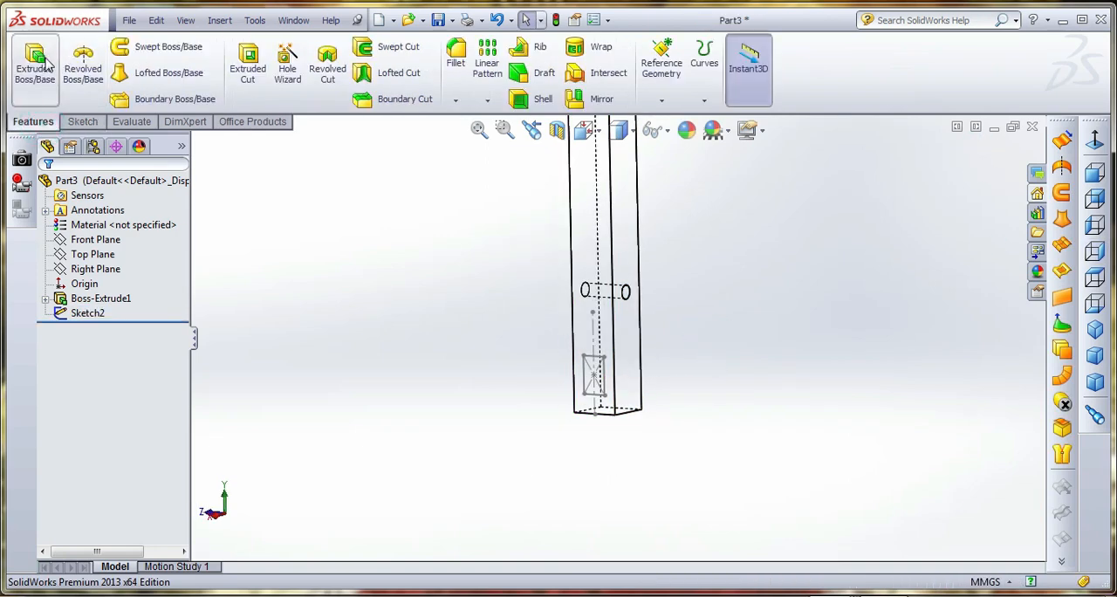
left_click(35, 63)
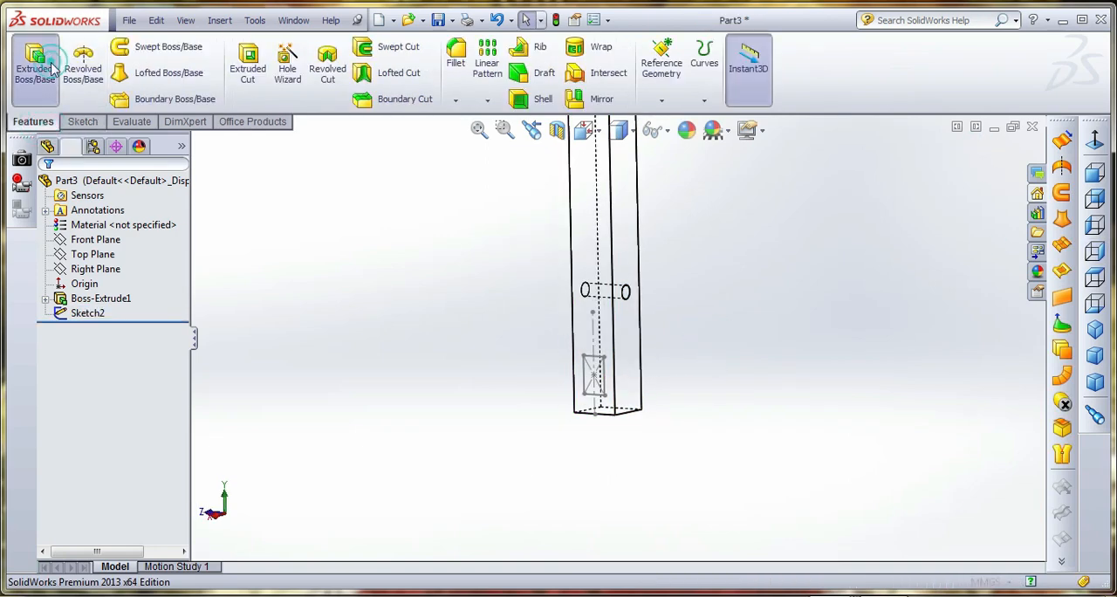
left_click(599, 367)
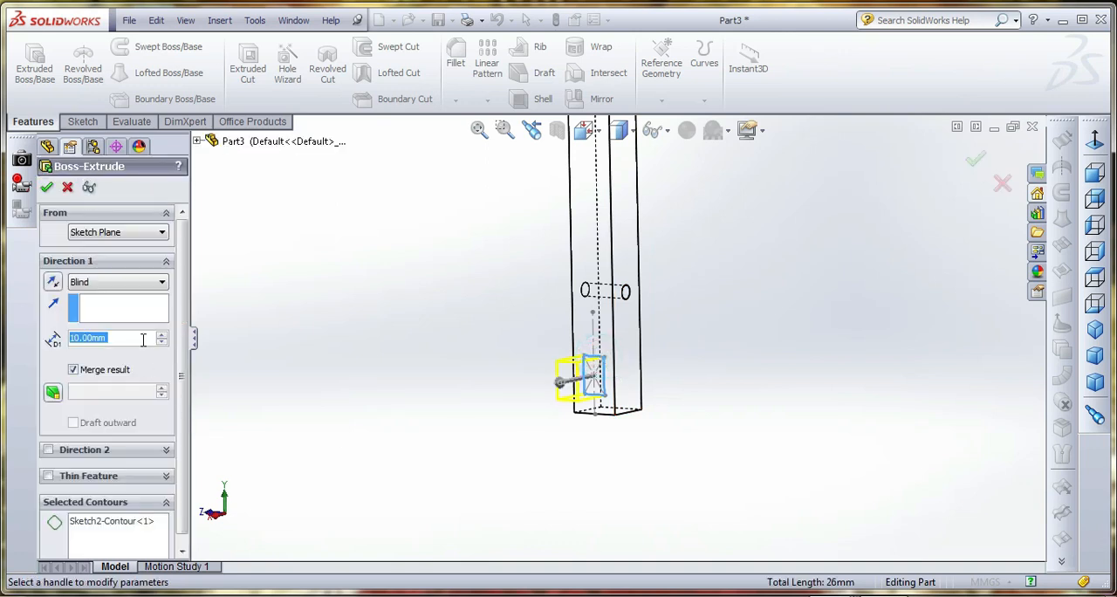
left_click(46, 186)
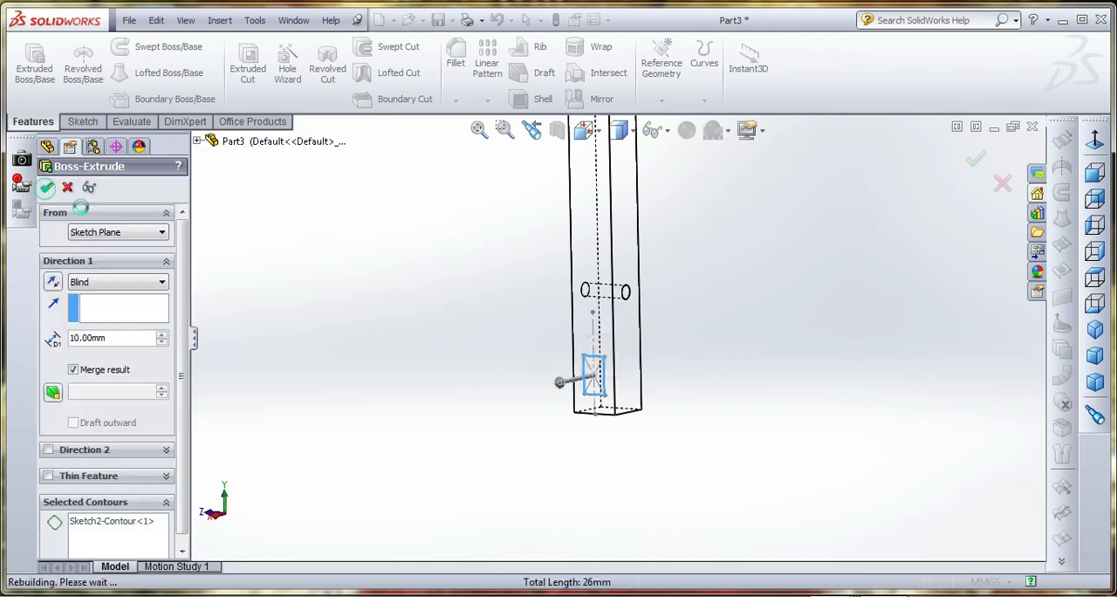
Switch the part's display style to shaded with edges
middle_click_drag(551, 431, 602, 175)
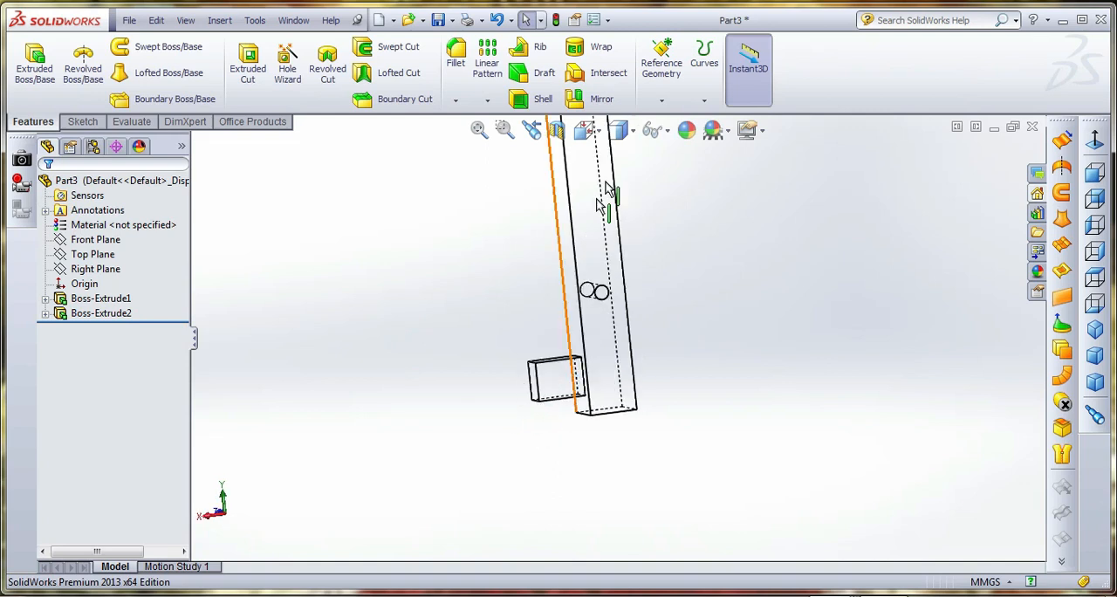
left_click(621, 130)
left_click(619, 186)
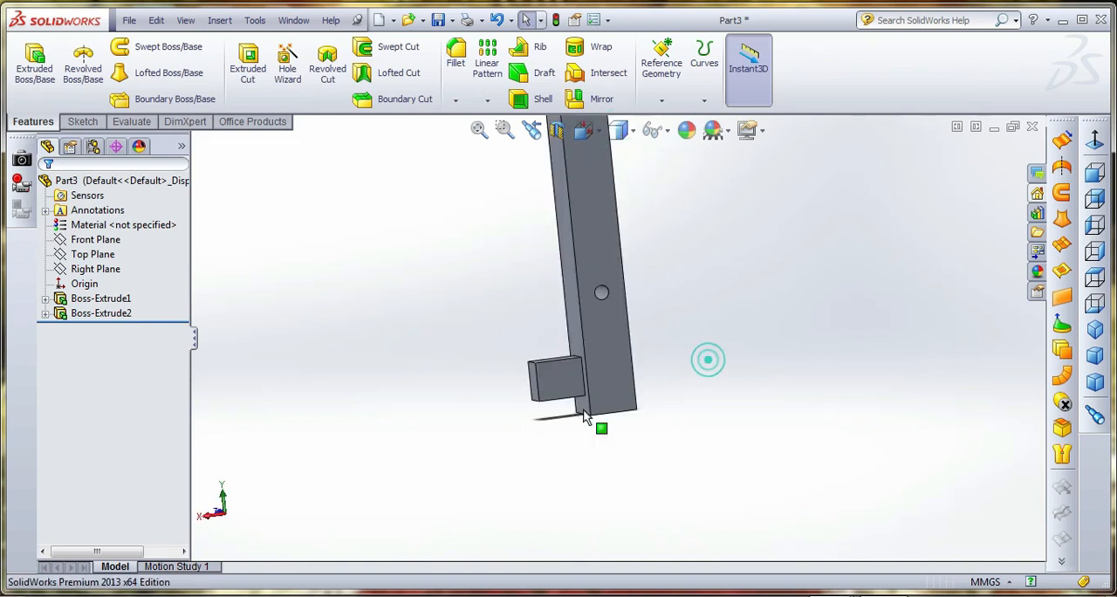
Start a sketch on the side face of the small protruding block, oriented to the back view
left_click(559, 381)
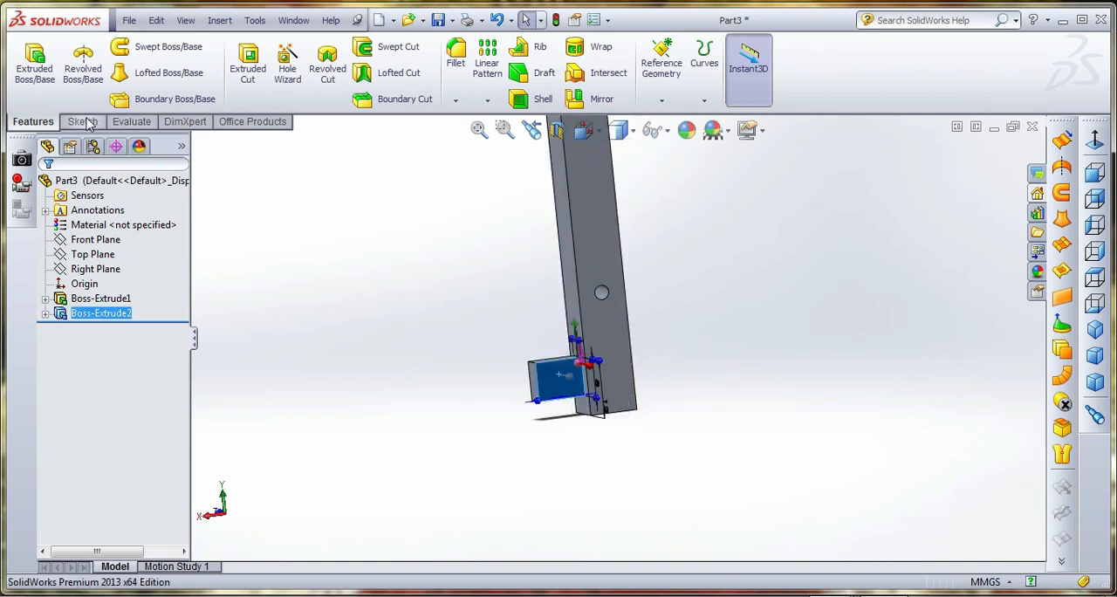
left_click(84, 122)
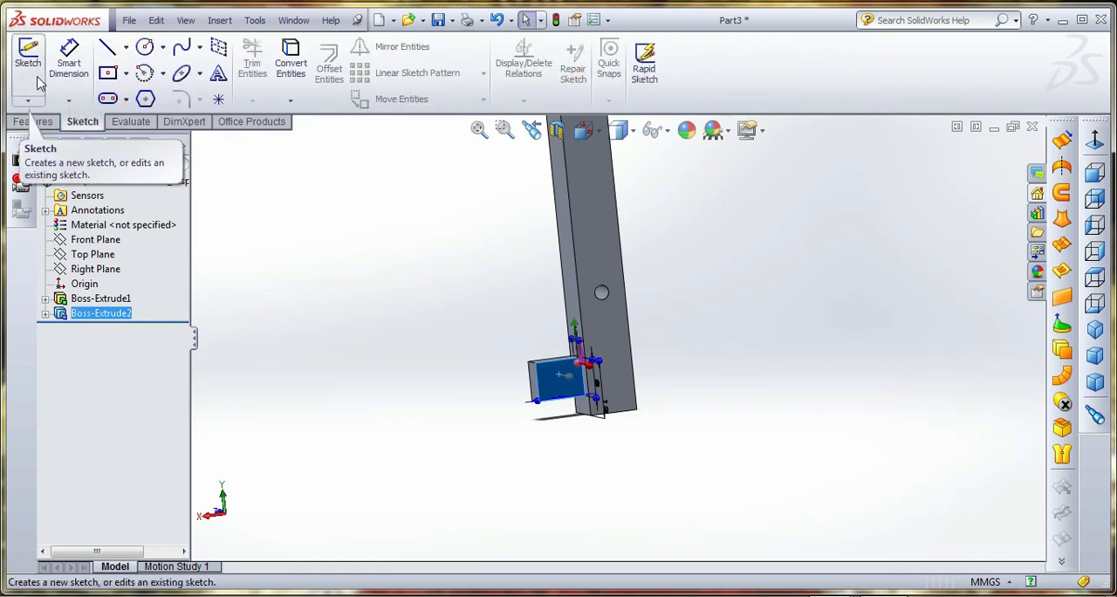
left_click(38, 77)
left_click(583, 129)
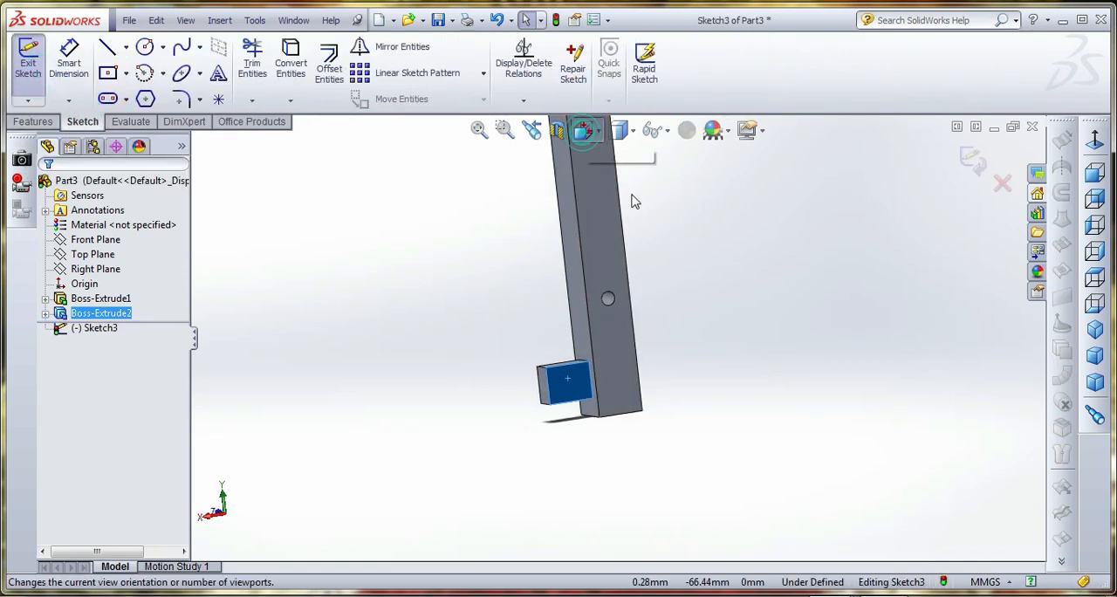
left_click(684, 239)
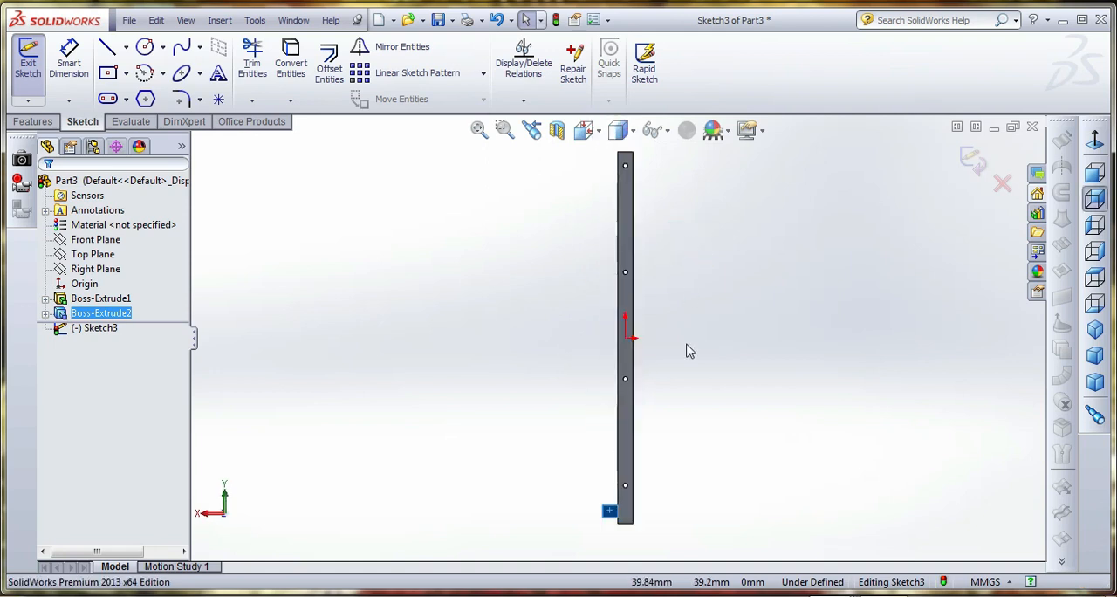
Sketch a circle about 2.1 mm in diameter on the side face of the small block
scroll(624, 528, "down", 5)
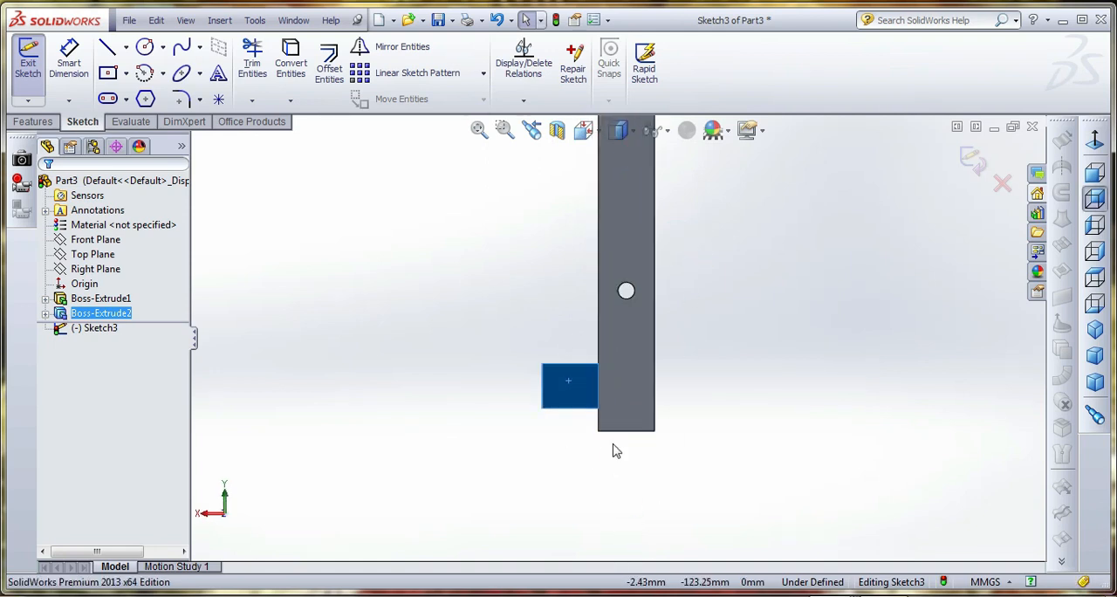
left_click(145, 46)
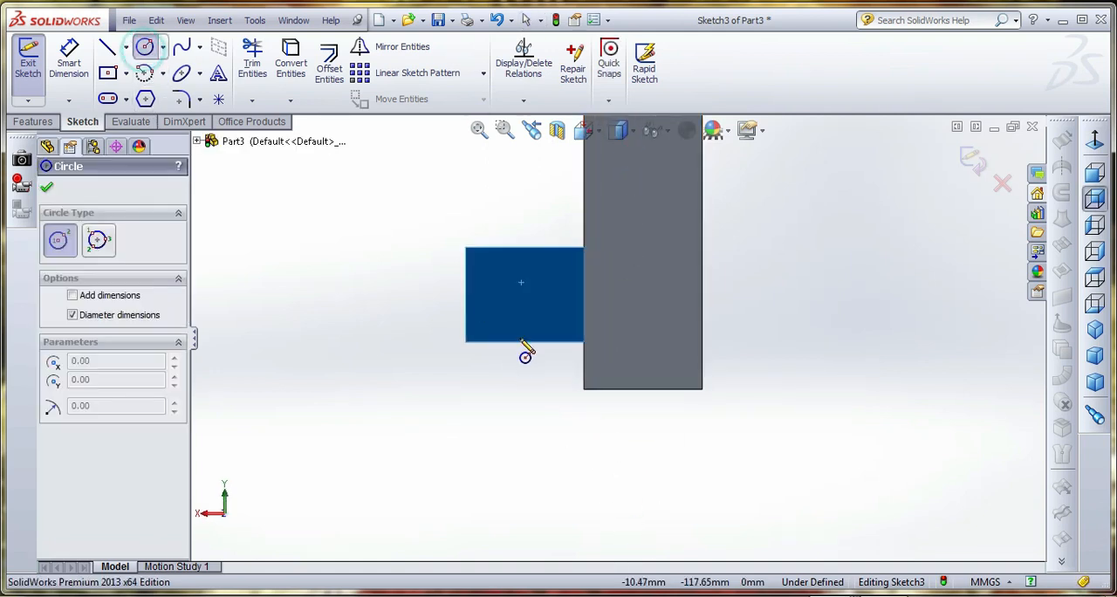
left_click(514, 295)
left_click(522, 304)
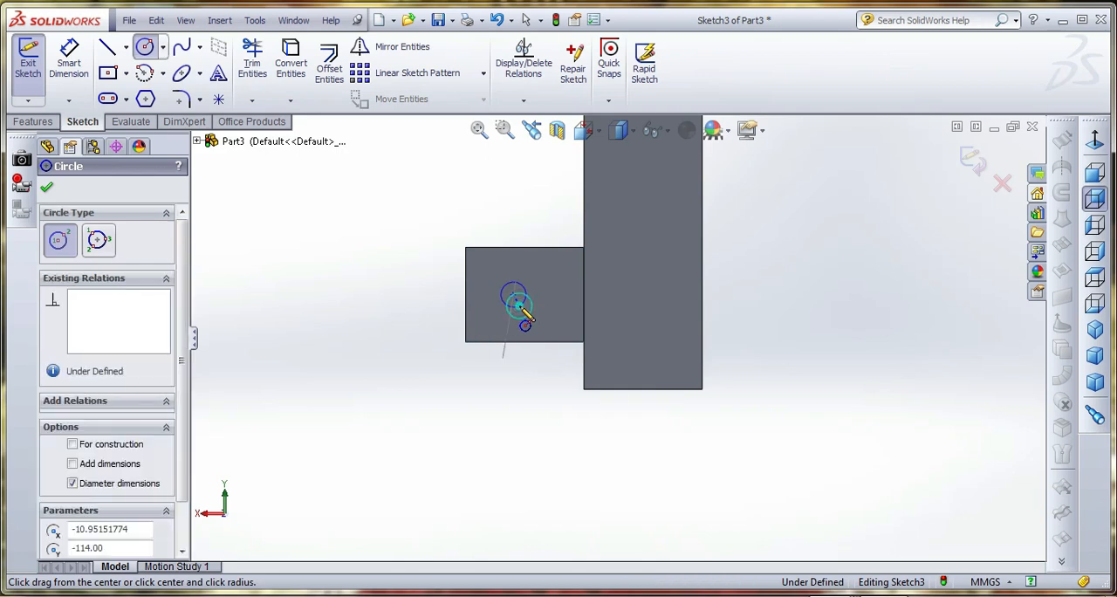
Dimension the circle's centre 4 mm from the block's lower edge
left_click(71, 61)
left_click(514, 296)
left_click(521, 341)
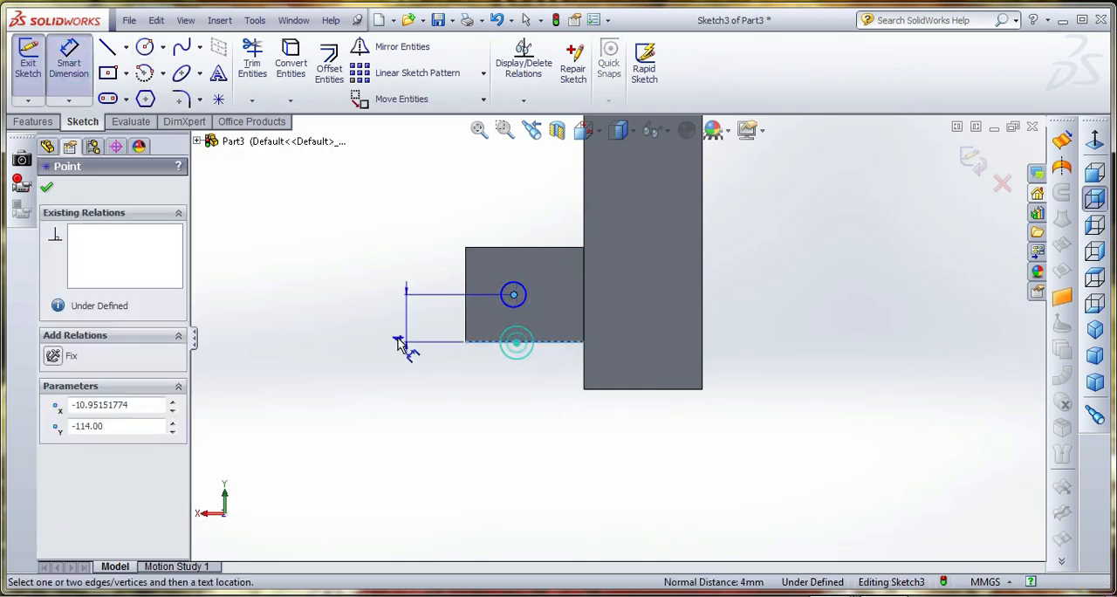
left_click(399, 341)
left_click(332, 369)
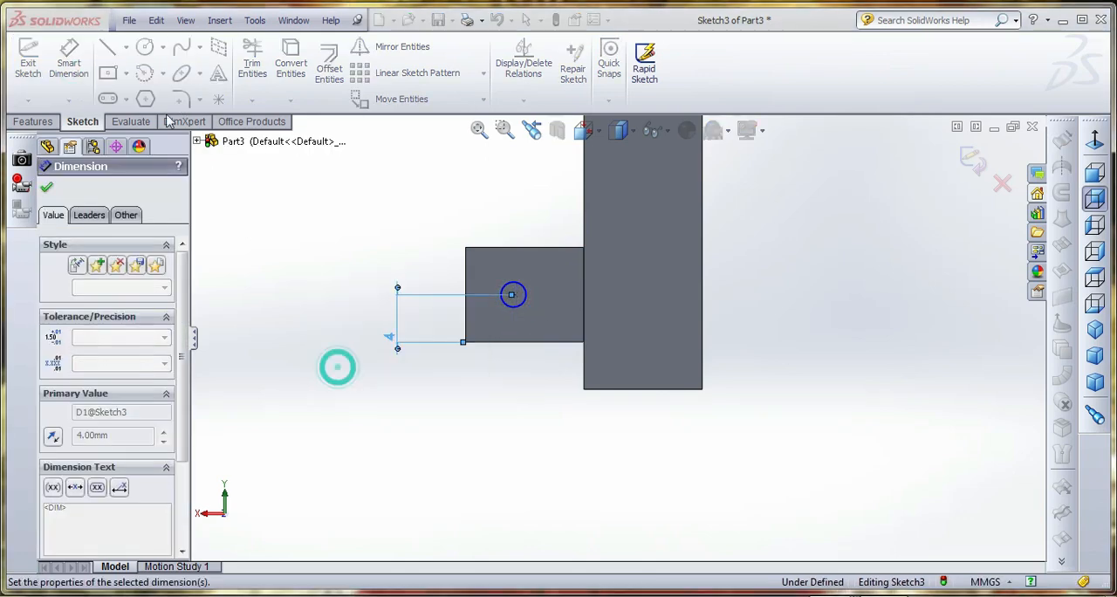
Dimension the circle's diameter as 5 mm
left_click(75, 70)
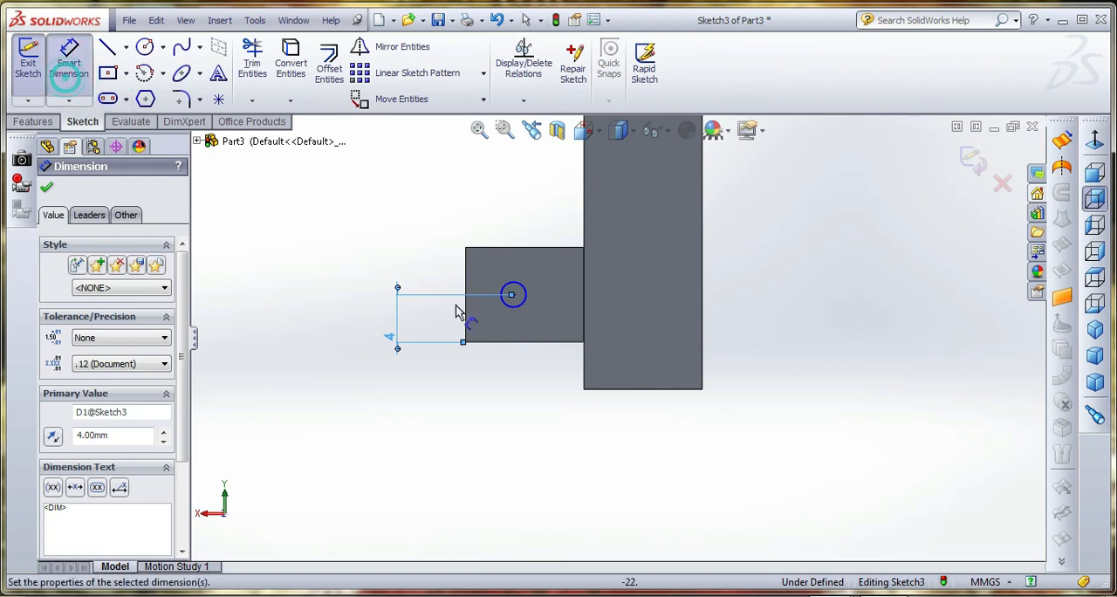
left_click(527, 291)
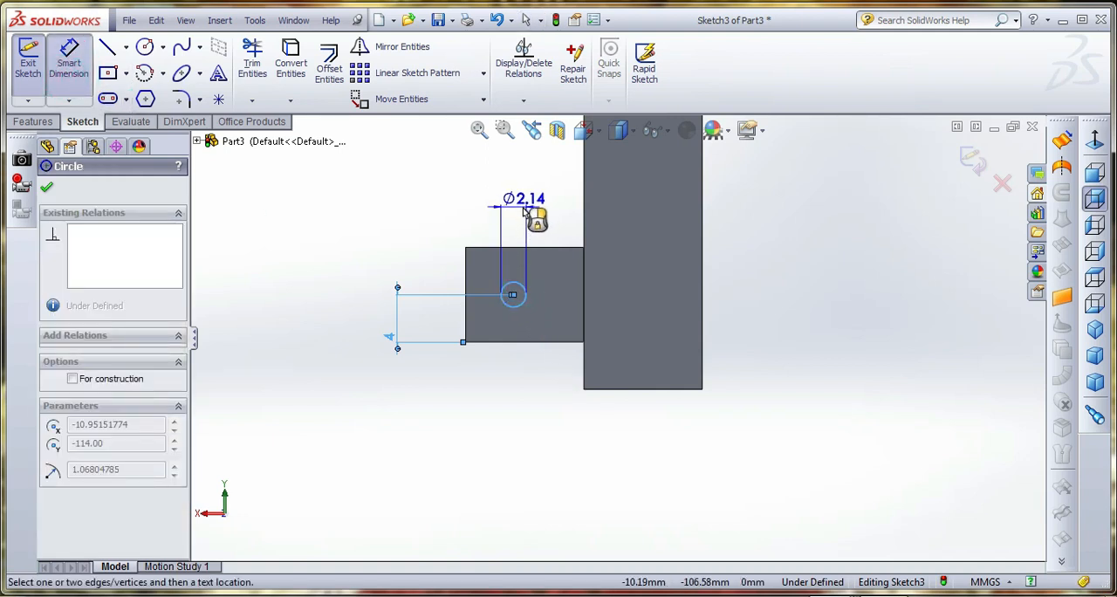
left_click(524, 211)
type("5")
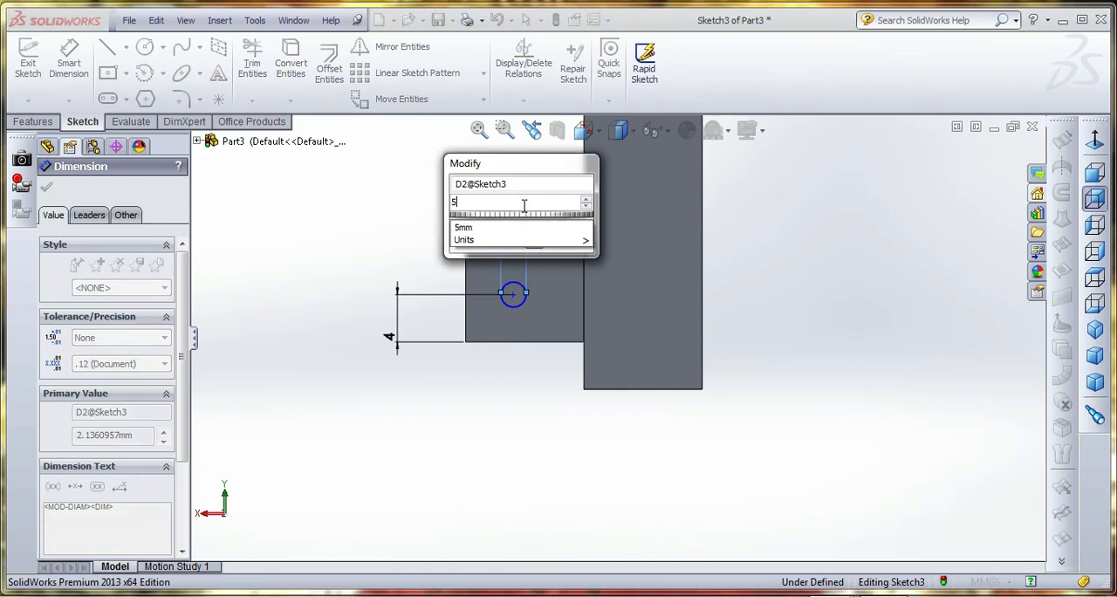
key("Return")
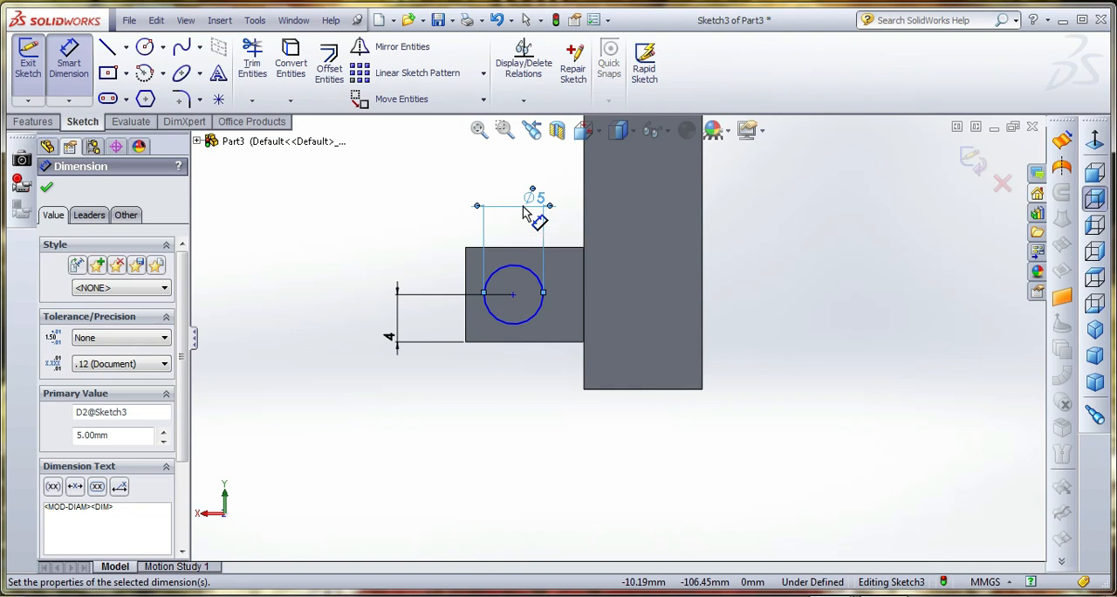
Dimension the circle's centre 5 mm from the block's outer vertical edge
left_click(465, 279)
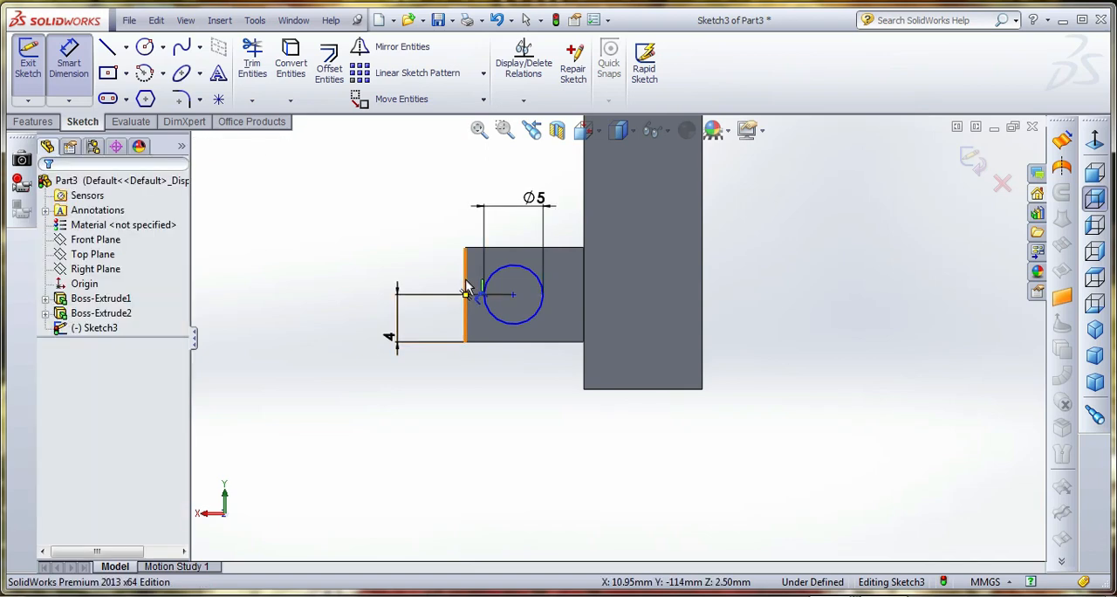
left_click(513, 294)
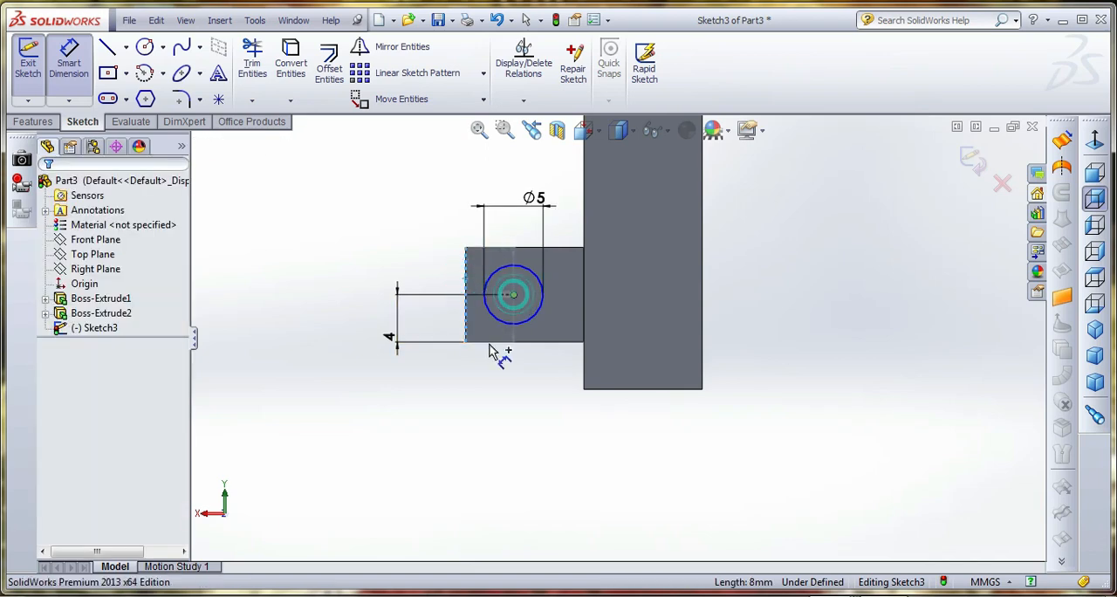
left_click(498, 403)
type("5")
key("Return")
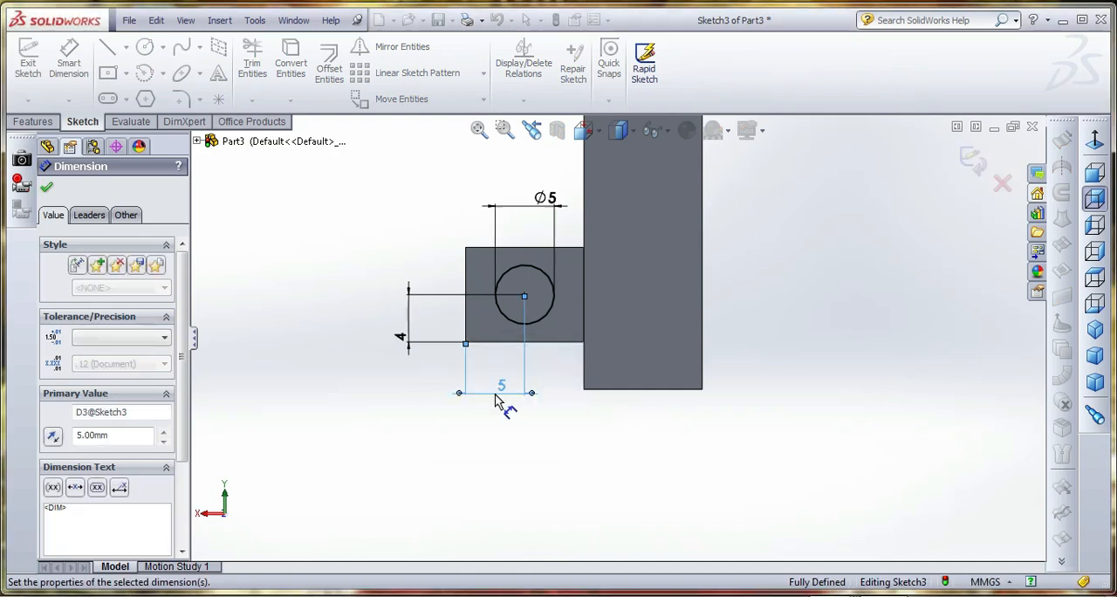
Finish the circle sketch and extrude it into a pin with a blind depth of 80 mm
left_click(971, 158)
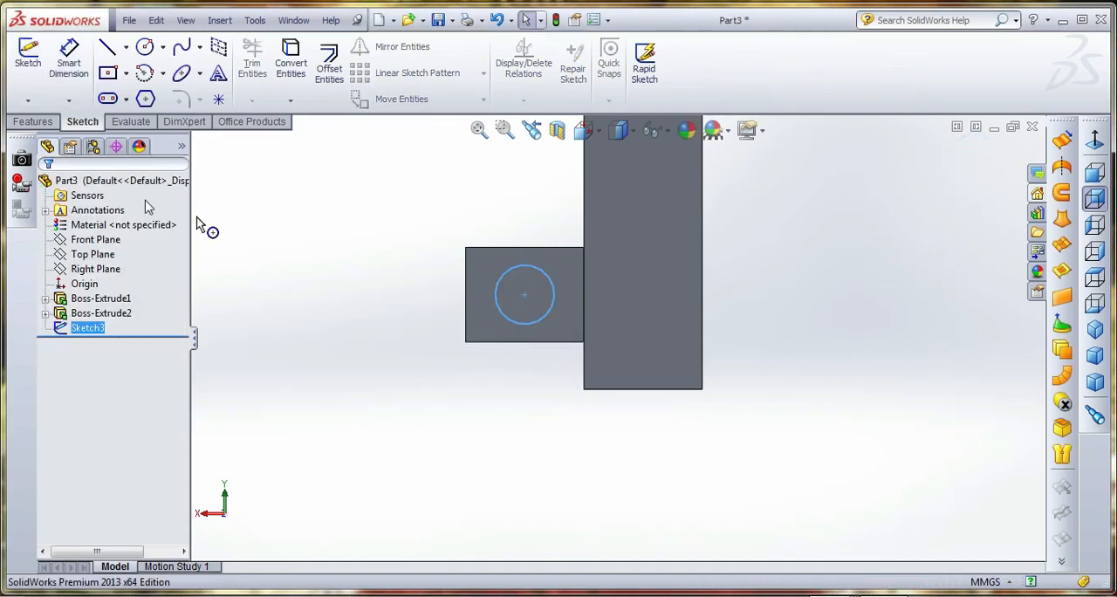
left_click(33, 122)
left_click(35, 61)
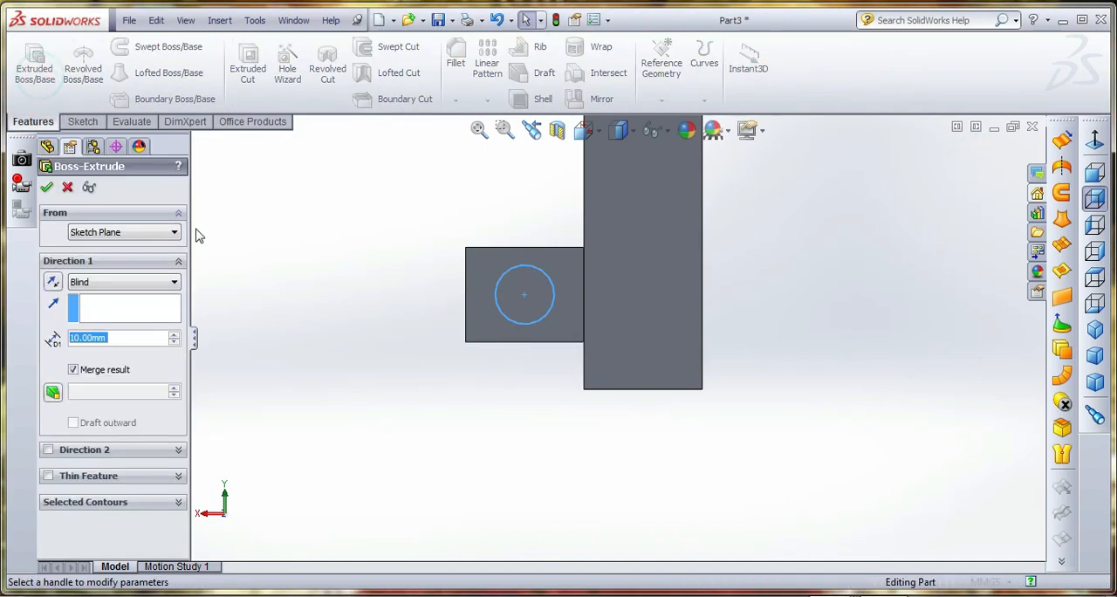
triple_click(174, 335)
left_click(174, 335)
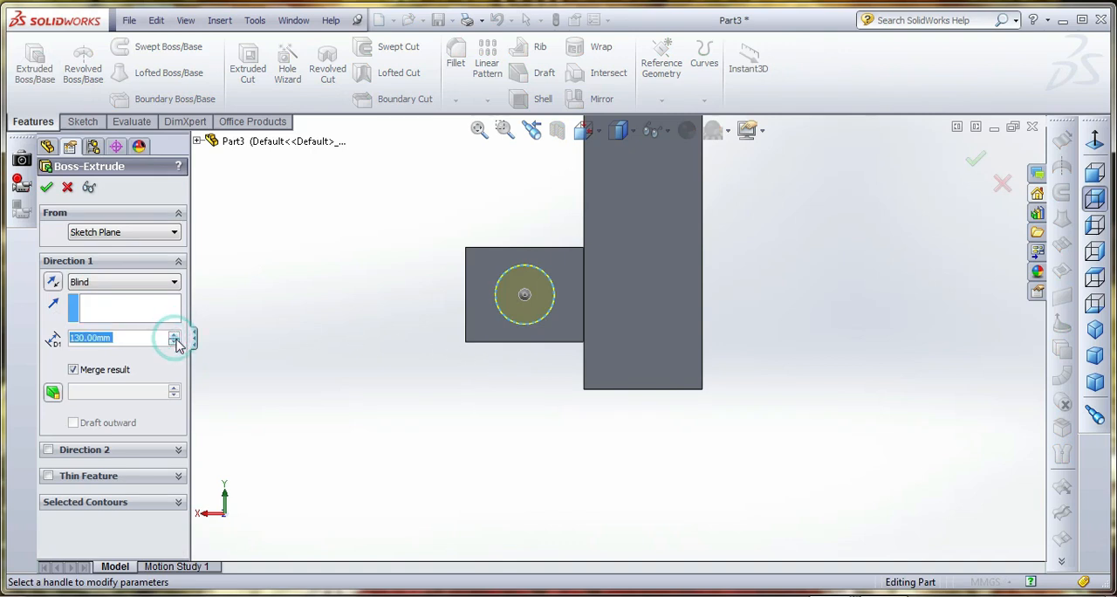
left_click(174, 340)
left_click(173, 333)
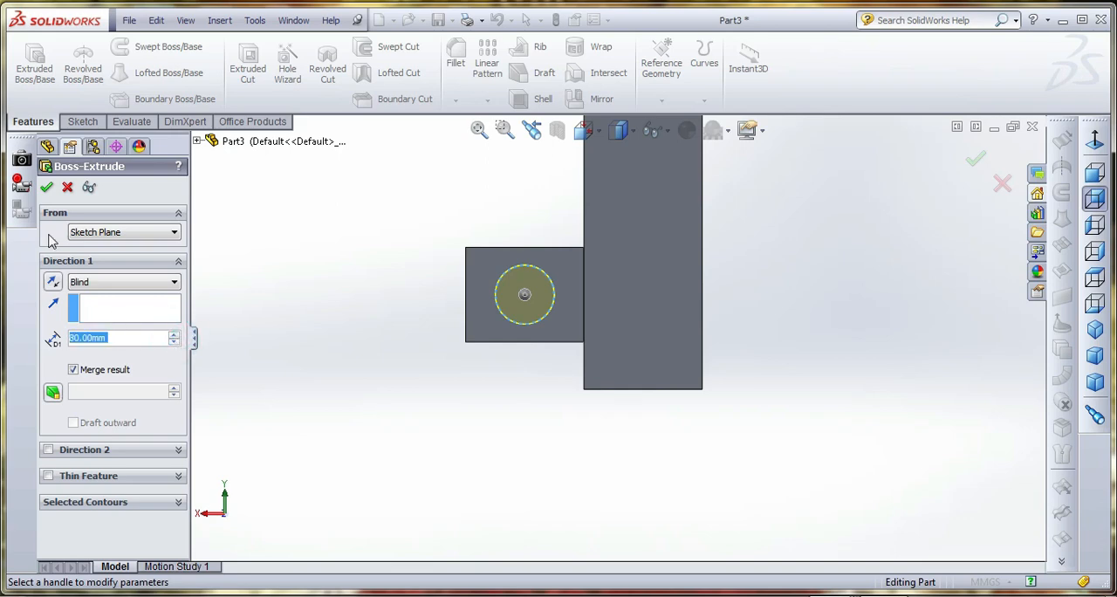
left_click(43, 187)
left_click(371, 375)
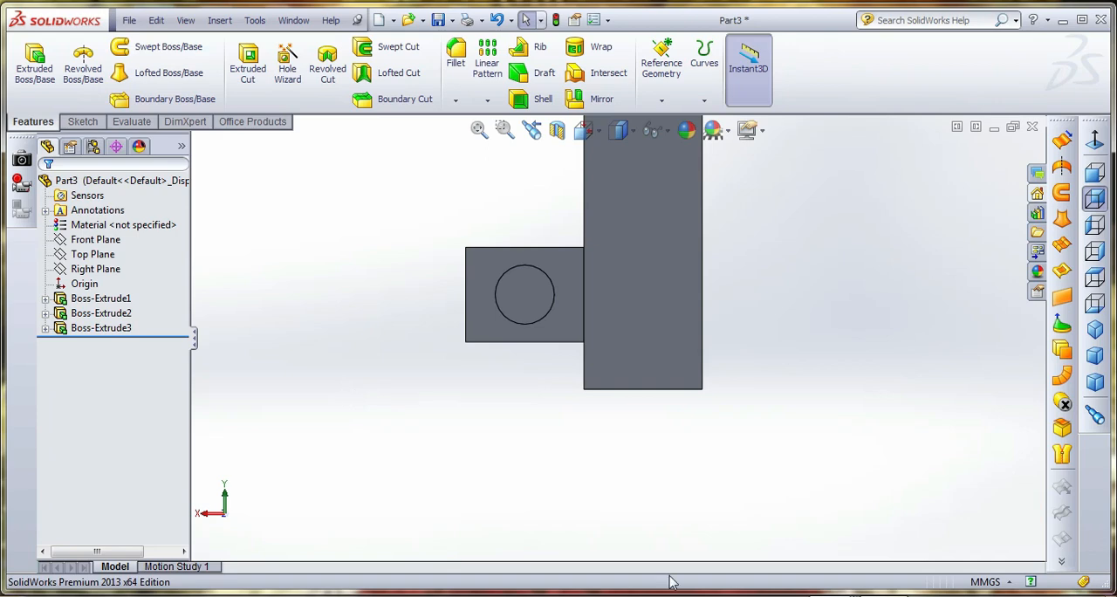
Save the part as "support" in the adjustable step folder
middle_click_drag(676, 550, 733, 436)
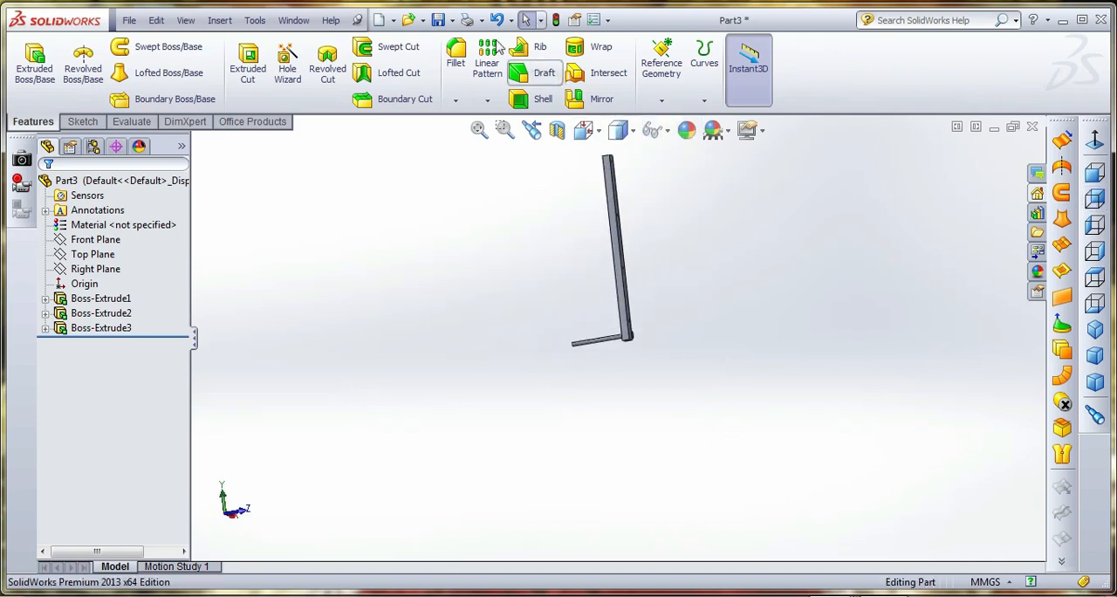
left_click(441, 23)
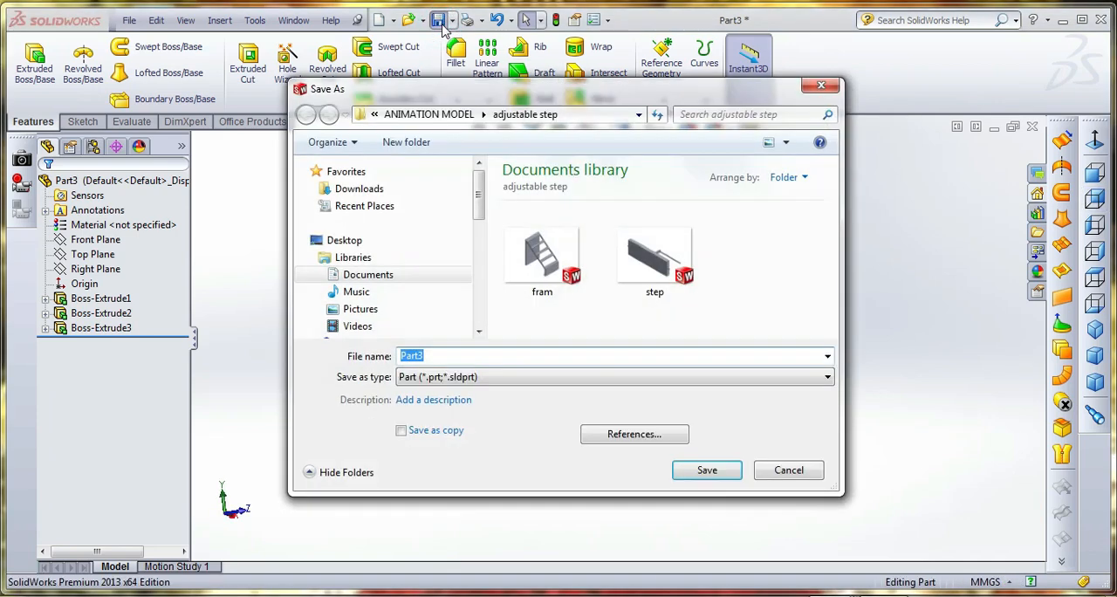
type("support")
key("Return")
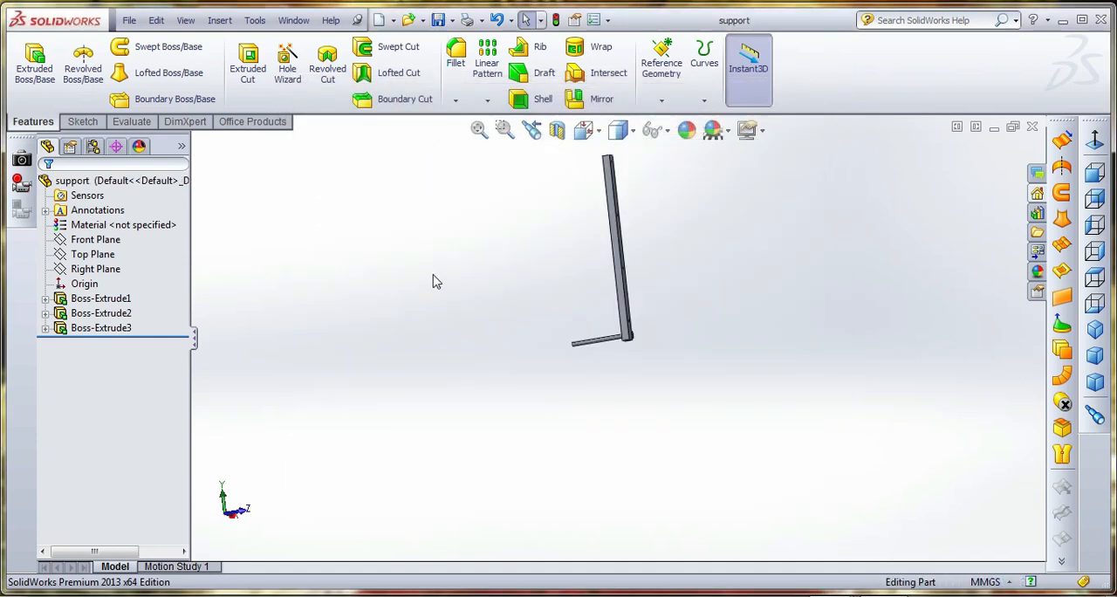
left_click(83, 121)
left_click(28, 57)
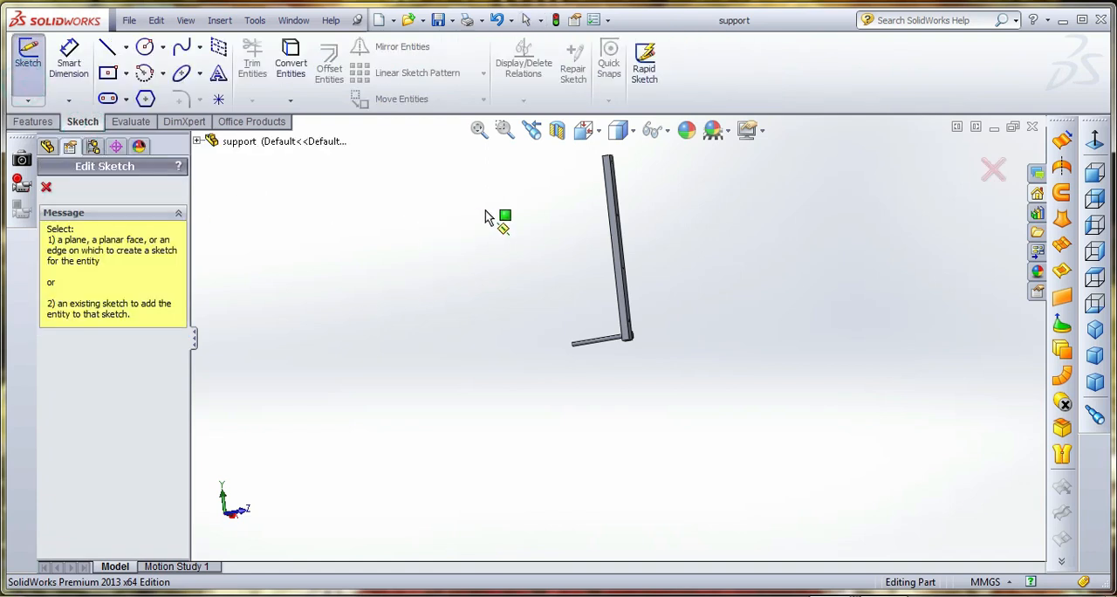
left_click(993, 168)
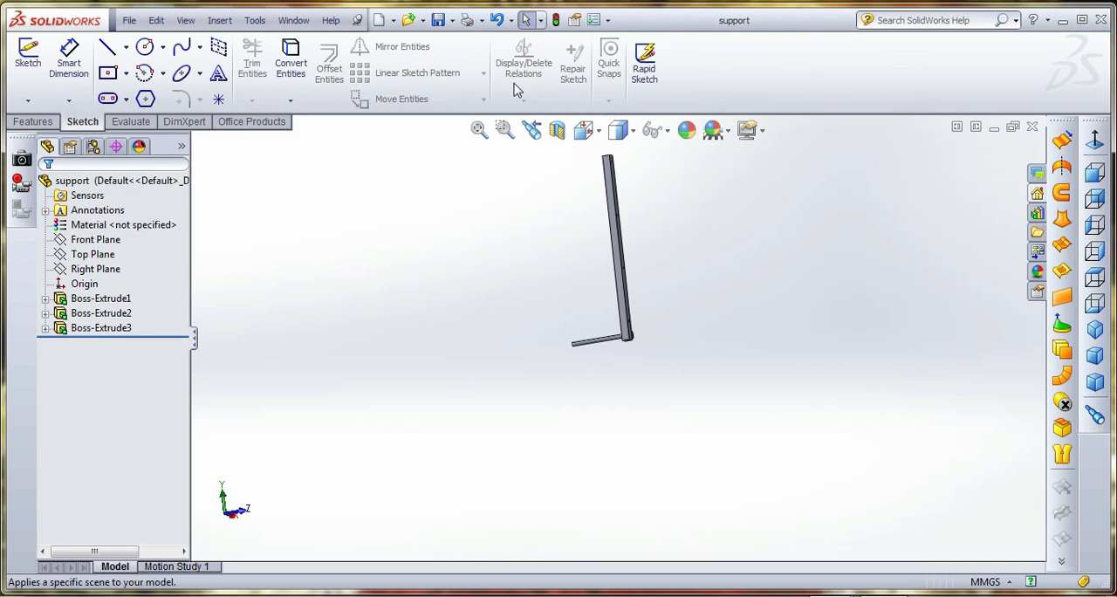
Create a new part and sketch a centre rectangle from the origin on its Front Plane
left_click(378, 21)
double_click(332, 131)
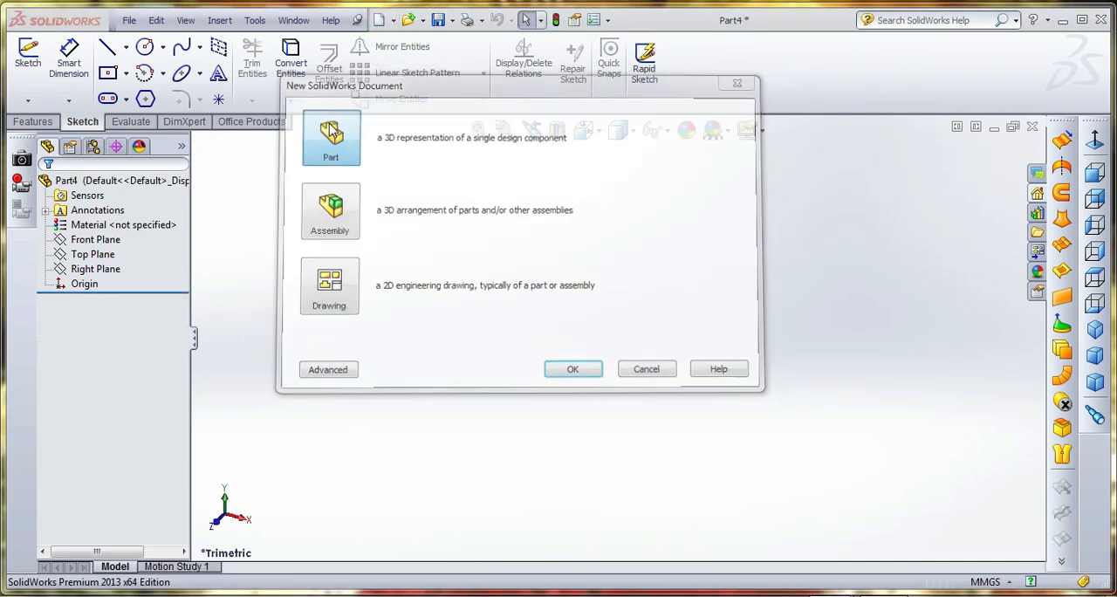
left_click(28, 57)
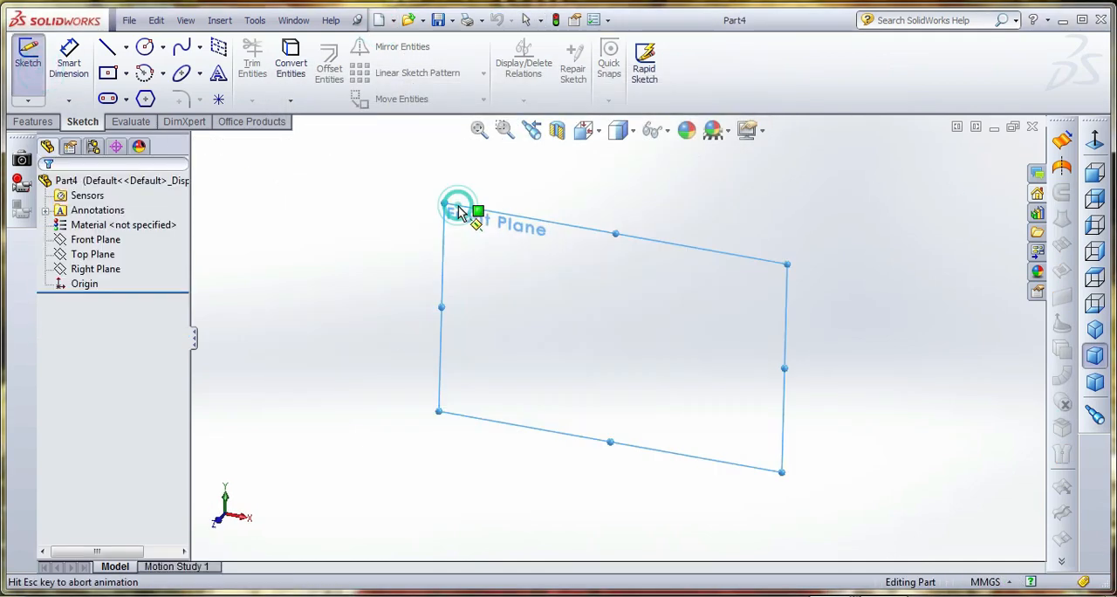
left_click(449, 210)
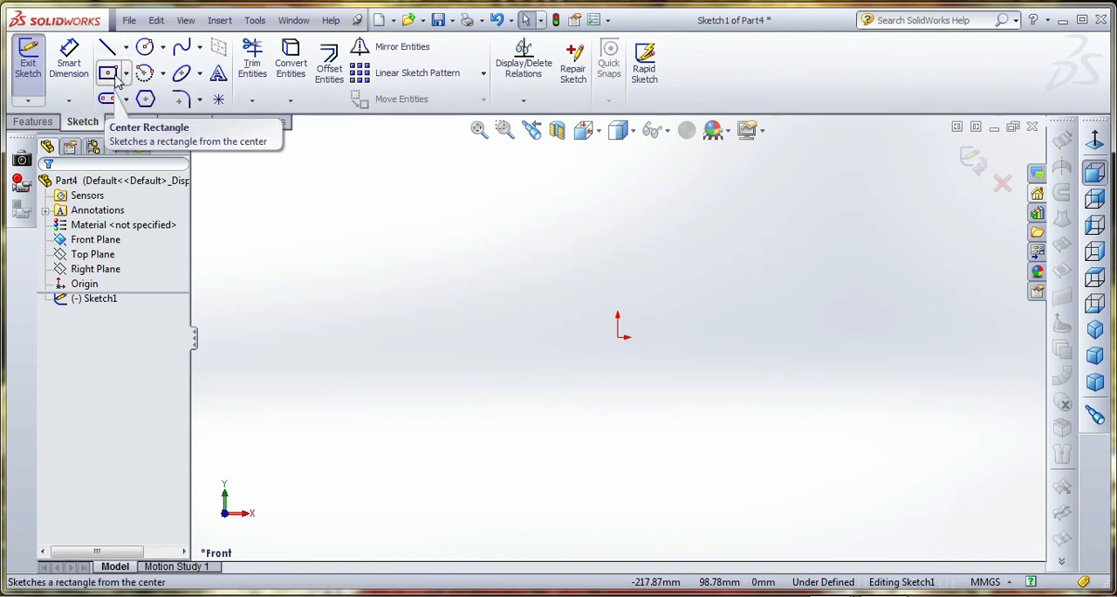
left_click(108, 73)
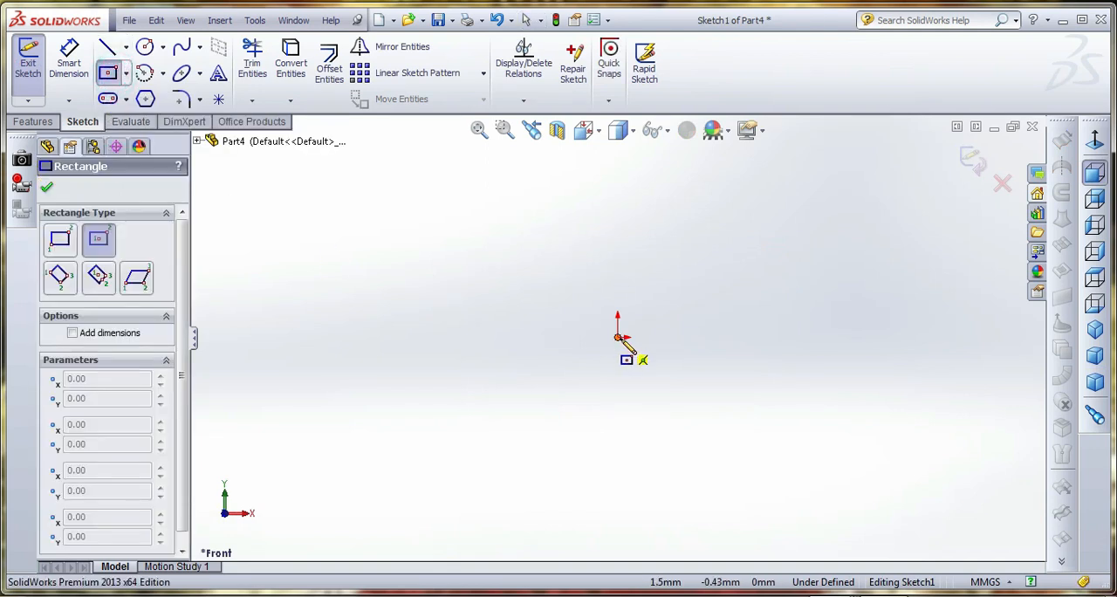
mouse_move(617, 337)
left_mouse_down()
mouse_move(730, 249)
mouse_move(803, 309)
mouse_move(796, 295)
left_mouse_up()
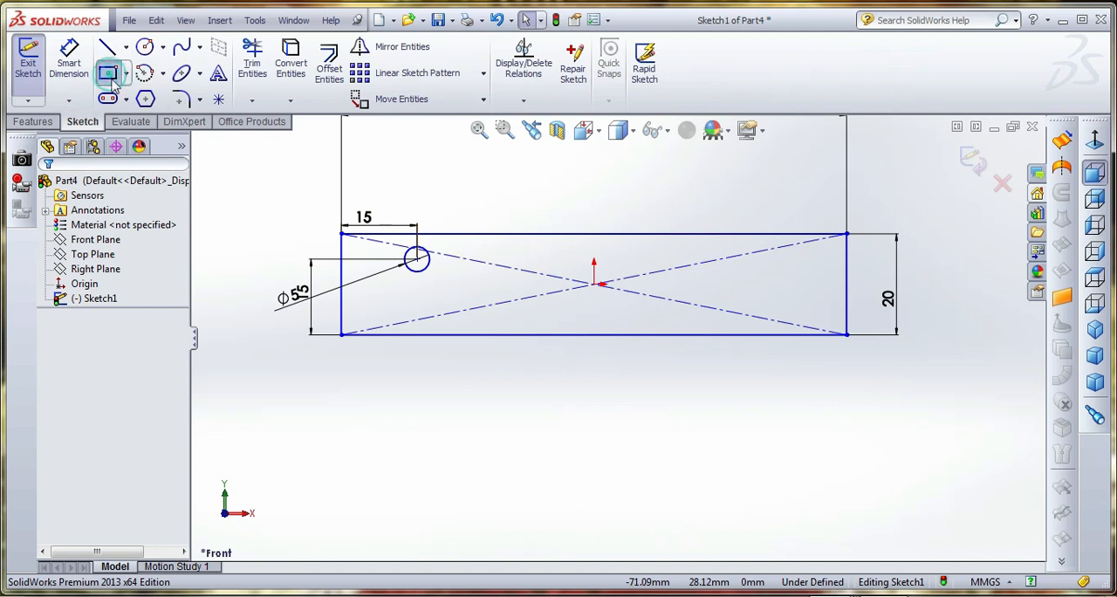
Sketch a corner rectangle about 40 x 6.5 mm inside the plate's right half, with a horizontal centreline about 17 mm long inward from its right side's midpoint
left_click(621, 271)
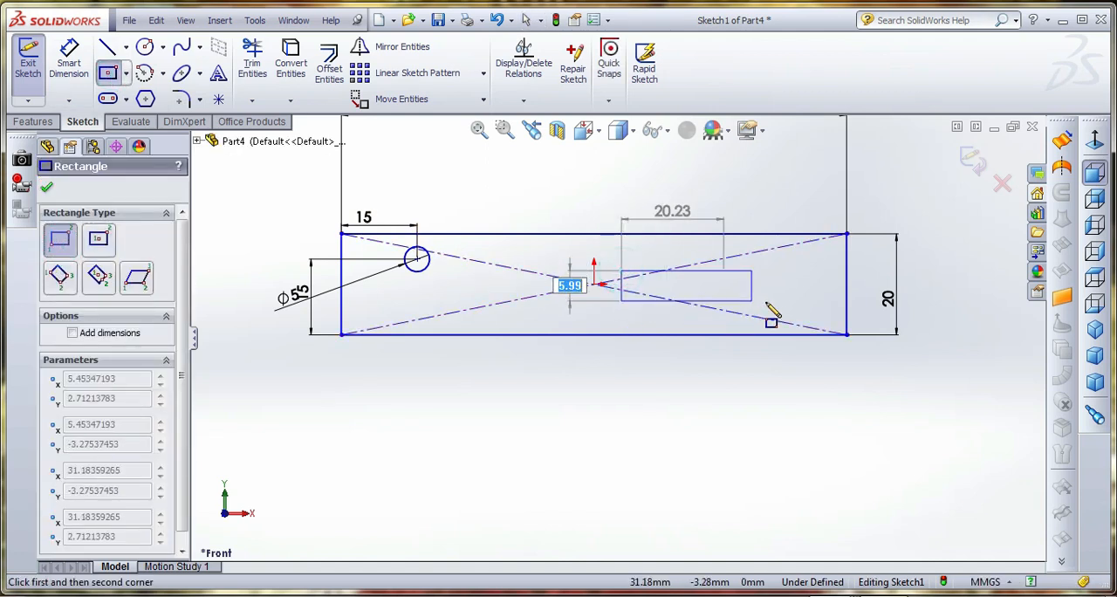
left_click(822, 303)
left_click(125, 46)
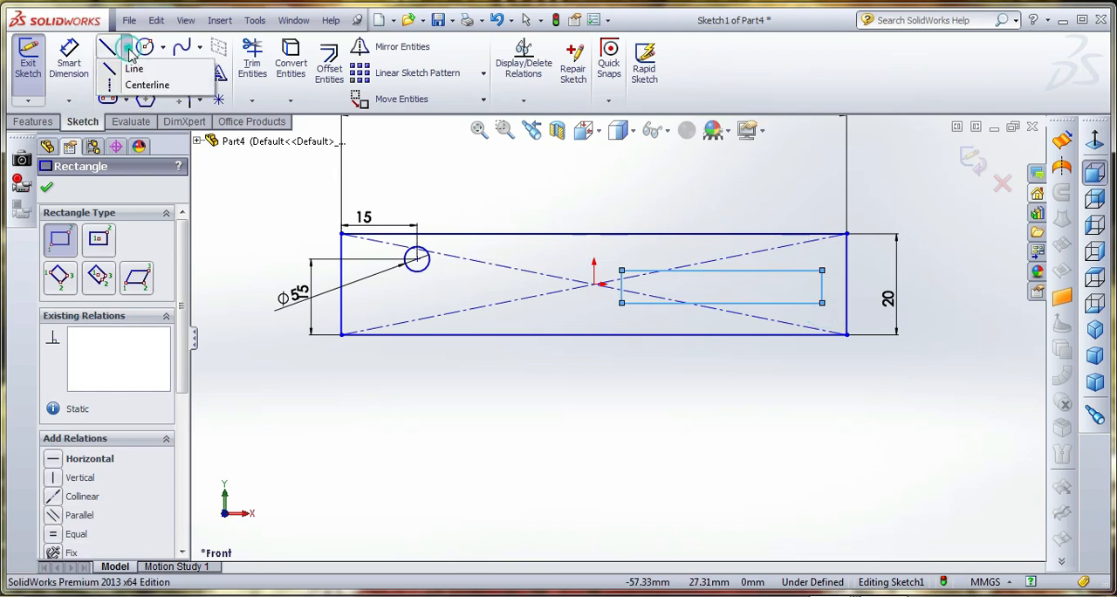
left_click(166, 82)
left_click(822, 286)
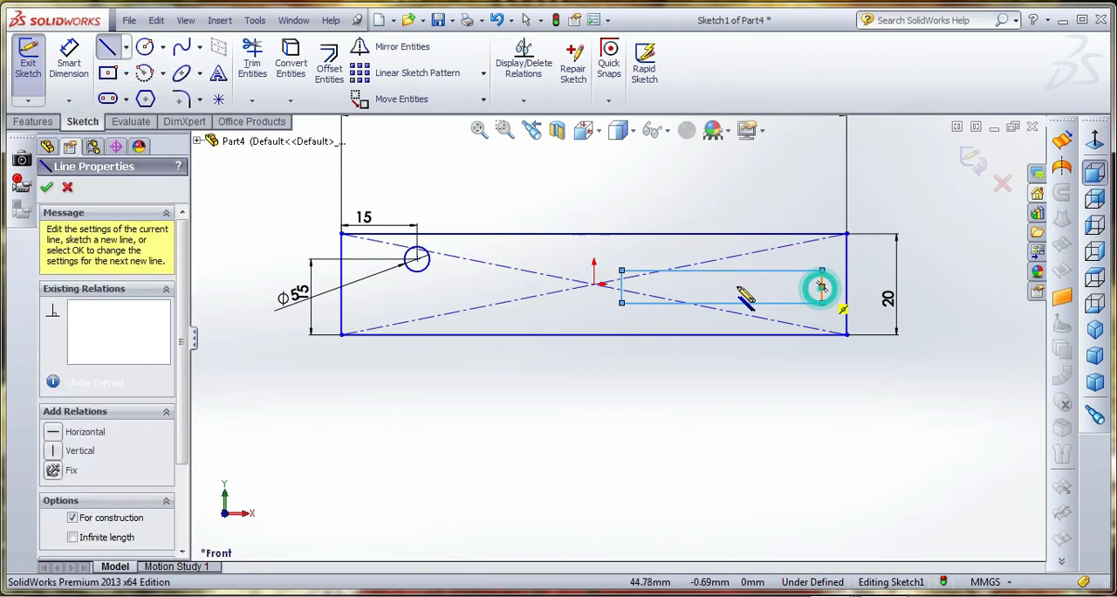
left_click(736, 286)
right_click(687, 163)
left_click(721, 173)
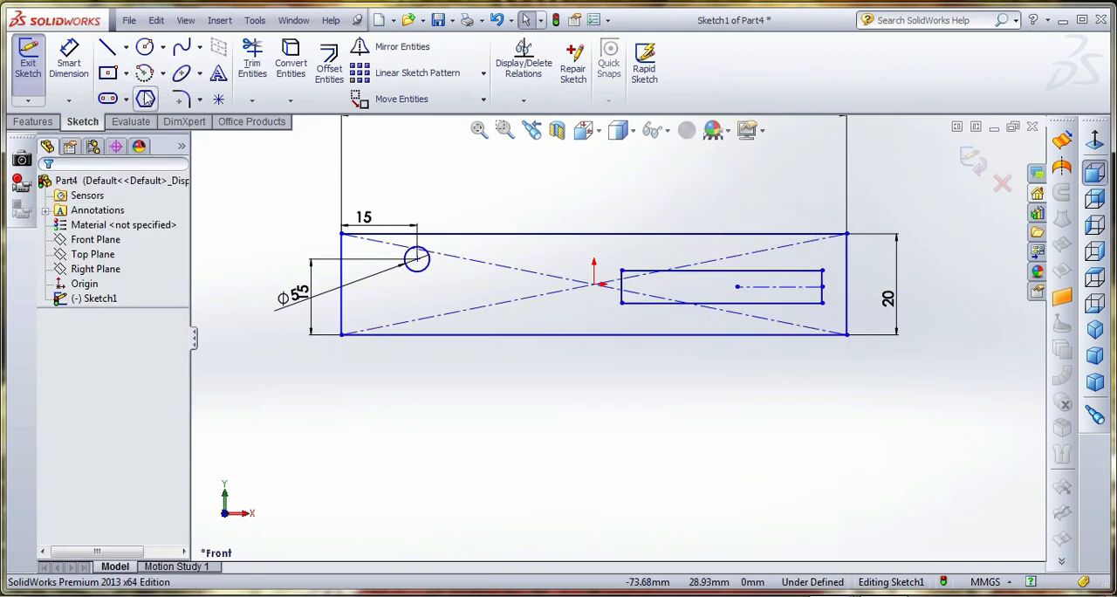
Dimension the small rectangle's centreline 5 mm above the large rectangle's lower edge
left_click(68, 59)
left_click(794, 288)
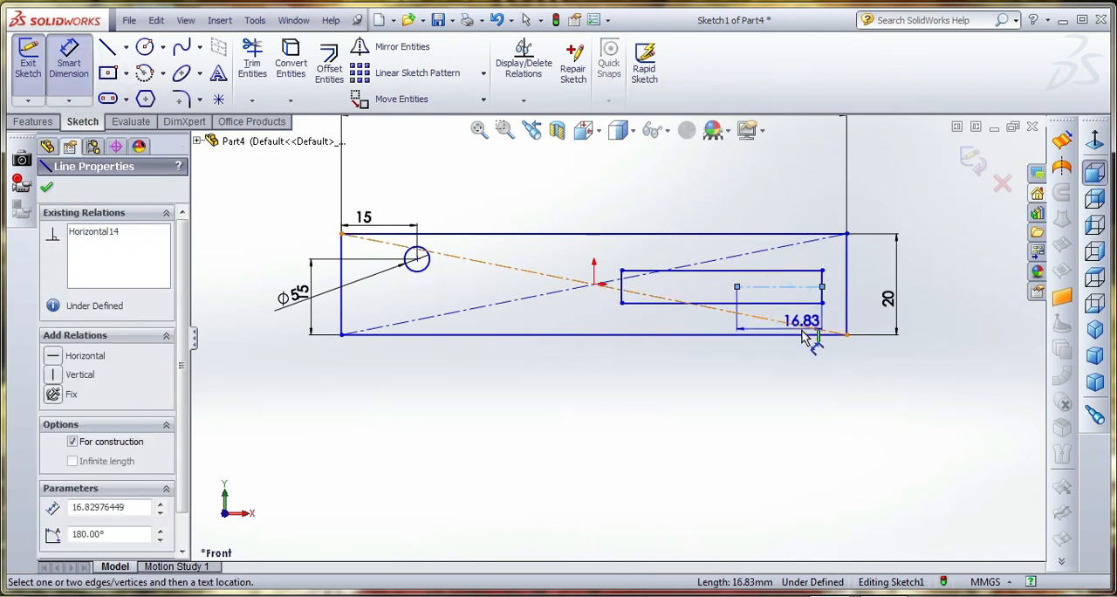
left_click(801, 334)
left_click(954, 324)
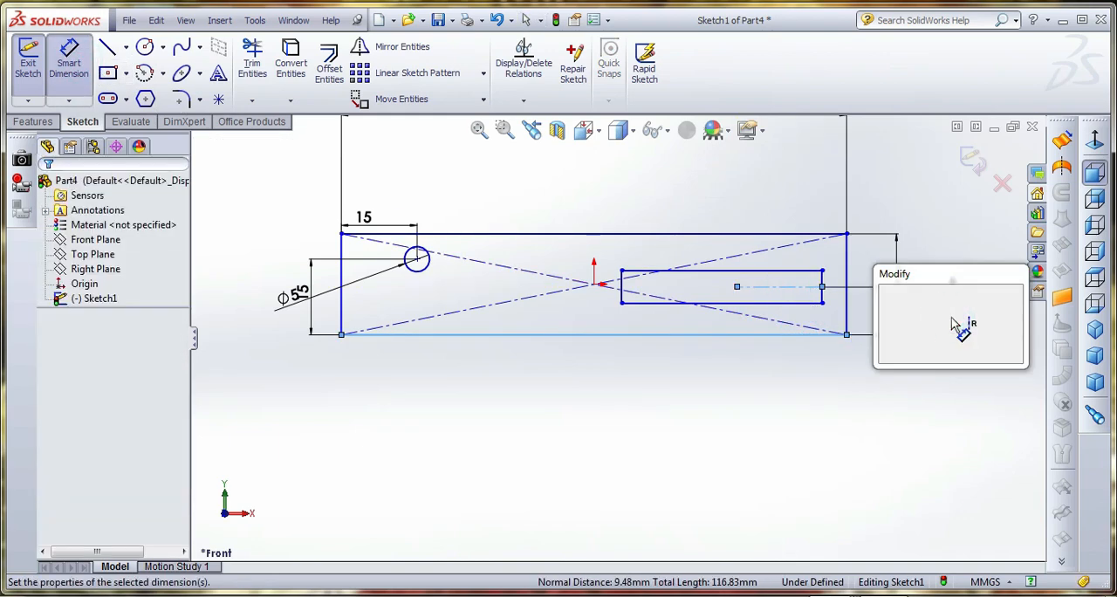
type("5")
key("Return")
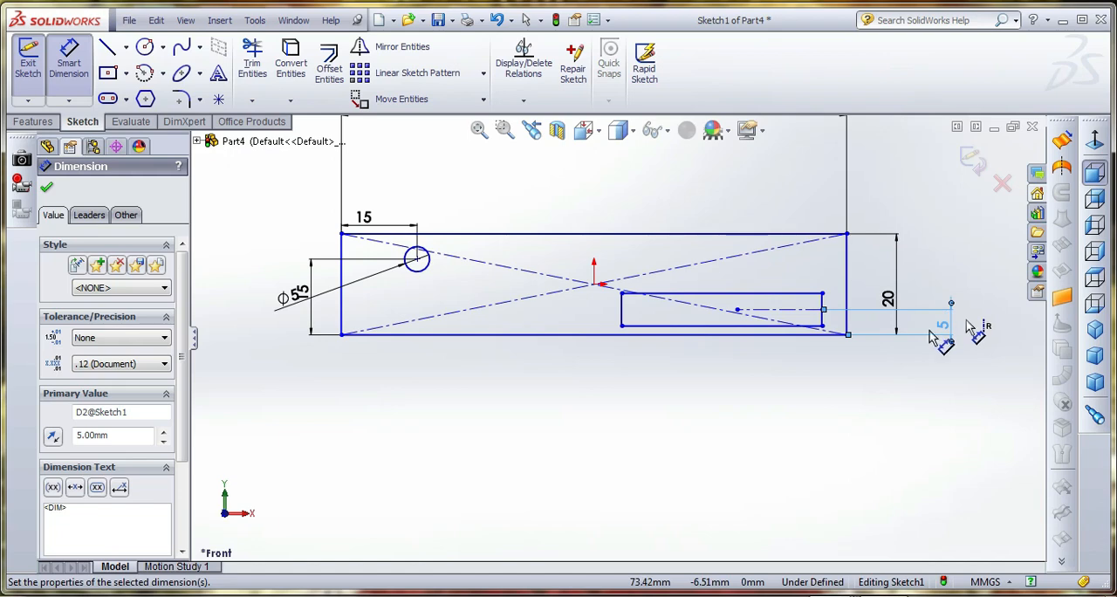
Dimension the small rectangle's left side to set its height to 5 mm
left_click(823, 312)
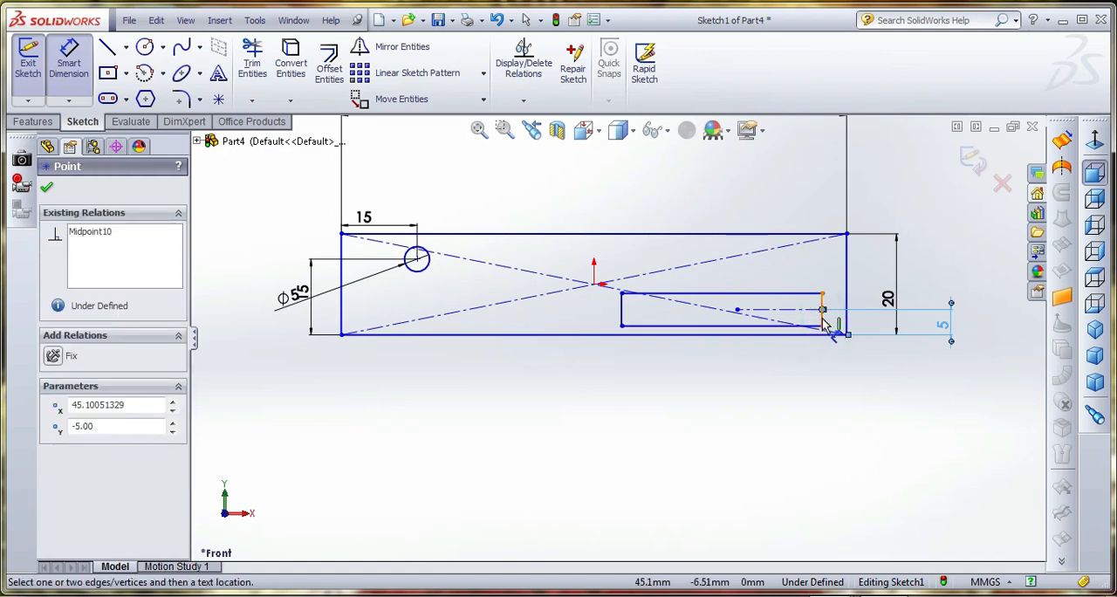
left_click(822, 323)
left_click(75, 61)
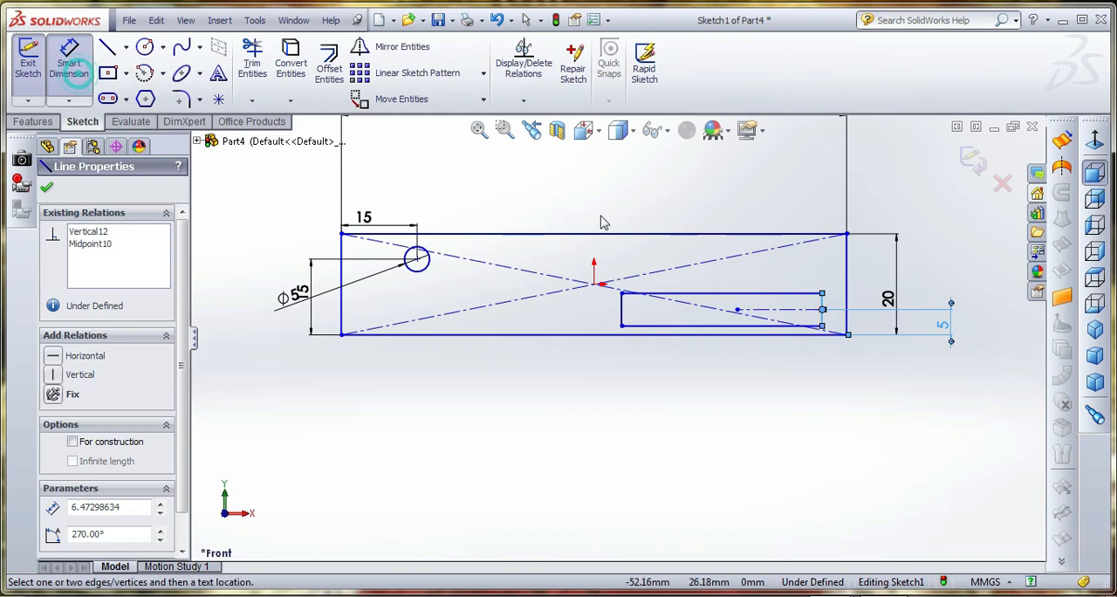
left_click(621, 312)
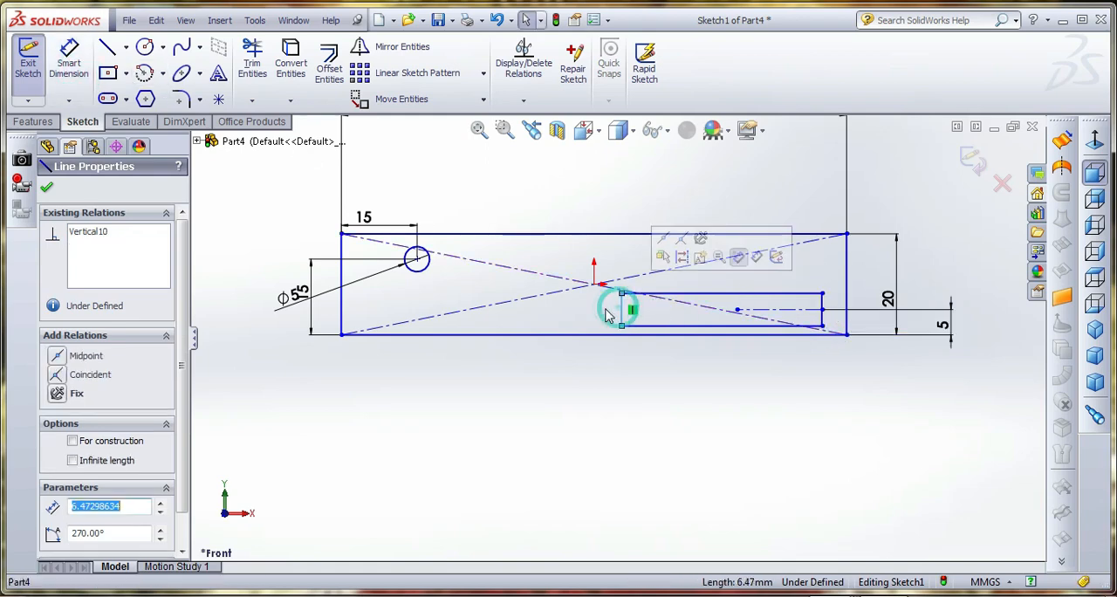
left_click(69, 61)
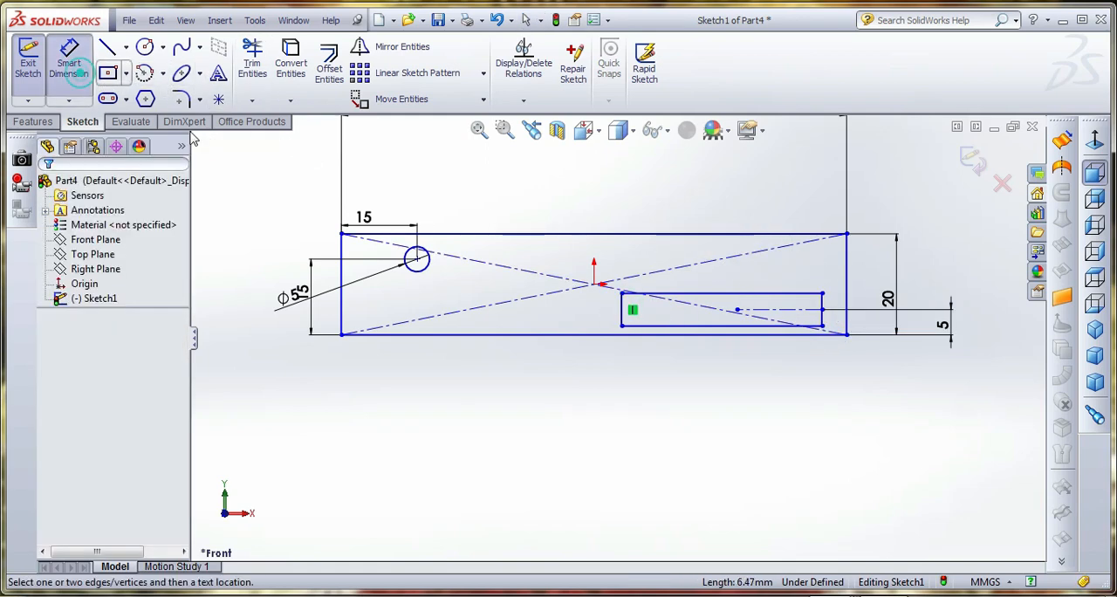
left_click(621, 315)
left_click(599, 313)
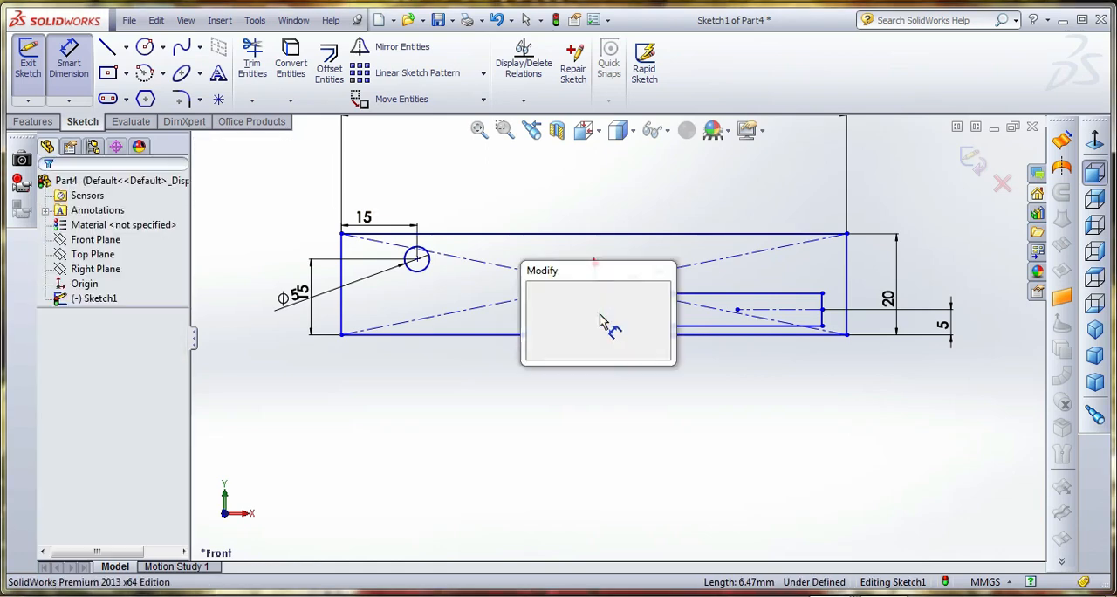
type("5")
key("Return")
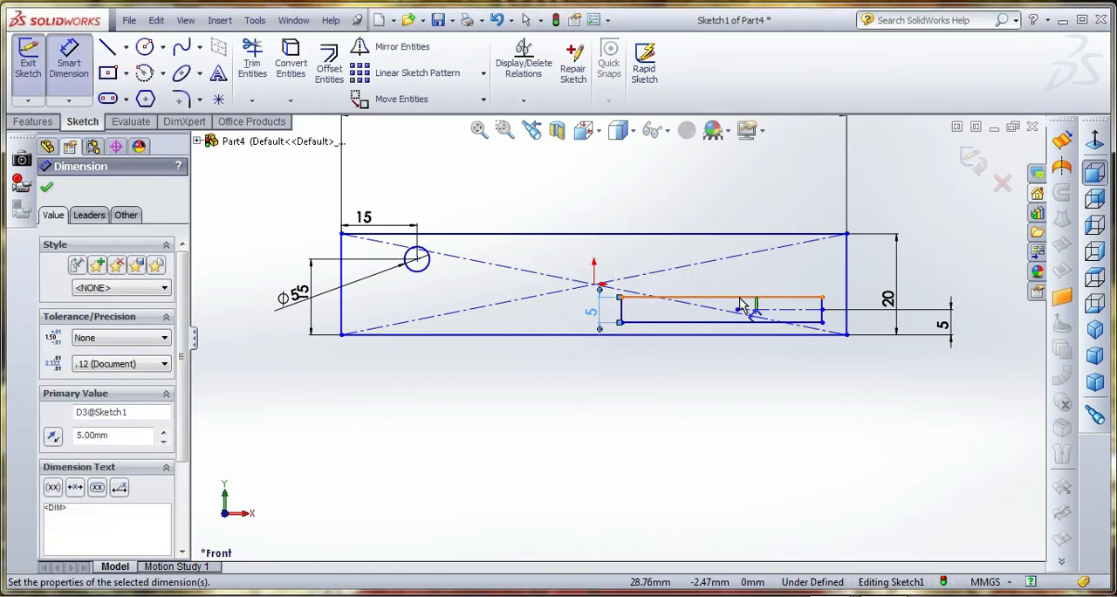
Add a length dimension to the small rectangle's upper side, try 60 mm and undo that value
left_click(740, 303)
left_click(740, 287)
type("60")
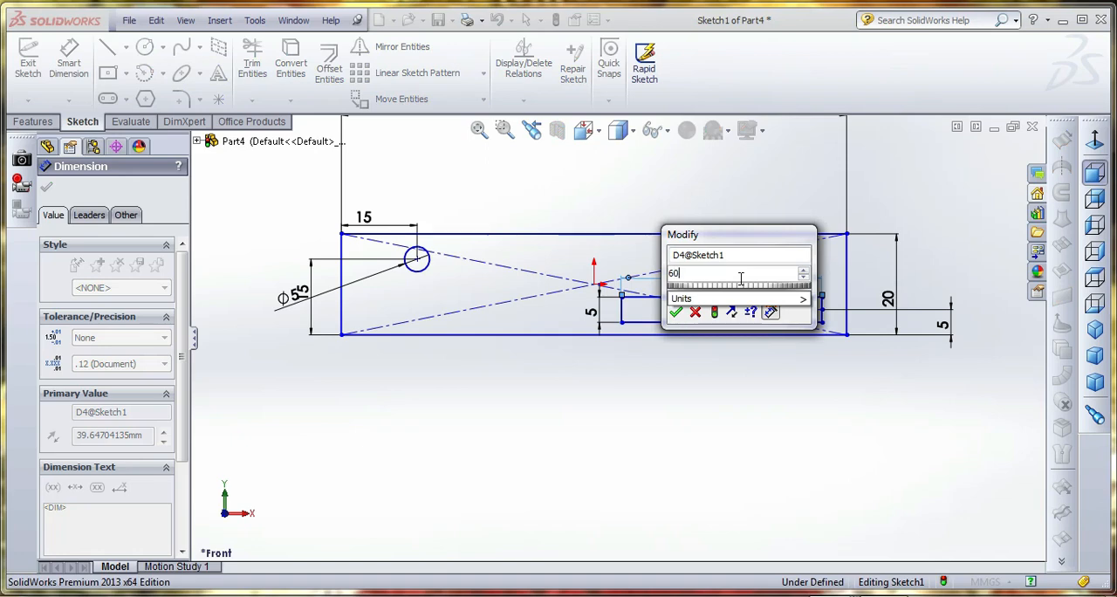
key("Return")
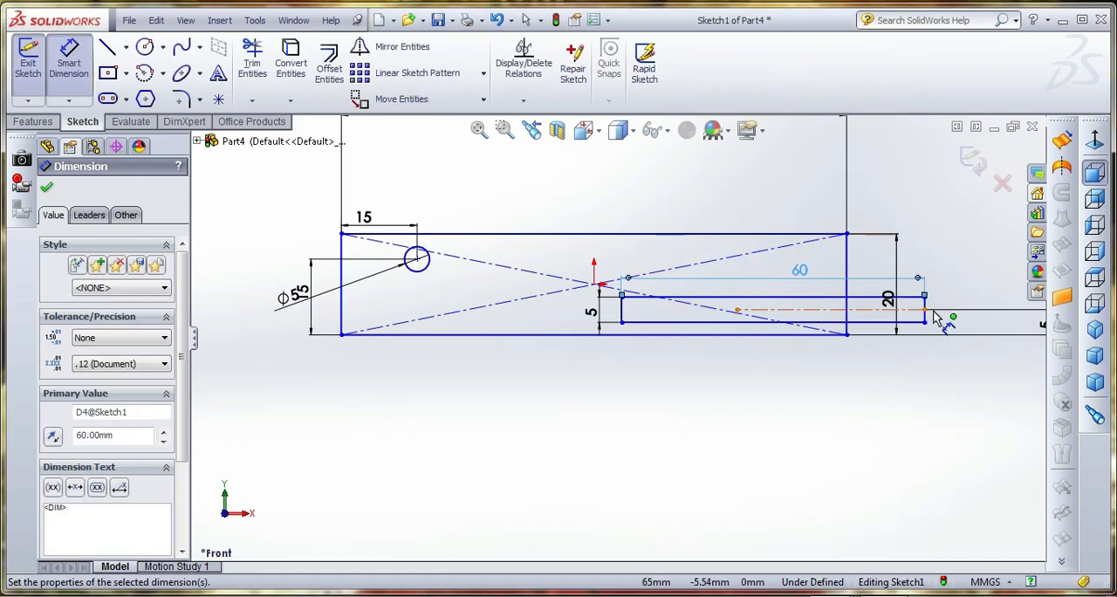
key("Escape")
key("ctrl+z")
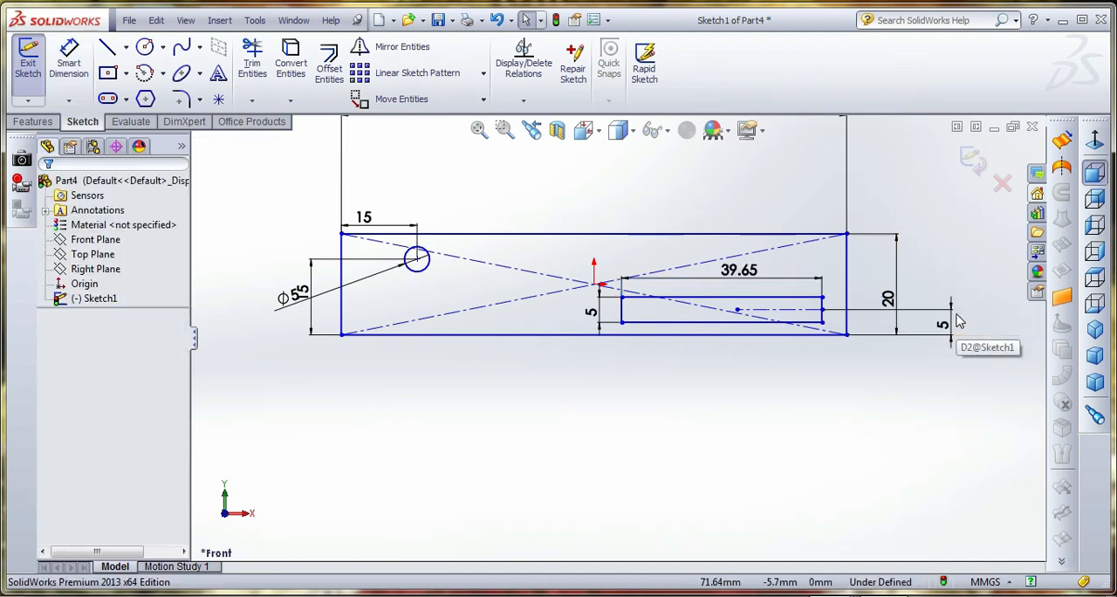
Dimension the small rectangle's upper right corner 20 mm from the plate's right edge
left_click(822, 299)
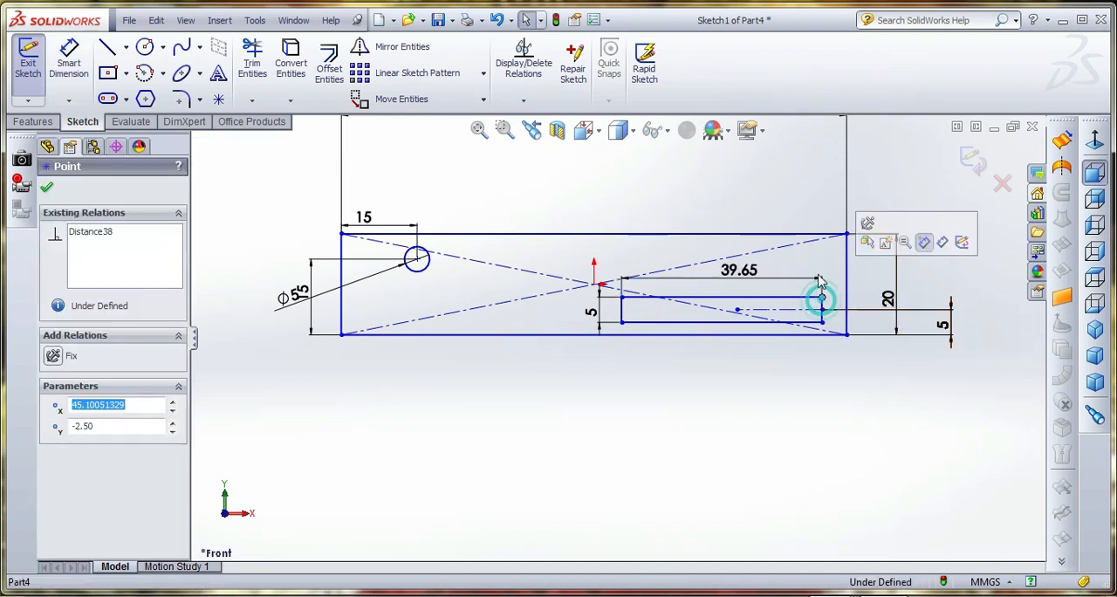
left_click(68, 67)
left_click(846, 278)
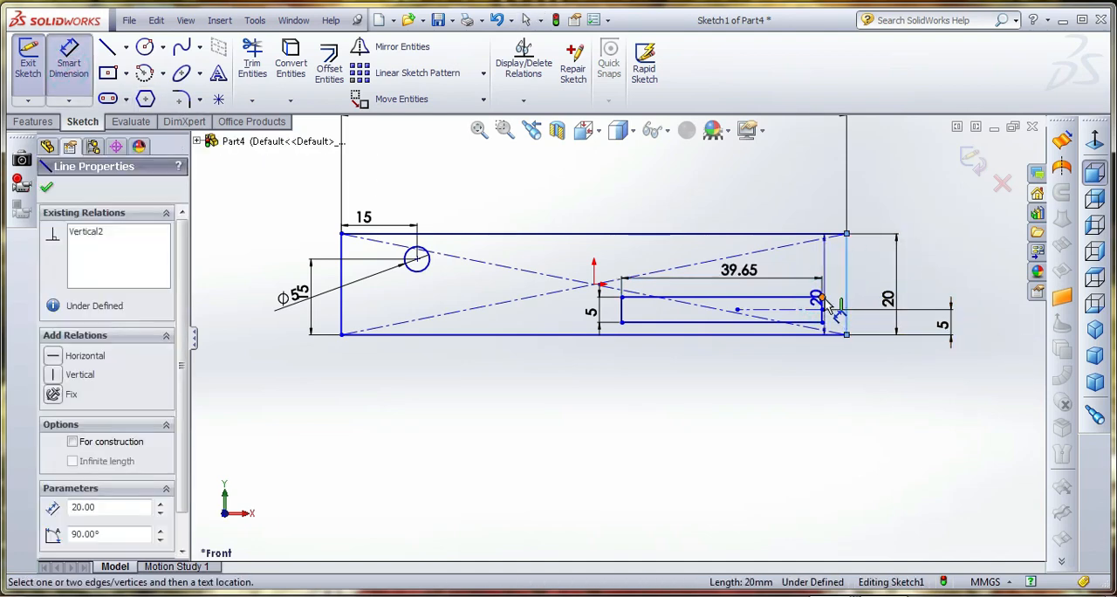
left_click(821, 298)
left_click(810, 187)
type("2")
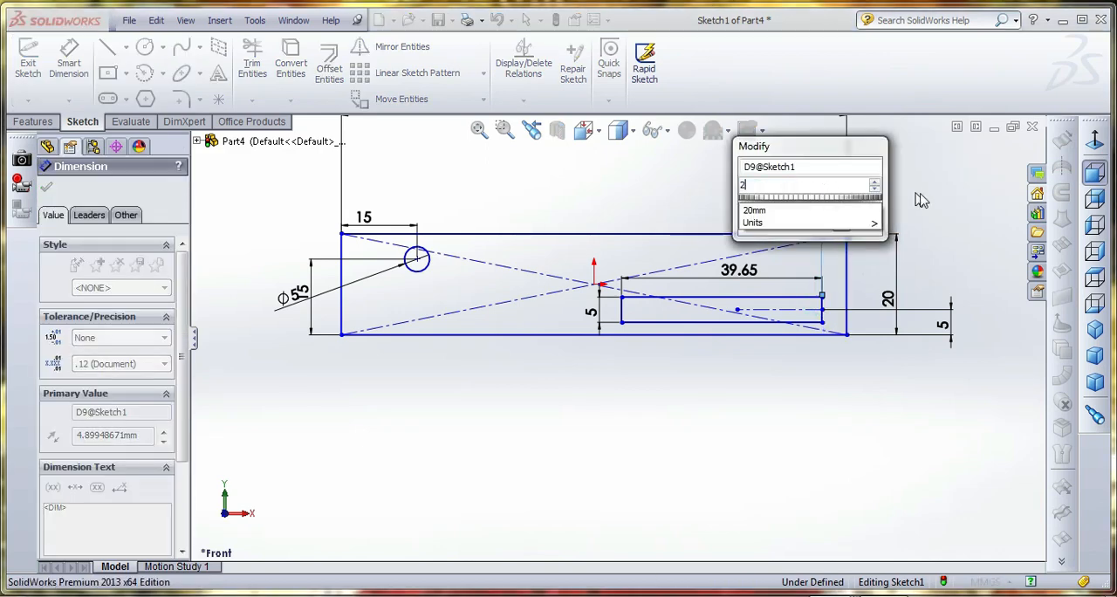
type("0")
key("Return")
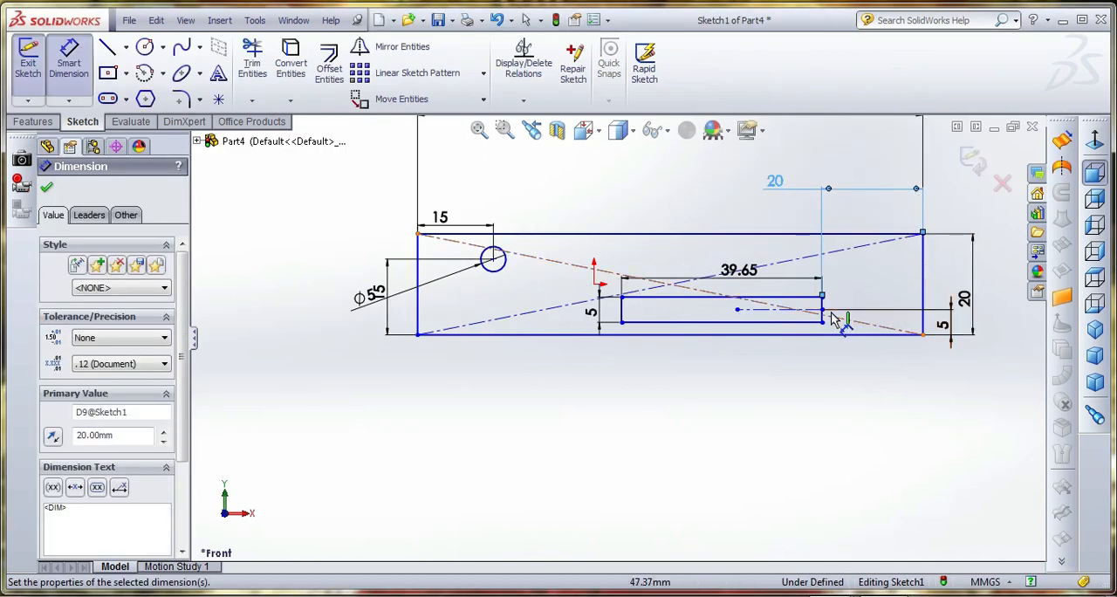
Set the small rectangle's length dimension to 60 mm and exit the sketch
left_click(753, 274)
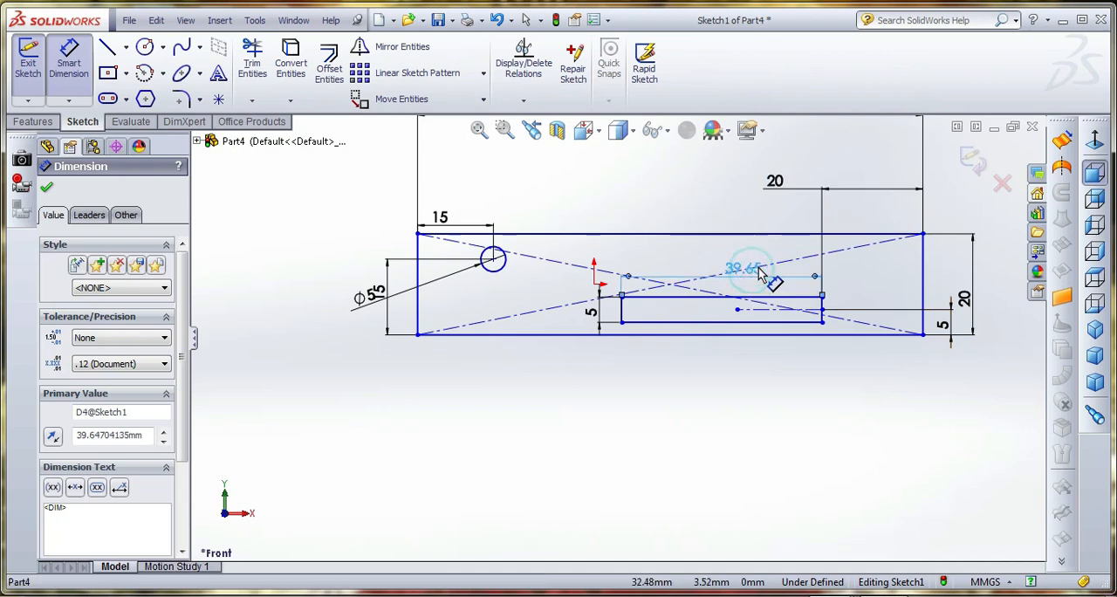
double_click(757, 273)
type("60")
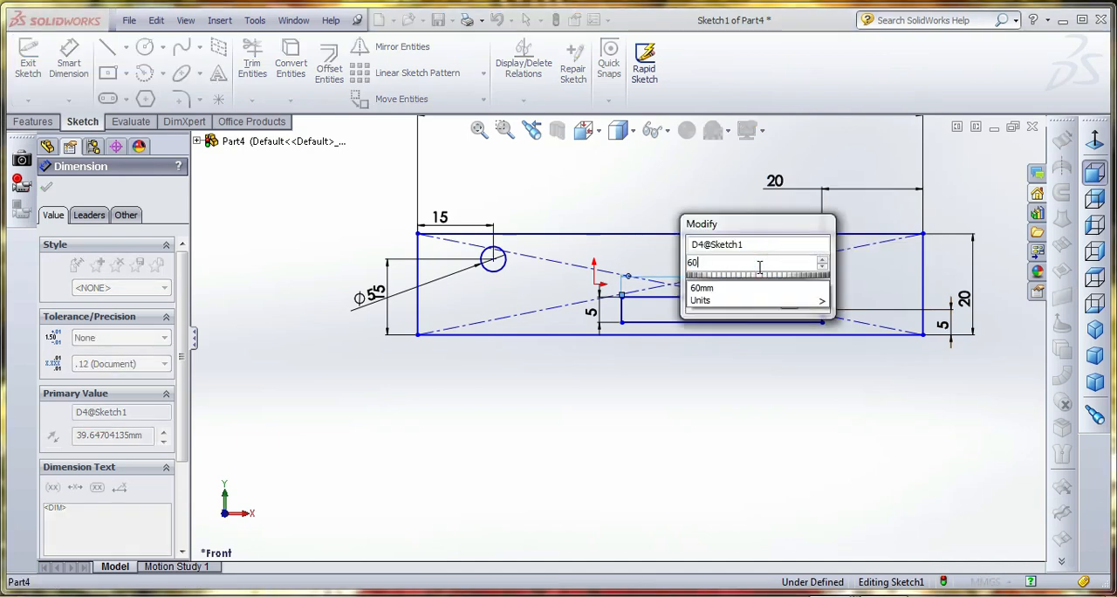
key("Return")
scroll(413, 286, "up", 3)
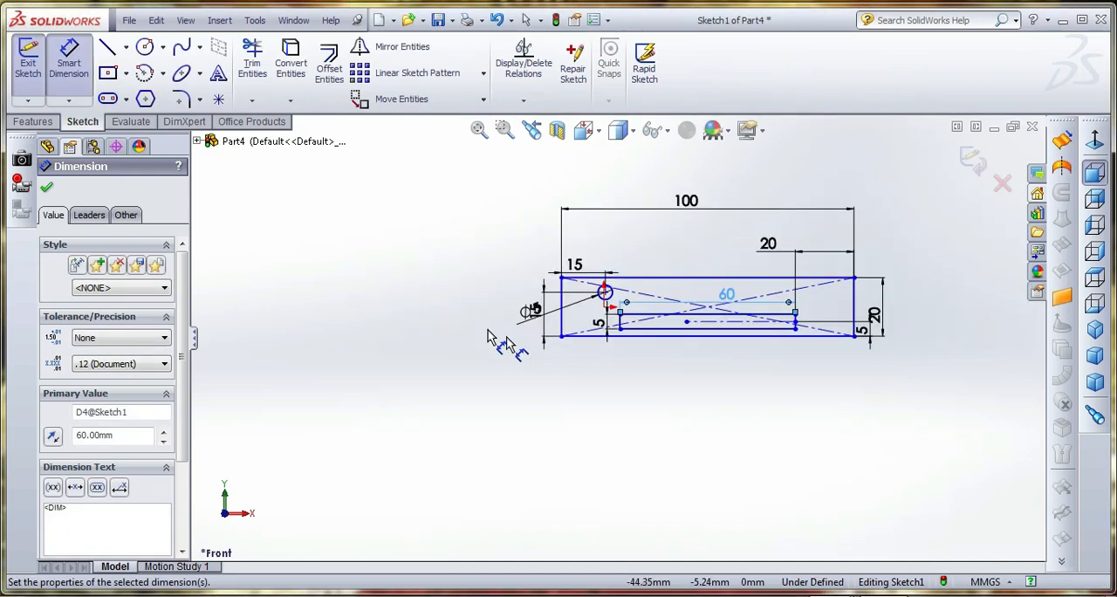
scroll(876, 324, "down", 3)
scroll(803, 366, "down", 2)
scroll(797, 382, "up", 2)
scroll(798, 382, "down", 1)
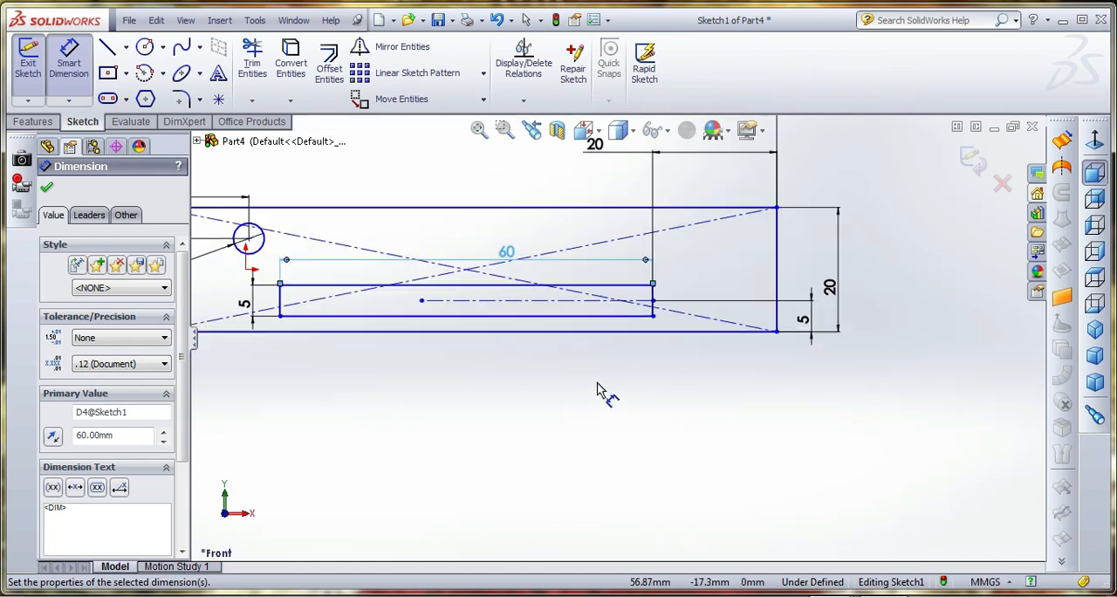
scroll(598, 392, "up", 2)
left_click(974, 157)
left_click(908, 332)
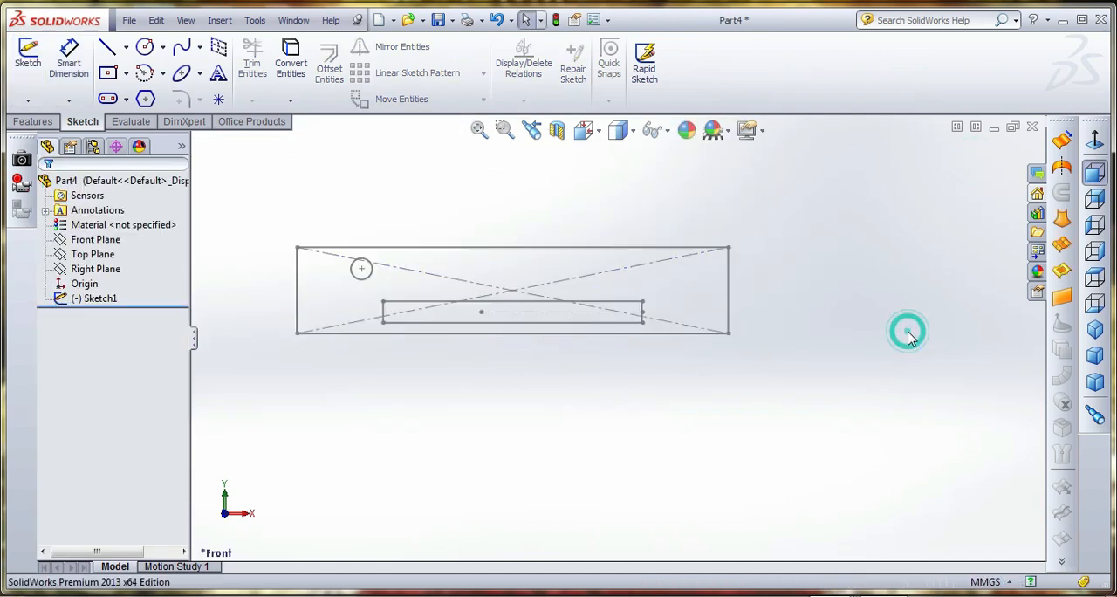
Extrude the plate 10 mm Blind, selecting the outer rectangle, the circle and the small rectangle as contours so both openings stay cut through
left_click(32, 121)
left_click(35, 61)
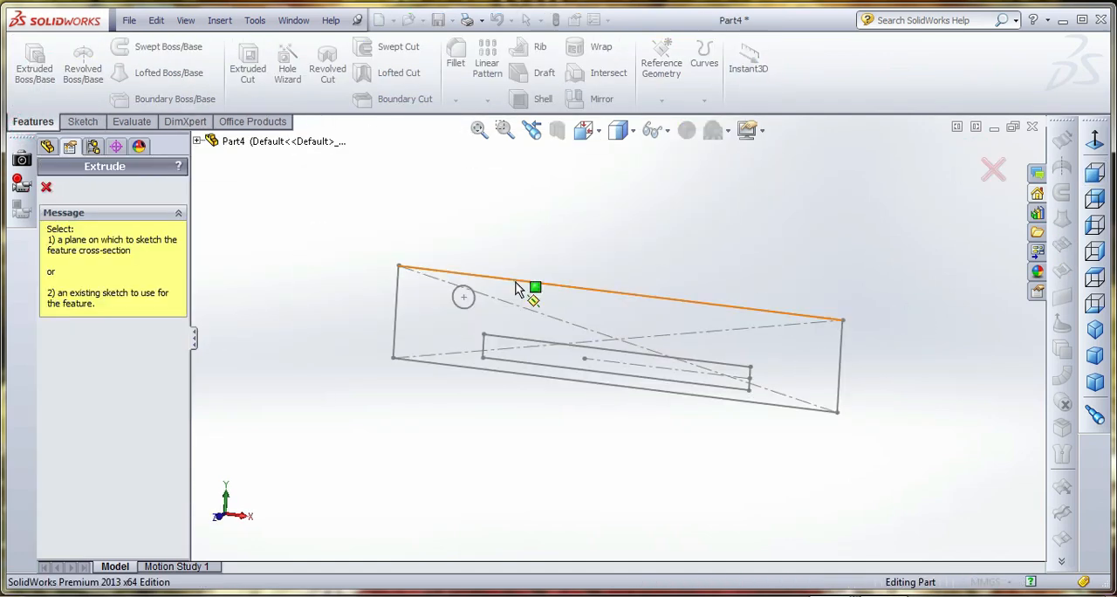
left_click(489, 346)
left_click(133, 529)
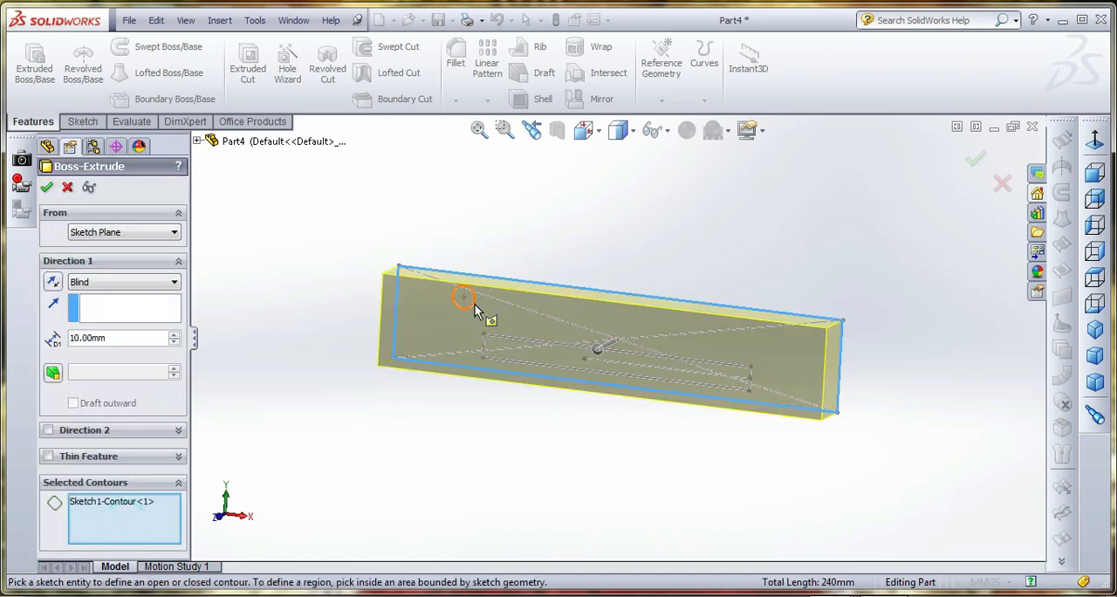
left_click(513, 342)
left_click(510, 336)
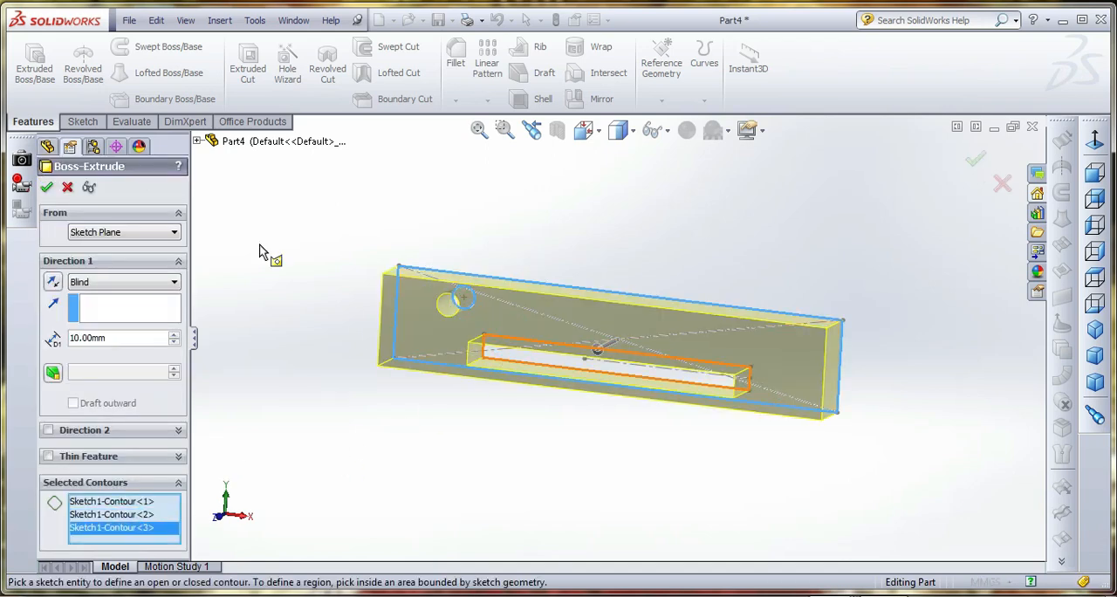
left_click(47, 187)
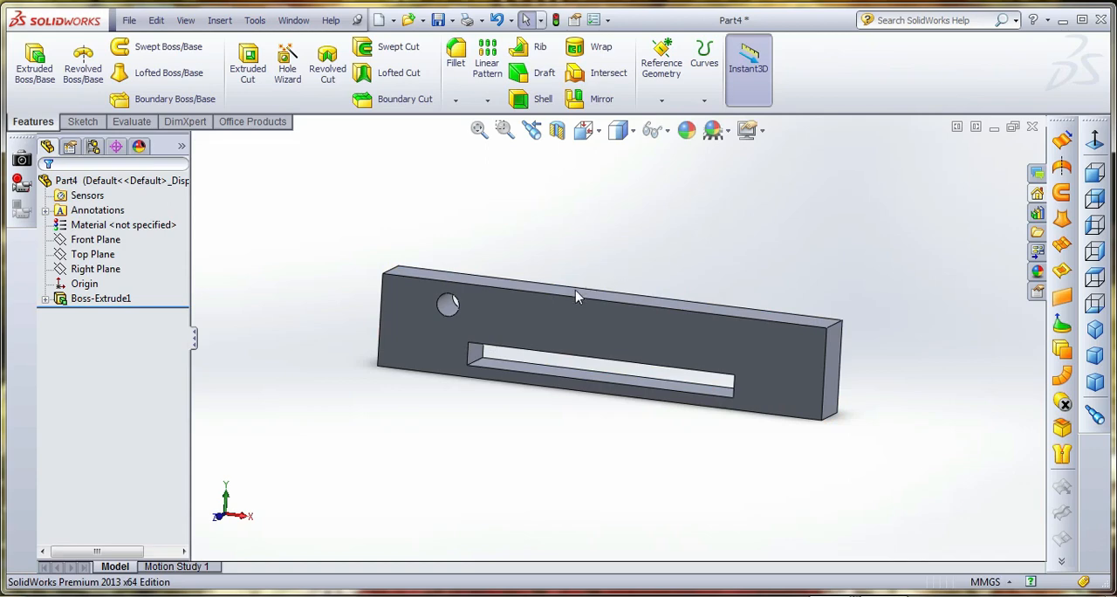
right_click(100, 299)
left_click(129, 270)
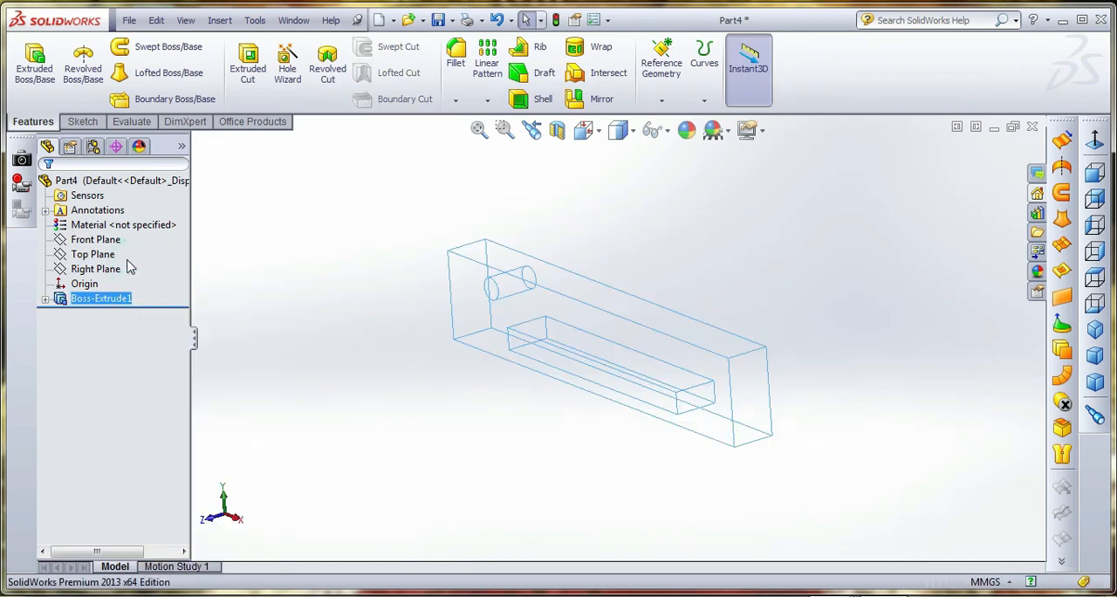
left_click(270, 277)
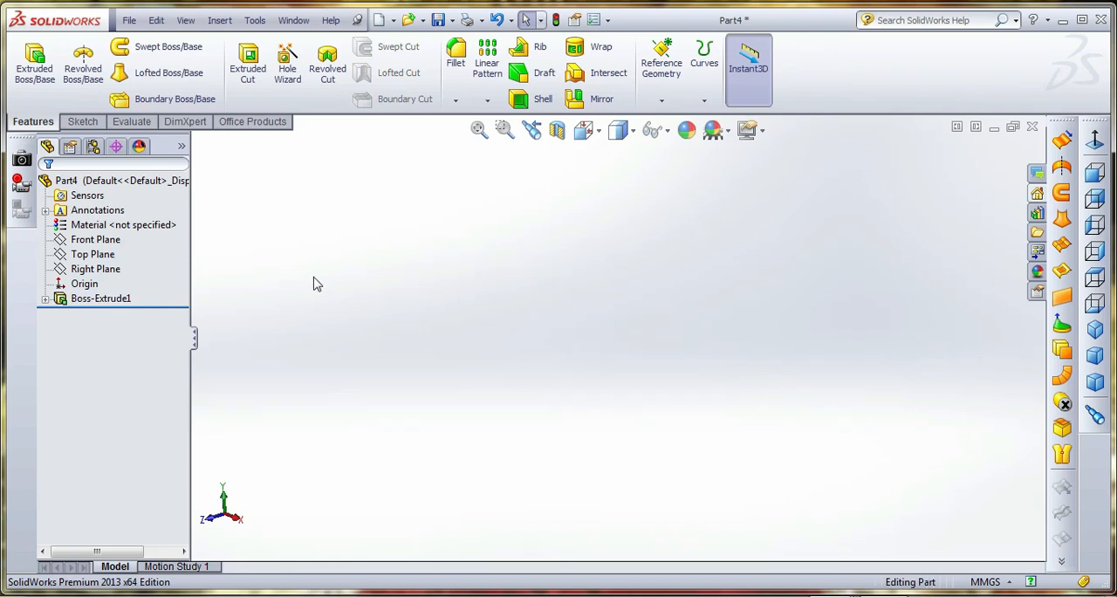
right_click(120, 301)
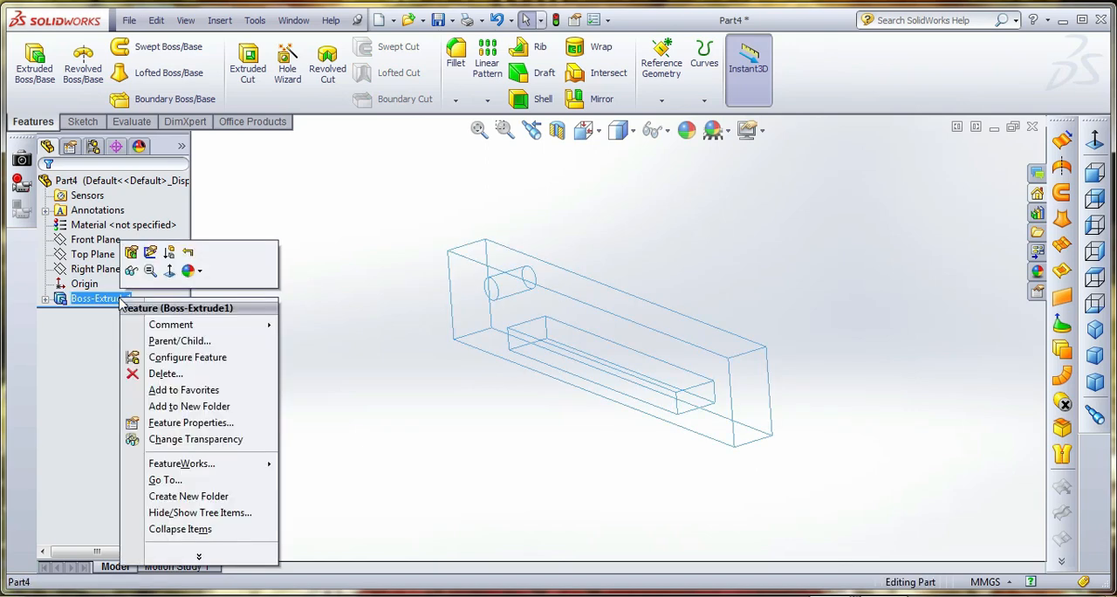
left_click(131, 270)
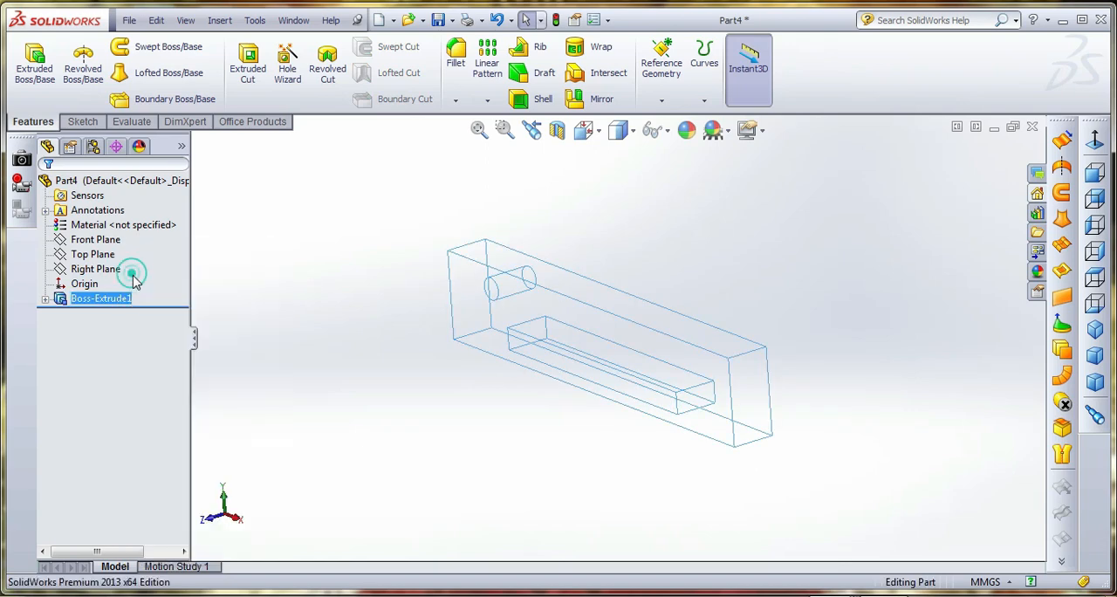
Edit the plate's boss extrusion and set its depth to 5 mm
right_click(117, 297)
left_click(128, 248)
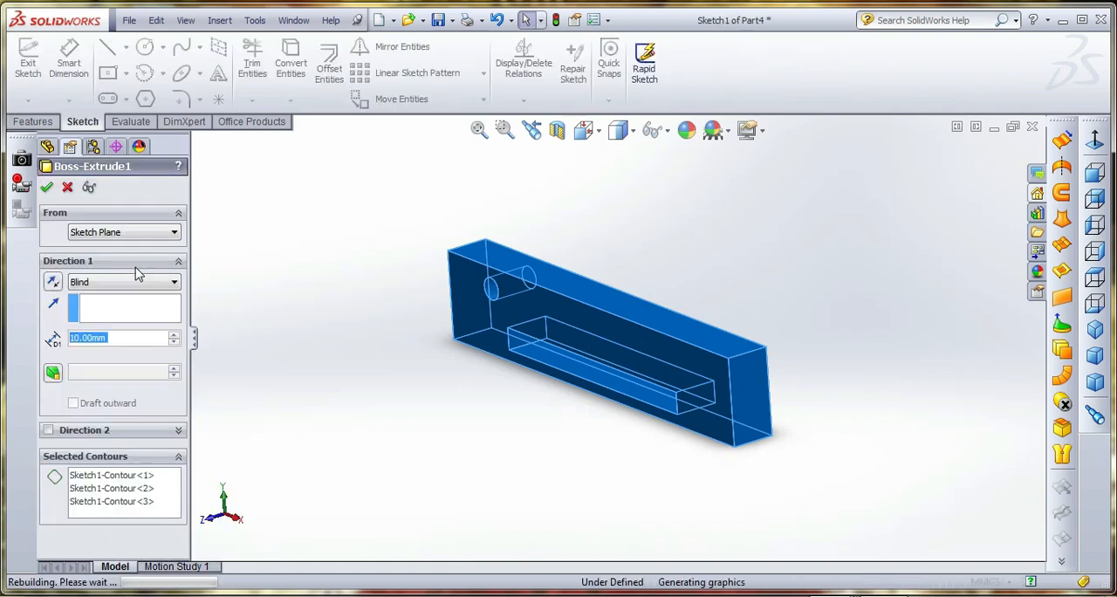
left_click(174, 340)
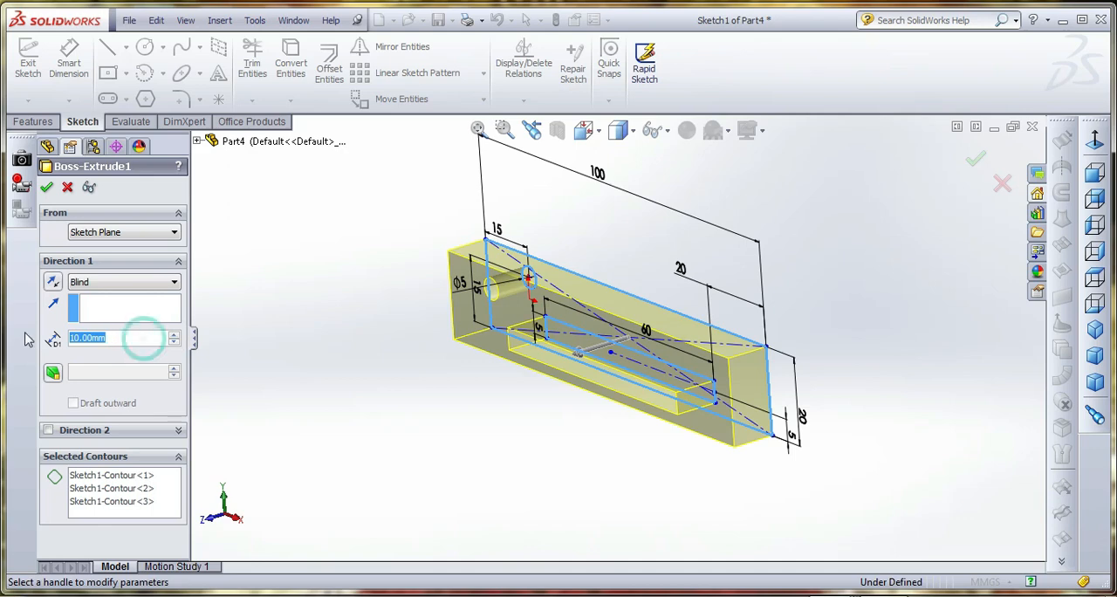
type("5")
key("Return")
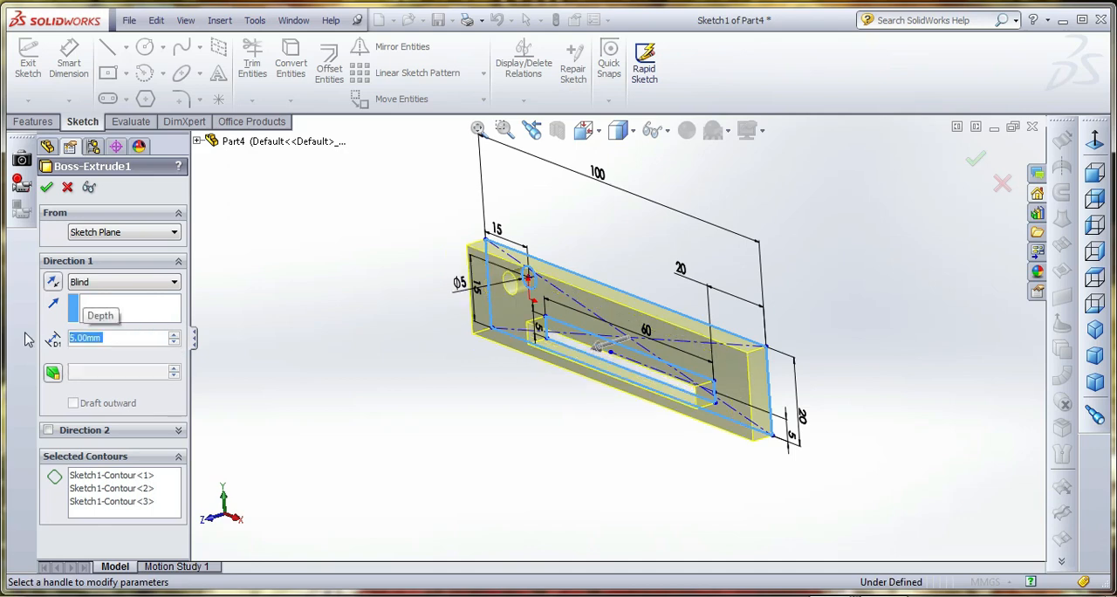
left_click(45, 187)
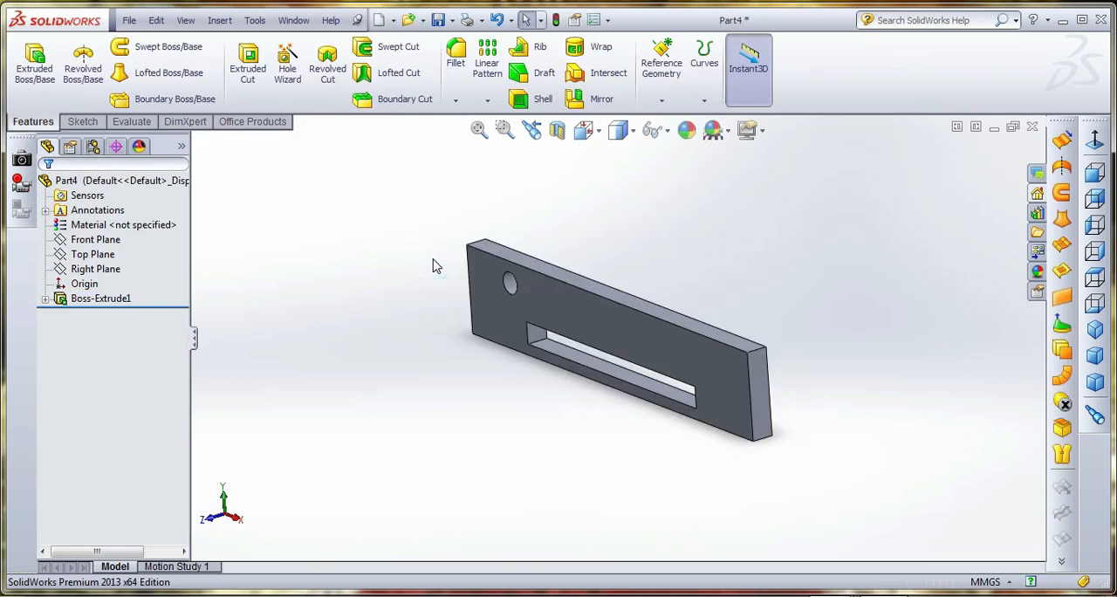
Save the part as "link" in the adjustable step folder
left_click(437, 20)
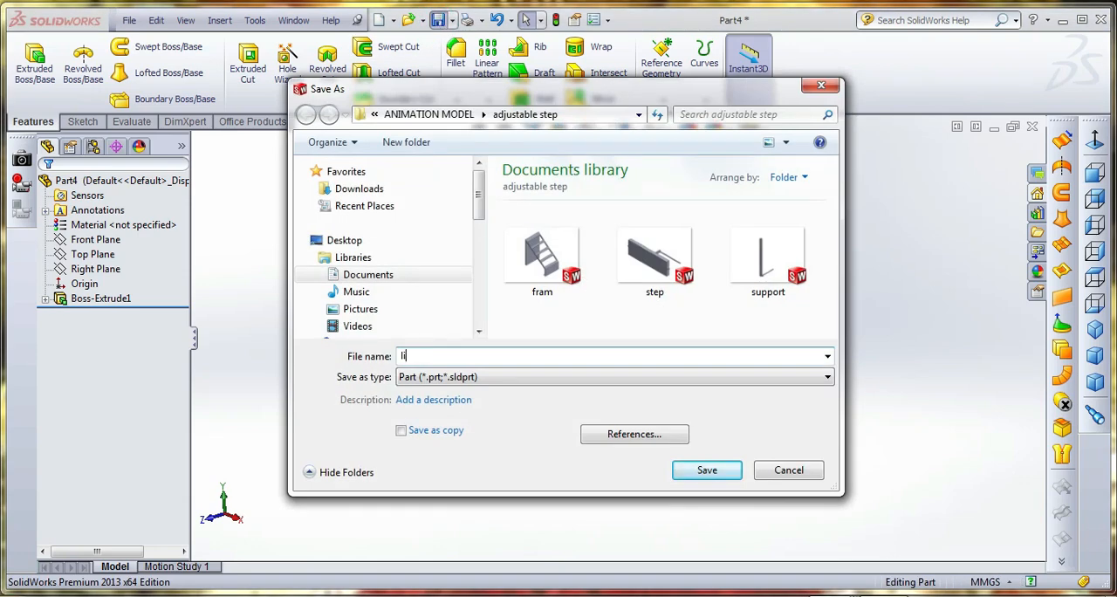
type("link")
key("Return")
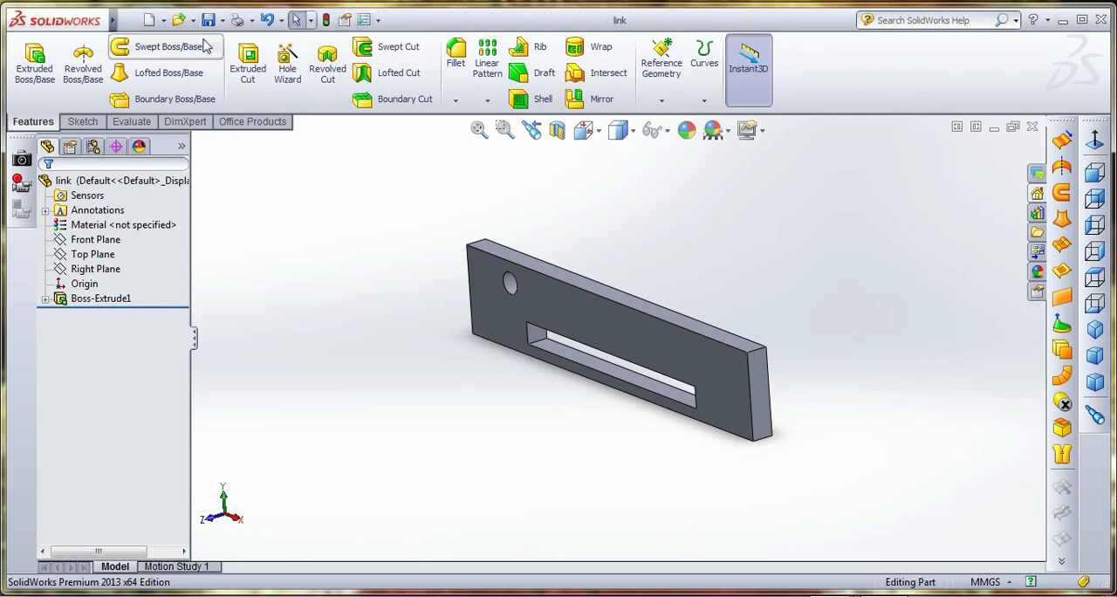
Create a new assembly document
left_click(125, 22)
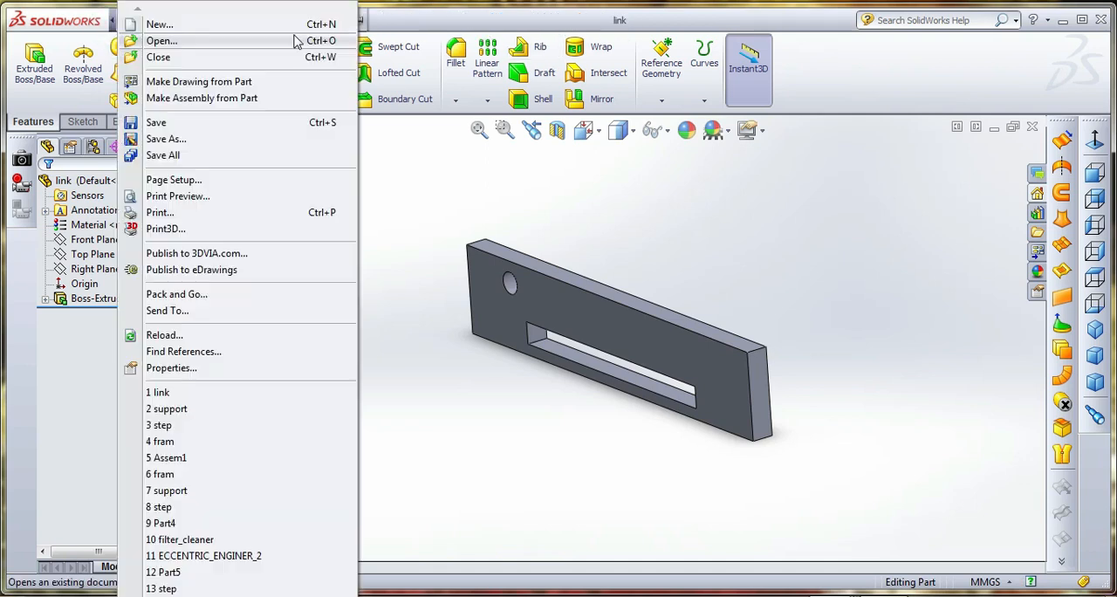
left_click(357, 21)
left_click(377, 21)
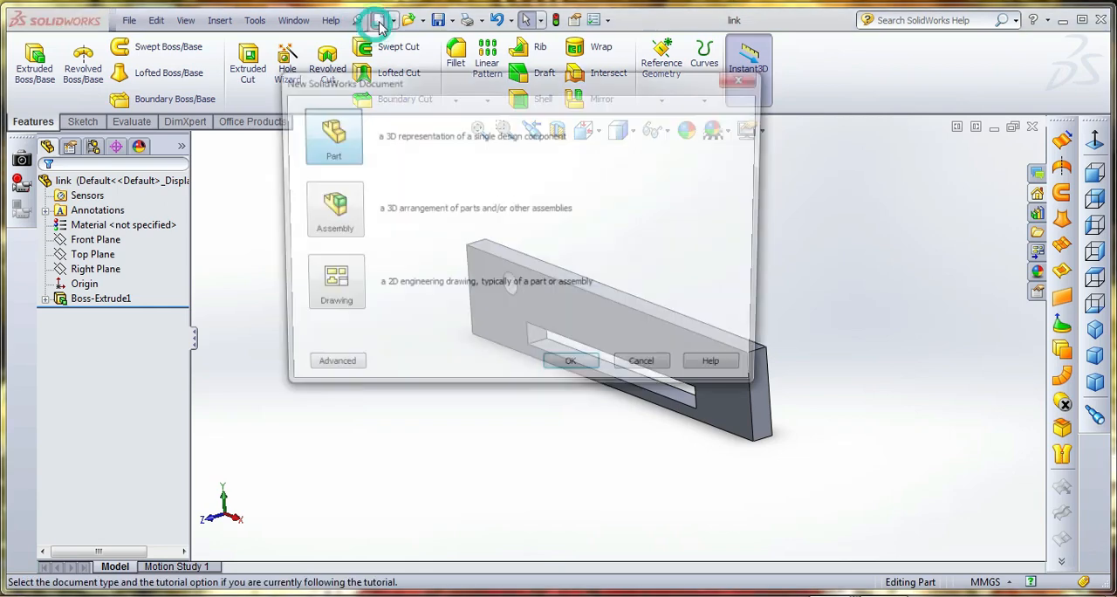
double_click(342, 204)
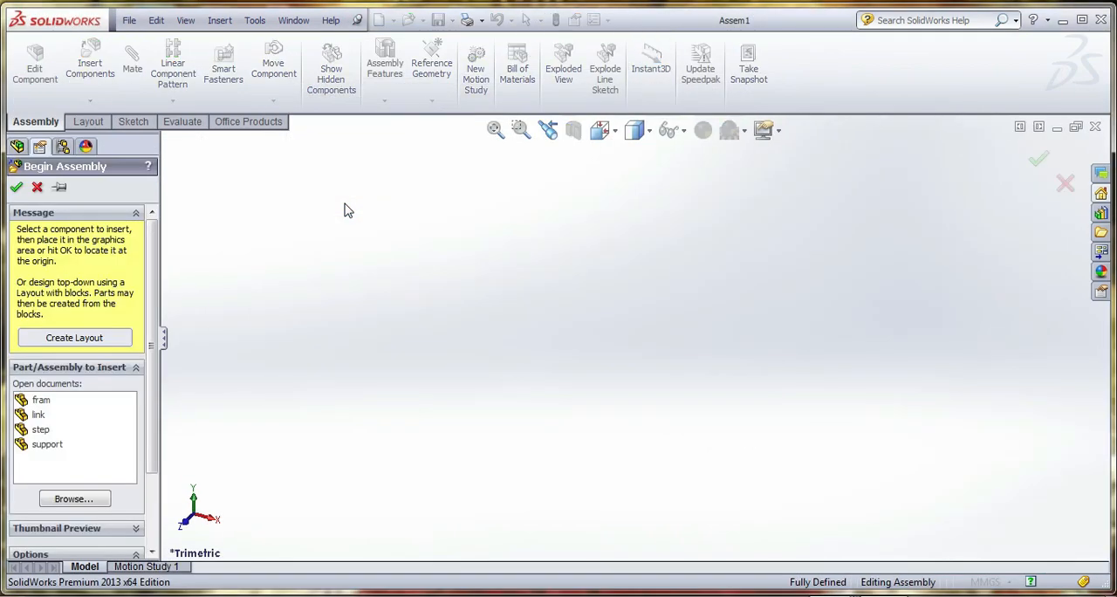
Place the fram part as the first component and insert one step part in the open space beside it
left_click(41, 399)
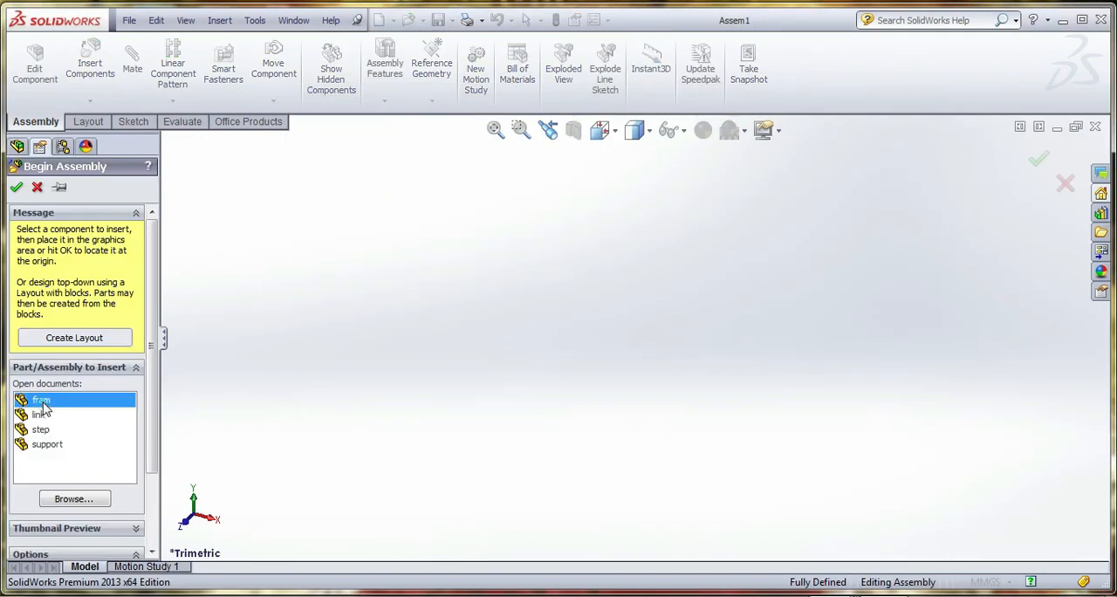
left_click(545, 329)
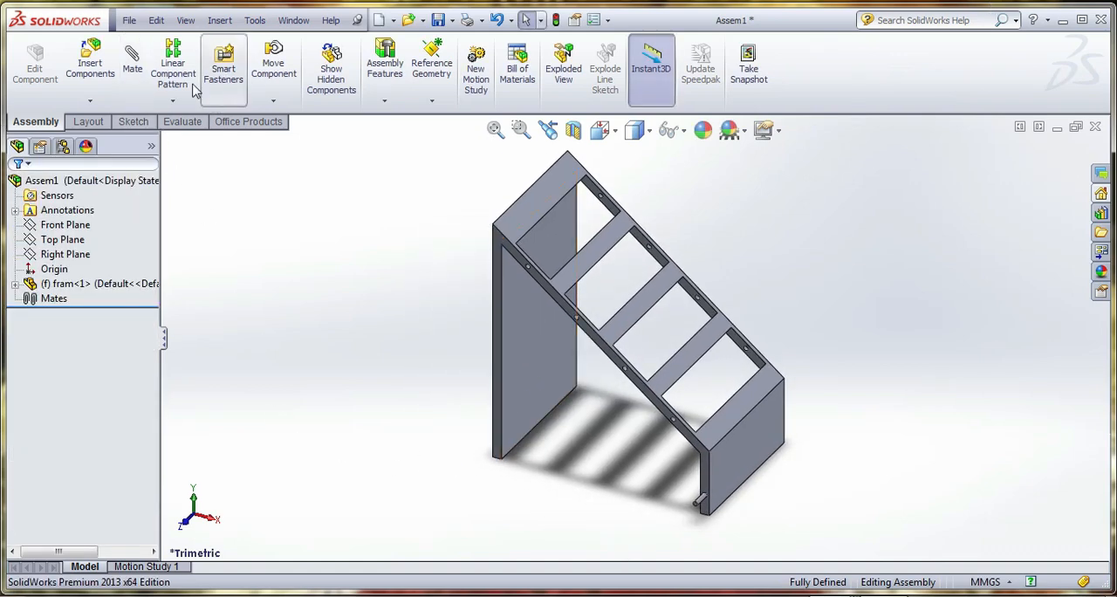
left_click(90, 63)
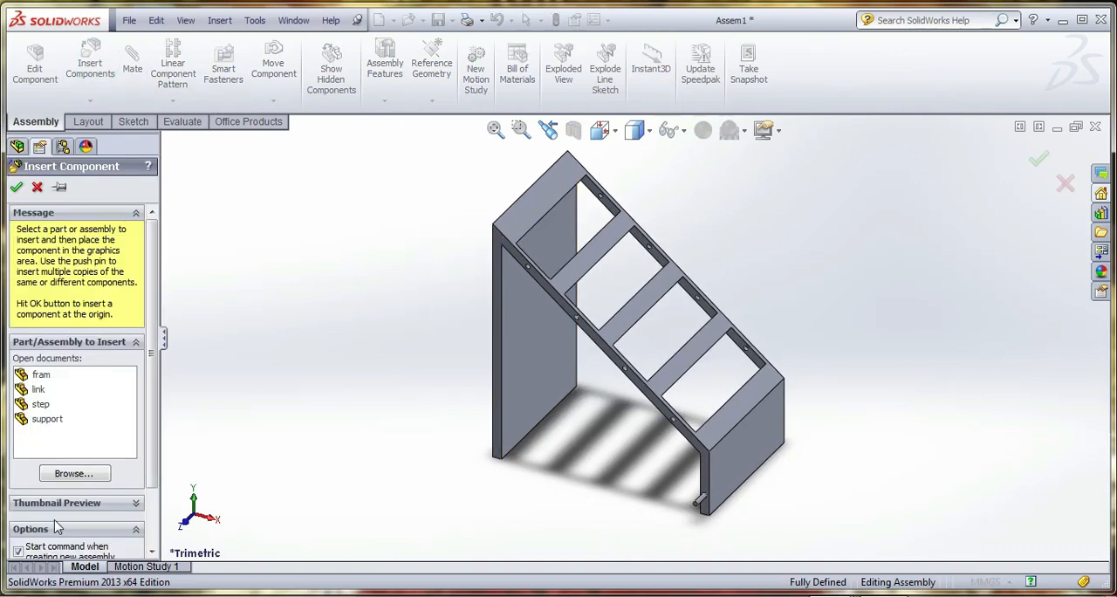
left_click(41, 404)
left_click(369, 323)
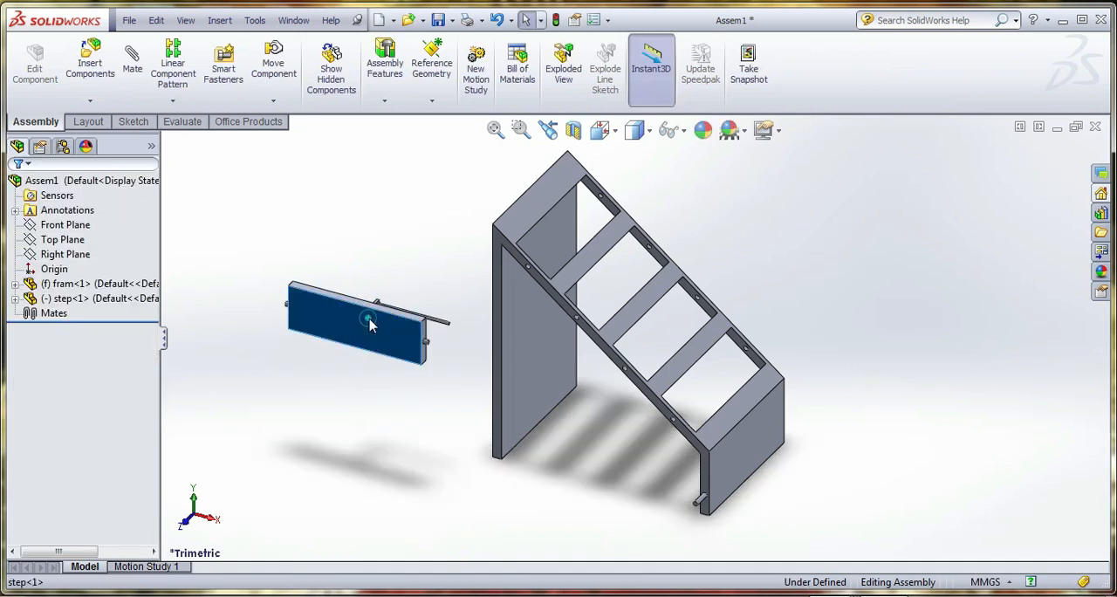
Make three more copies of the step component and spread them around the frame
left_click(375, 347)
left_click_drag(370, 352, 396, 499, "ctrl")
left_click_drag(392, 460, 909, 410, "ctrl")
left_click(850, 264)
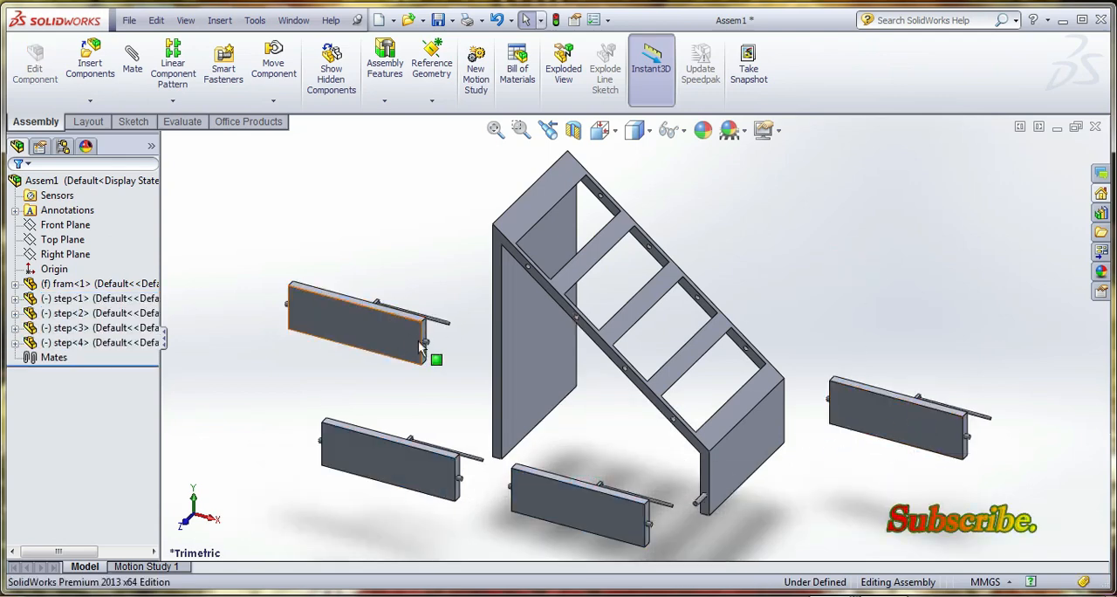
Add a concentric mate between the first step's end pin and the uppermost hole in the frame's sloping side rail
scroll(428, 349, "down", 5)
scroll(474, 343, "down", 3)
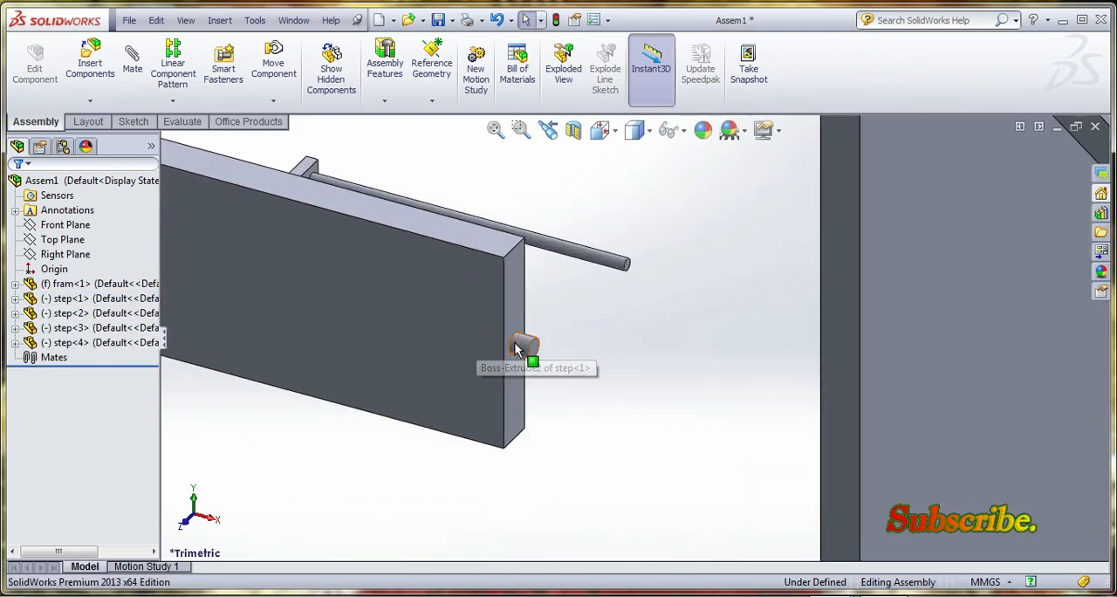
left_click(514, 343)
scroll(398, 366, "up", 5)
scroll(551, 364, "down", 4)
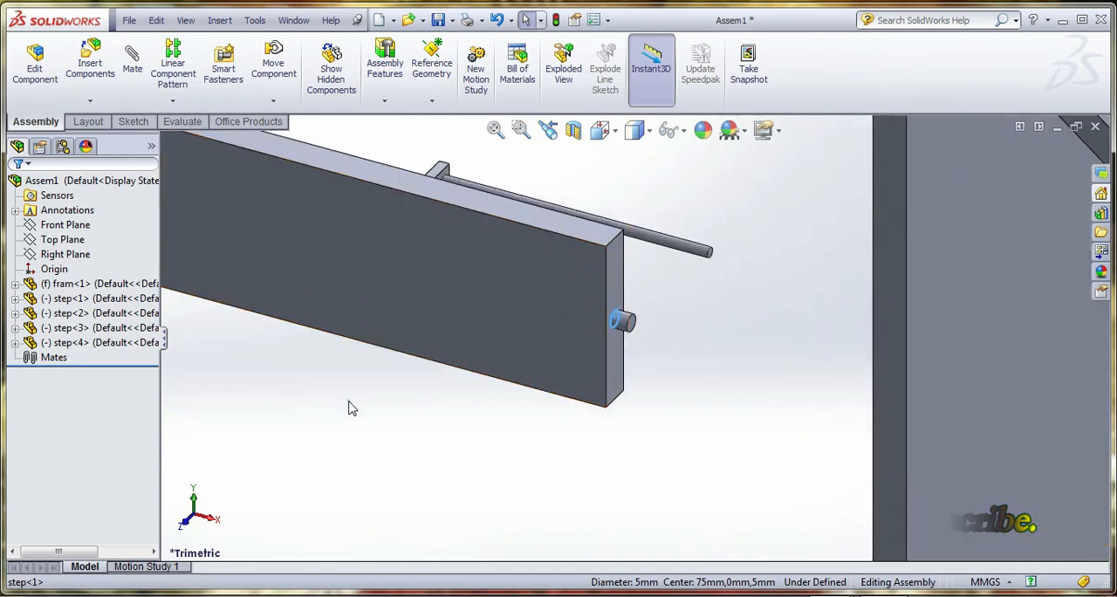
left_click(349, 406)
left_click(132, 59)
left_click(620, 325)
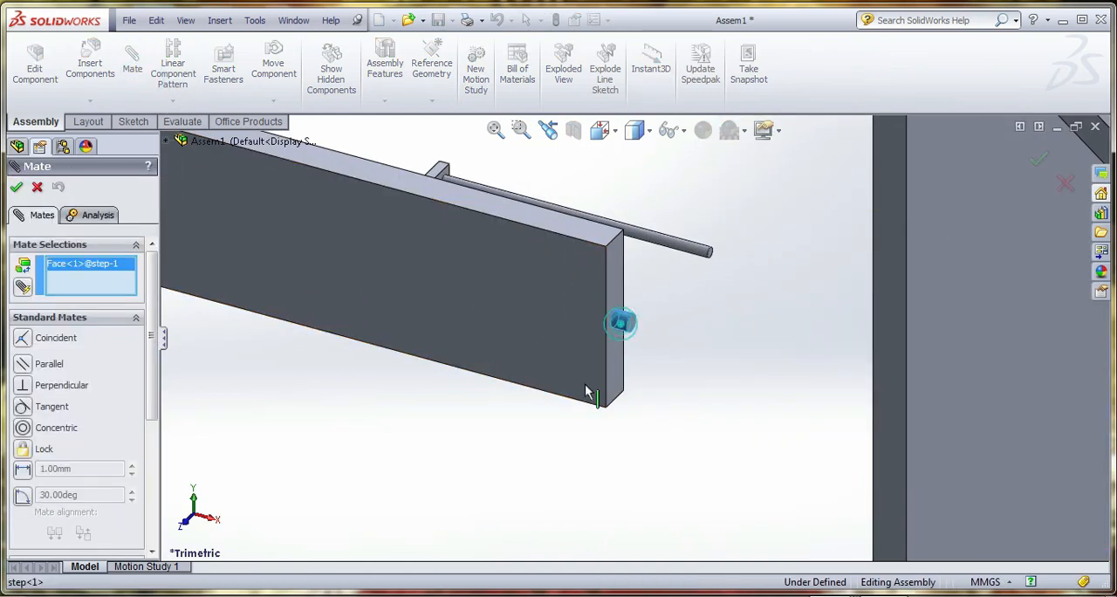
scroll(628, 396, "up", 5)
scroll(811, 218, "down", 5)
scroll(671, 287, "down", 2)
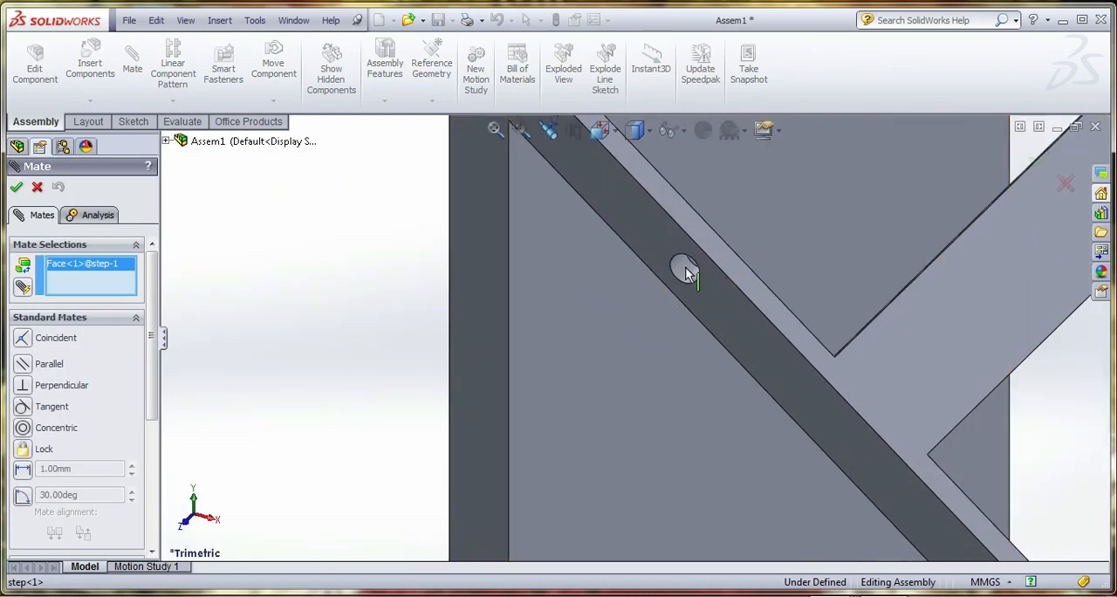
left_click(683, 267)
scroll(681, 323, "up", 5)
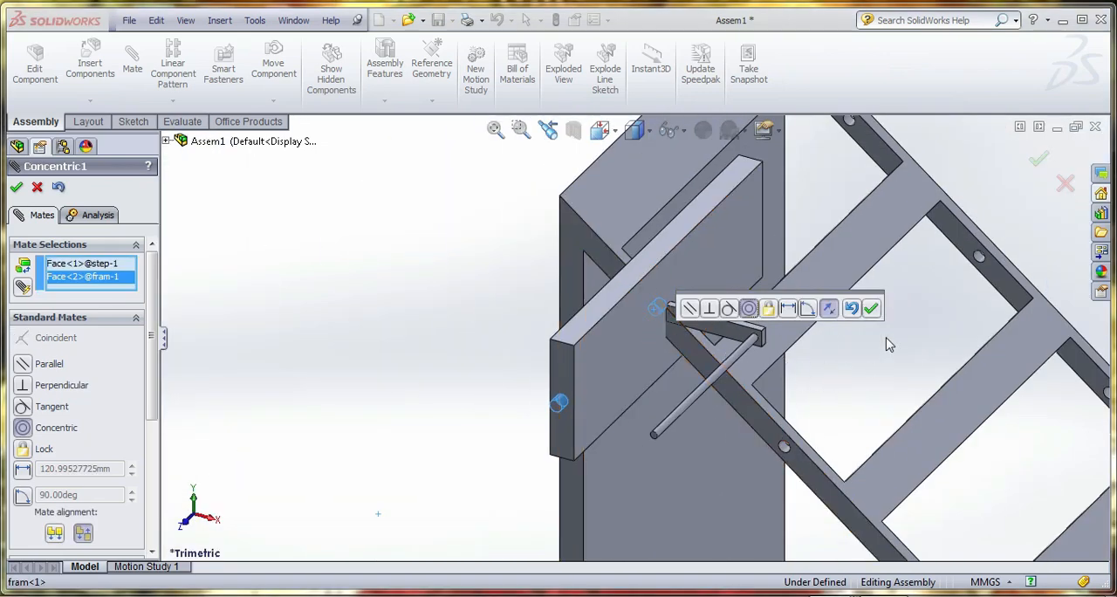
left_click(871, 309)
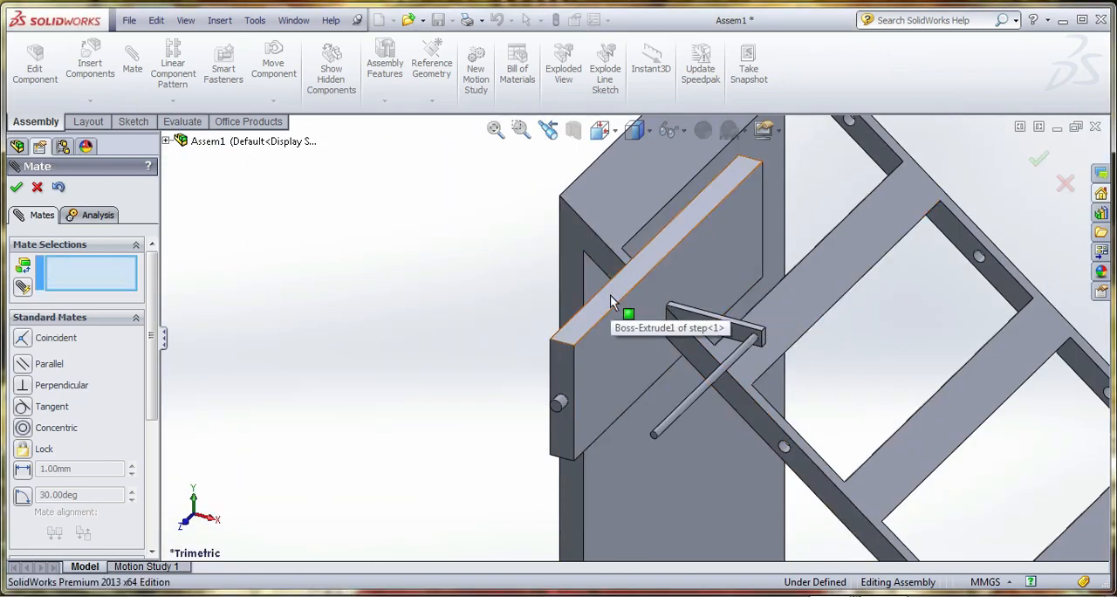
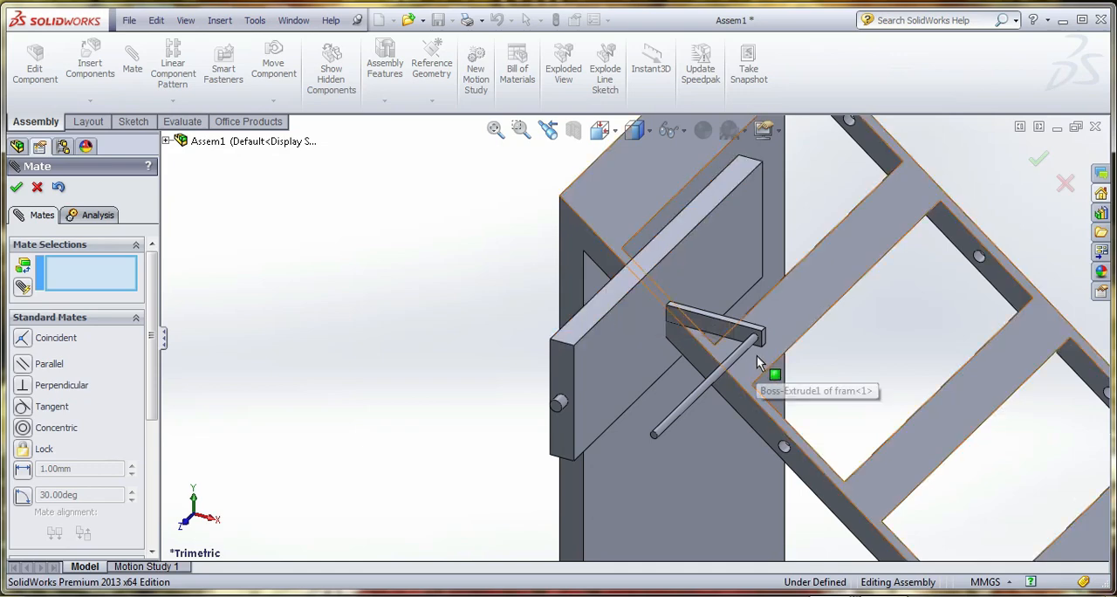
Mate the first step's end face coincident with the inner side face of the frame's uppermost opening and swing the step flush
middle_click_drag(756, 342, 722, 341)
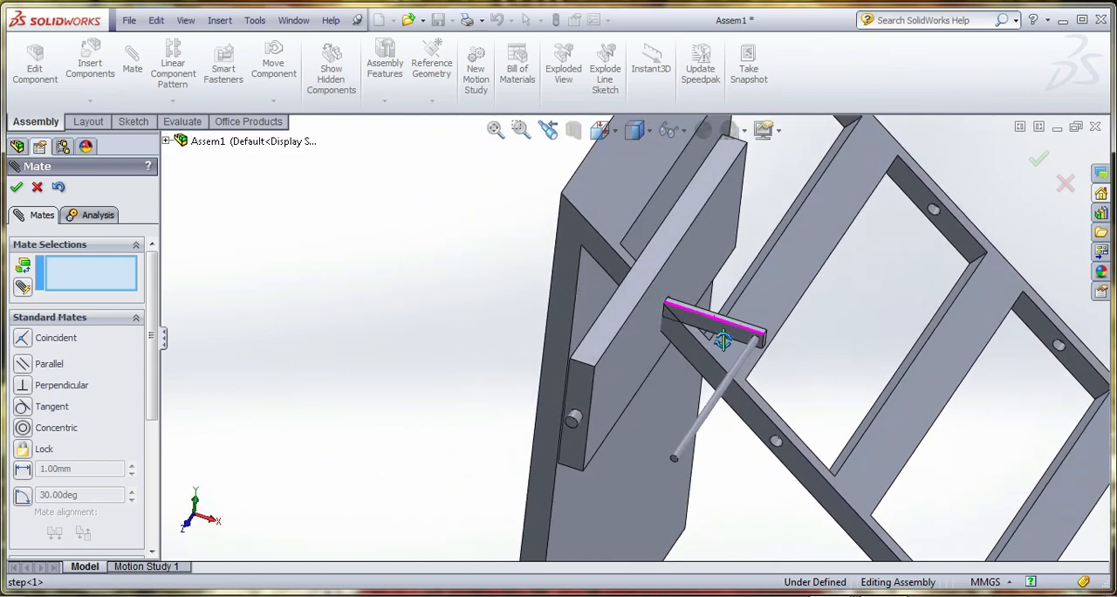
left_click(586, 384)
middle_click_drag(586, 384, 665, 360)
scroll(680, 190, "down", 4)
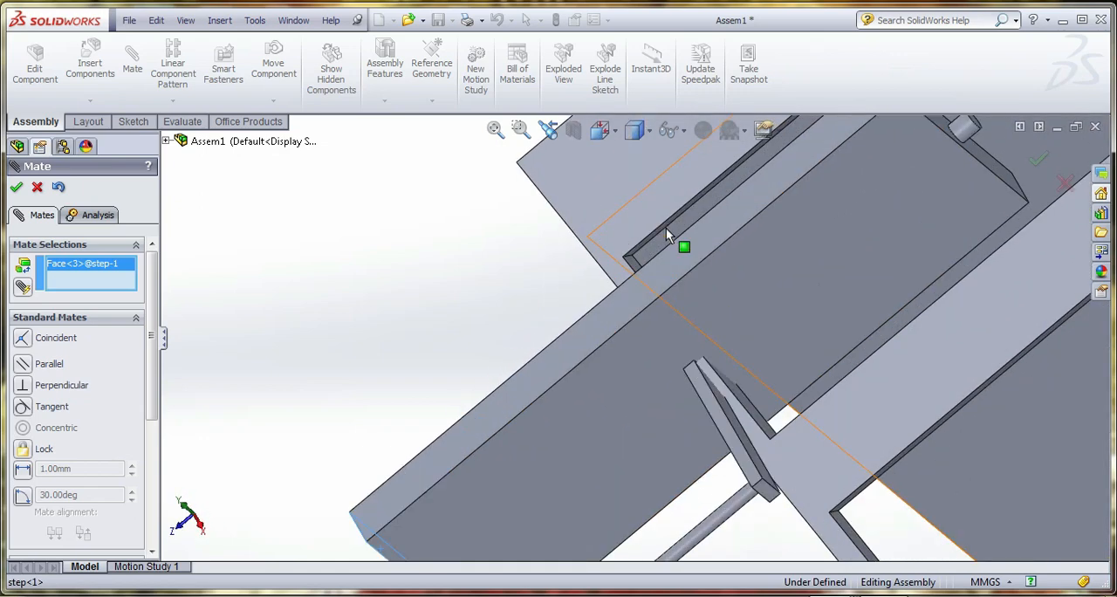
left_click(627, 276)
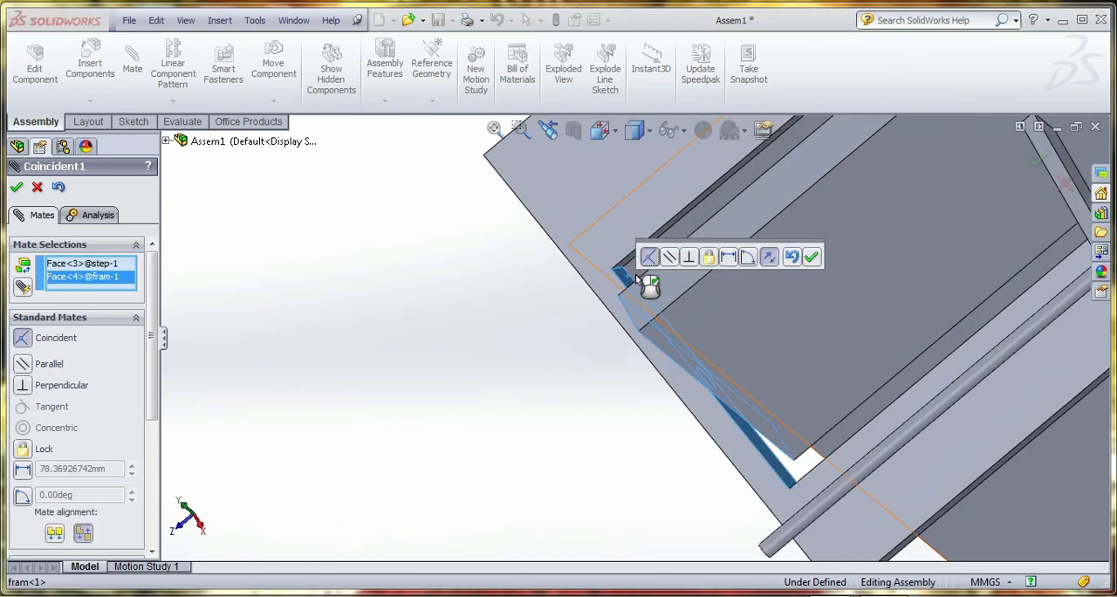
left_click(808, 255)
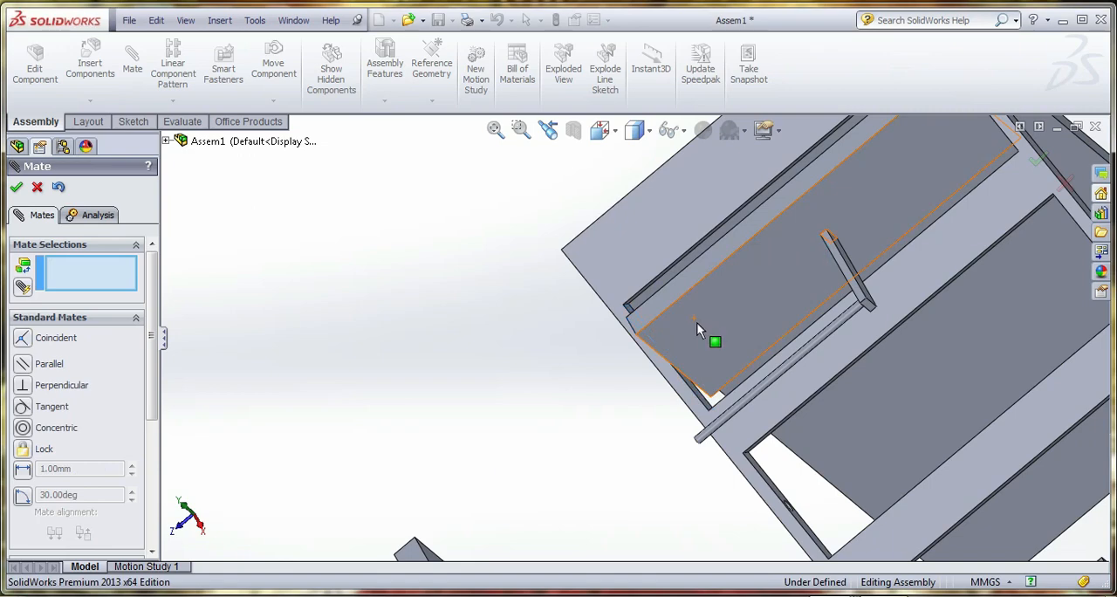
scroll(642, 336, "up", 3)
left_click_drag(742, 249, 792, 295)
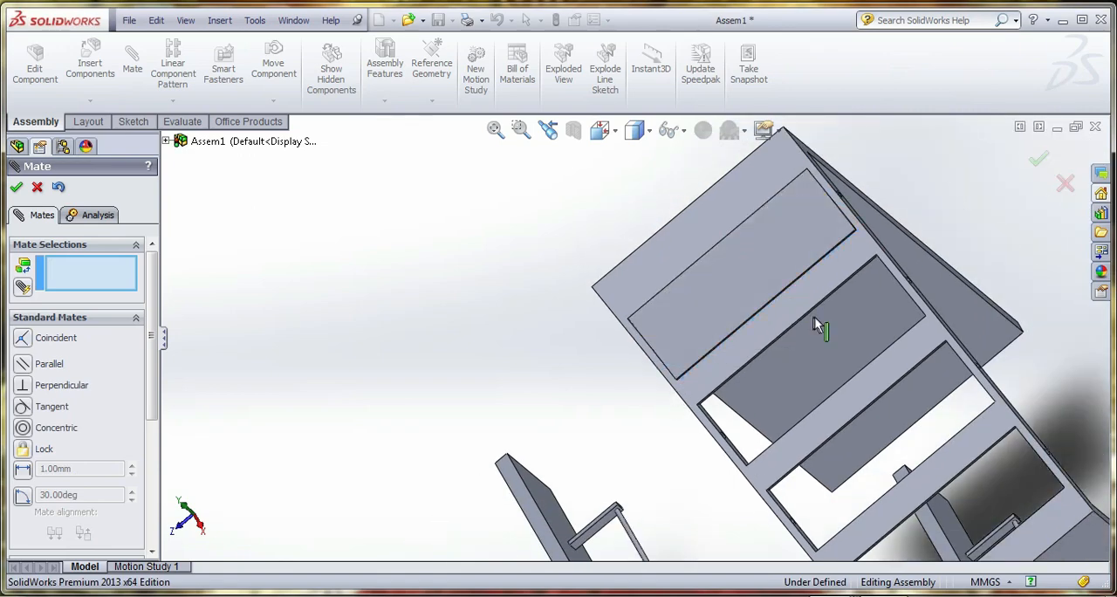
Add a concentric mate between the second step's end pin and the second hole from the top of the frame's sloping rail
scroll(815, 323, "up", 2)
middle_click_drag(801, 326, 509, 286)
scroll(606, 342, "up", 4)
middle_click_drag(890, 395, 867, 382)
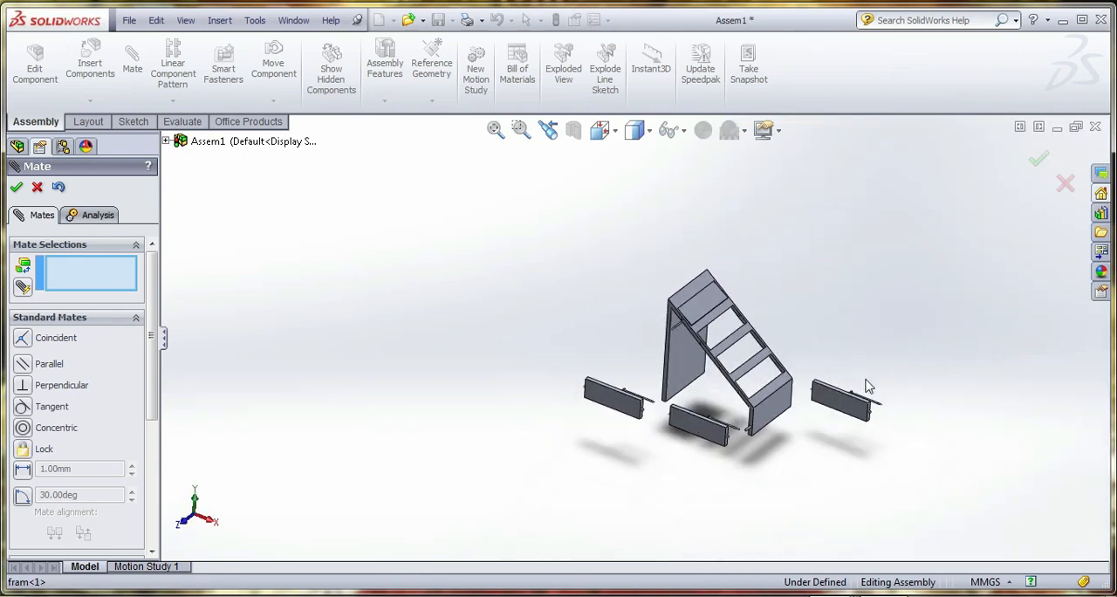
scroll(868, 386, "down", 3)
scroll(370, 428, "down", 5)
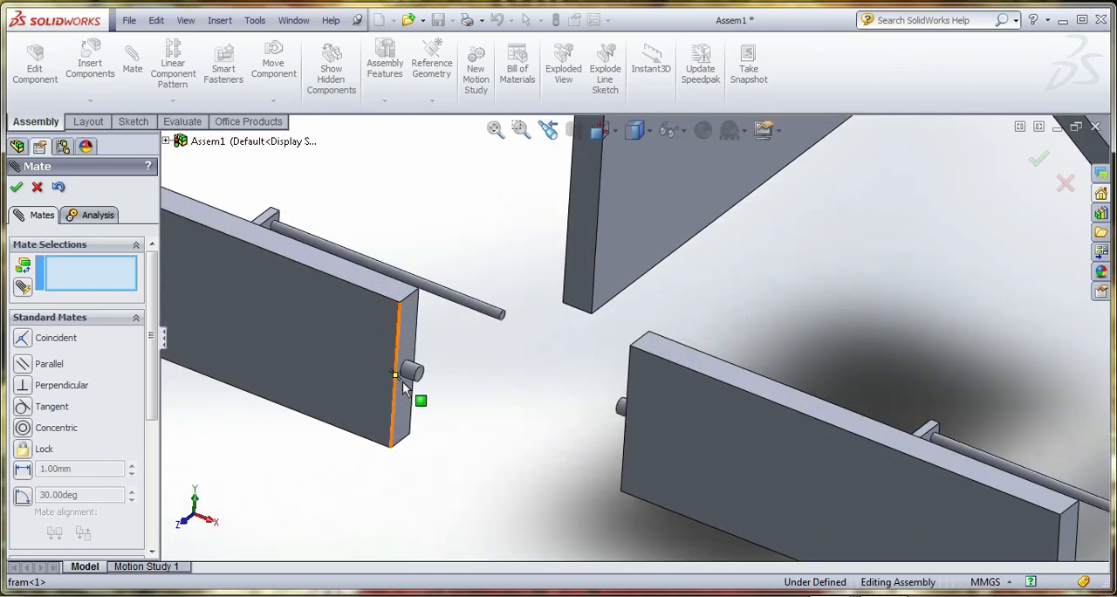
left_click(413, 369)
scroll(471, 392, "up", 3)
scroll(611, 331, "up", 2)
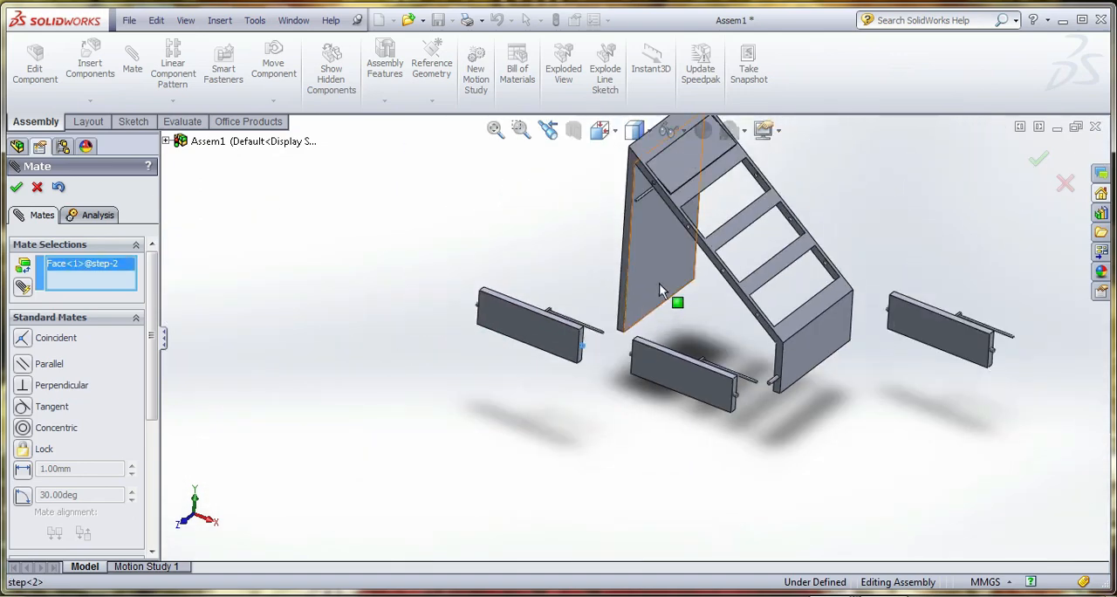
scroll(679, 247, "down", 5)
scroll(680, 247, "down", 5)
left_click(632, 270)
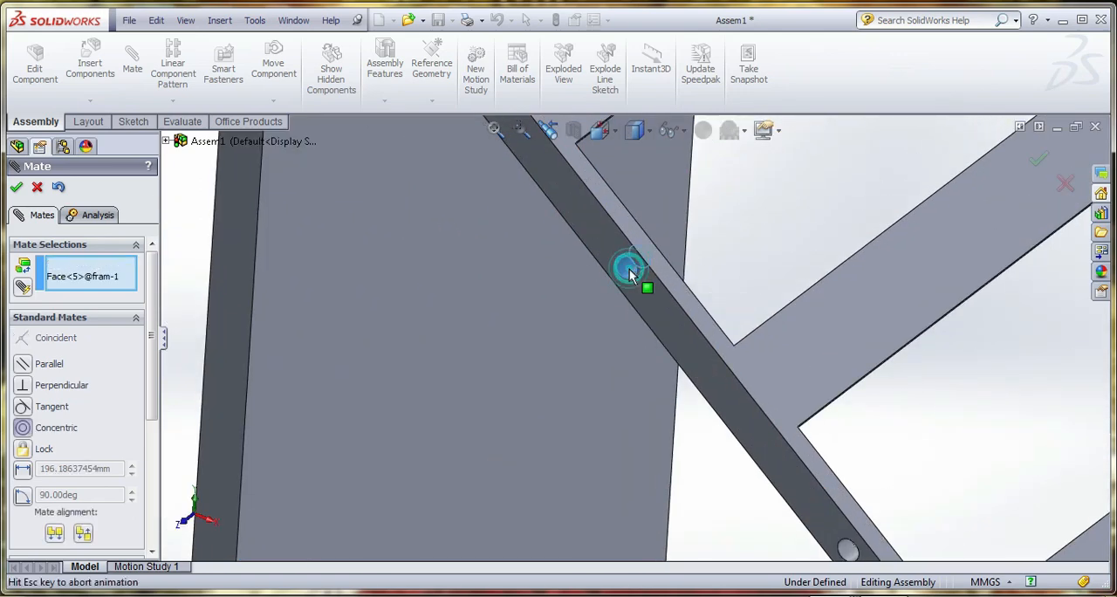
left_click(831, 250)
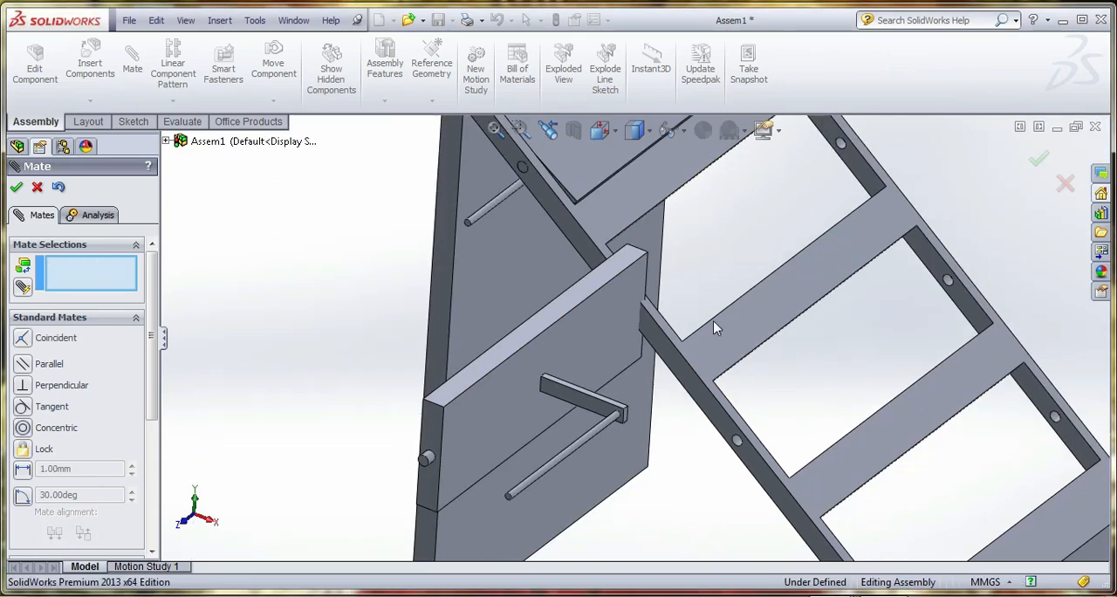
Mate the second step's end face coincident with the inner side face of the frame's second opening and swing the step flush
left_click(429, 424)
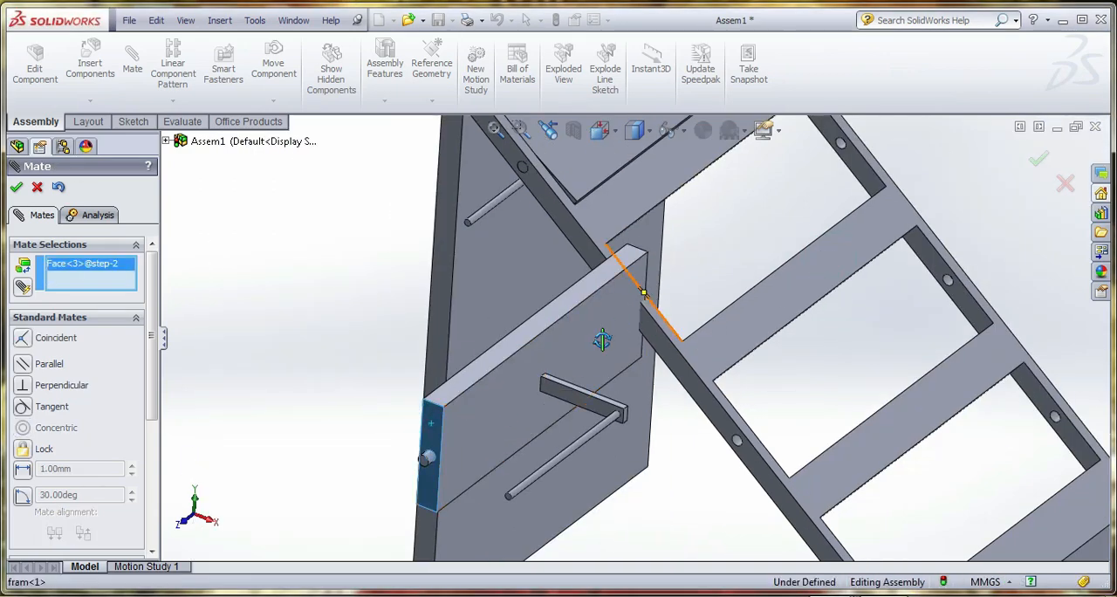
middle_click_drag(642, 292, 593, 292)
left_click(575, 309)
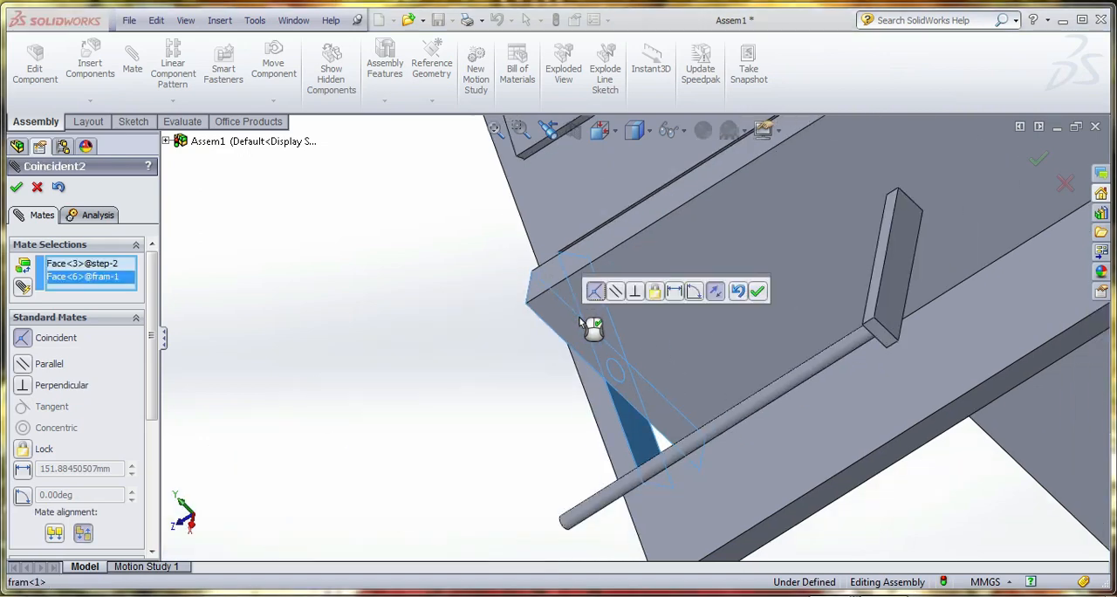
left_click(757, 291)
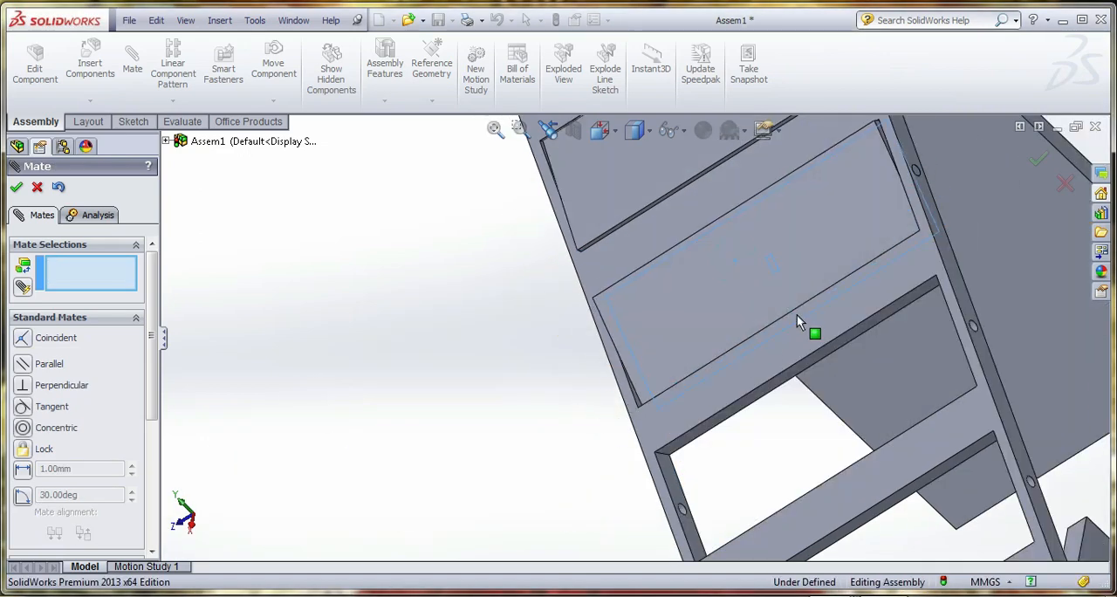
Add a concentric mate between the third step's end pin and the third hole from the top of the frame's sloping rail
scroll(735, 340, "up", 4)
middle_click_drag(814, 348, 663, 316)
scroll(647, 312, "up", 3)
scroll(890, 440, "down", 4)
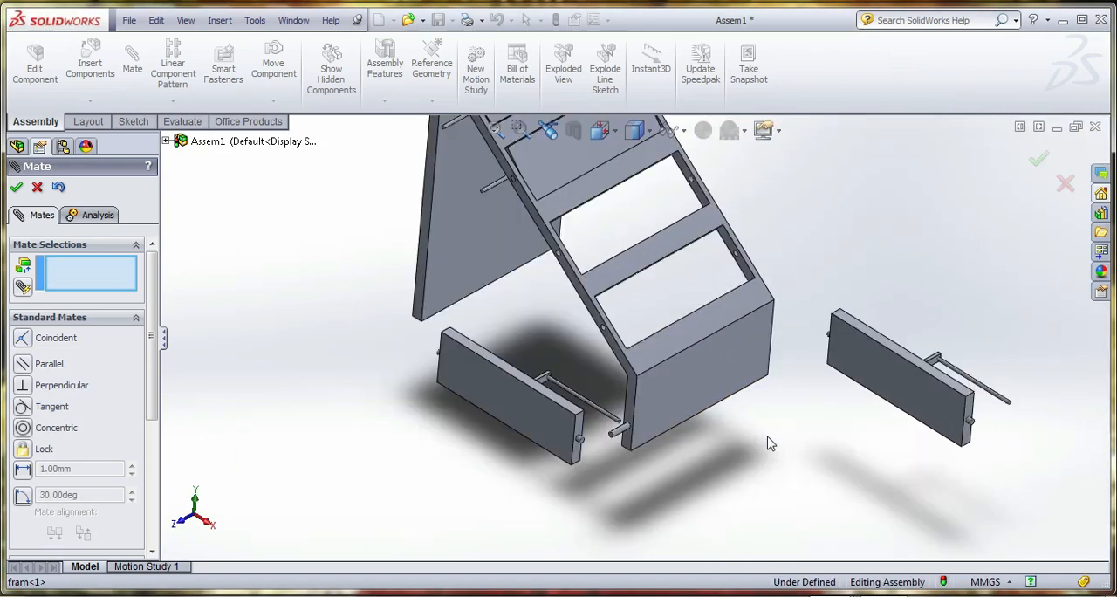
scroll(574, 488, "down", 4)
left_click(594, 351)
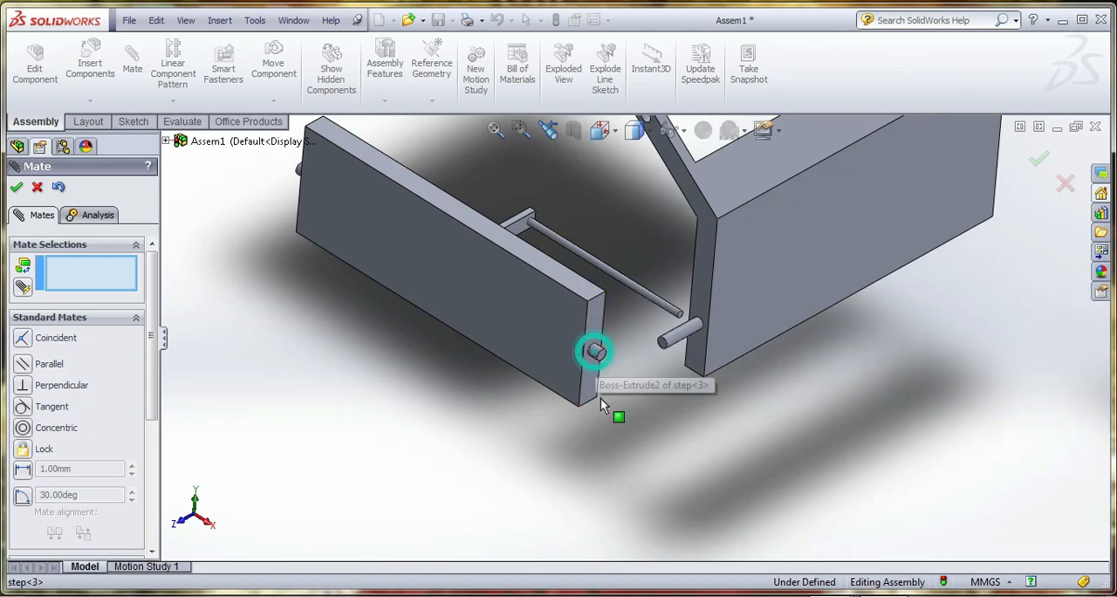
scroll(604, 361, "up", 4)
scroll(620, 367, "down", 5)
scroll(673, 223, "up", 5)
scroll(554, 315, "down", 8)
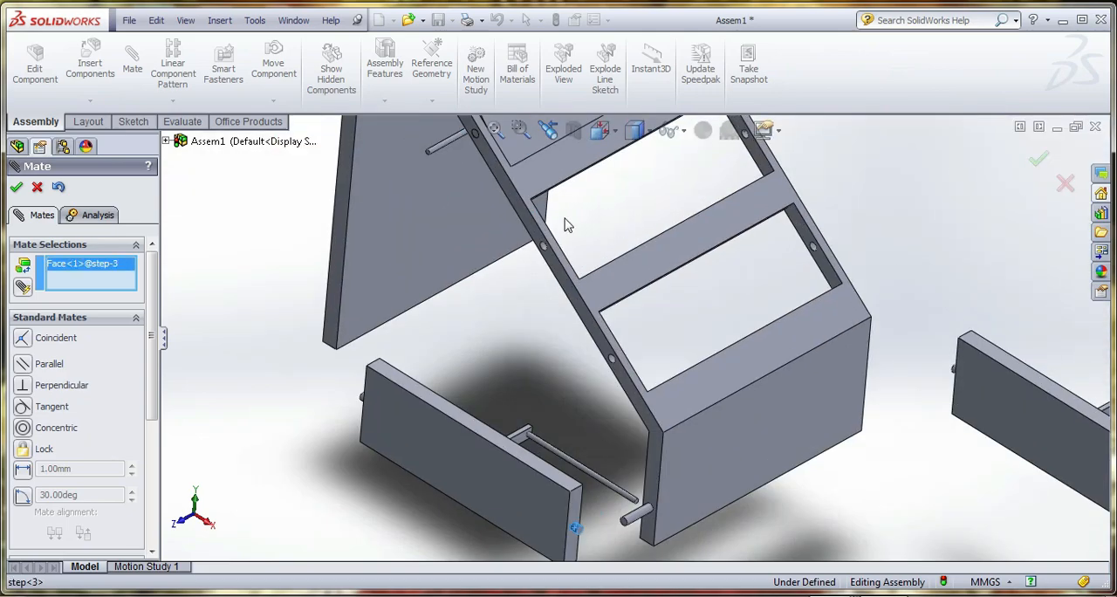
left_click(546, 306)
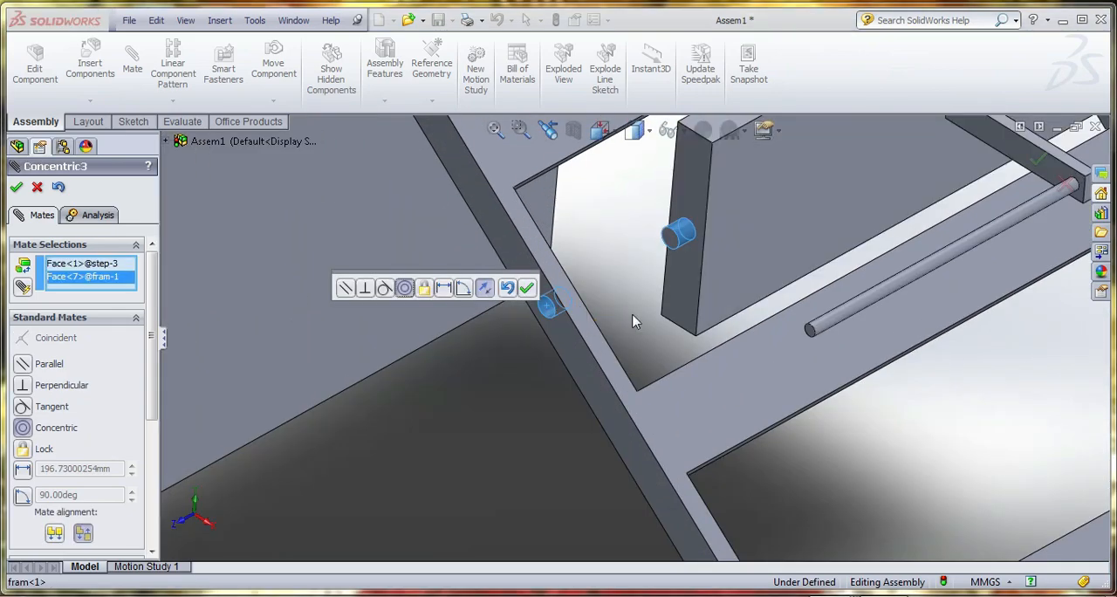
left_click(527, 287)
Mate the third step's end face coincident with the inner side face of the frame's third opening and swing the step flush
left_click(687, 192)
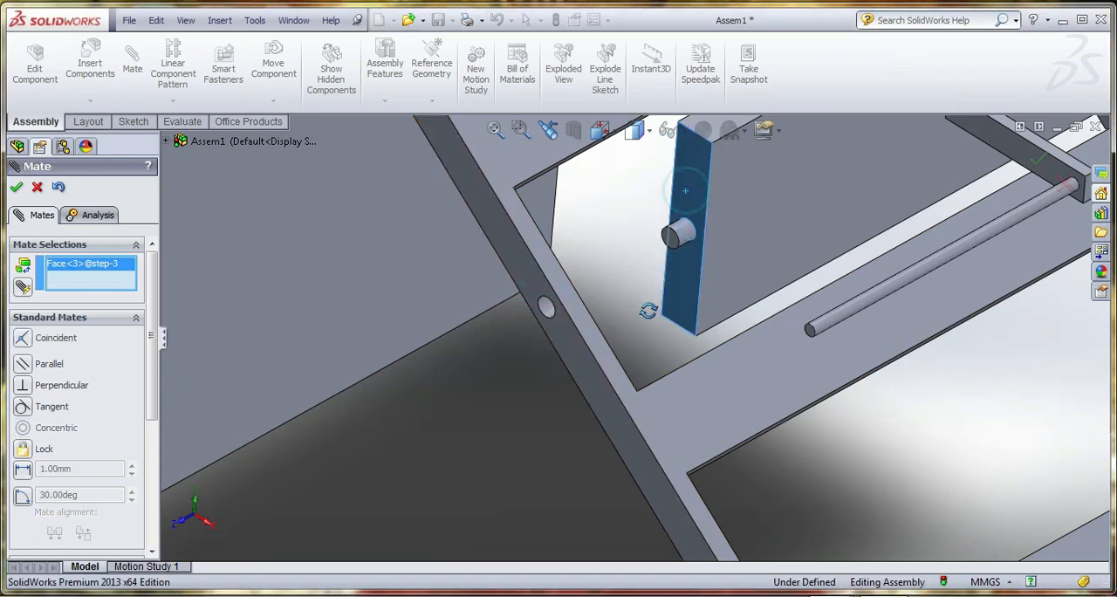
middle_click_drag(651, 312, 582, 326)
left_click(452, 270)
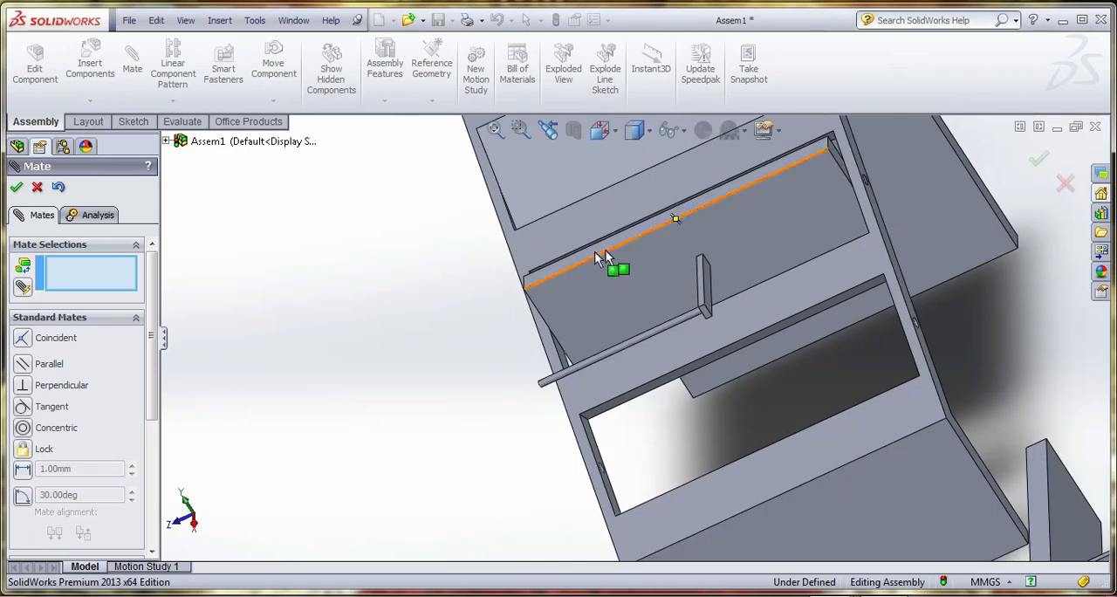
left_click_drag(652, 321, 666, 382)
Add a concentric mate between the fourth step's end pin and the lowest hole in the frame's sloping rail
scroll(515, 368, "up", 6)
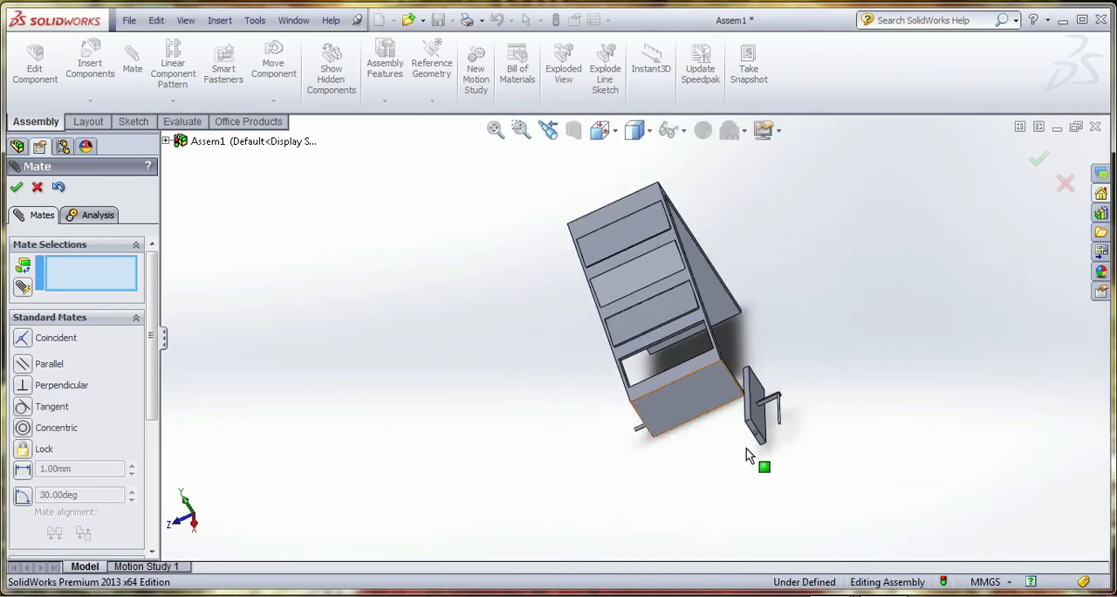
scroll(749, 454, "down", 10)
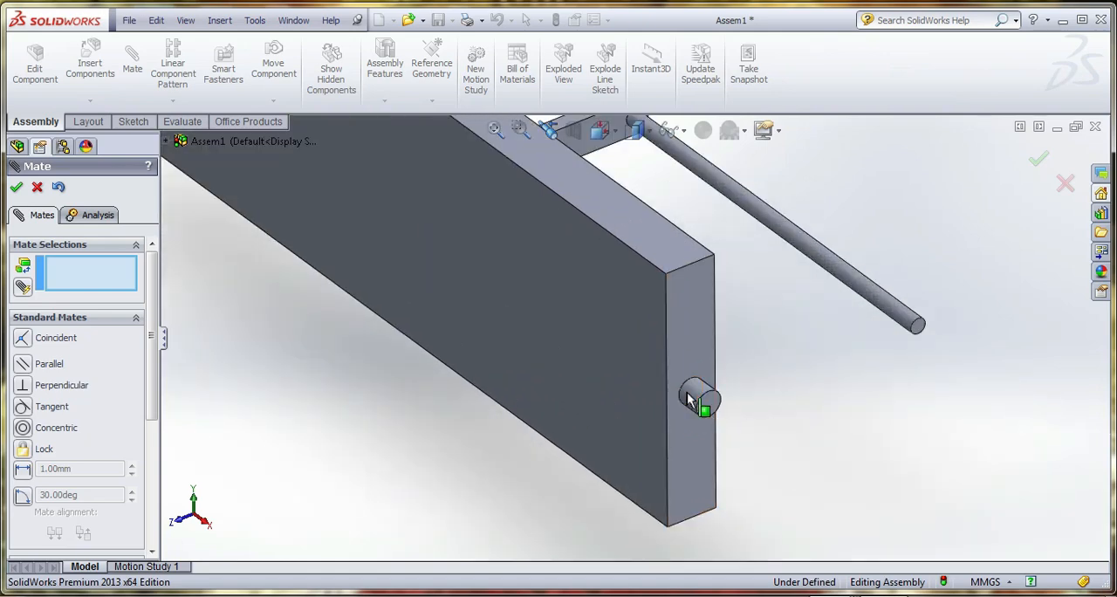
left_click(689, 398)
scroll(724, 419, "up", 8)
scroll(419, 273, "down", 4)
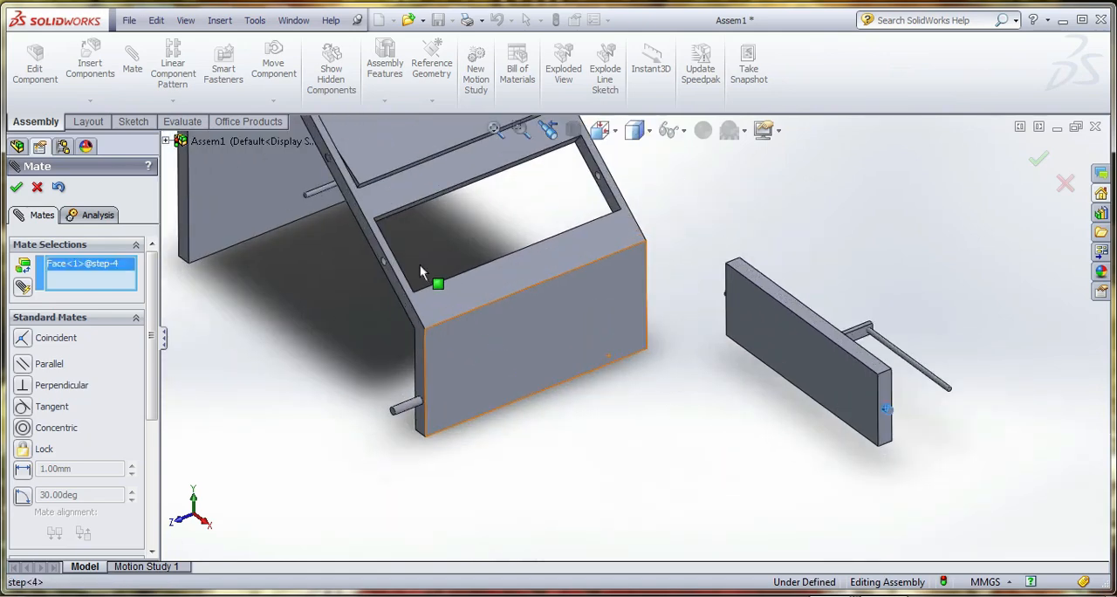
scroll(419, 273, "down", 5)
left_click(479, 314)
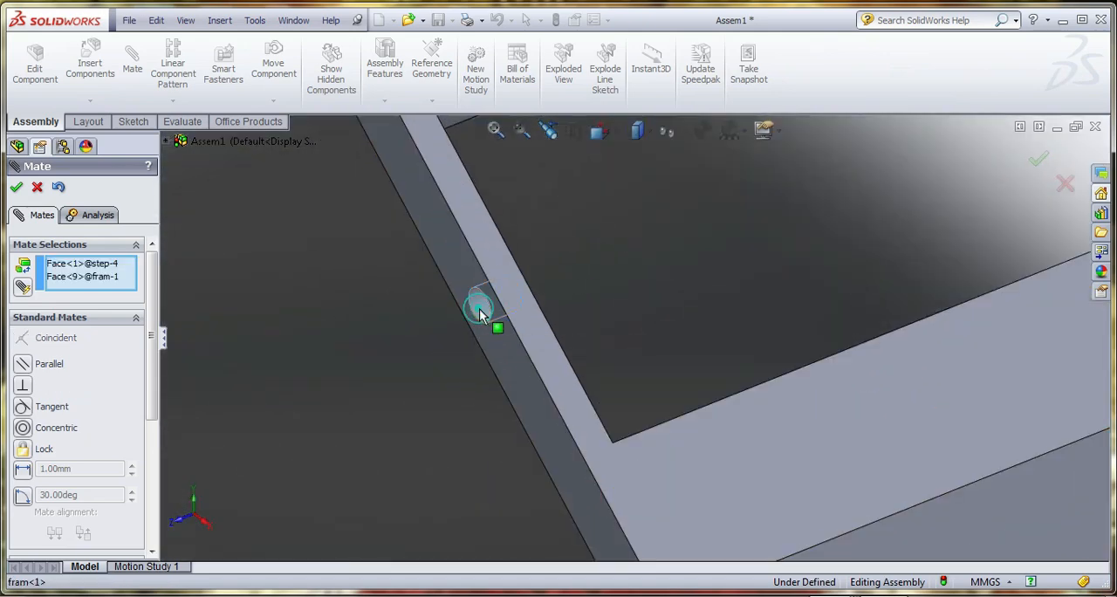
scroll(484, 317, "up", 8)
left_click(460, 292)
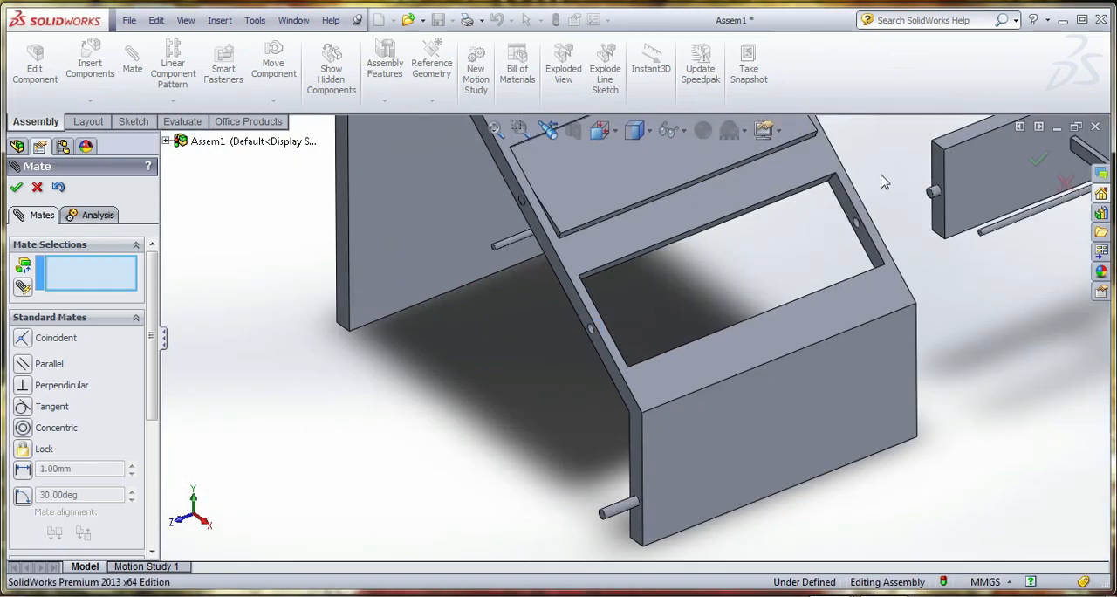
Mate the fourth step's end face coincident with the inner side face of the frame's lowest opening and swing the step flush
left_click(937, 173)
middle_click_drag(936, 173, 548, 317)
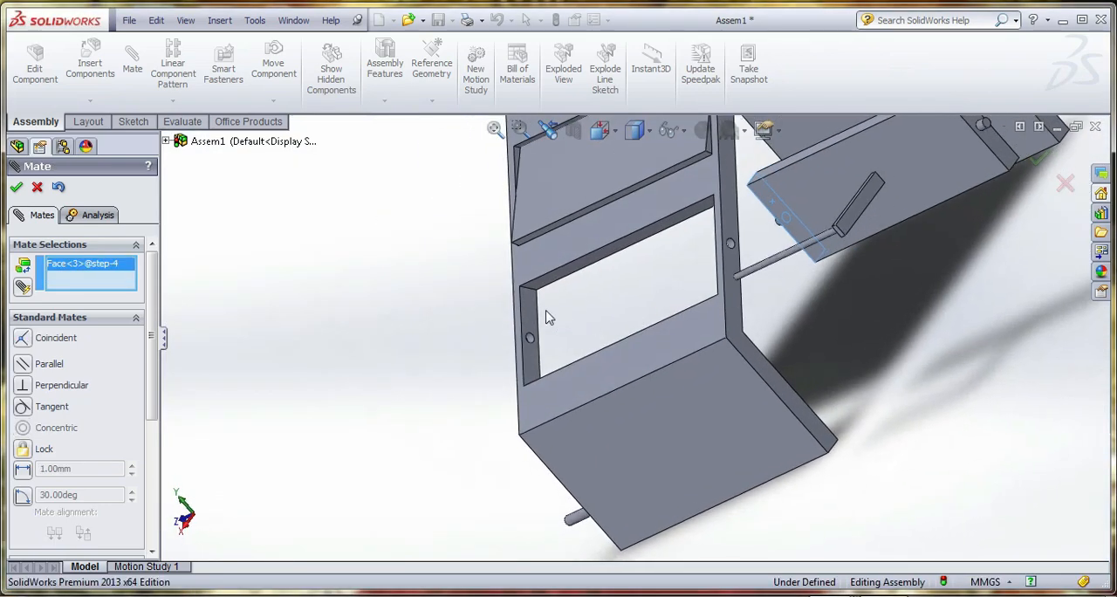
left_click(534, 316)
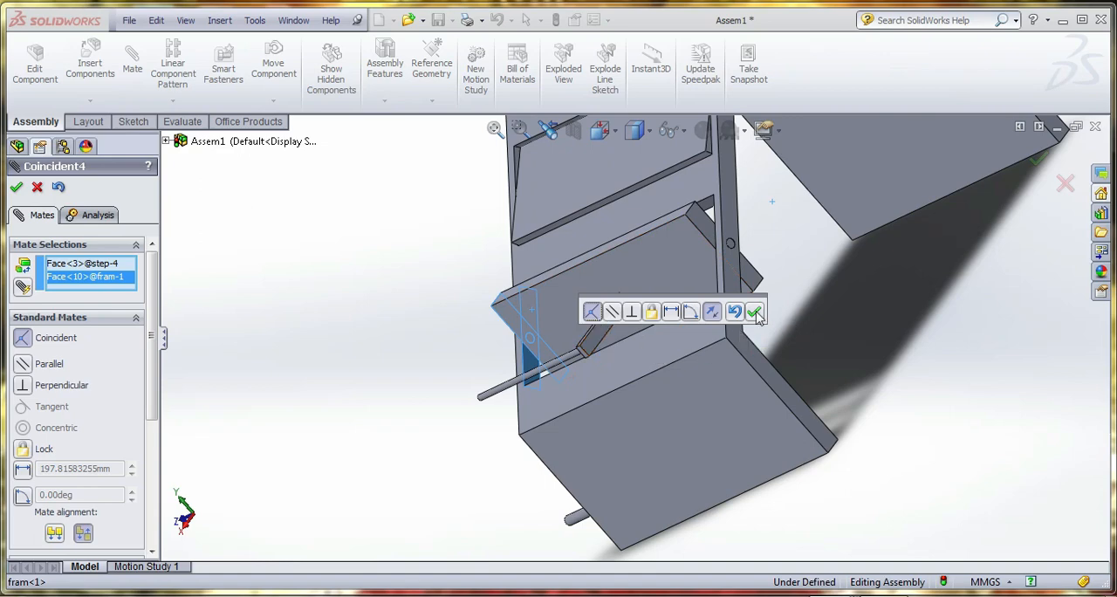
left_click(755, 311)
left_click_drag(622, 277, 658, 337)
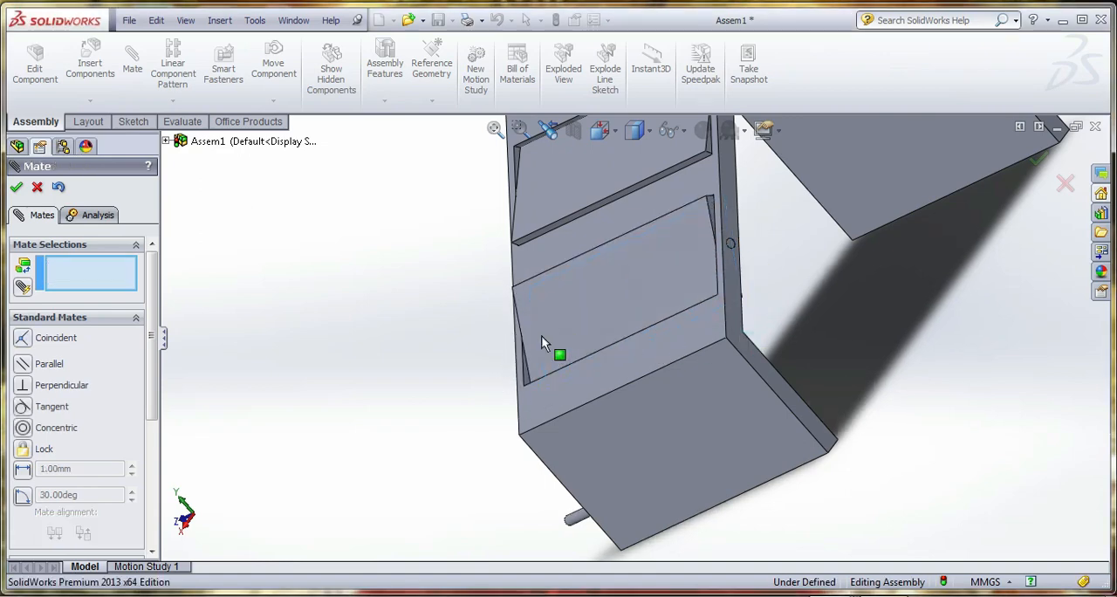
middle_click_drag(541, 335, 665, 304)
scroll(614, 333, "up", 7)
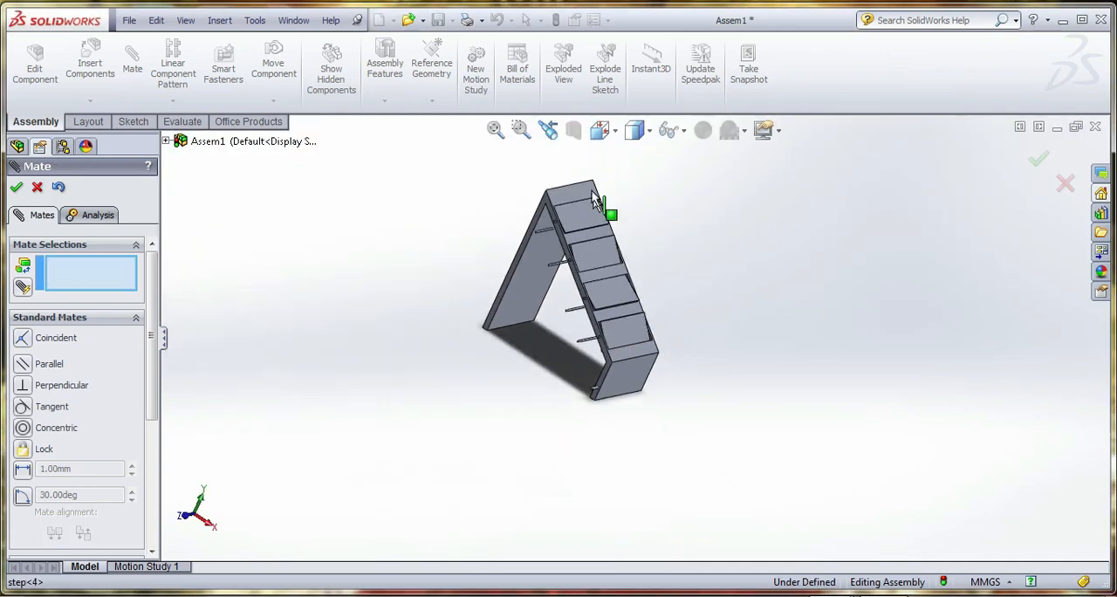
scroll(593, 199, "down", 3)
left_click(15, 187)
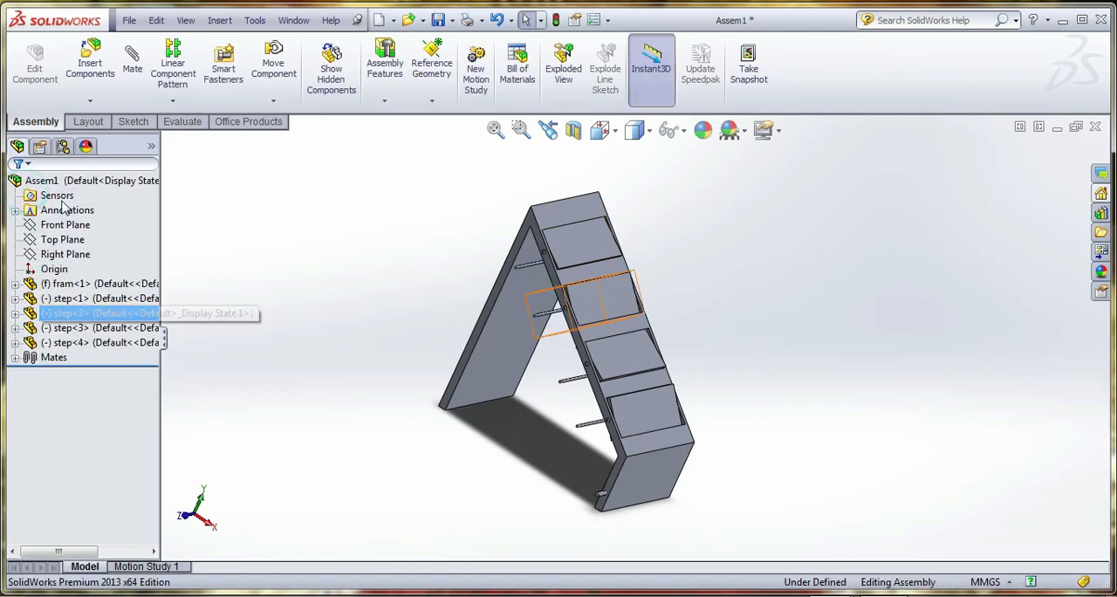
Insert one link part and one support part in the open space beside the frame
left_click(90, 63)
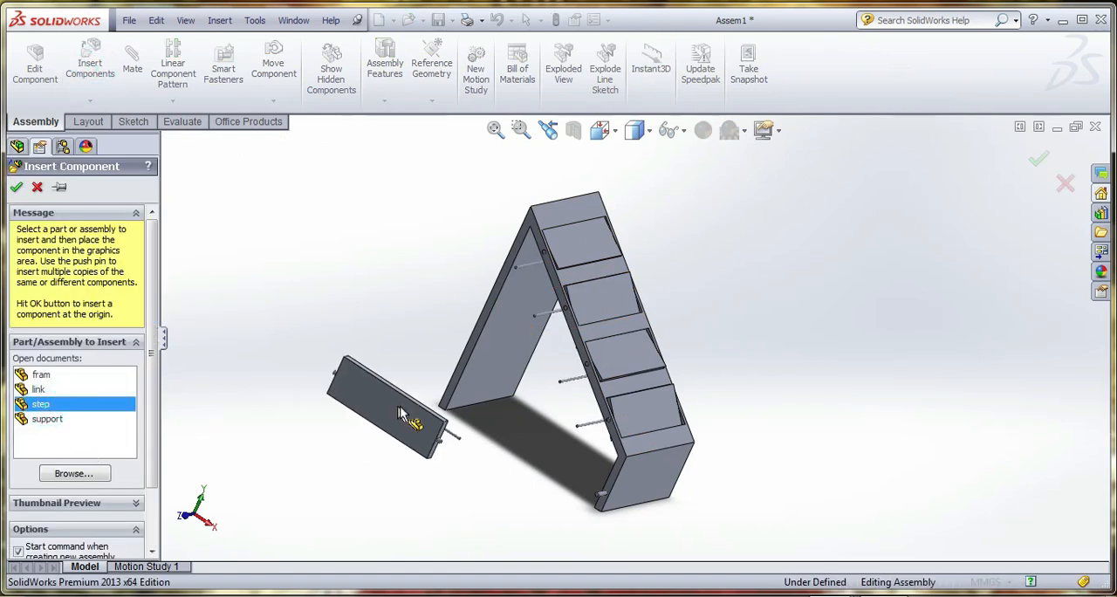
left_click(41, 391)
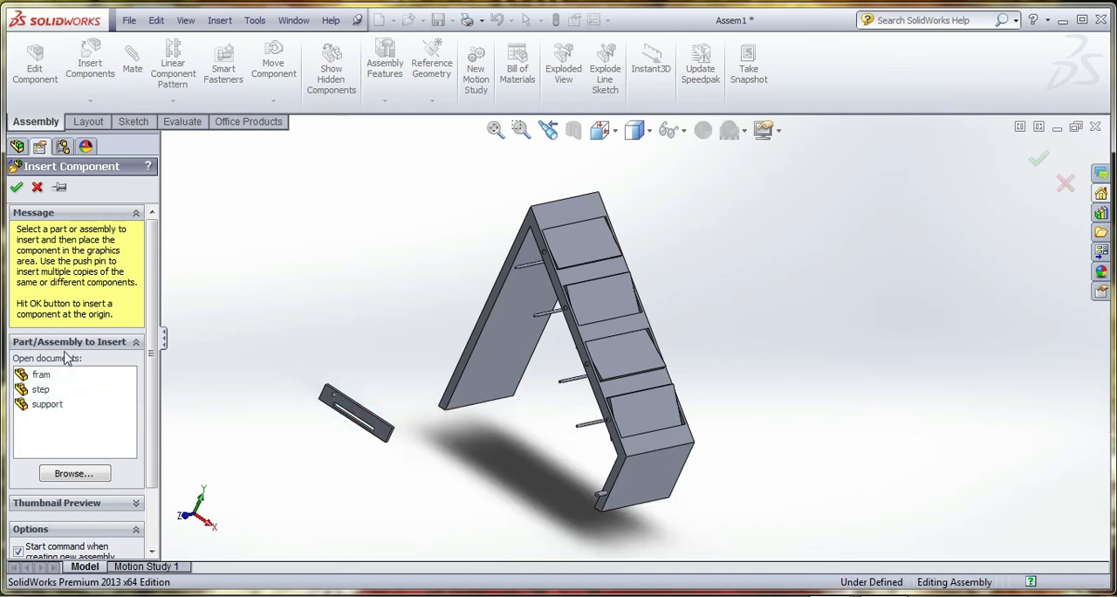
left_click(89, 61)
left_click(50, 422)
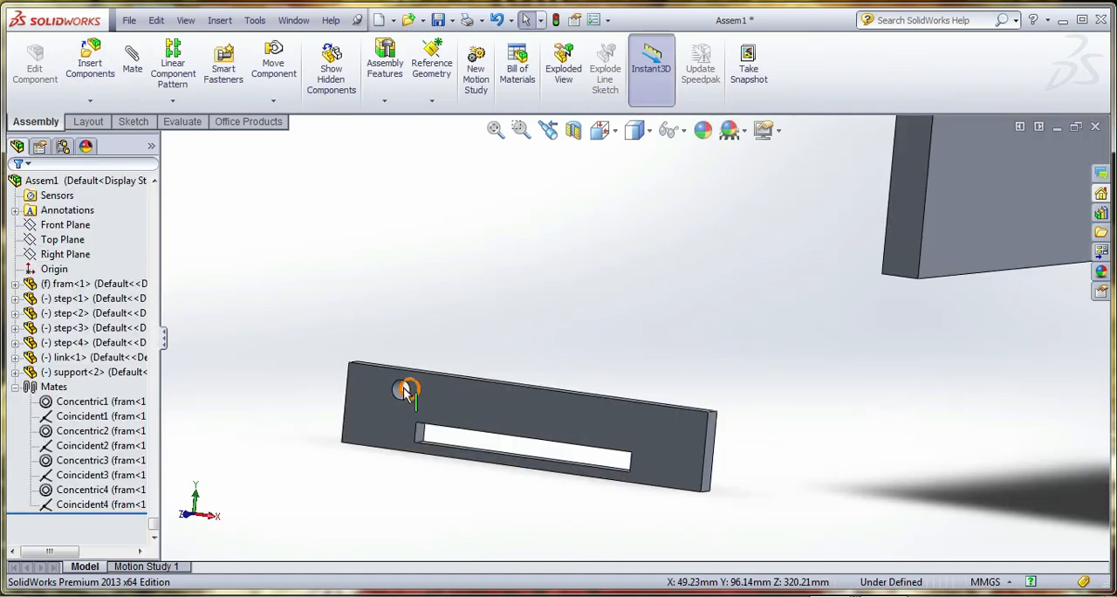
Add a concentric mate between the round hole in the link and the long pin at the support's lower end
left_click(404, 390)
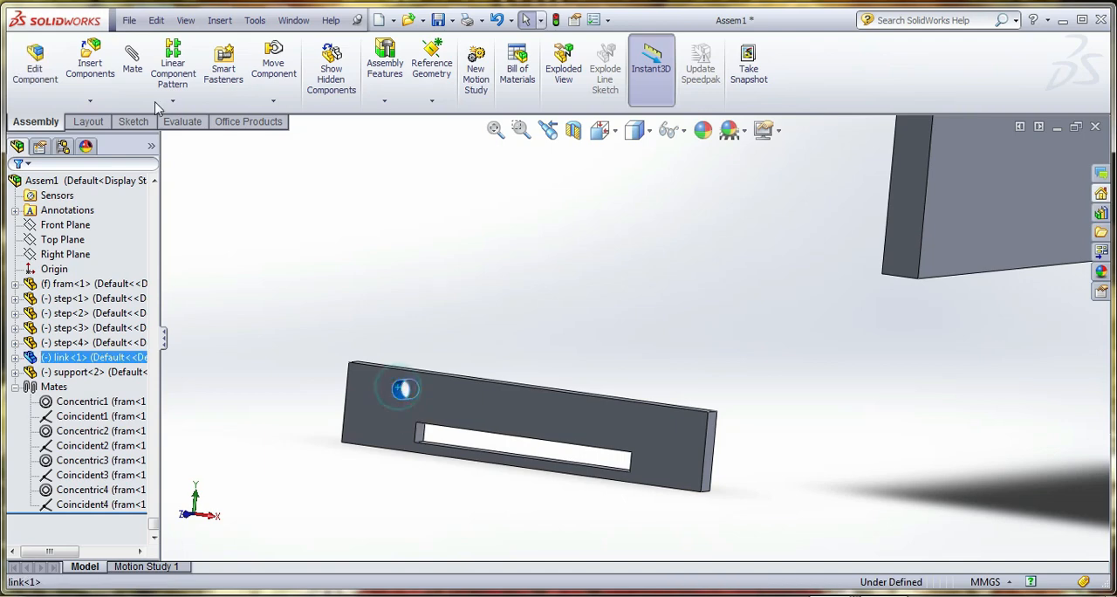
left_click(132, 61)
scroll(278, 338, "up", 4)
scroll(687, 338, "up", 3)
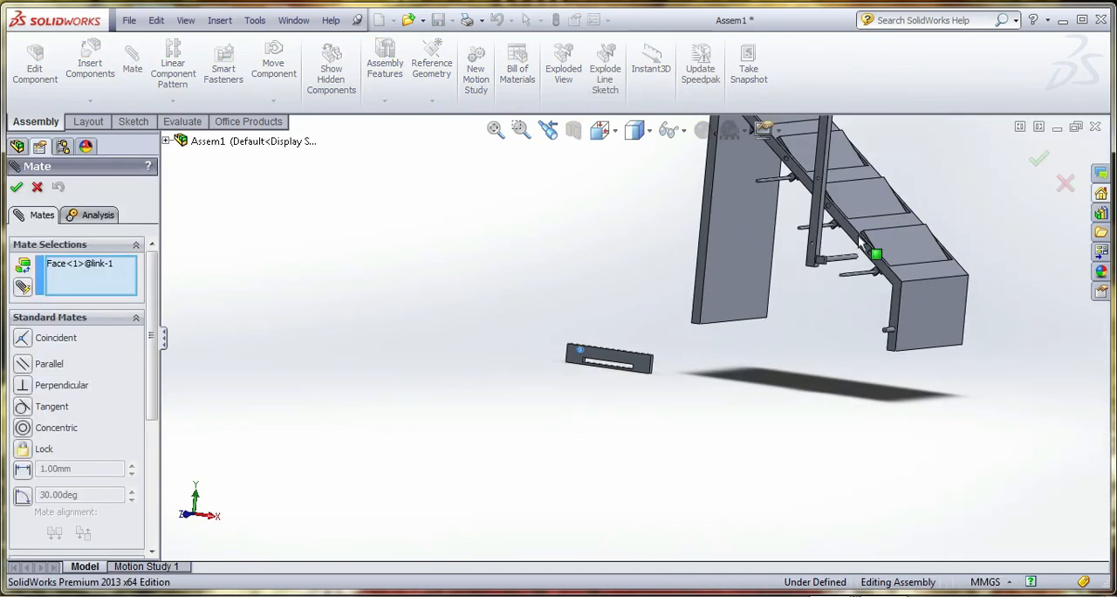
scroll(864, 236, "down", 5)
left_click(709, 316)
scroll(710, 316, "up", 5)
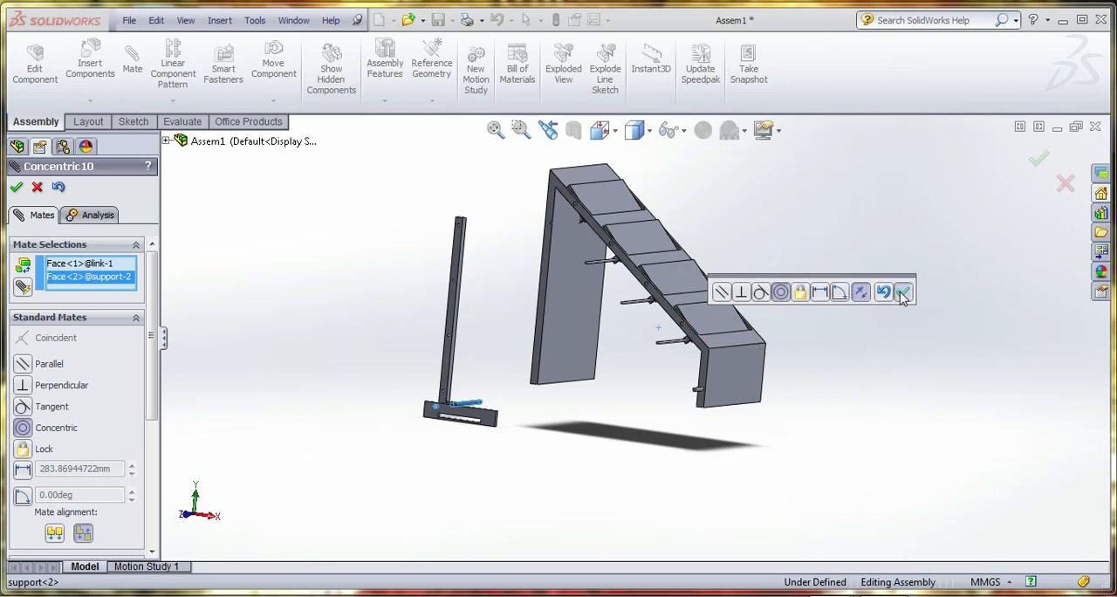
left_click(903, 296)
Mate the link's broad face coincident with the end face of the support's long pin and finish mating
scroll(500, 419, "down", 4)
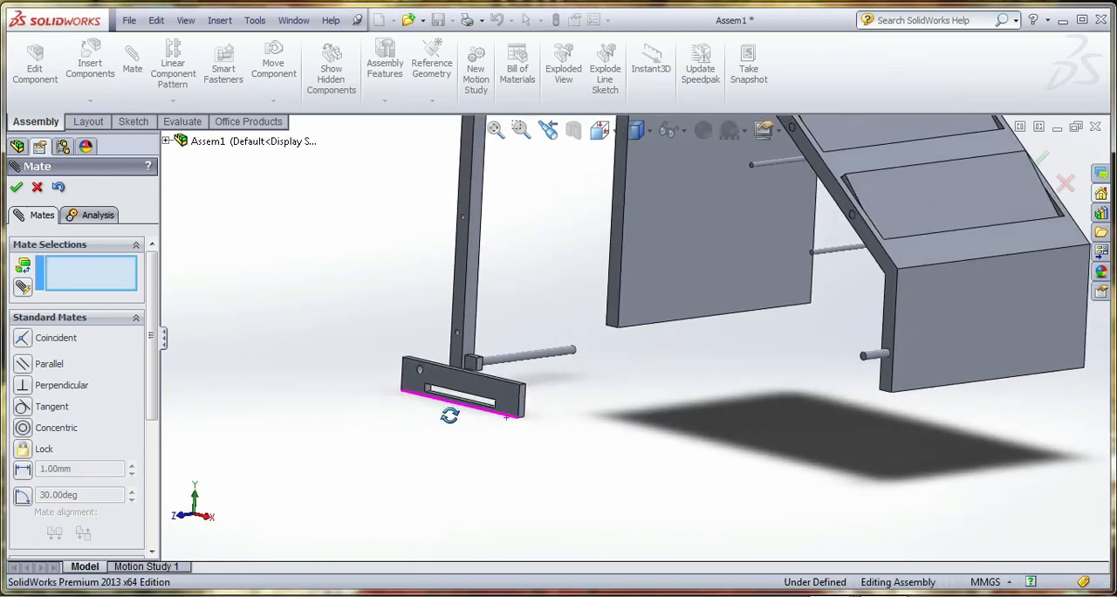
left_click_drag(449, 416, 458, 367)
left_click(457, 367)
scroll(650, 355, "down", 3)
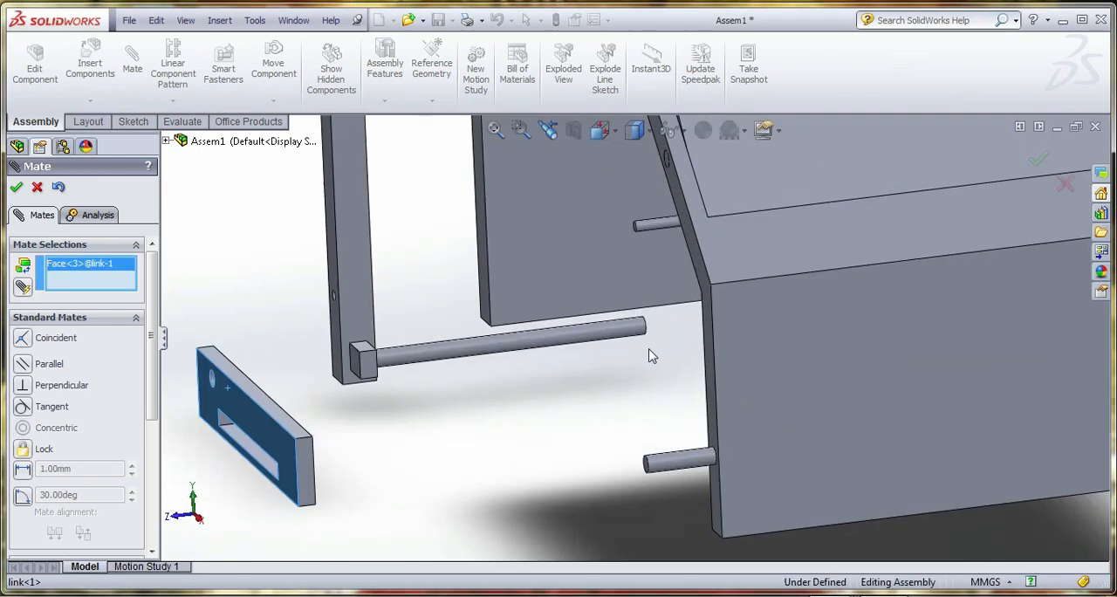
middle_click_drag(650, 355, 572, 345)
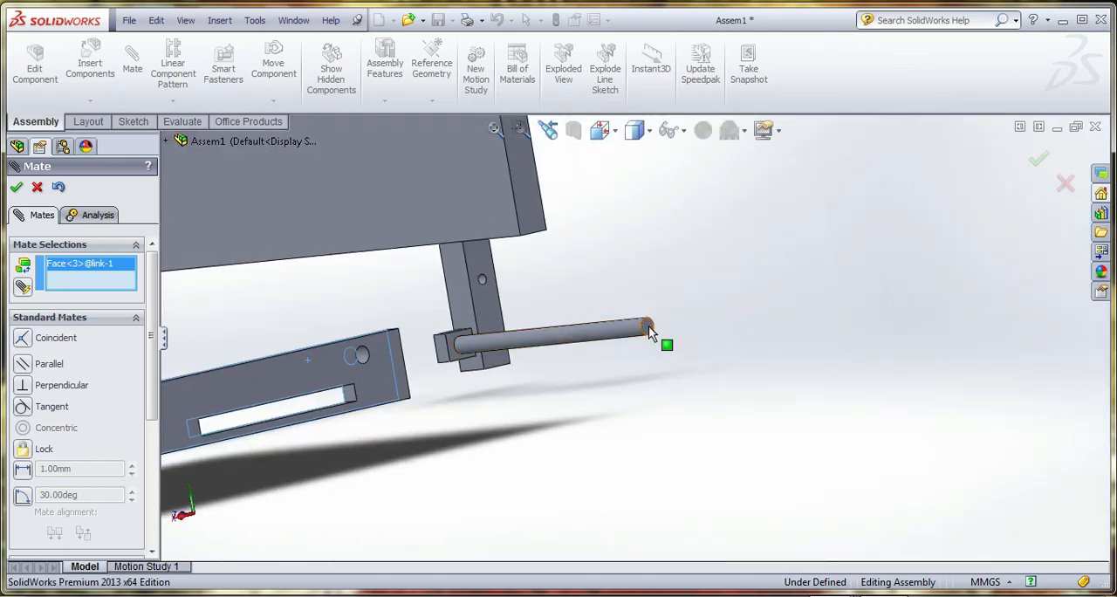
left_click(648, 328)
left_click(830, 309)
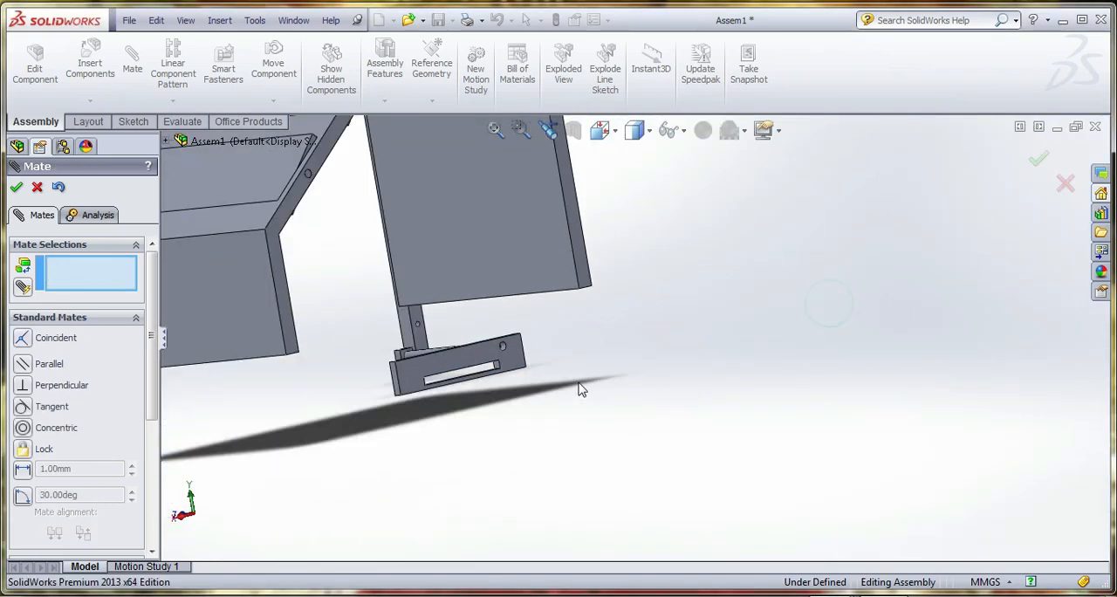
scroll(582, 389, "up", 3)
middle_click_drag(603, 378, 736, 364)
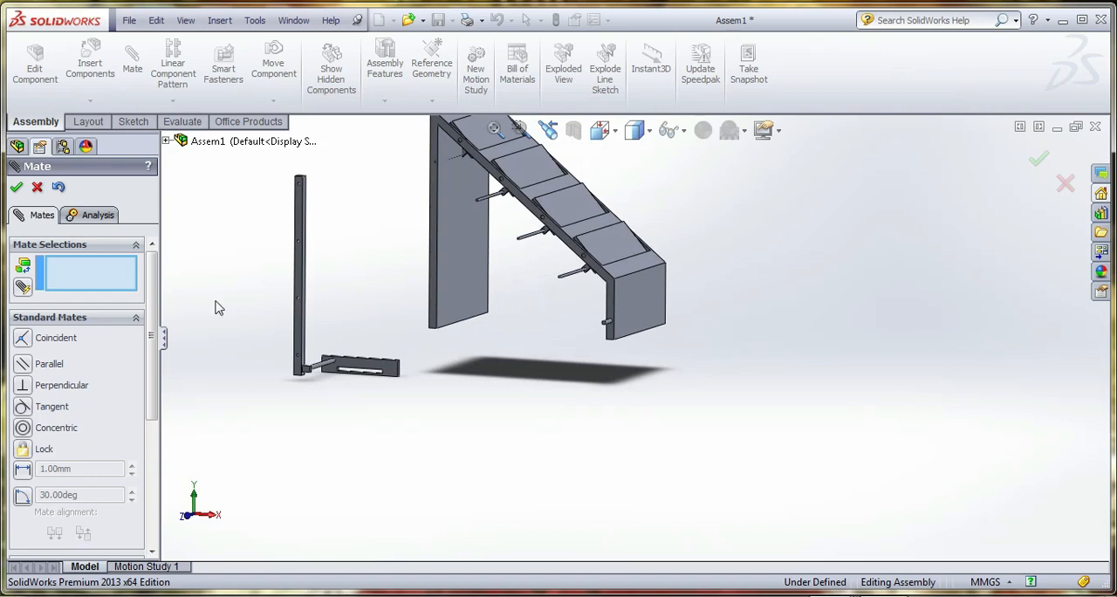
left_click(16, 187)
scroll(362, 246, "down", 5)
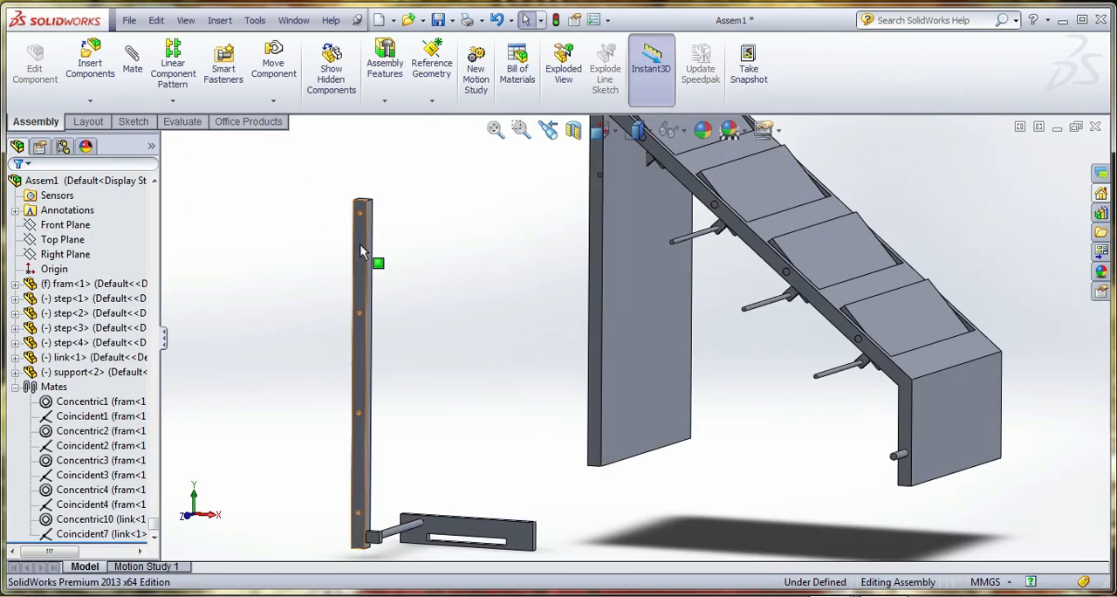
scroll(391, 196, "down", 2)
left_click(140, 73)
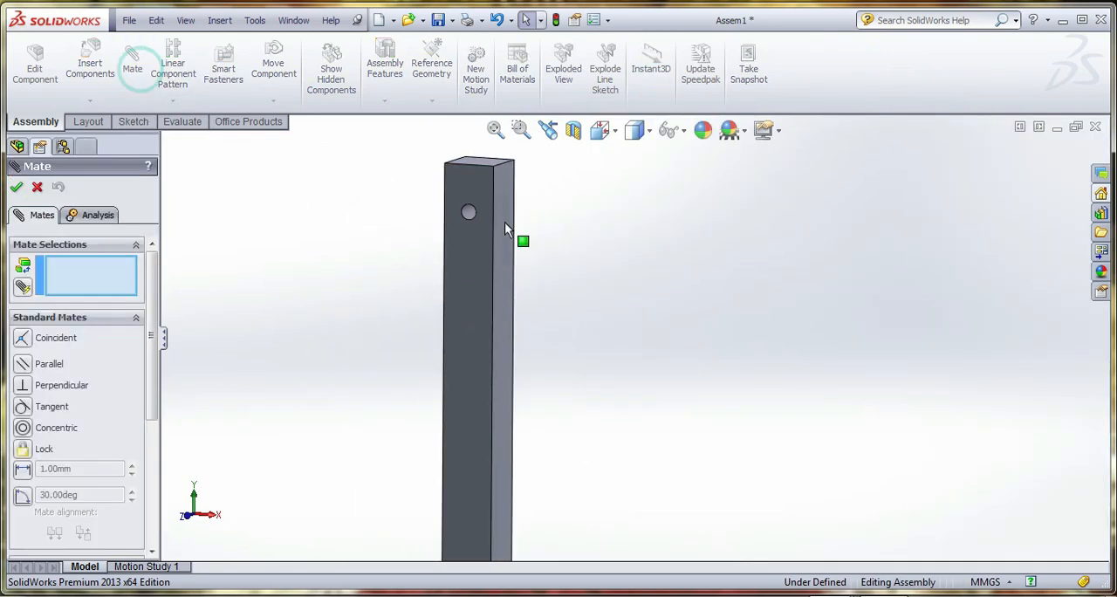
left_click(472, 211)
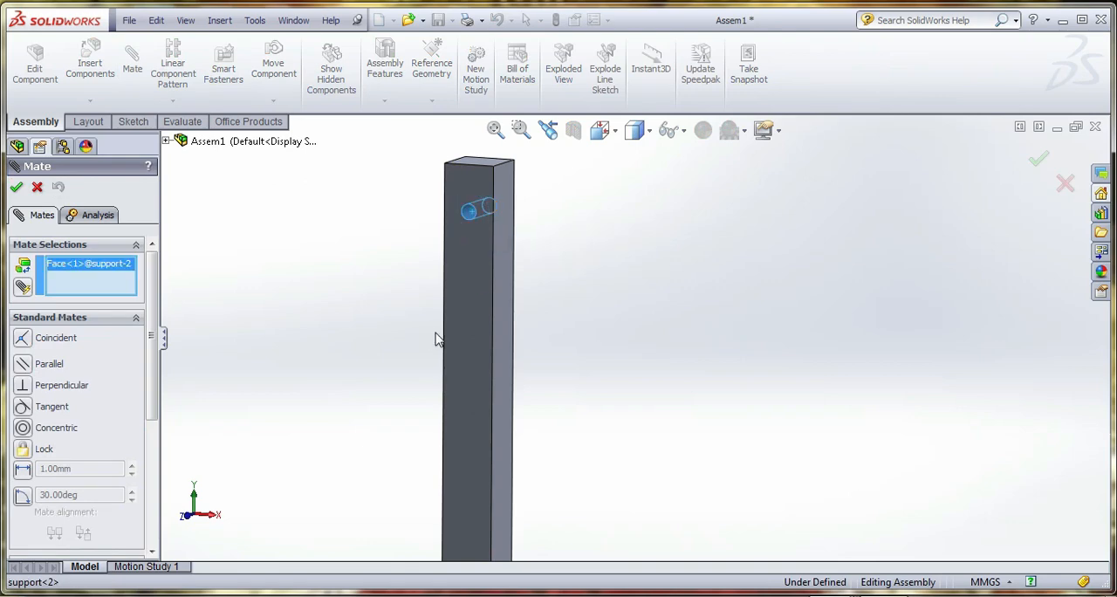
scroll(436, 339, "up", 5)
middle_click_drag(792, 300, 842, 275)
left_click(37, 186)
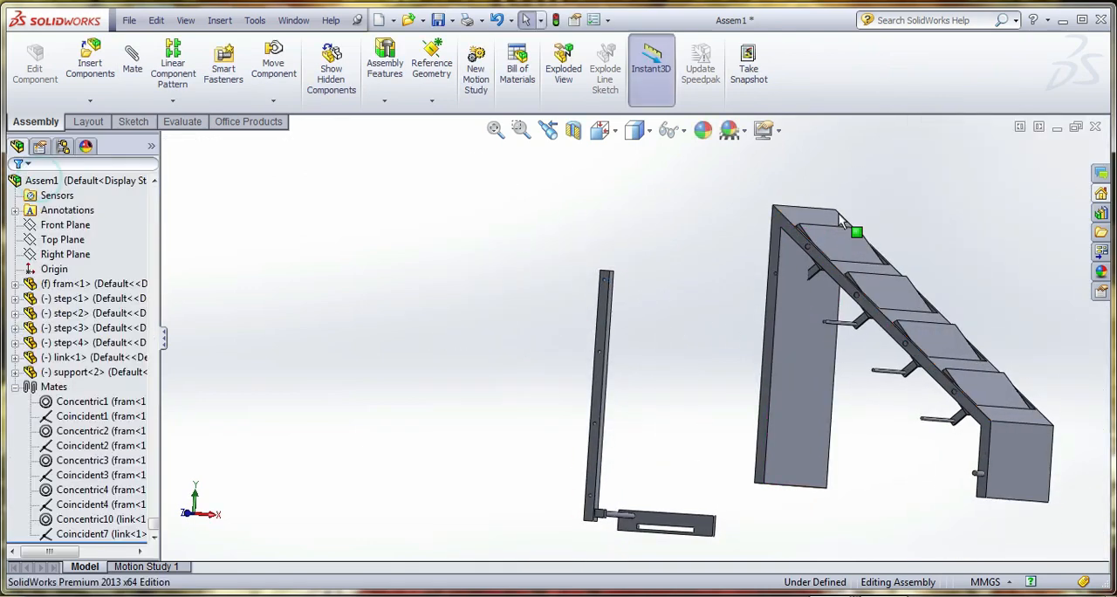
Swing the top step in its frame opening and examine how its arm and pin sit against the frame's upright
left_click_drag(836, 241, 829, 231)
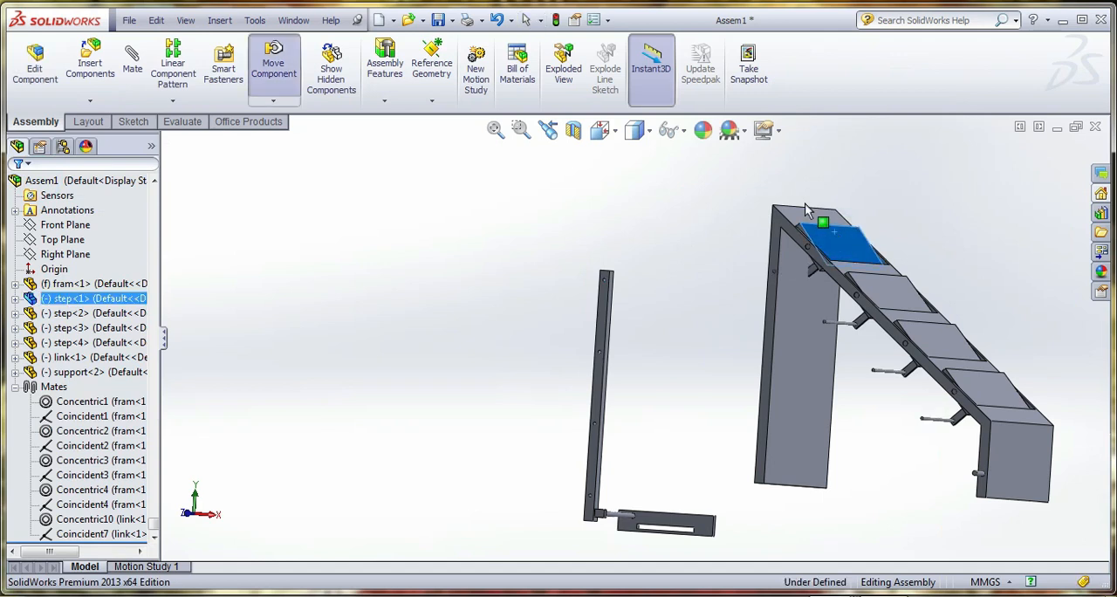
mouse_move(811, 349)
middle_mouse_down()
mouse_move(847, 337)
mouse_move(820, 336)
middle_mouse_up()
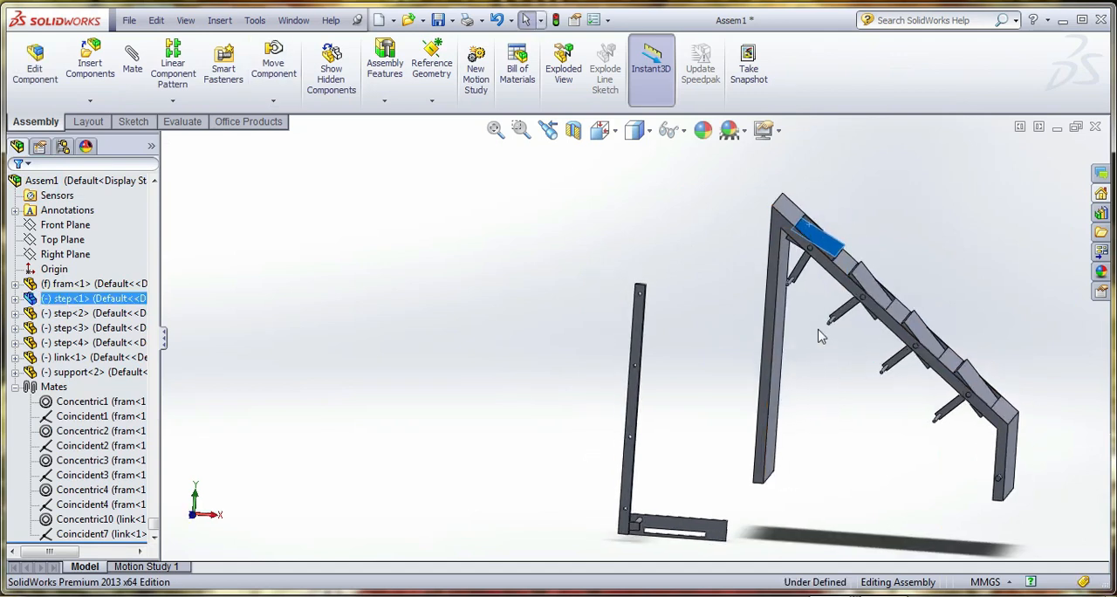
left_click_drag(788, 284, 761, 270)
scroll(799, 295, "down", 3)
left_click(795, 326)
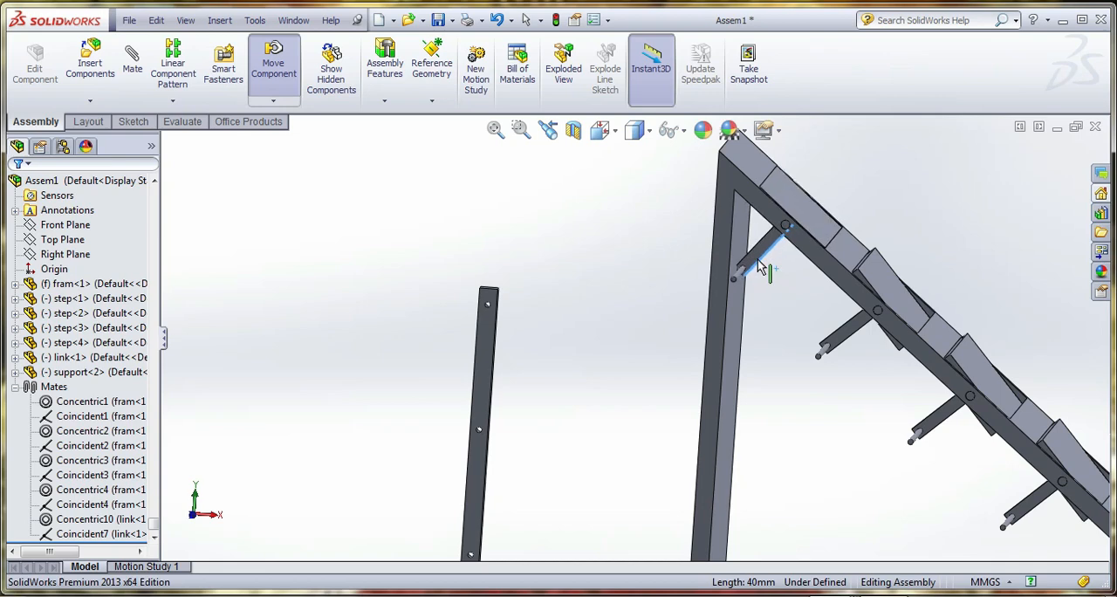
scroll(487, 379, "up", 3)
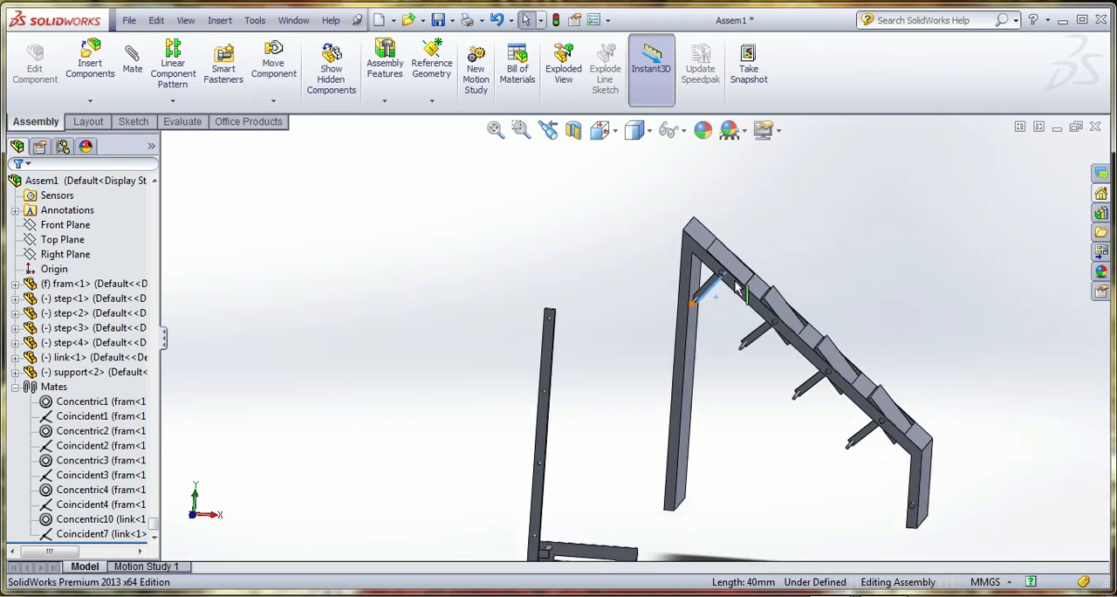
Open the step part from the assembly and set the length of the arm's sketch to 35 mm
right_click(108, 298)
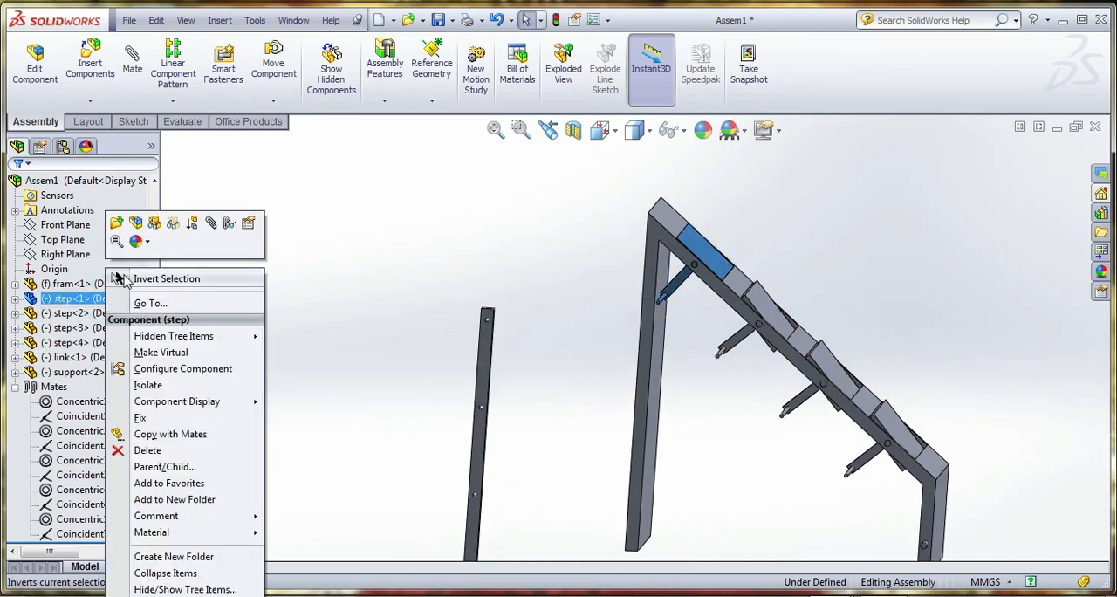
left_click(118, 225)
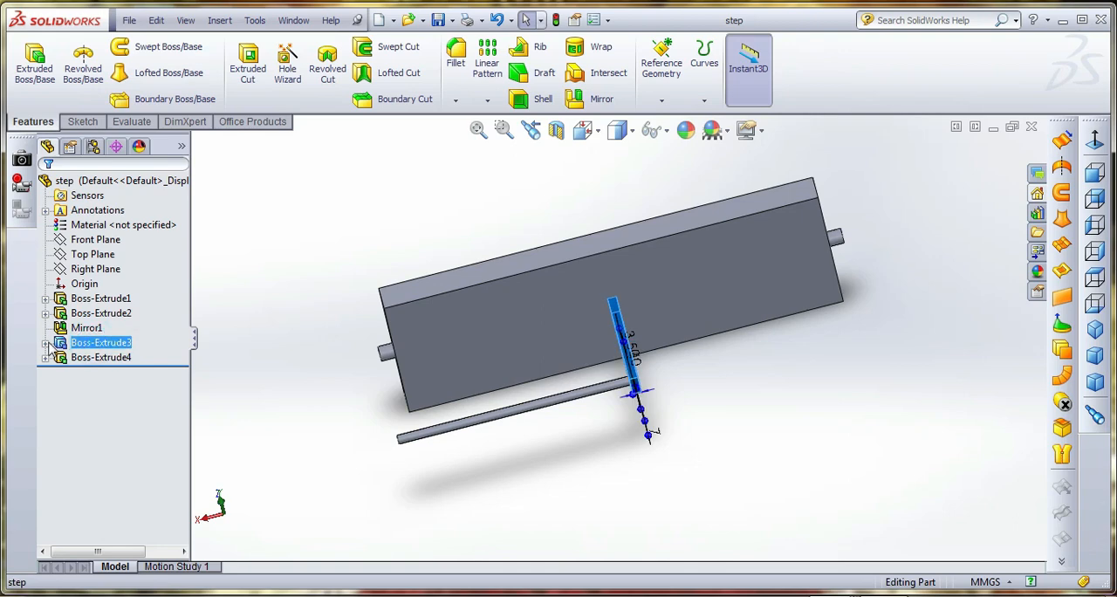
left_click(46, 343)
right_click(95, 360)
left_click(113, 303)
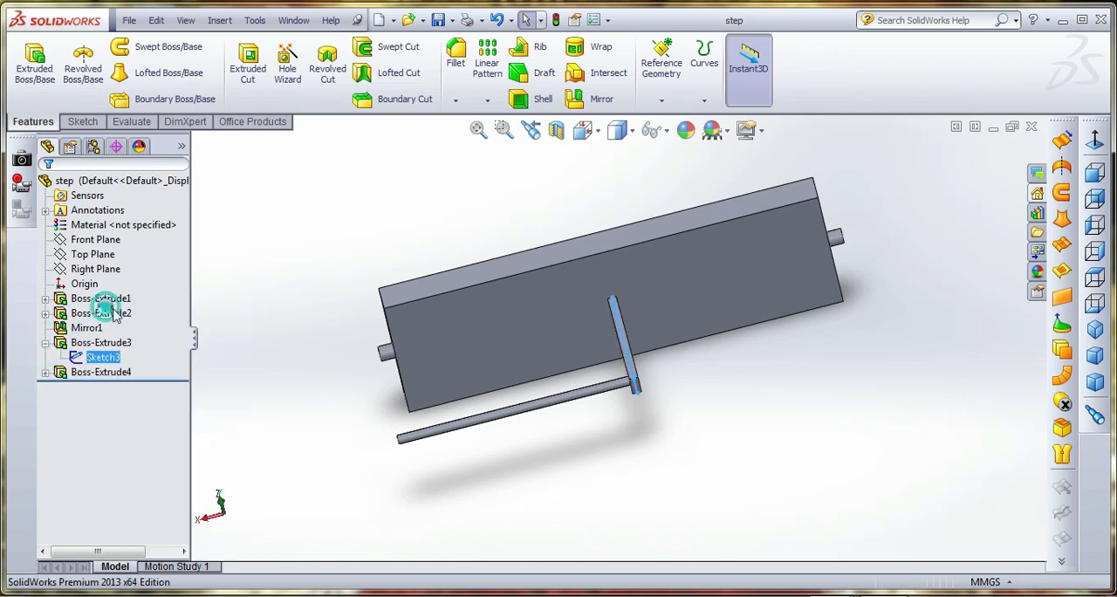
mouse_move(591, 350)
middle_mouse_down()
mouse_move(654, 297)
mouse_move(655, 321)
middle_mouse_up()
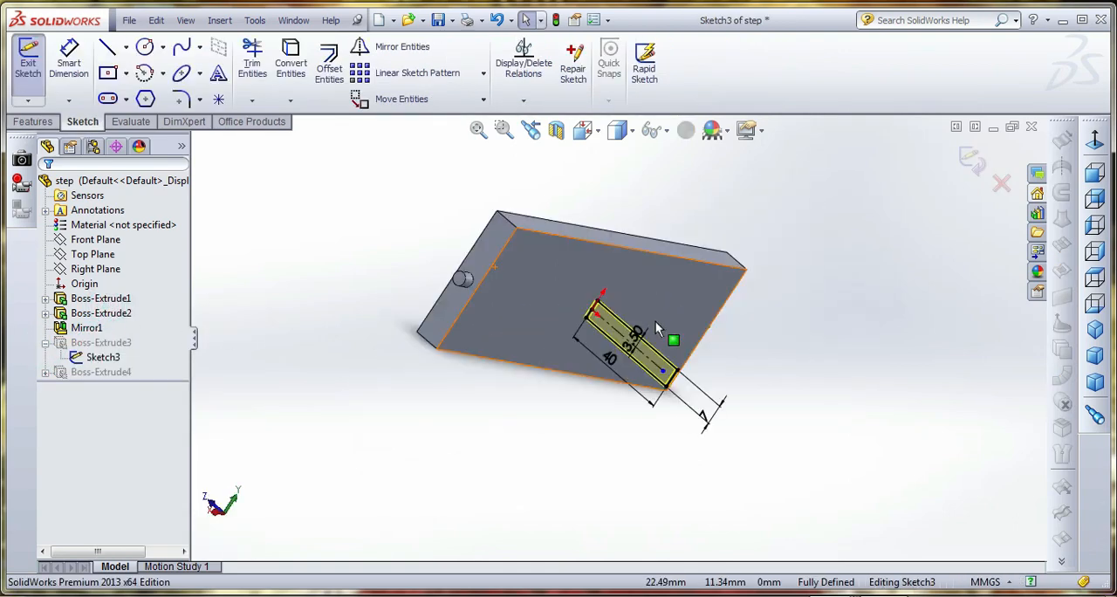
left_click(617, 355)
double_click(608, 358)
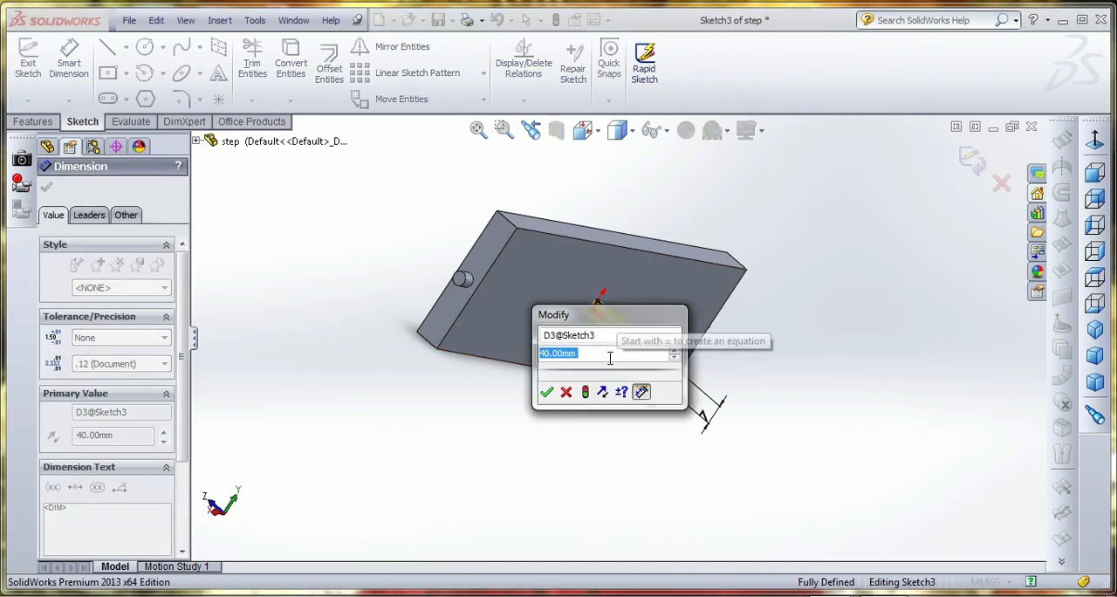
type("50")
key("Return")
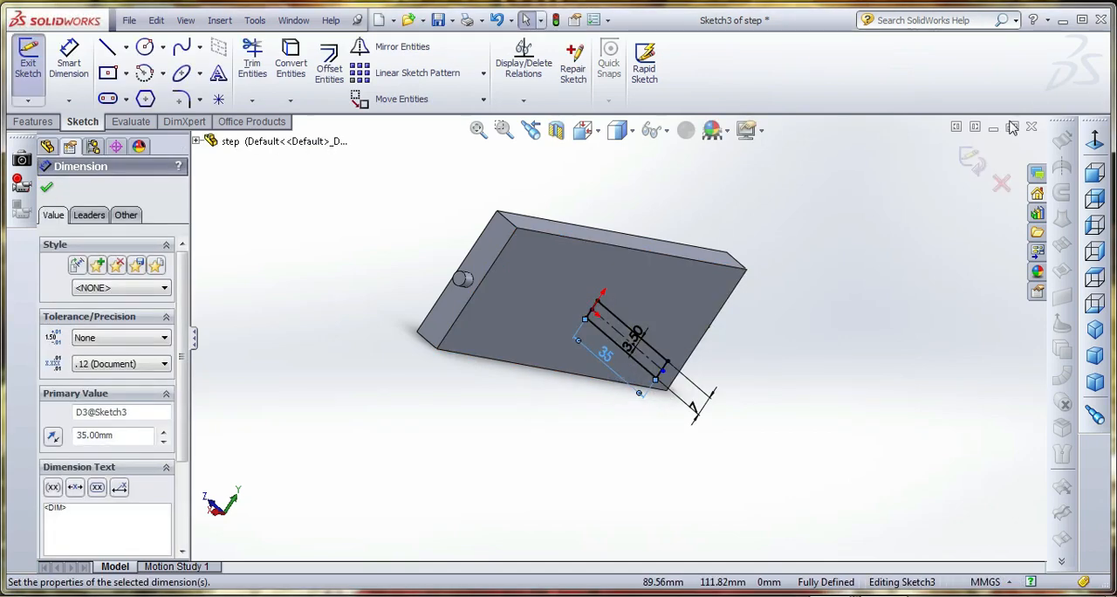
left_click(970, 160)
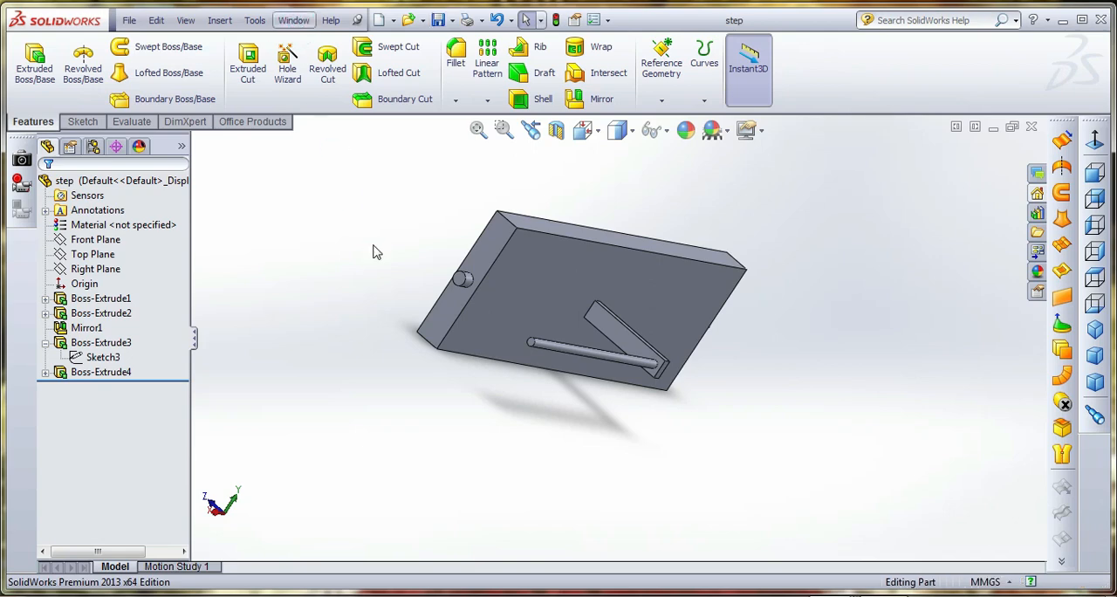
Return to the Assem1 assembly and swing the top step so its arm pin hangs clear of the frame's upright
left_click(293, 20)
left_click(345, 231)
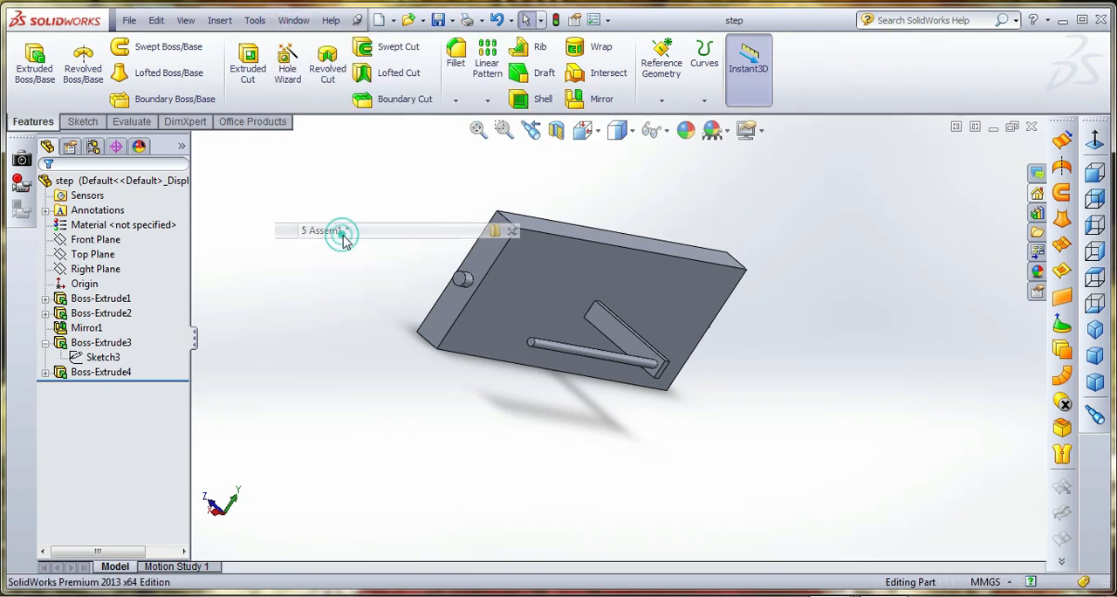
scroll(709, 321, "up", 3)
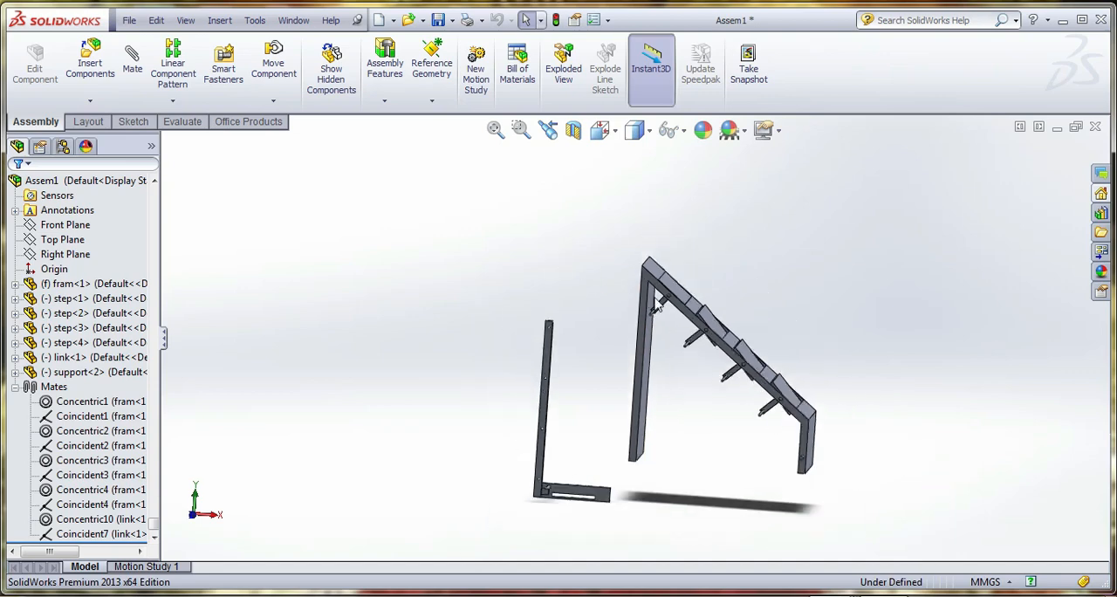
scroll(665, 296, "down", 3)
left_click_drag(660, 314, 664, 351)
scroll(697, 377, "up", 3)
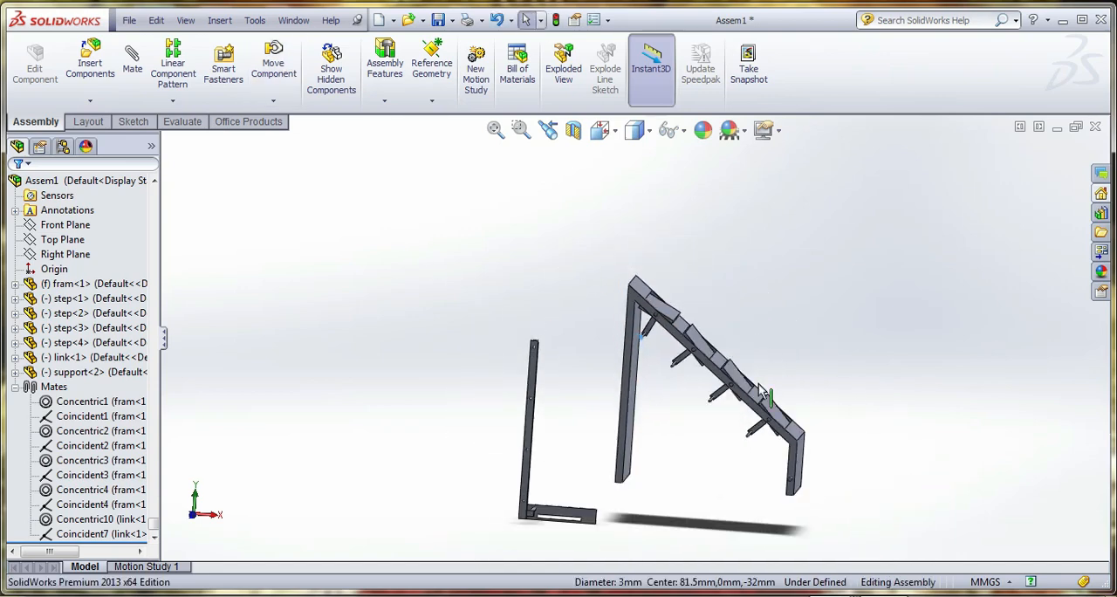
scroll(758, 385, "down", 4)
scroll(675, 386, "up", 3)
scroll(376, 292, "down", 5)
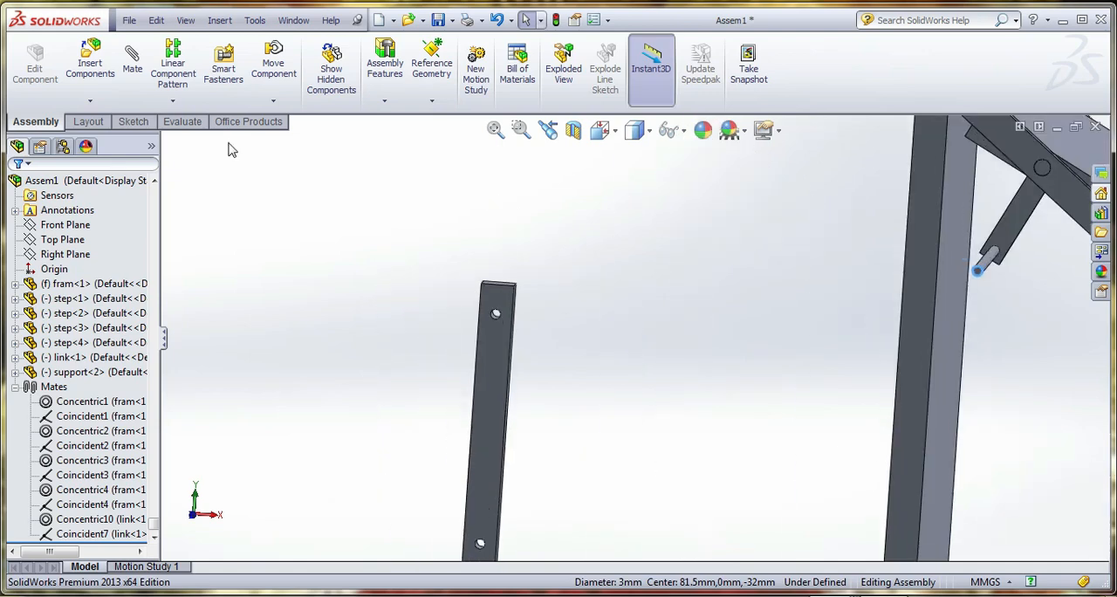
Mate the support's holed front face coincident with the end face of the top step's arm pin
left_click(136, 65)
scroll(501, 330, "down", 3)
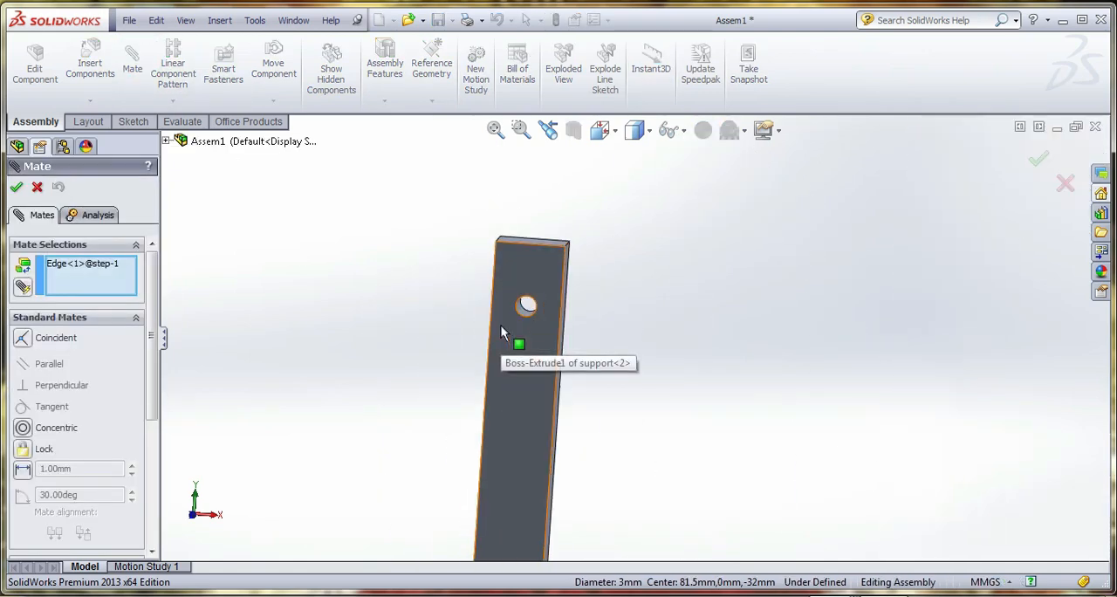
right_click(99, 272)
left_click(174, 272)
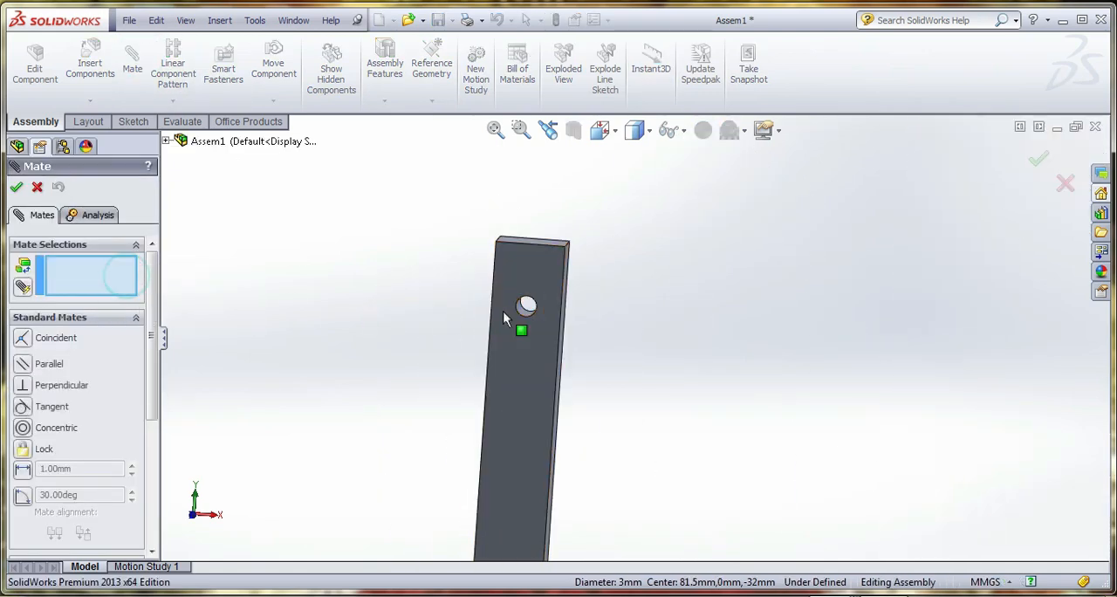
left_click(537, 276)
scroll(942, 284, "down", 5)
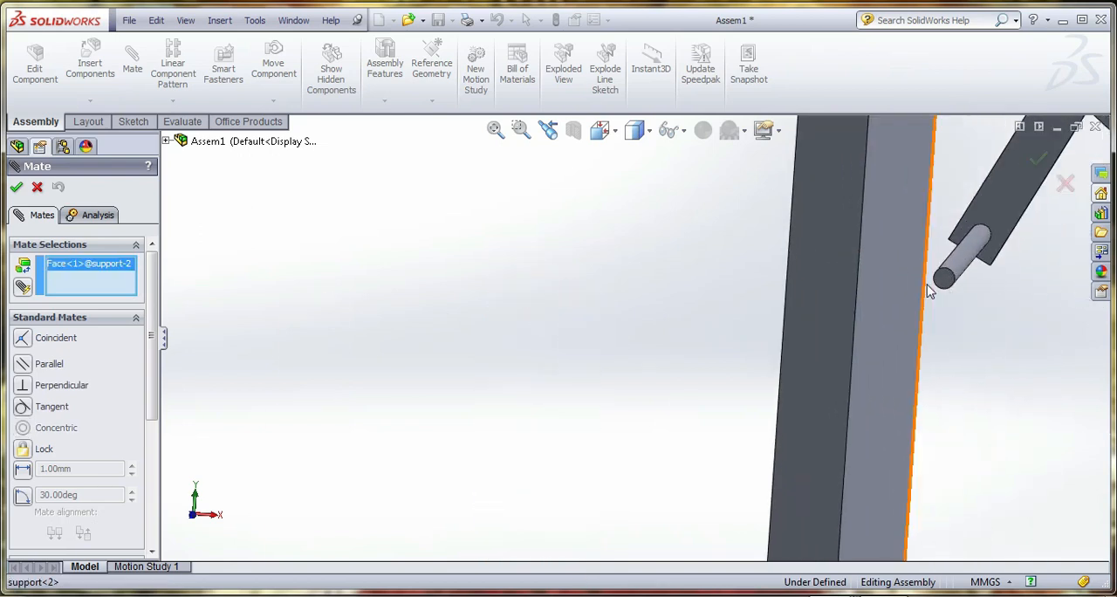
left_click(943, 281)
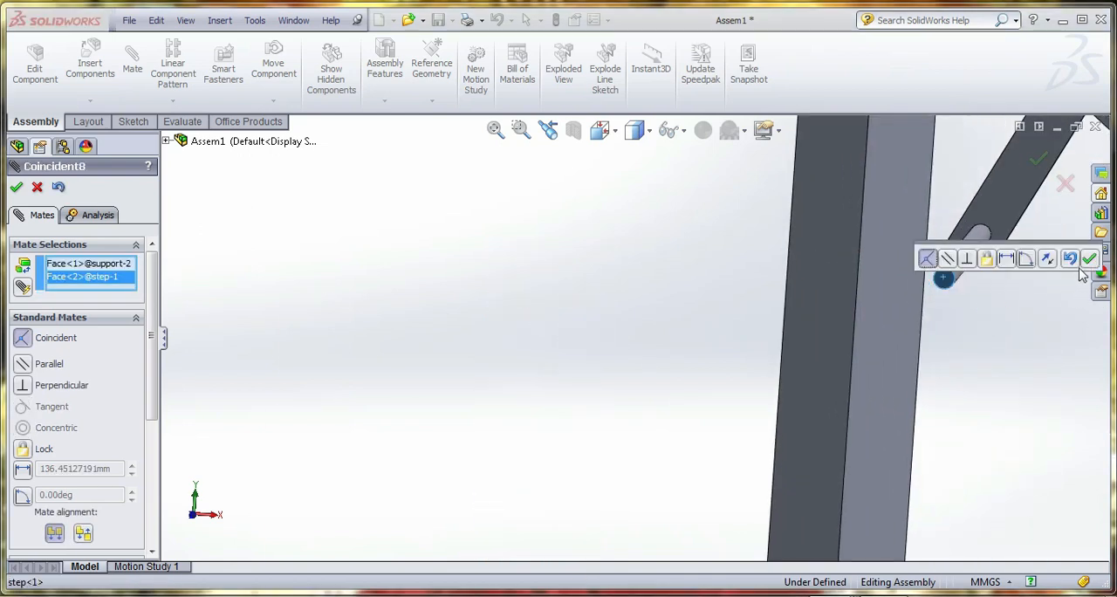
left_click(1089, 258)
Add a concentric mate between the support's uppermost hole and the top step's arm pin
scroll(637, 315, "up", 5)
scroll(495, 340, "down", 5)
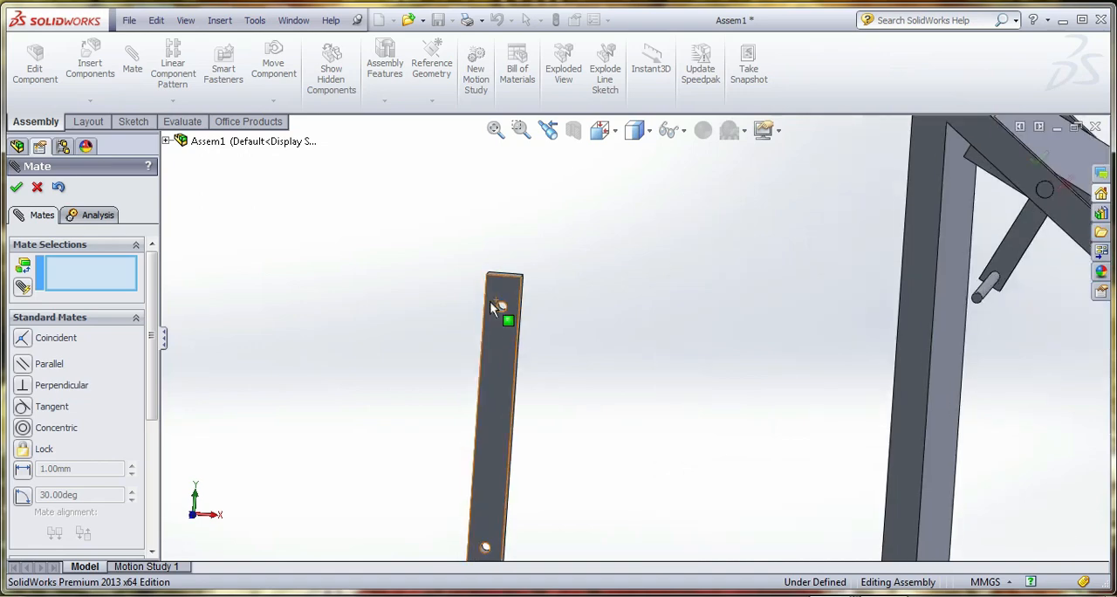
left_click(585, 365)
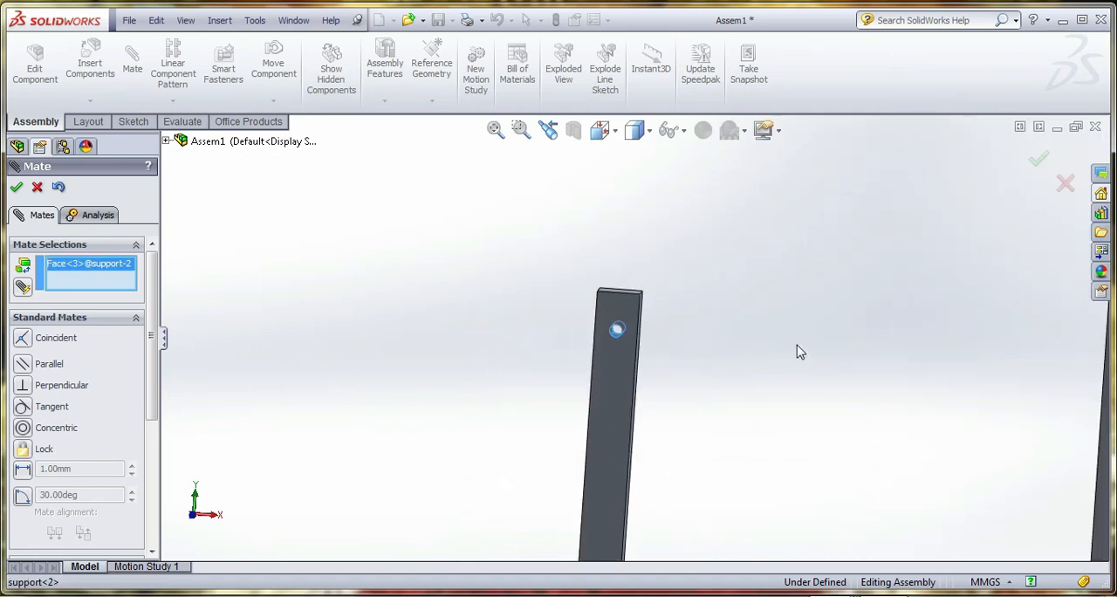
scroll(797, 349, "up", 3)
scroll(686, 332, "down", 6)
left_click(628, 289)
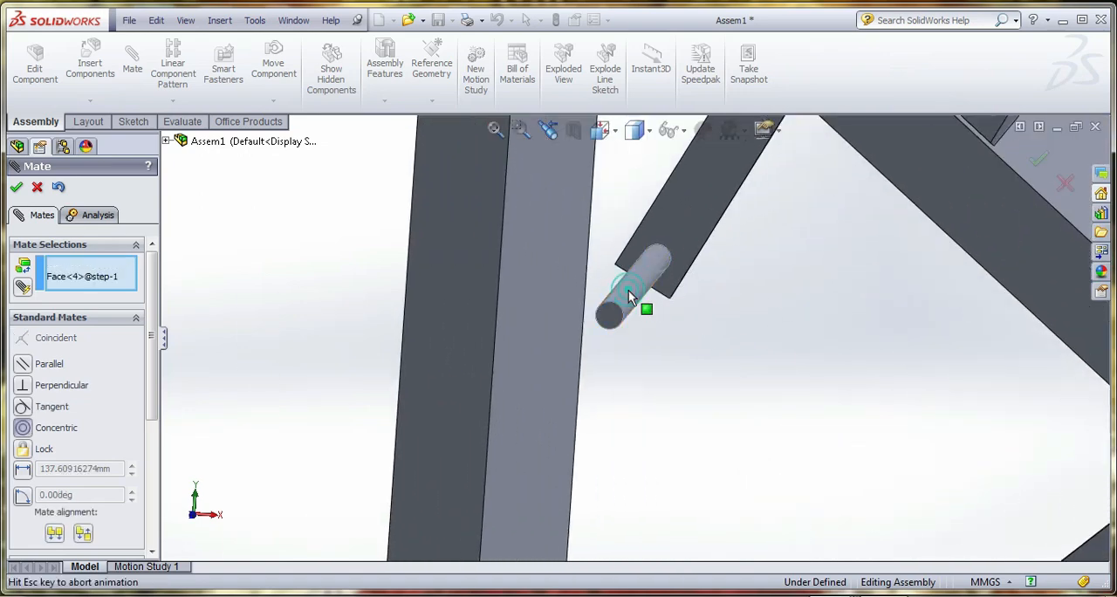
left_click(831, 271)
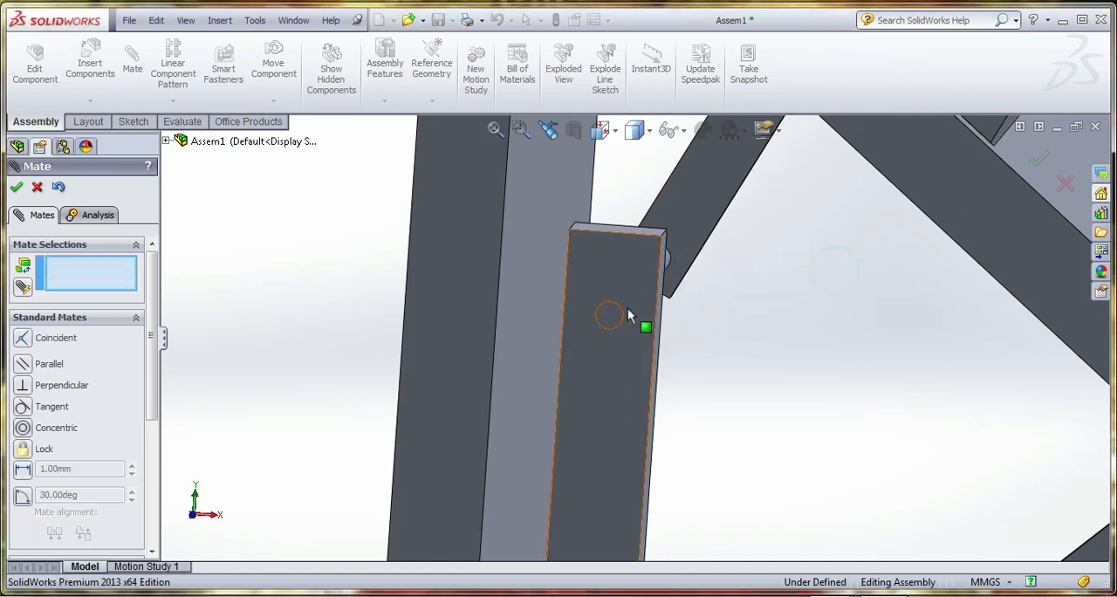
Add a concentric mate between the support's second hole from the top and the second step's arm pin
scroll(461, 300, "up", 4)
scroll(576, 391, "down", 5)
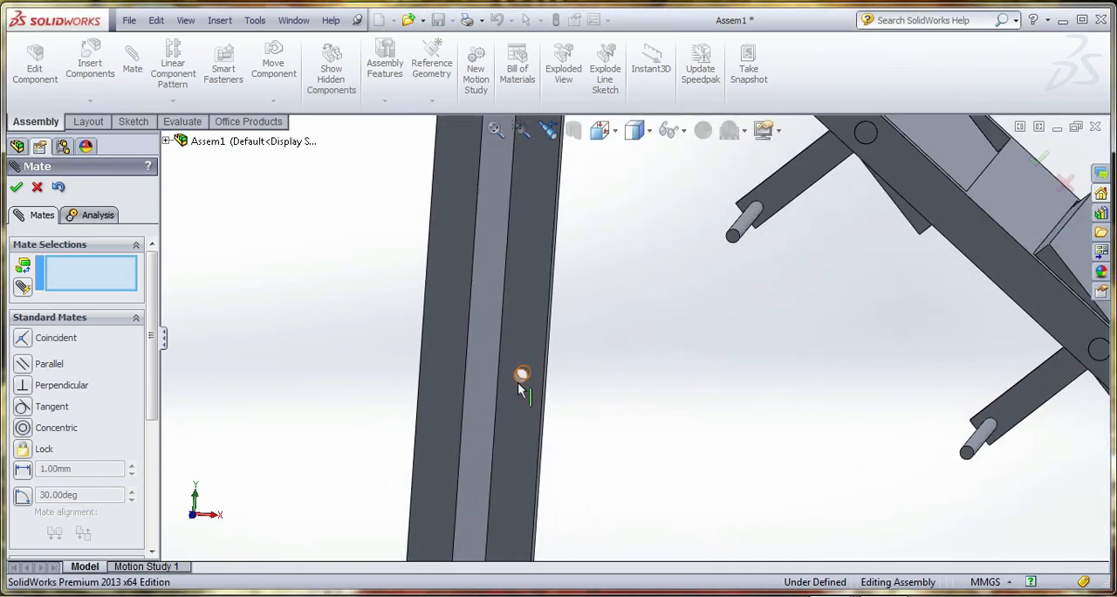
scroll(518, 382, "down", 2)
left_click(548, 365)
scroll(545, 385, "up", 4)
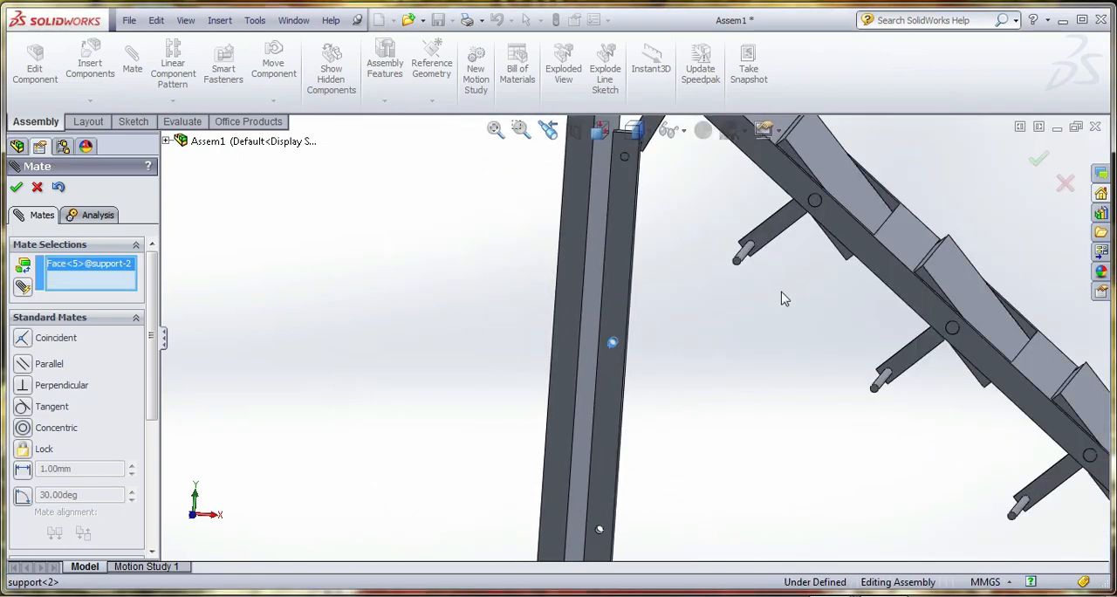
scroll(722, 260, "down", 3)
left_click(640, 268)
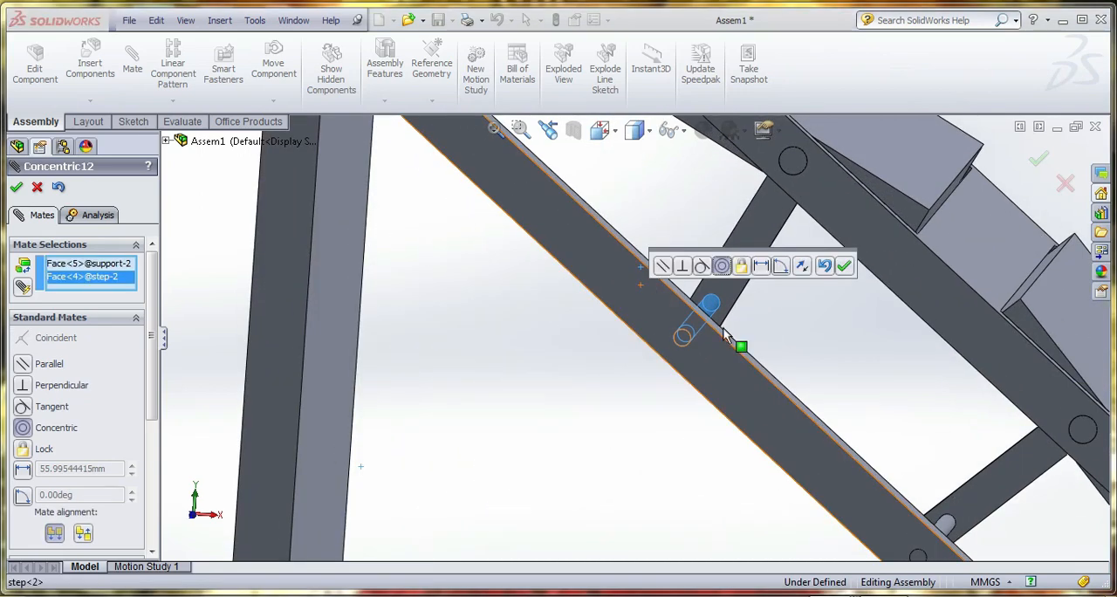
left_click(842, 269)
Mate the support's holed front face coincident with the end face of the second step's arm pin
left_click(719, 349)
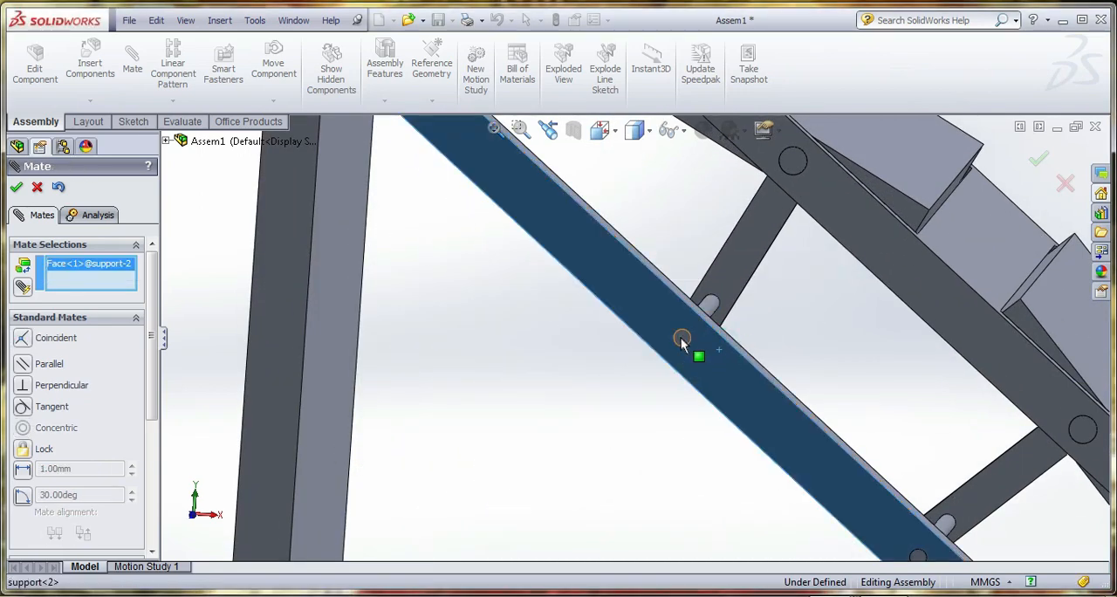
left_click(681, 337)
left_click(864, 319)
Add a concentric mate between the support's third hole from the top and the third step's arm pin
scroll(660, 344, "up", 5)
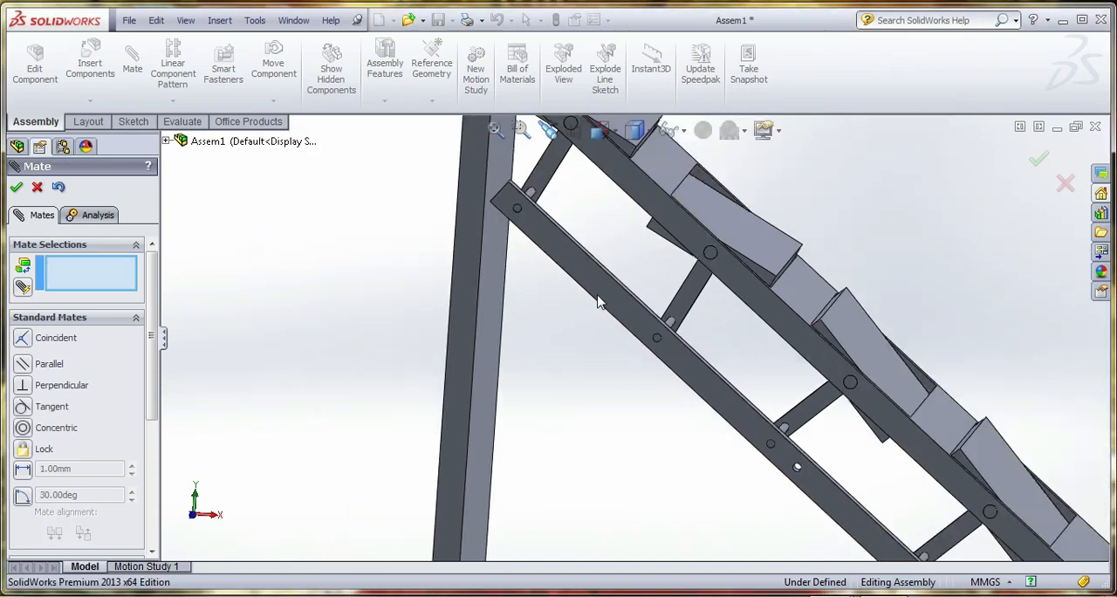
scroll(672, 392, "down", 6)
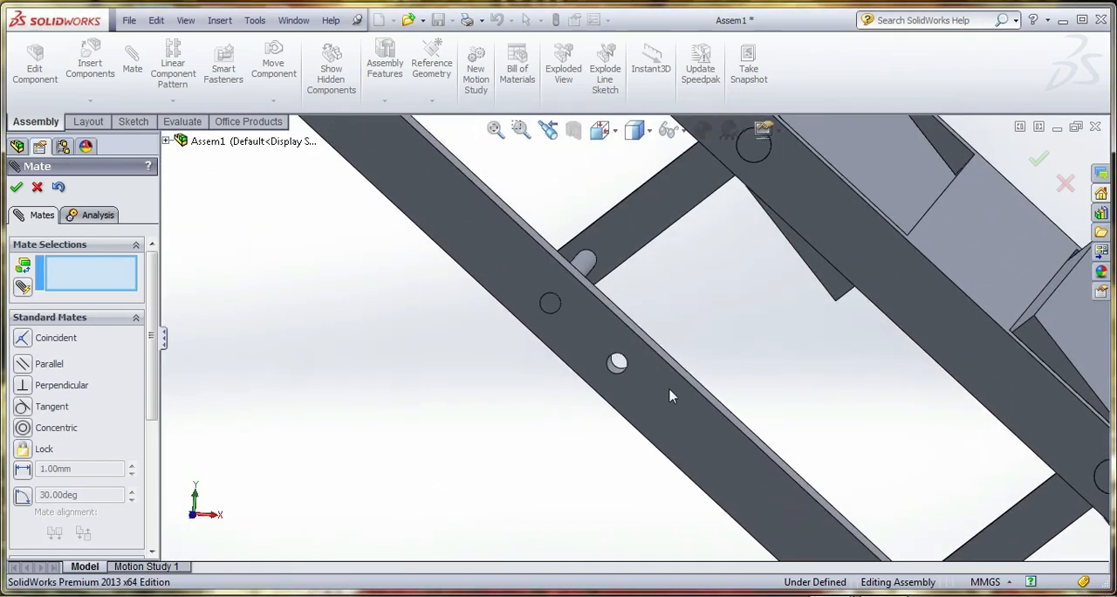
left_click(616, 366)
left_click(583, 261)
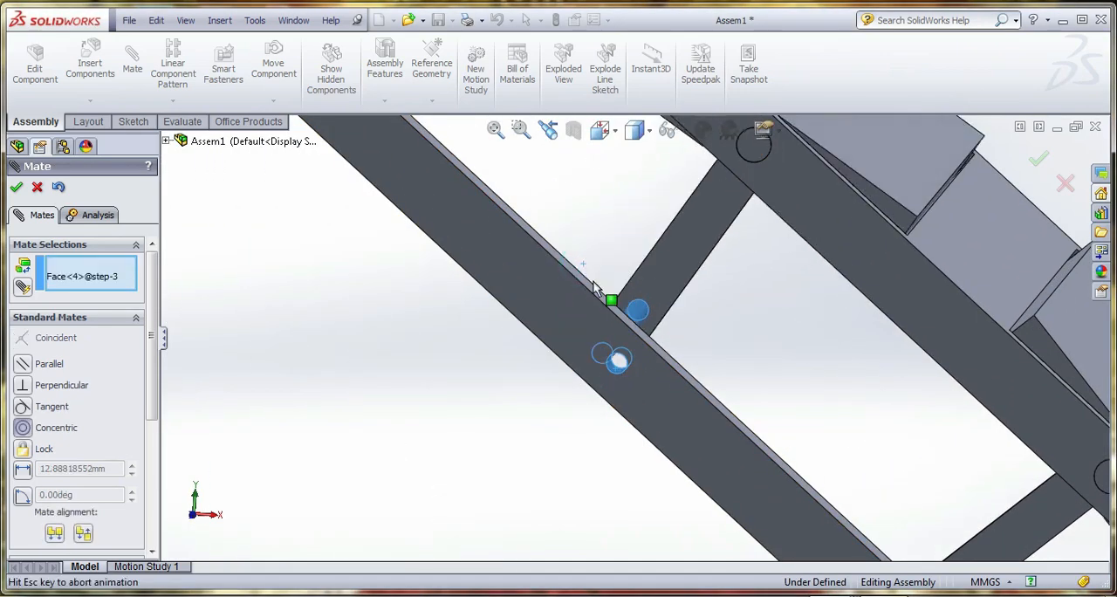
left_click(801, 272)
Add a concentric mate between the support's lowest hole and the lowest step's arm pin
scroll(618, 337, "up", 3)
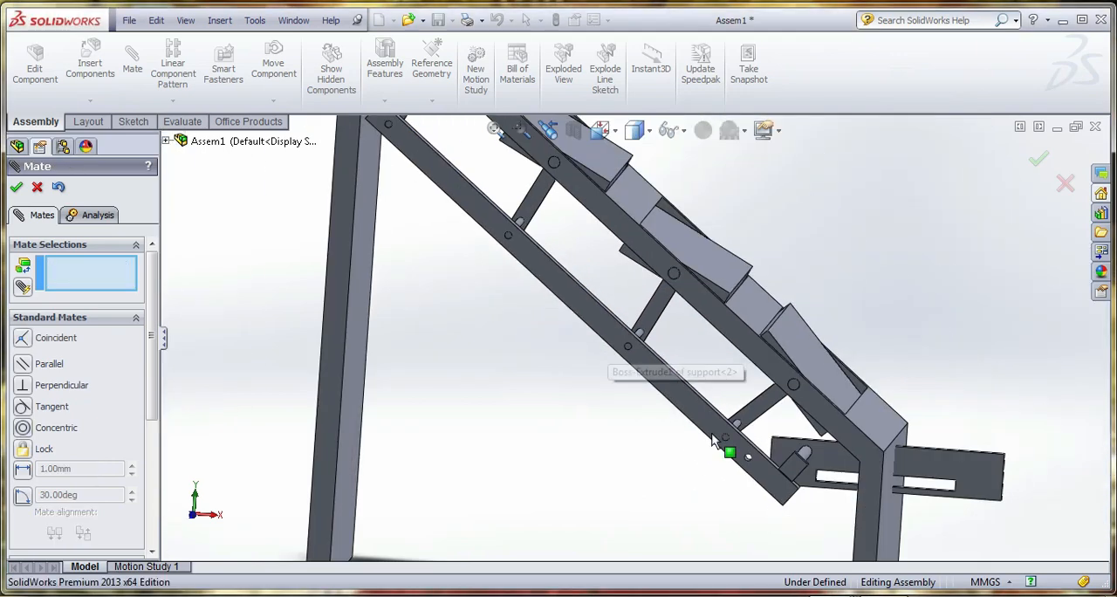
scroll(728, 448, "down", 4)
left_click(688, 343)
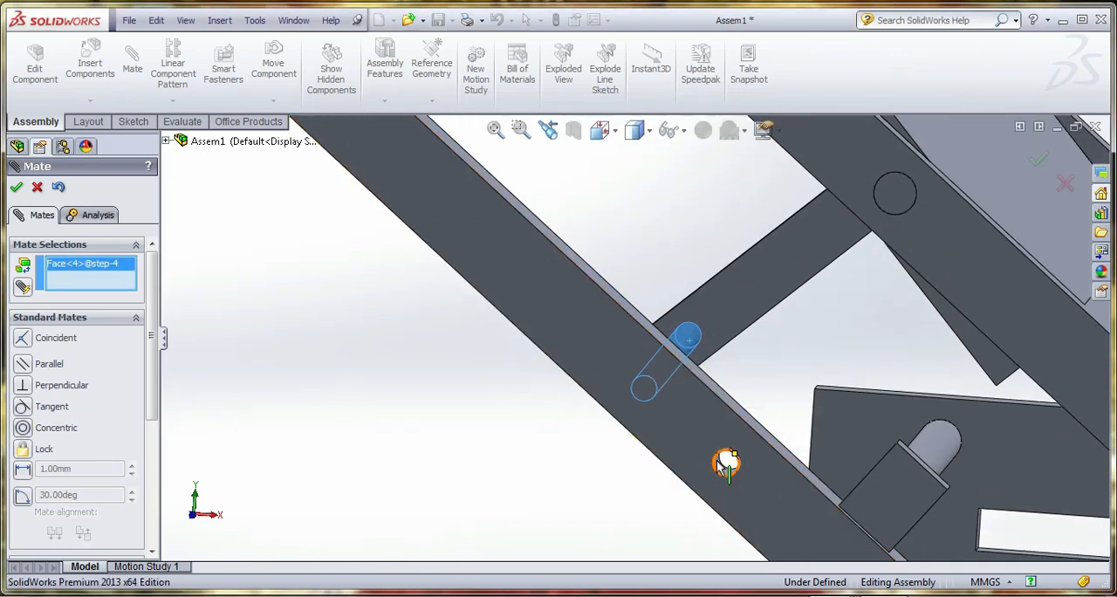
left_click(722, 472)
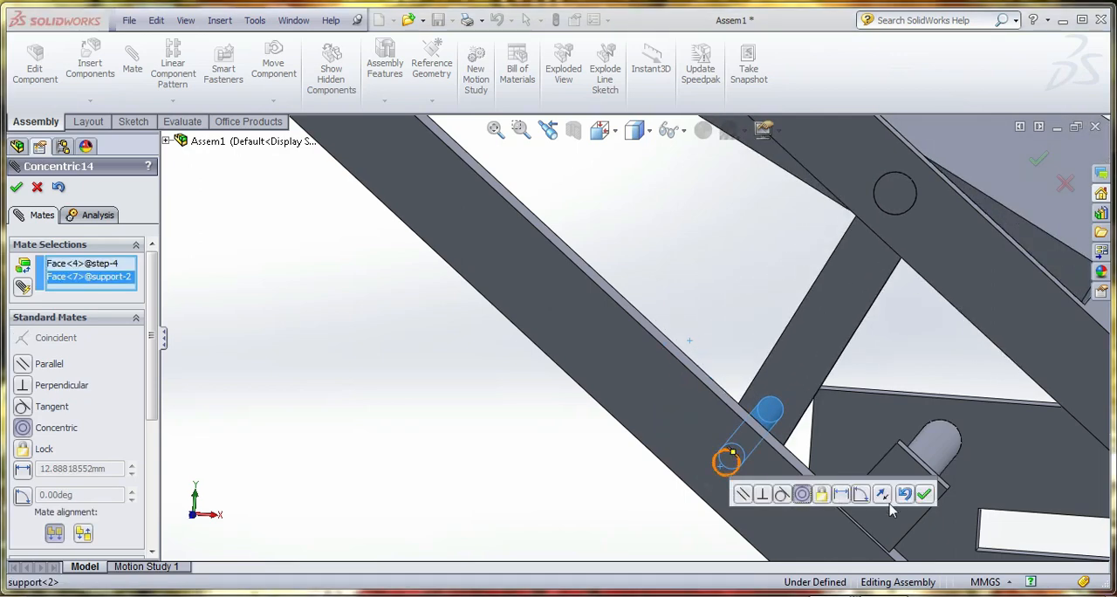
left_click(925, 497)
Mate the support's holed front face coincident with the end face of the lowest step's arm pin
scroll(725, 436, "up", 5)
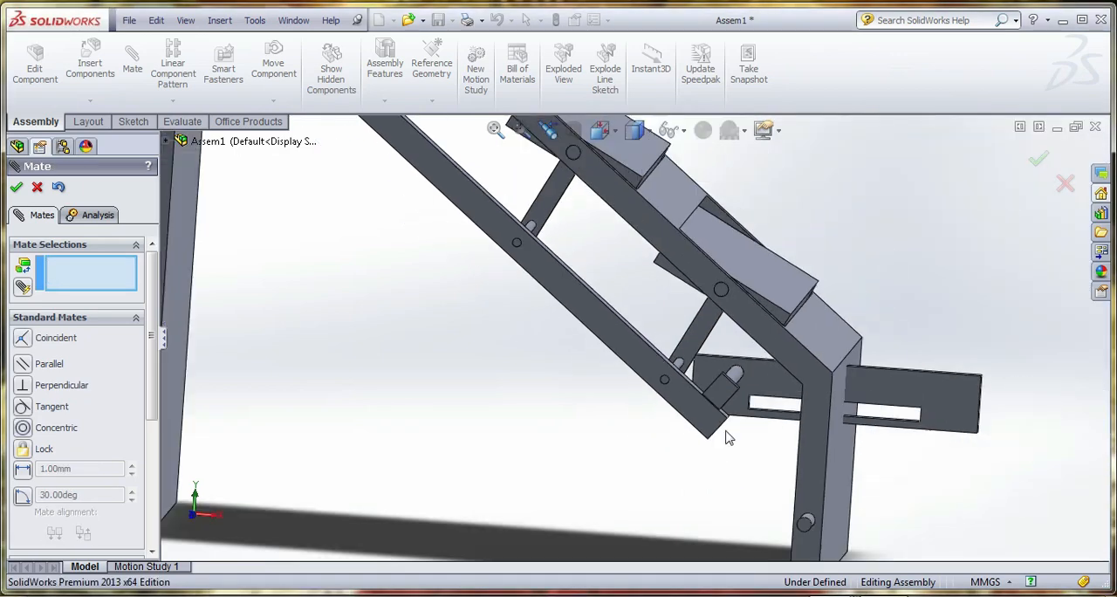
left_click(667, 394)
scroll(667, 395, "down", 2)
left_click(661, 370)
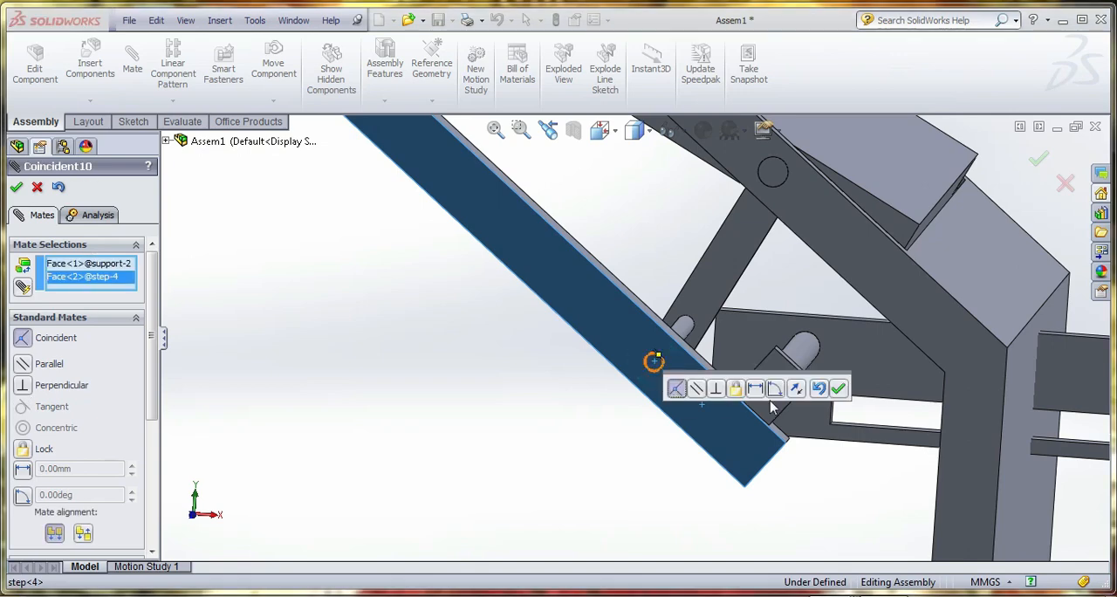
scroll(821, 438, "up", 3)
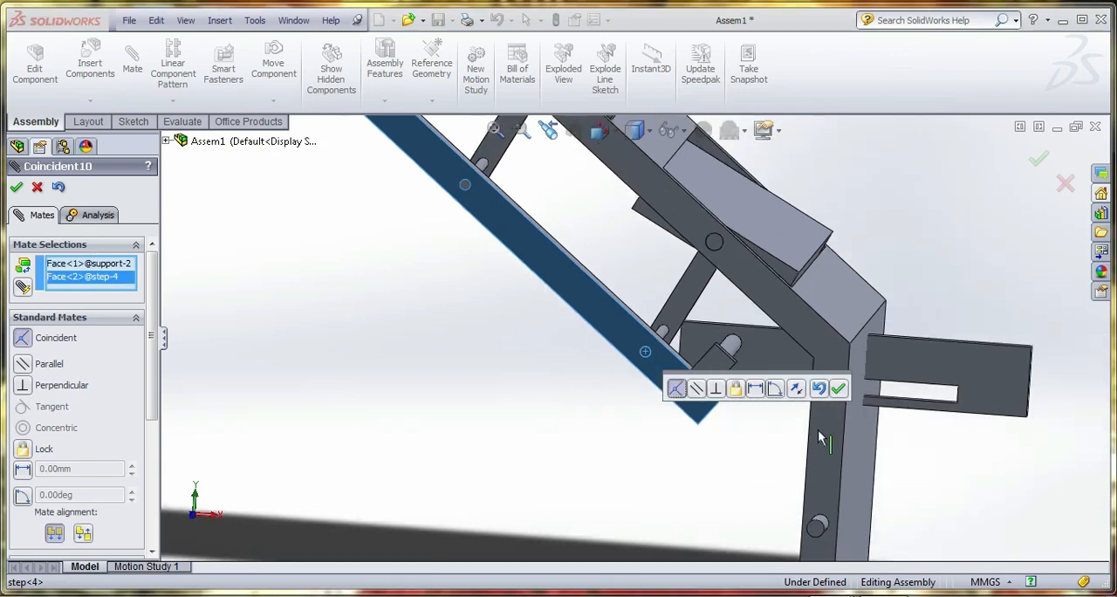
left_click(839, 391)
Mate the support's holed front face coincident with the end face of the third step's arm pin
left_click(478, 193)
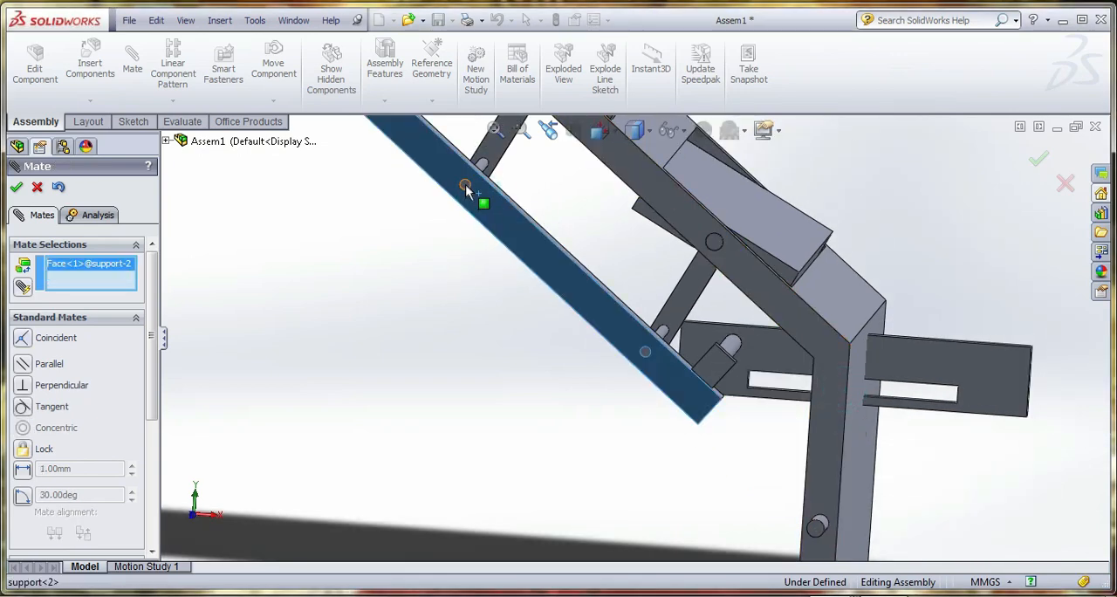
left_click(466, 185)
left_click(440, 169)
Finish mating and delete the coincident mates between the support and the arm pins of the third and fourth steps
scroll(721, 362, "up", 2)
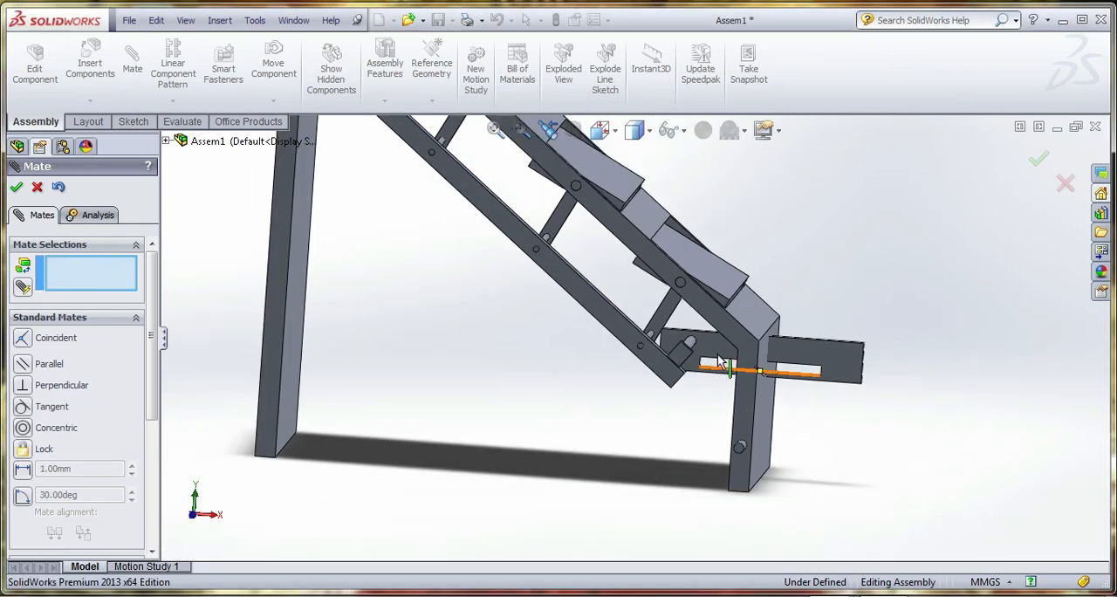
middle_click_drag(720, 362, 693, 449)
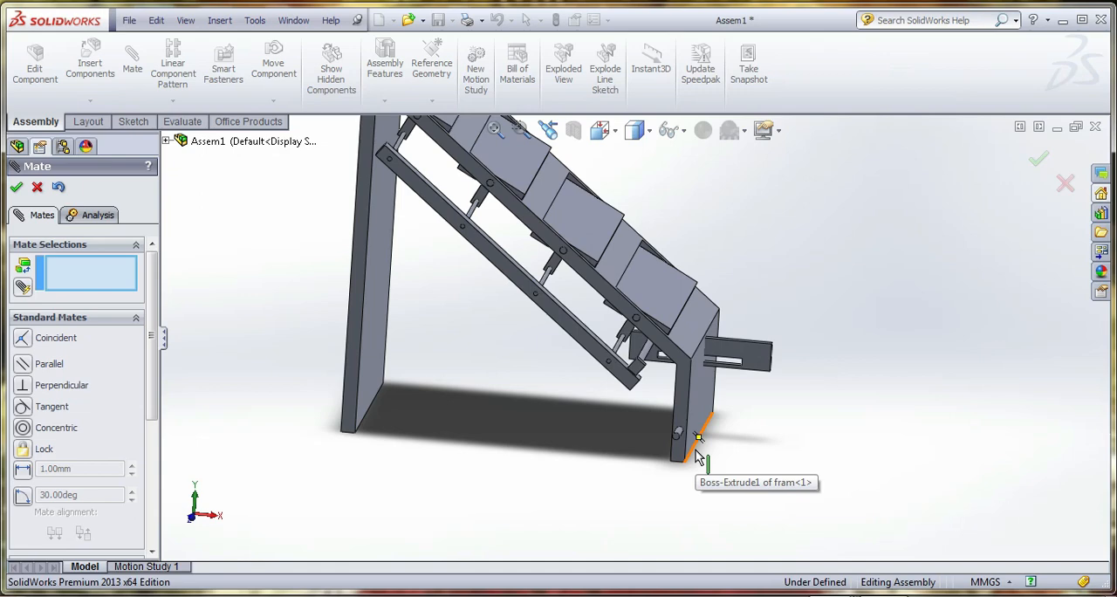
left_click(37, 187)
left_click(102, 535)
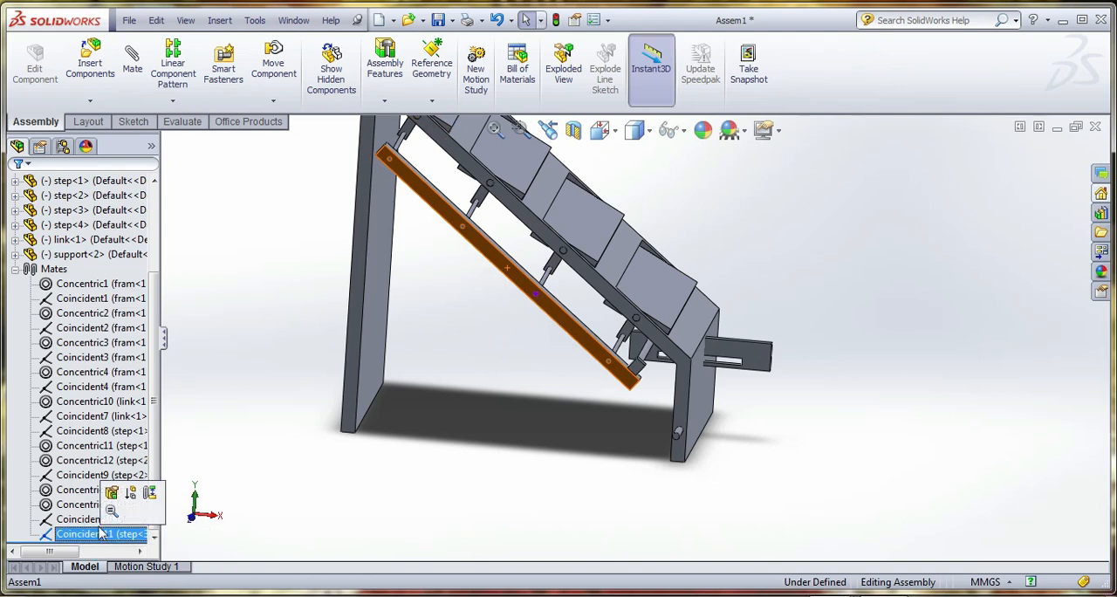
left_click(83, 519, "ctrl")
right_click(95, 521)
left_click(131, 444)
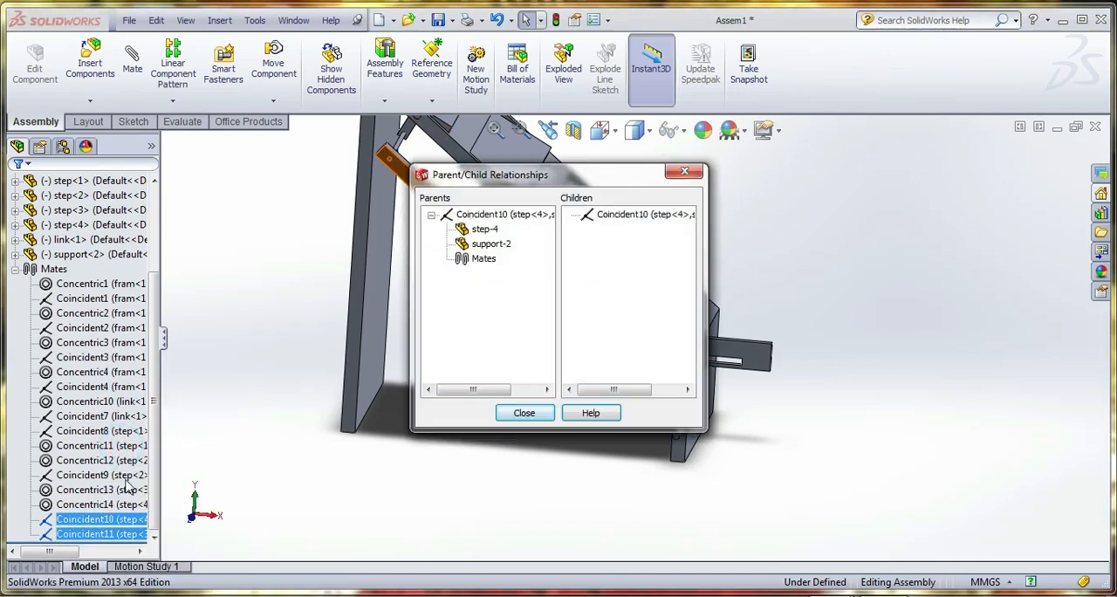
right_click(105, 536)
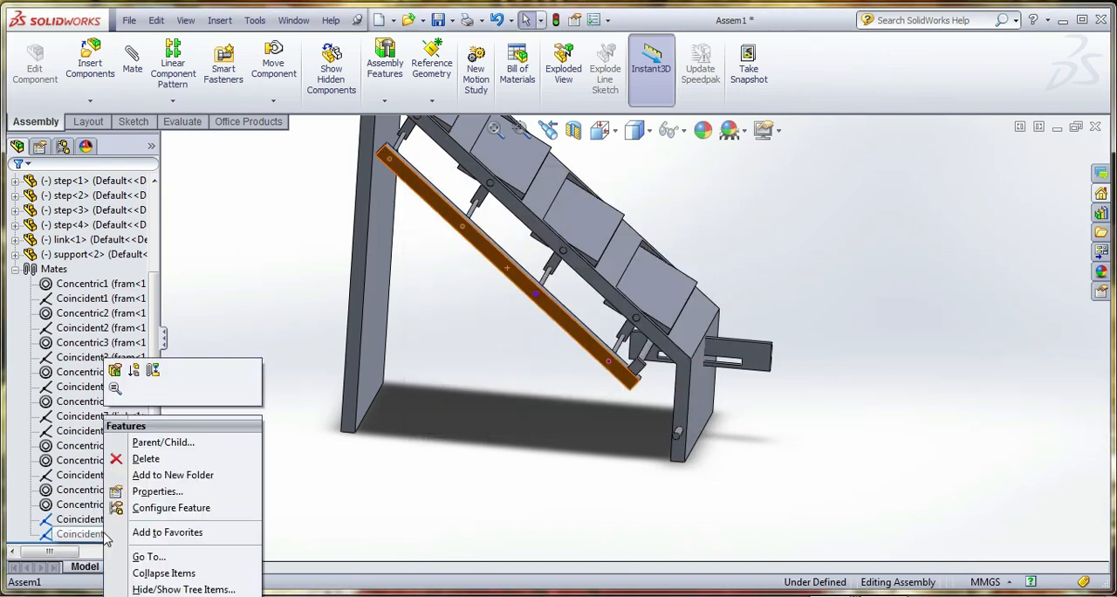
left_click(145, 458)
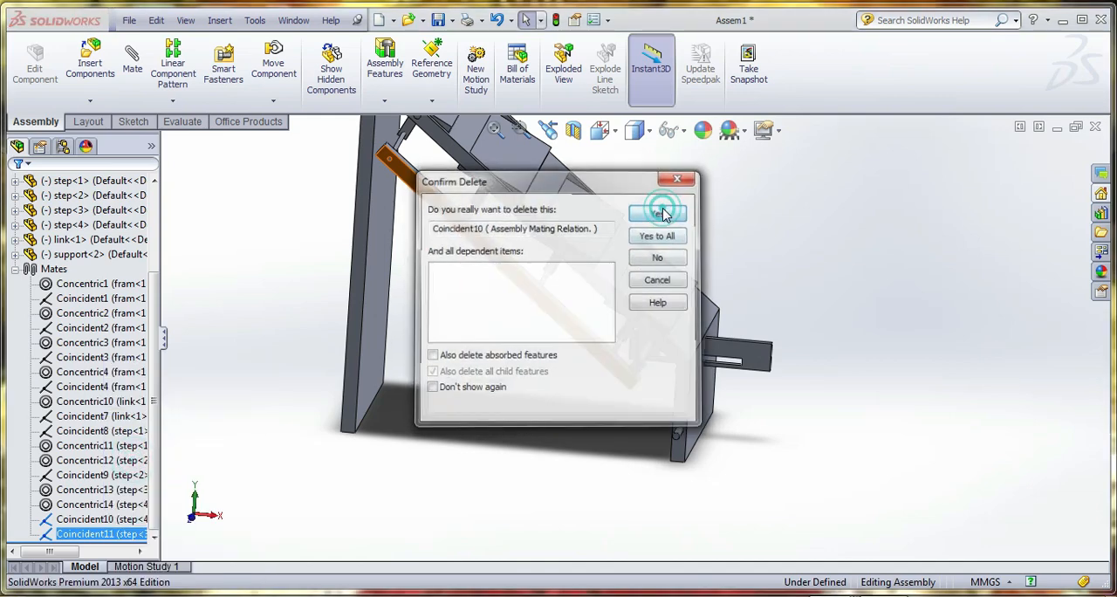
Delete the coincident mate between the support and the second step's arm pin
left_click(94, 506)
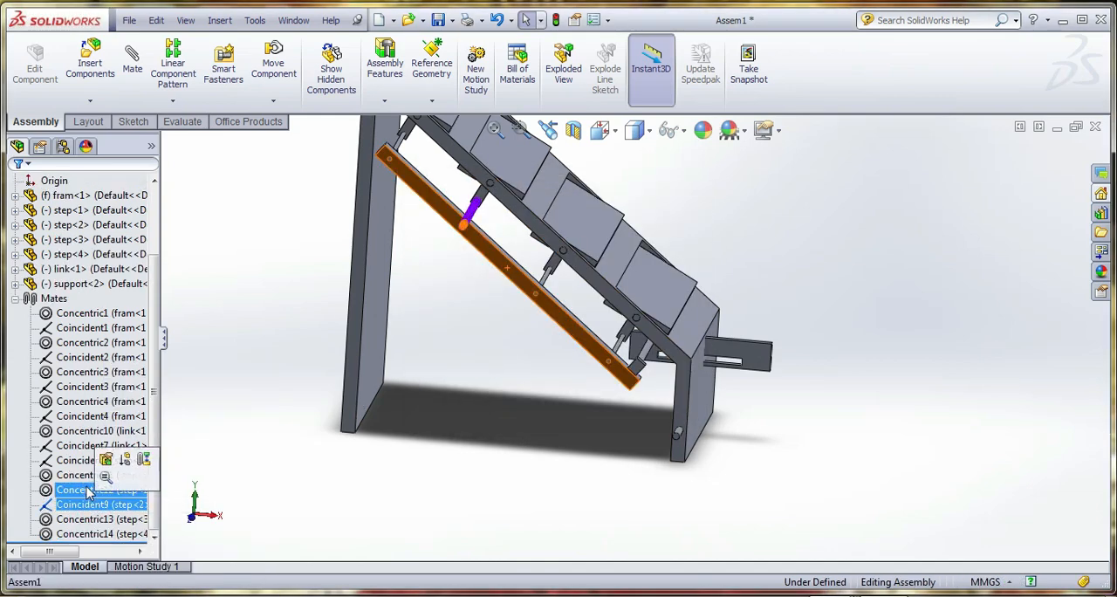
left_click(77, 462)
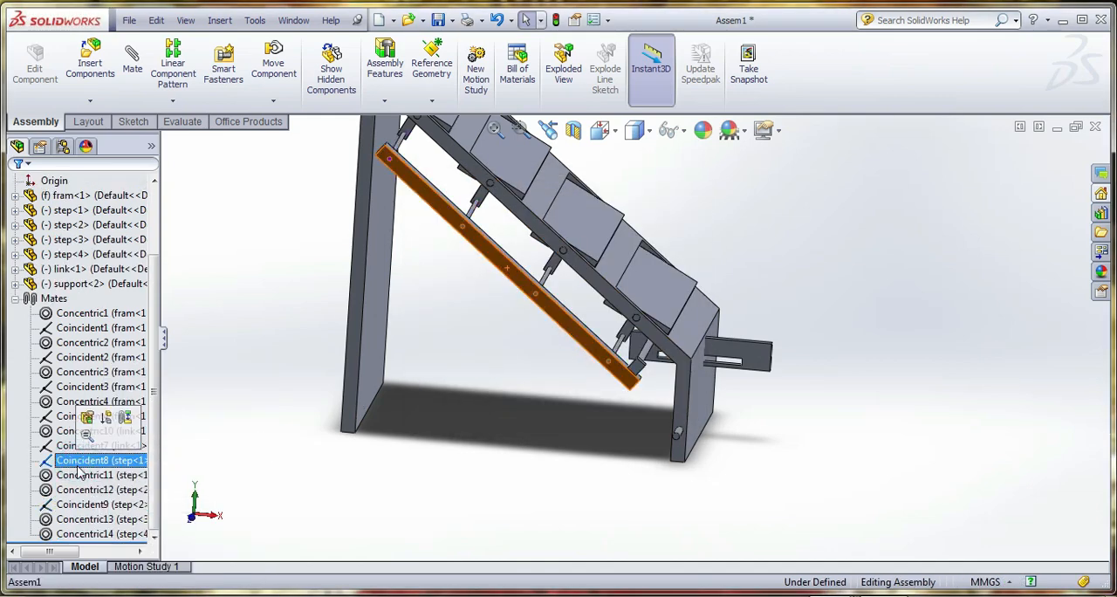
left_click(270, 536)
left_click(91, 465)
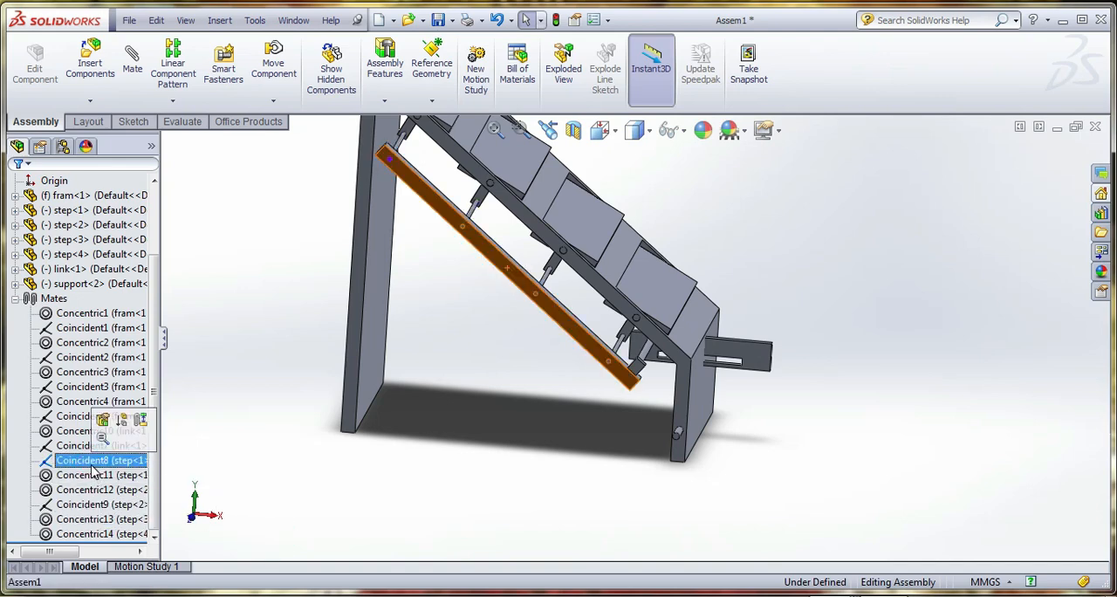
left_click(96, 504)
right_click(96, 504)
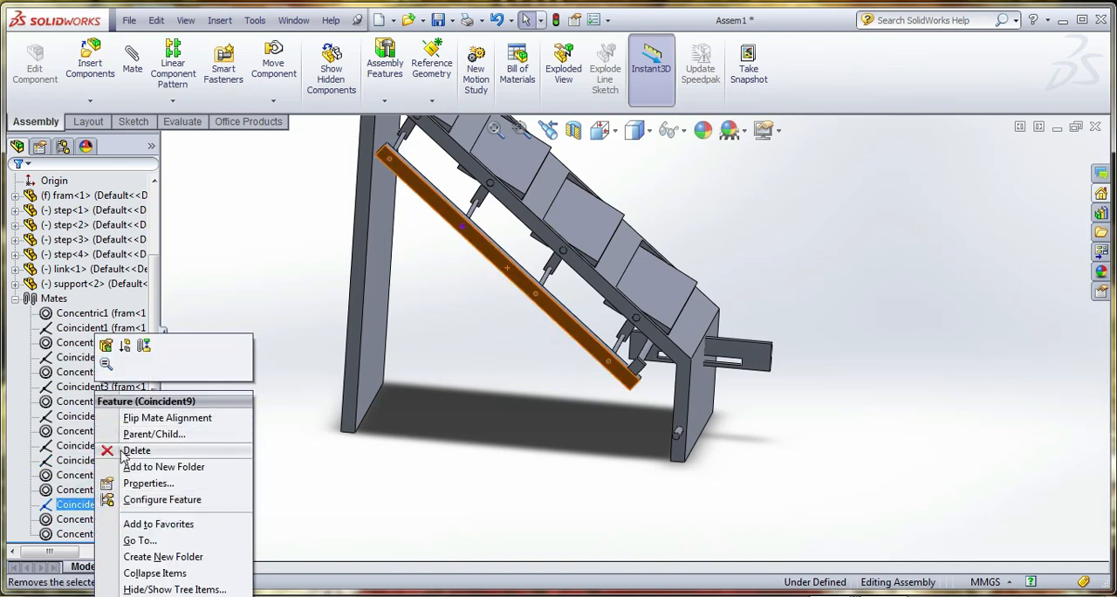
left_click(122, 454)
left_click(658, 212)
left_click(399, 524)
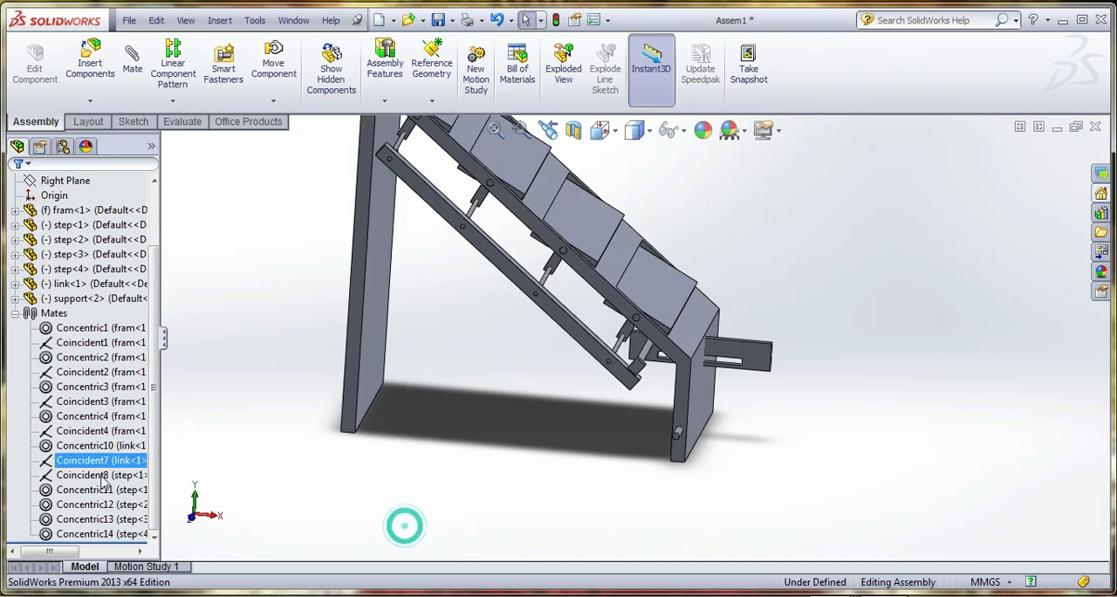
Edit the coincident mate between the top step and the support, switching its alignment to anti-aligned
left_click(81, 476)
right_click(81, 482)
left_click(88, 342)
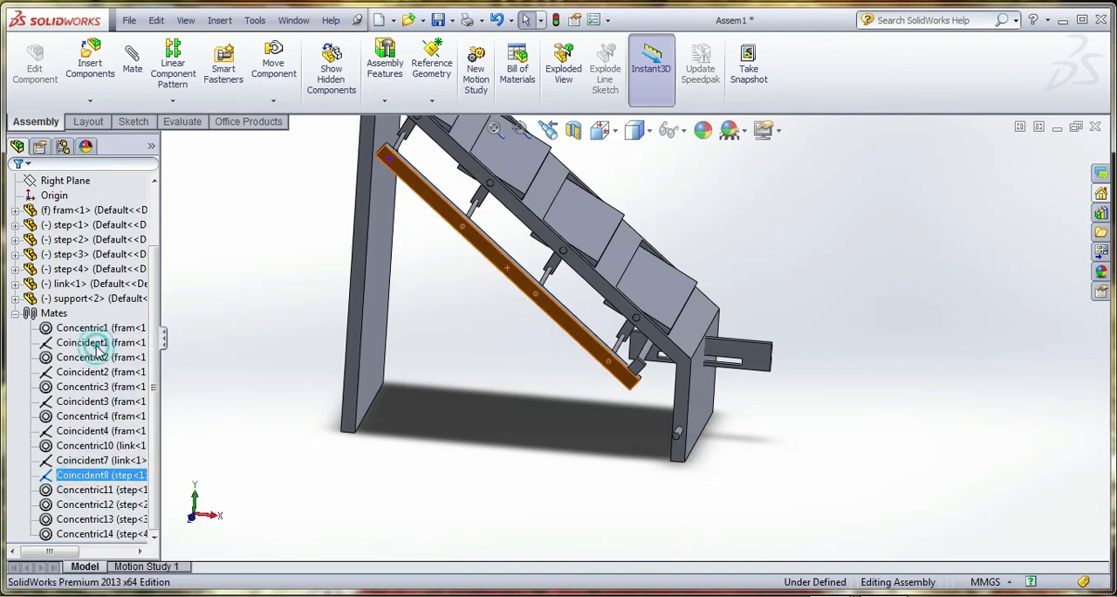
left_click(83, 532)
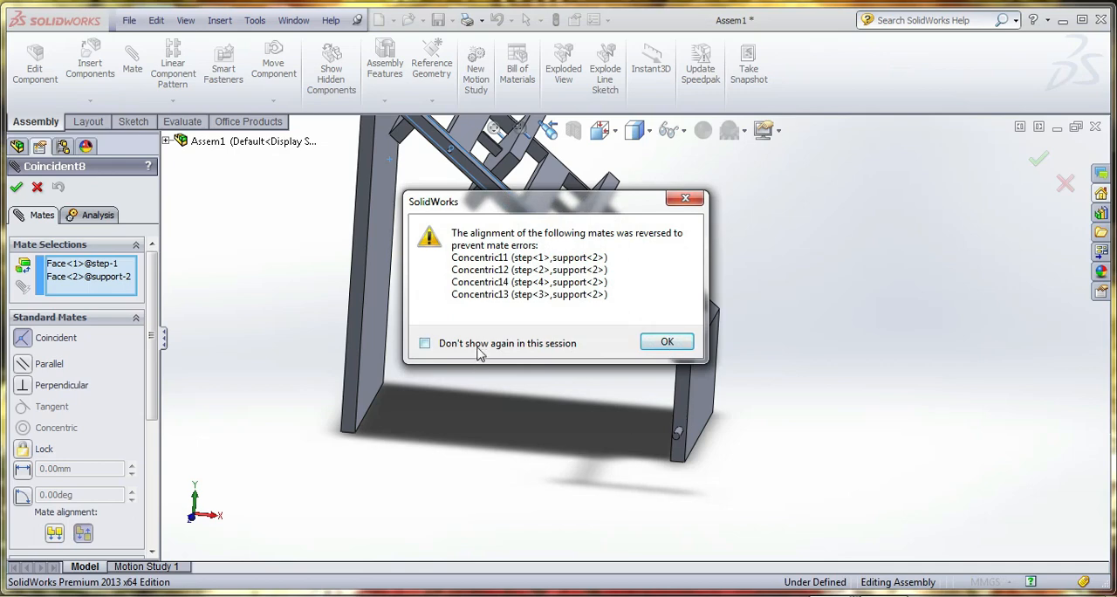
left_click(669, 342)
scroll(650, 435, "up", 3)
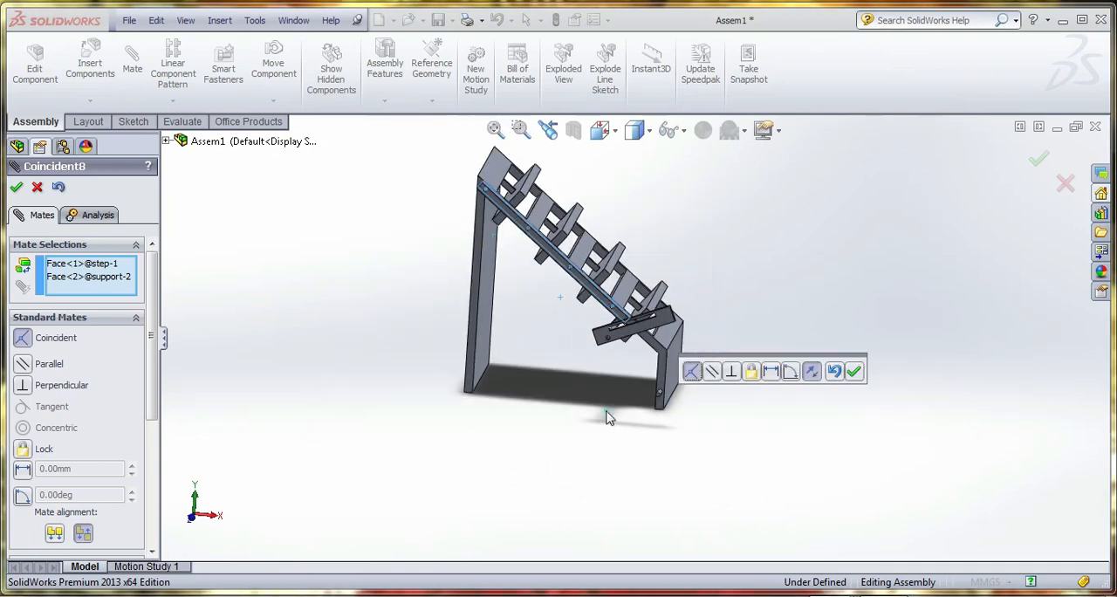
middle_click_drag(604, 410, 573, 418)
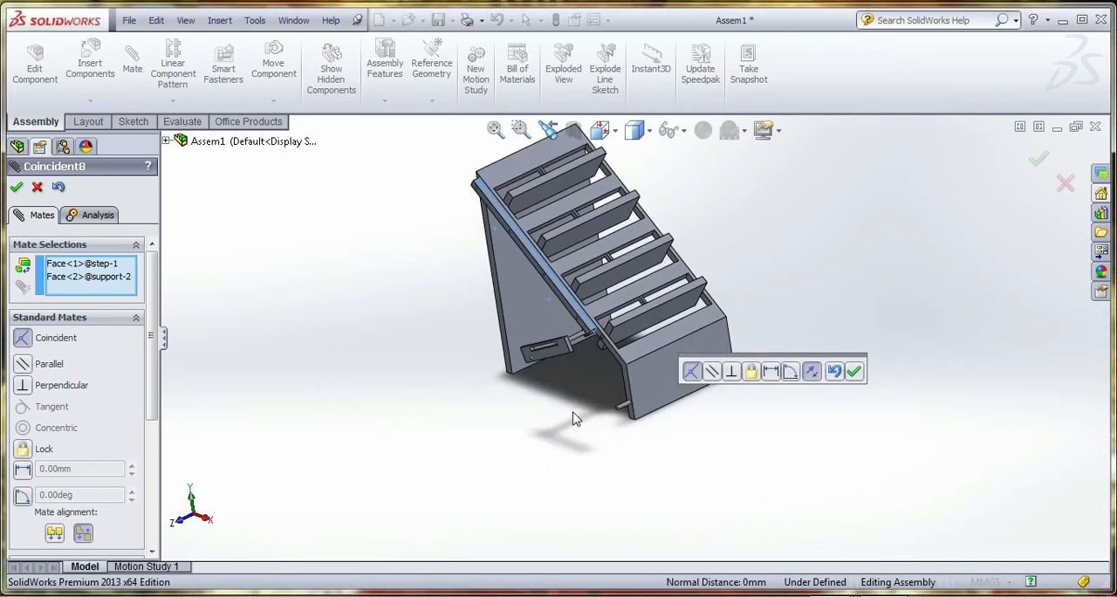
left_click(855, 372)
left_click(937, 302)
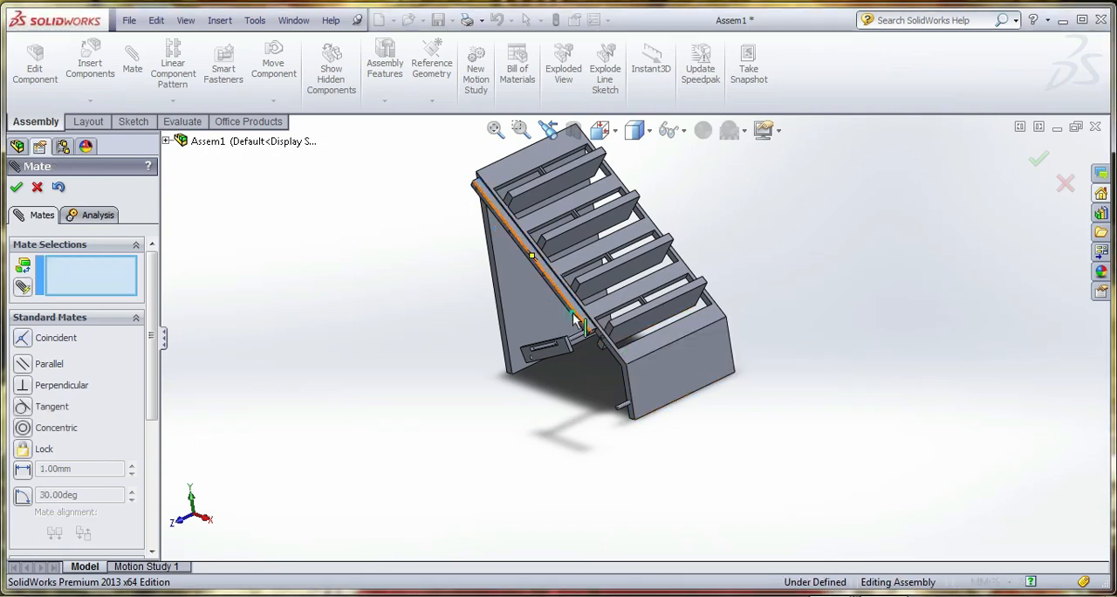
Swing the support and its connected steps so the support hangs clear below the frame's sloped beam
middle_click_drag(594, 405, 660, 361)
scroll(624, 380, "down", 3)
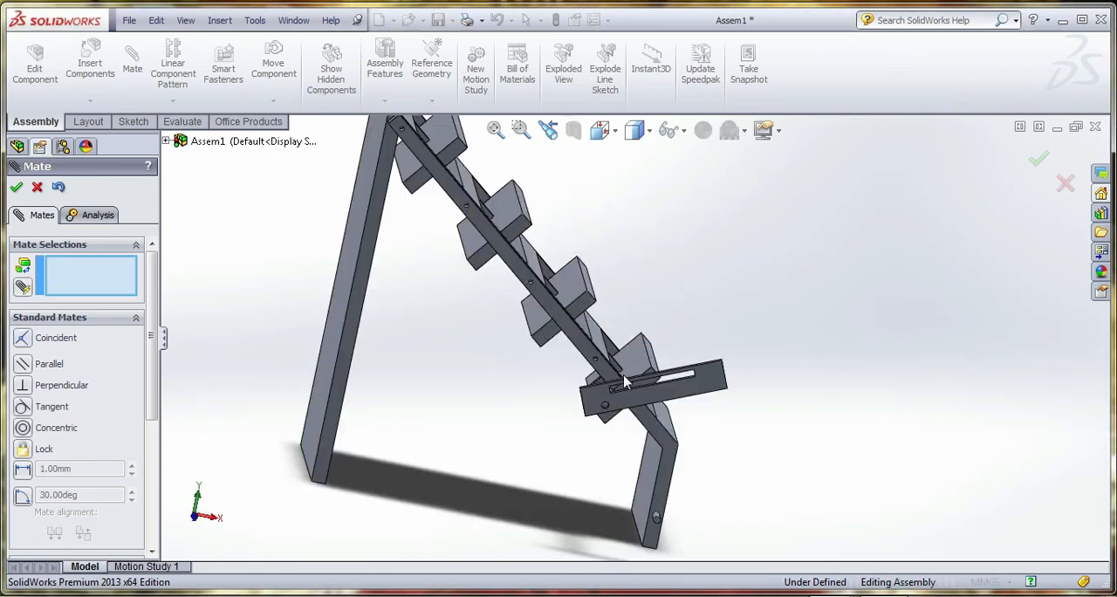
left_click_drag(584, 340, 526, 449)
middle_click_drag(526, 449, 487, 468)
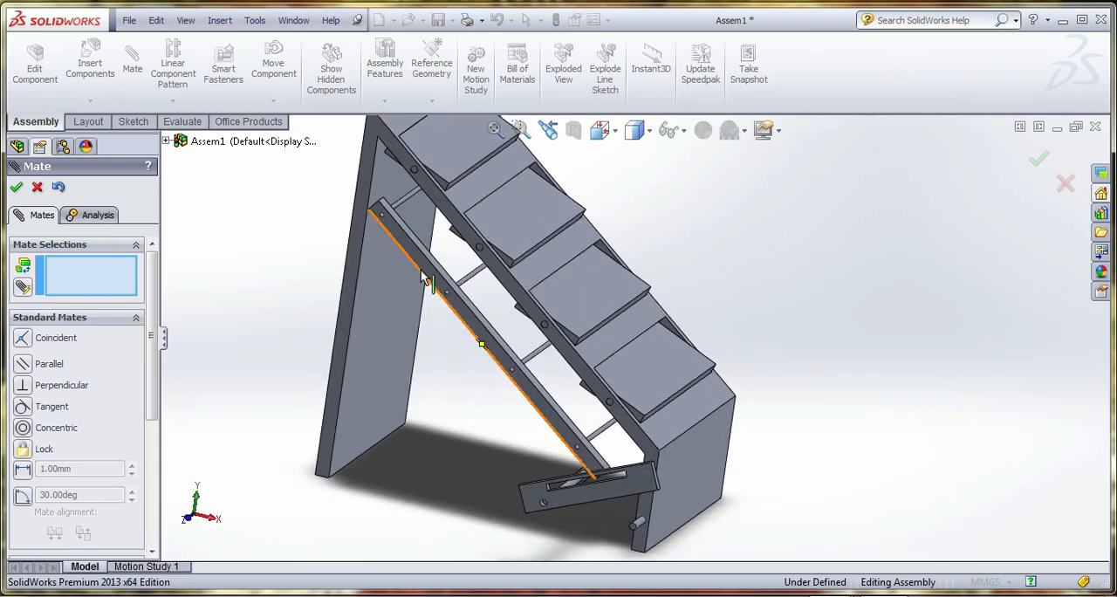
middle_click_drag(425, 279, 459, 293)
scroll(436, 262, "down", 5)
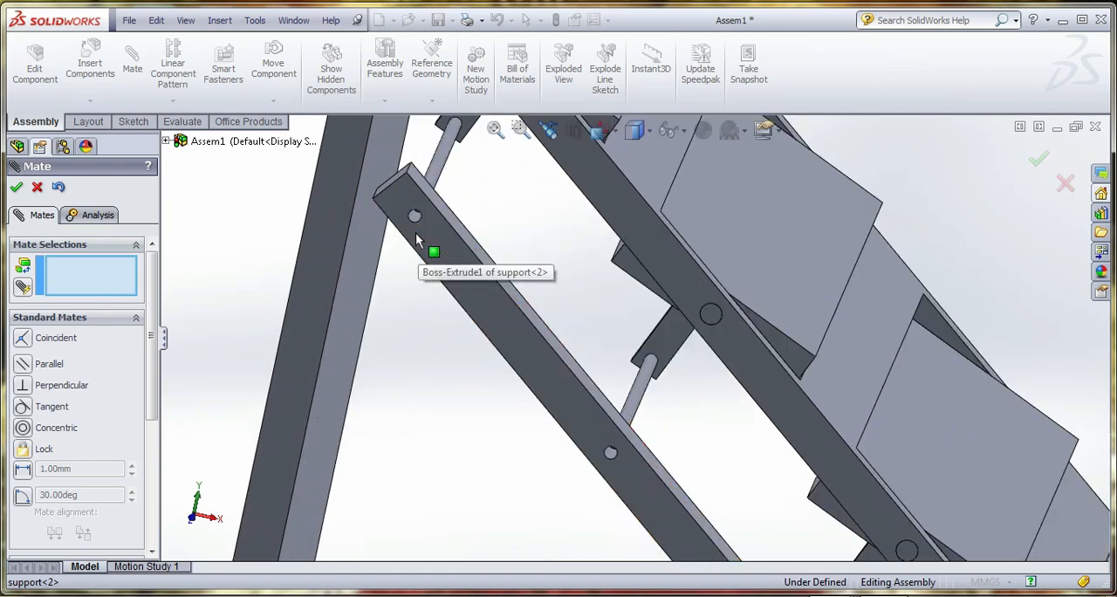
scroll(425, 228, "down", 3)
left_click(486, 257)
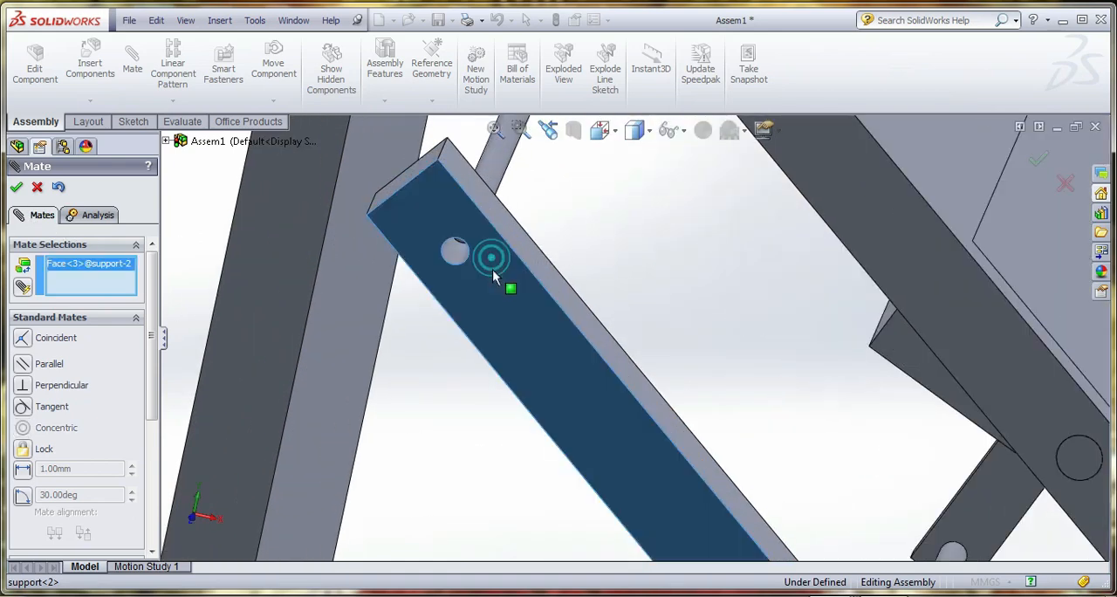
scroll(471, 255, "down", 3)
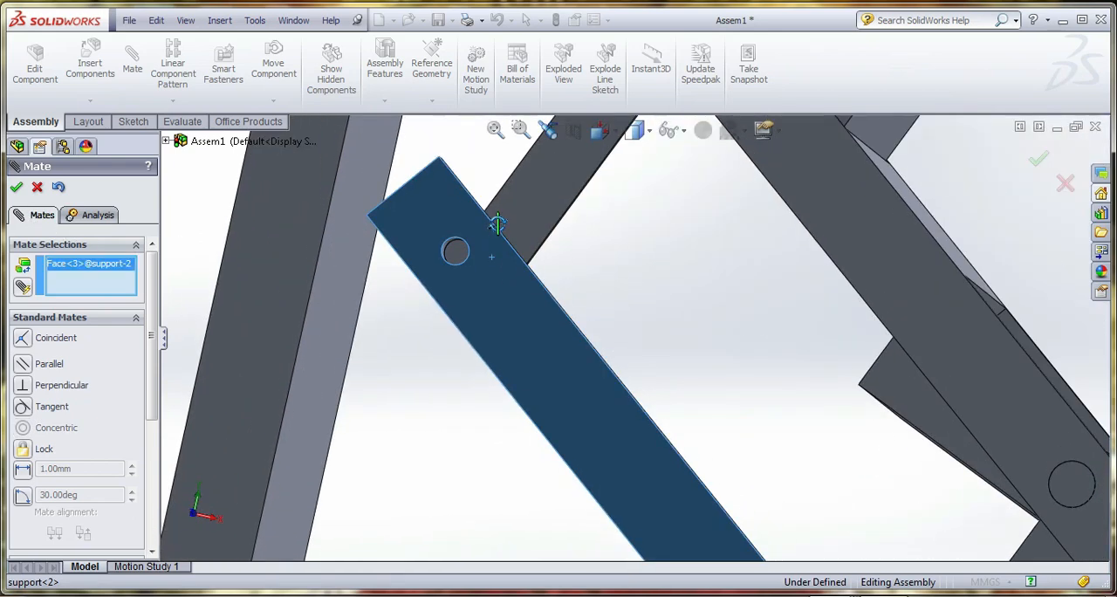
left_click(457, 252)
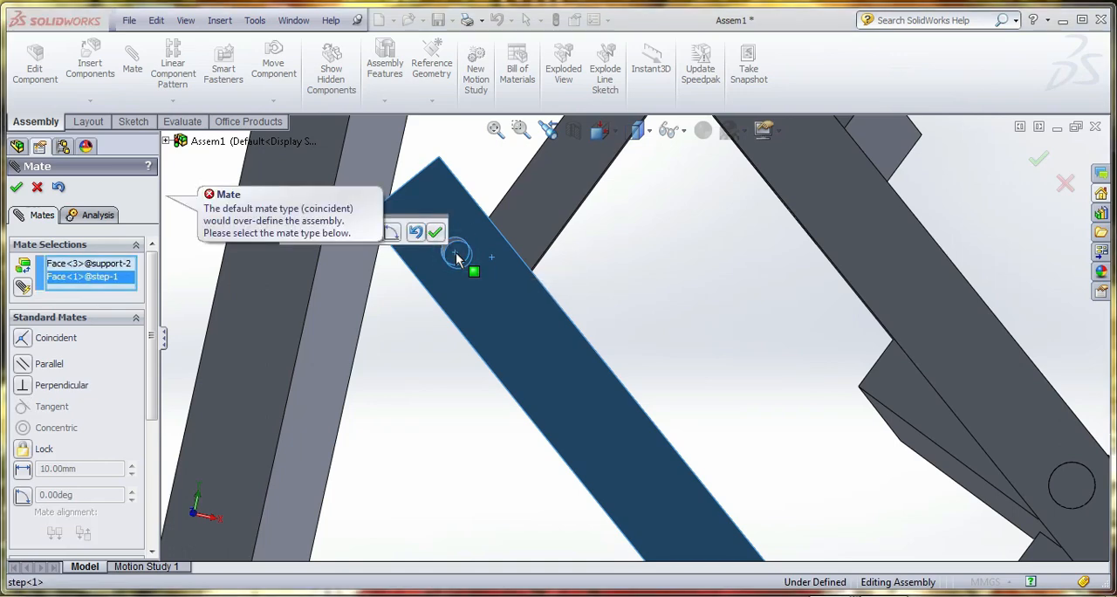
left_click(37, 187)
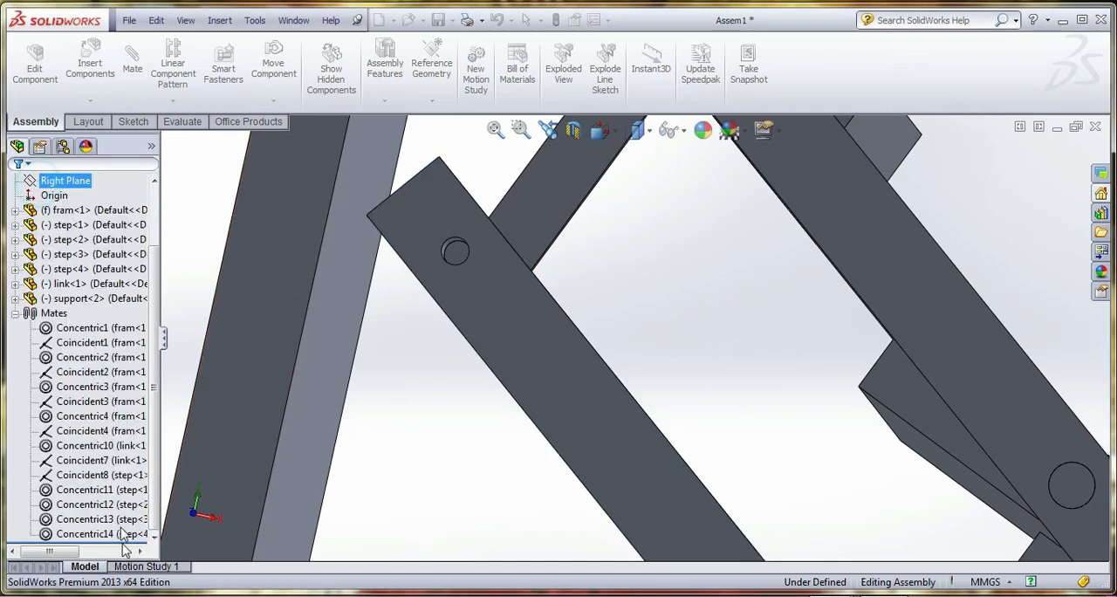
Edit the coincident mate between the top step and the support, replacing its faces with the support's outer face and the pin's end face
left_click(80, 476)
right_click(78, 477)
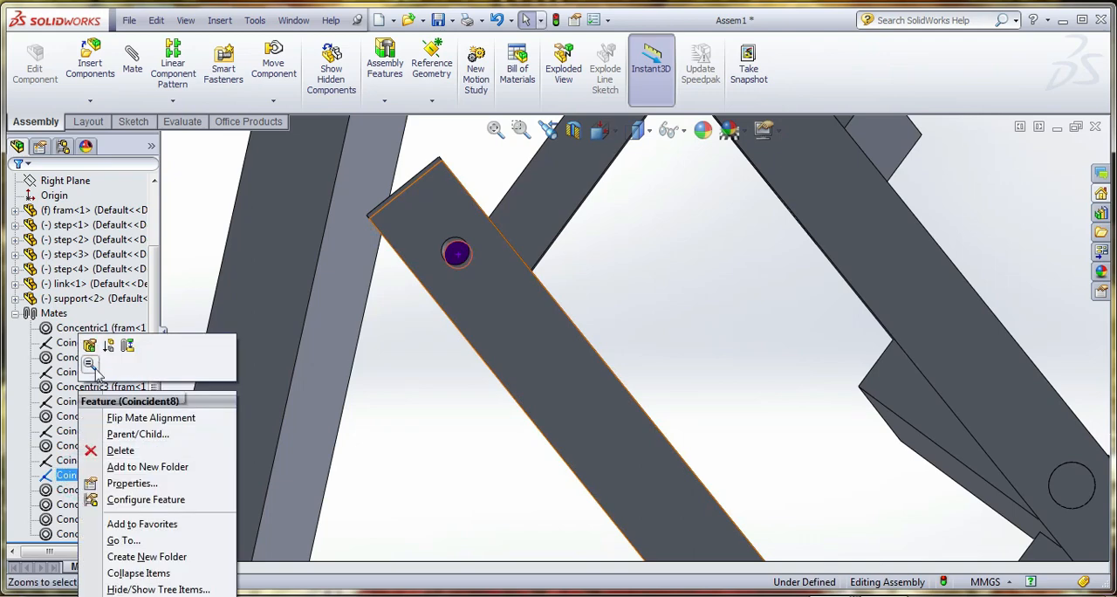
left_click(90, 346)
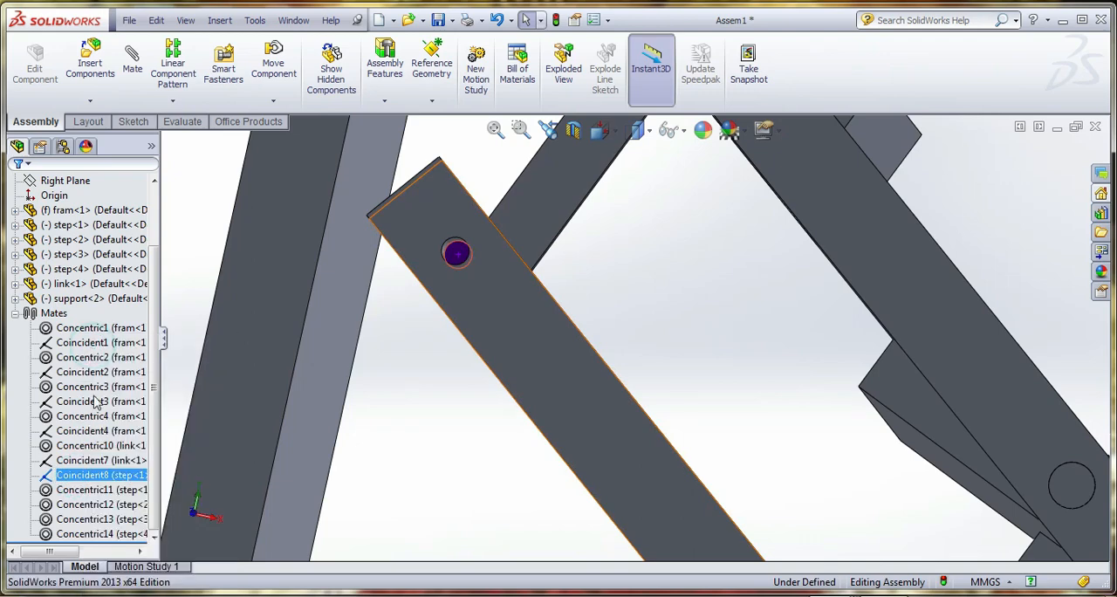
left_click(96, 278)
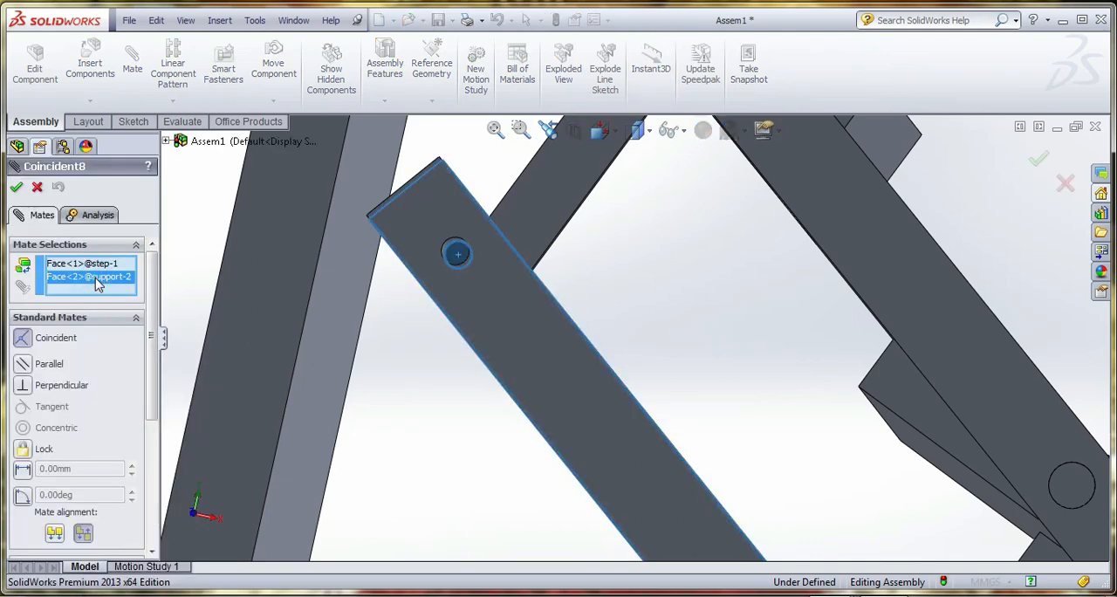
right_click(113, 281)
left_click(148, 288)
left_click(488, 300)
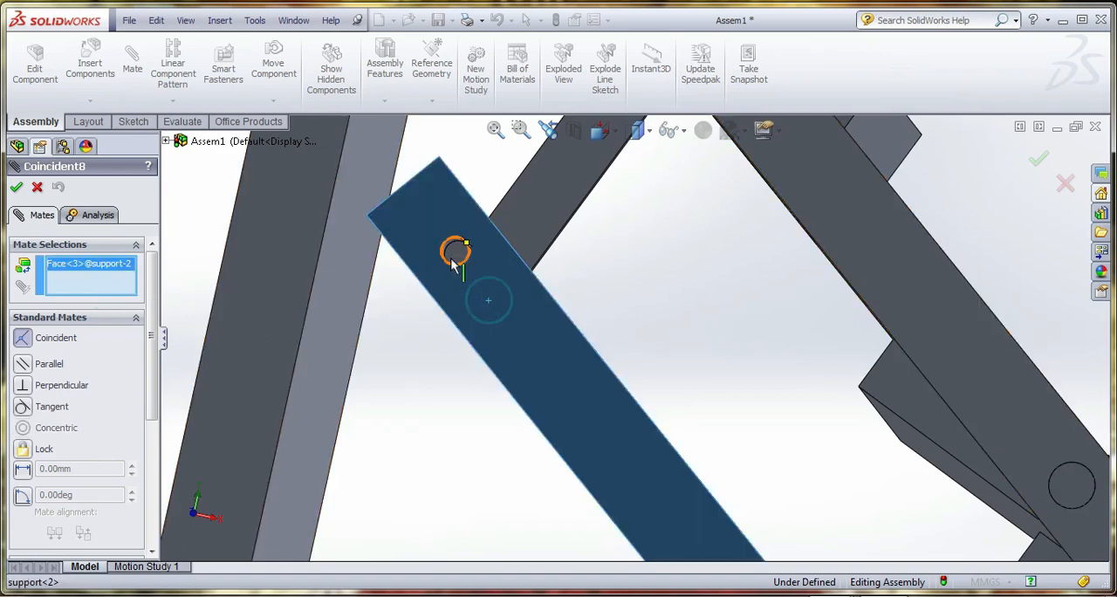
left_click(458, 255)
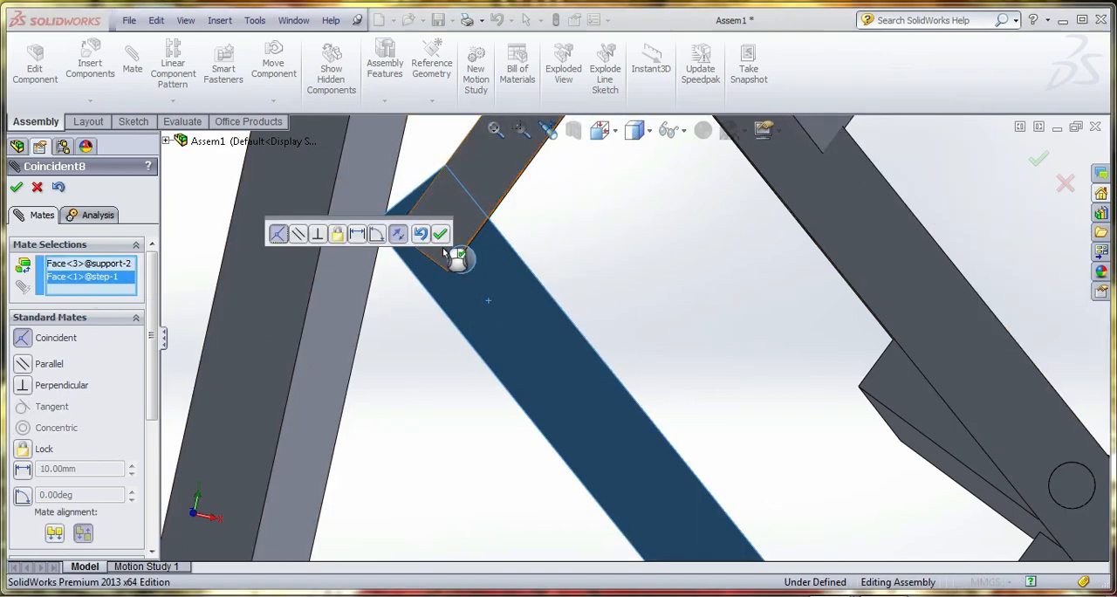
Set the edited coincident mate's alignment to aligned and accept the change
scroll(474, 430, "up", 6)
middle_click_drag(538, 440, 502, 427)
left_click(54, 532)
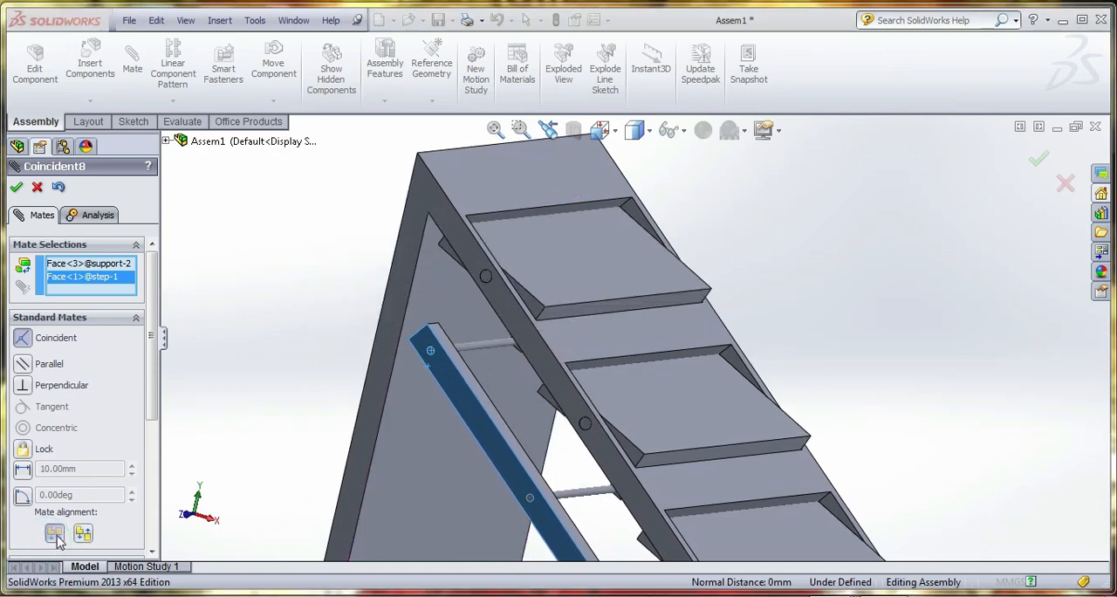
scroll(386, 435, "down", 6)
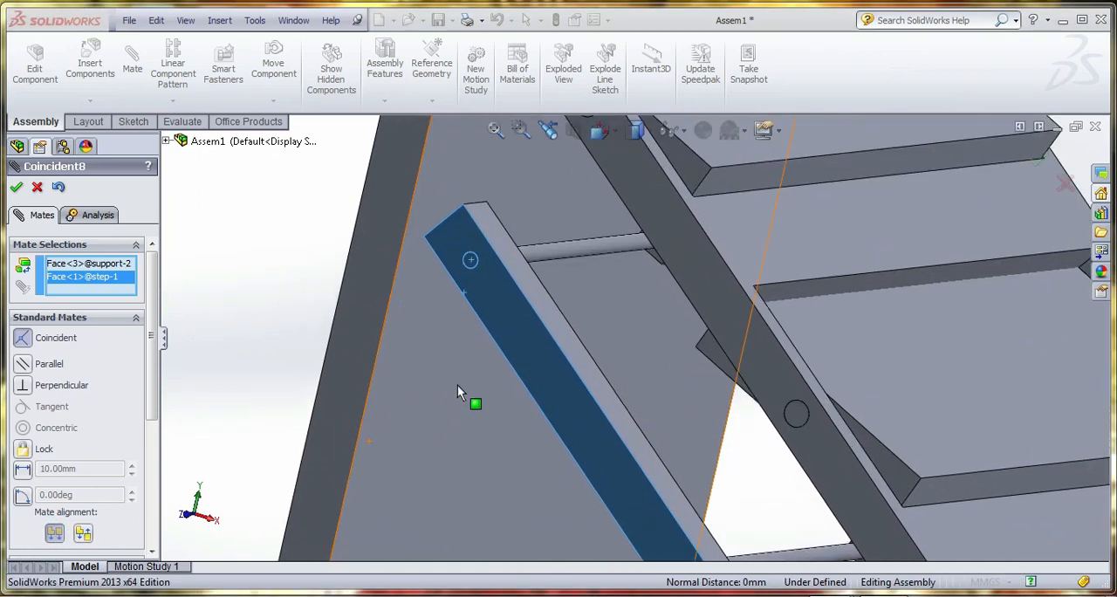
left_click(17, 189)
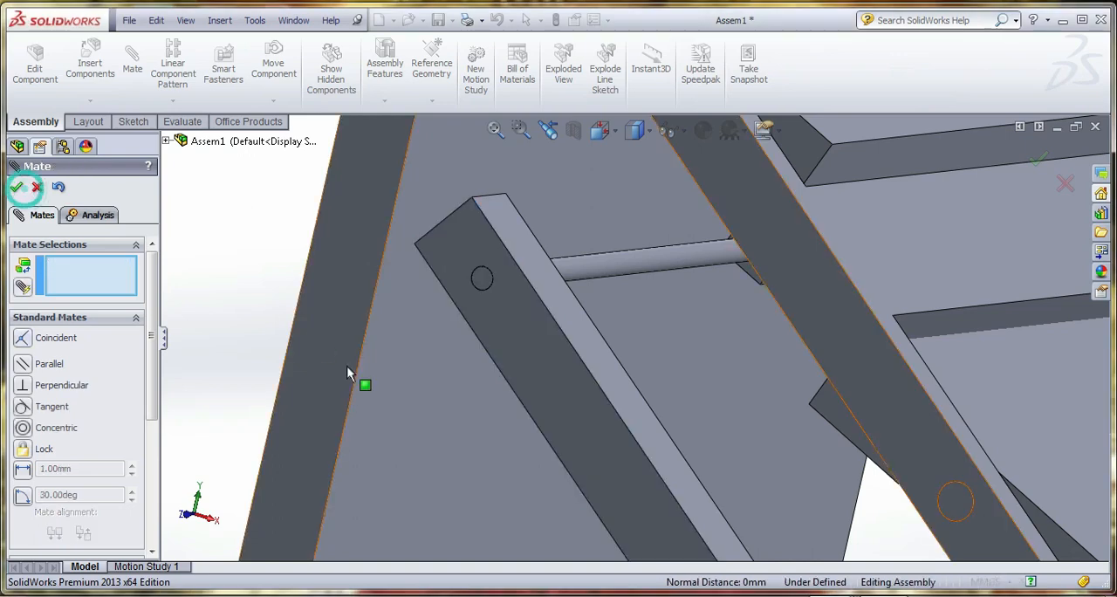
Examine how the step arm pins sit in the support's holes, using the hidden lines visible display
scroll(492, 263, "up", 6)
scroll(823, 504, "down", 3)
scroll(593, 437, "up", 3)
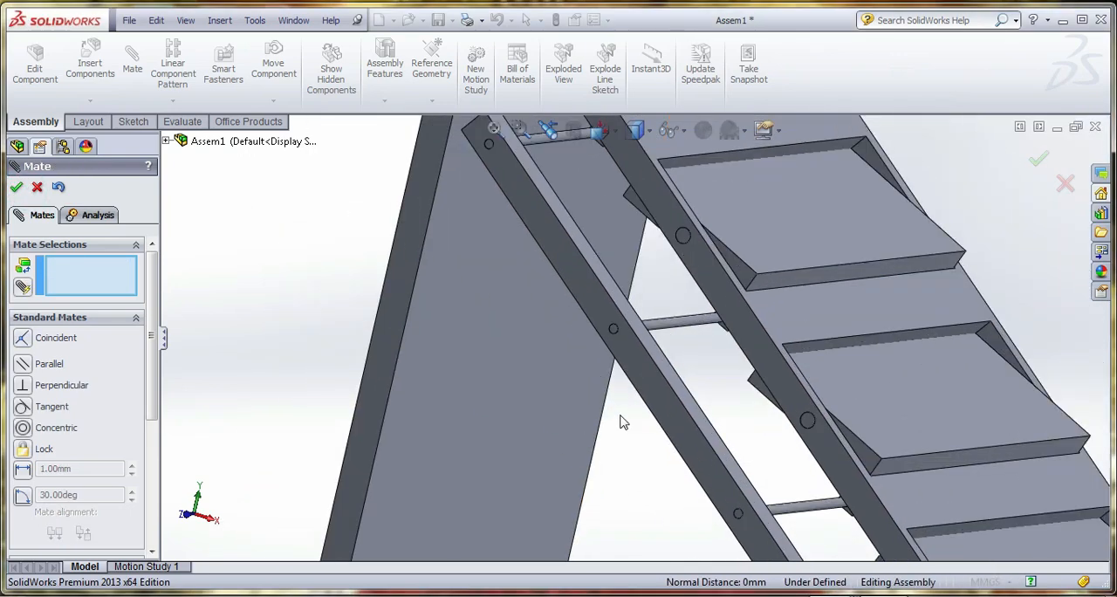
scroll(650, 293, "down", 4)
scroll(636, 348, "up", 2)
scroll(636, 348, "up", 3)
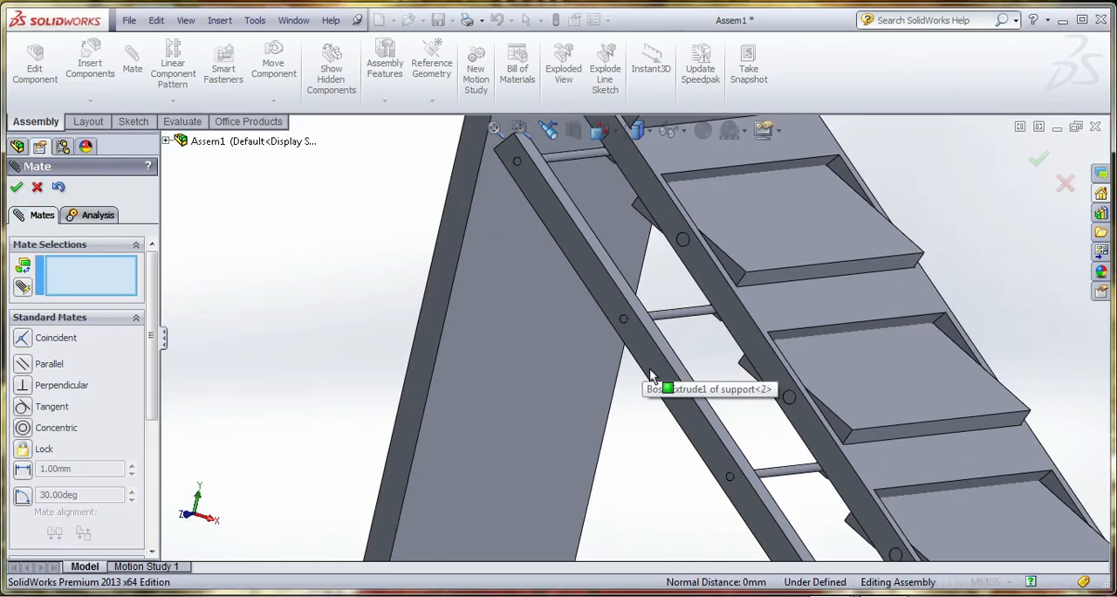
scroll(671, 319, "down", 3)
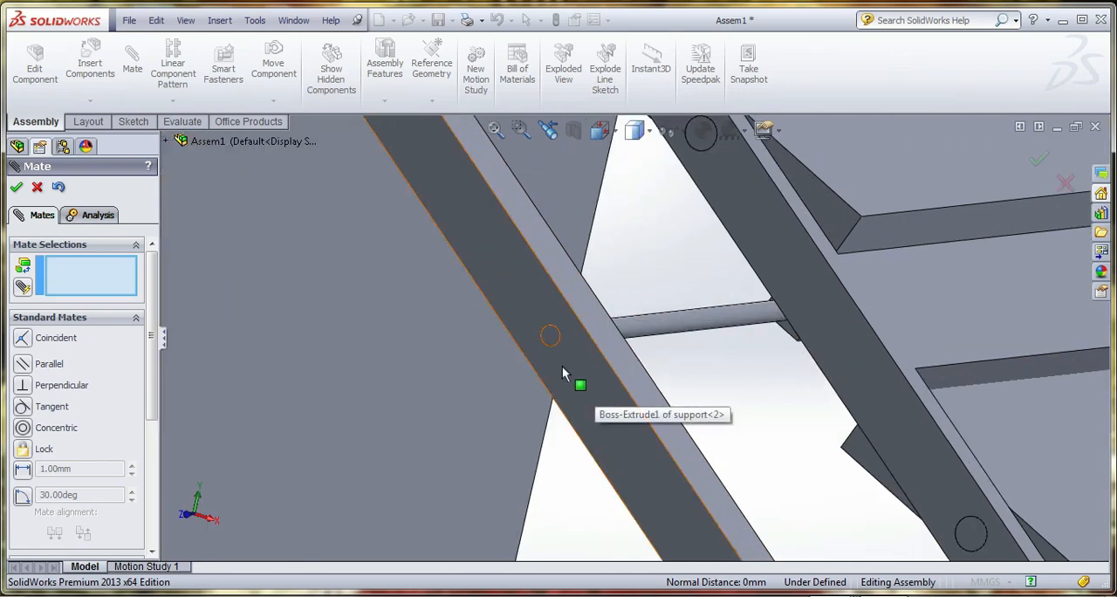
left_click(635, 131)
left_click(636, 242)
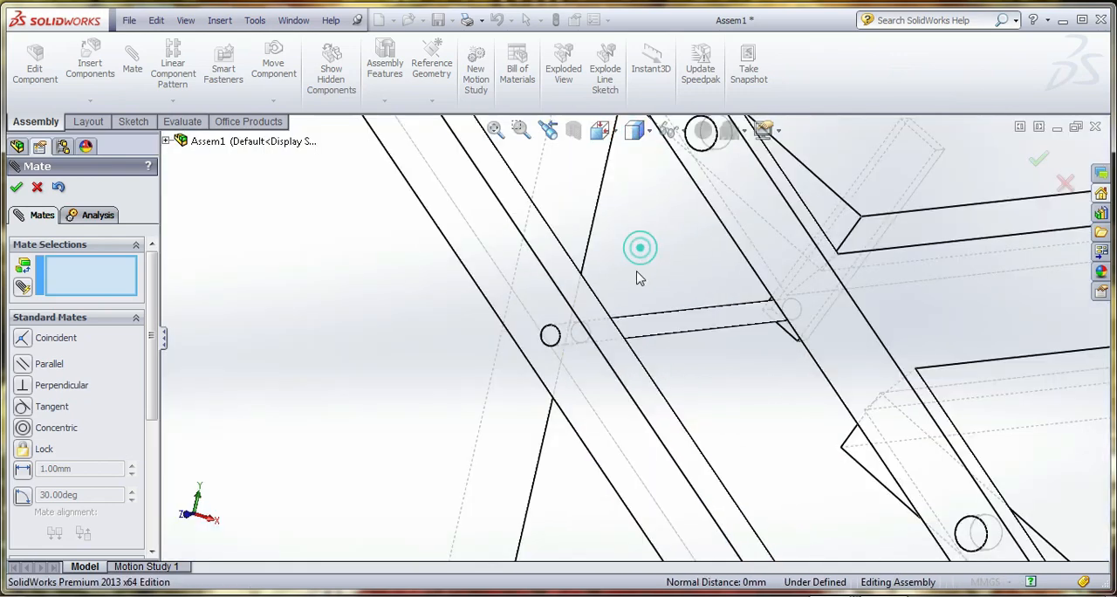
scroll(568, 361, "down", 3)
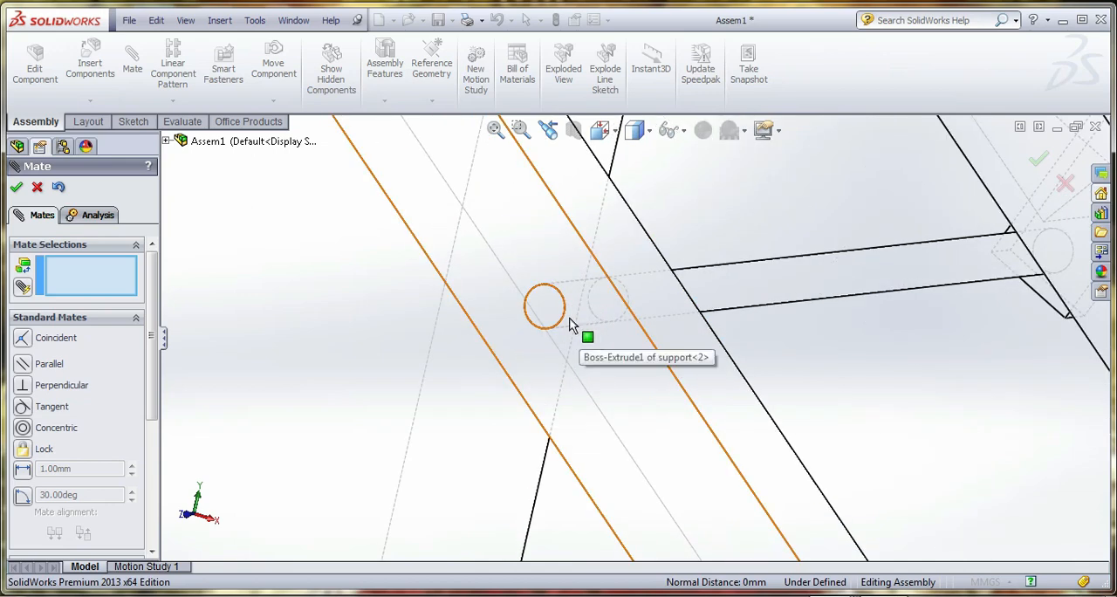
scroll(584, 331, "up", 2)
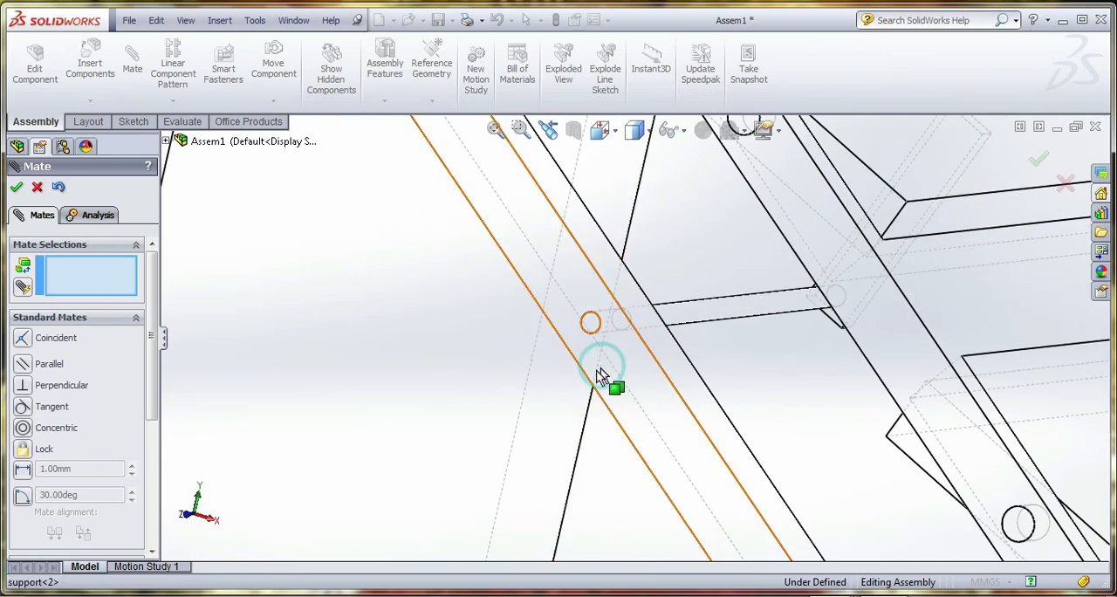
left_click_drag(601, 367, 591, 416)
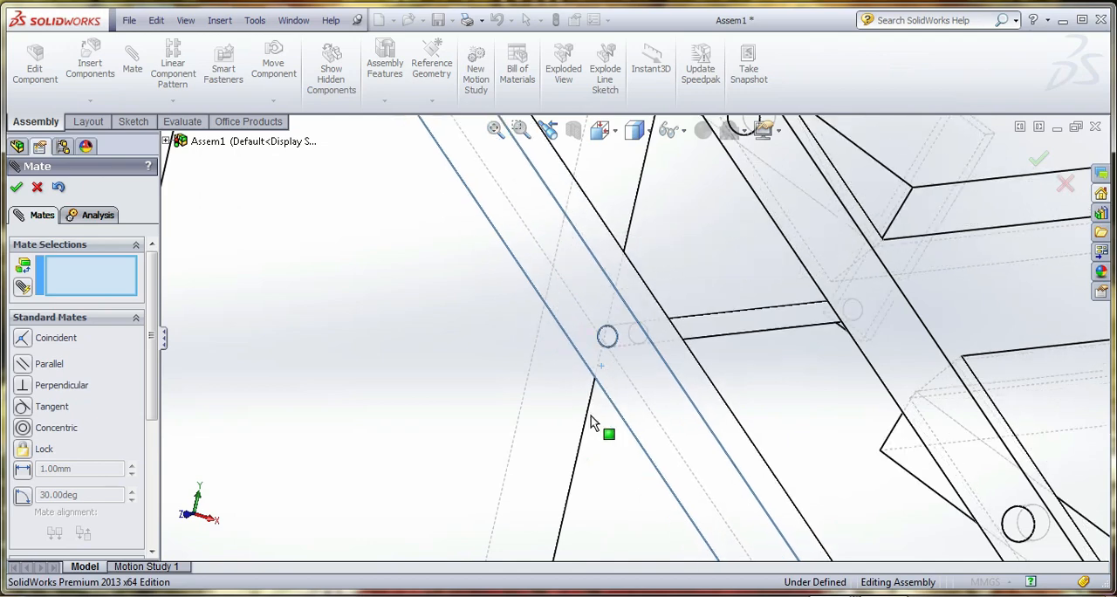
Finish mating and return the model display to shaded with edges
left_click(36, 187)
scroll(411, 254, "up", 3)
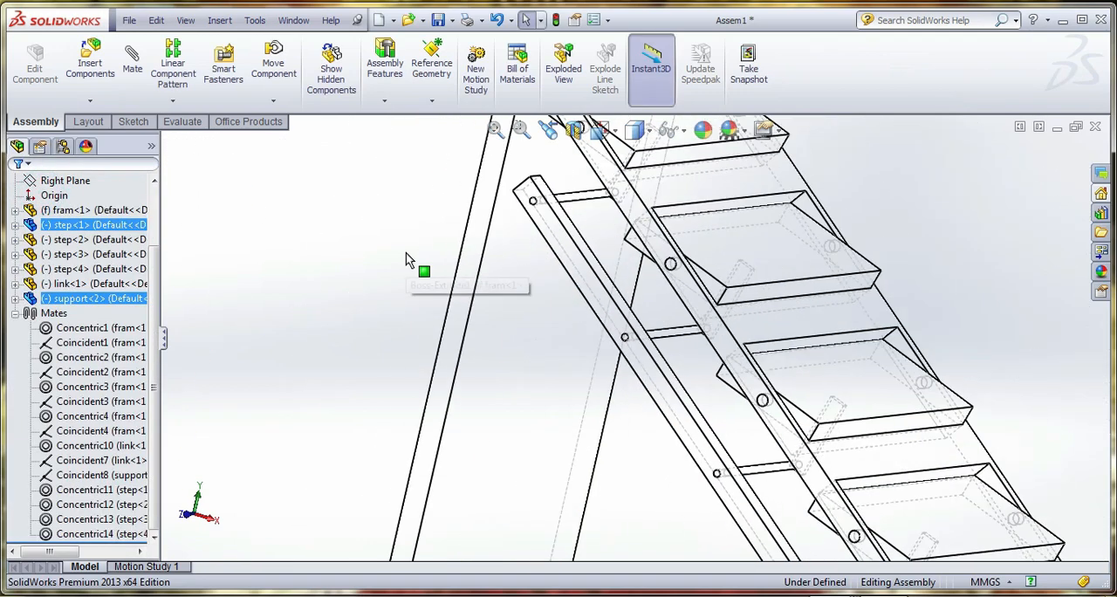
left_click(613, 131)
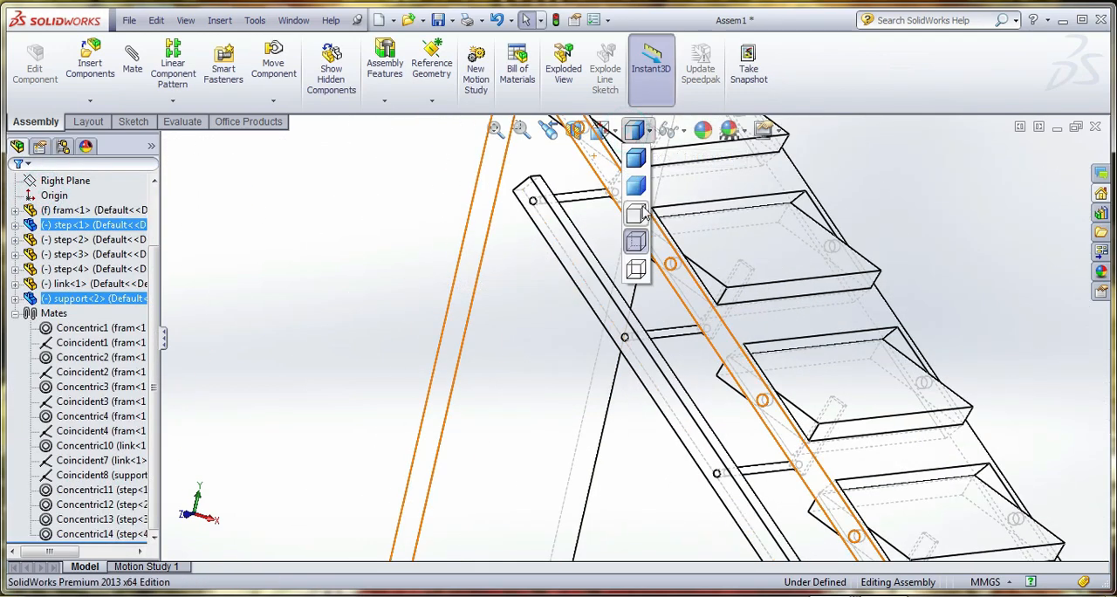
left_click(634, 157)
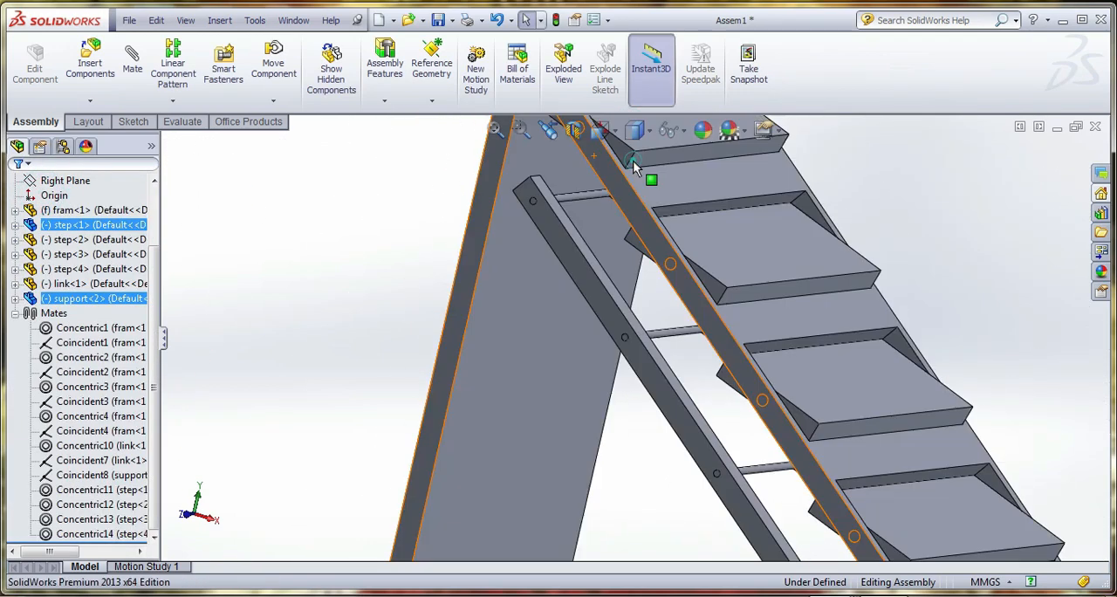
Add a coincident mate between the support's outer face and the end face of the second step's arm pin
left_click(645, 371)
left_click(135, 75)
scroll(599, 341, "down", 4)
scroll(646, 329, "down", 2)
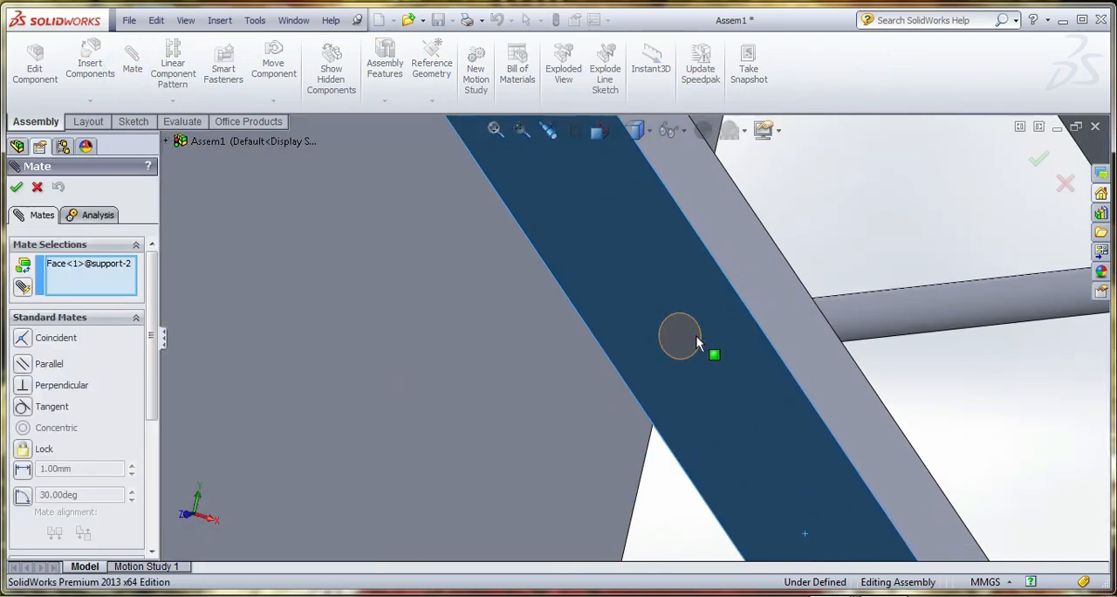
left_click(689, 336)
scroll(531, 306, "up", 5)
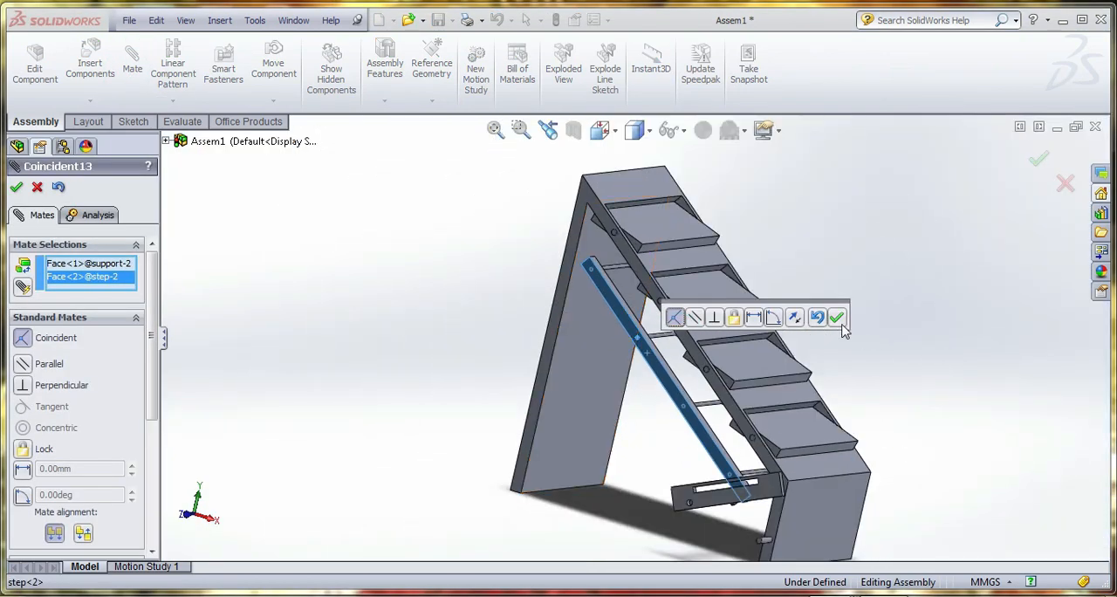
left_click(836, 318)
Add a coincident mate between the support's outer face and the end face of the fourth step's arm pin
scroll(683, 403, "down", 5)
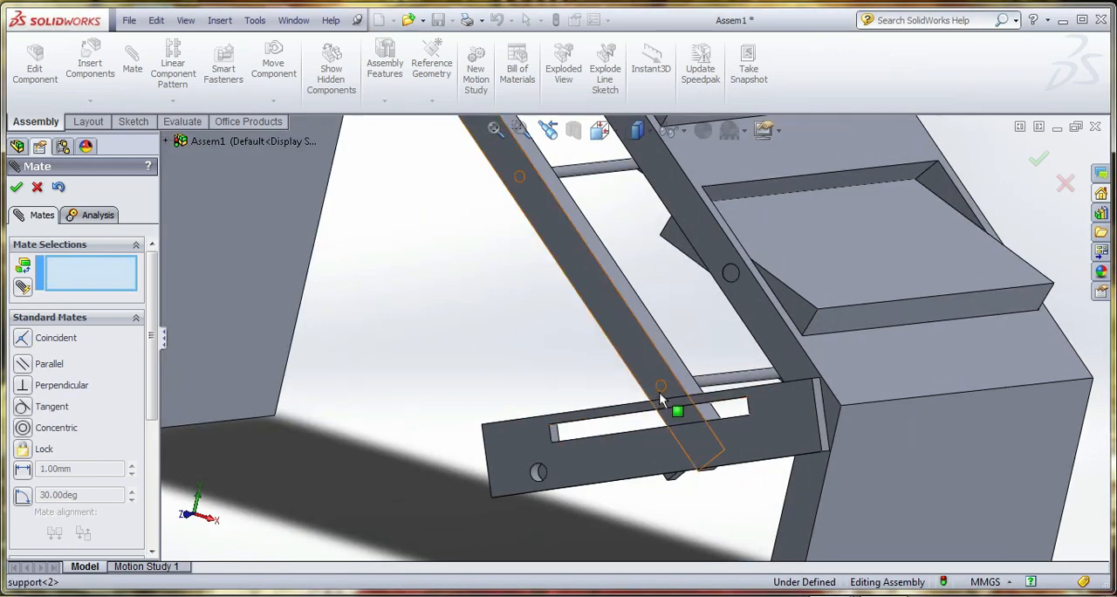
left_click(647, 373)
scroll(660, 383, "down", 4)
left_click(655, 365)
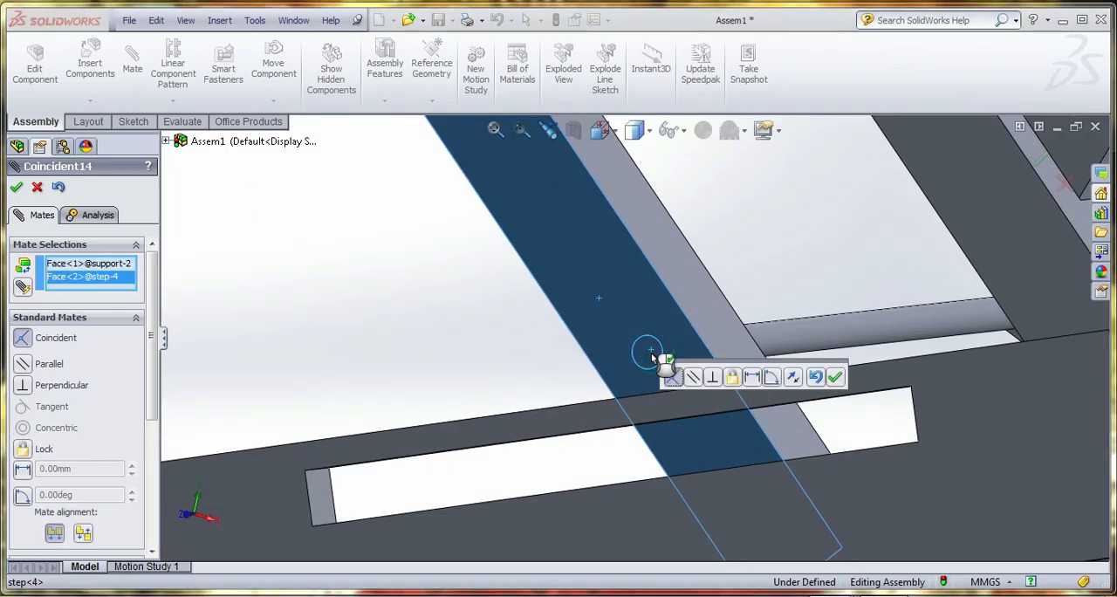
left_click(838, 375)
Swing the slotted link down so its slot lies in front of the frame's lower pin, and finish mating
scroll(765, 393, "up", 5)
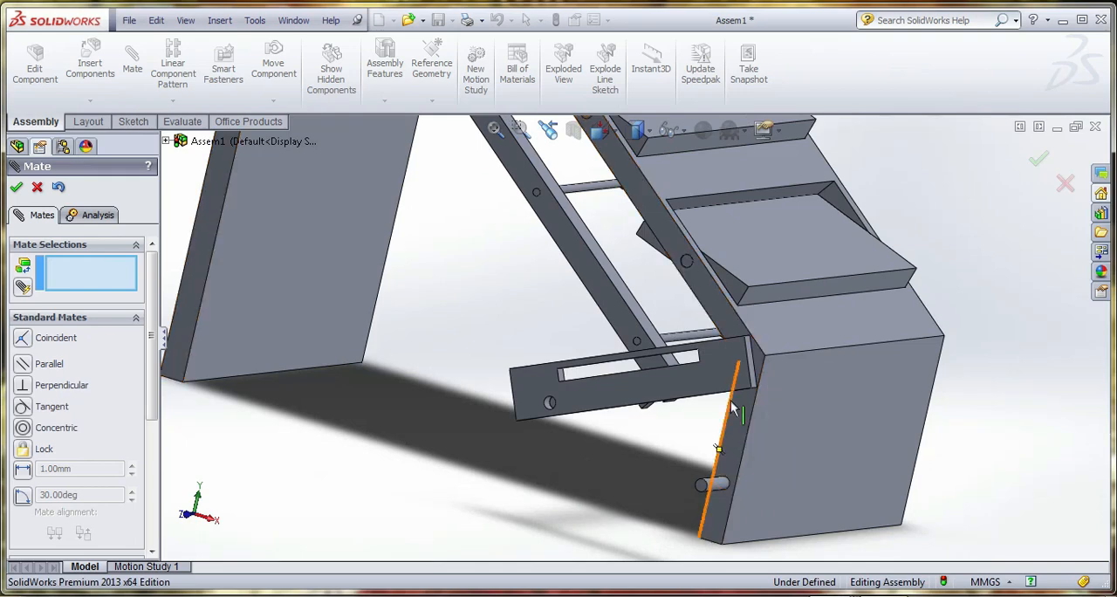
left_click_drag(728, 394, 714, 558)
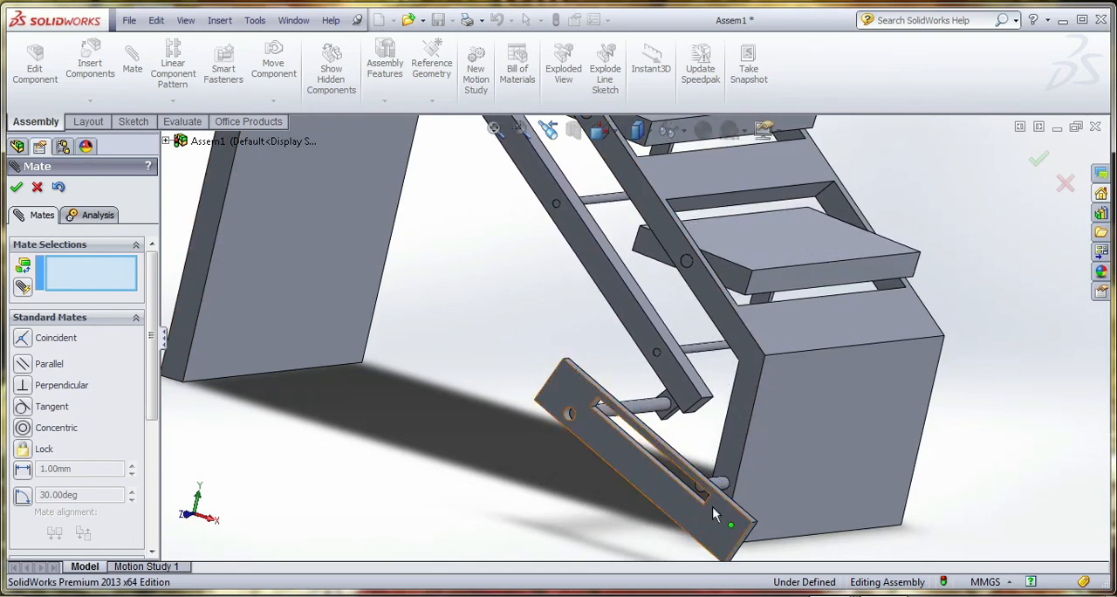
middle_click_drag(712, 506, 671, 508)
scroll(613, 469, "up", 3)
scroll(809, 381, "down", 3)
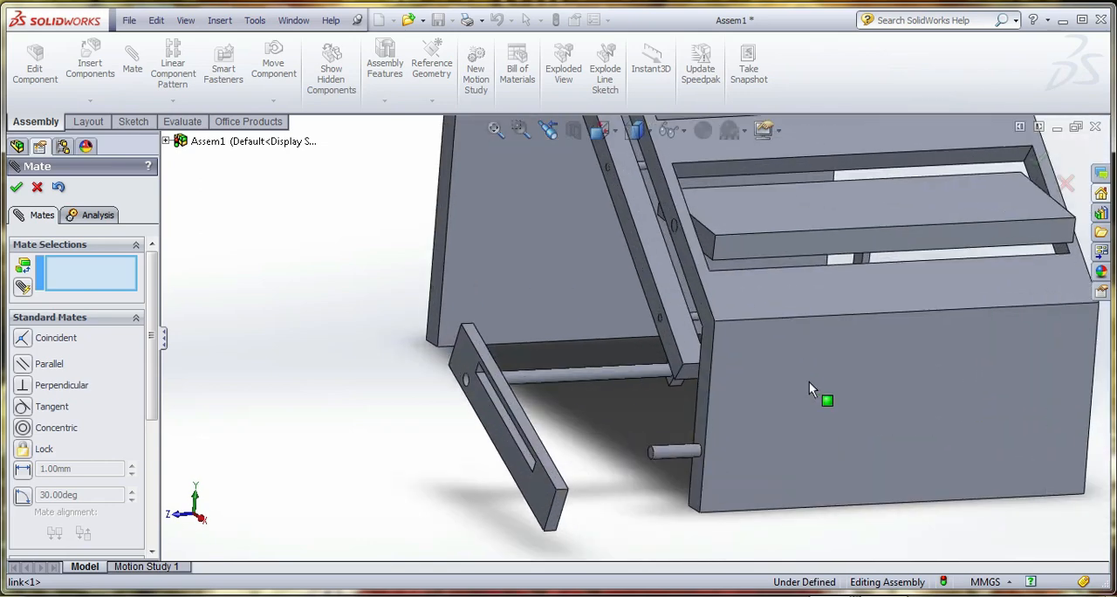
middle_click_drag(809, 381, 844, 398)
scroll(840, 405, "up", 3)
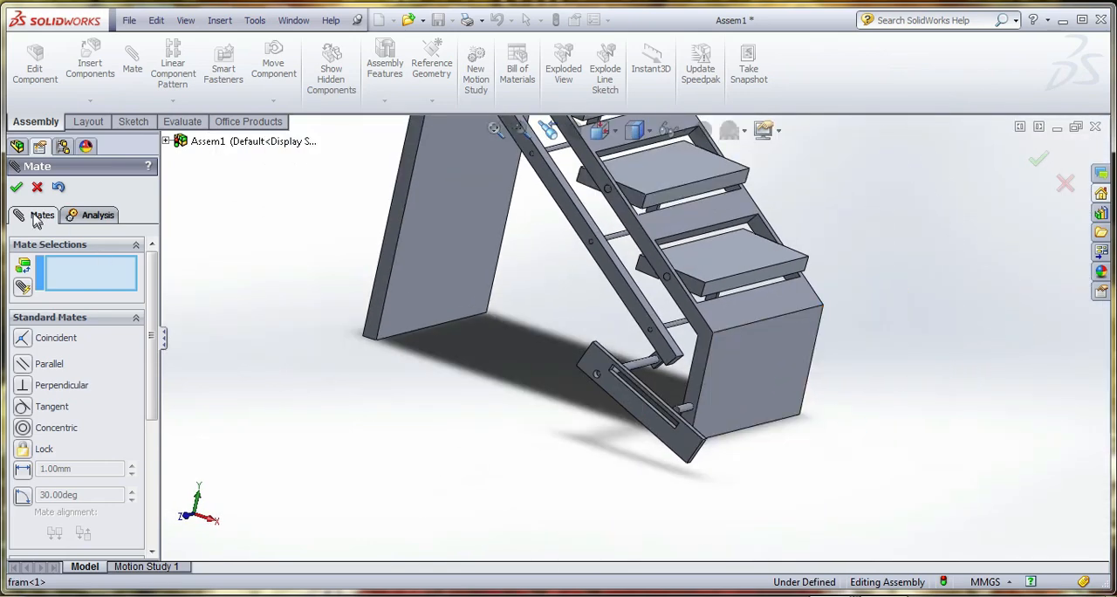
left_click(16, 187)
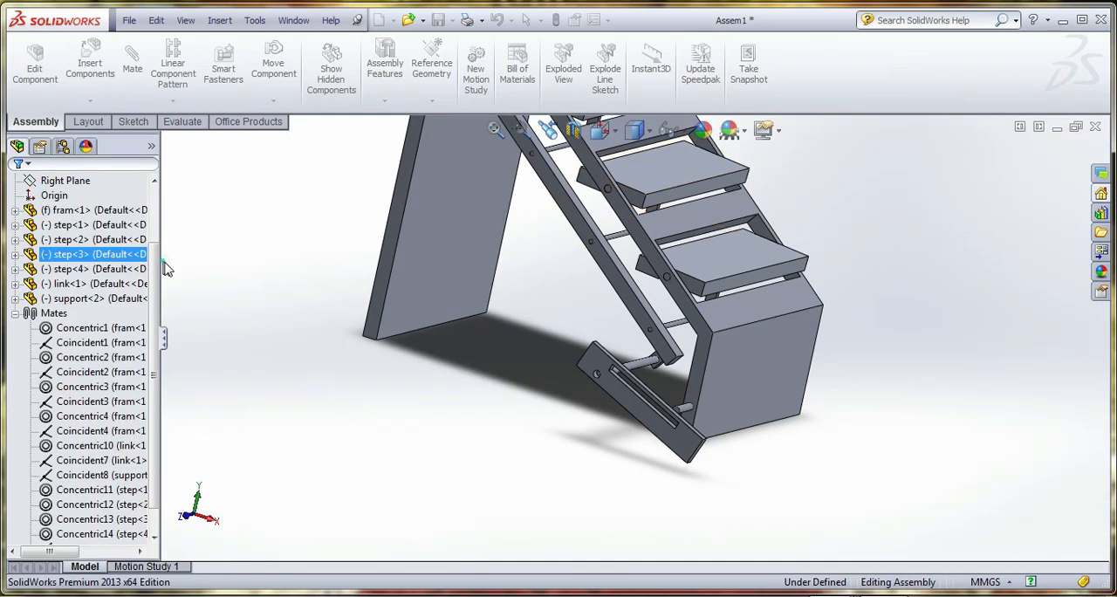
left_click(87, 285)
left_click(81, 271)
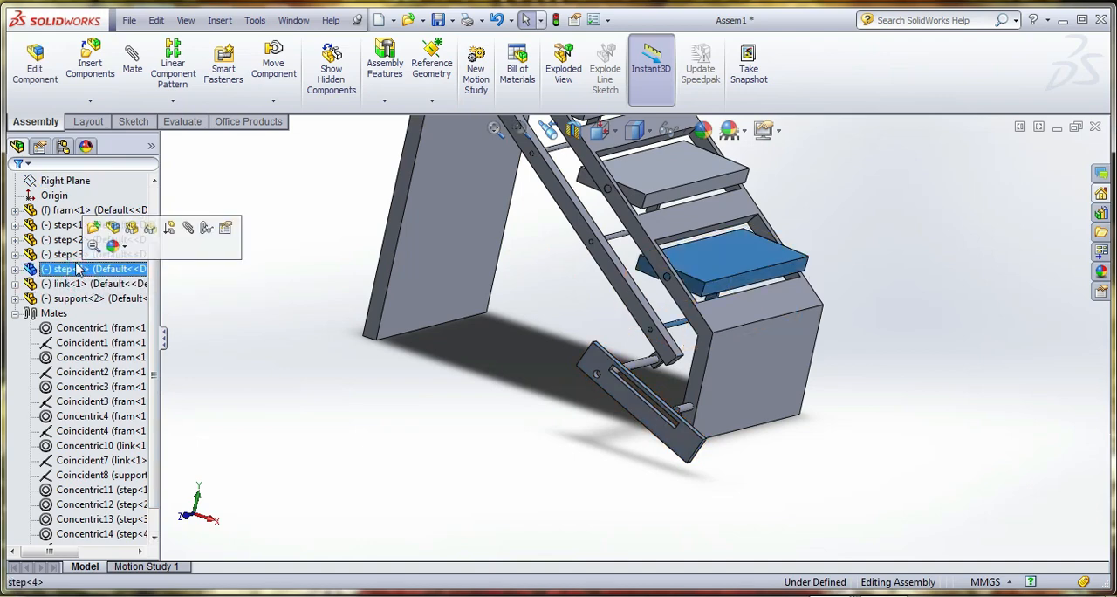
left_click(78, 253)
scroll(83, 262, "up", 2)
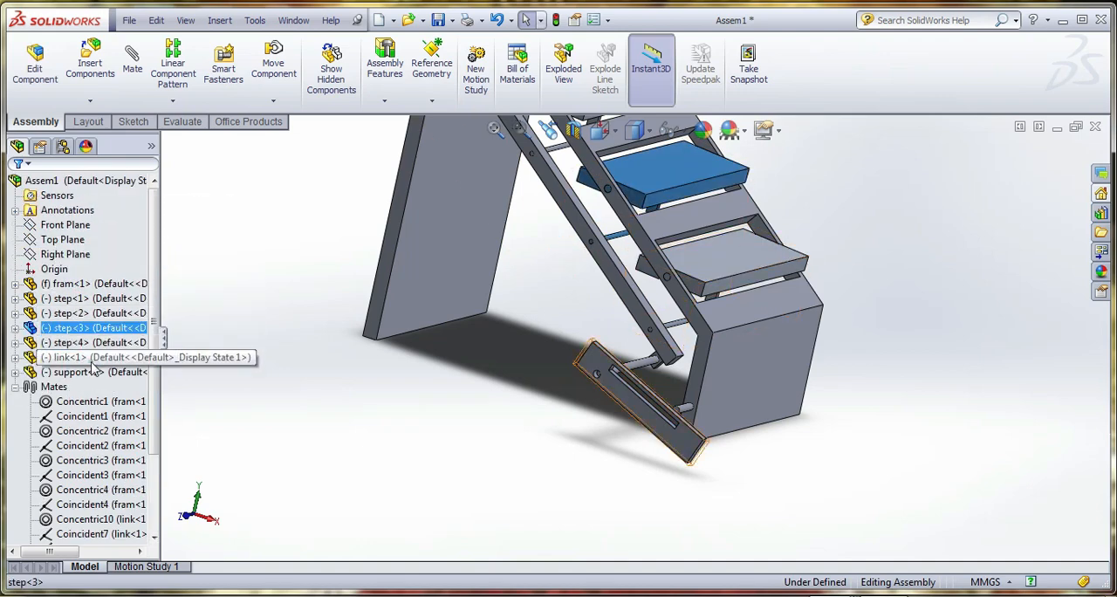
left_click(91, 359)
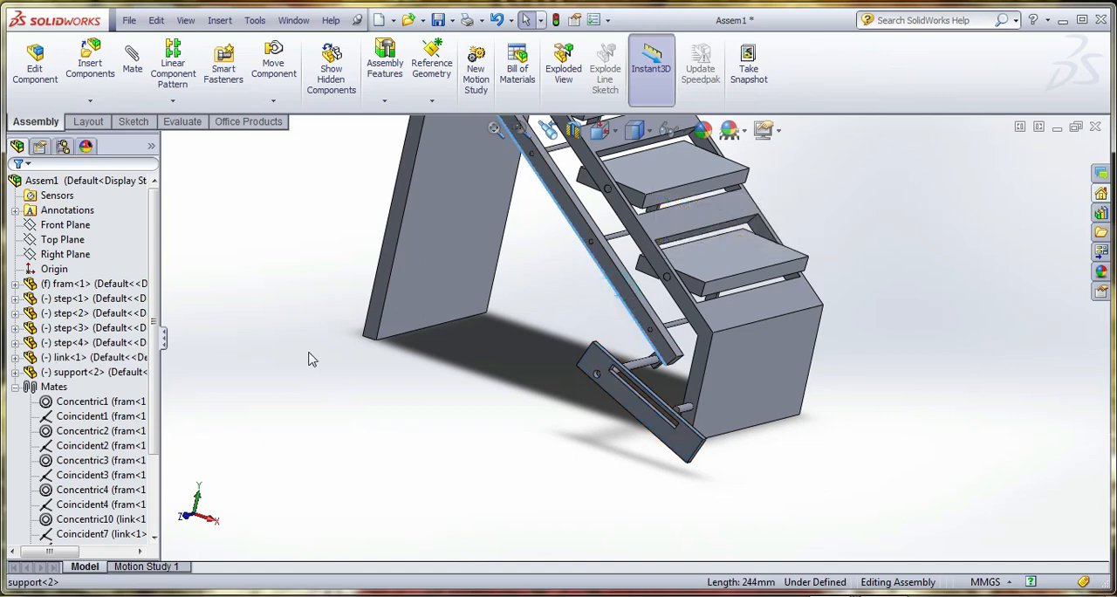
Open the support part from the assembly and shorten its lower pin by reducing the Boss-Extrude3 depth to less than 30 mm
left_click(122, 372)
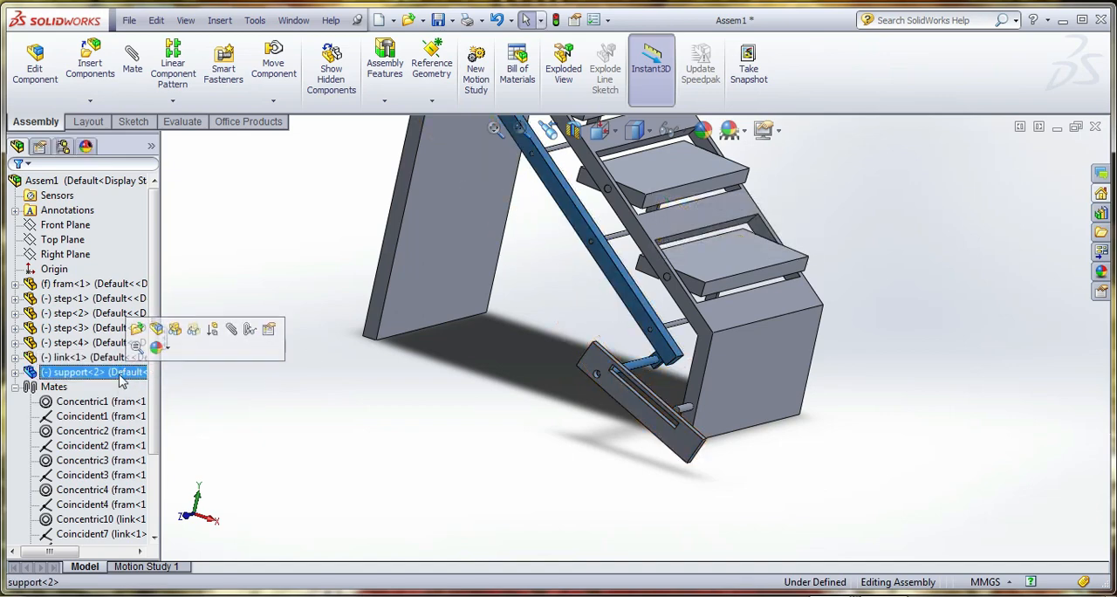
right_click(127, 372)
left_click(140, 223)
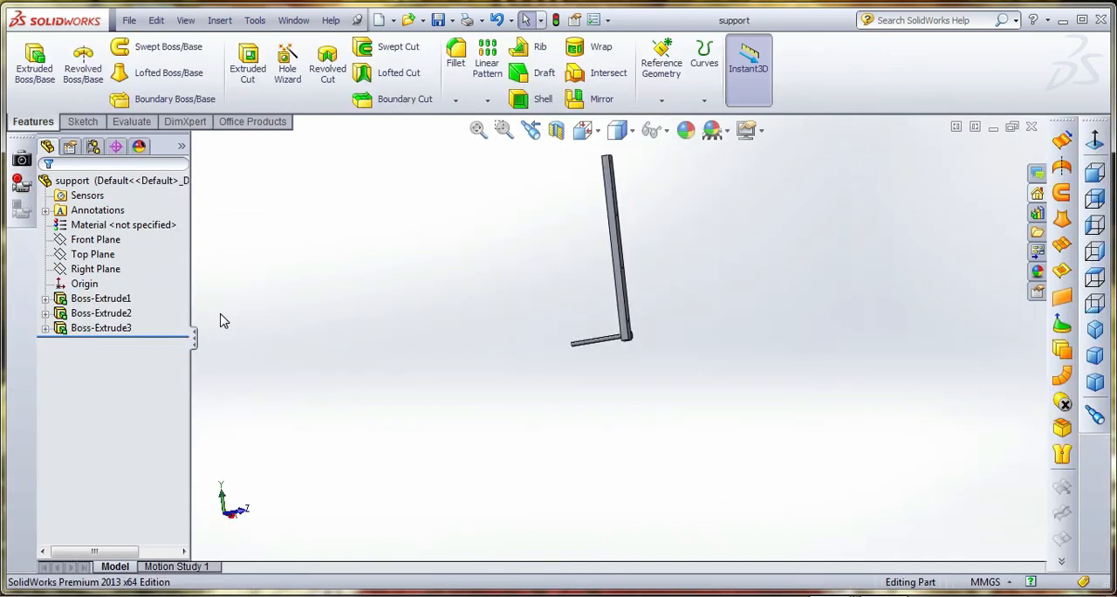
left_click(113, 330)
right_click(114, 330)
left_click(137, 283)
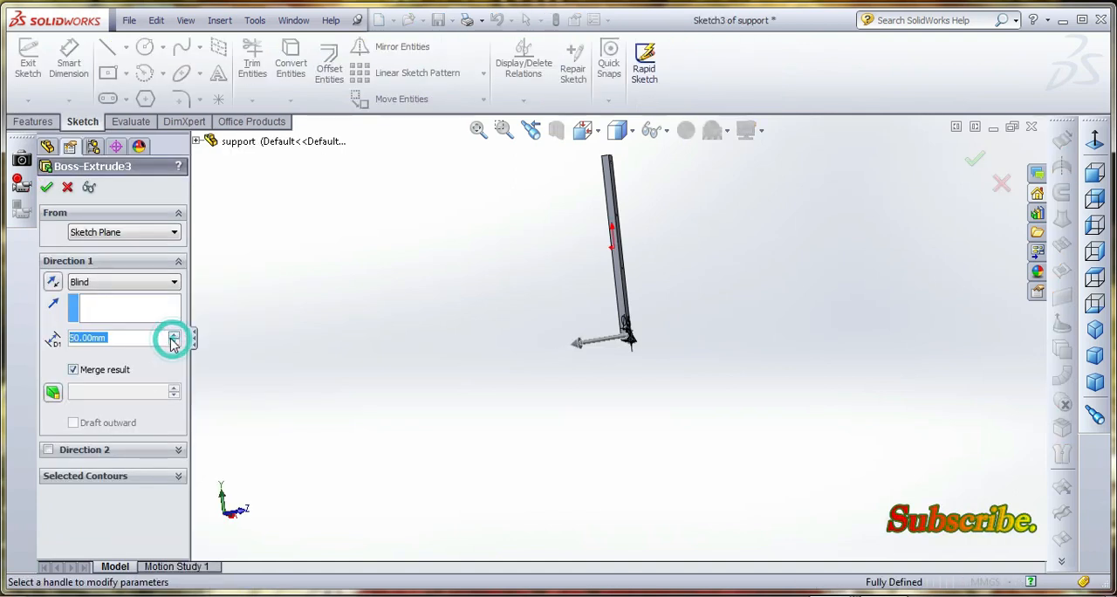
left_click(172, 344)
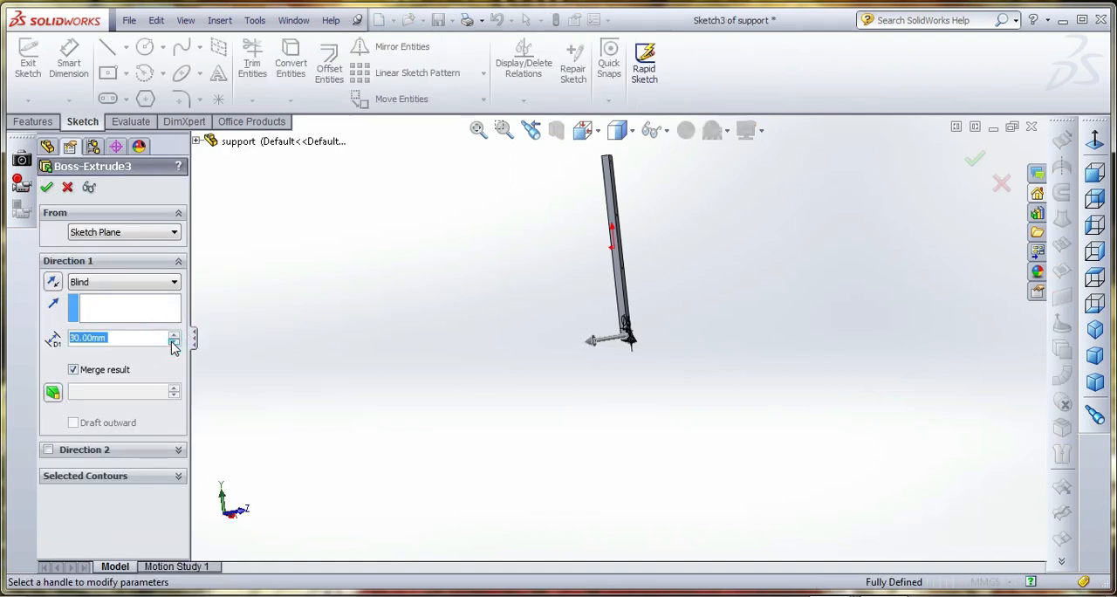
left_click(49, 189)
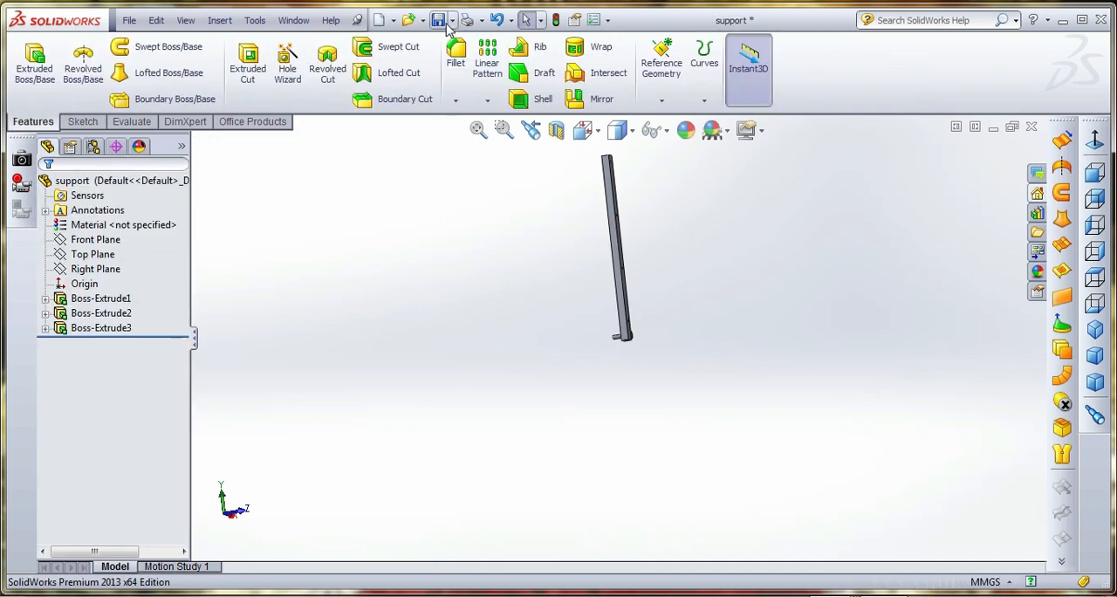
Save the support part and switch back to the Assem1 assembly
left_click(292, 21)
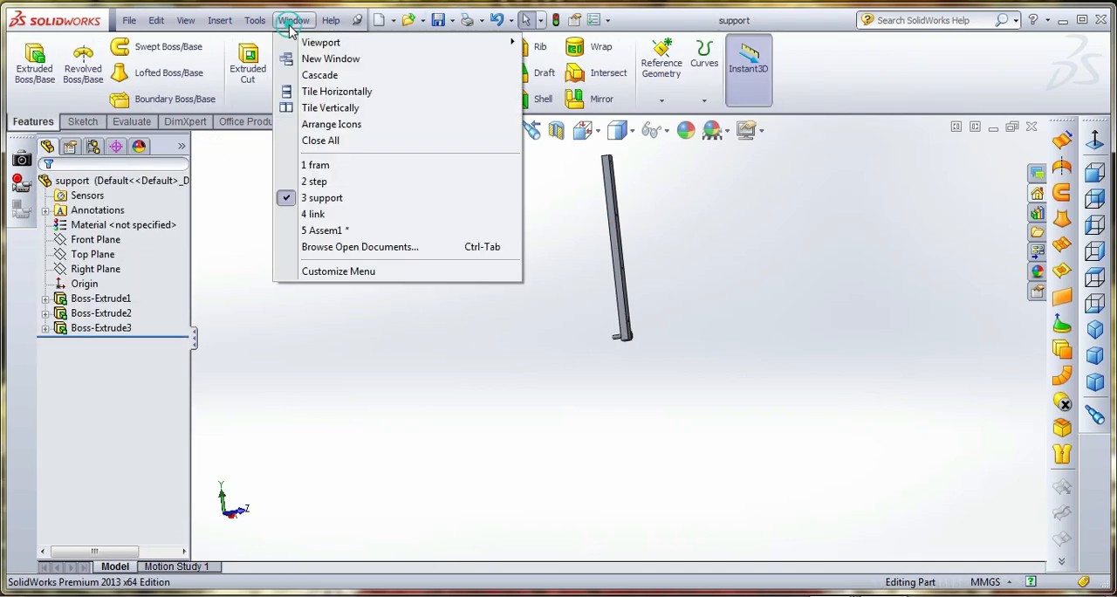
left_click(320, 235)
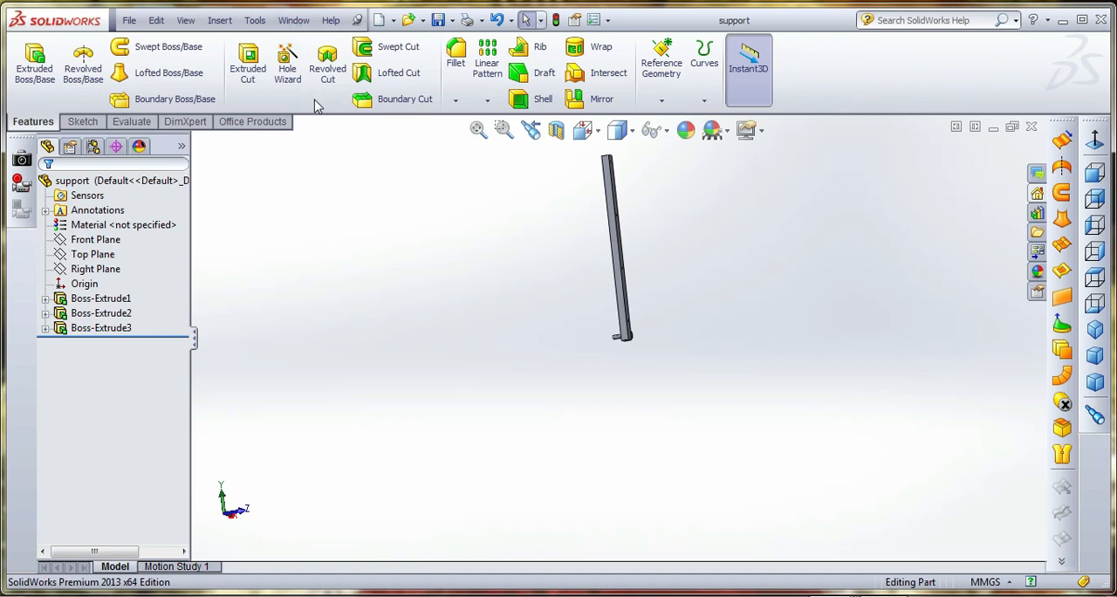
left_click(291, 20)
left_click(529, 387)
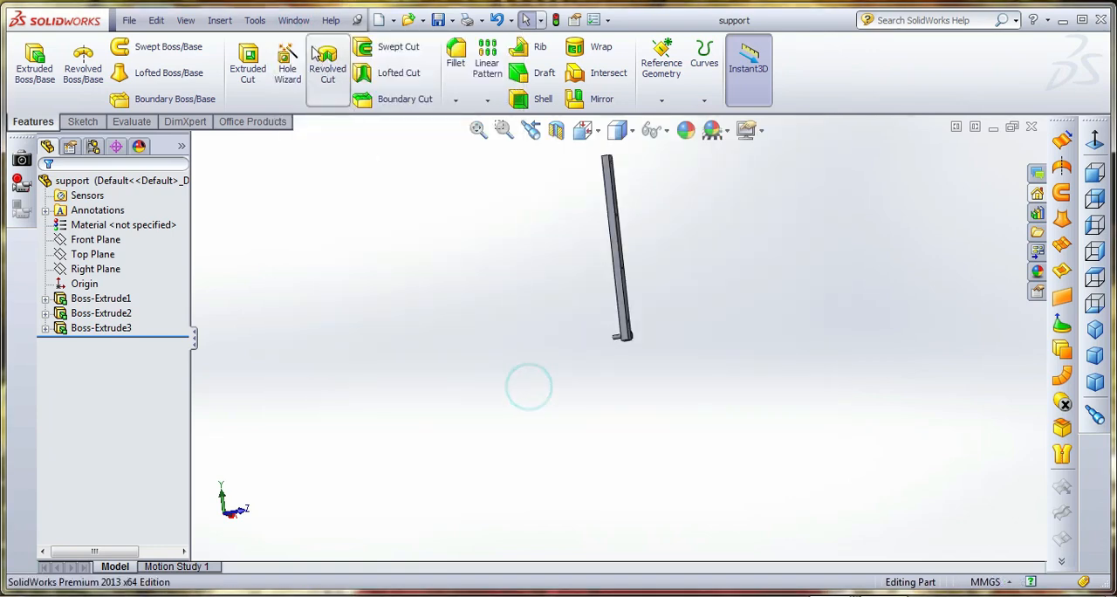
left_click(293, 20)
left_click(331, 229)
left_click(381, 339)
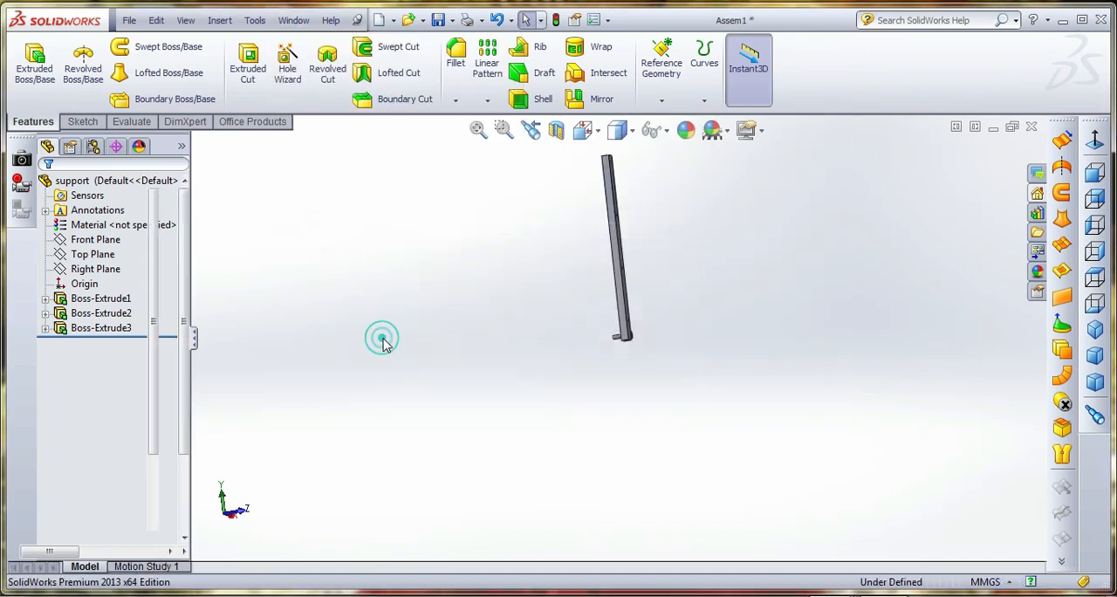
Edit the link's Coincident7 mate, pairing the end face of the support's lower pin with the link's outer face
scroll(615, 370, "down", 5)
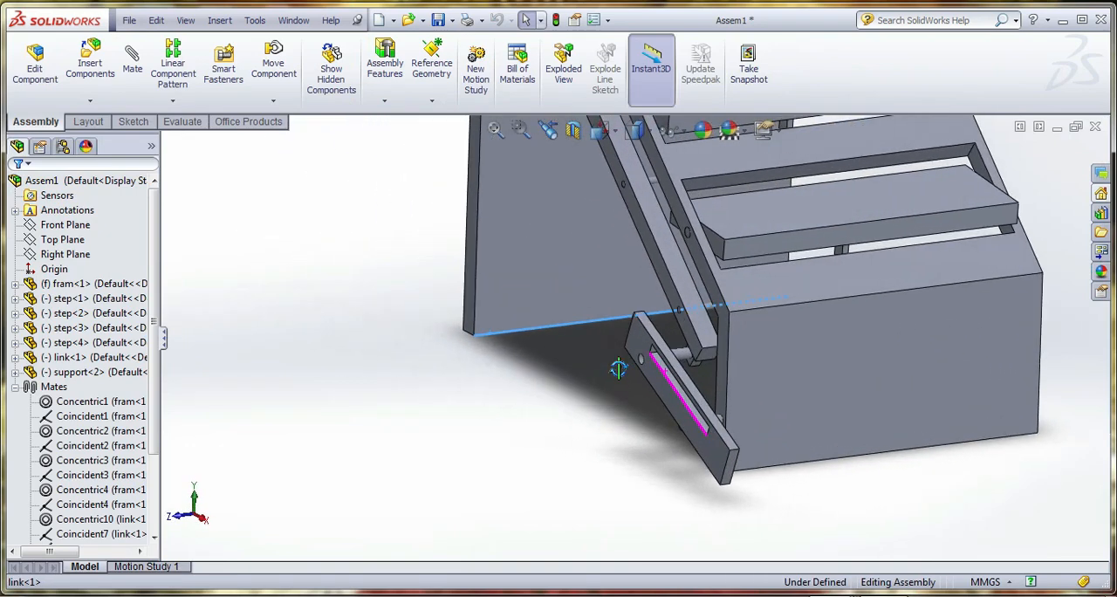
middle_click_drag(617, 369, 670, 375)
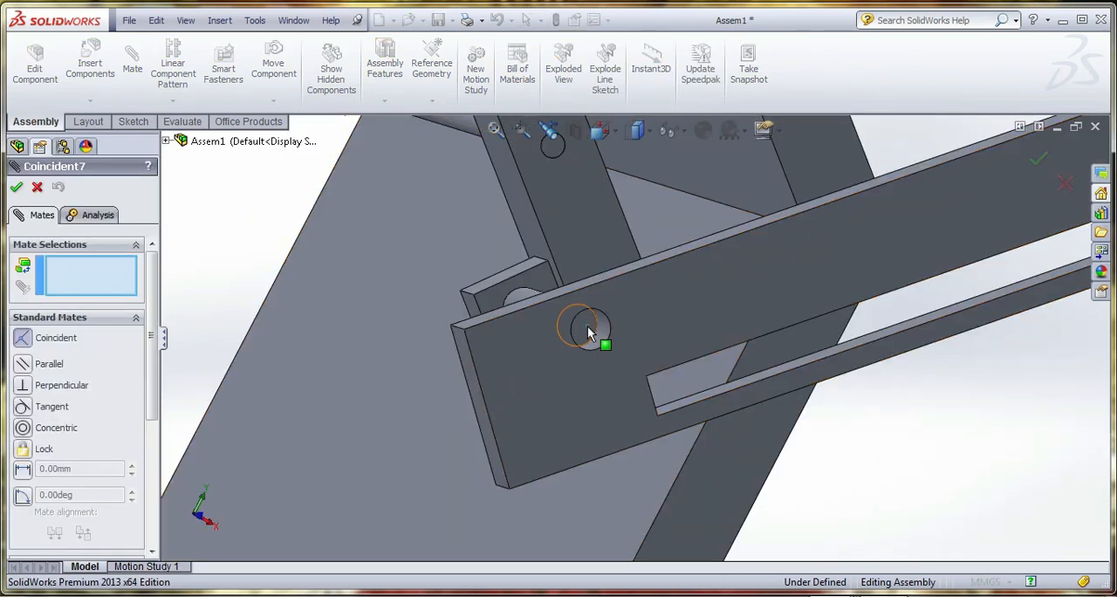
left_click(587, 325)
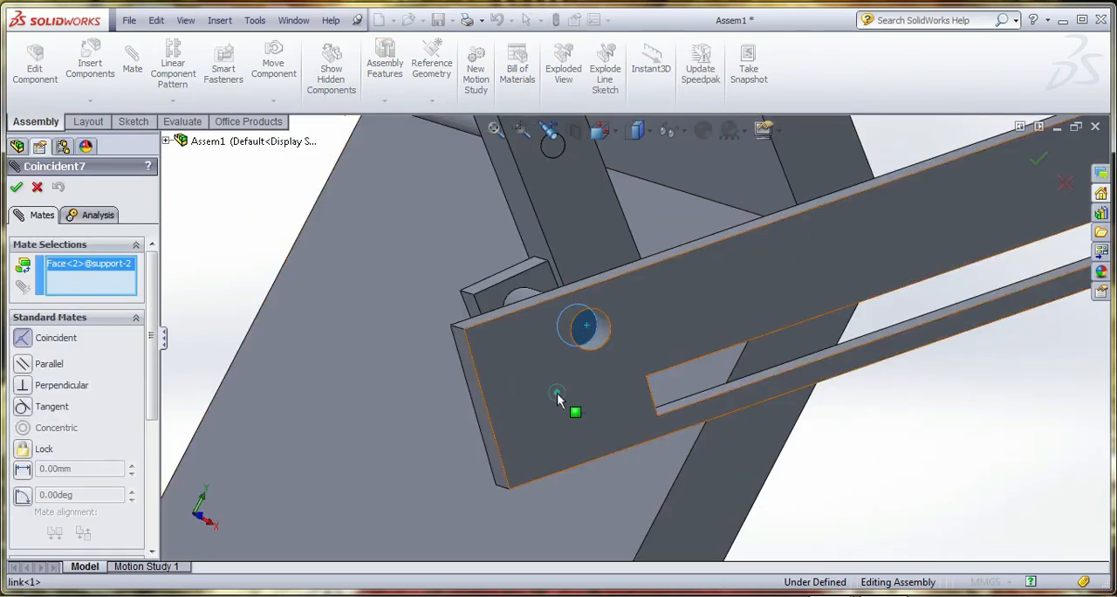
left_click(558, 394)
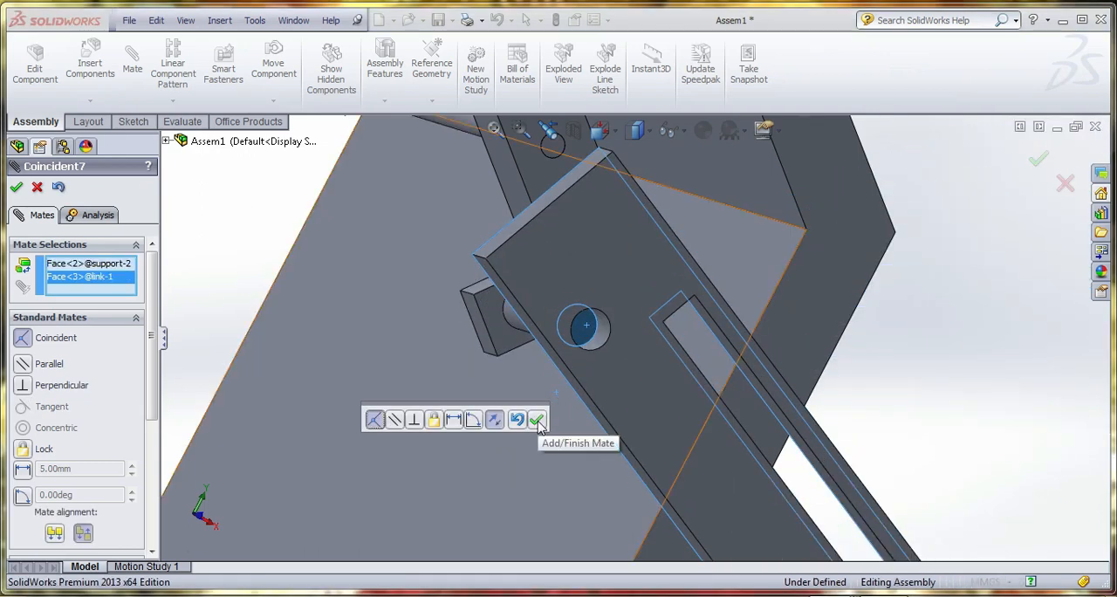
Change the support-to-link mate to a 0 mm distance mate with aligned orientation
left_click(23, 469)
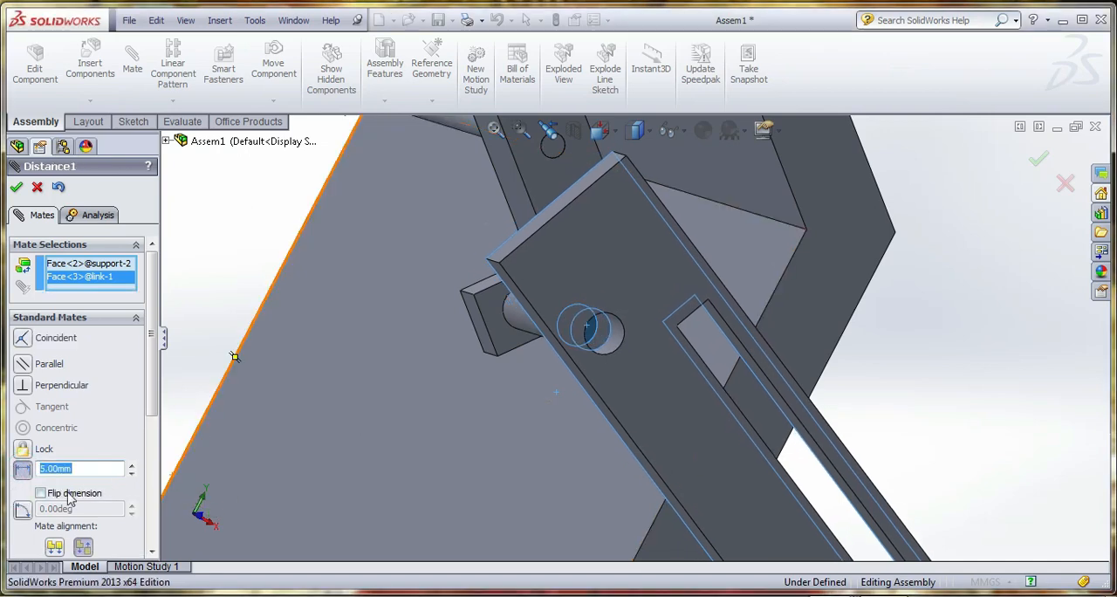
type("0")
key("Return")
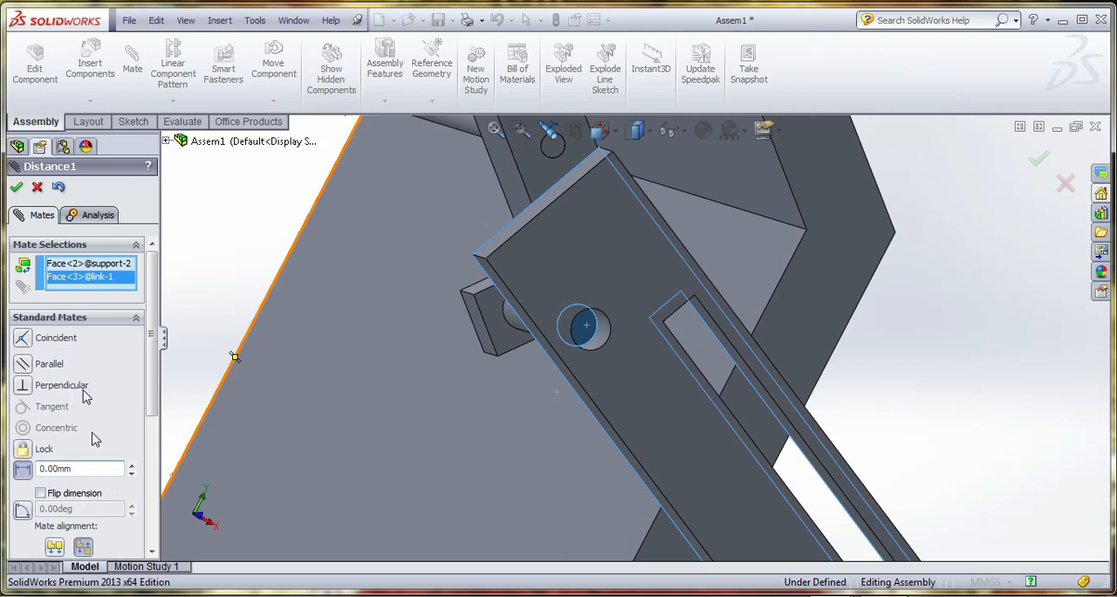
left_click(53, 550)
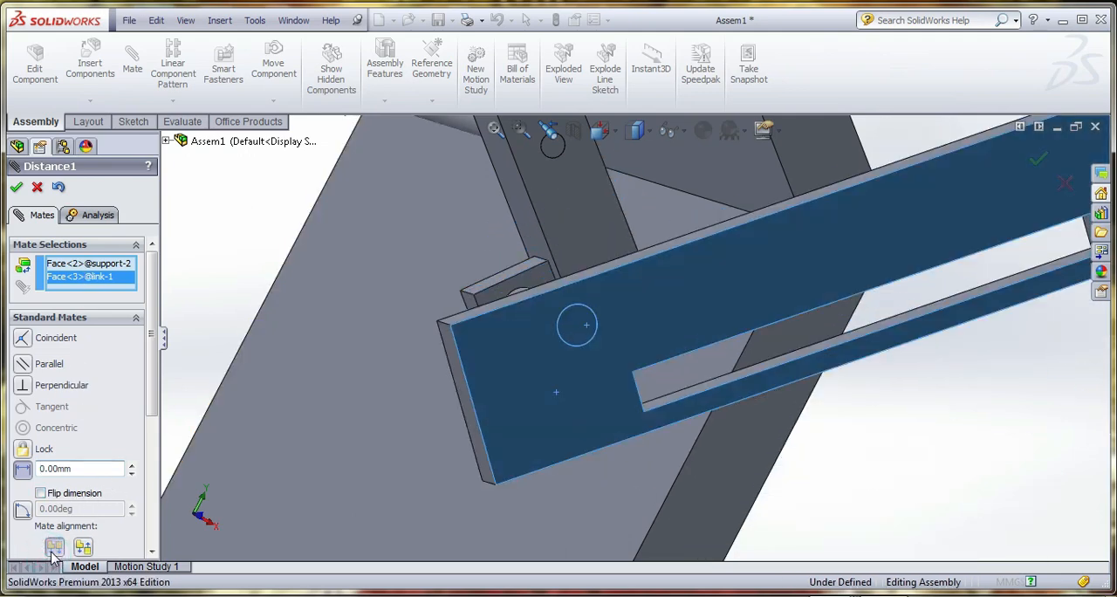
left_click(18, 188)
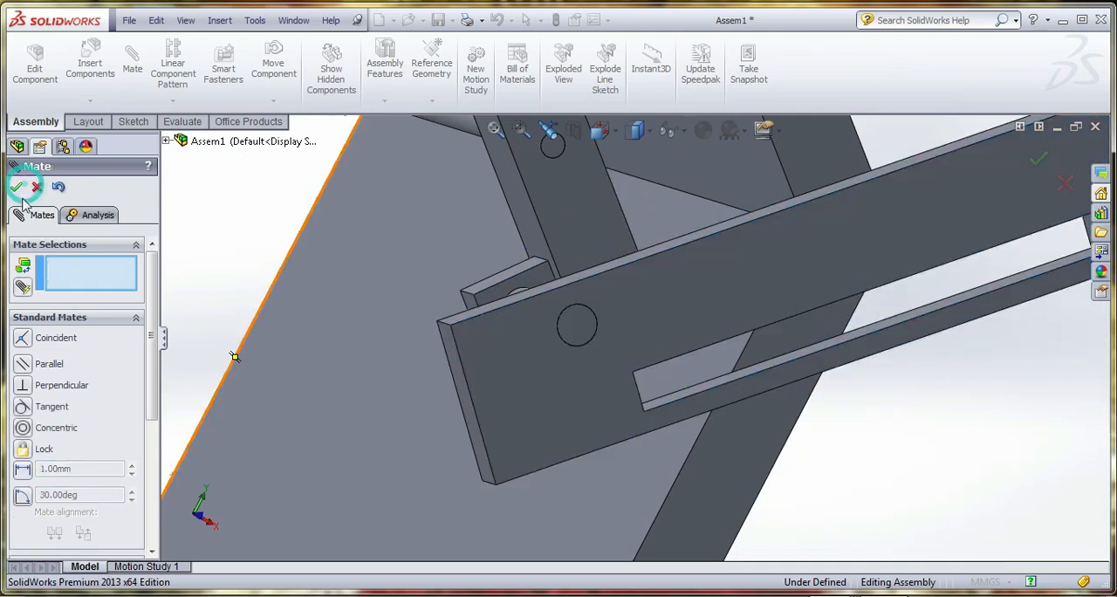
Add a tangent mate between the long inner face of the link's slot and the cylindrical face of the frame's lower pin
scroll(437, 409, "up", 6)
scroll(617, 429, "down", 10)
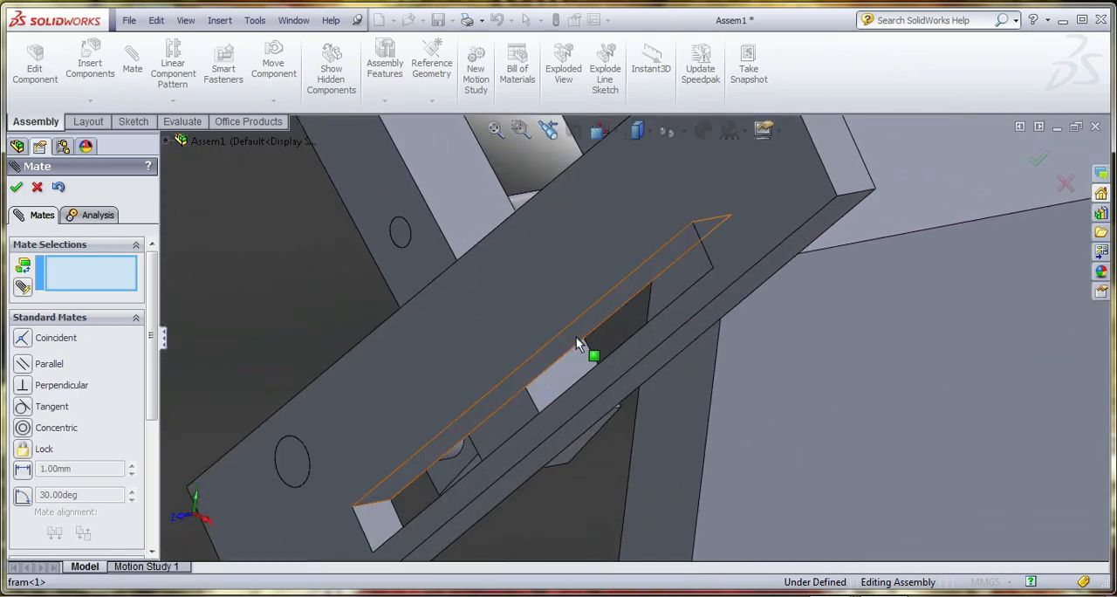
left_click(573, 334)
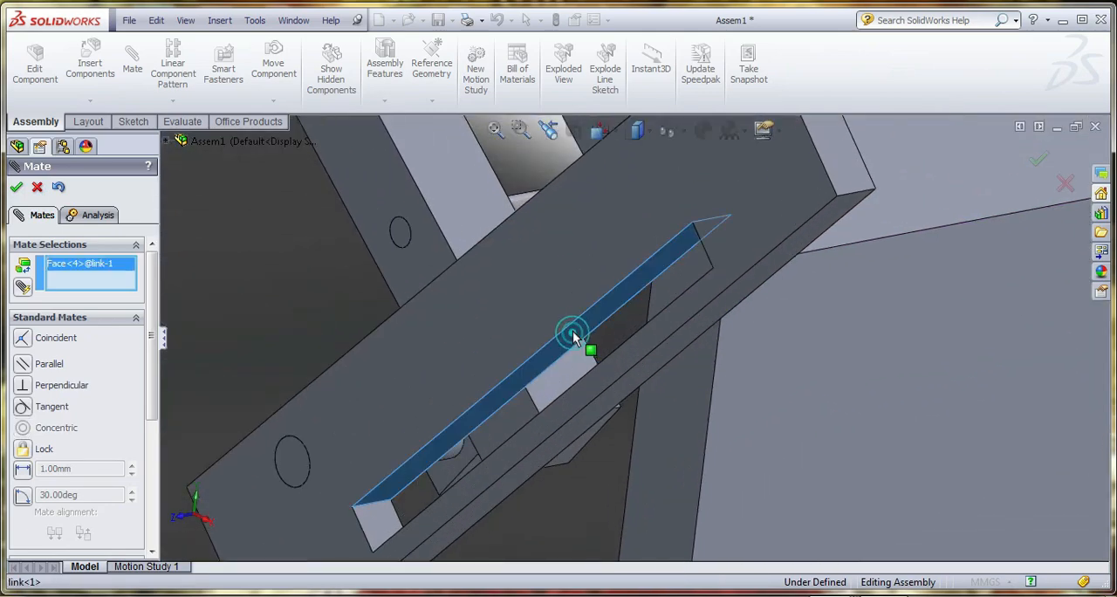
scroll(574, 334, "up", 8)
scroll(624, 438, "down", 5)
left_click(654, 420)
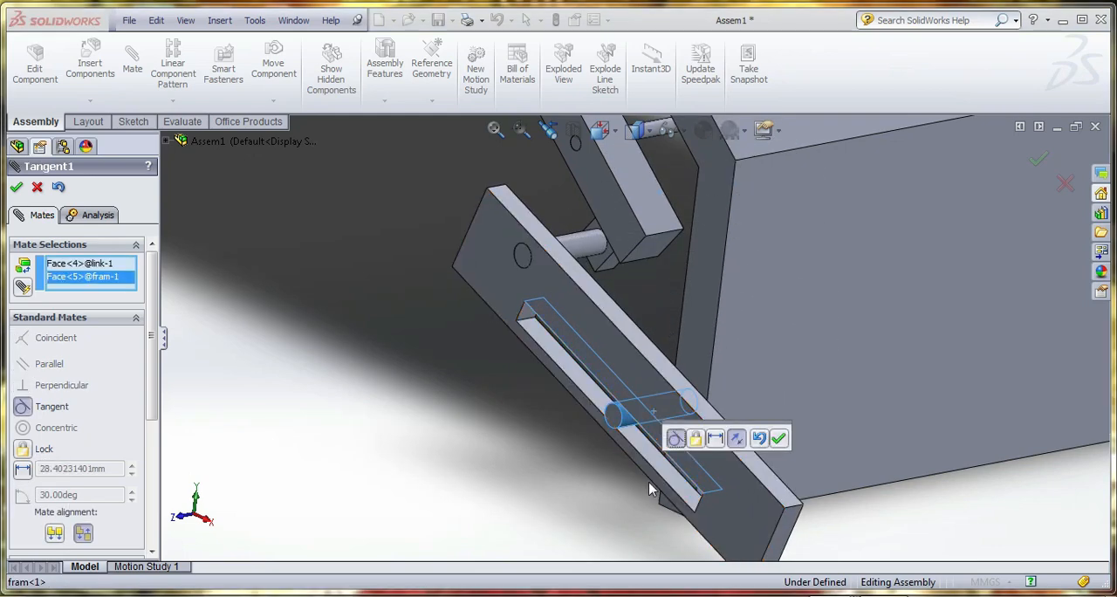
left_click(779, 438)
Move the link along the frame's lower pin to try the slot's travel, and finish mating
scroll(672, 453, "up", 7)
middle_click_drag(671, 398, 742, 458)
scroll(633, 465, "up", 5)
middle_click_drag(605, 455, 567, 460)
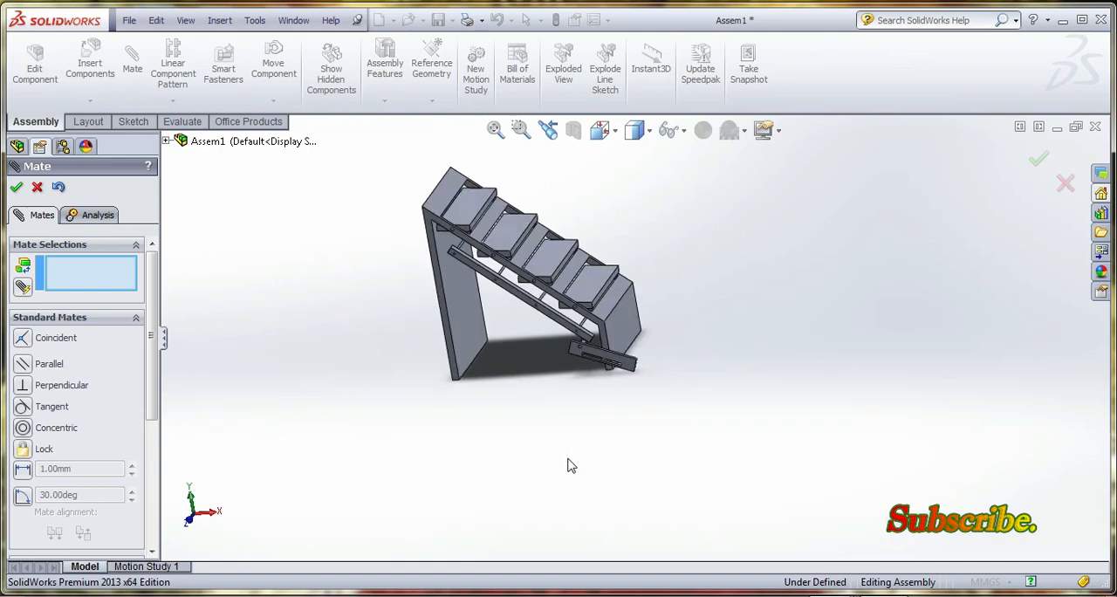
scroll(629, 365, "down", 3)
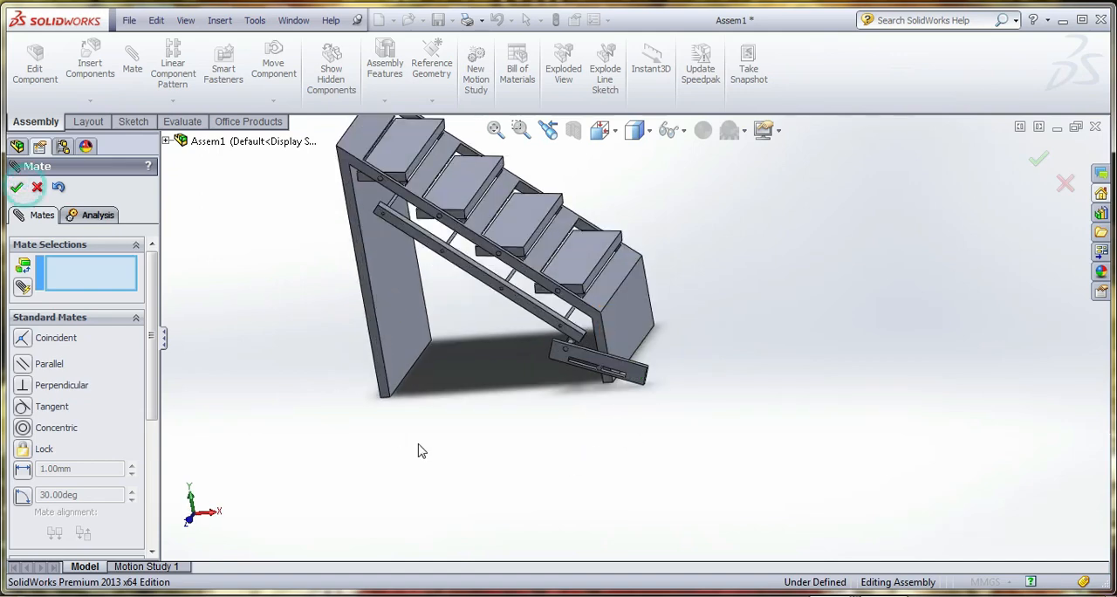
key("Escape")
Drag the slotted link and the support to check how the linked steps swing between open and folded positions
scroll(446, 472, "up", 1)
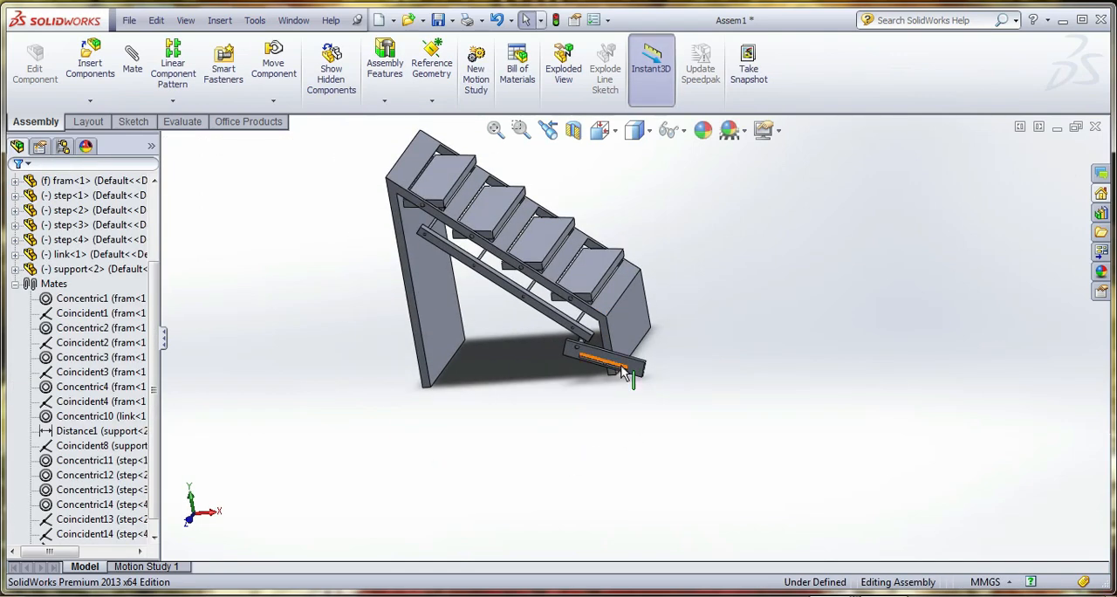
left_click_drag(634, 370, 616, 367)
middle_click_drag(618, 392, 587, 394)
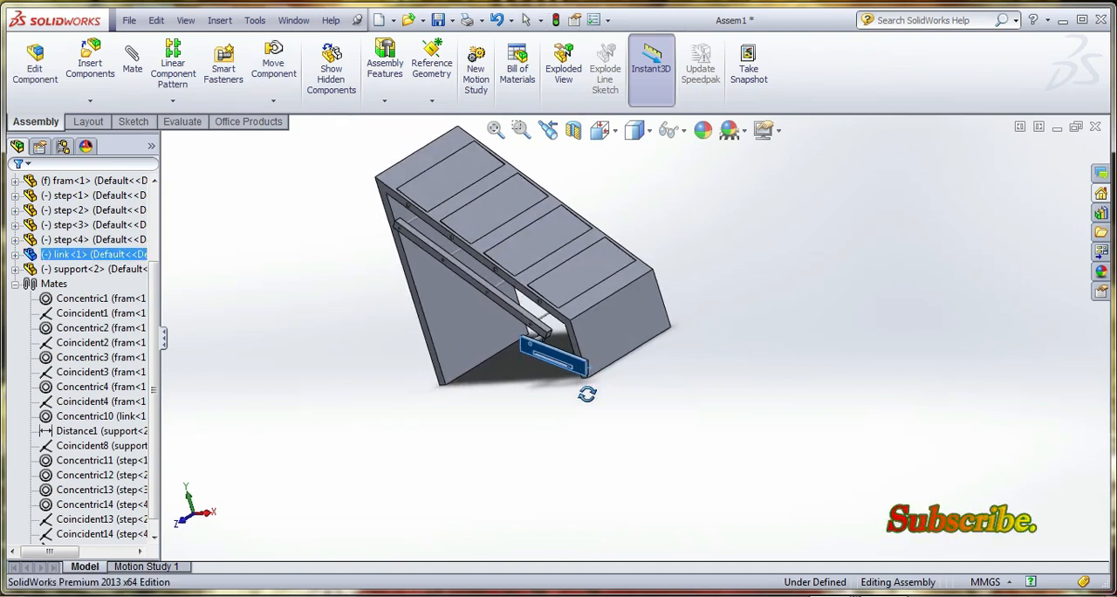
scroll(584, 277, "down", 2)
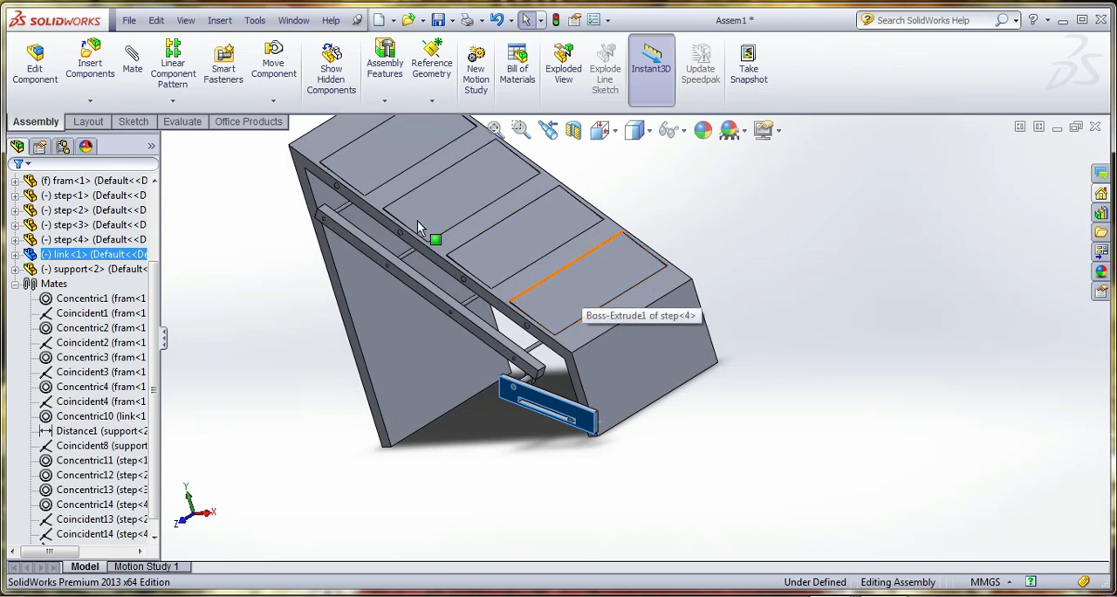
scroll(629, 373, "up", 1)
middle_click_drag(630, 378, 431, 307)
left_click_drag(392, 312, 402, 272)
middle_click_drag(402, 273, 408, 291)
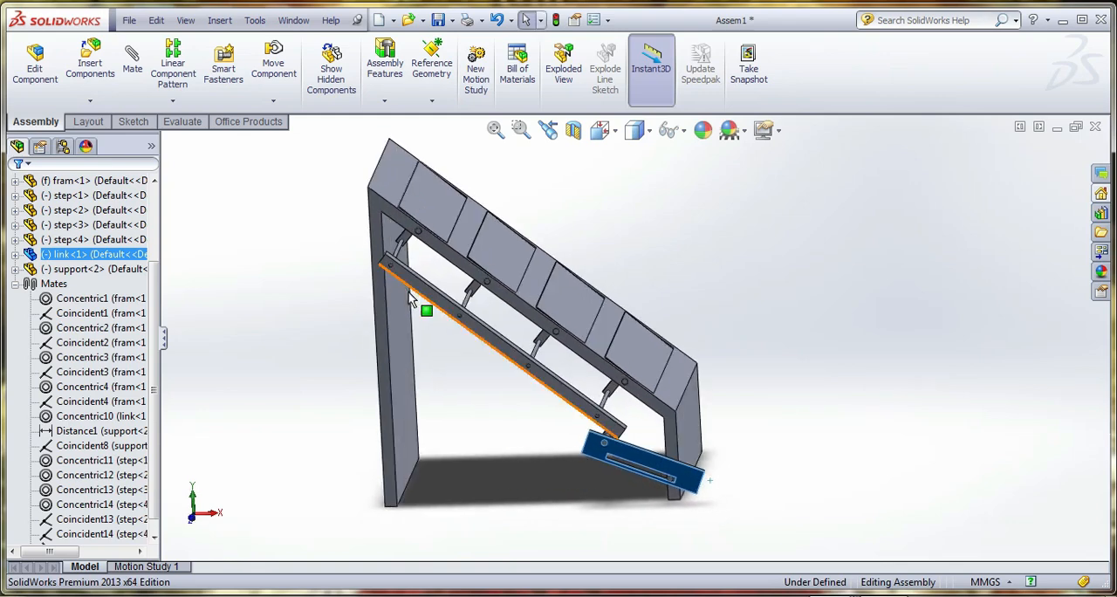
Open the support part from the assembly and inspect its Boss-Extrude3 pin feature
right_click(74, 254)
left_click(370, 407)
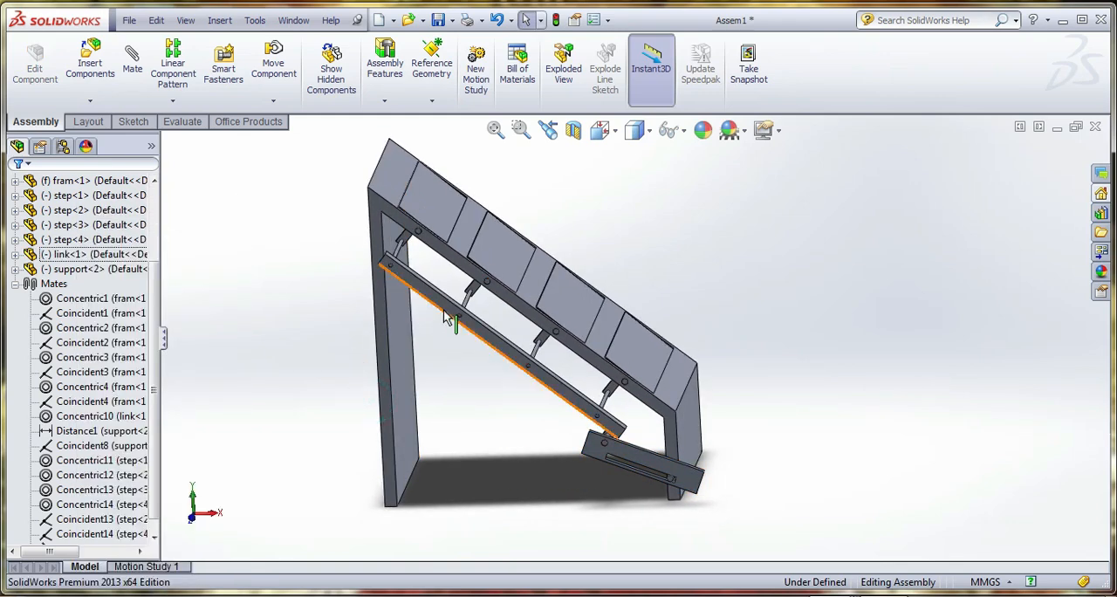
right_click(75, 269)
key("Escape")
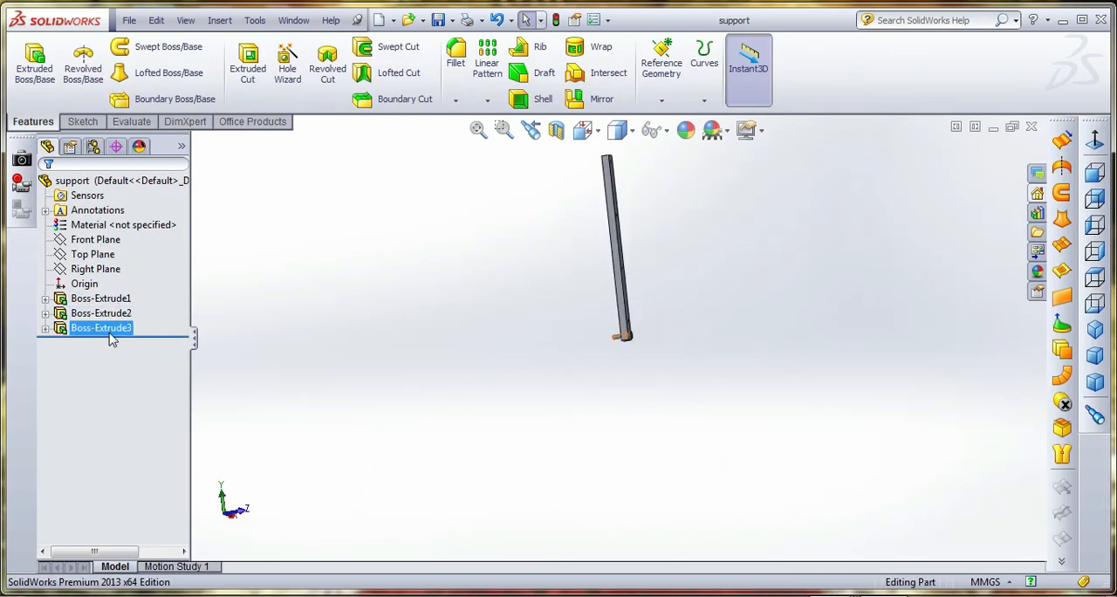
left_click(100, 328)
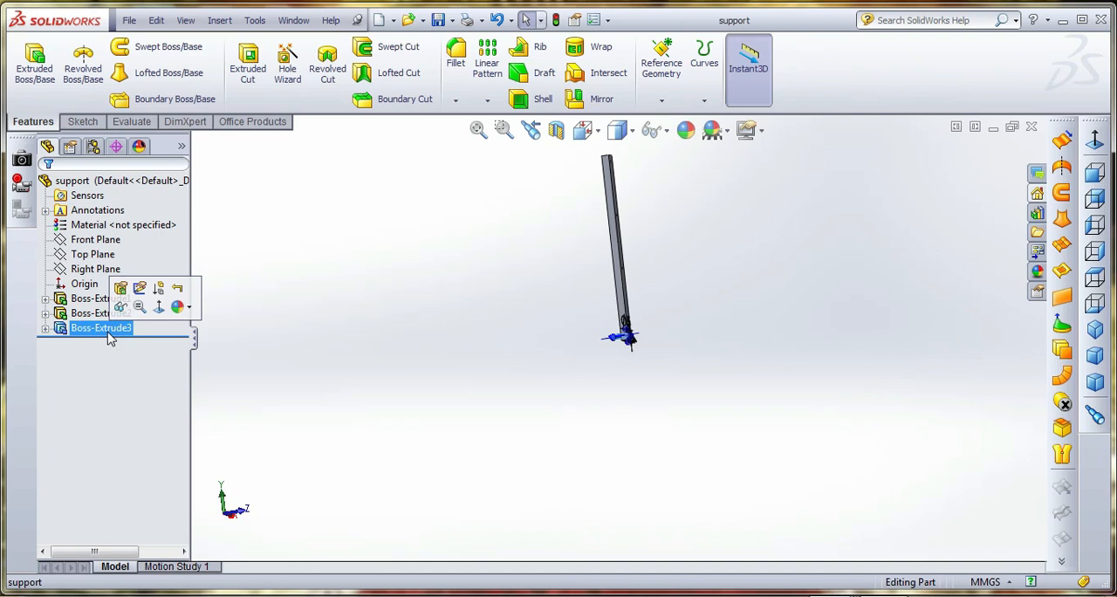
Switch to the step part and set the arm profile's length to 30 mm in Sketch3 of Boss-Extrude3
left_click(293, 20)
left_click(316, 182)
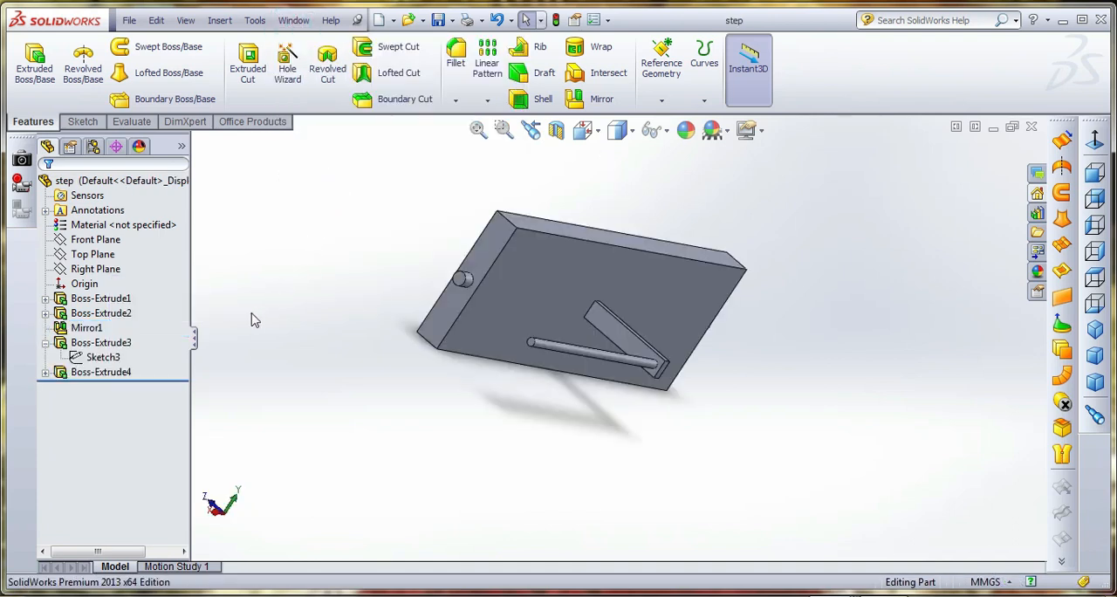
right_click(116, 367)
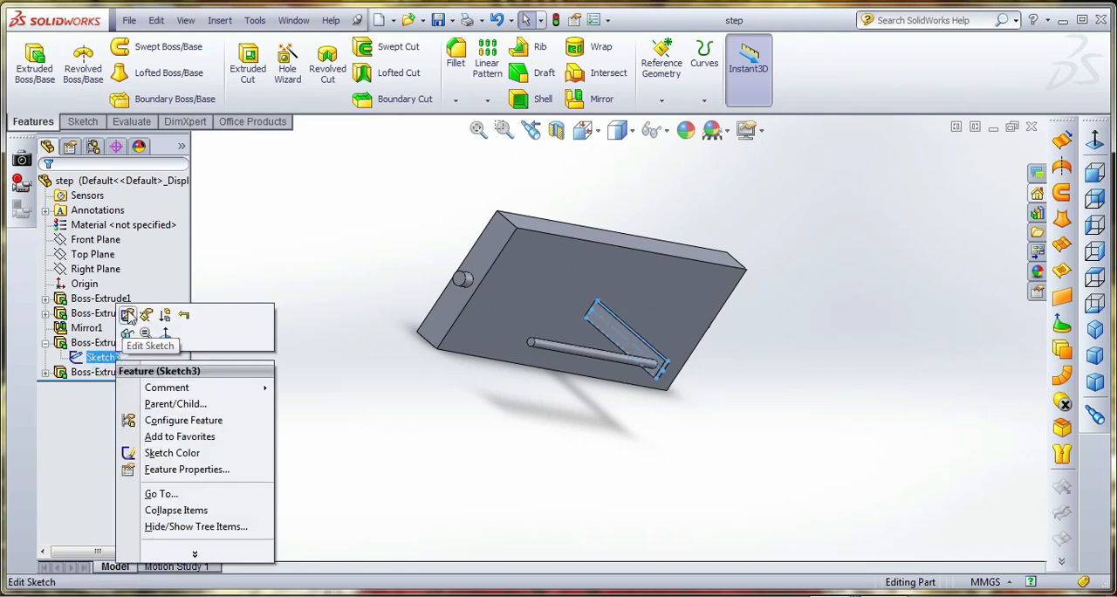
left_click(142, 312)
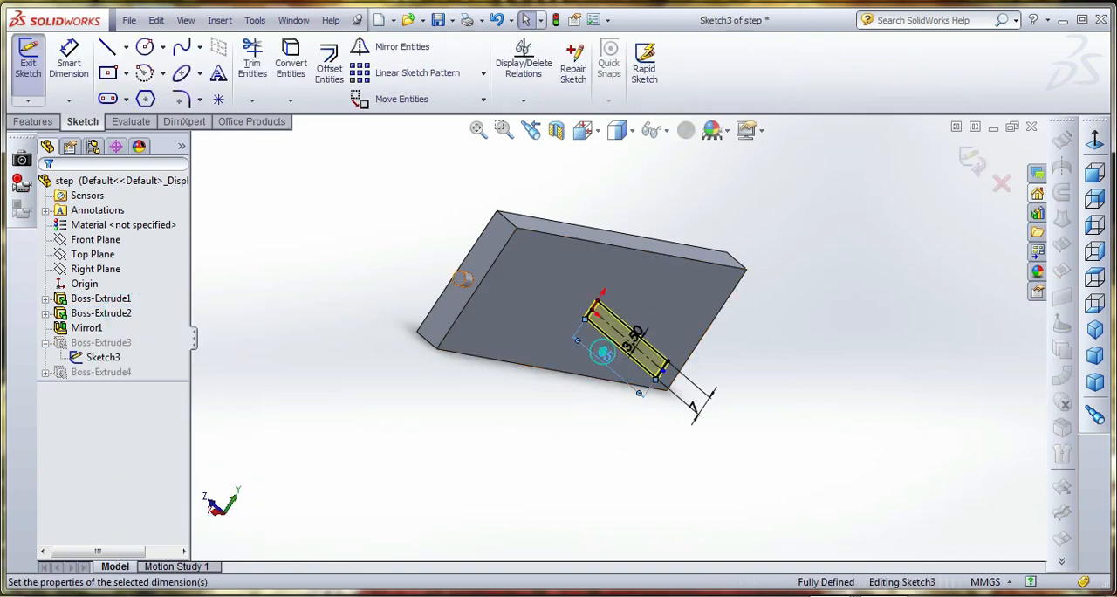
double_click(604, 353)
type("3")
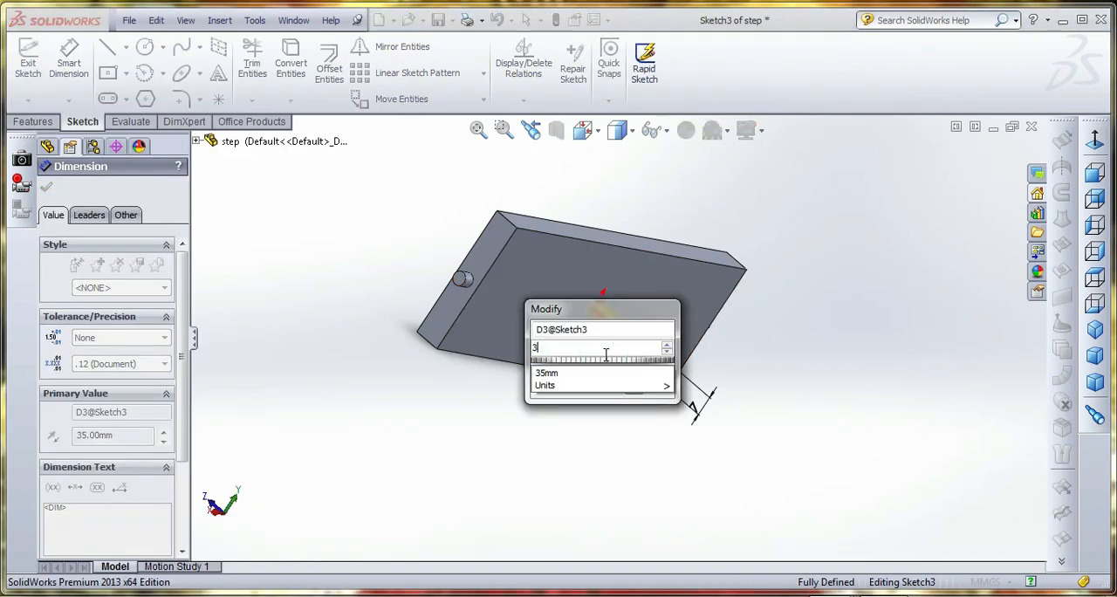
type("0")
key("Return")
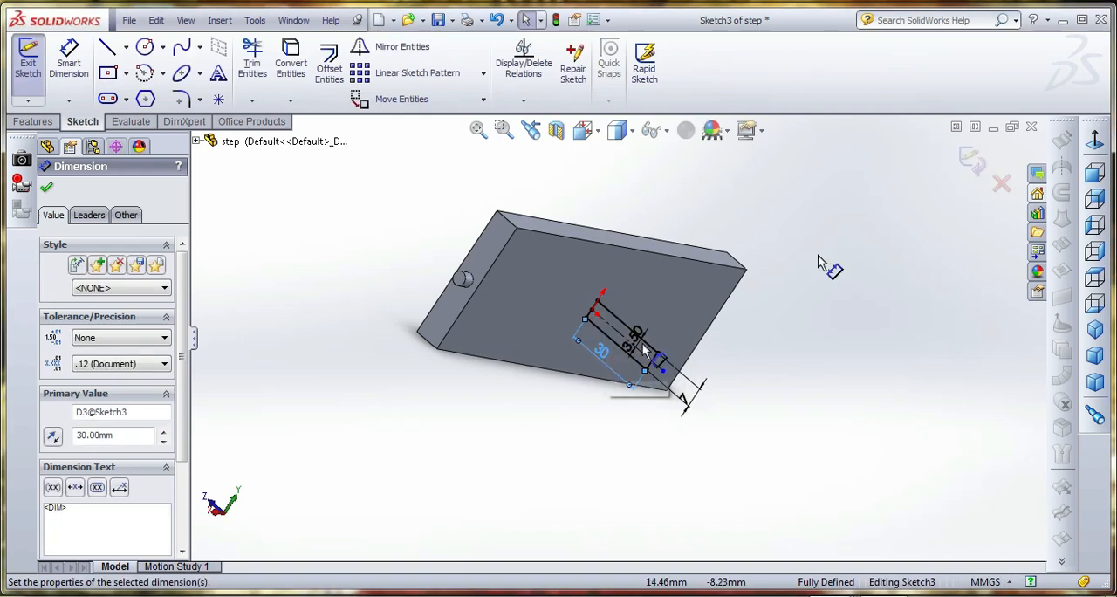
left_click(970, 158)
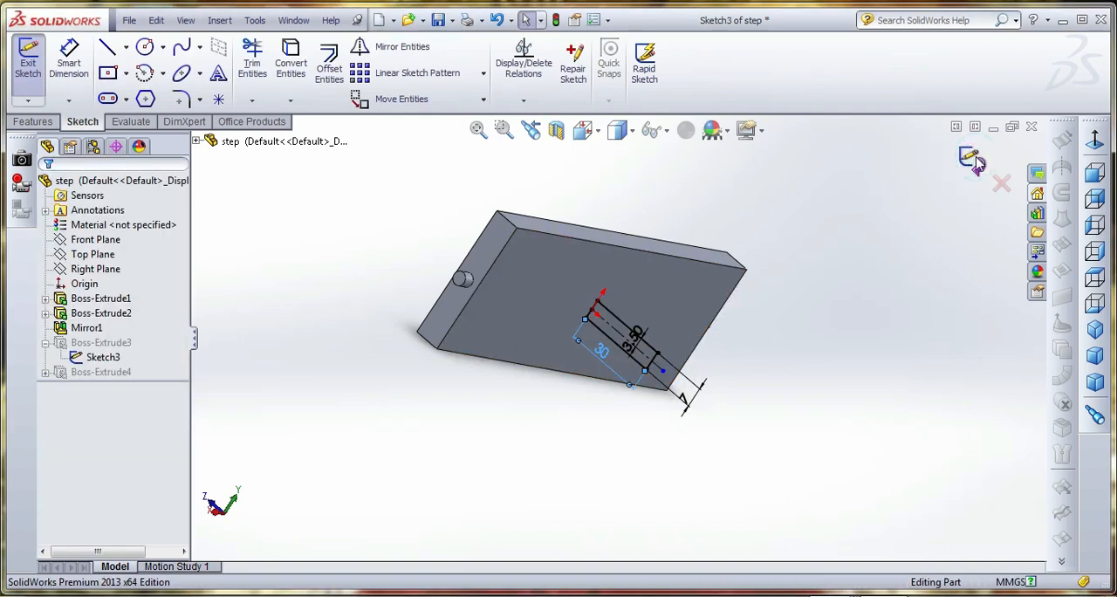
Save the step part, return to the Assem1 assembly and move the slotted link to check the fit
left_click(442, 20)
left_click(293, 20)
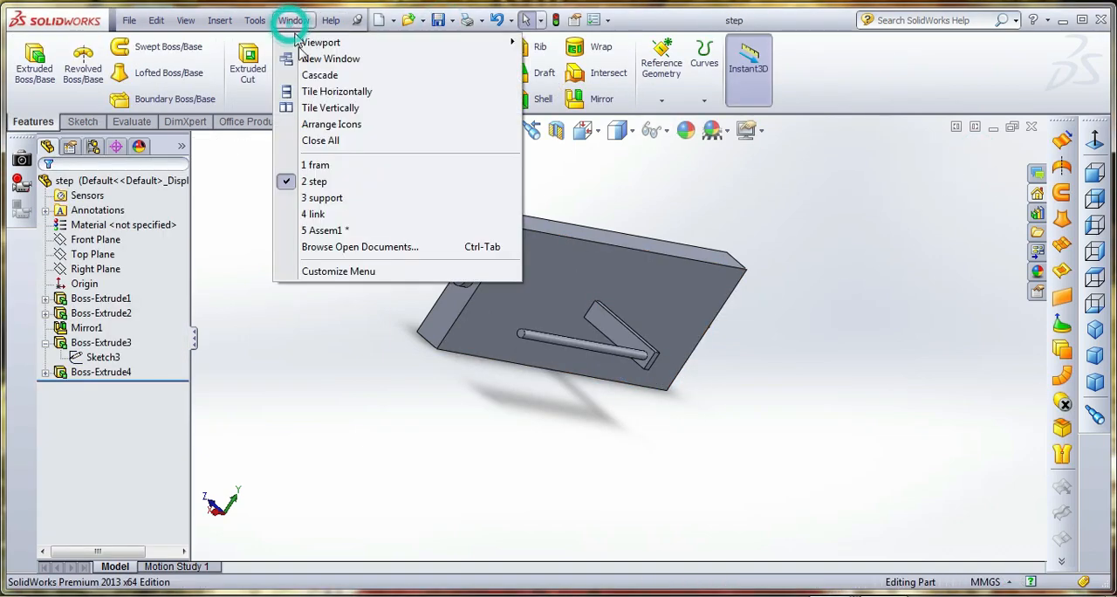
left_click(338, 229)
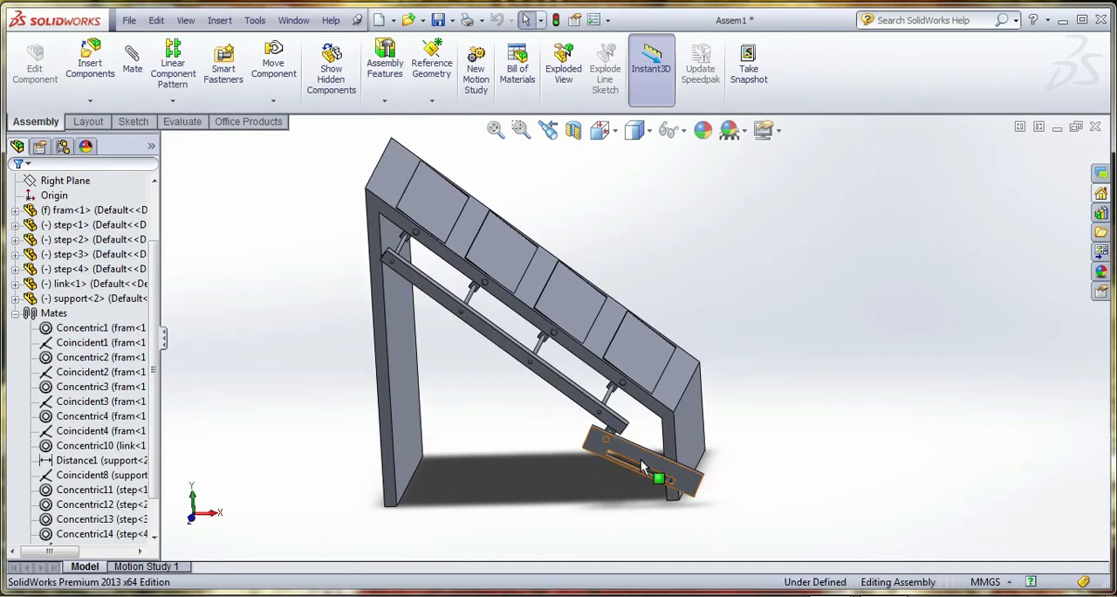
mouse_move(642, 459)
left_mouse_down()
mouse_move(656, 464)
mouse_move(649, 458)
left_mouse_up()
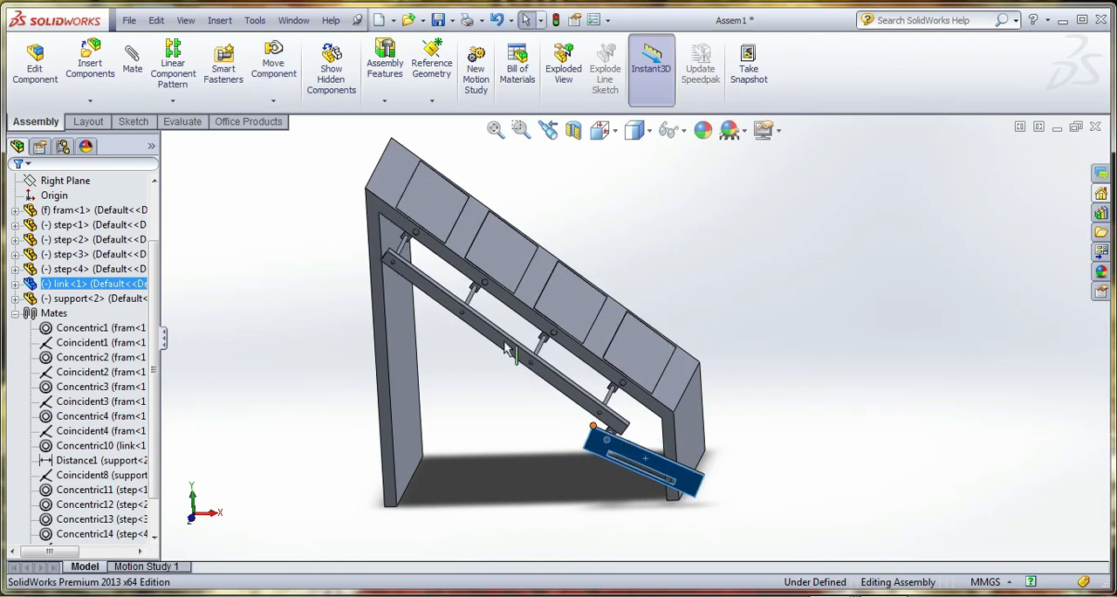
middle_click_drag(506, 347, 736, 389)
left_click(369, 406)
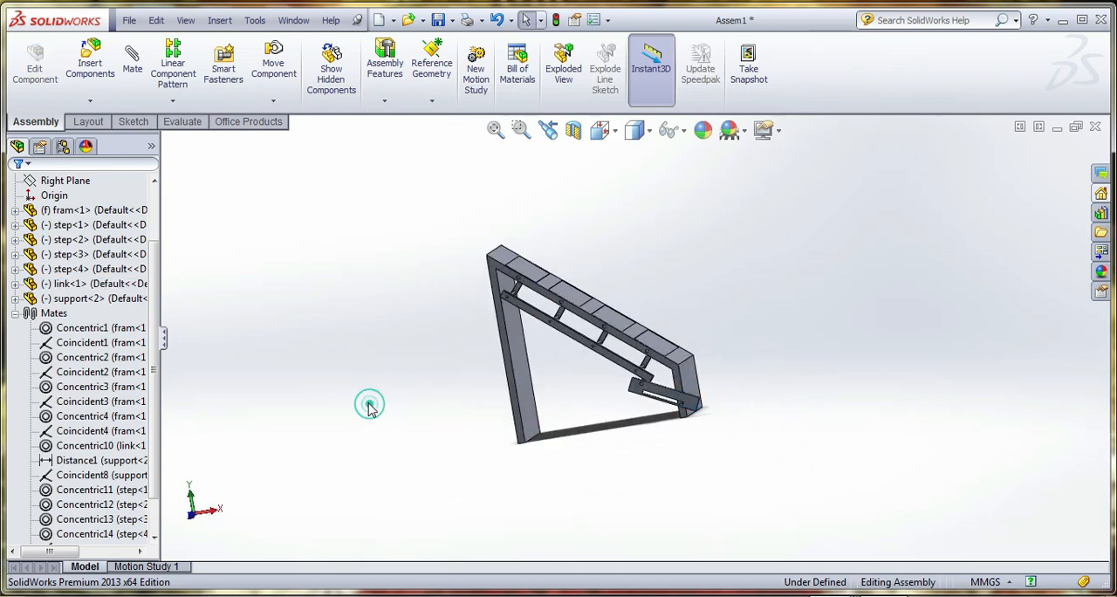
Open the step part from the assembly and set the arm profile's length to 25 mm in Sketch3 of Boss-Extrude3
left_click(101, 226)
right_click(108, 229)
left_click(109, 179)
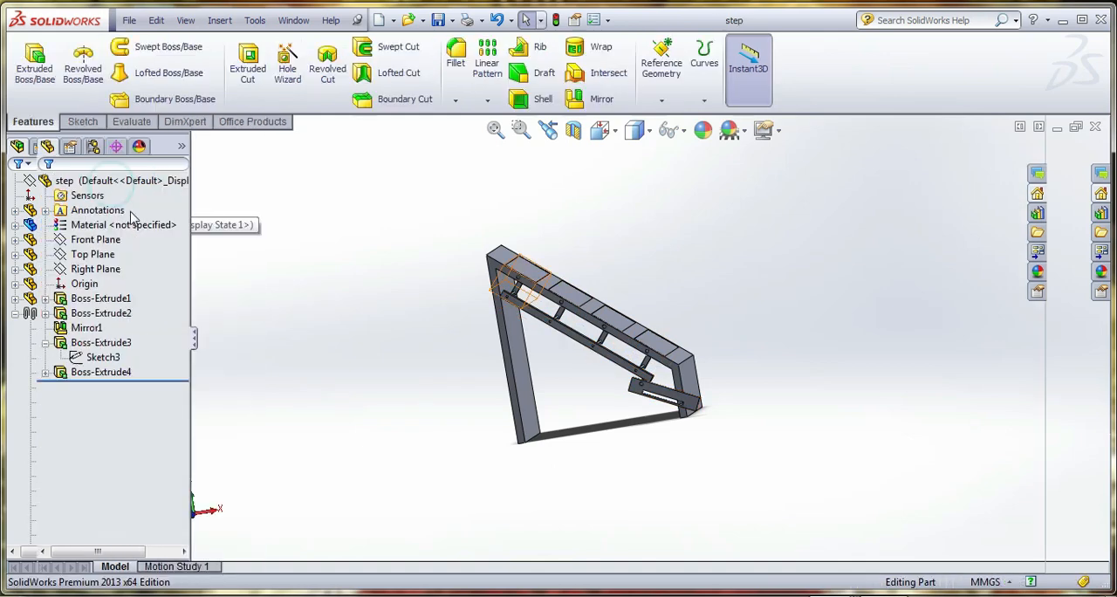
right_click(102, 357)
left_click(113, 313)
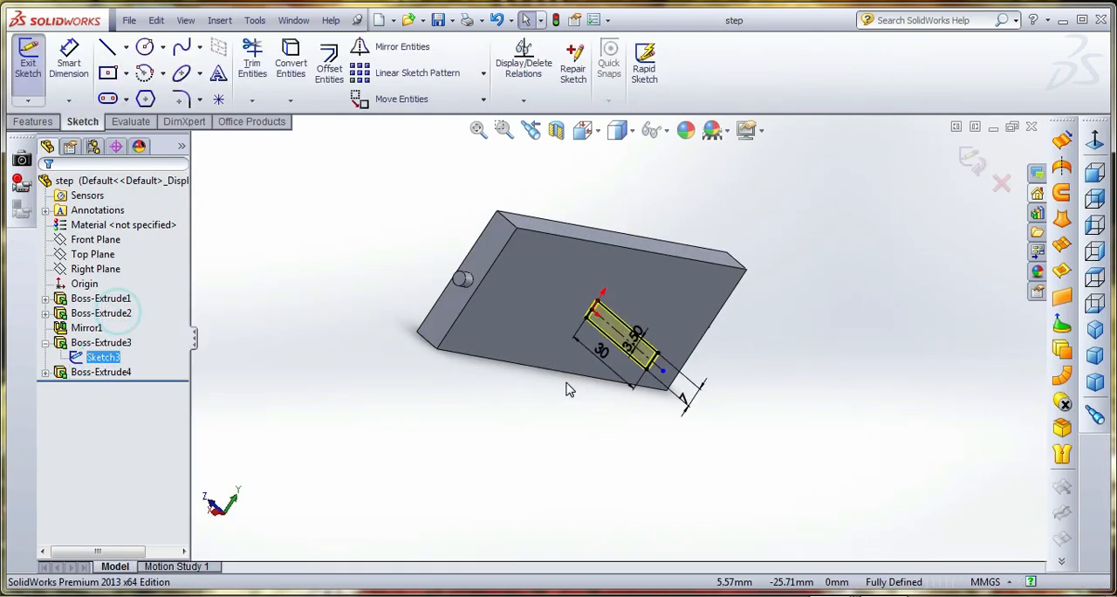
double_click(602, 311)
type("25")
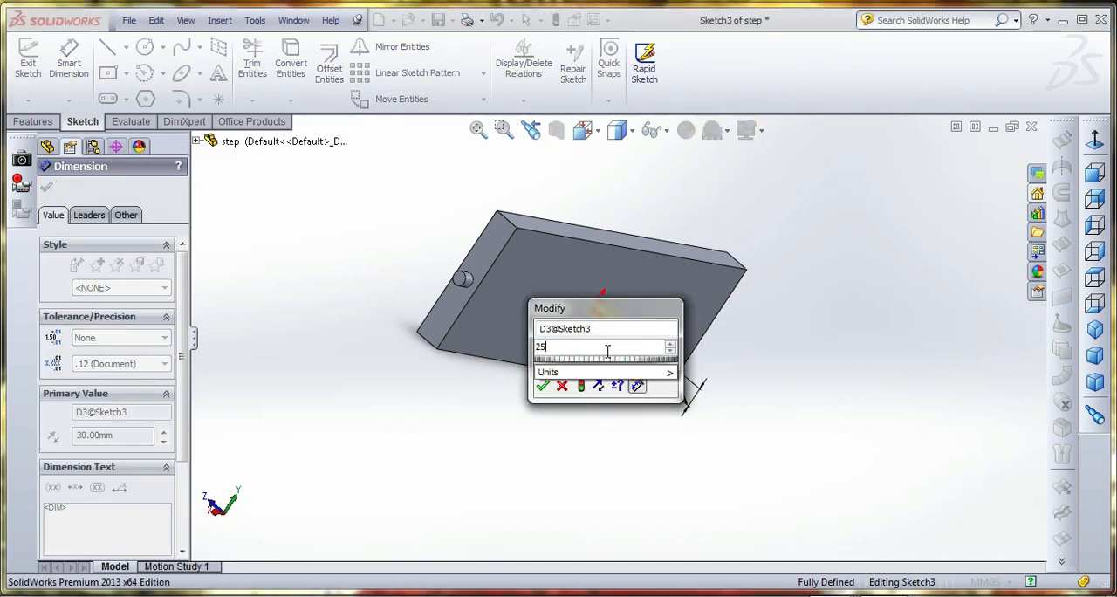
key("Return")
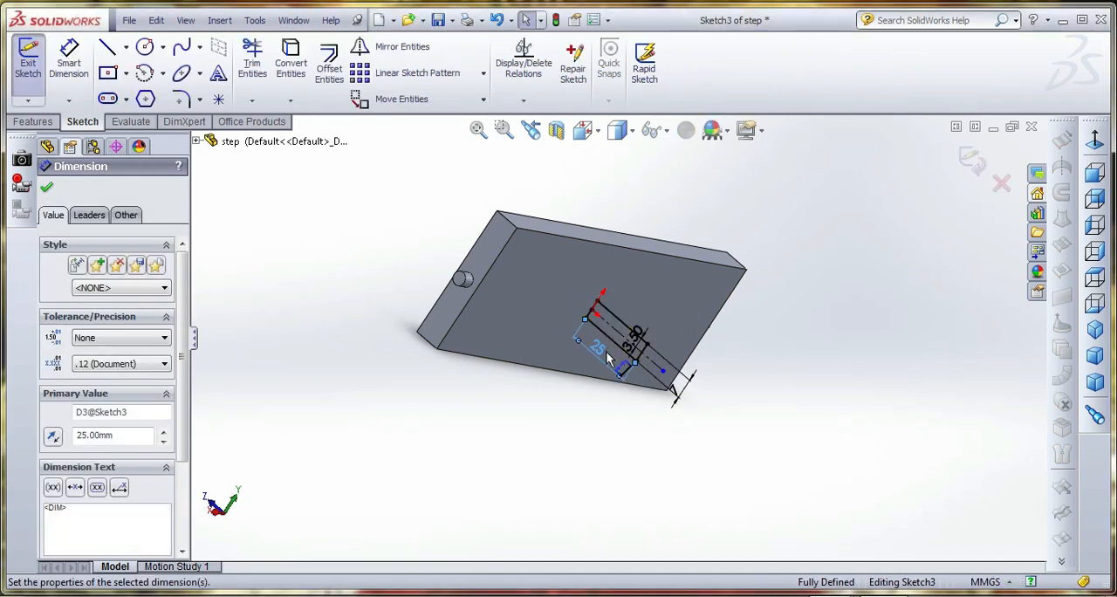
left_click(970, 160)
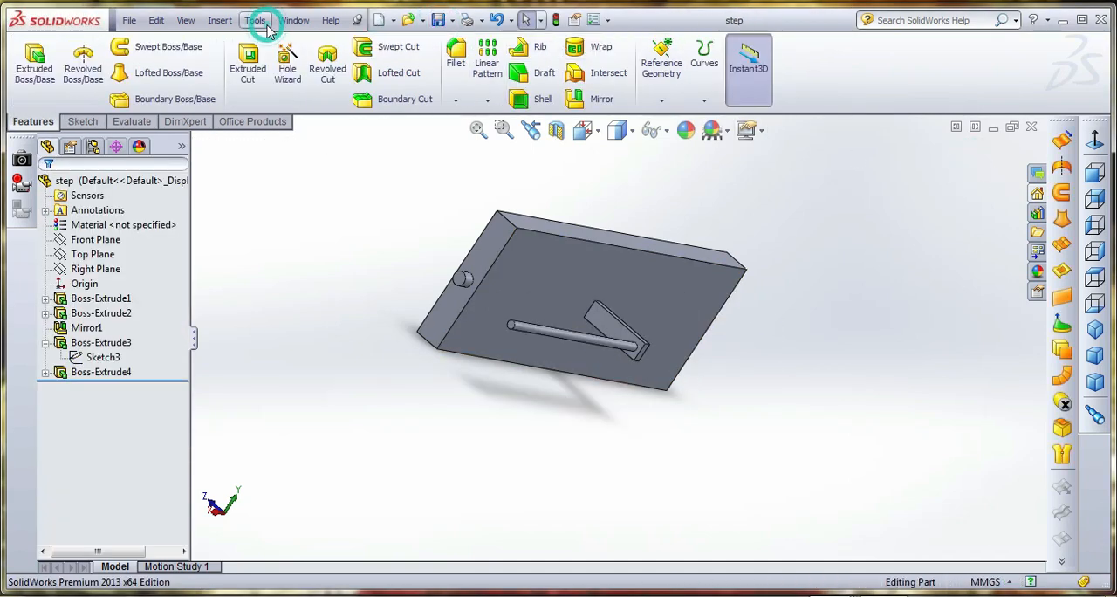
Return to the Assem1 assembly and examine how the slotted link sits on the frame's lower pin
left_click(293, 20)
left_click(347, 230)
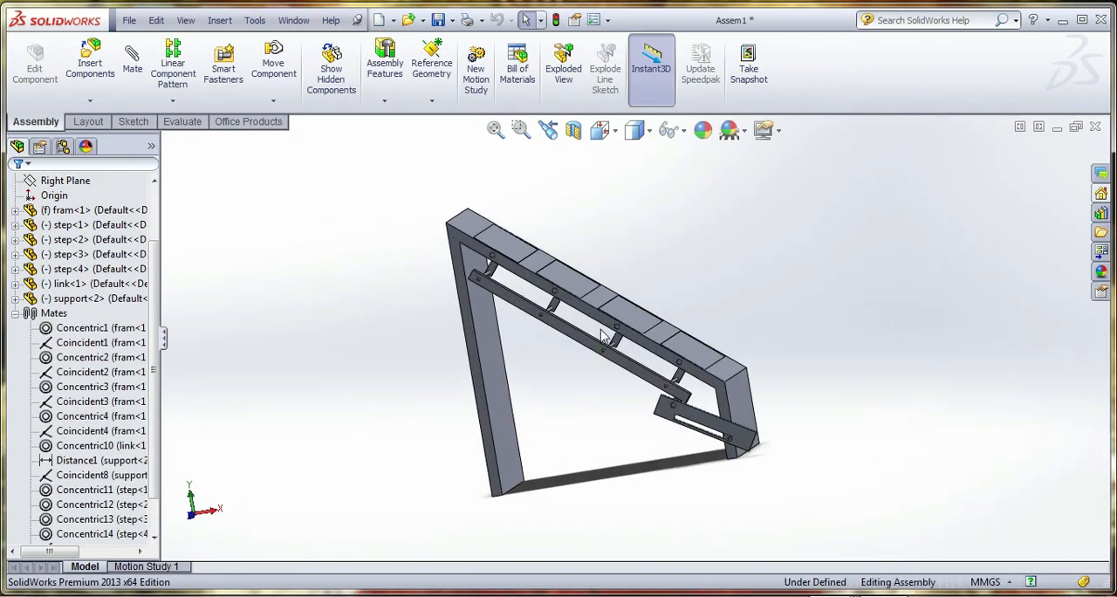
middle_click_drag(602, 337, 609, 330)
scroll(611, 330, "up", 3)
middle_click_drag(838, 400, 790, 402)
scroll(692, 402, "down", 5)
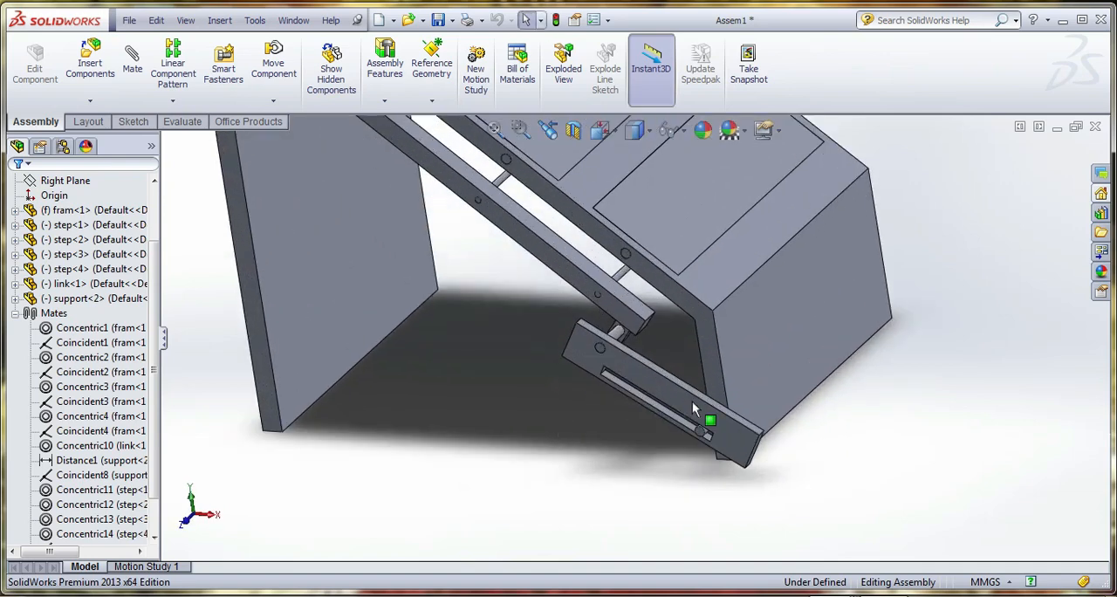
scroll(692, 401, "down", 2)
scroll(660, 418, "up", 6)
scroll(637, 429, "down", 2)
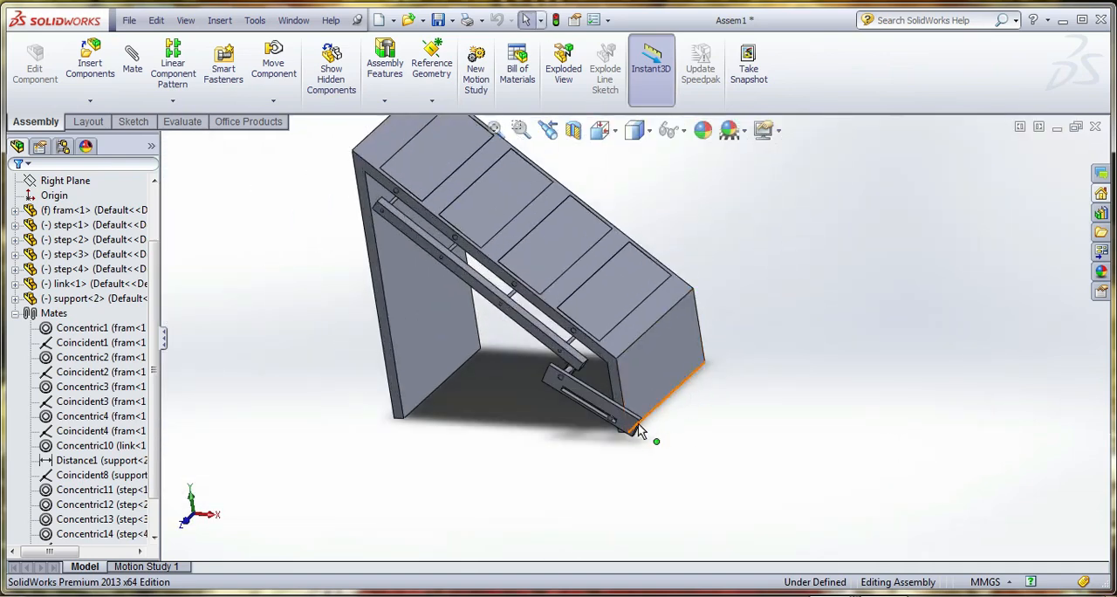
Move the free end of the slotted link to test how the support and steps swing with the shortened arms
left_click(630, 428)
mouse_move(629, 423)
left_mouse_down()
mouse_move(607, 420)
mouse_move(659, 445)
mouse_move(628, 422)
left_mouse_up()
key("Escape")
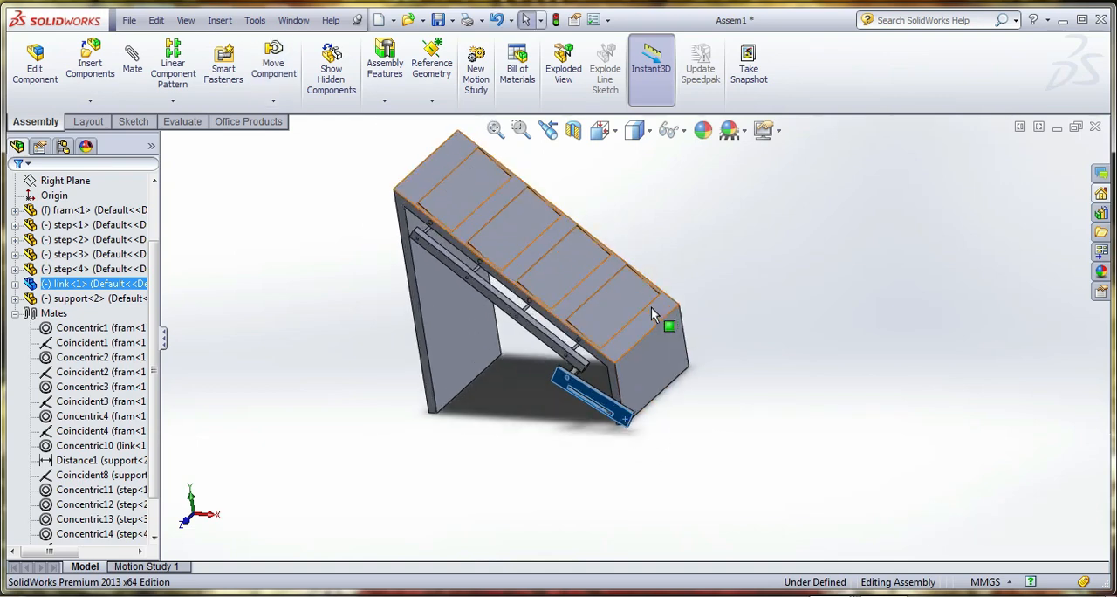
scroll(649, 310, "down", 1)
middle_click_drag(649, 311, 662, 292)
left_click_drag(629, 428, 636, 428)
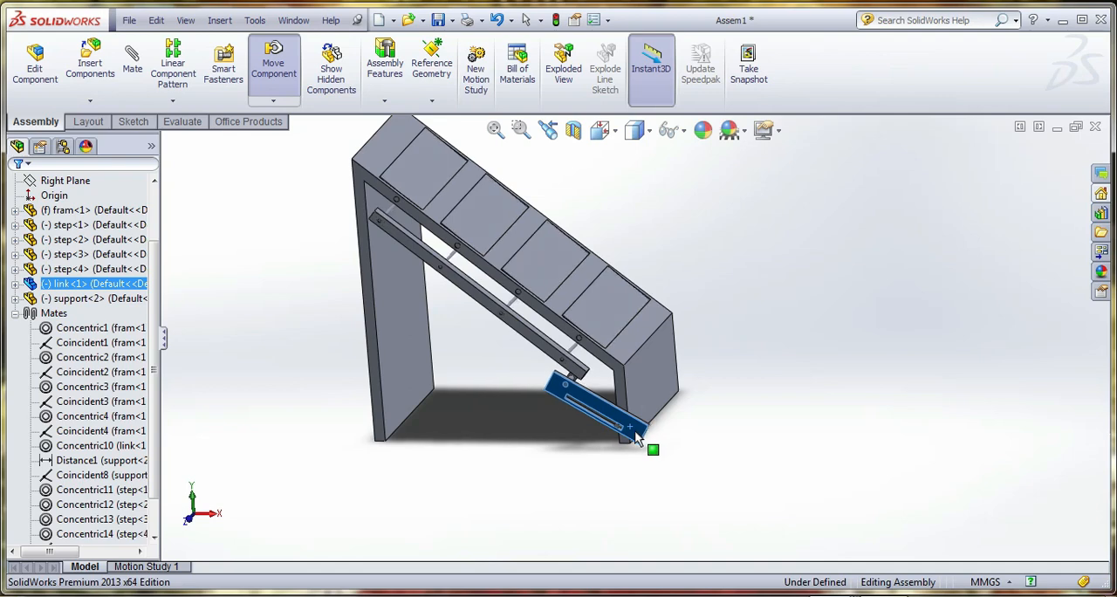
key("Escape")
middle_click_drag(636, 430, 632, 375)
scroll(652, 312, "down", 2)
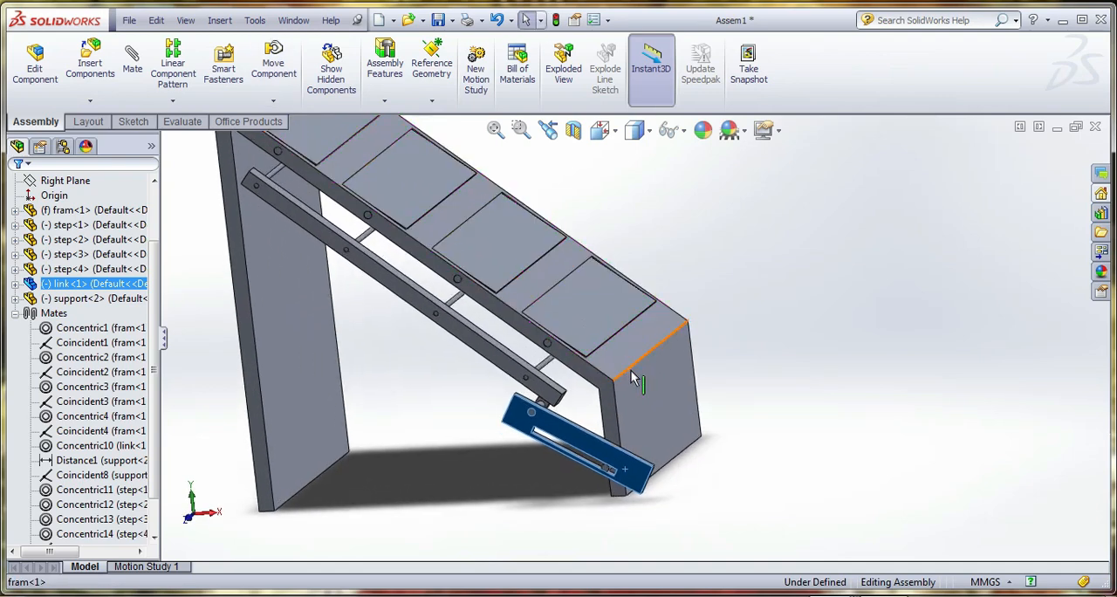
scroll(634, 377, "up", 3)
left_click(766, 348)
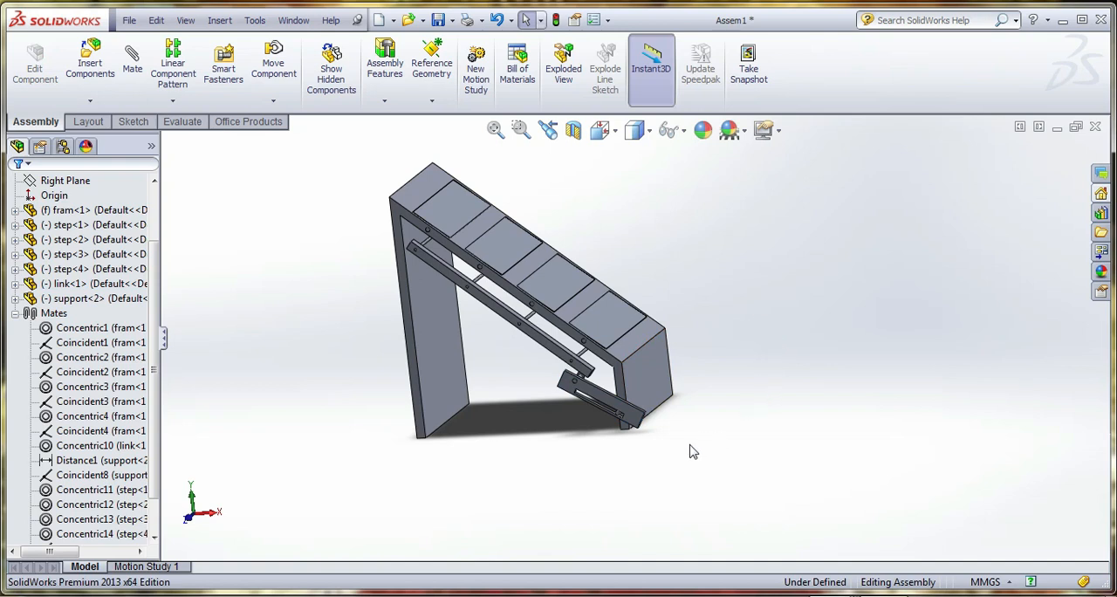
In Motion Study 1, define a linear motor on the end face of the link's slot, moving relative to the frame
left_click(144, 566)
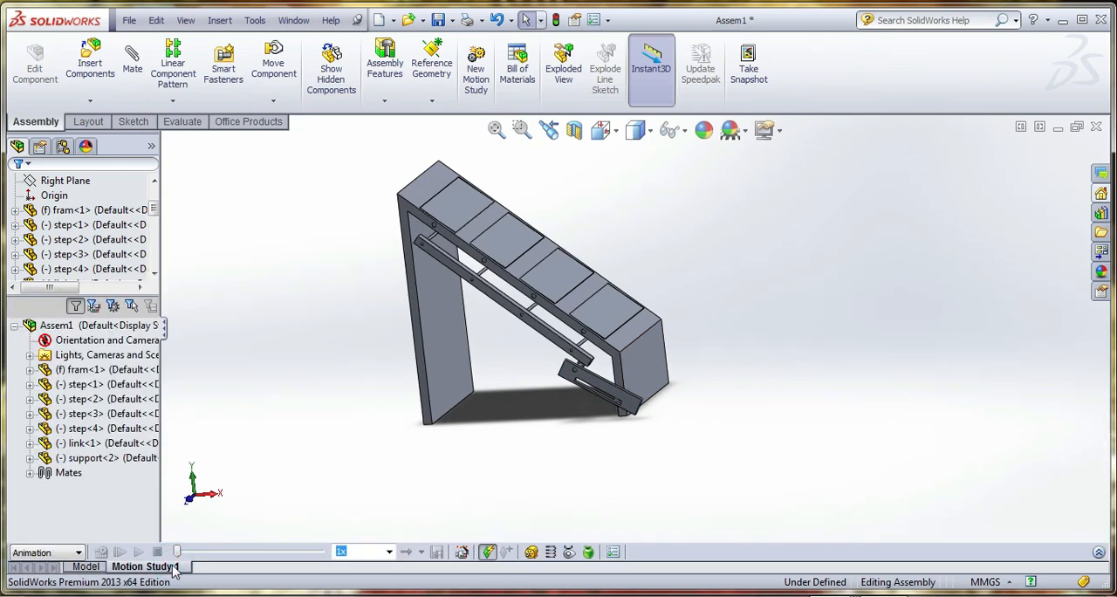
left_click(531, 553)
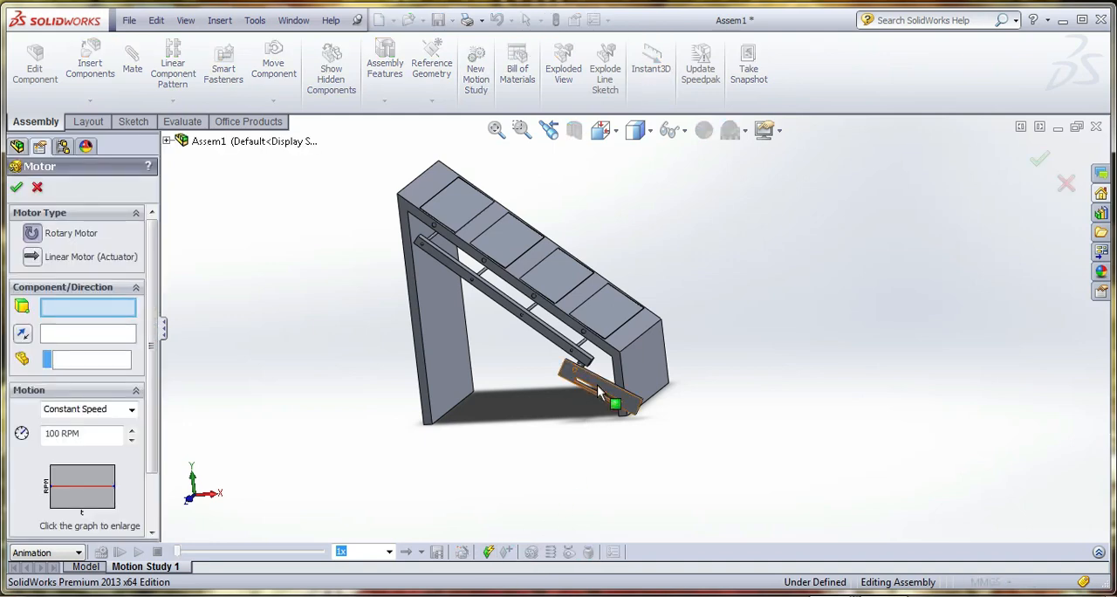
scroll(611, 399, "down", 8)
middle_click_drag(692, 397, 741, 390)
left_click(753, 401)
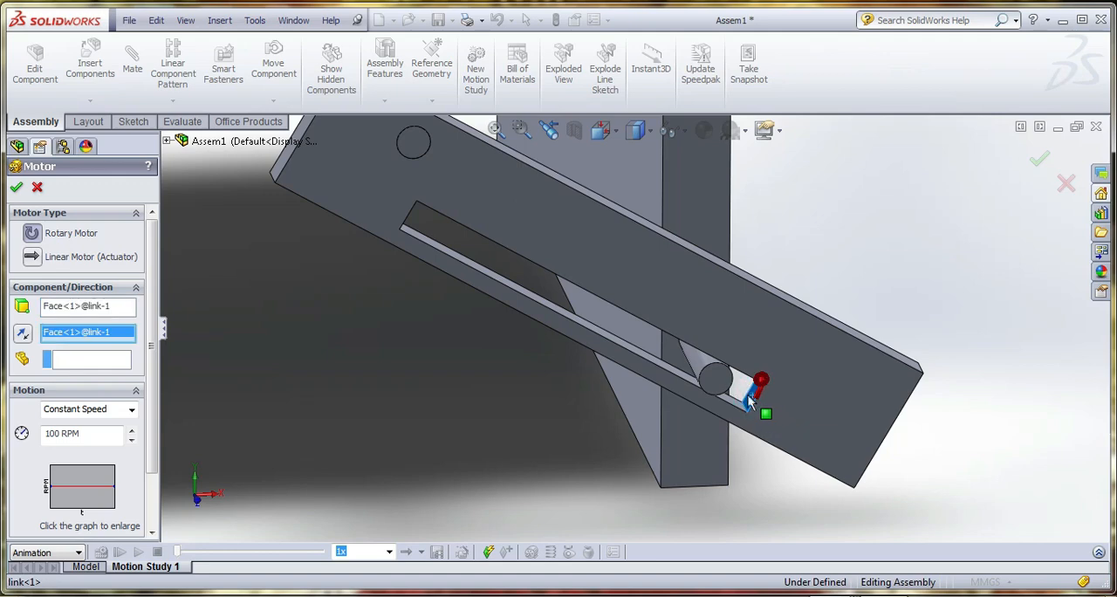
left_click(72, 357)
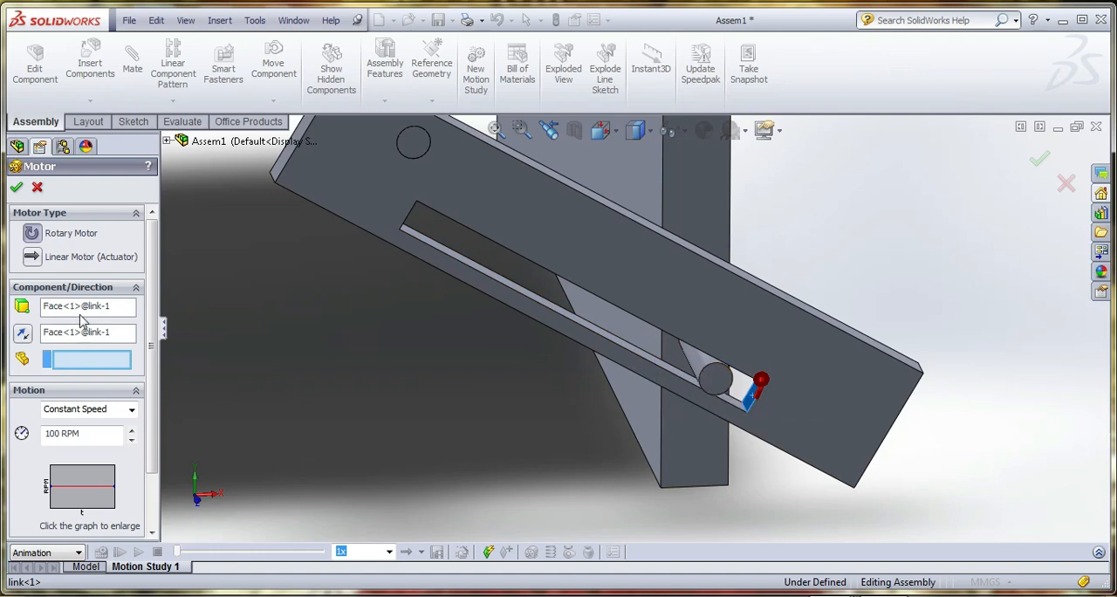
left_click(33, 258)
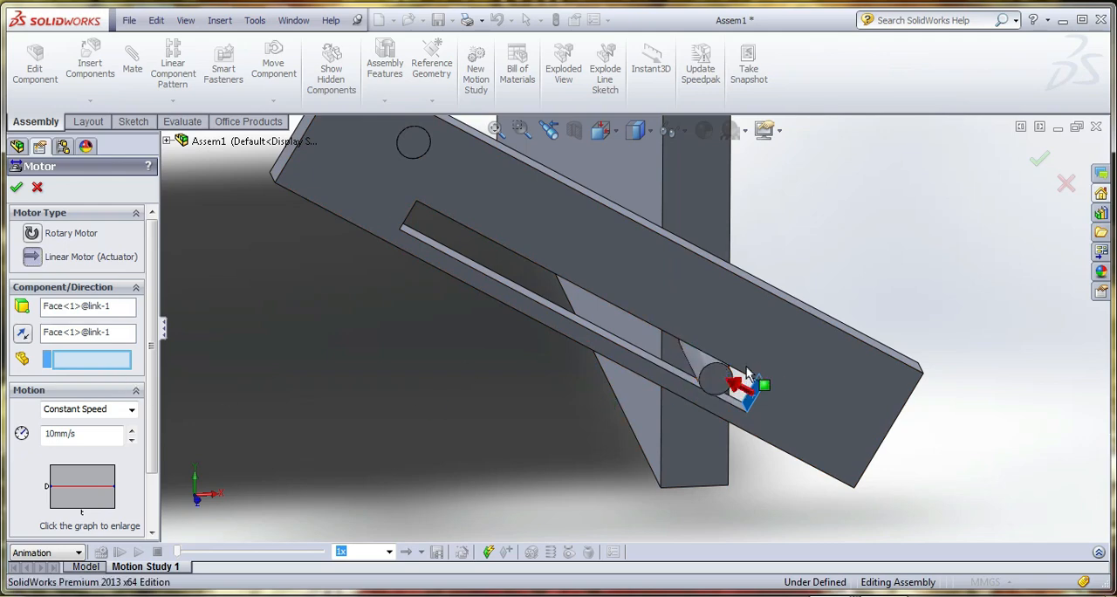
left_click(697, 363)
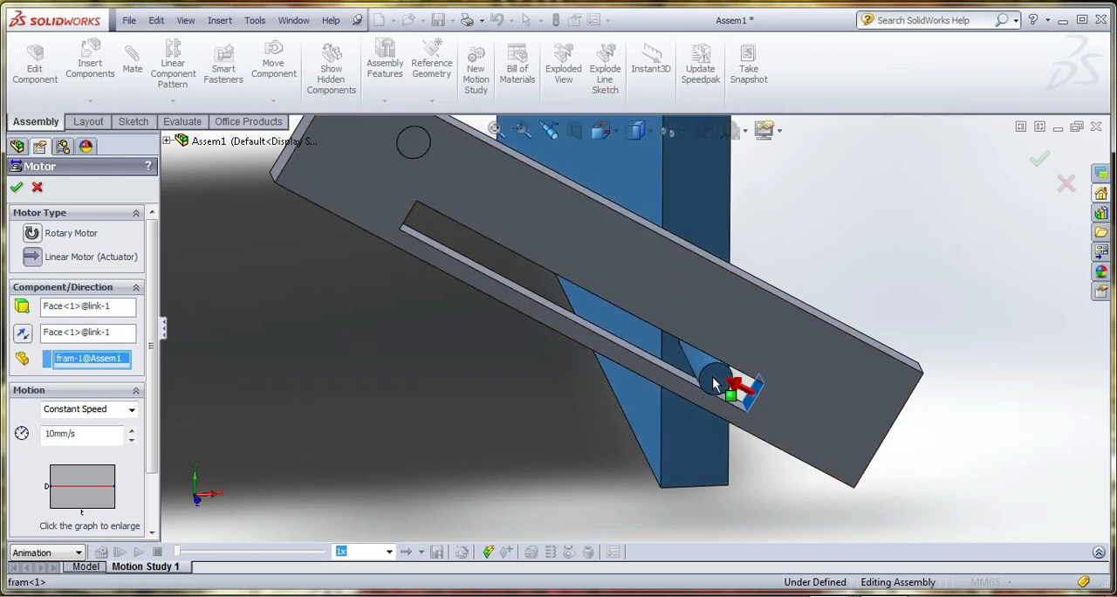
Make the linear motor oscillate over 10 mm at 0.25 Hz, accept it and calculate the motion study
left_click(112, 408)
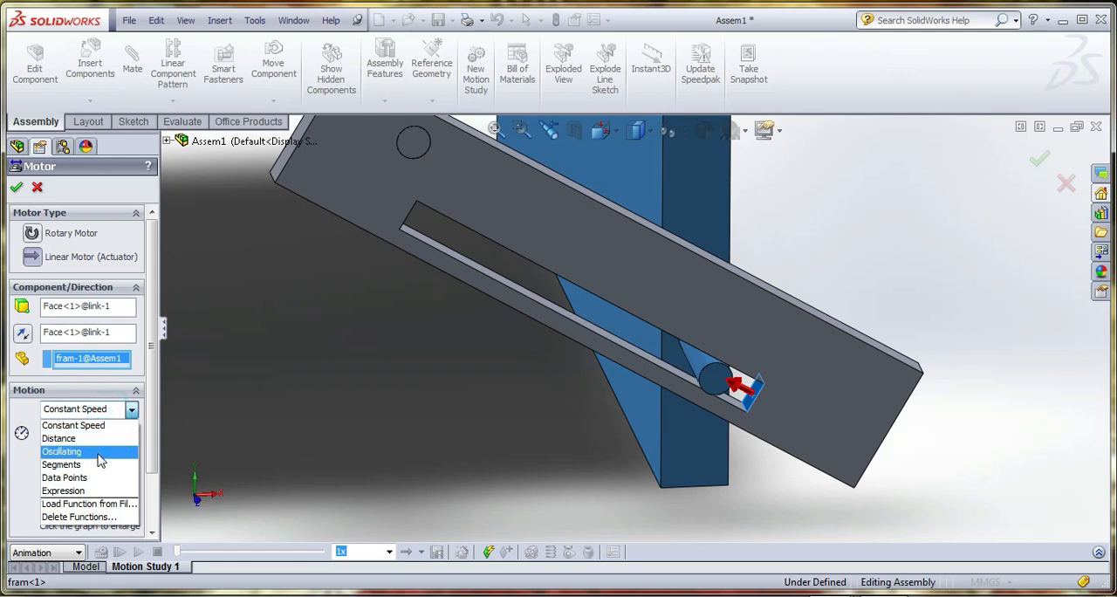
left_click(65, 448)
left_click(96, 434)
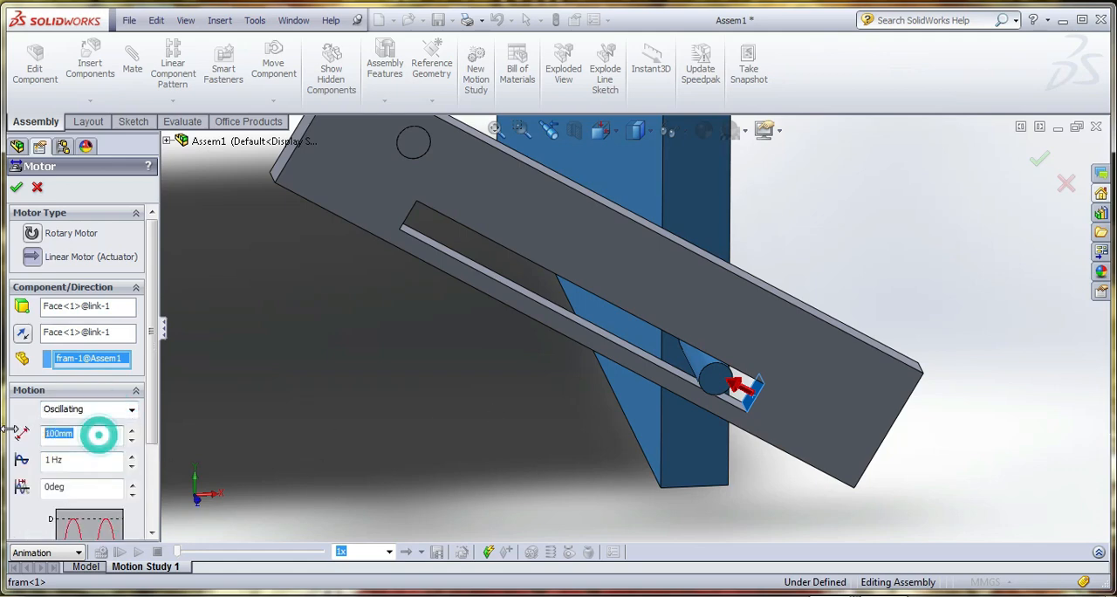
type("10")
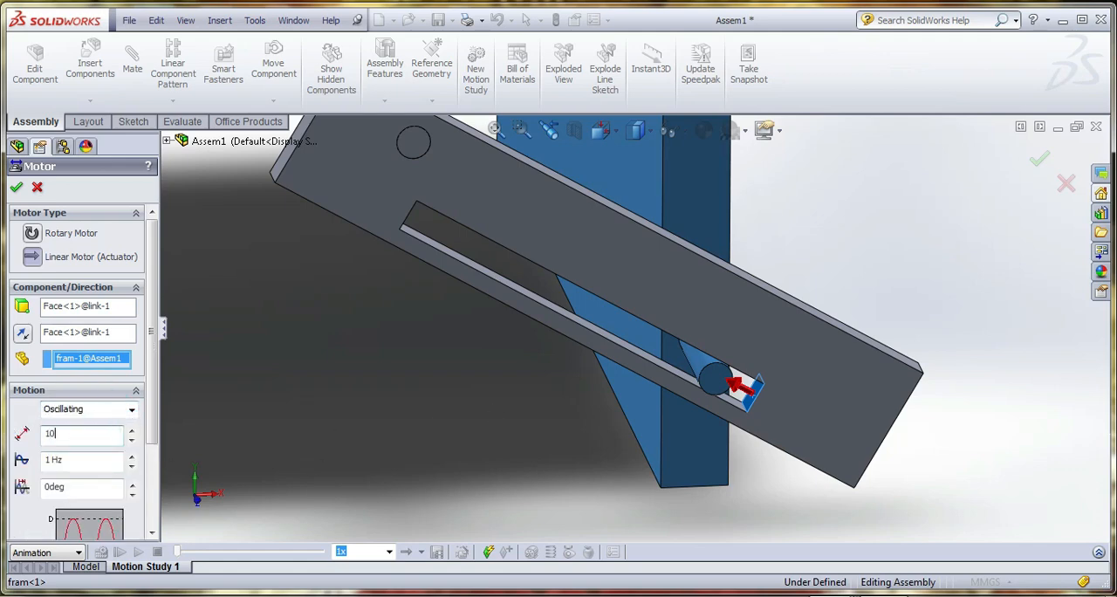
key("Return")
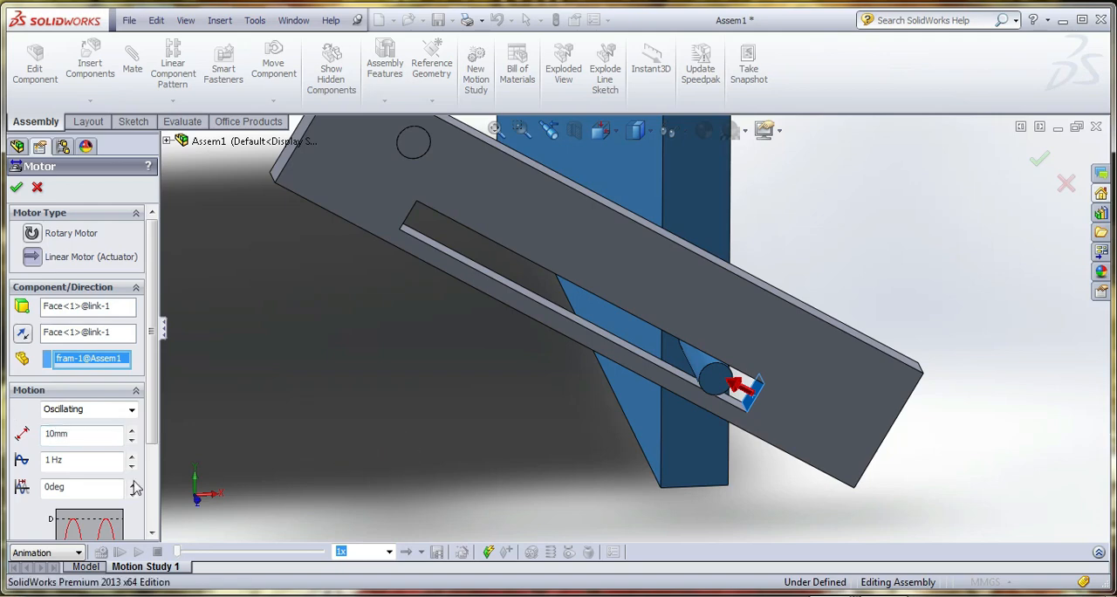
left_click(101, 457)
scroll(526, 420, "up", 11)
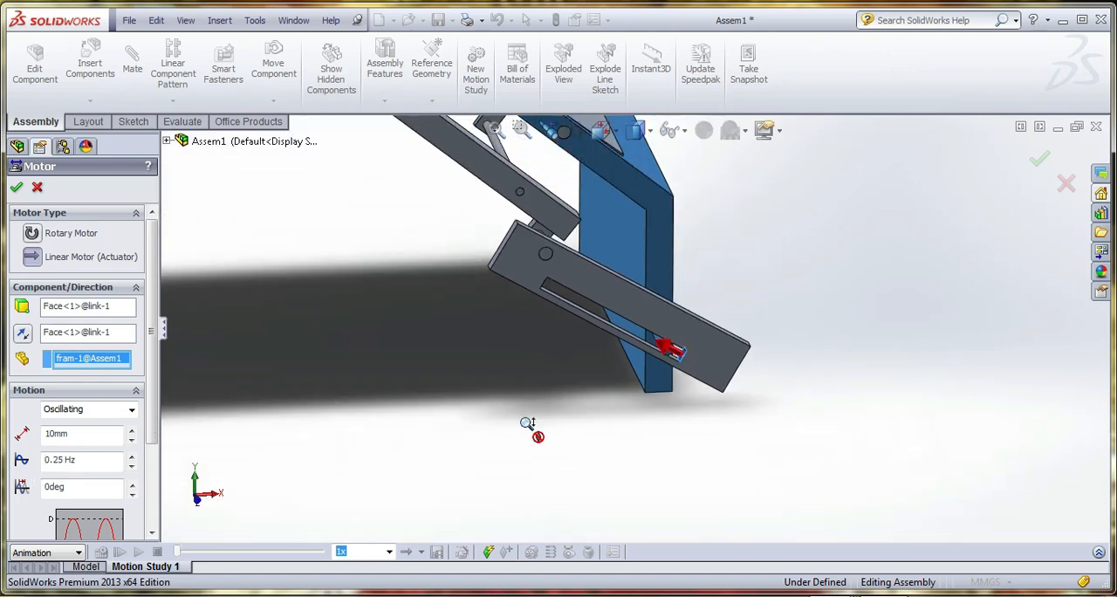
middle_click_drag(580, 290, 526, 299)
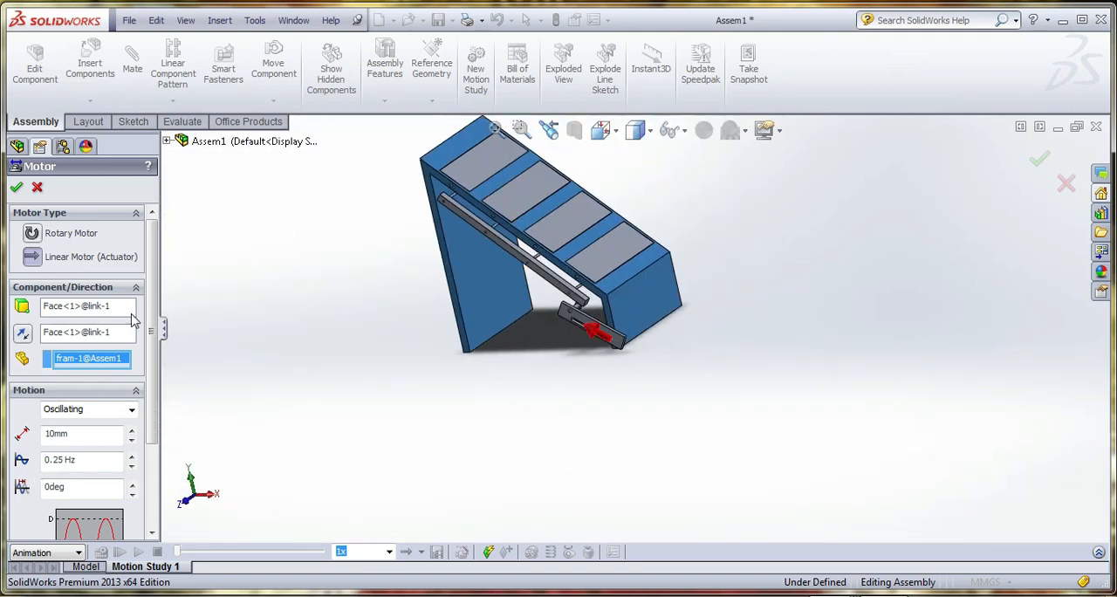
left_click(15, 186)
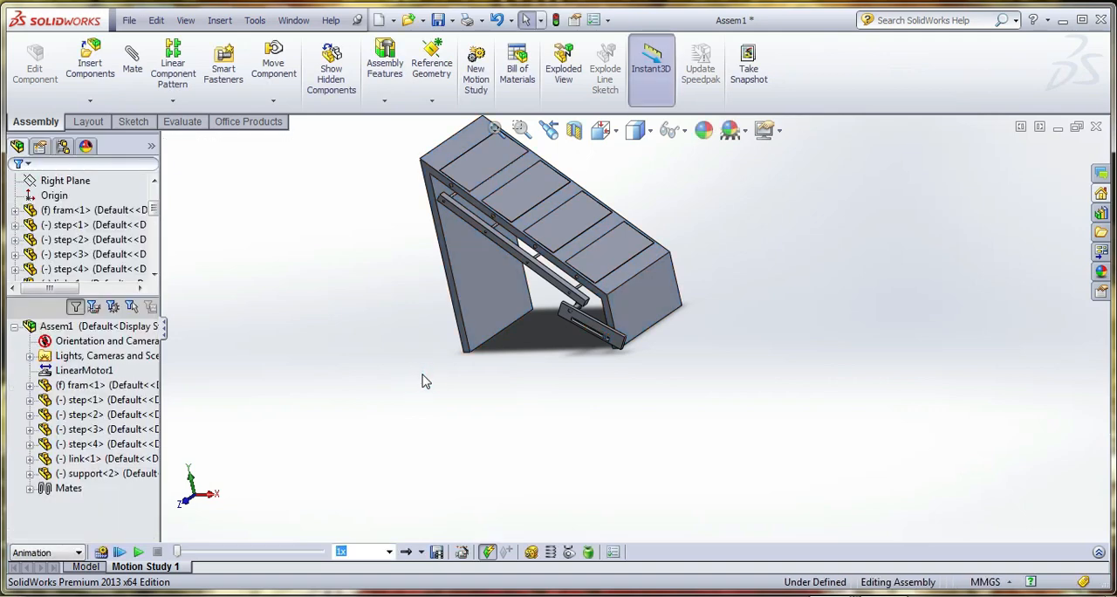
left_click(101, 552)
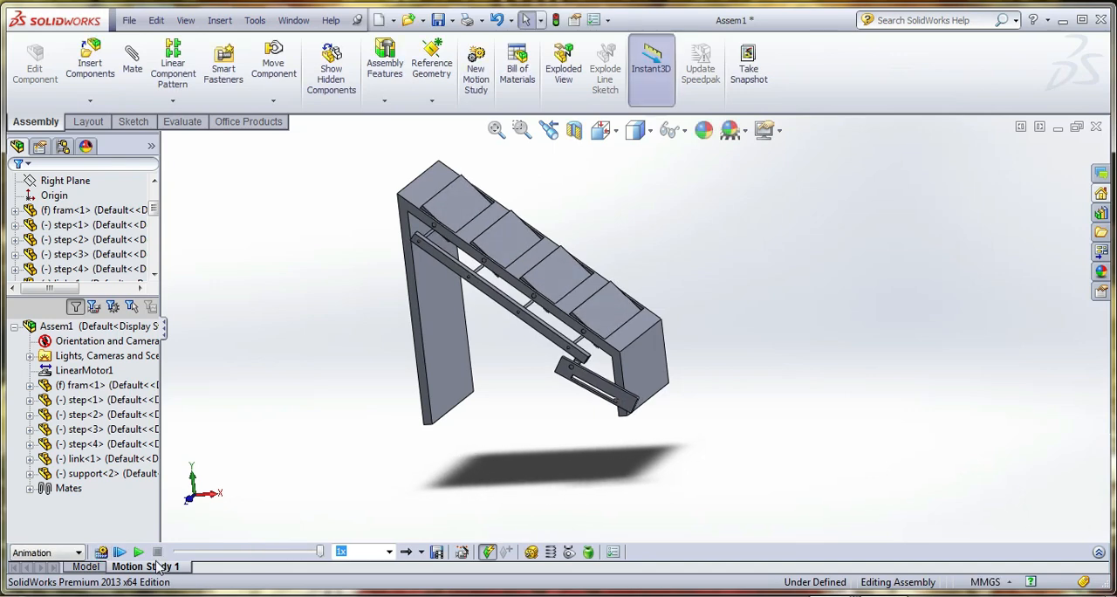
Create a new motion study and delete Motion Study 1 with its linear motor
left_click(87, 566)
left_click(475, 68)
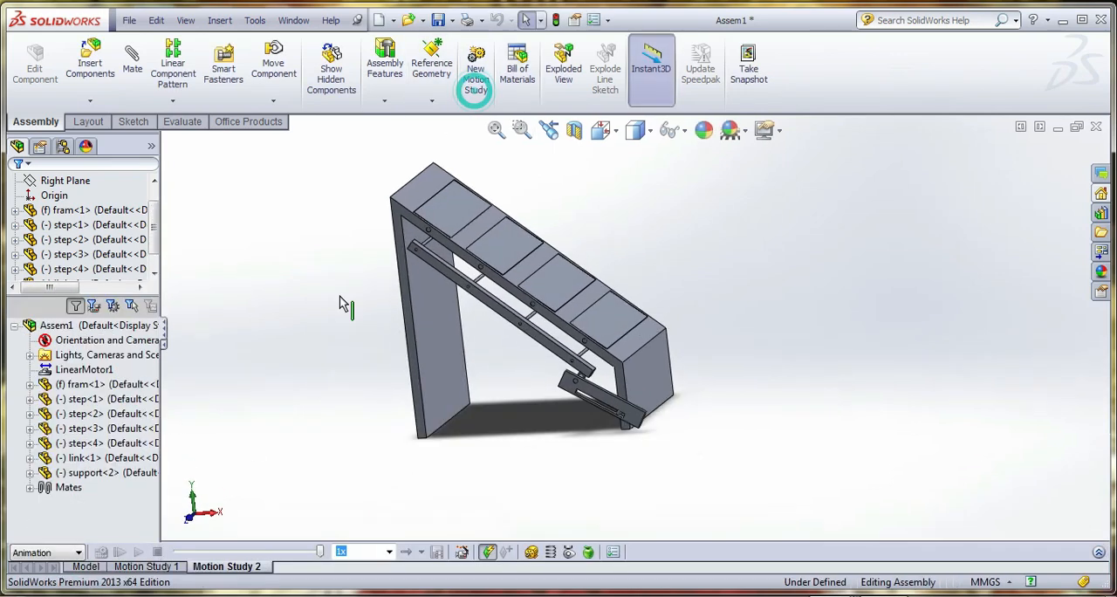
right_click(144, 565)
left_click(149, 512)
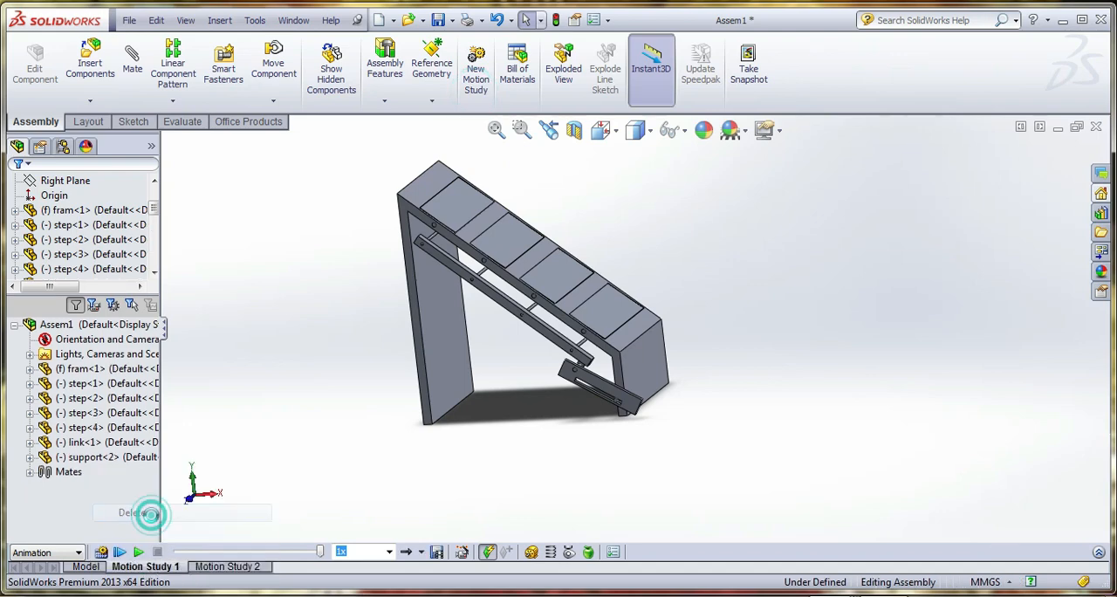
left_click(171, 566)
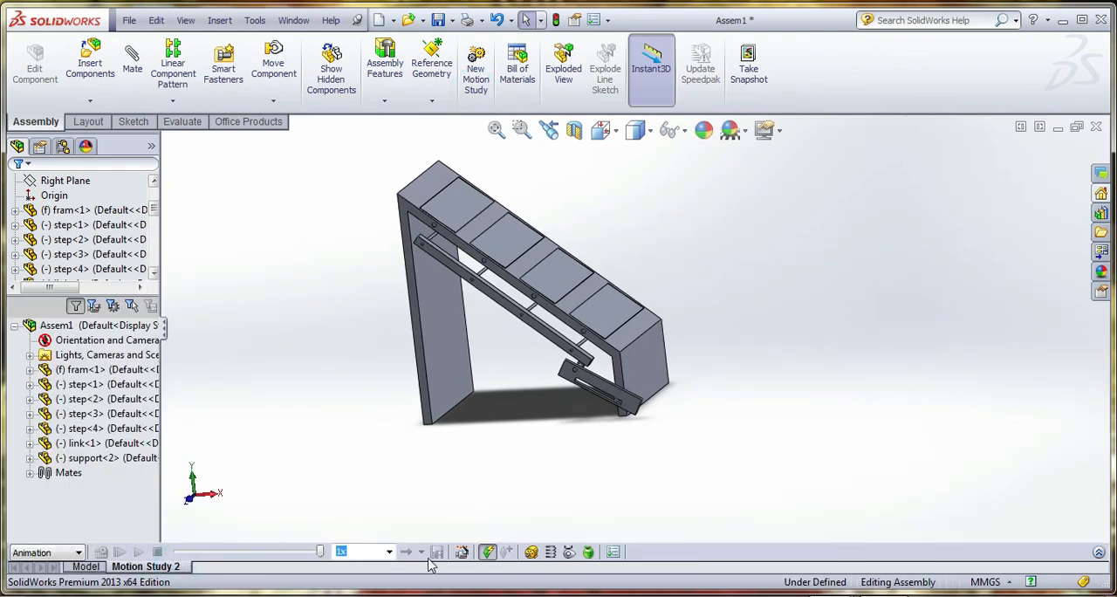
left_click(531, 551)
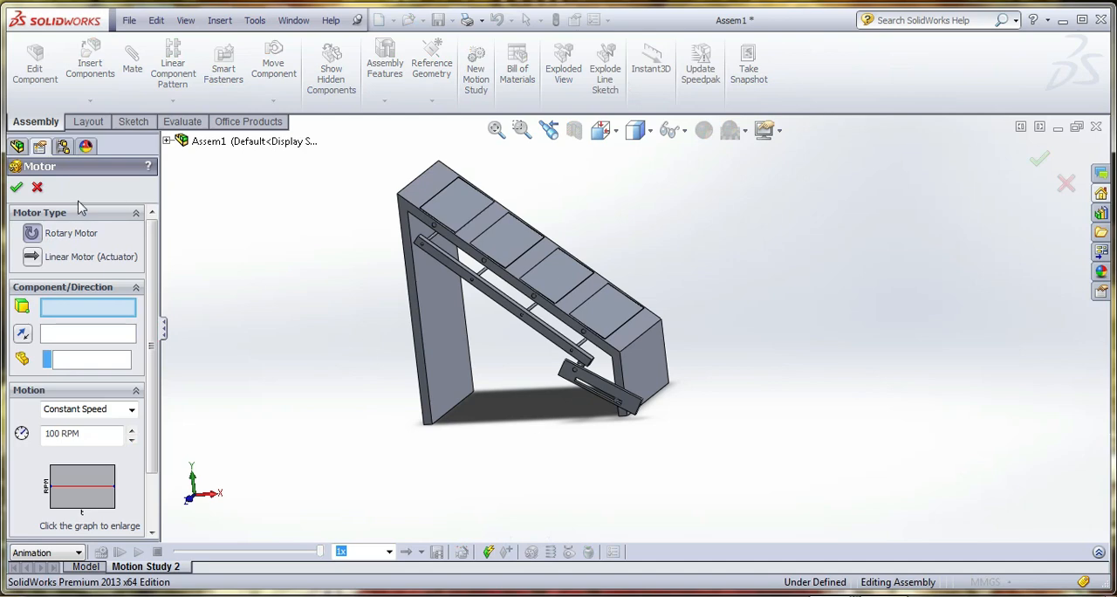
left_click(37, 186)
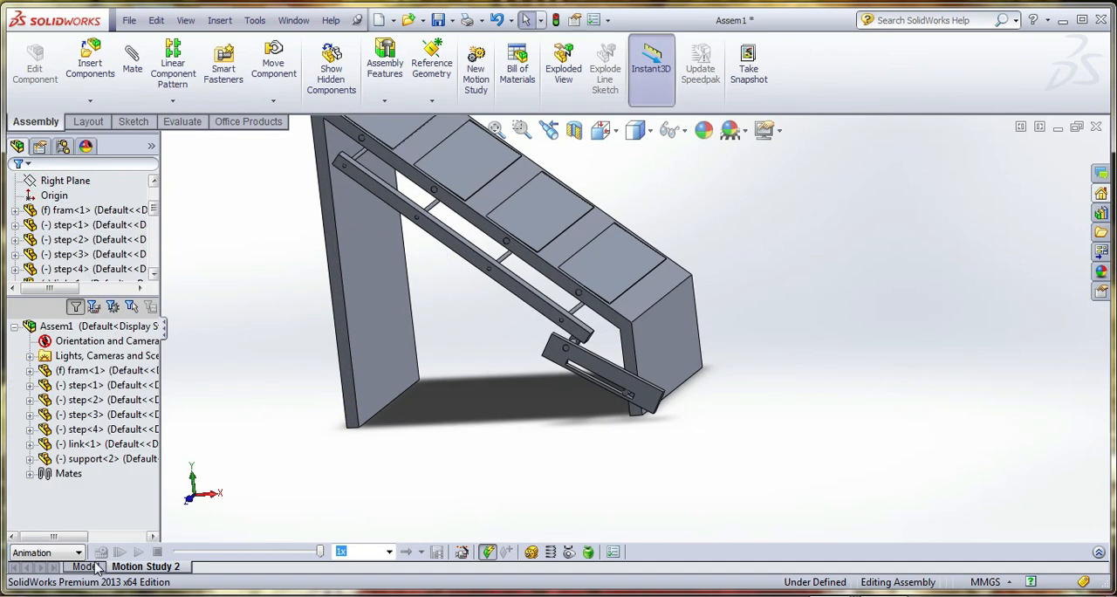
In the model view, move the free end of the slotted link outward to raise the steps from the frame
left_click(98, 567)
left_click_drag(633, 420, 646, 434)
left_click(583, 486)
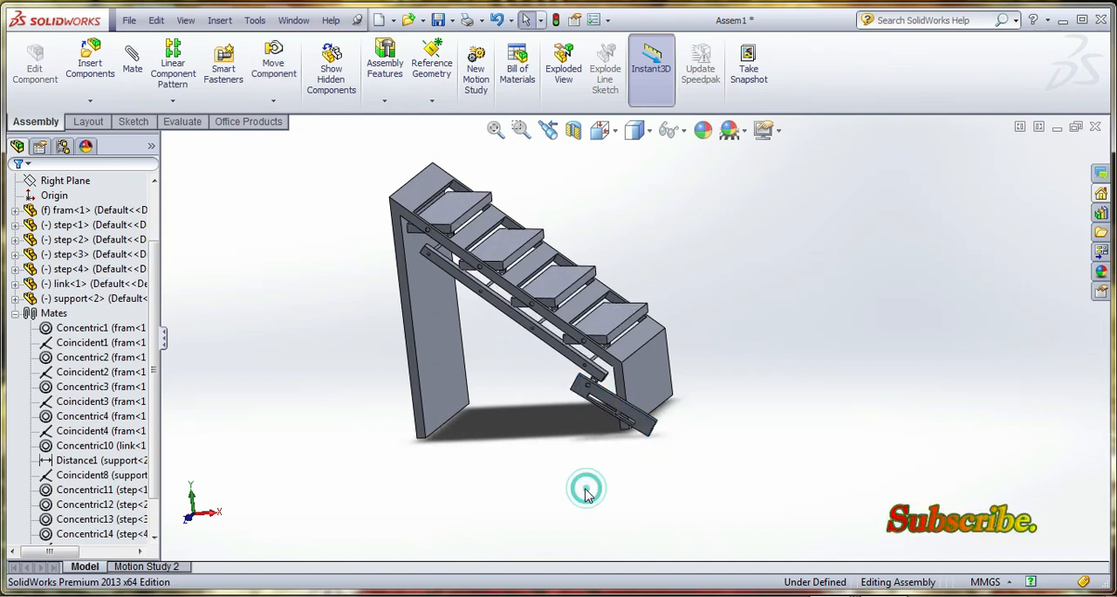
In Motion Study 2, define a linear motor on the end face of the link's slot, moving relative to the frame
left_click(185, 566)
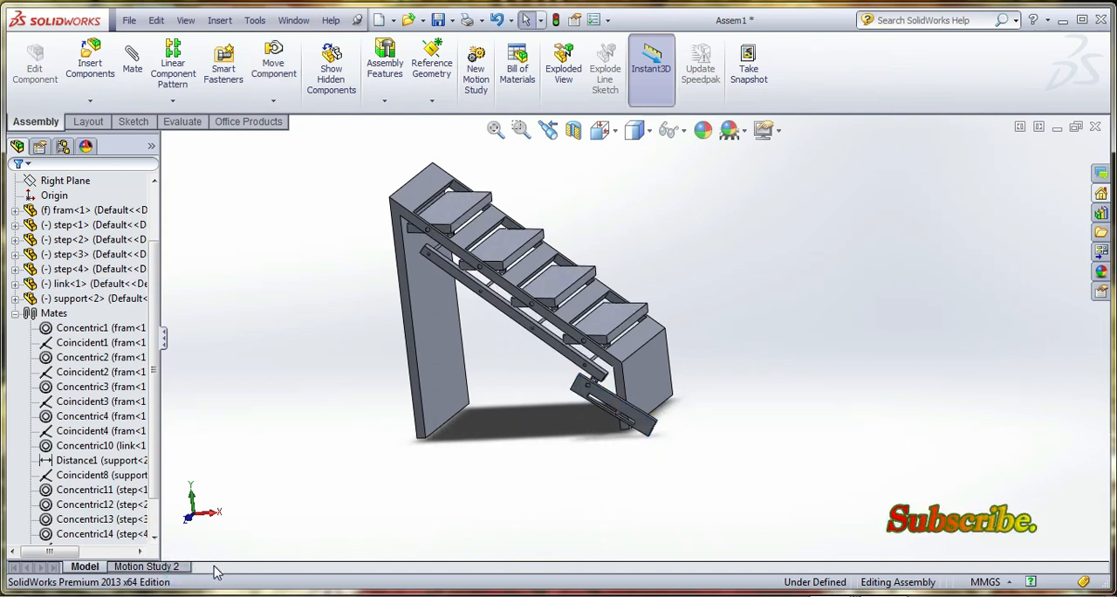
left_click(162, 569)
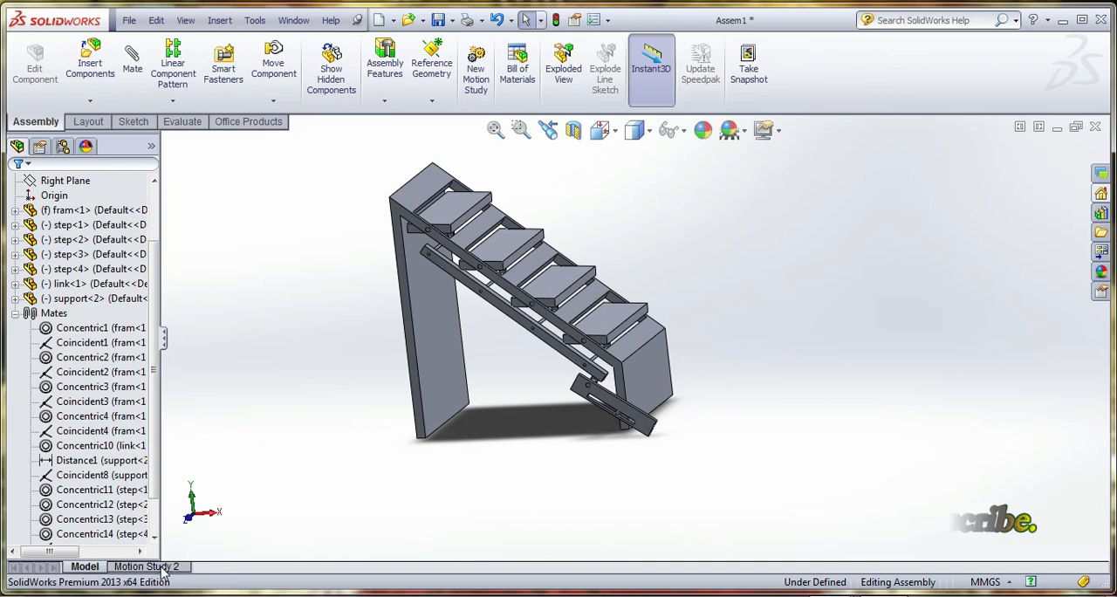
left_click(531, 553)
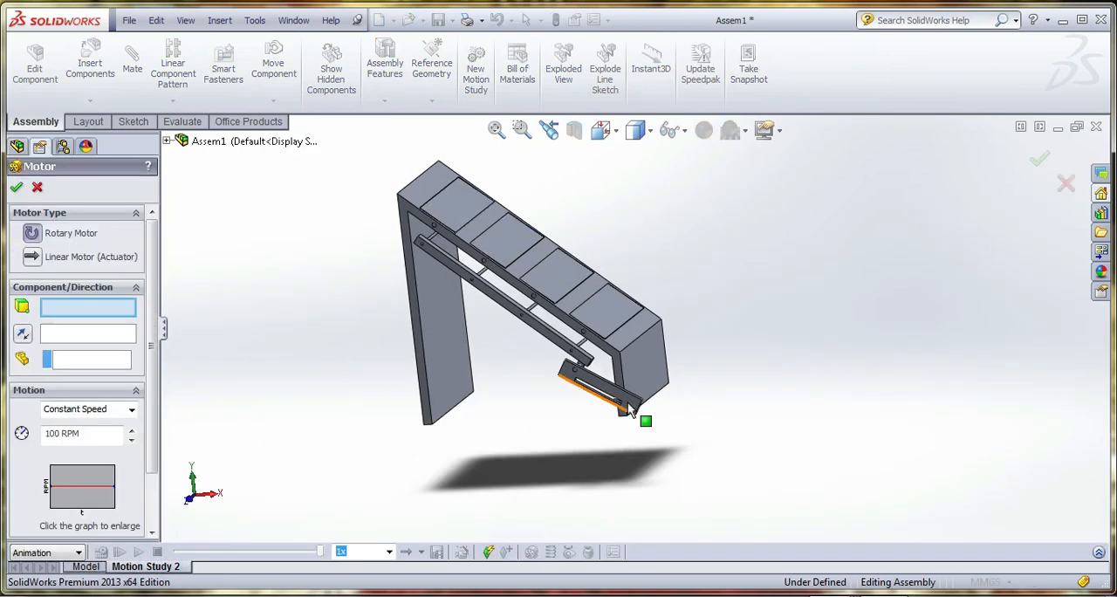
scroll(613, 384, "down", 8)
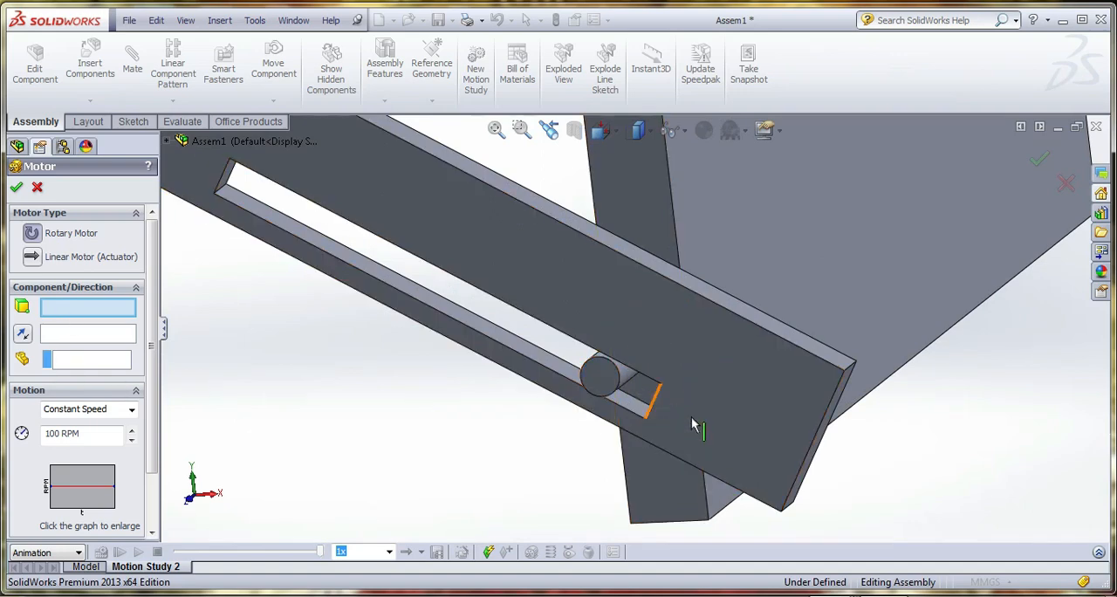
middle_click_drag(677, 411, 700, 428)
left_click(641, 397)
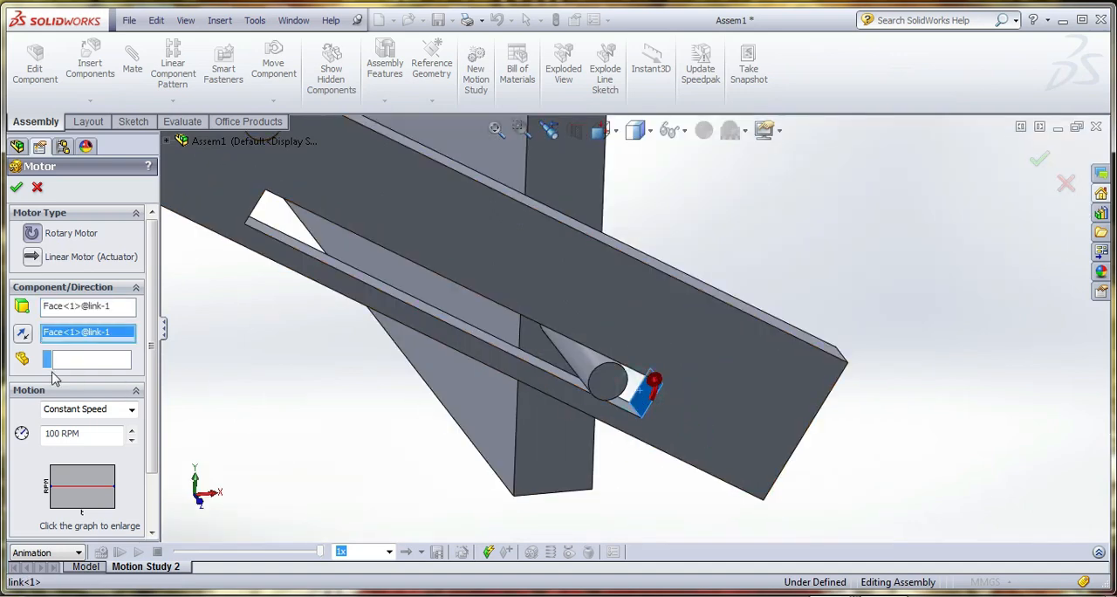
left_click(50, 262)
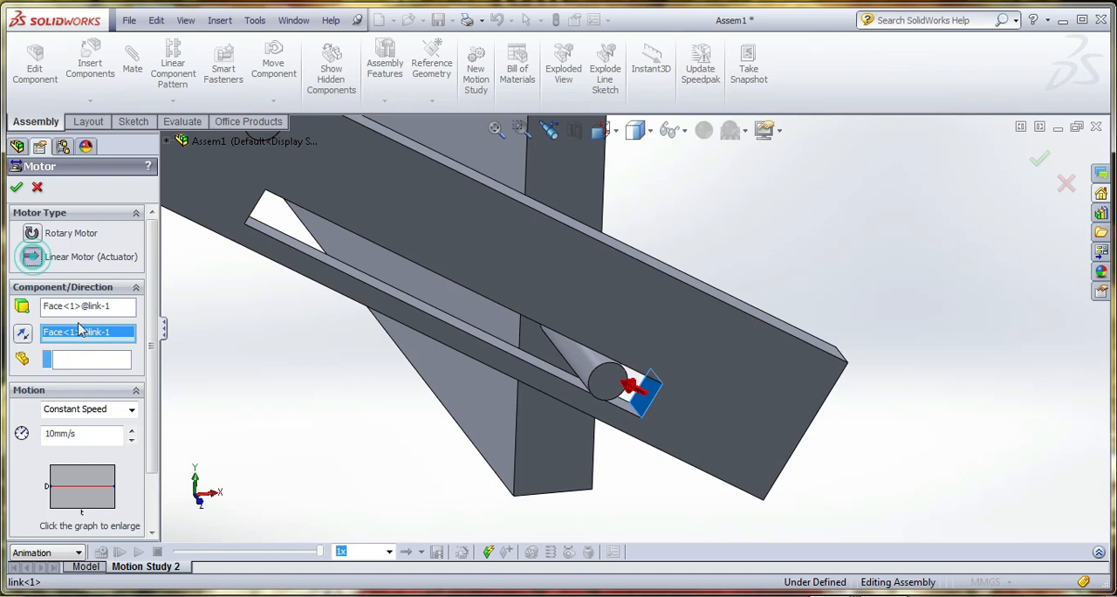
left_click(614, 390)
middle_click_drag(613, 391, 613, 429)
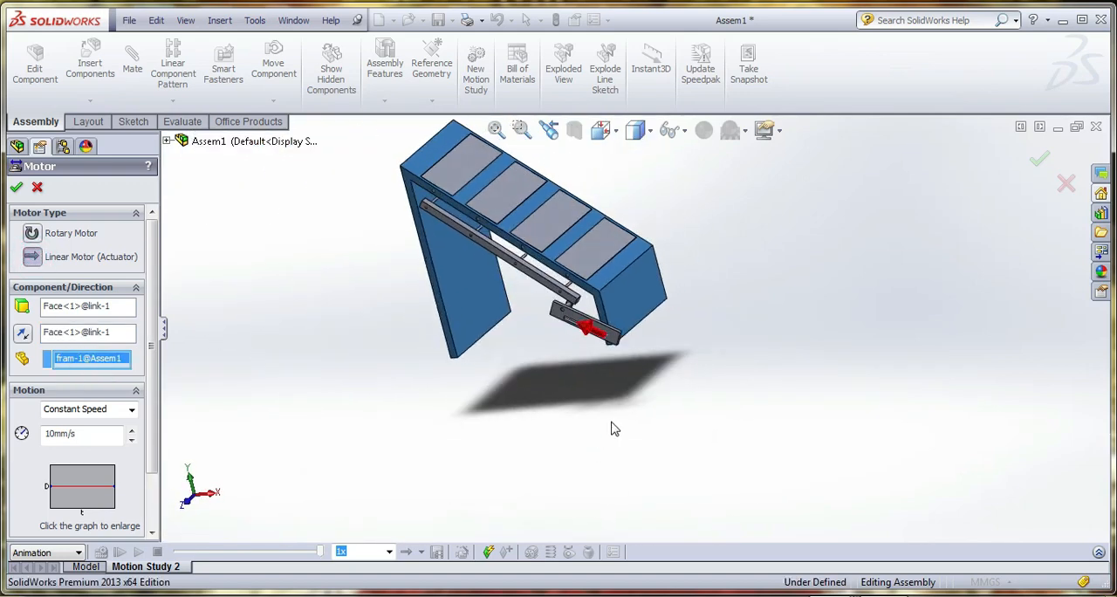
Set the new linear motor to oscillate over 10 mm at 0.25 Hz, accept it and calculate Motion Study 2
scroll(642, 314, "down", 3)
left_click(87, 409)
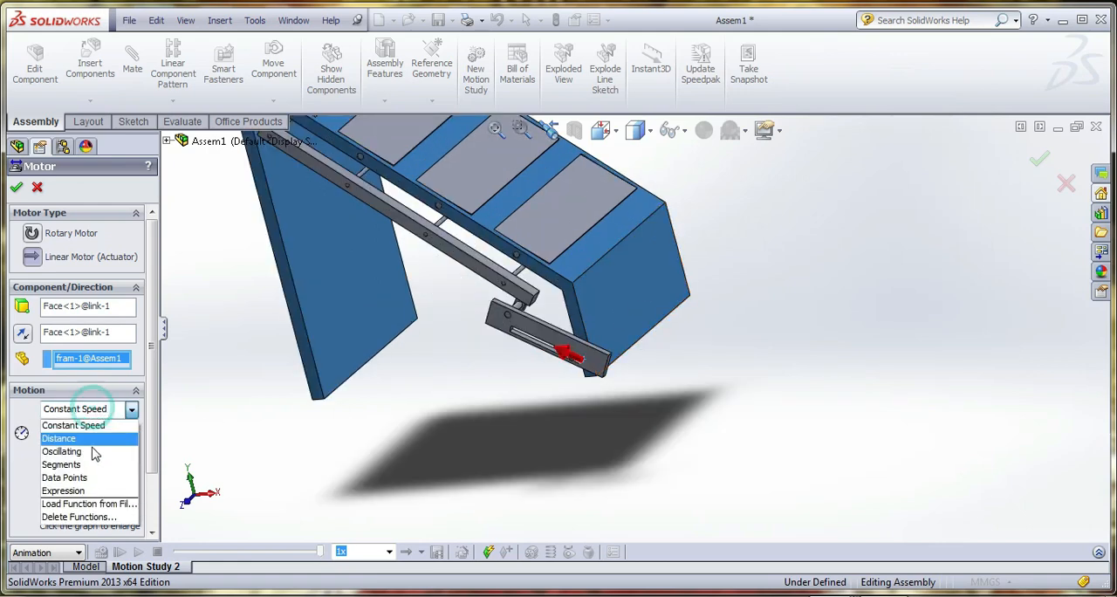
left_click(93, 454)
left_click(87, 434)
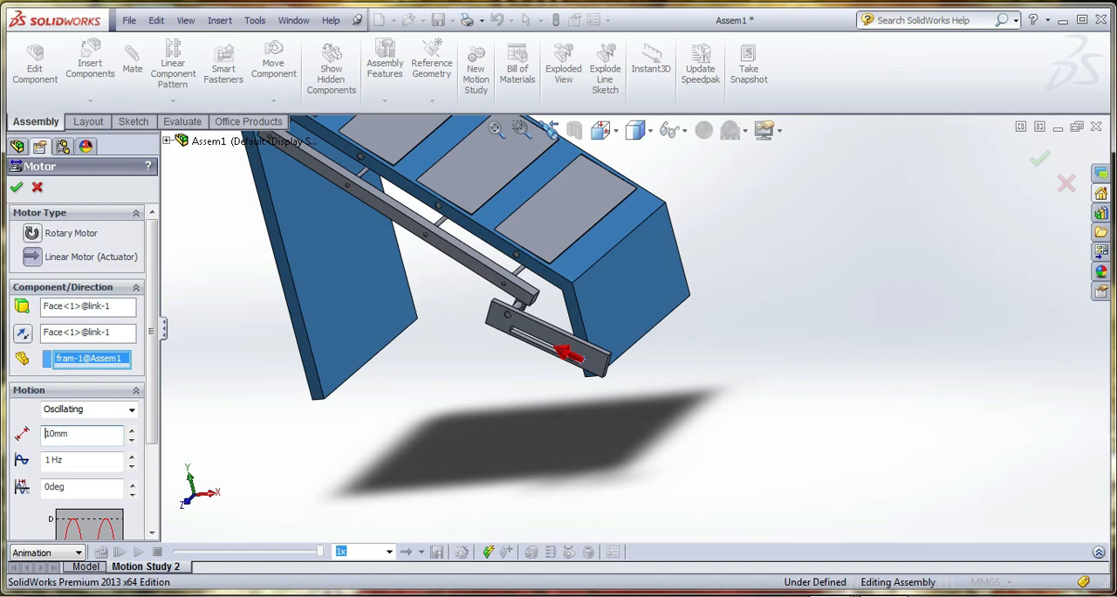
left_click(87, 460)
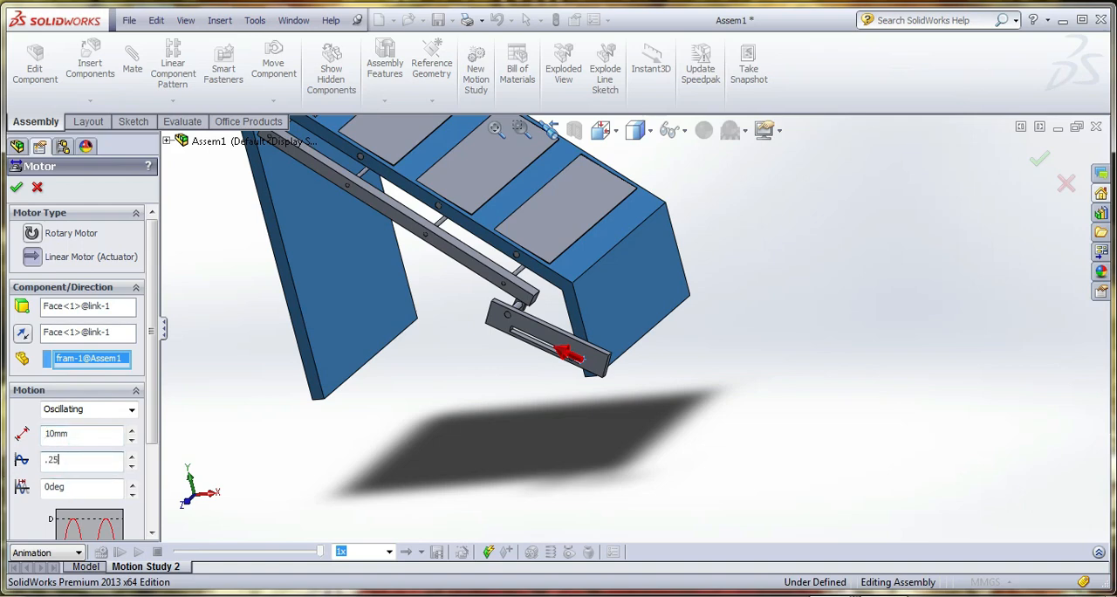
left_click(385, 460)
left_click(15, 187)
left_click(101, 552)
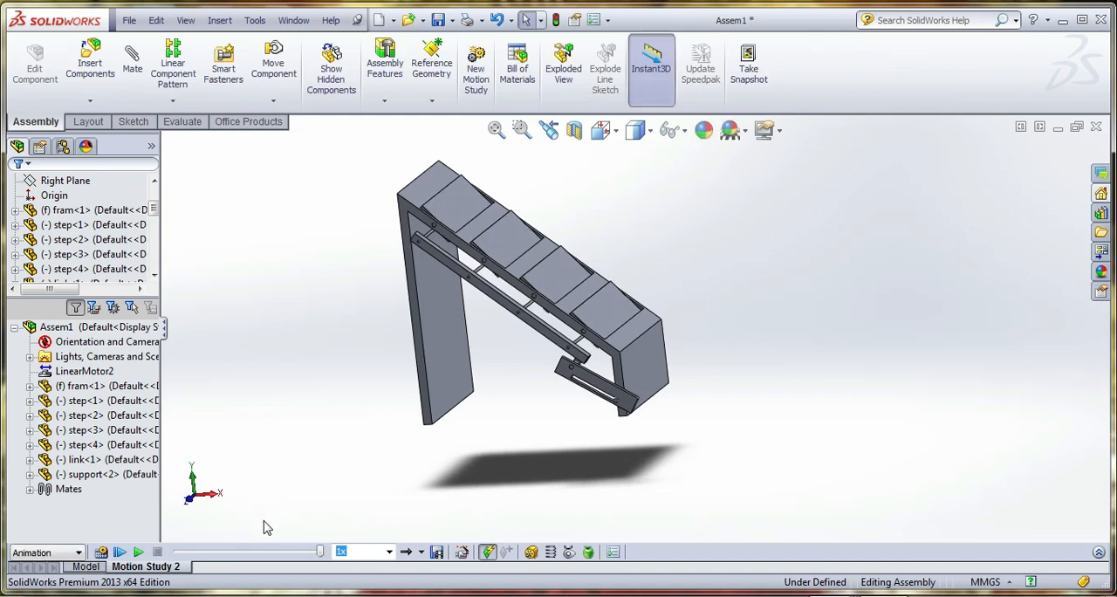
Edit the linear motor to reverse its direction and accept the change
left_click(79, 372)
right_click(79, 371)
left_click(91, 388)
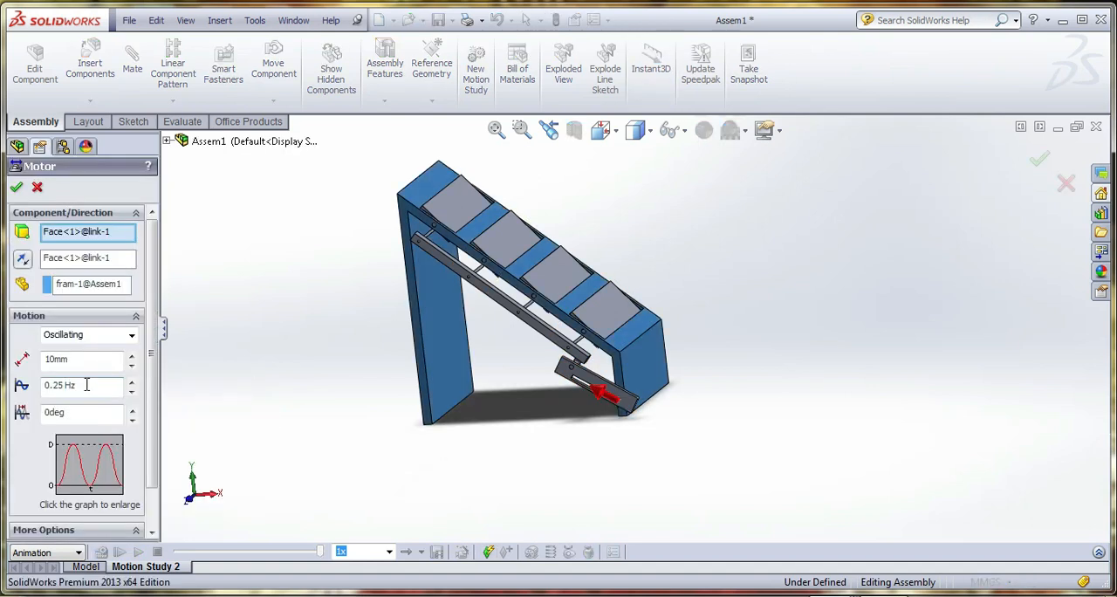
left_click(48, 361)
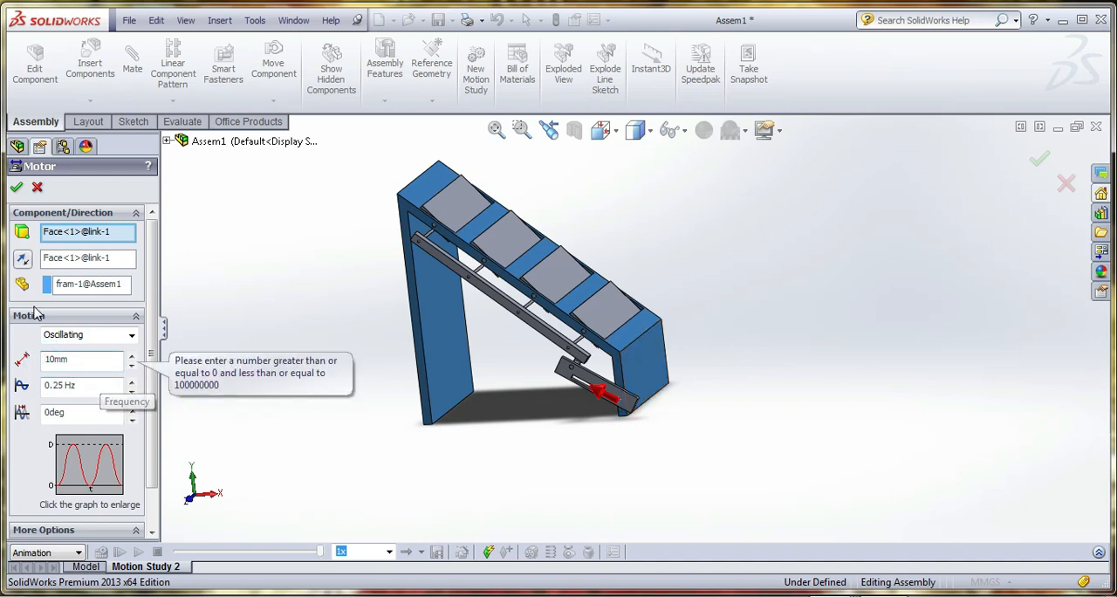
left_click(22, 259)
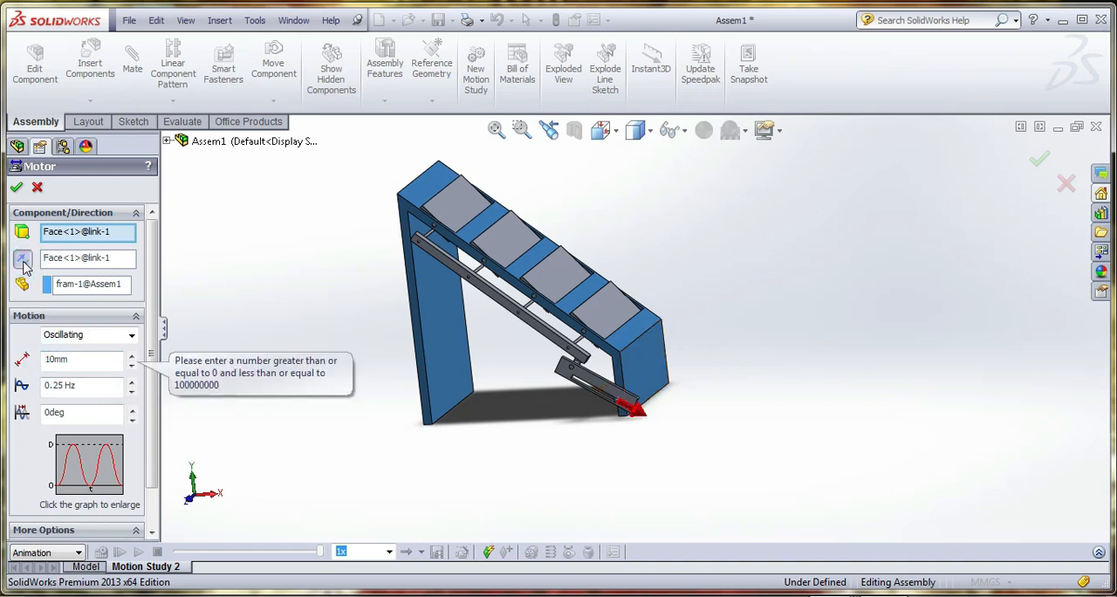
left_click(17, 188)
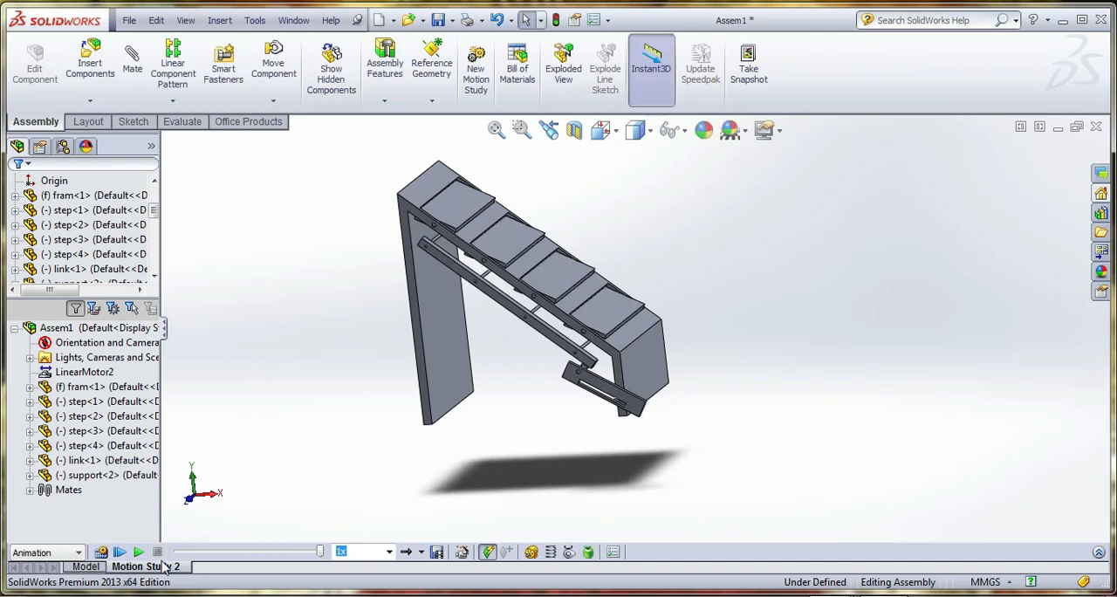
Set the linear motor's oscillation displacement to 15 mm, accept it and recalculate the motion study
right_click(92, 370)
left_click(97, 384)
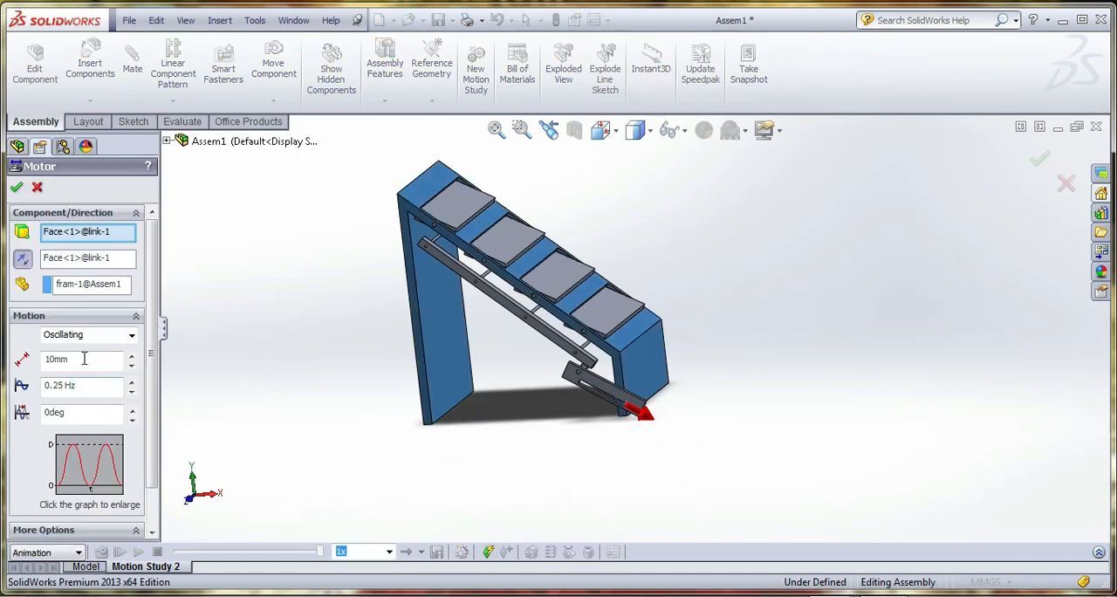
double_click(84, 359)
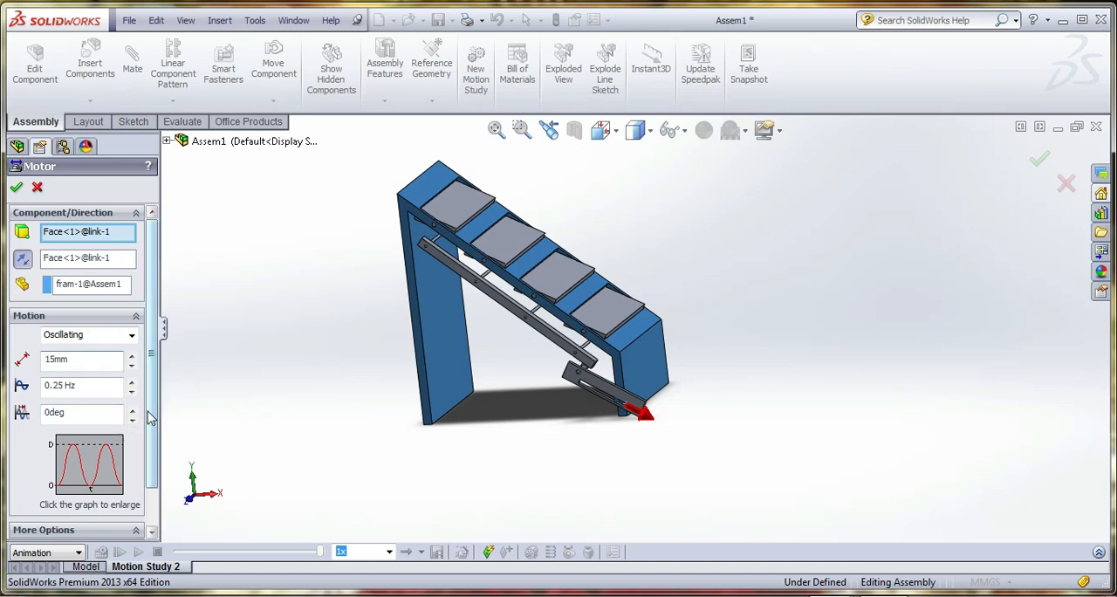
left_click_drag(154, 419, 150, 373)
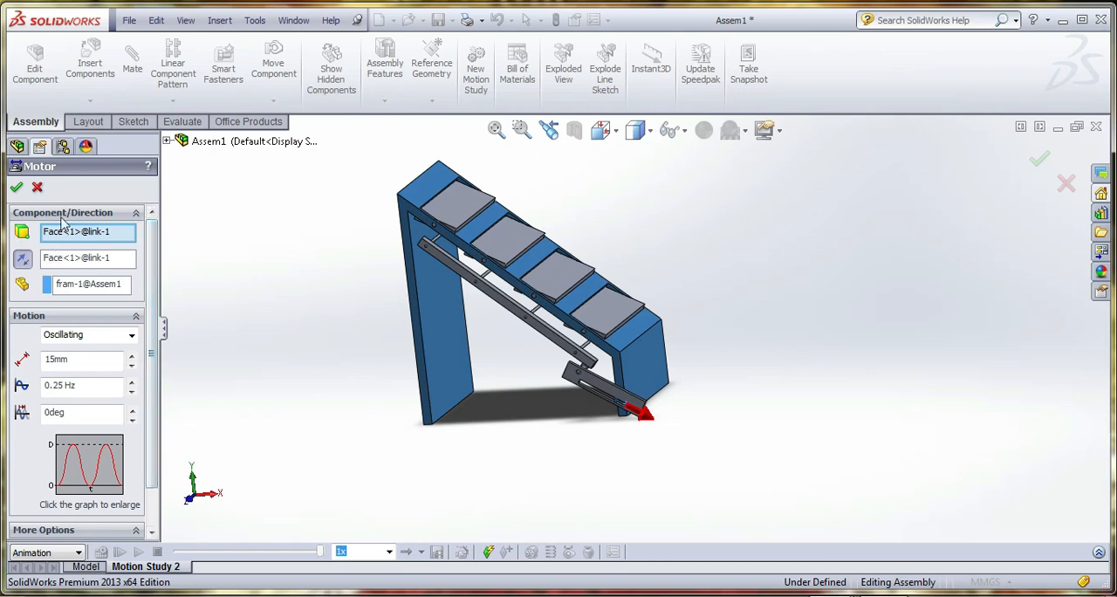
left_click(17, 187)
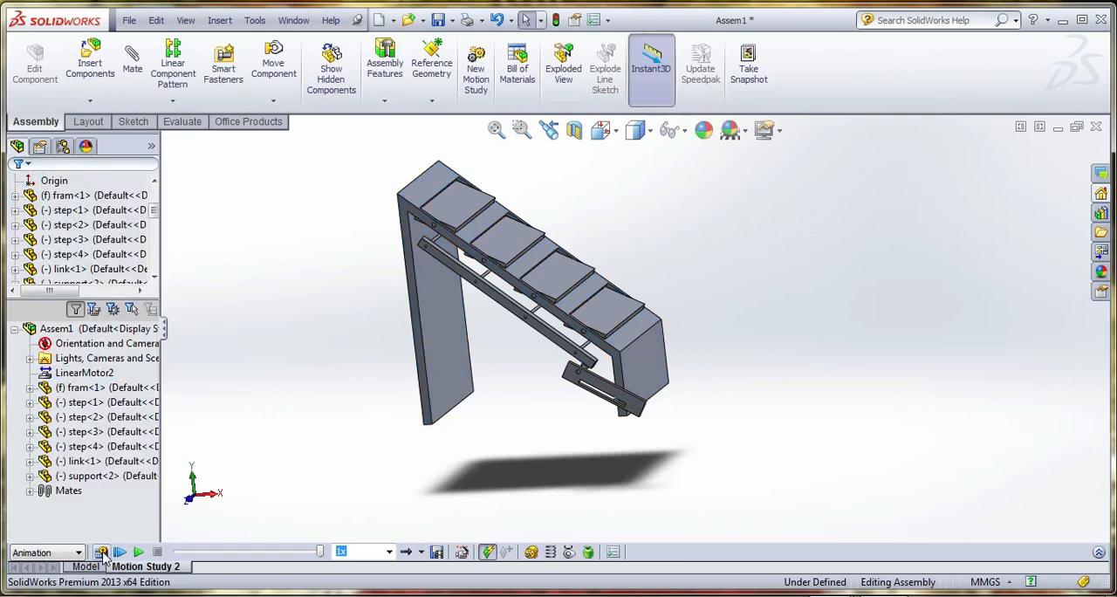
left_click(101, 553)
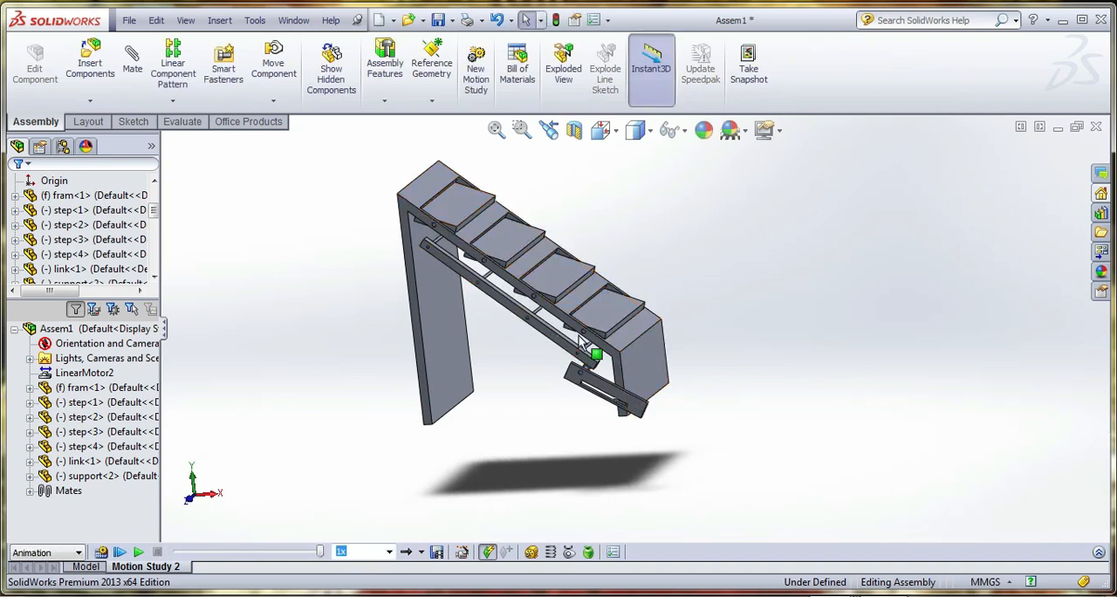
Try to move the free end of the slotted link within Motion Study 2
left_click(627, 407)
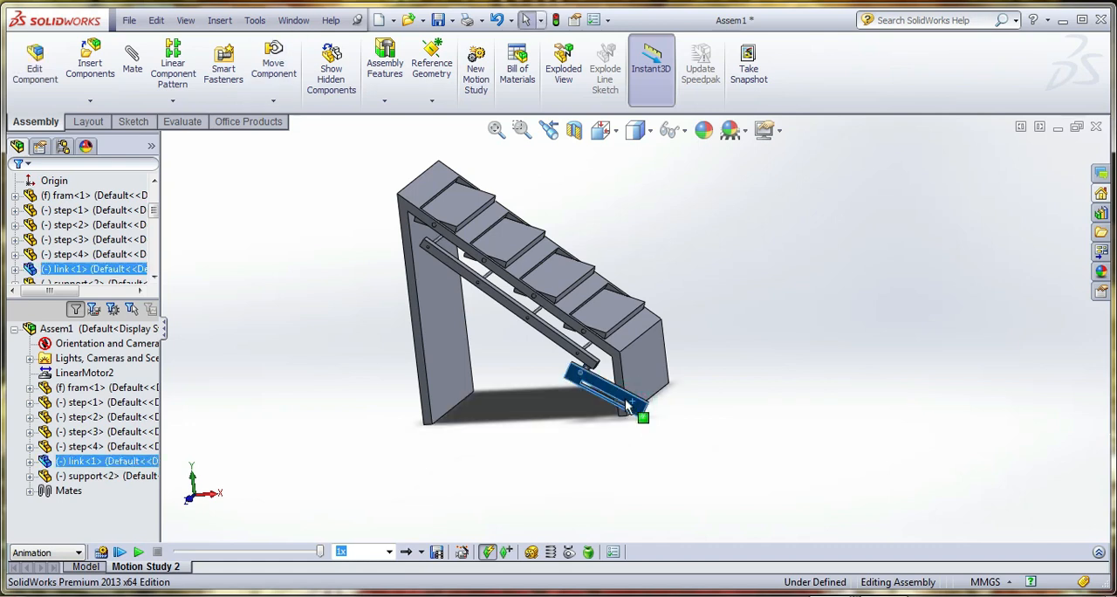
left_click_drag(628, 401, 633, 426)
left_click(715, 415)
left_click(753, 406)
In the model view, move the slotted link's free end back until the steps lie flush with the frame
left_click(96, 567)
left_click(600, 477)
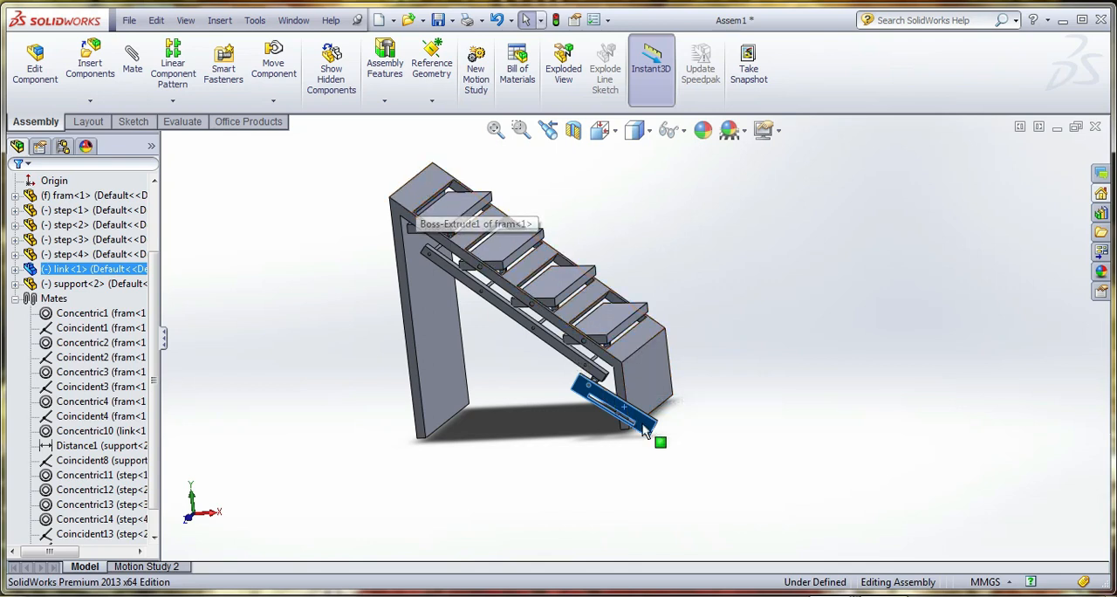
left_click_drag(638, 431, 636, 419)
left_click(755, 397)
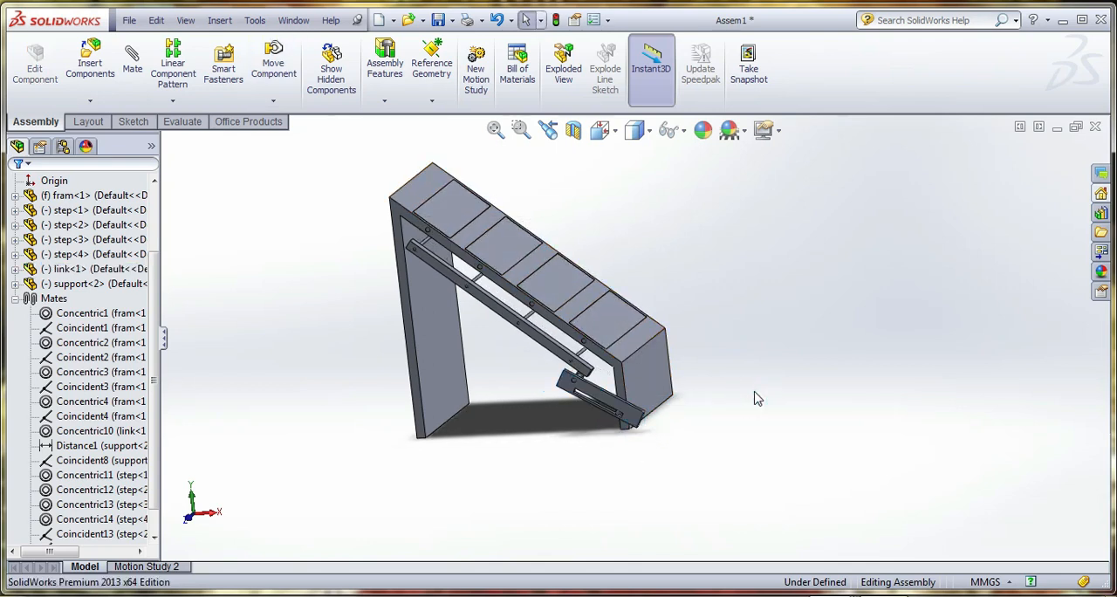
left_click(794, 441)
Save the assembly as Physically_challenged_people_staircase in the adjustable step folder
left_click(436, 19)
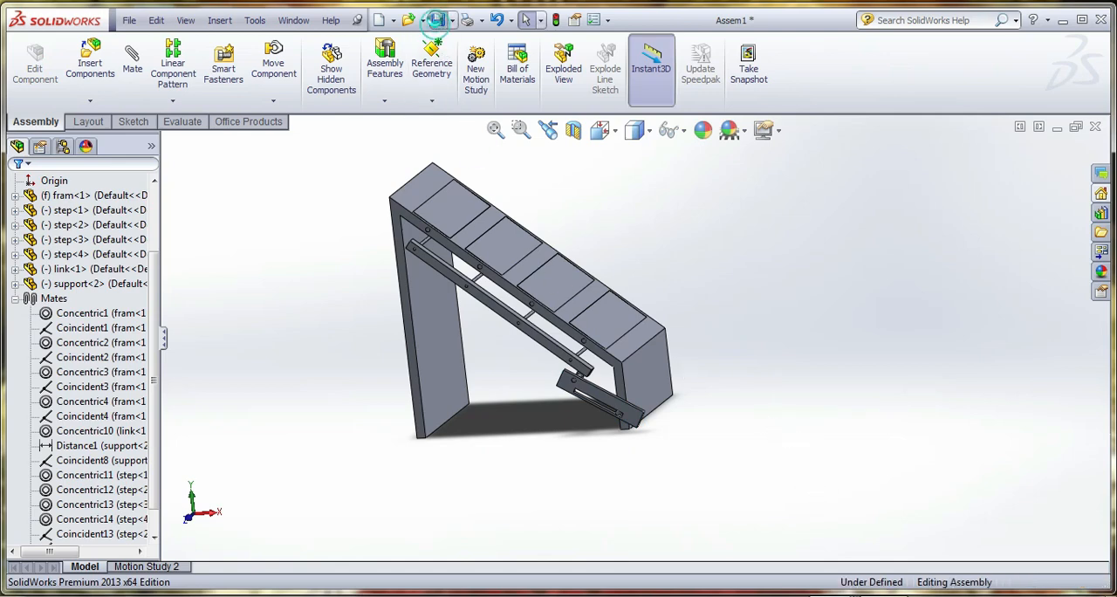
type("physically")
left_click(600, 353)
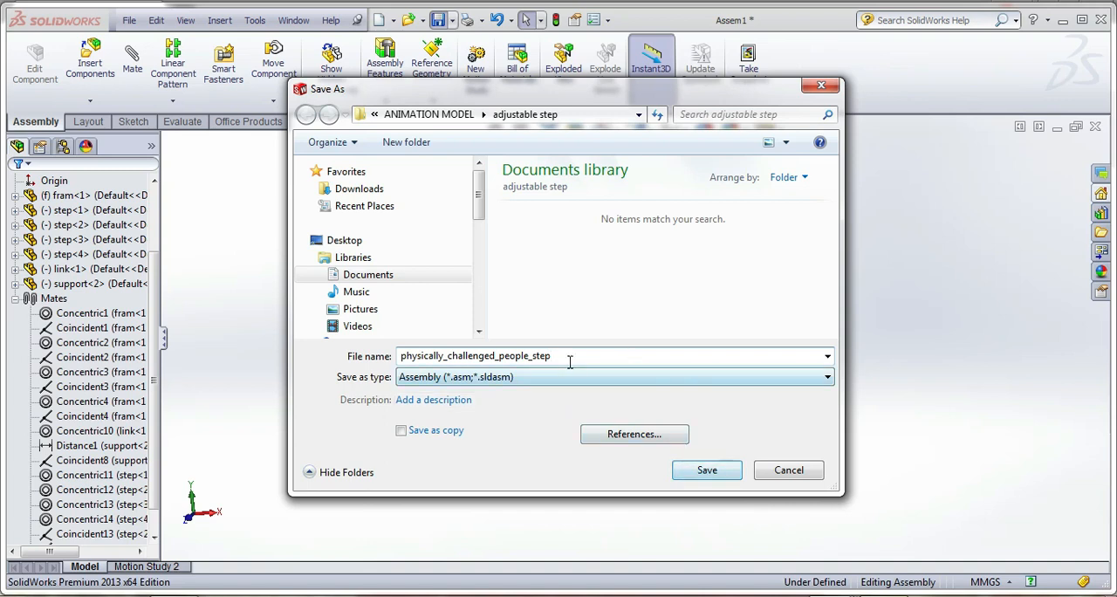
left_click_drag(564, 356, 537, 358)
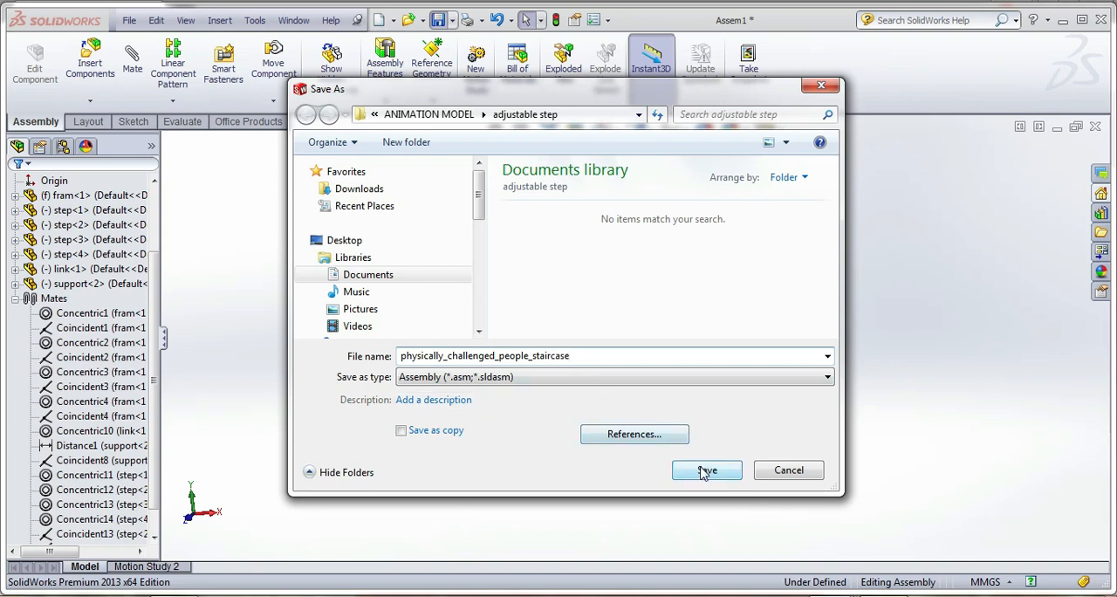
left_click(402, 357)
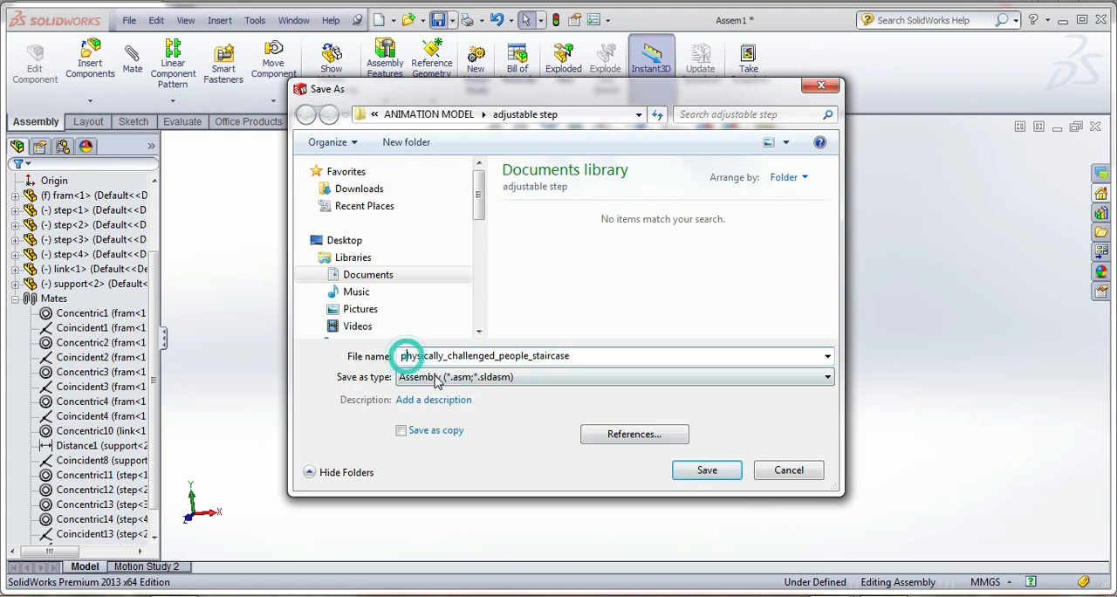
key("Delete")
type("P")
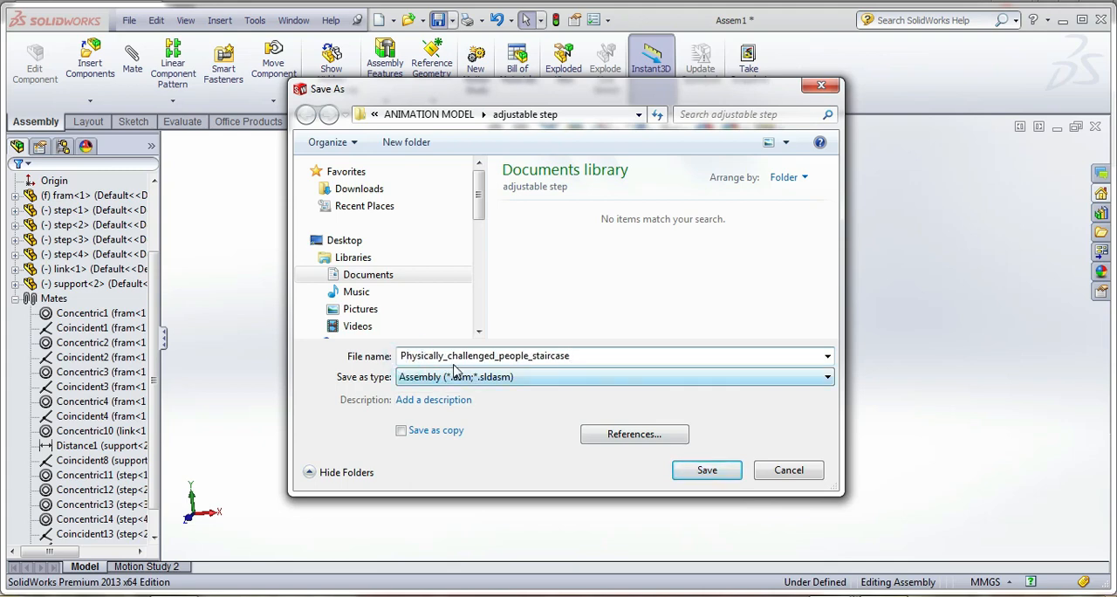
left_click(690, 478)
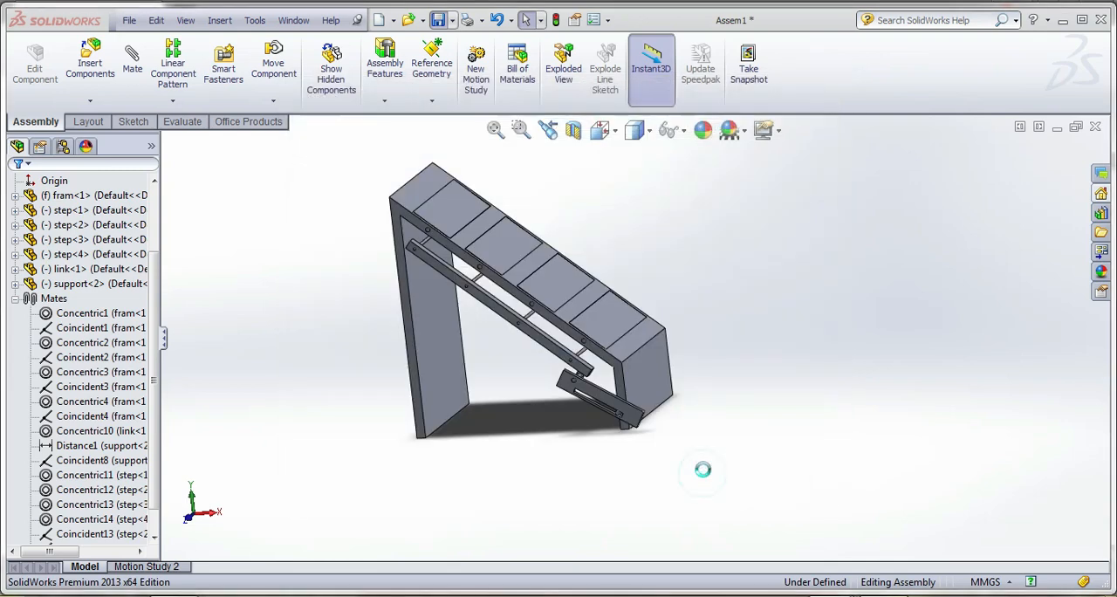
Recalculate Motion Study 2 for the saved staircase assembly
middle_click_drag(707, 467, 595, 261)
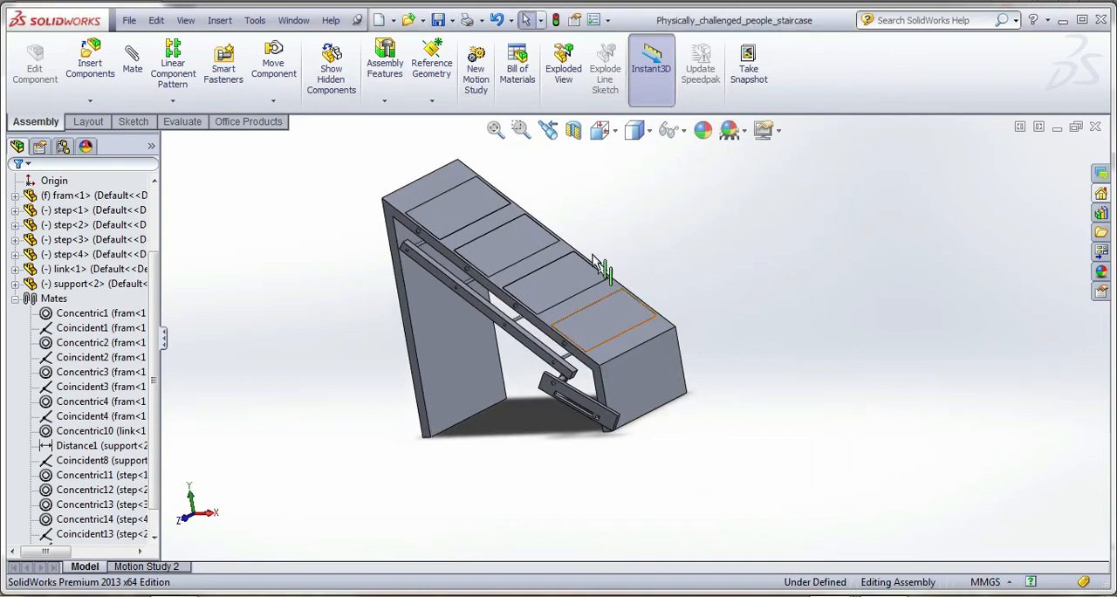
left_click(162, 566)
left_click(103, 553)
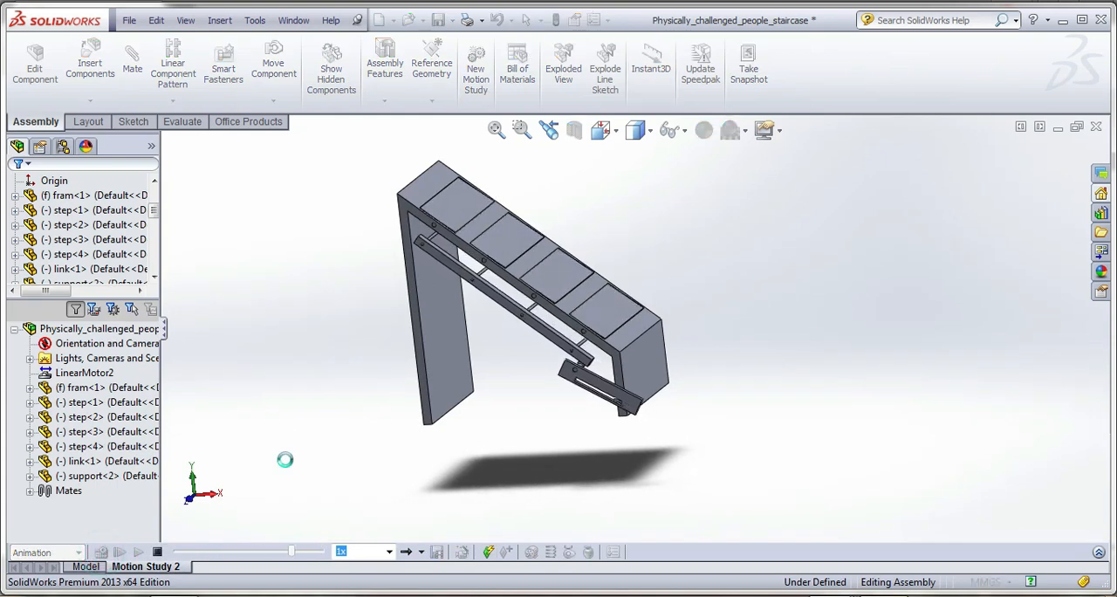
Set the playback speed to 0.25x, play the animation from the start and return to the model view
left_click(389, 551)
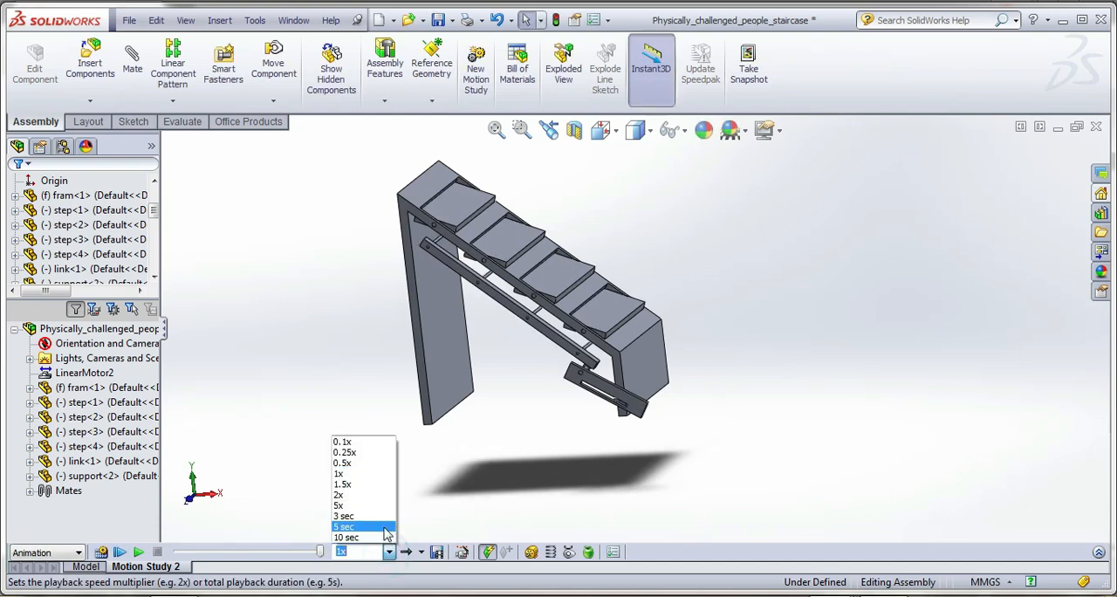
left_click(377, 459)
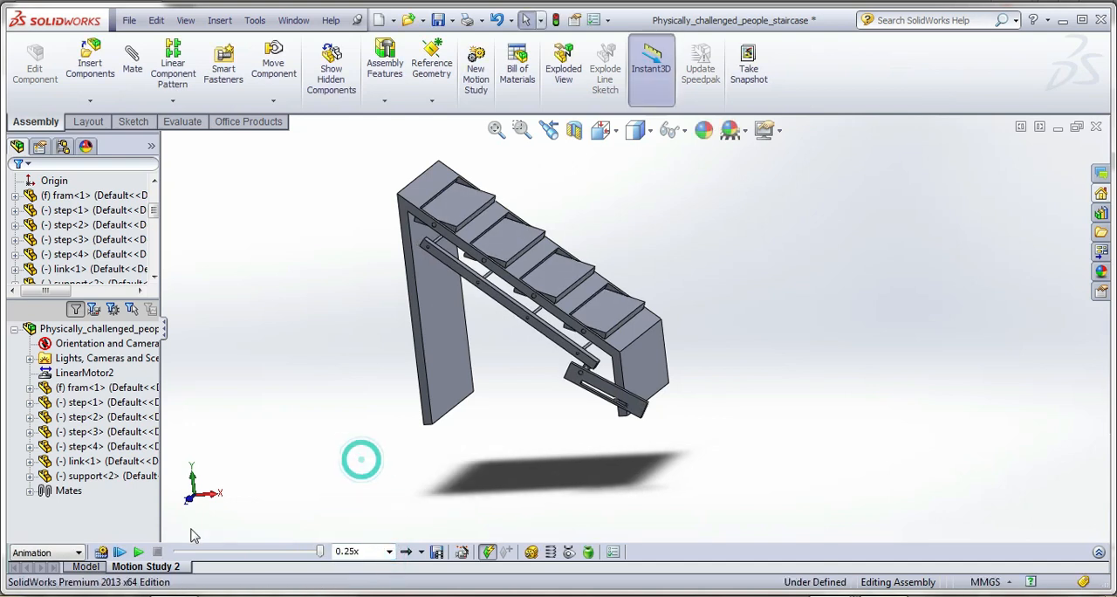
left_click(119, 551)
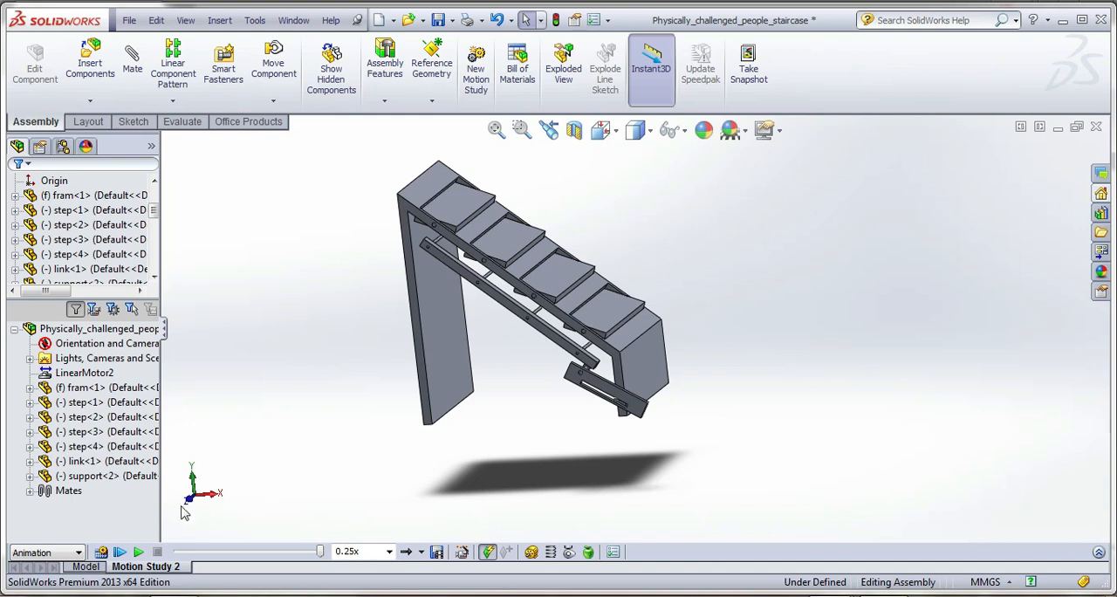
left_click(85, 566)
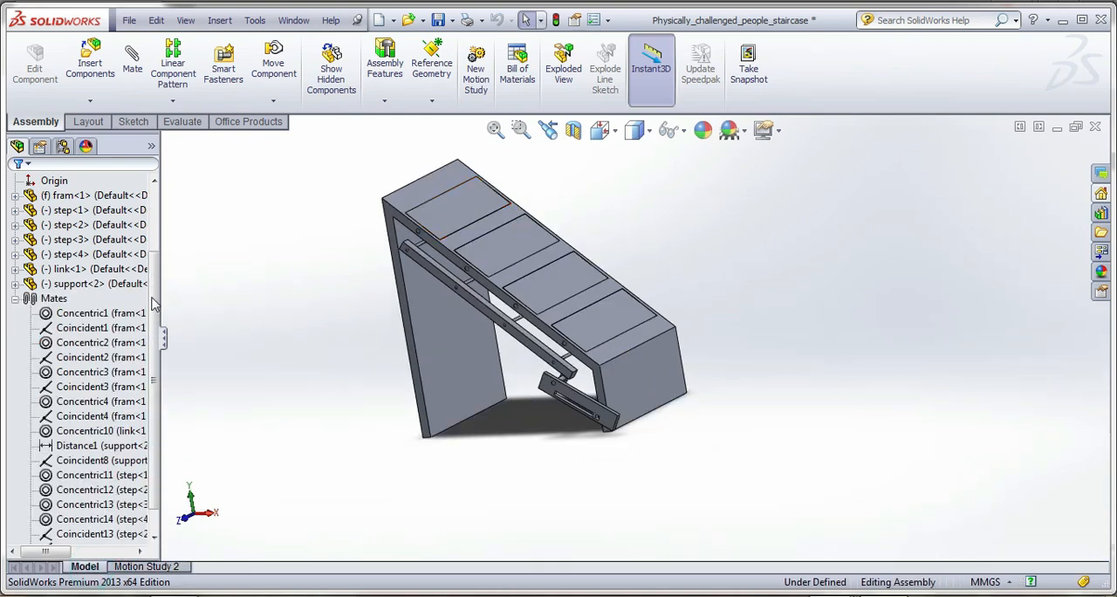
Open the fram part from the assembly in its own window
left_click(131, 194)
right_click(131, 193)
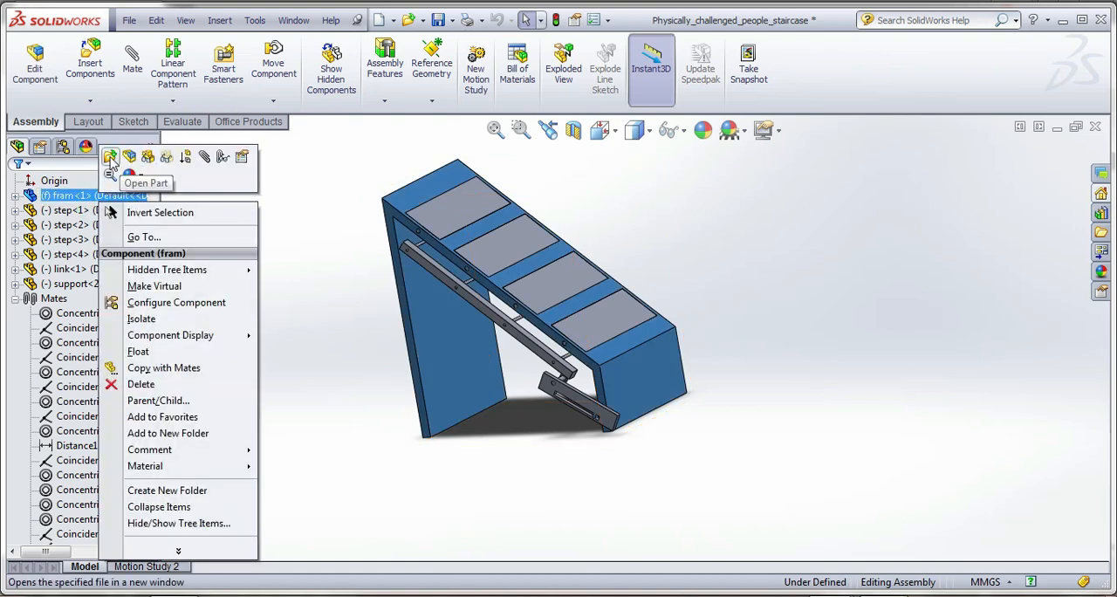
left_click(110, 156)
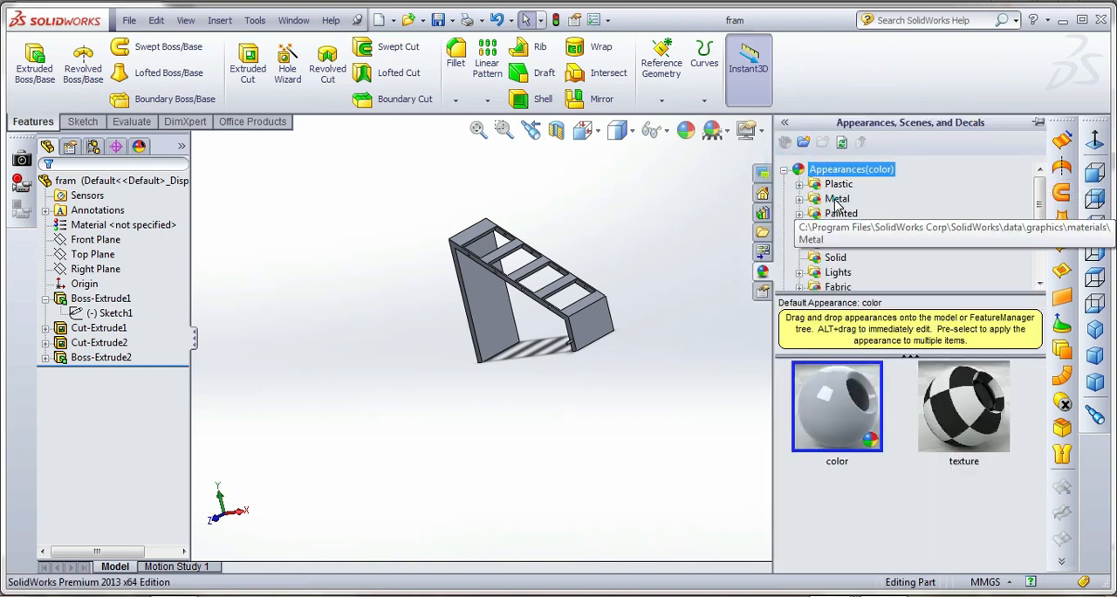
Give the fram part the polished bronze metal appearance, trying polished steel first, and save the part
left_click(837, 199)
double_click(836, 406)
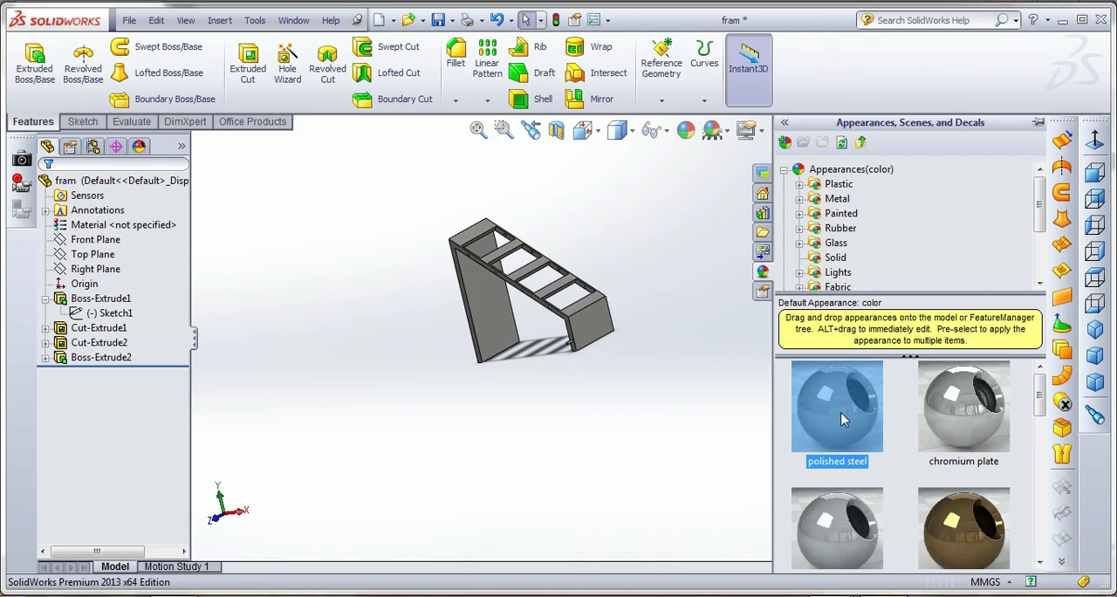
scroll(960, 532, "down", 1)
double_click(959, 519)
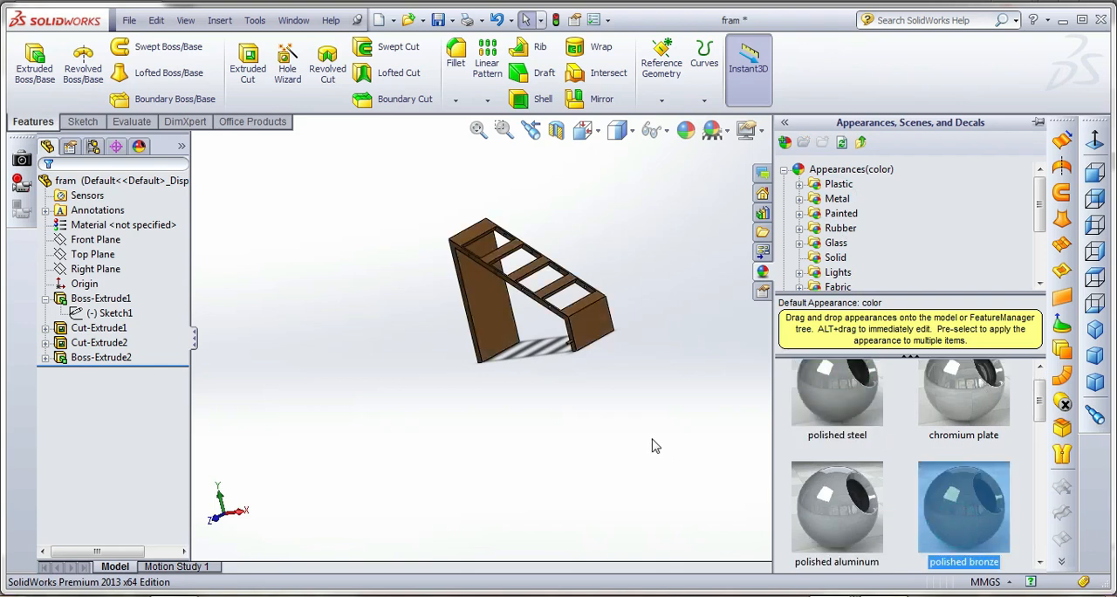
left_click(438, 20)
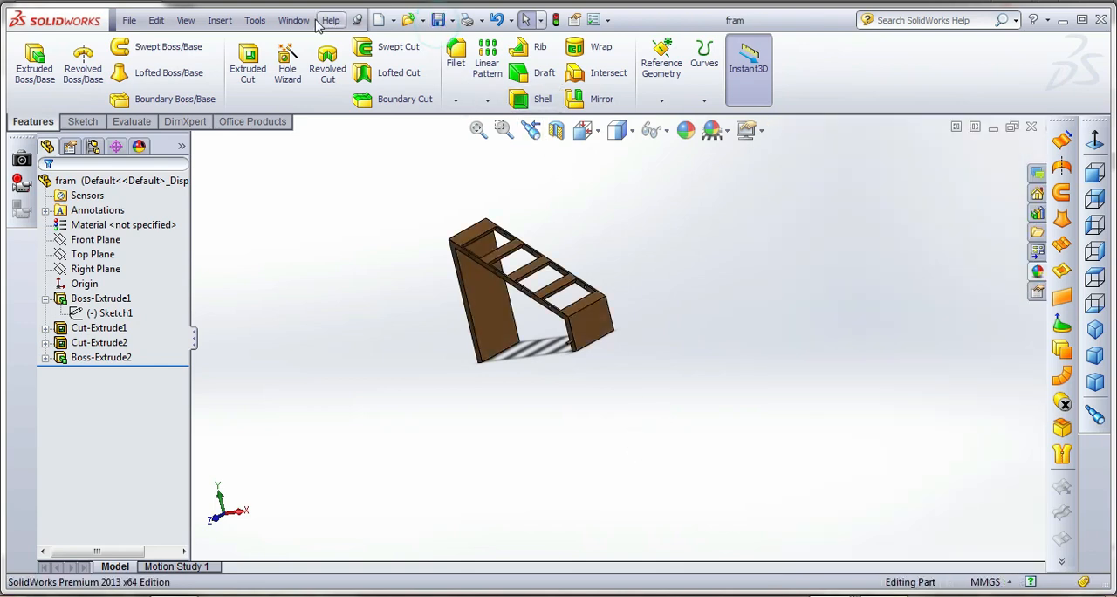
Switch to the step part and give it the black spray paint appearance, trying candy apple red first
left_click(293, 20)
left_click(341, 182)
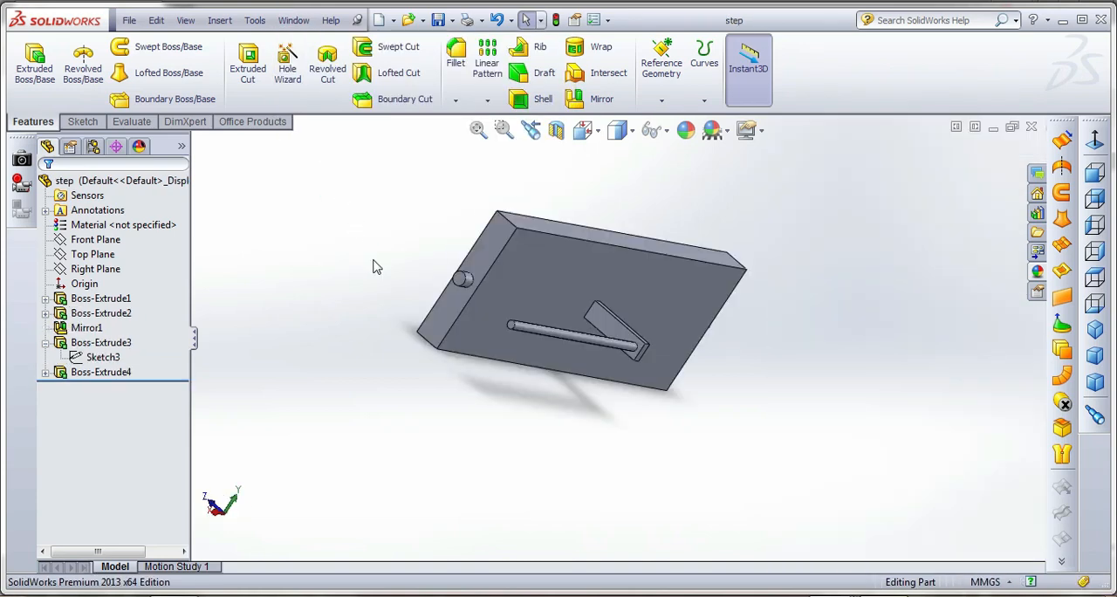
left_click(1036, 275)
left_click(838, 215)
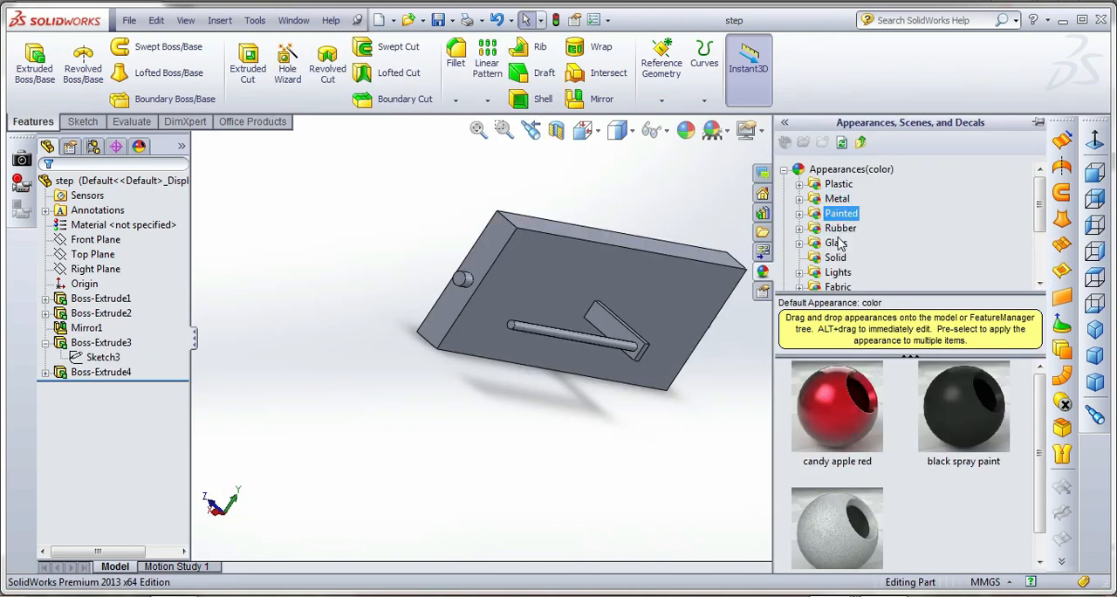
double_click(838, 415)
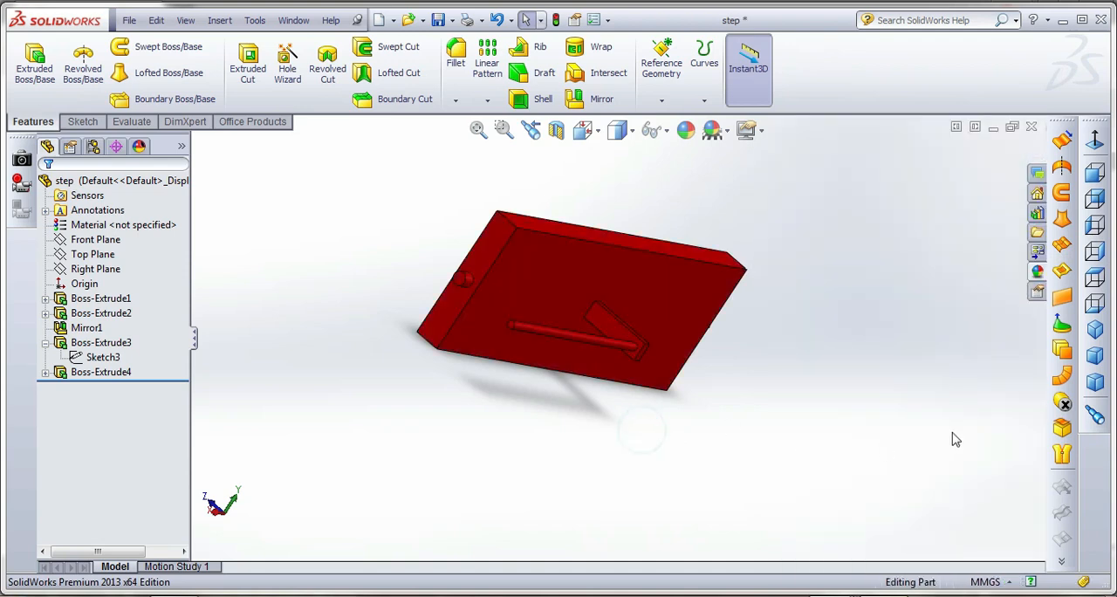
left_click(1037, 270)
double_click(963, 406)
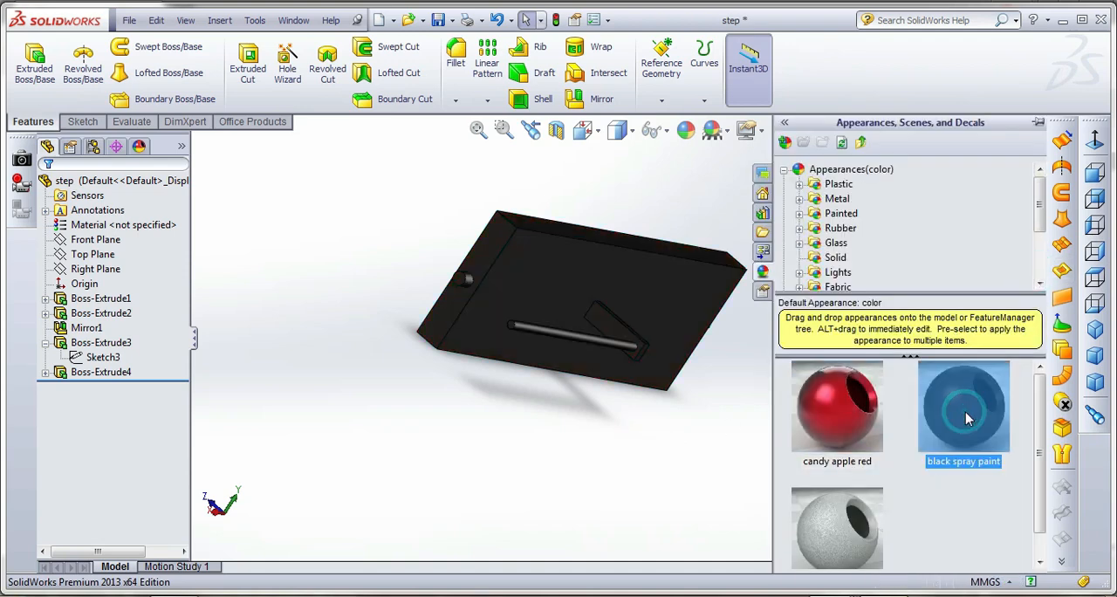
Switch to the support part and apply the aluminum powdercoat paint appearance to it
left_click(306, 22)
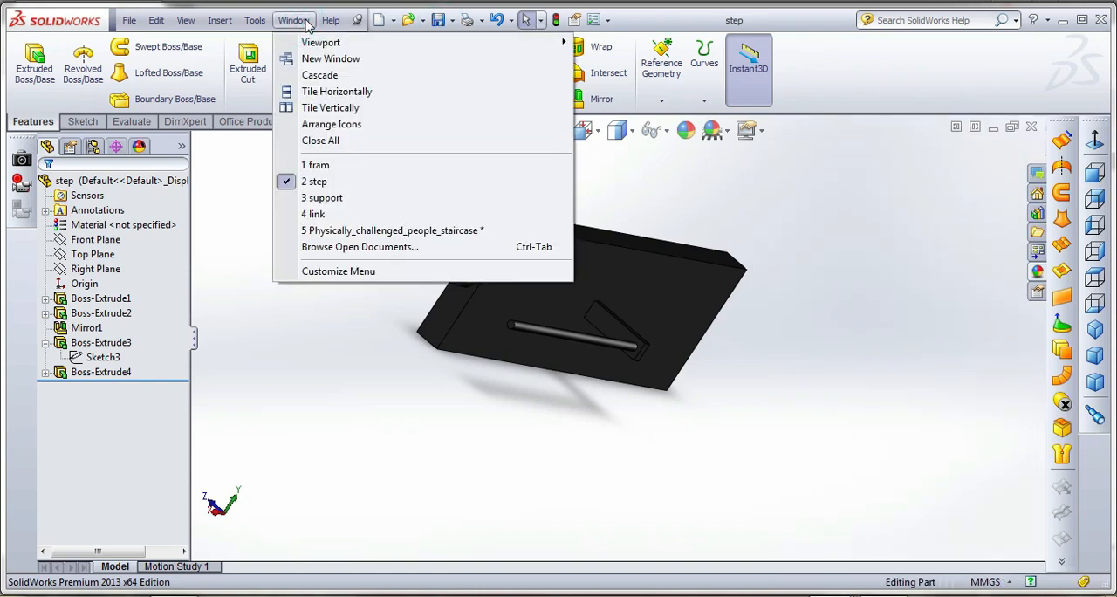
left_click(340, 199)
left_click(1035, 272)
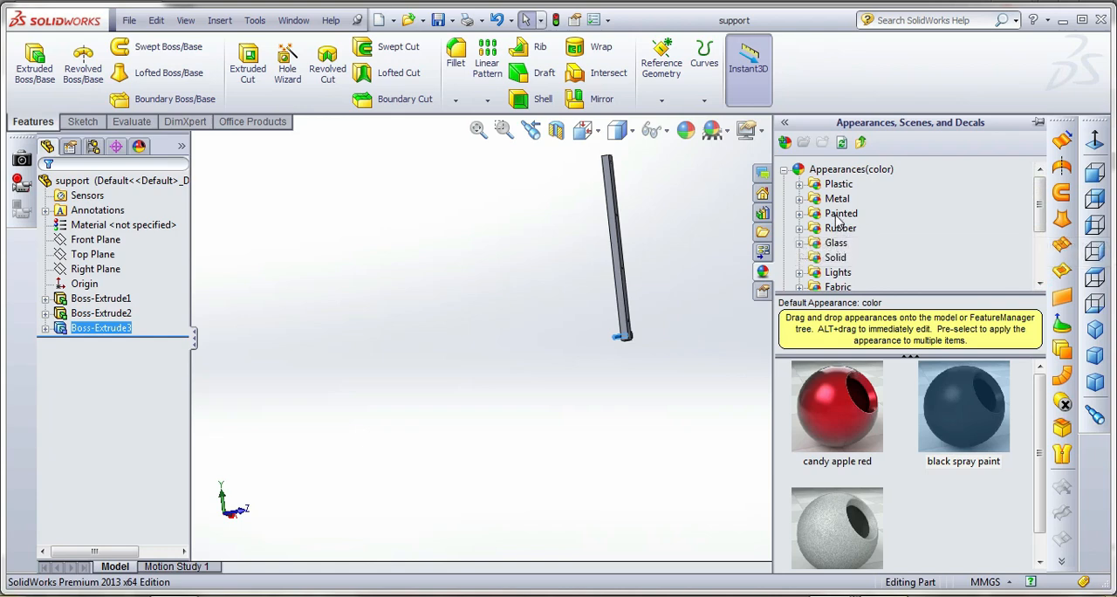
left_click(845, 545)
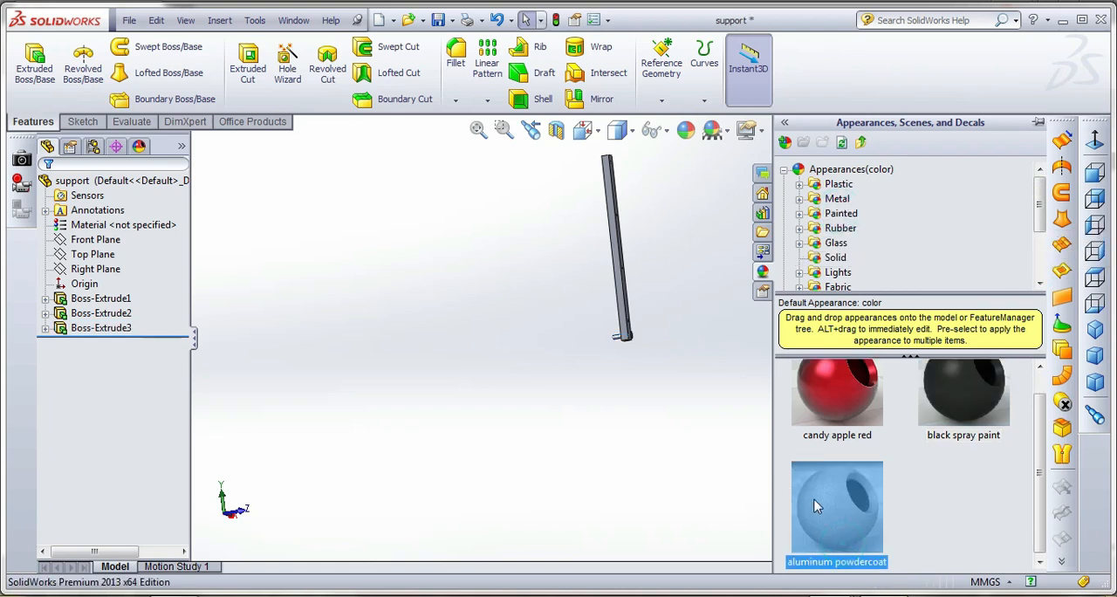
scroll(892, 485, "up", 1)
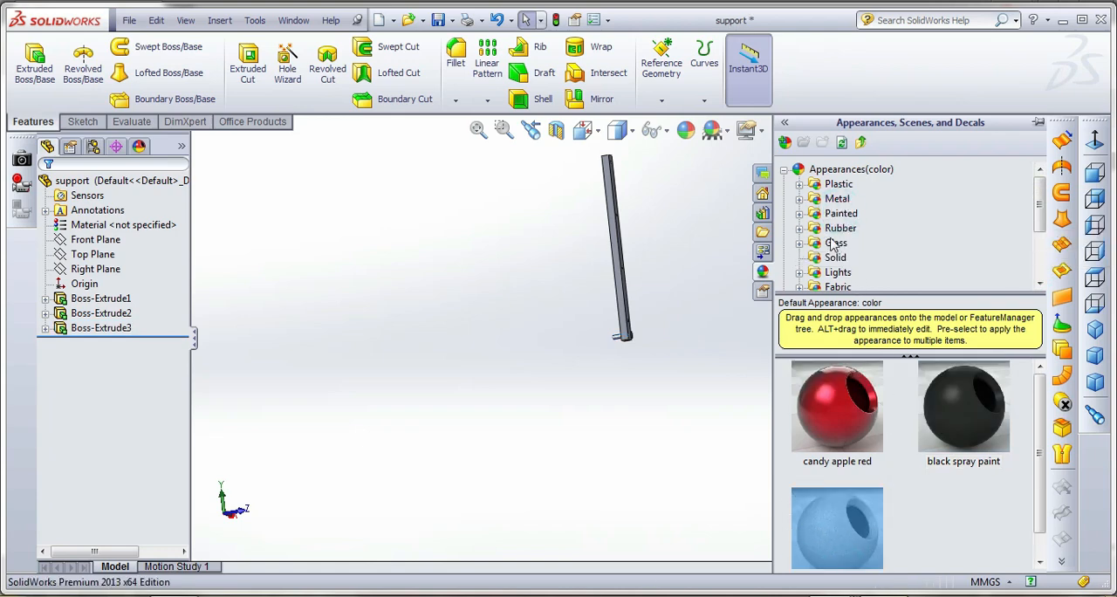
Change the support's appearance to metallic cool grey from the Car paints, comparing it with white, and save the part
double_click(808, 214)
left_click(857, 245)
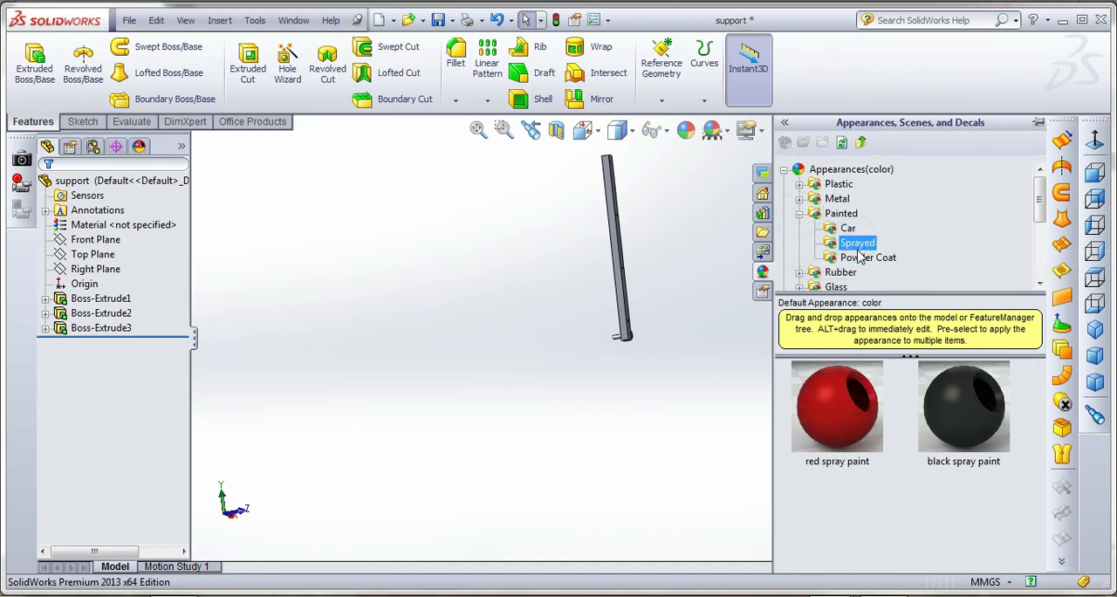
left_click(858, 255)
left_click(849, 229)
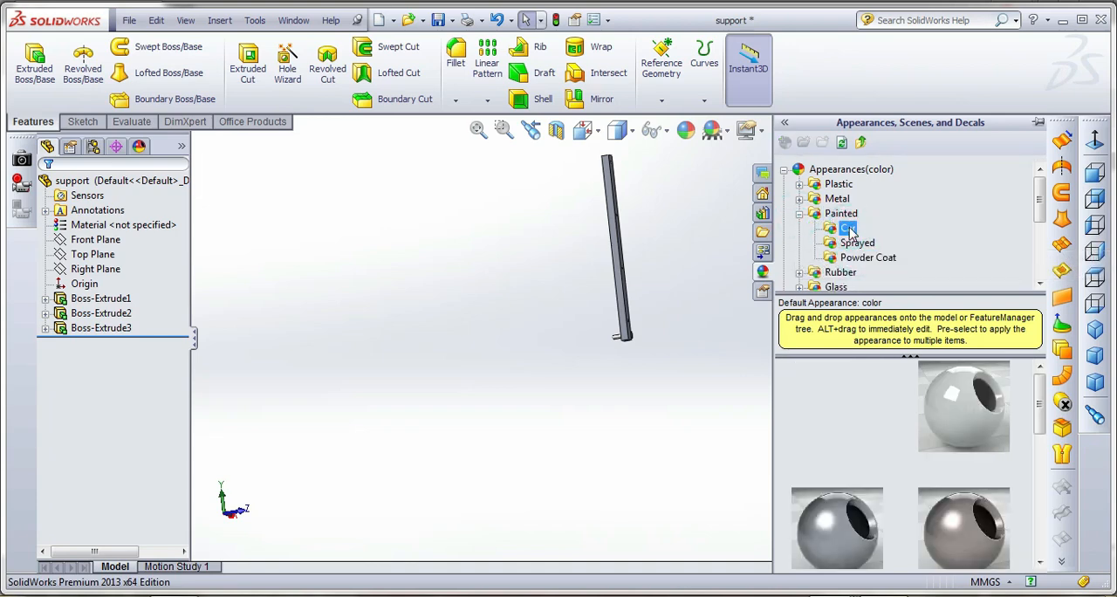
left_click(848, 534)
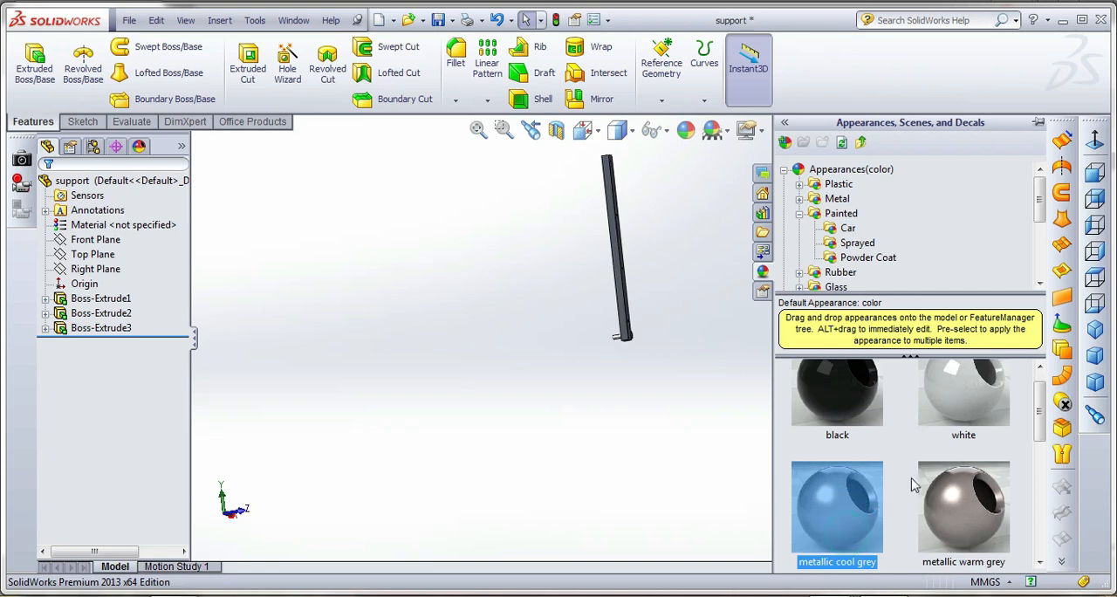
left_click(955, 407)
left_click(837, 524)
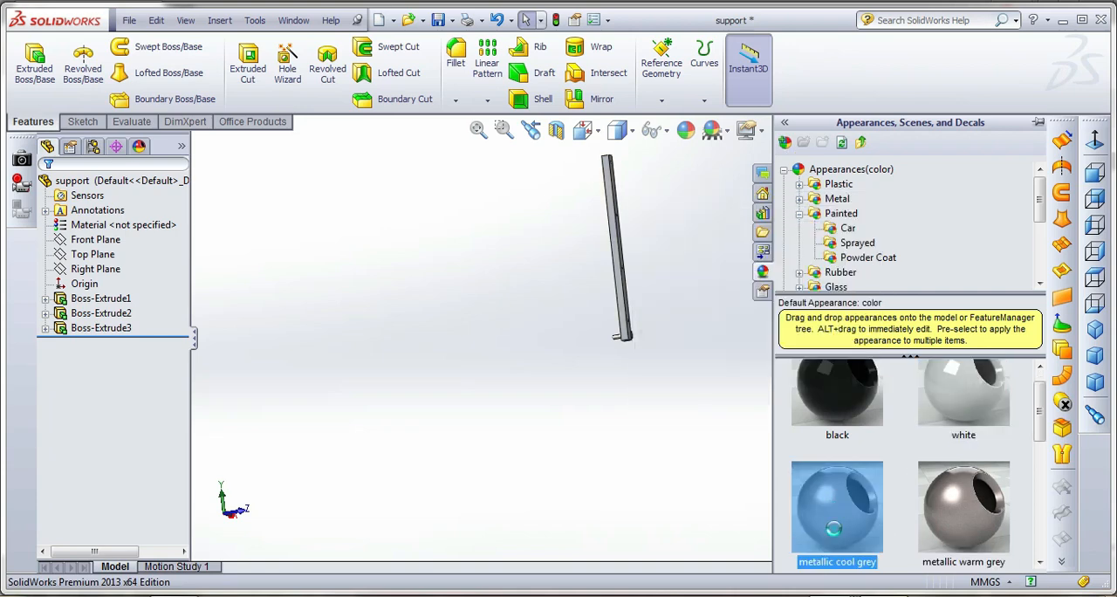
left_click(438, 22)
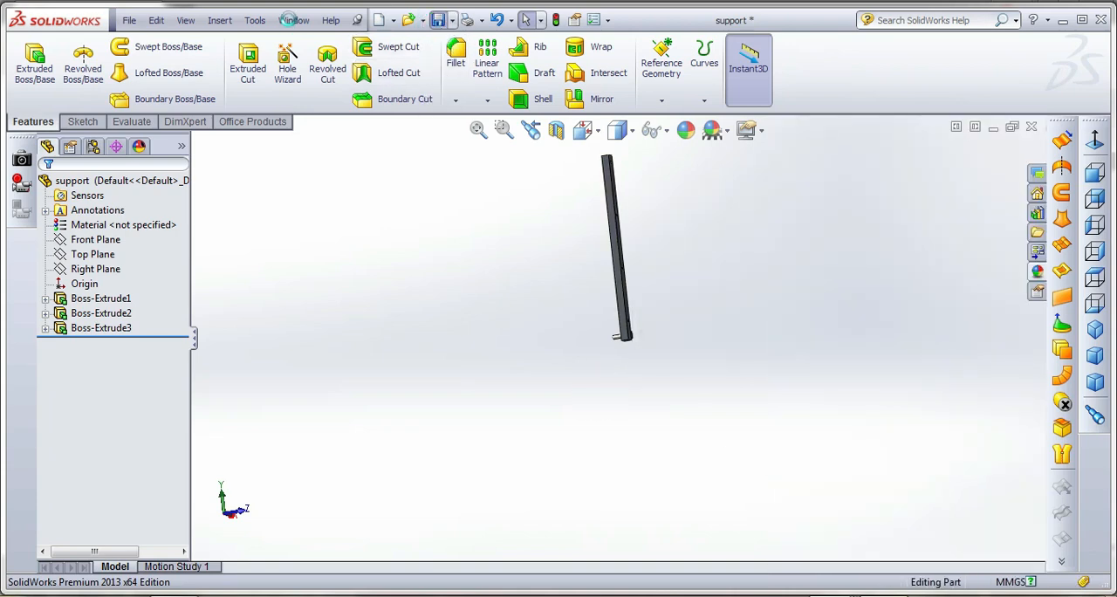
Switch to the link part and apply the first appearance of the Powder Coat paints to it
left_click(293, 20)
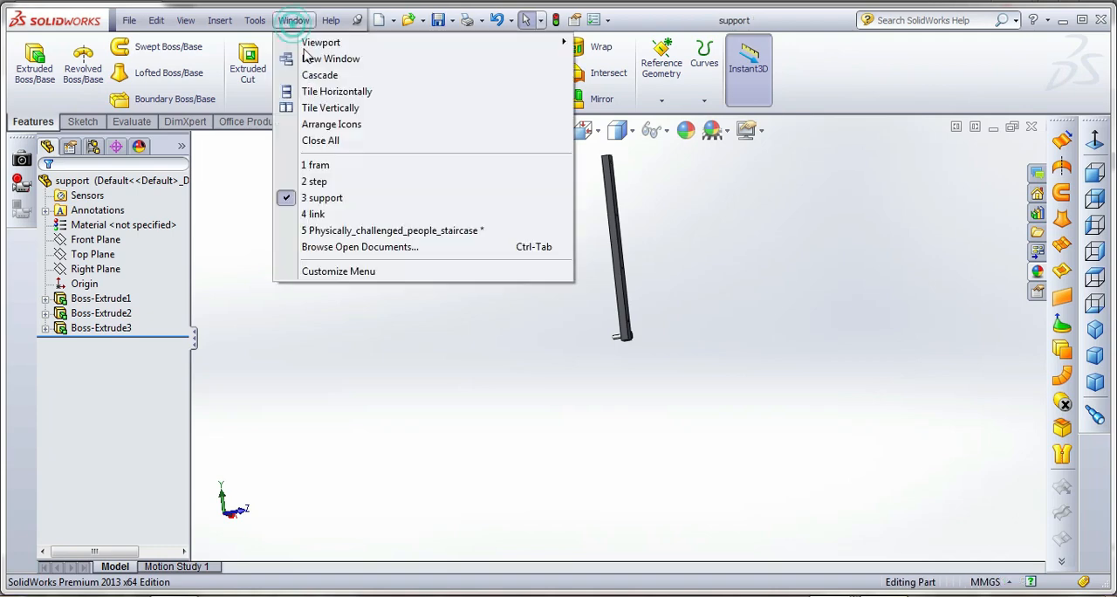
left_click(354, 218)
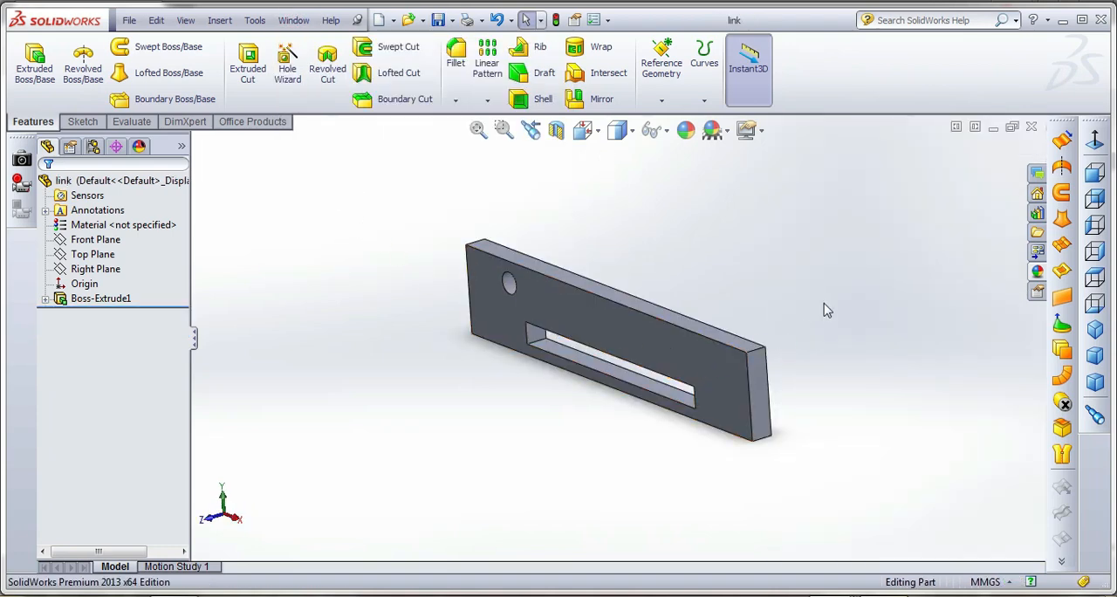
left_click(1037, 274)
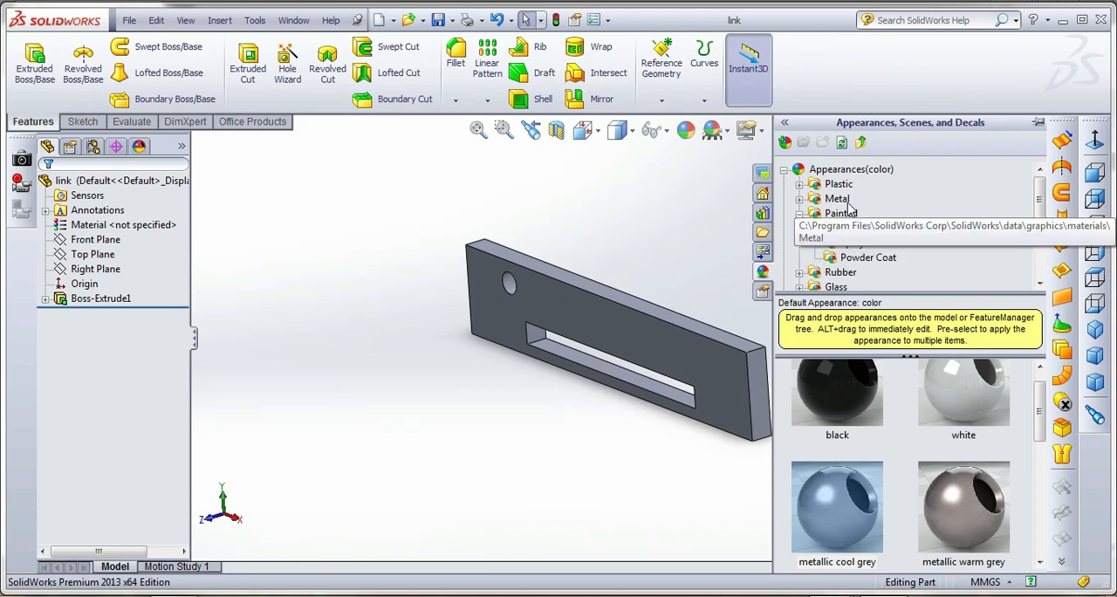
left_click(862, 258)
double_click(860, 412)
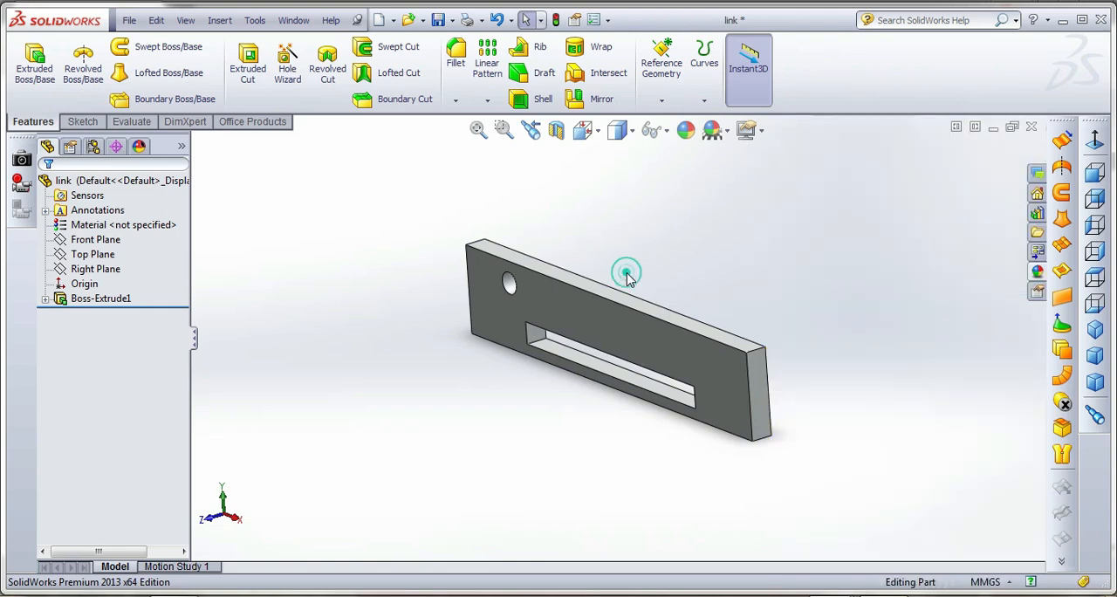
Return to the Physically_challenged_people_staircase assembly and inspect the new part appearances
left_click(294, 20)
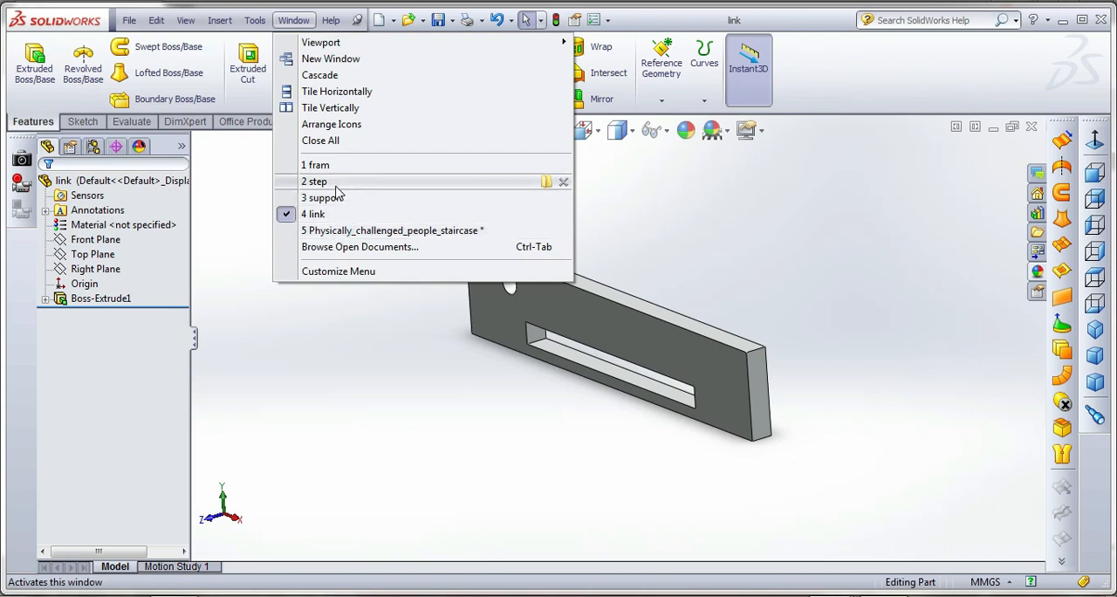
left_click(347, 231)
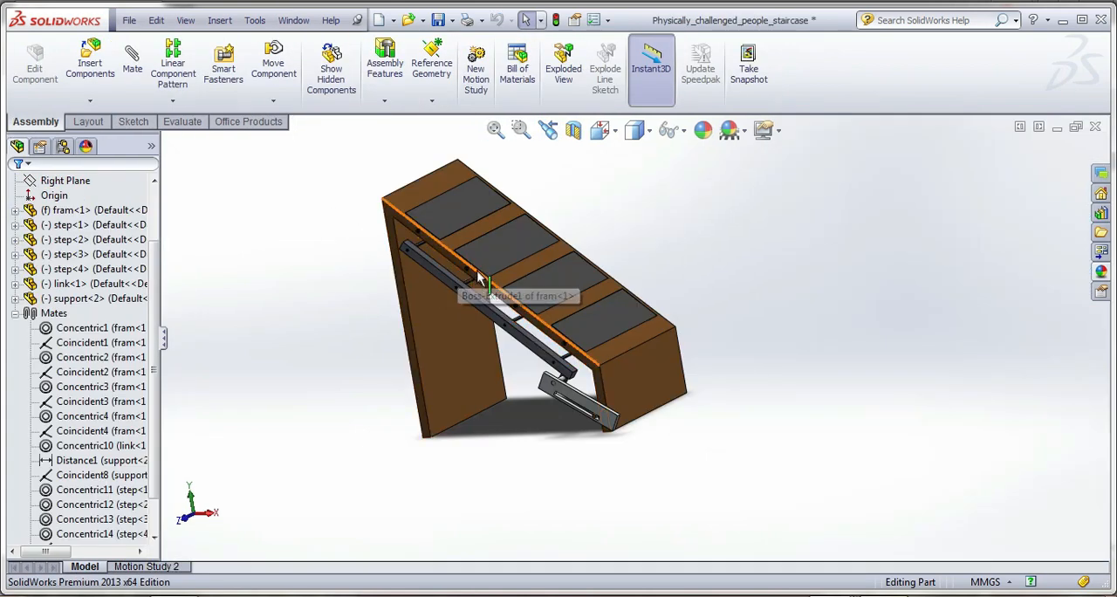
left_click_drag(524, 253, 604, 274)
middle_click_drag(597, 272, 589, 276)
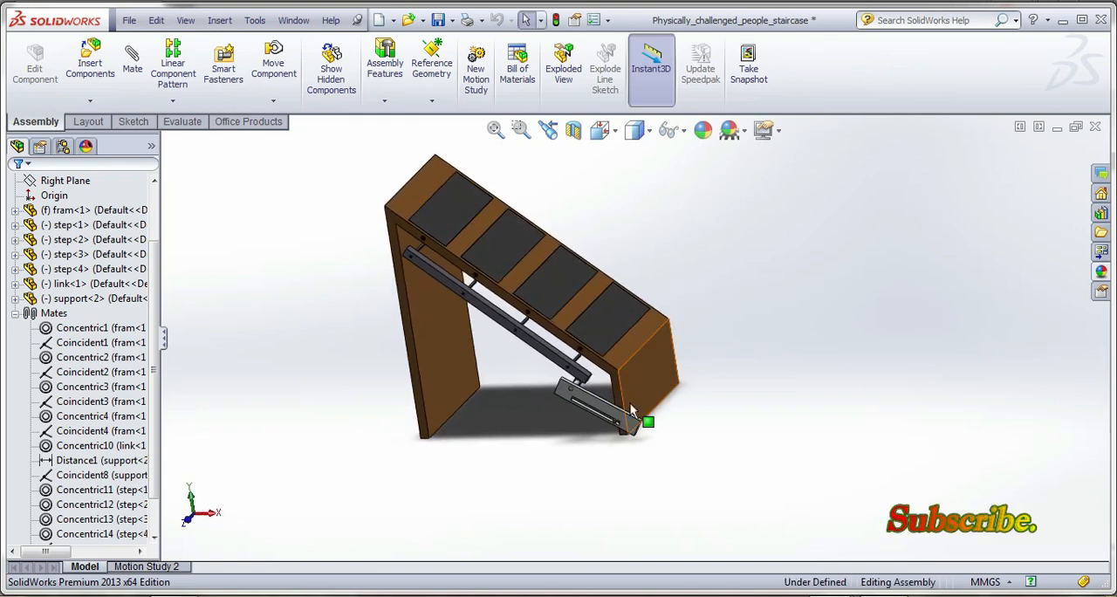
Recalculate Motion Study 2 with the recoloured parts, watch the steps move and return to the model view
left_click(146, 566)
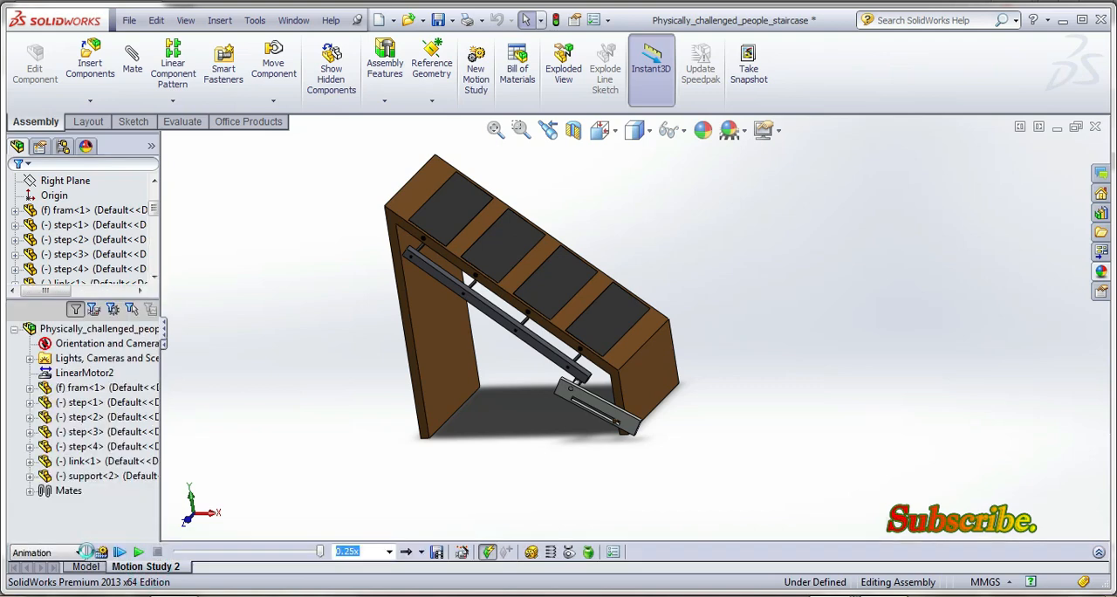
left_click(102, 552)
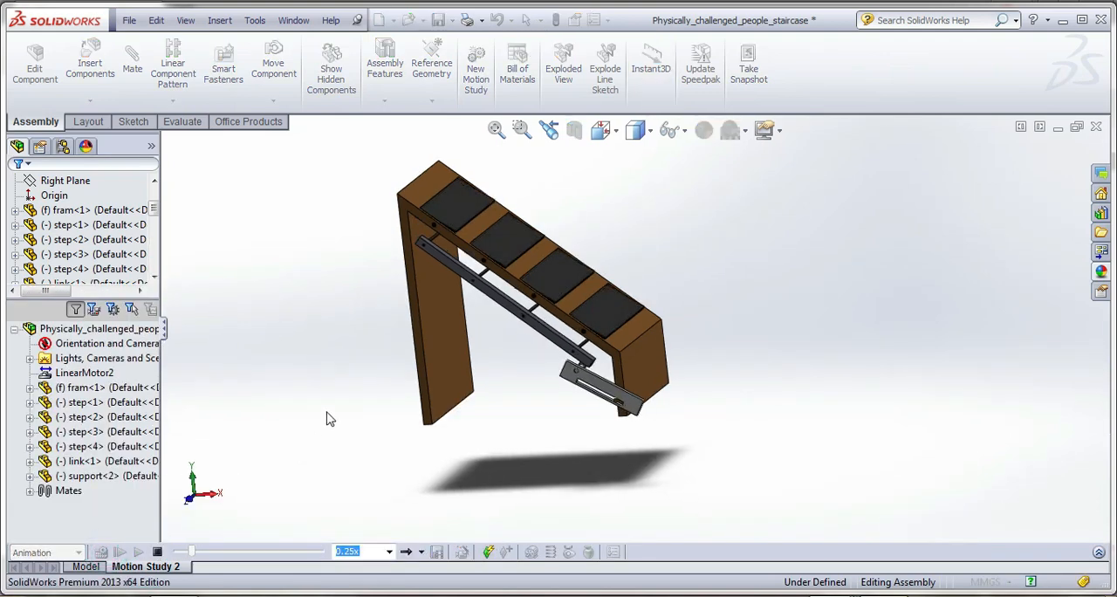
scroll(528, 240, "down", 3)
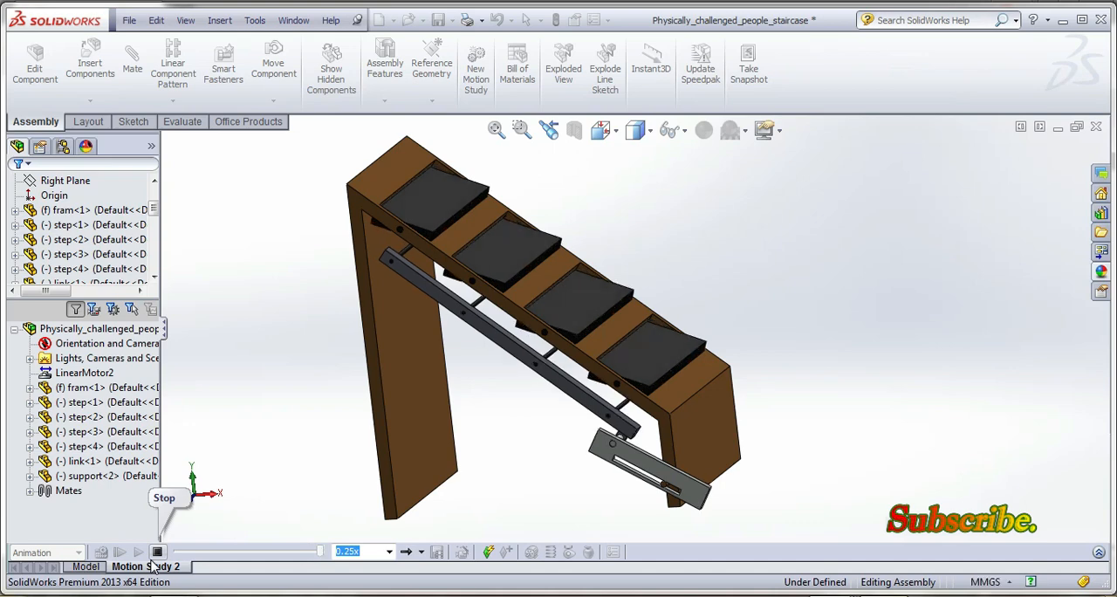
left_click(84, 566)
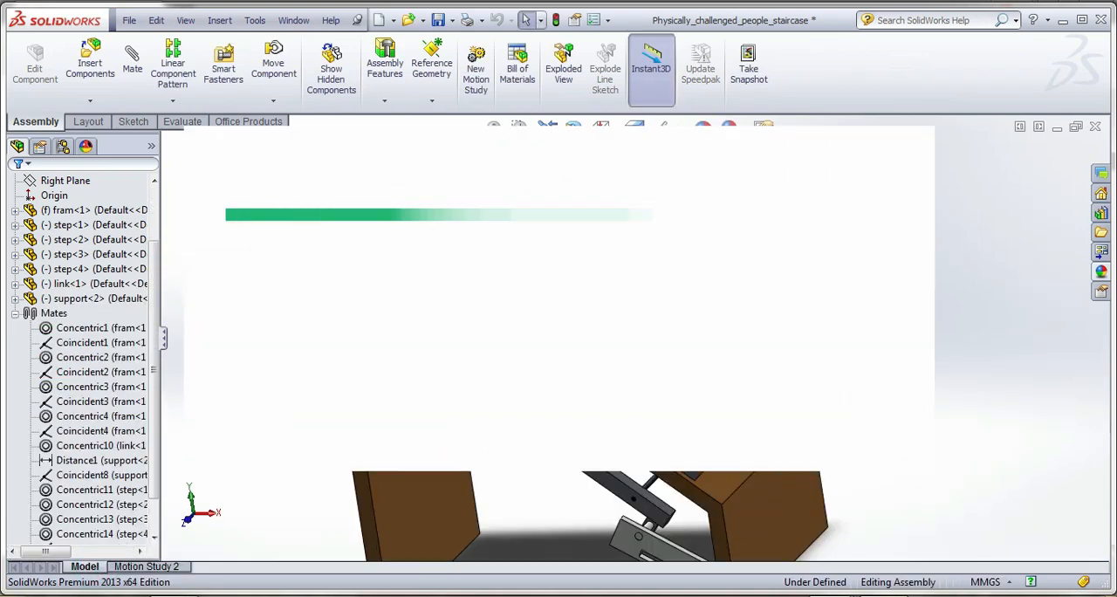